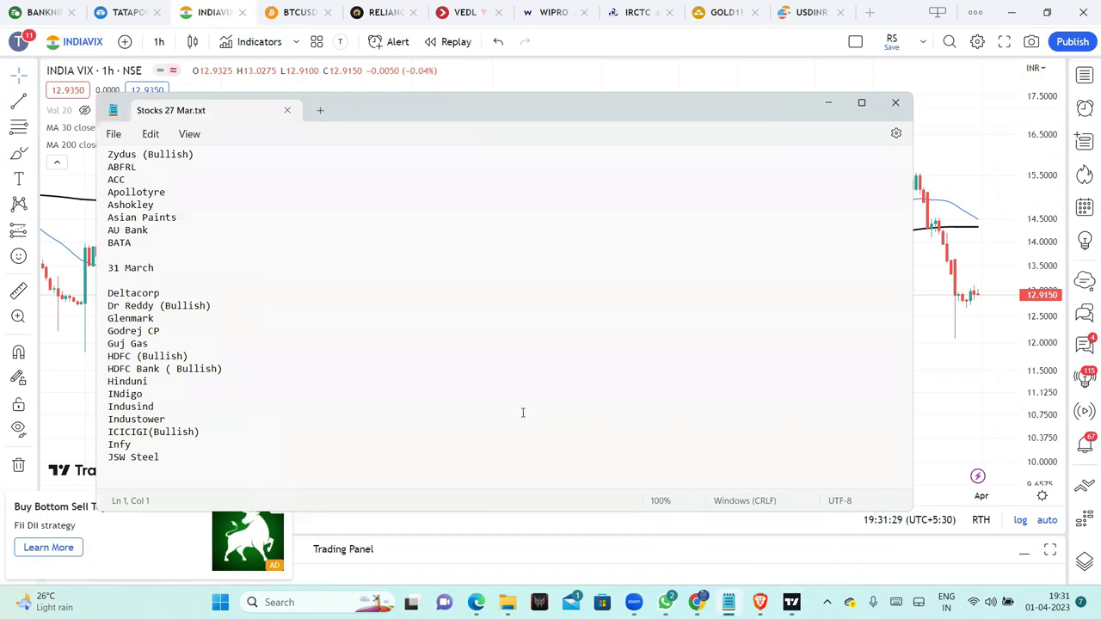
# Step: Put the stock notes away and switch to the Nifty 50 daily chart on Investing.com, enlarging the recent candles
pyautogui.click(829, 102)
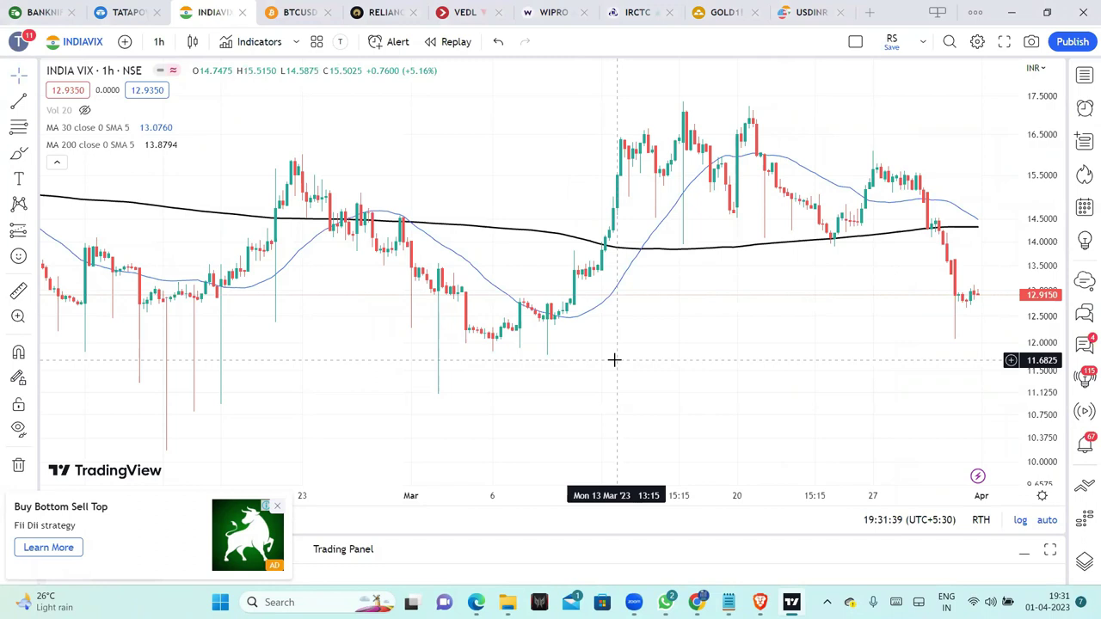
pyautogui.moveTo(696, 602)
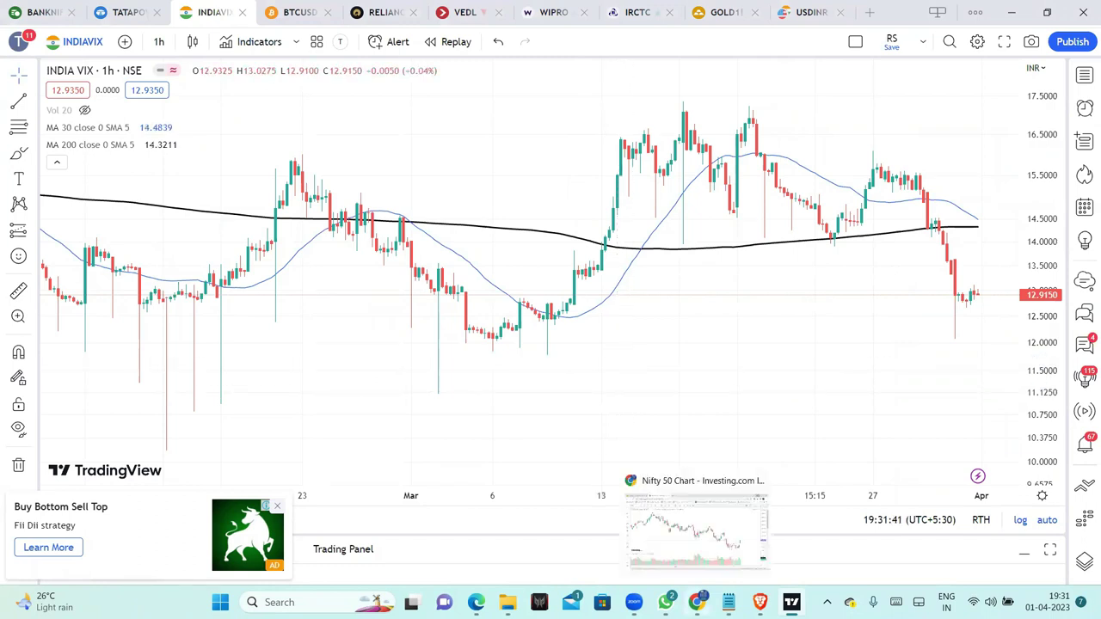
pyautogui.click(697, 529)
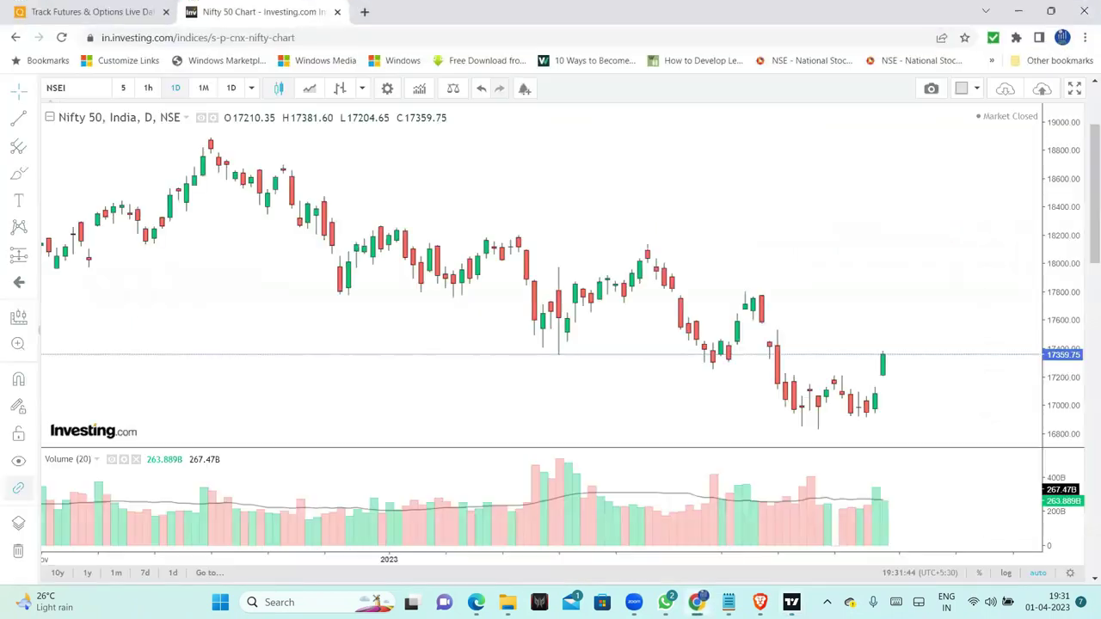
pyautogui.scroll(2, 928, 290)
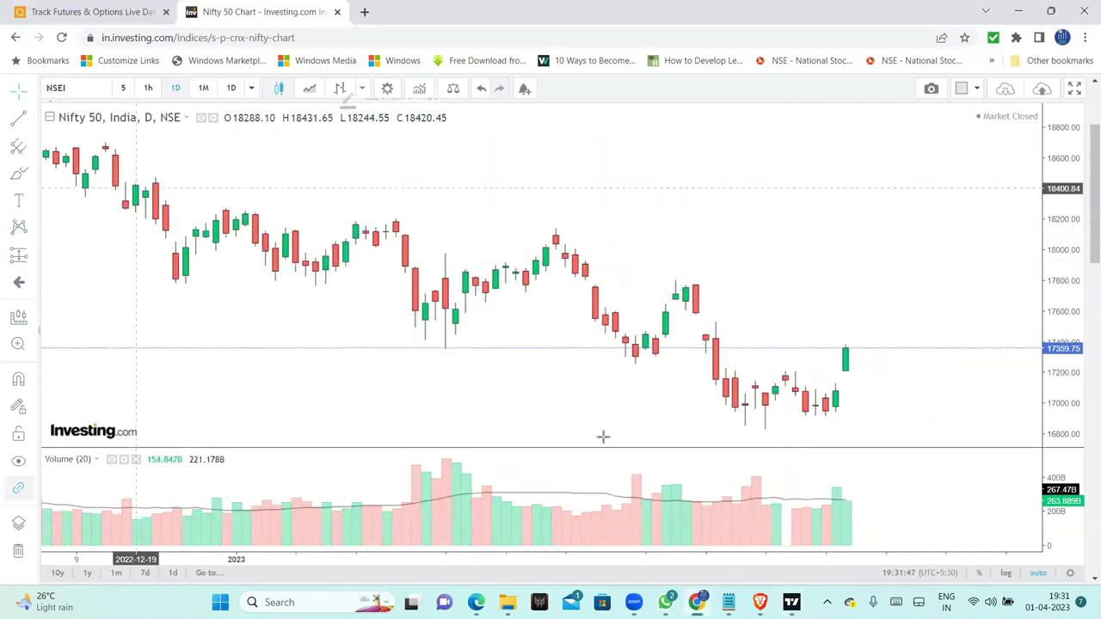
# Step: Brush three roughly horizontal strokes along the March lows, circle the lowest candles, and return to the India VIX chart in TradingView
pyautogui.click(647, 427)
pyautogui.click(823, 427)
pyautogui.moveTo(659, 419); pyautogui.dragTo(808, 418)
pyautogui.moveTo(681, 404); pyautogui.dragTo(809, 404)
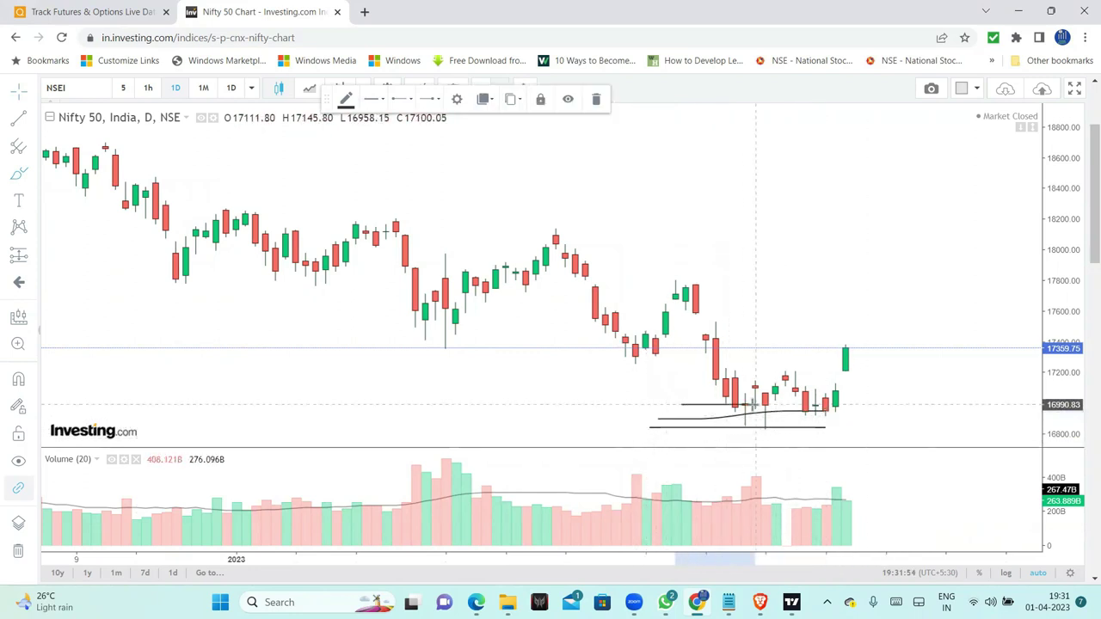
pyautogui.moveTo(717, 426); pyautogui.dragTo(726, 409)
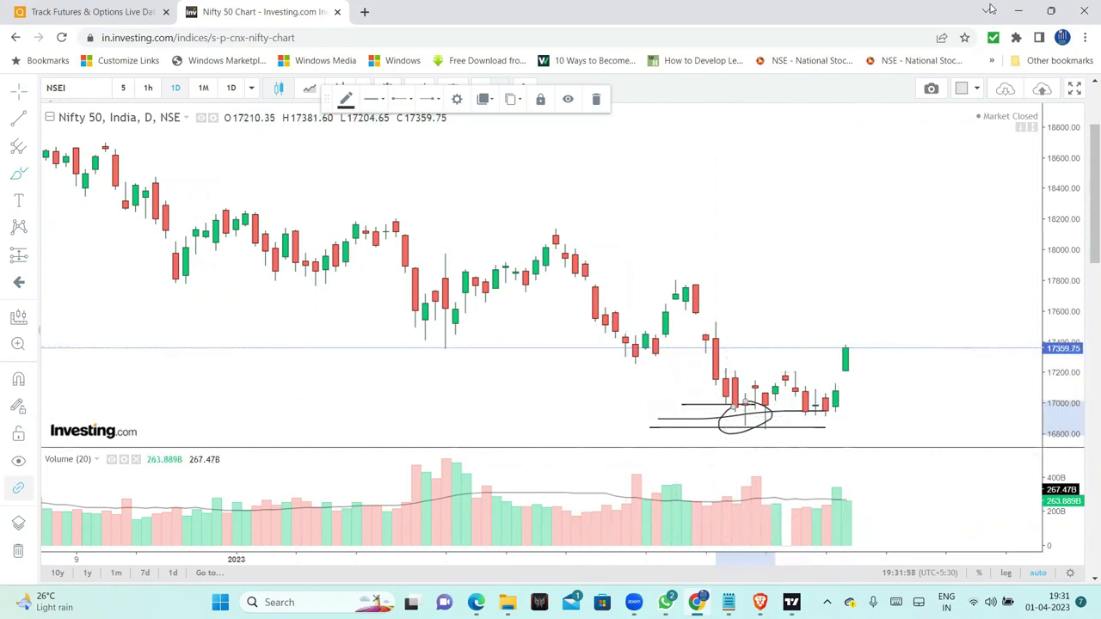
pyautogui.click(1020, 20)
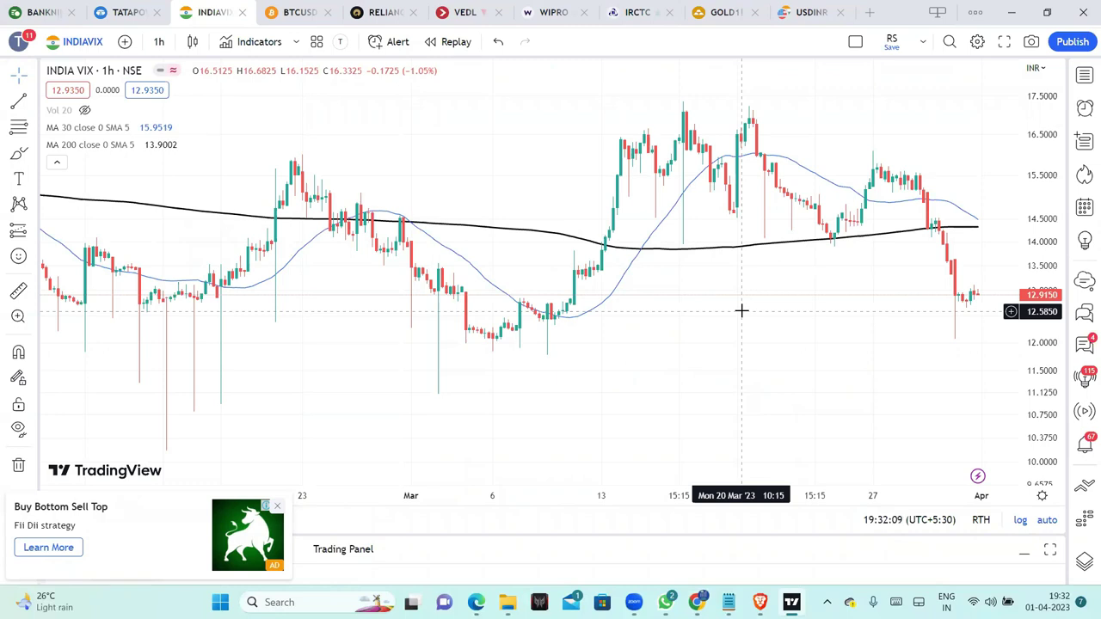
# Step: Try the Line style on the India VIX chart, and restore the Candles style
pyautogui.scroll(-3, 494, 286)
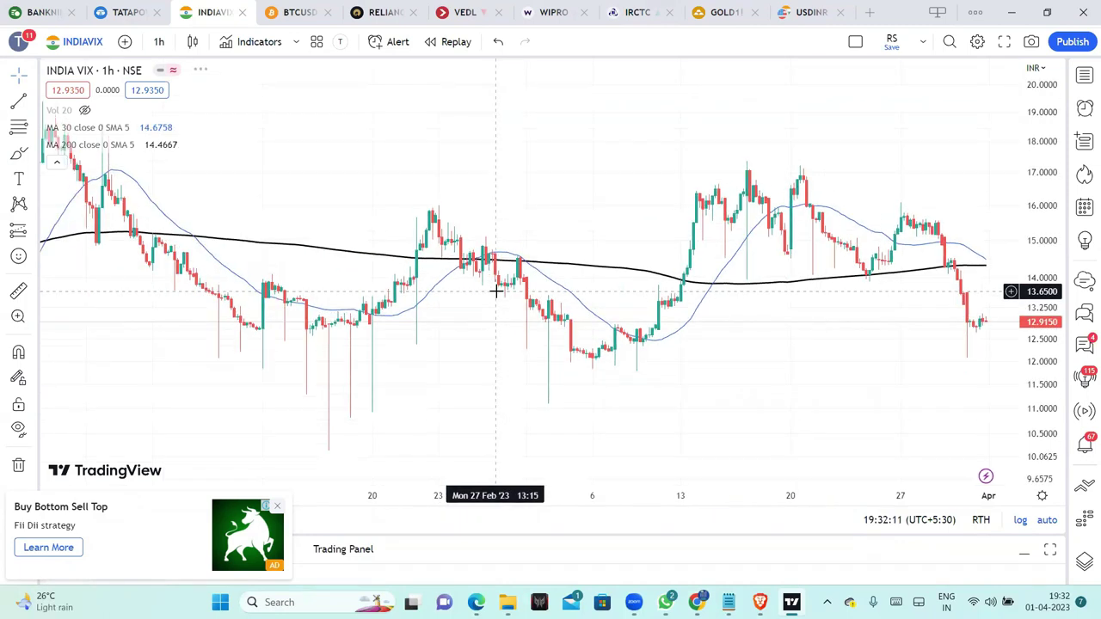
pyautogui.scroll(-1, 495, 282)
pyautogui.click(193, 41)
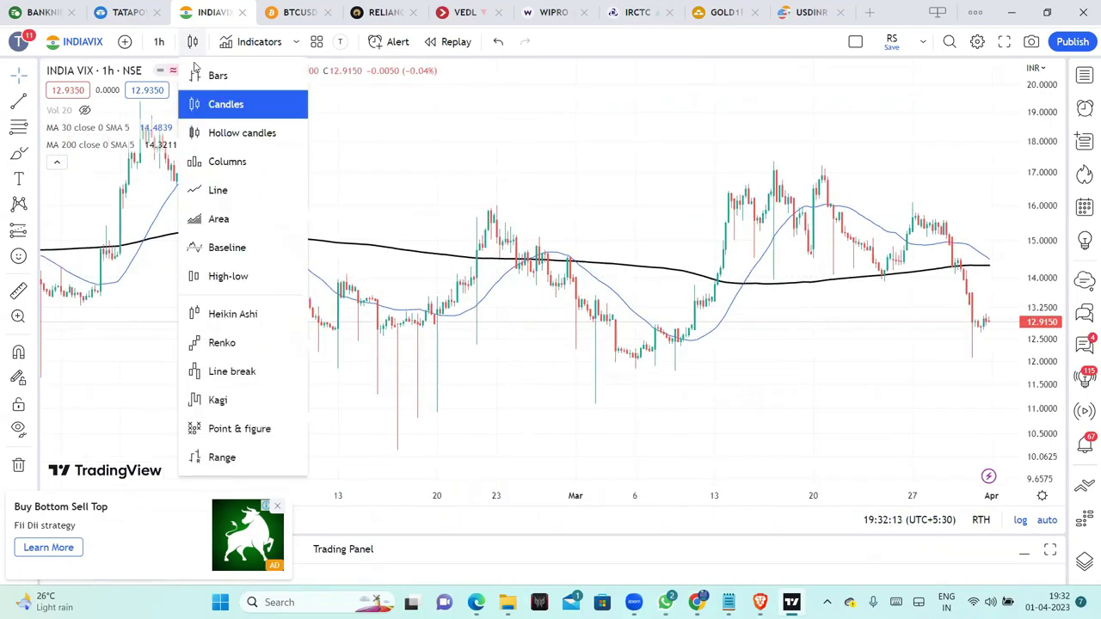
pyautogui.click(221, 188)
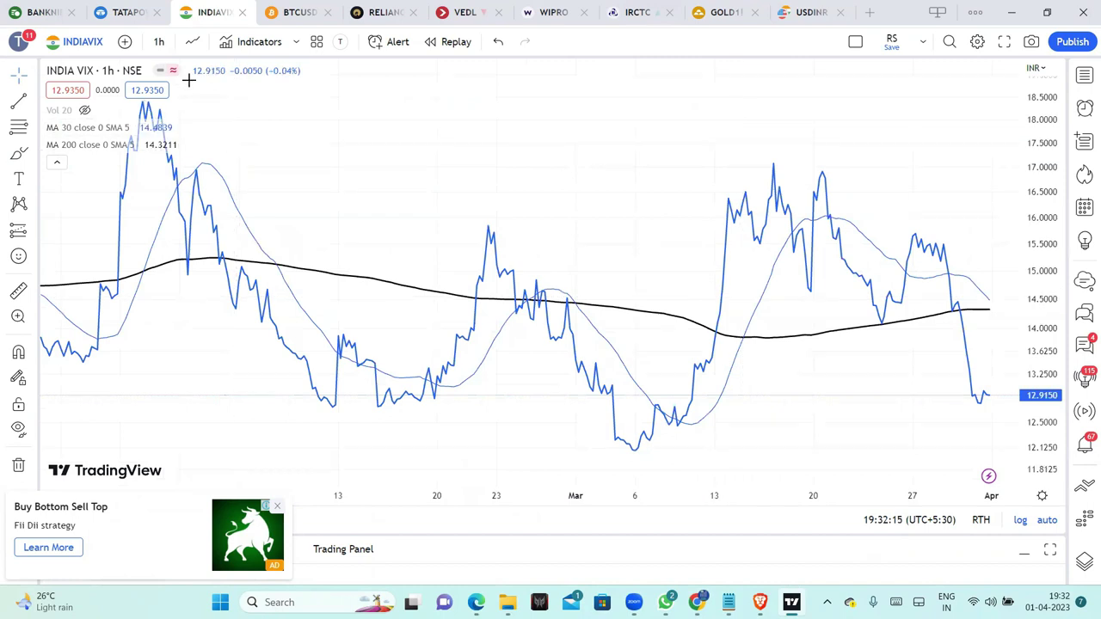
pyautogui.click(192, 42)
pyautogui.click(215, 103)
pyautogui.scroll(3, 863, 152)
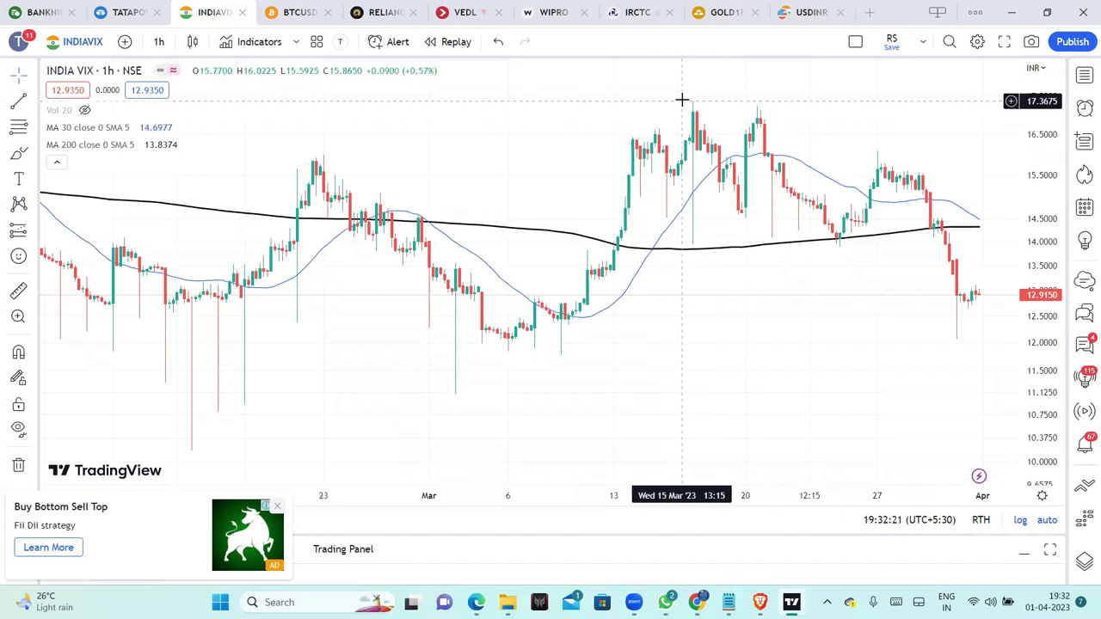
# Step: Brush level strokes across the mid-March peaks and under the latest lows, plus wavy strokes tracing the price swings between them
pyautogui.click(18, 151)
pyautogui.moveTo(585, 104); pyautogui.dragTo(827, 111)
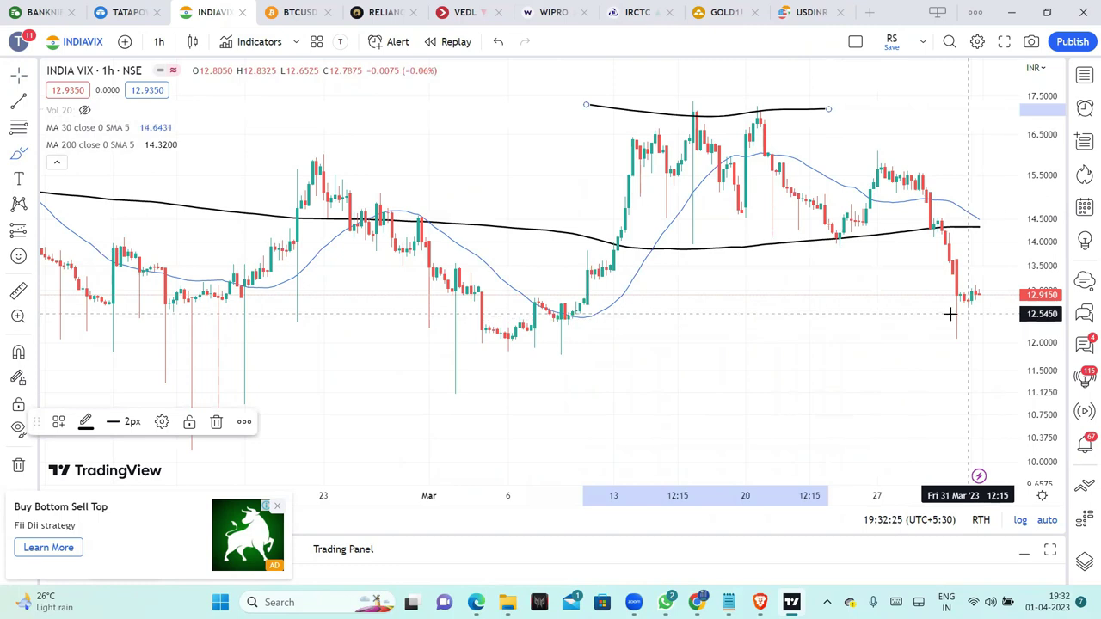
pyautogui.moveTo(718, 306); pyautogui.dragTo(1006, 306)
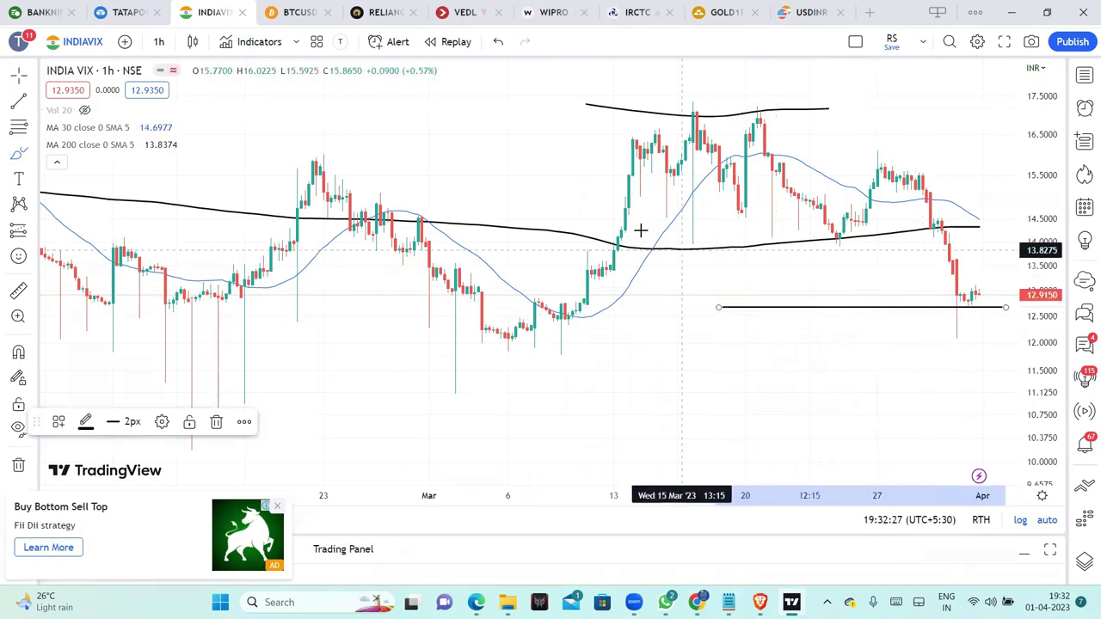
pyautogui.moveTo(626, 240); pyautogui.dragTo(817, 200)
pyautogui.moveTo(943, 229); pyautogui.dragTo(839, 234)
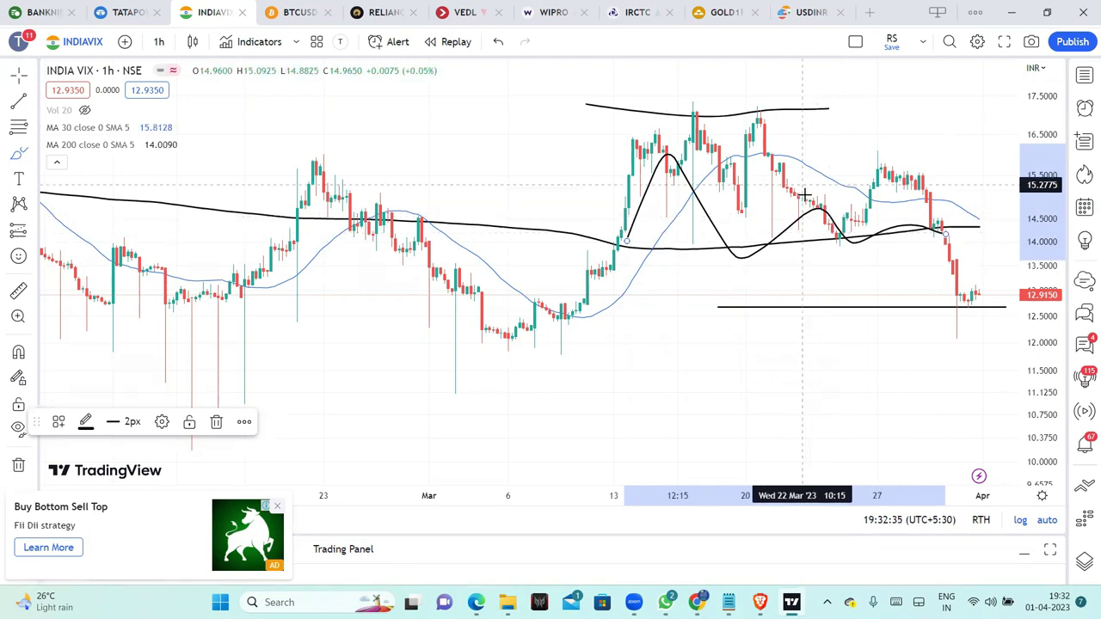
pyautogui.moveTo(807, 204); pyautogui.dragTo(872, 191)
pyautogui.moveTo(893, 148)
pyautogui.mouseDown()
pyautogui.moveTo(935, 207)
pyautogui.moveTo(950, 297)
pyautogui.mouseUp()
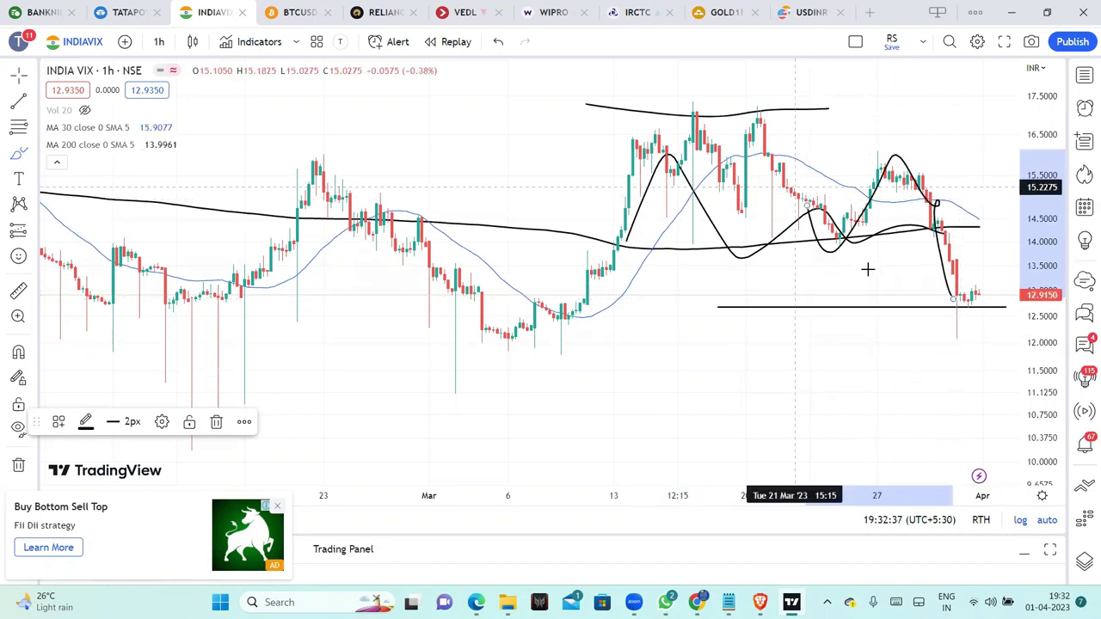
# Step: Undo the last wavy strokes and remove all remaining drawings from the India VIX chart
pyautogui.hotkey('ctrl', 'z')
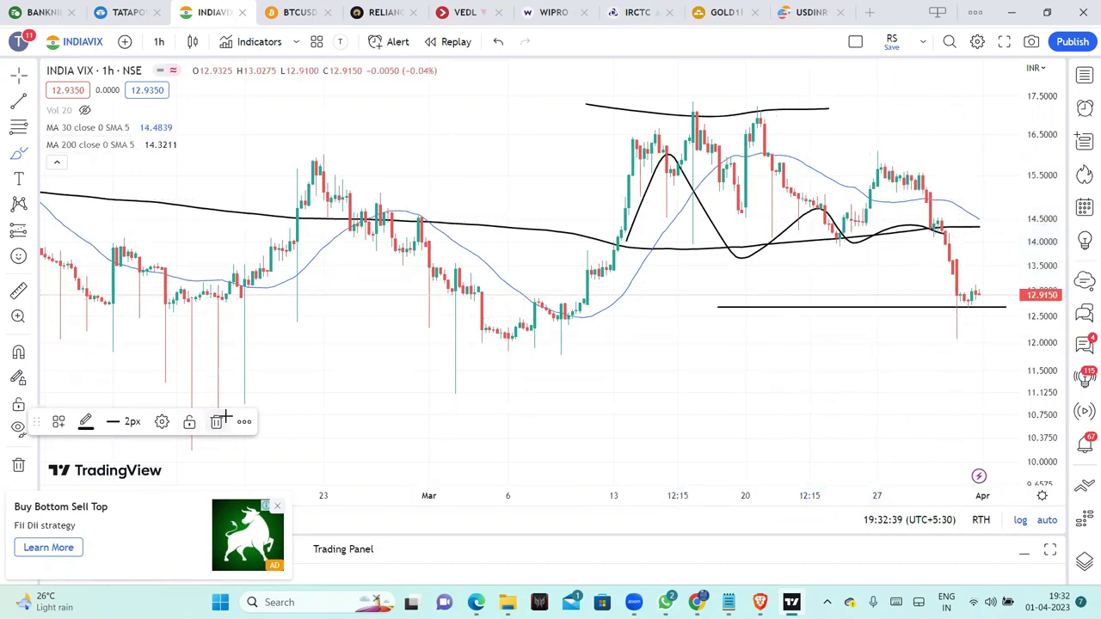
pyautogui.hotkey('ctrl', 'z')
pyautogui.click(18, 464)
pyautogui.click(86, 465)
# Step: Change the India VIX chart style to Line with price history back to January in view
pyautogui.scroll(-4, 258, 381)
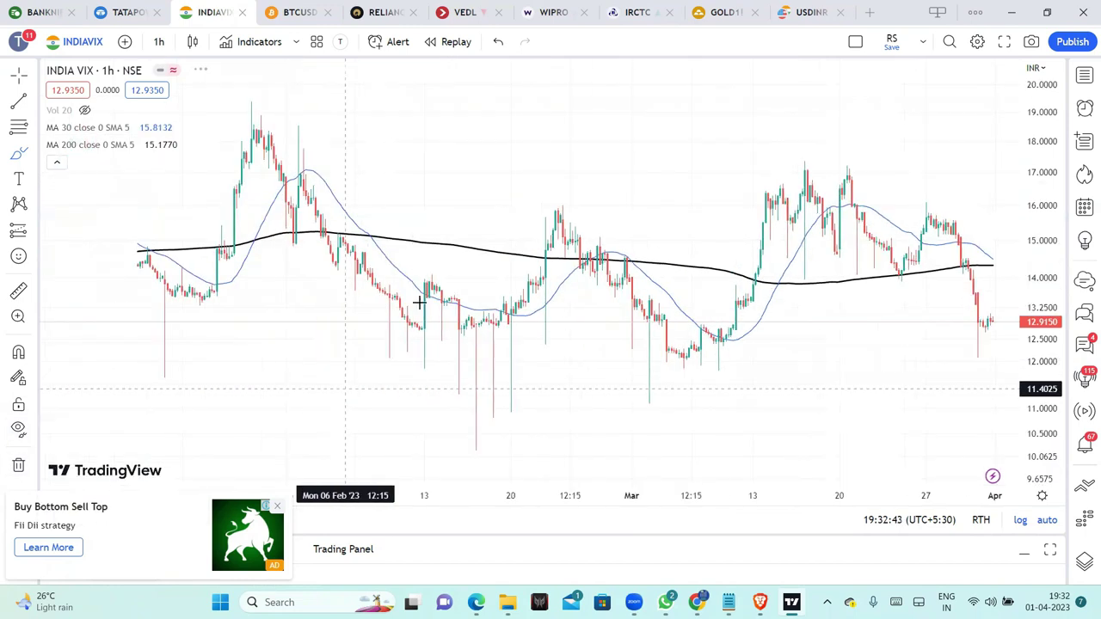
pyautogui.scroll(-3, 491, 349)
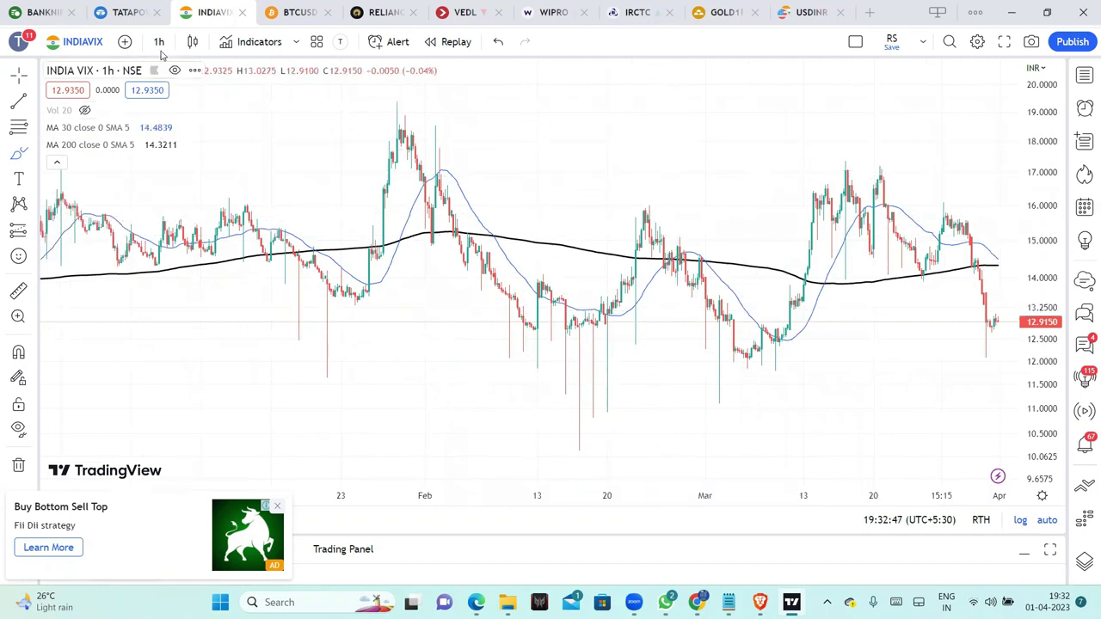
pyautogui.click(193, 43)
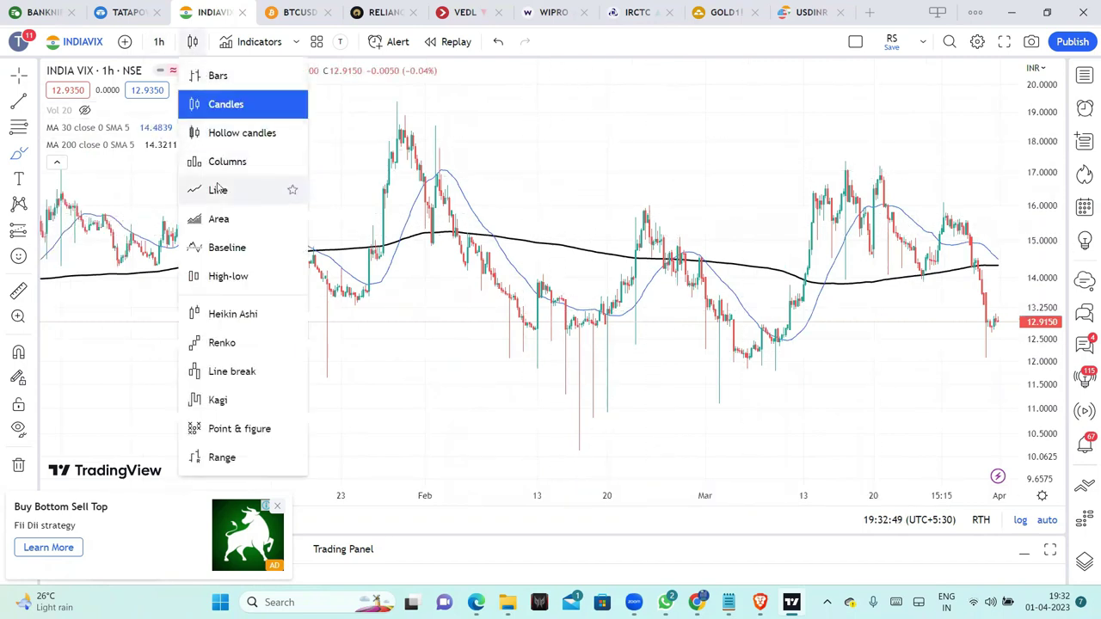
pyautogui.click(242, 190)
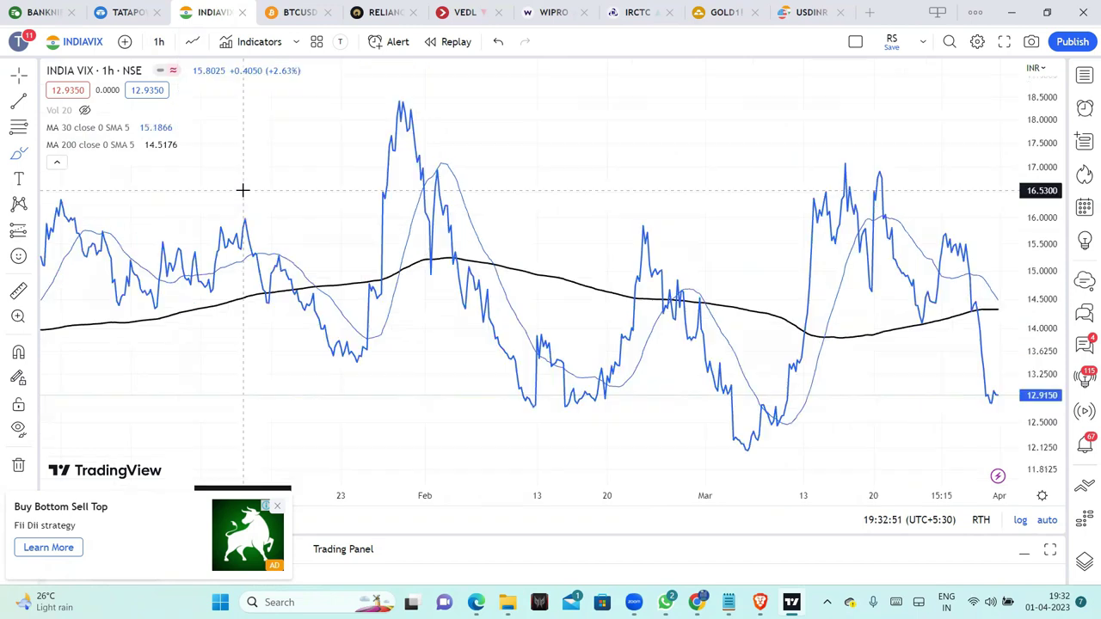
# Step: Draw two horizontal trend lines along the India VIX lows, one at about 12.96 and one at about 12.53
pyautogui.scroll(-5, 433, 427)
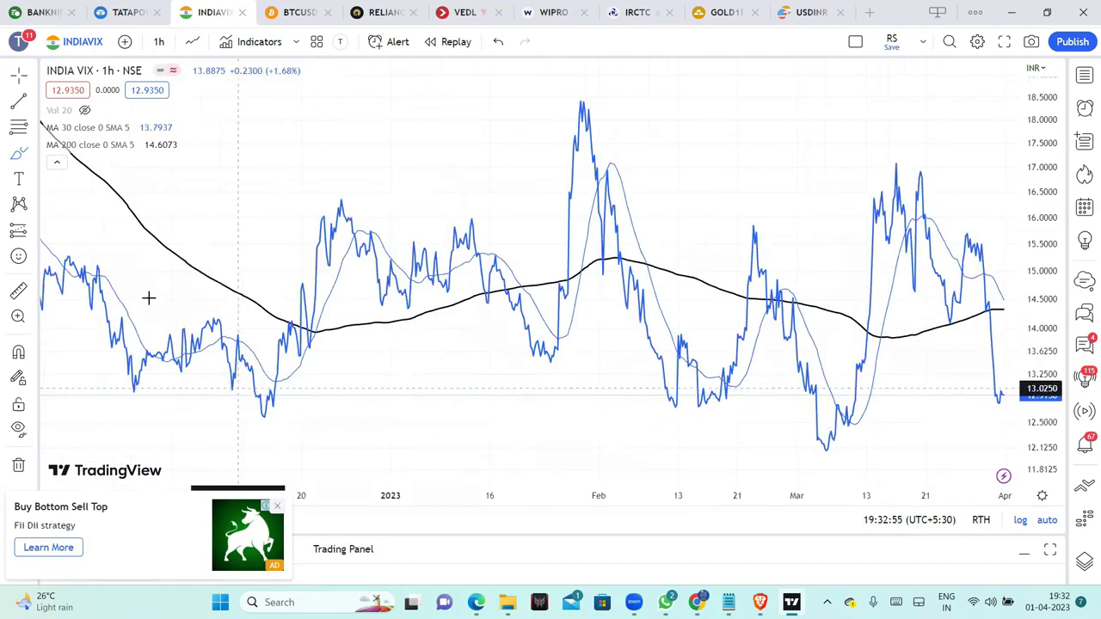
pyautogui.click(67, 393)
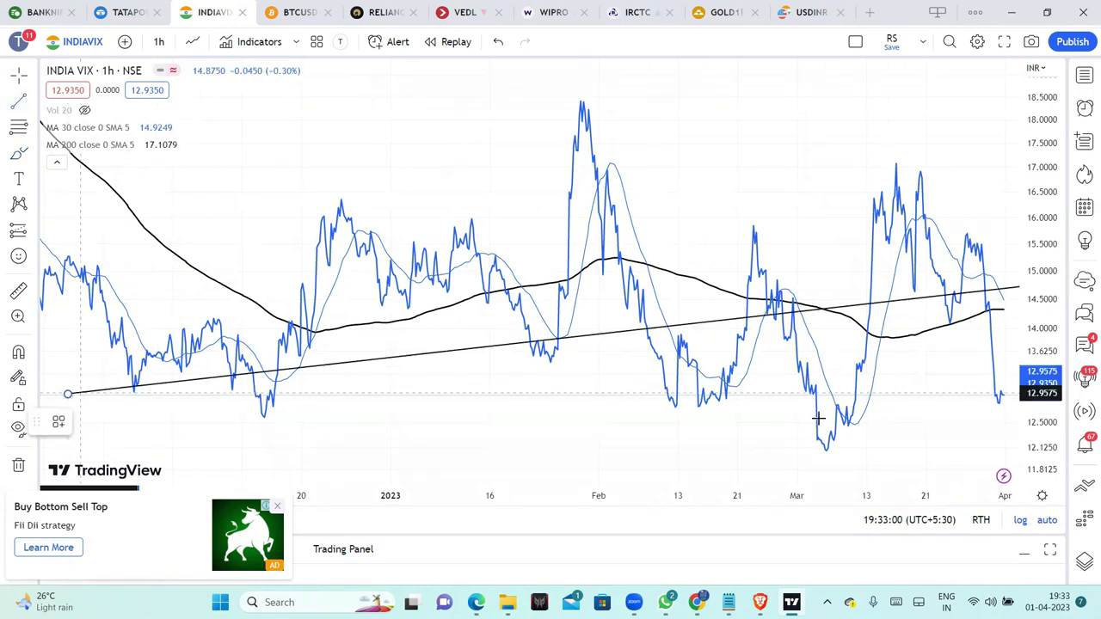
pyautogui.click(895, 394)
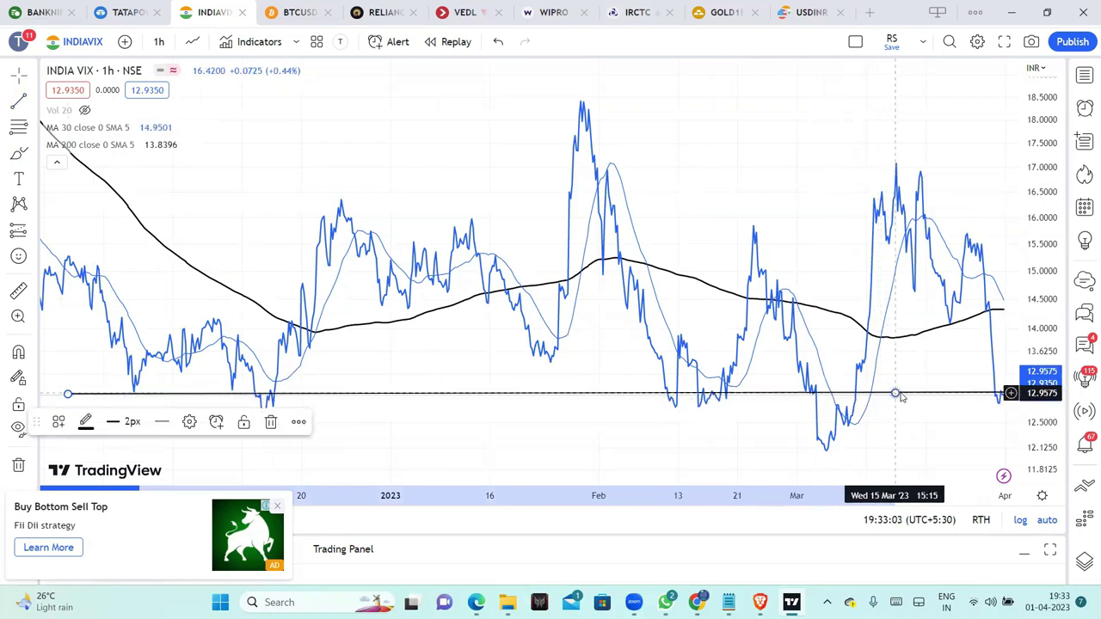
pyautogui.moveTo(799, 115); pyautogui.dragTo(742, 108)
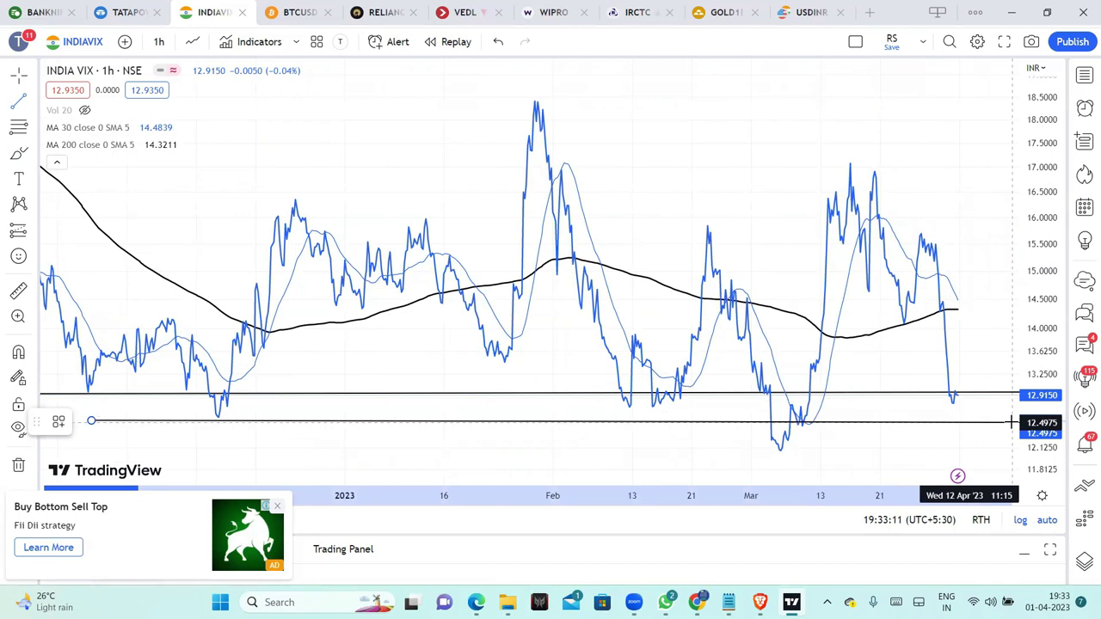
pyautogui.click(1012, 422)
pyautogui.click(1011, 421)
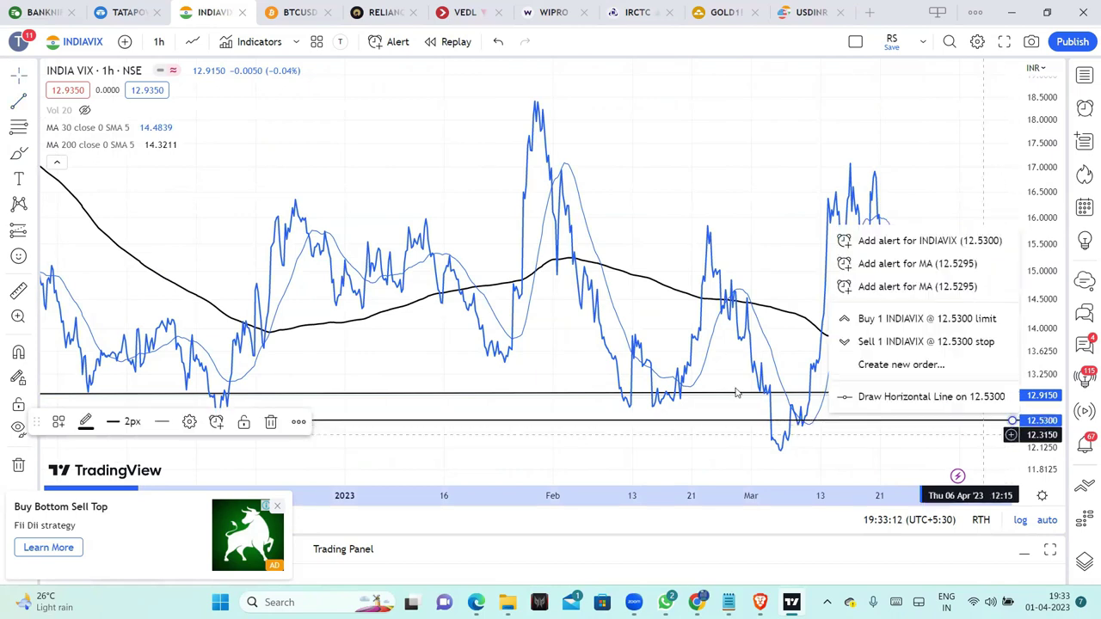
pyautogui.click(672, 170)
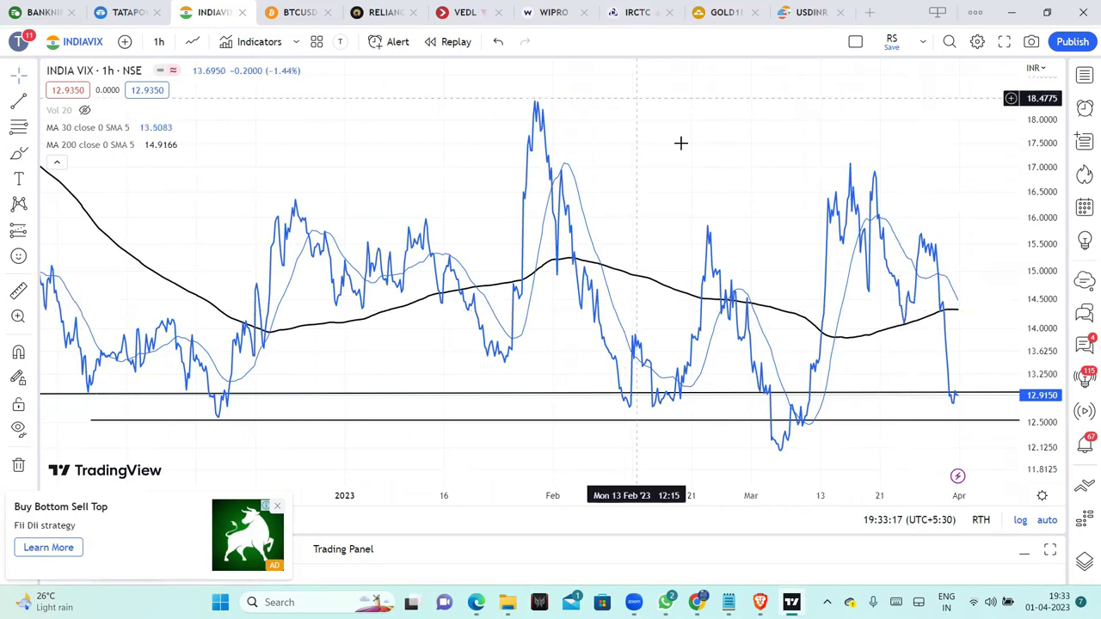
pyautogui.scroll(-3, 663, 186)
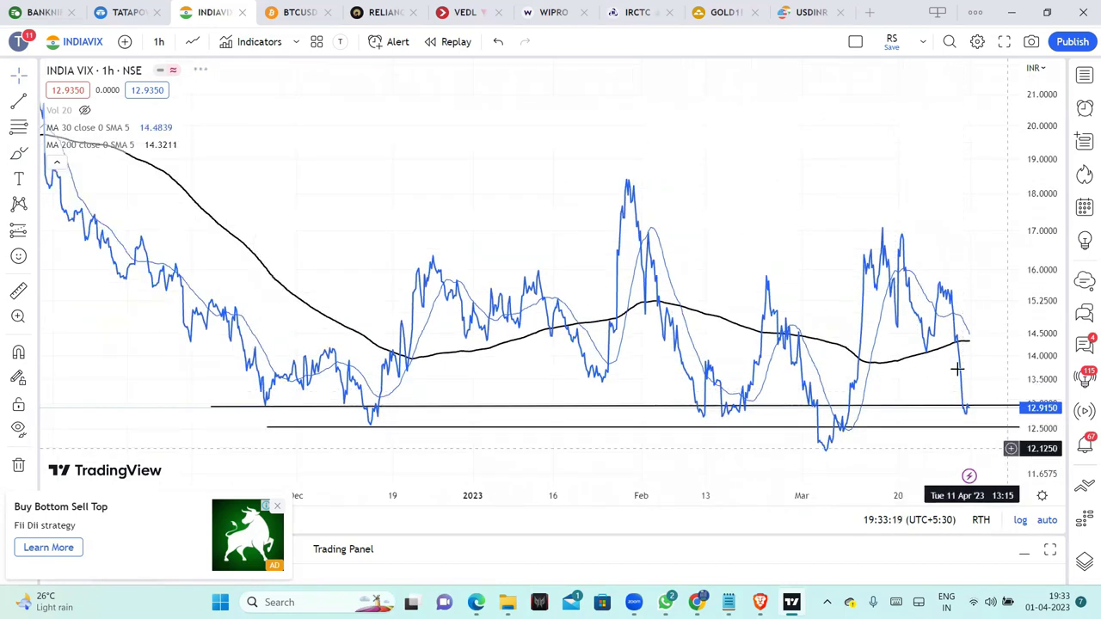
pyautogui.hscroll(2, 751, 146)
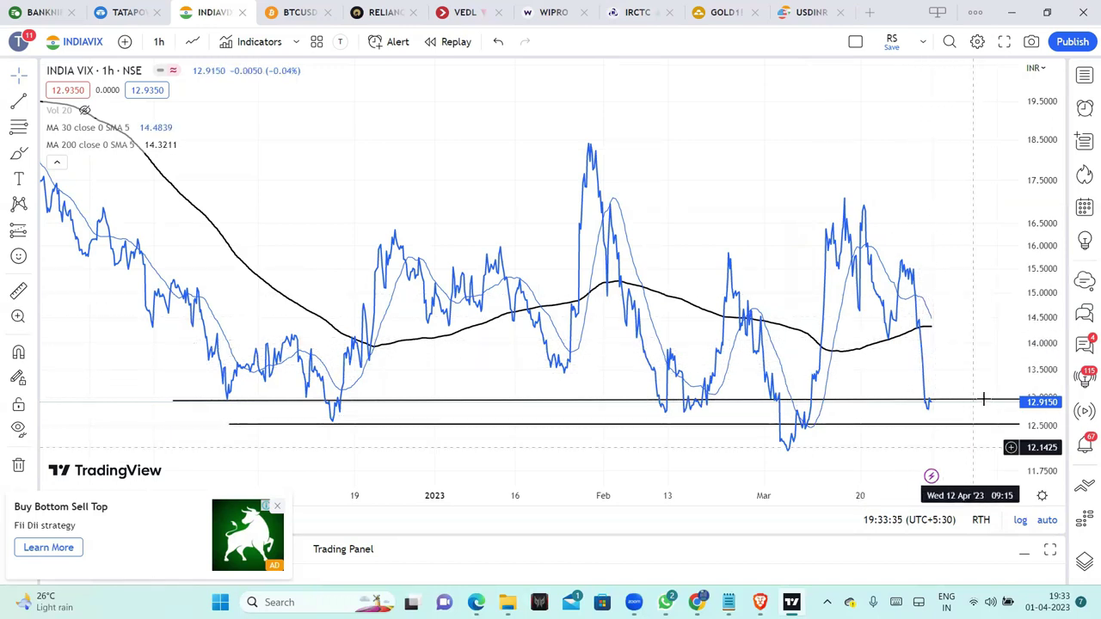
pyautogui.click(946, 425)
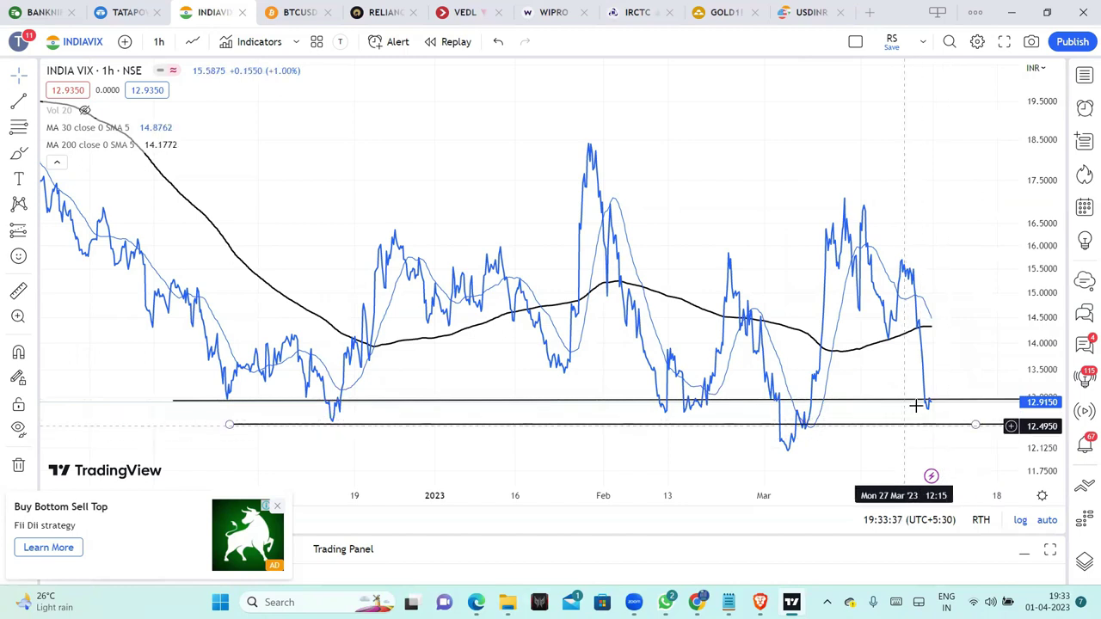
pyautogui.click(951, 372)
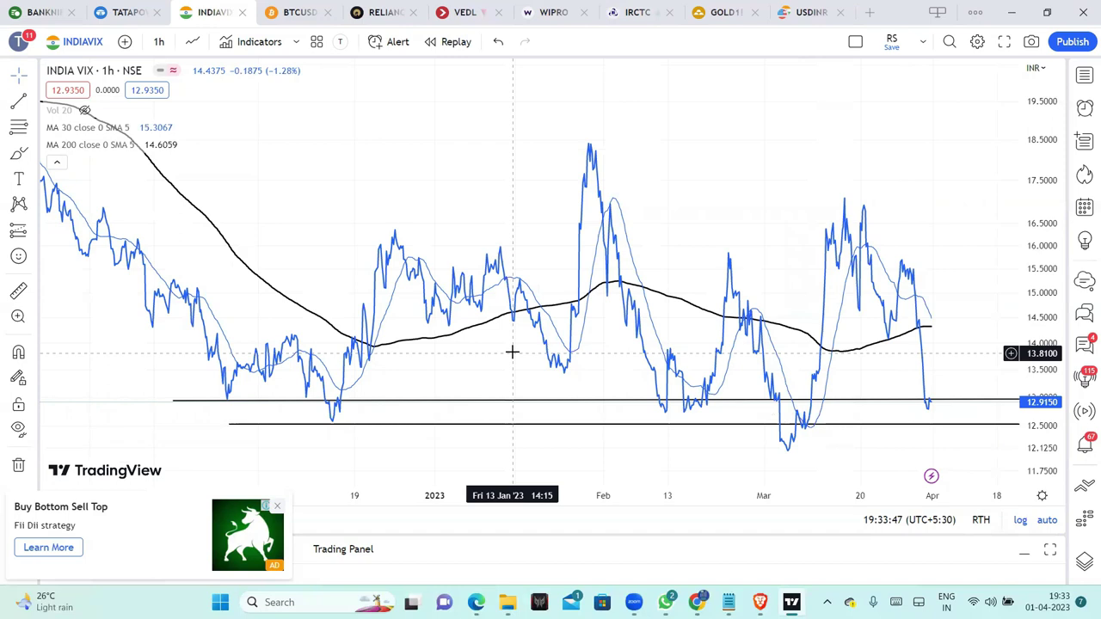
pyautogui.scroll(1, 912, 387)
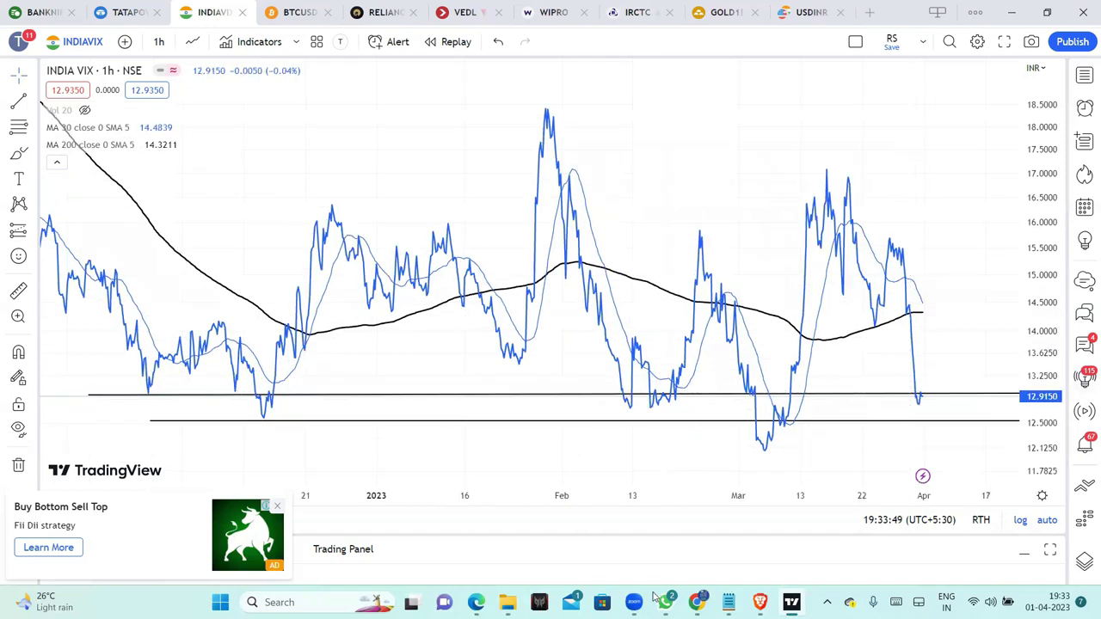
# Step: Replace the brush strokes on the Nifty 50 chart with a horizontal trend line at about 17,360, from 2023-01-05 to 2023-04-17
pyautogui.hotkey('alt', 'Tab')
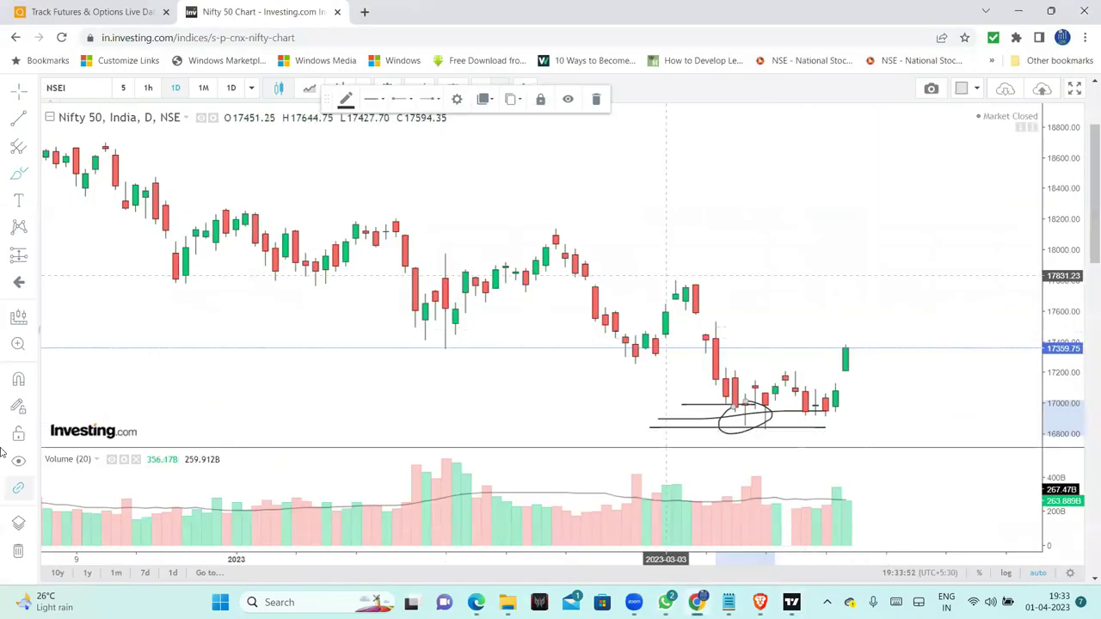
pyautogui.press('Delete')
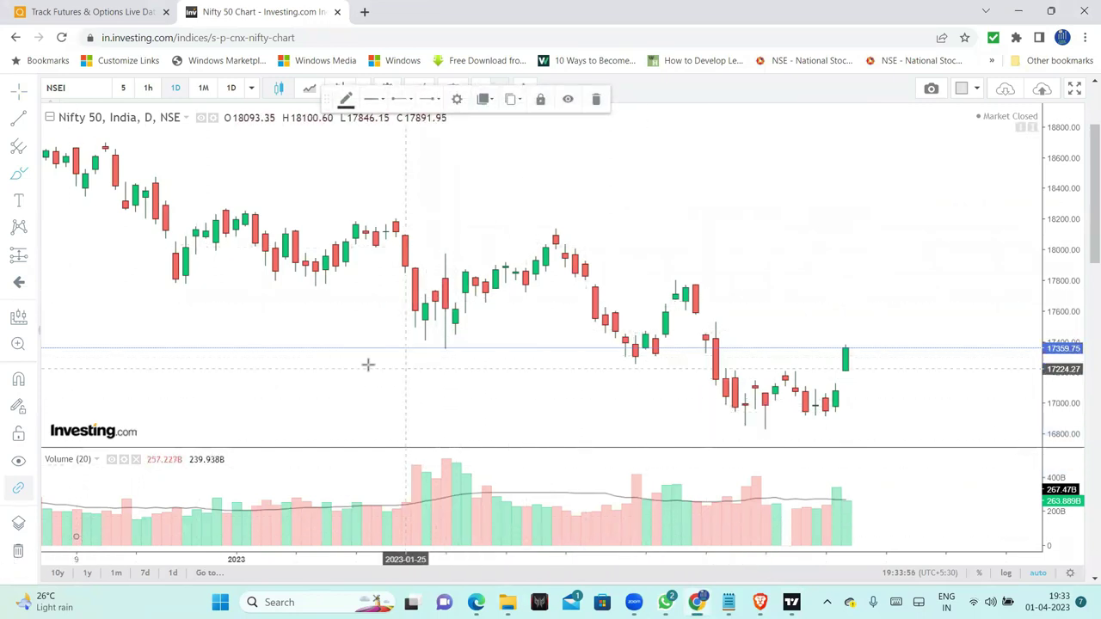
pyautogui.click(265, 347)
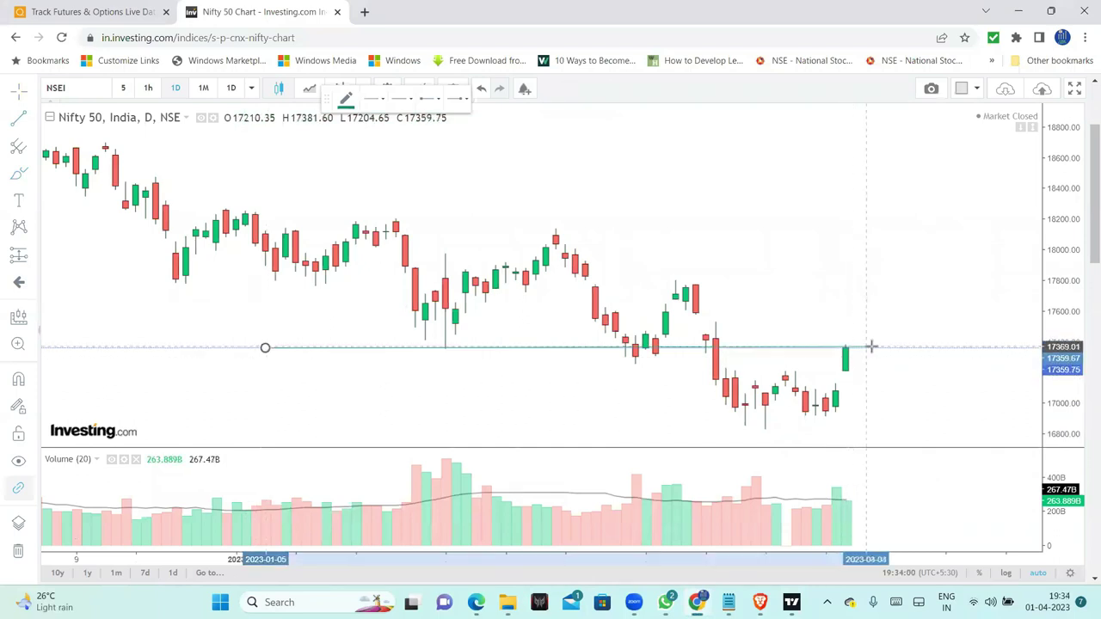
pyautogui.click(954, 347)
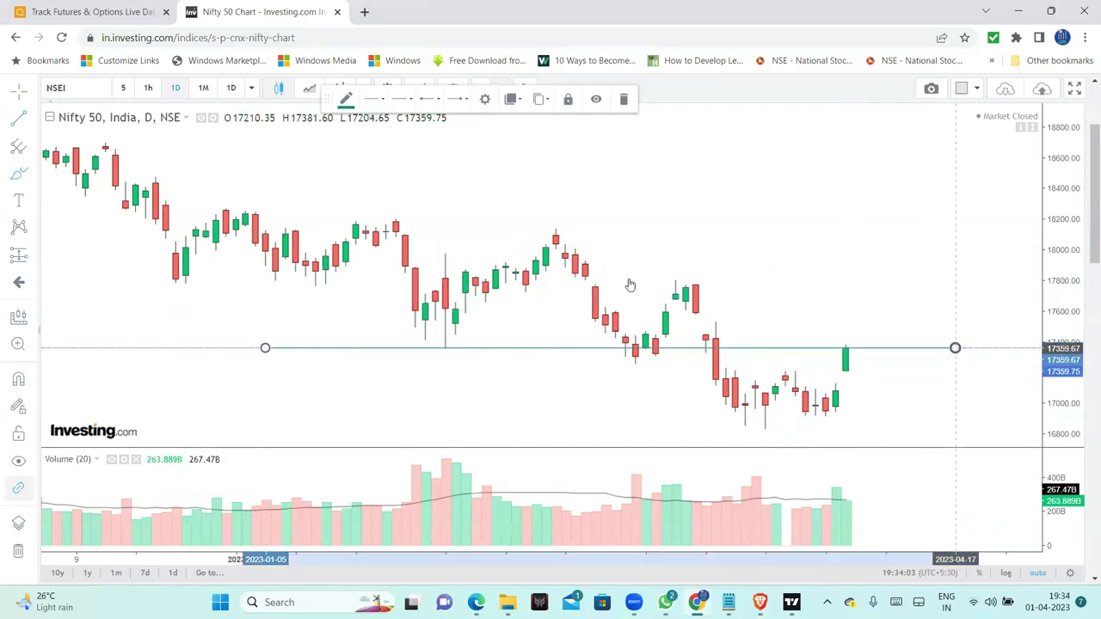
# Step: Draw a horizontal trend line on the Nifty 50 chart at about 17,976, from 2023-01-23 to 2023-04-24, and make it thick and black
pyautogui.click(387, 253)
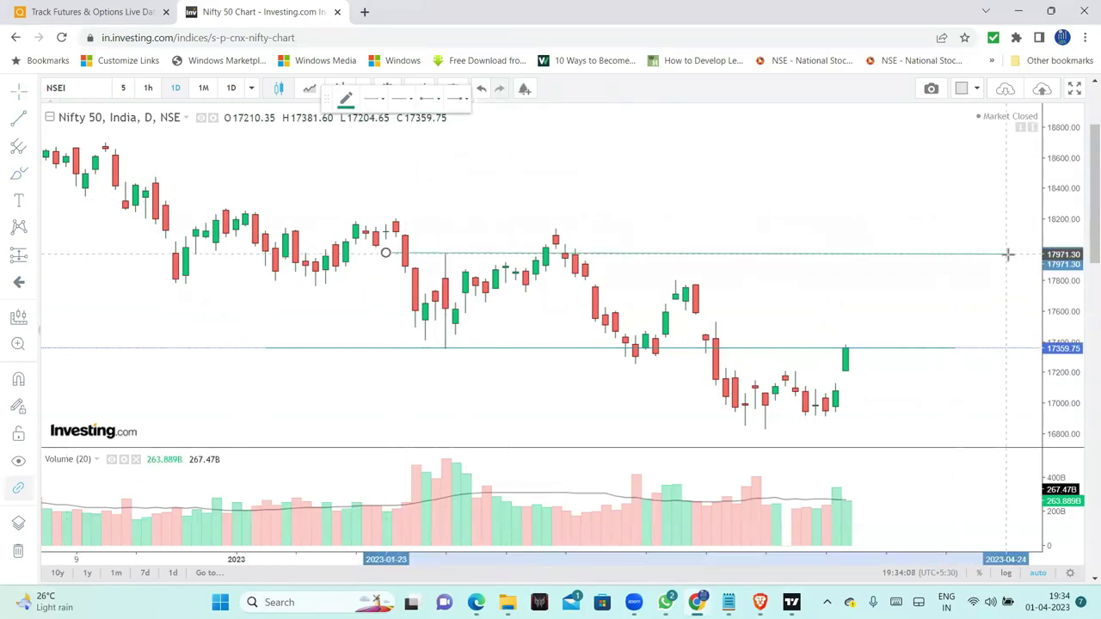
pyautogui.click(1004, 253)
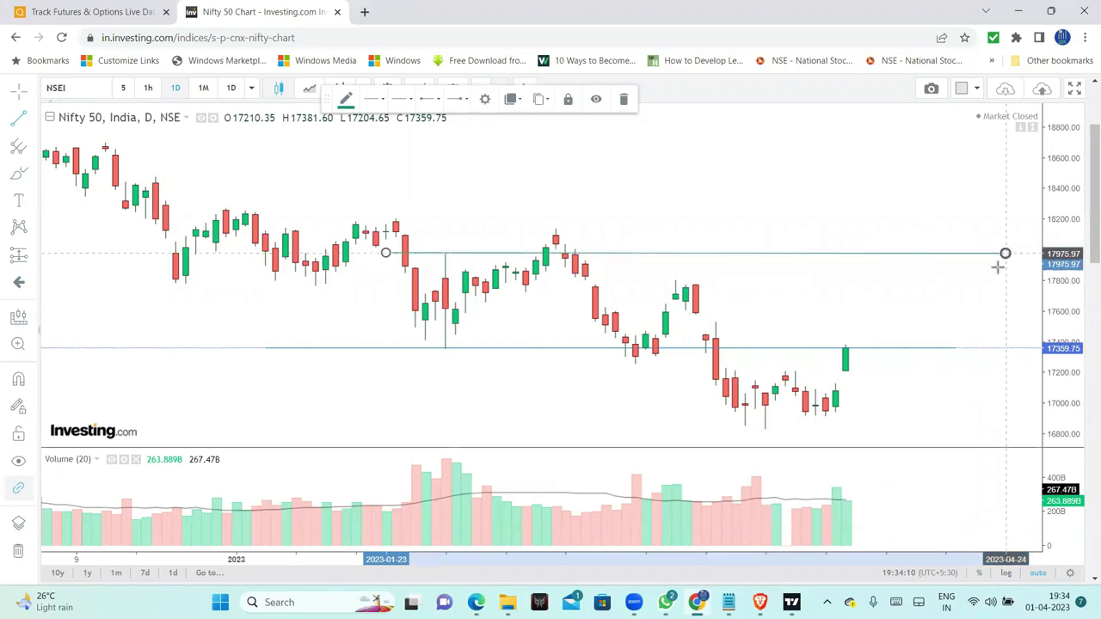
pyautogui.click(375, 99)
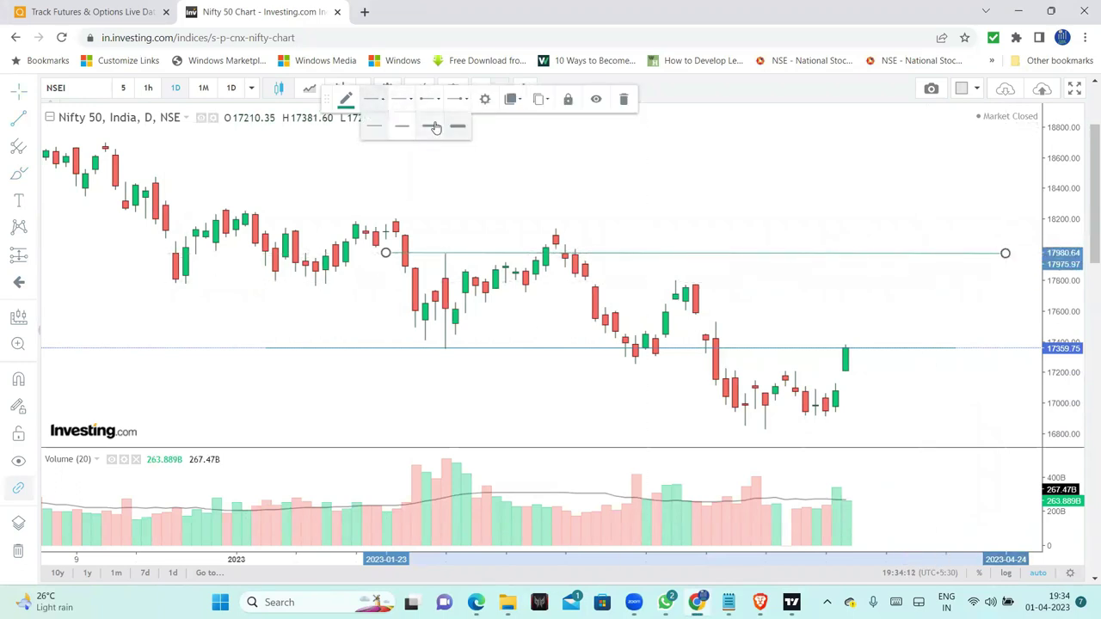
pyautogui.click(435, 126)
pyautogui.click(345, 98)
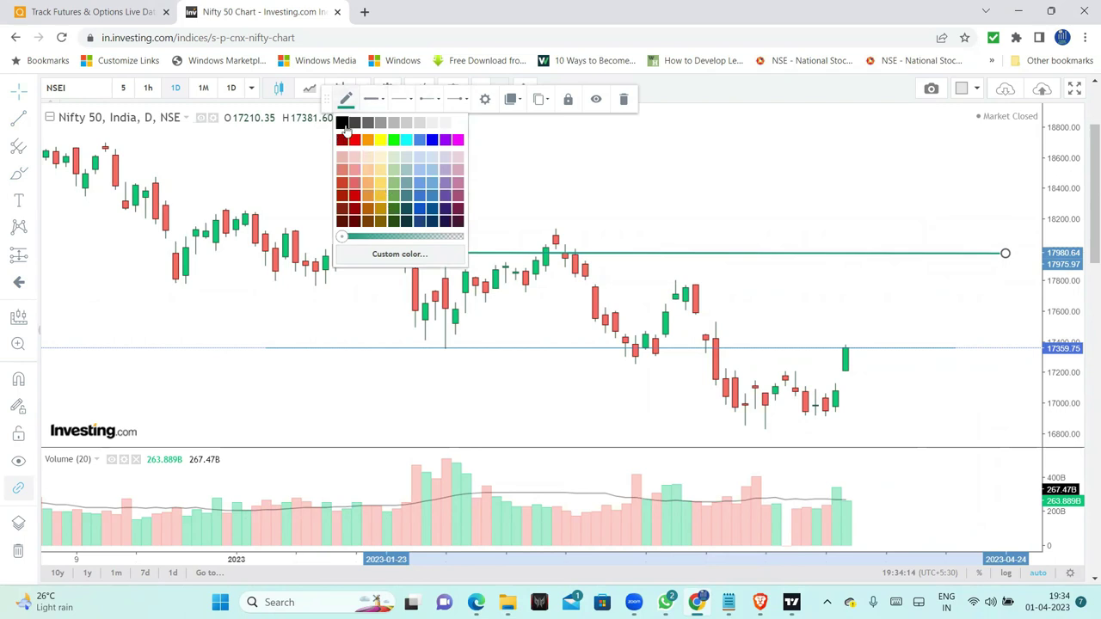
pyautogui.click(342, 123)
# Step: Format the lower Nifty 50 trend line at about 17,360 as a thick black line
pyautogui.click(409, 352)
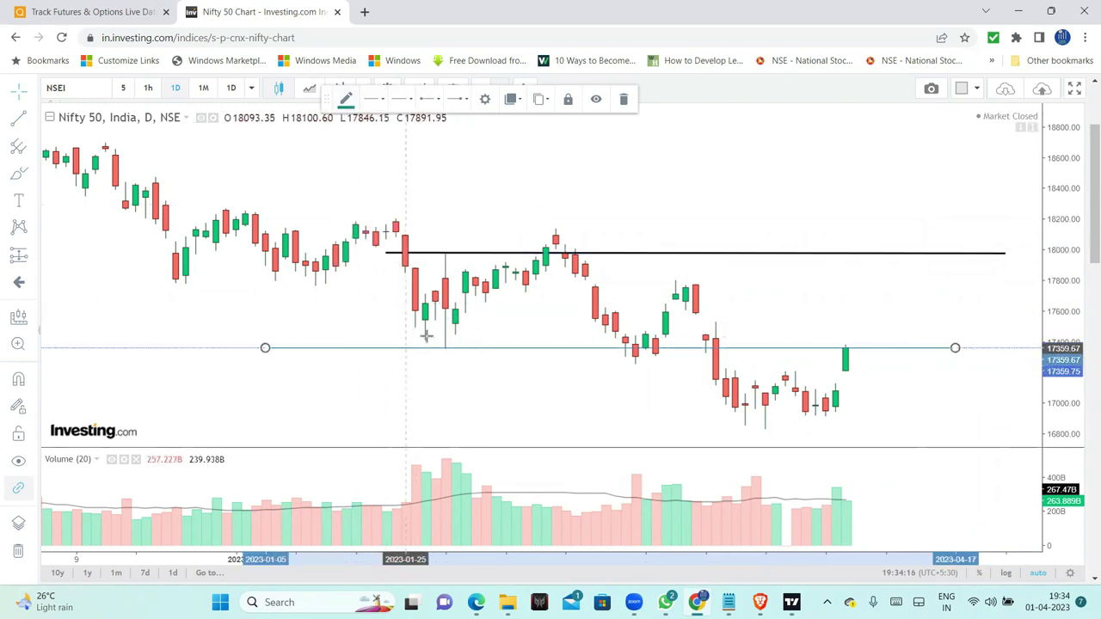
pyautogui.click(374, 98)
pyautogui.click(430, 126)
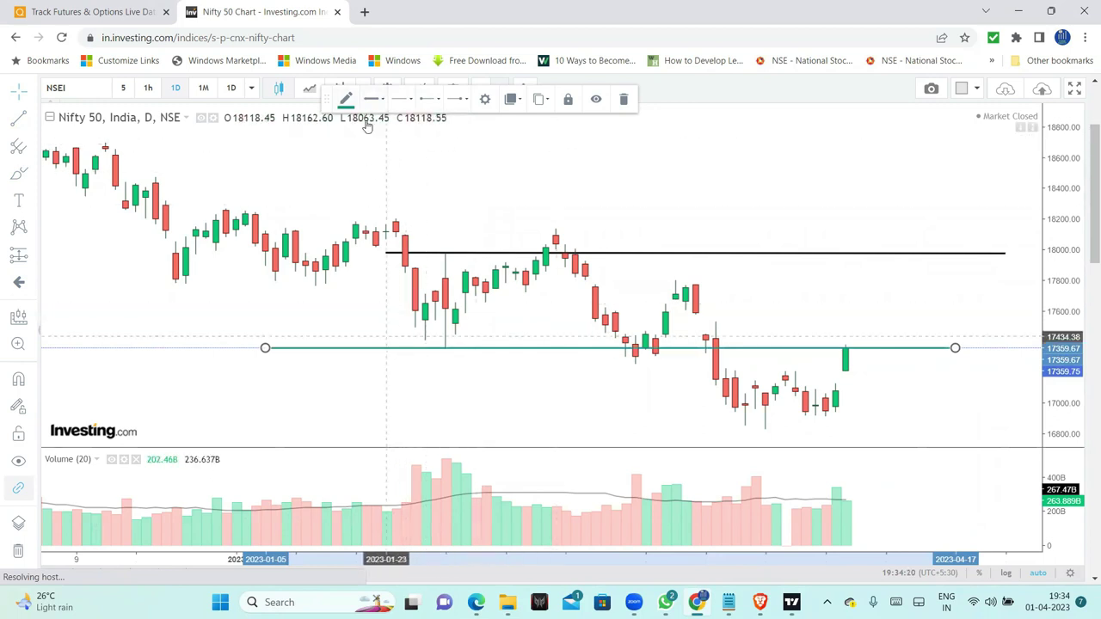
pyautogui.click(346, 99)
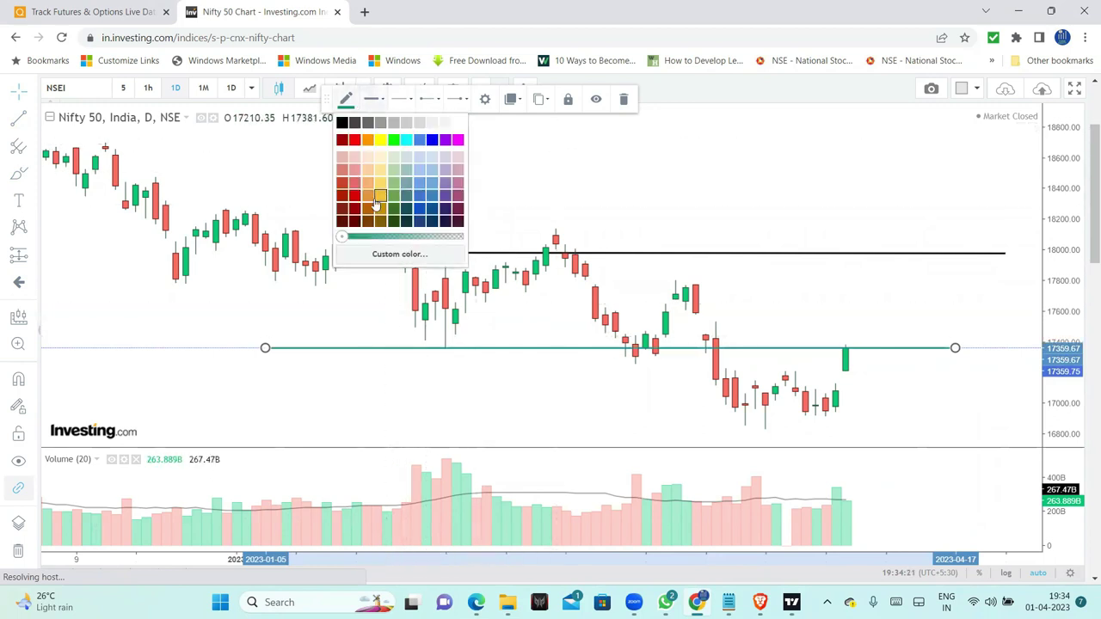
pyautogui.click(341, 123)
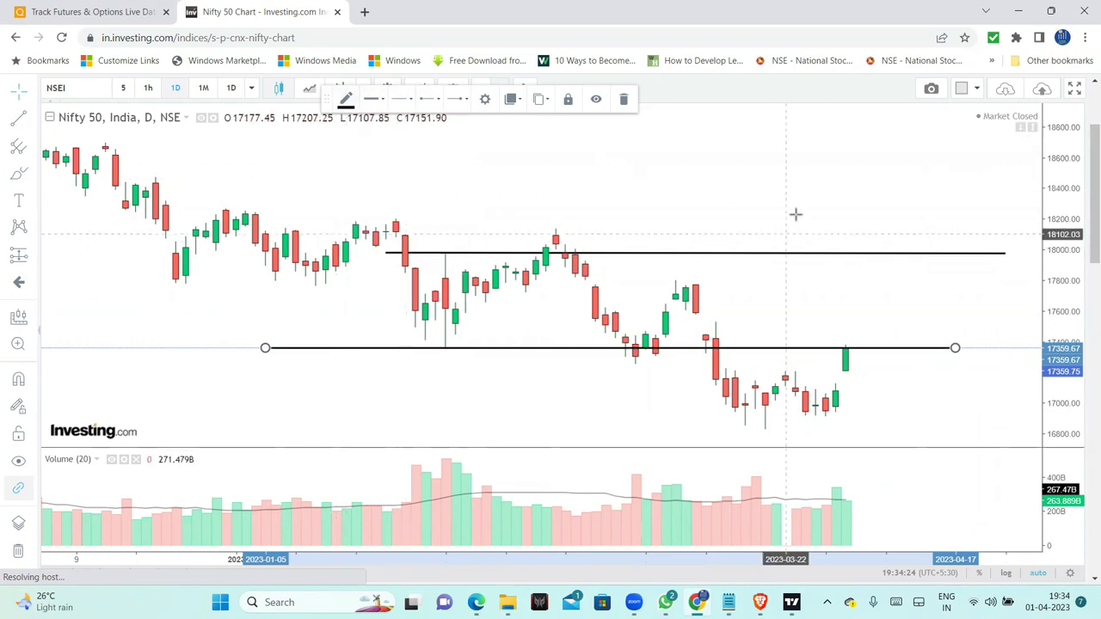
pyautogui.hscroll(2, 796, 178)
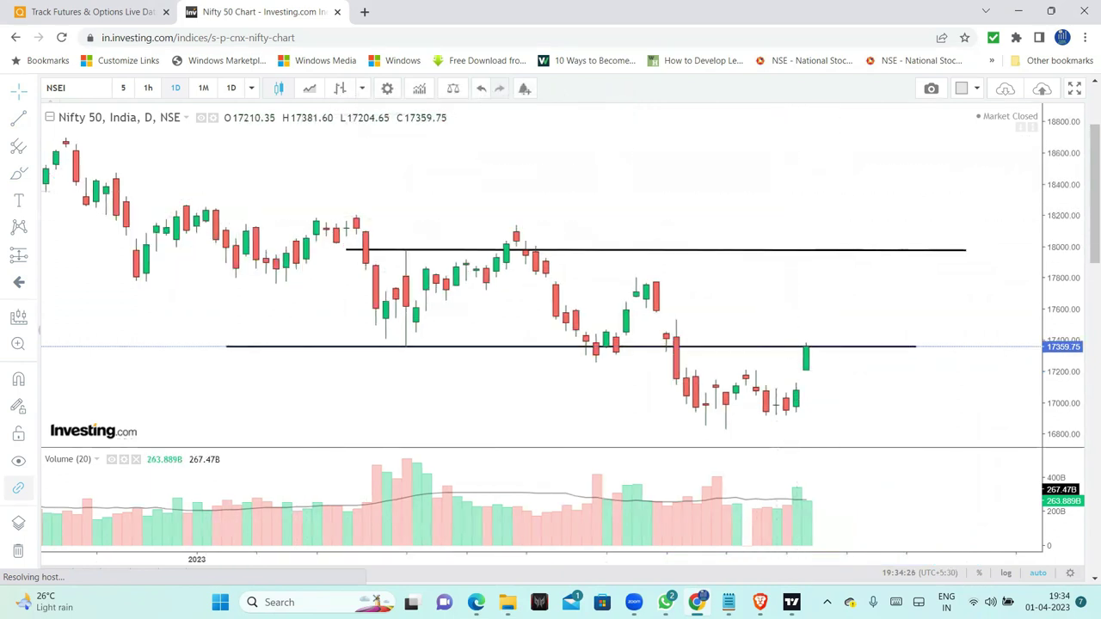
# Step: Switch to TradingView and sketch four rising brush strokes from the last India VIX price up towards about 14
pyautogui.hotkey('alt', 'Tab')
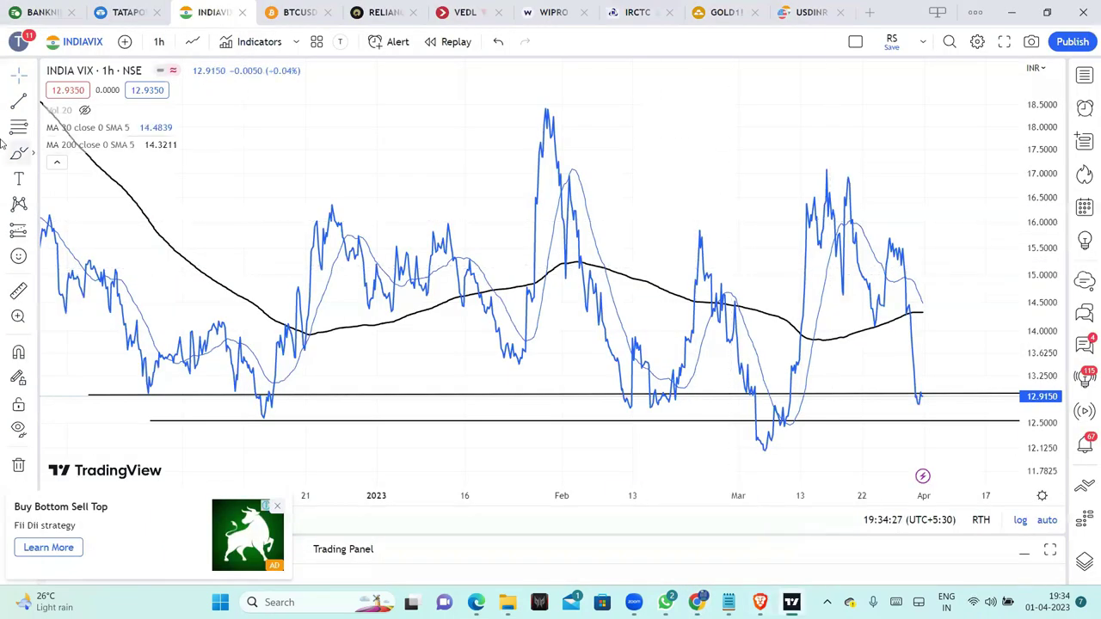
pyautogui.moveTo(917, 393)
pyautogui.mouseDown()
pyautogui.moveTo(926, 398)
pyautogui.moveTo(973, 344)
pyautogui.mouseUp()
pyautogui.moveTo(915, 393)
pyautogui.mouseDown()
pyautogui.moveTo(963, 400)
pyautogui.moveTo(994, 334)
pyautogui.mouseUp()
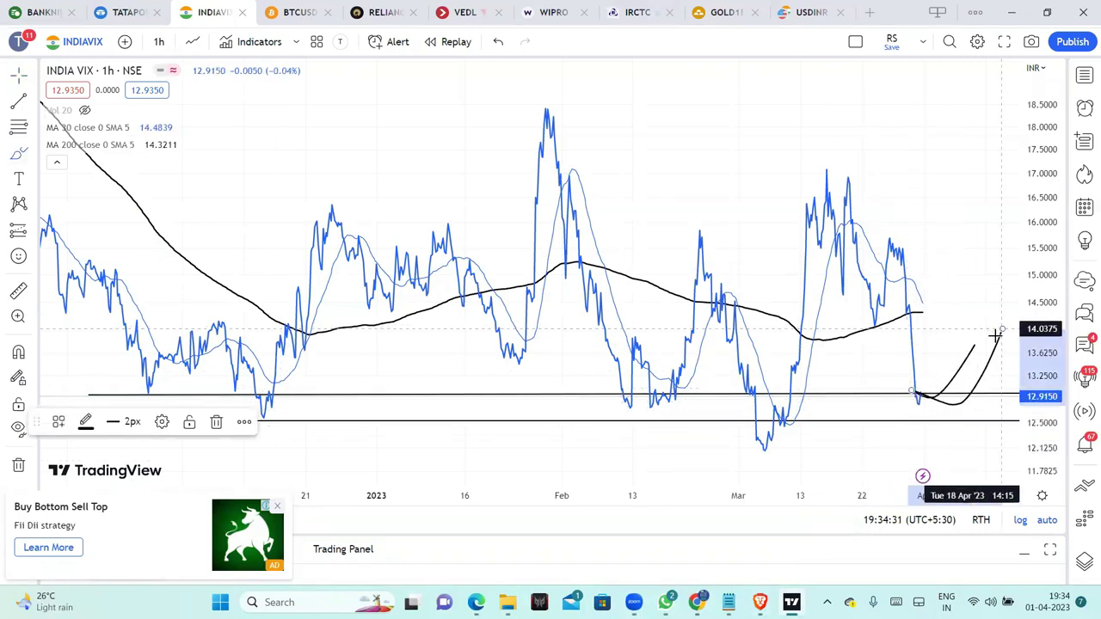
pyautogui.moveTo(920, 394); pyautogui.dragTo(979, 339)
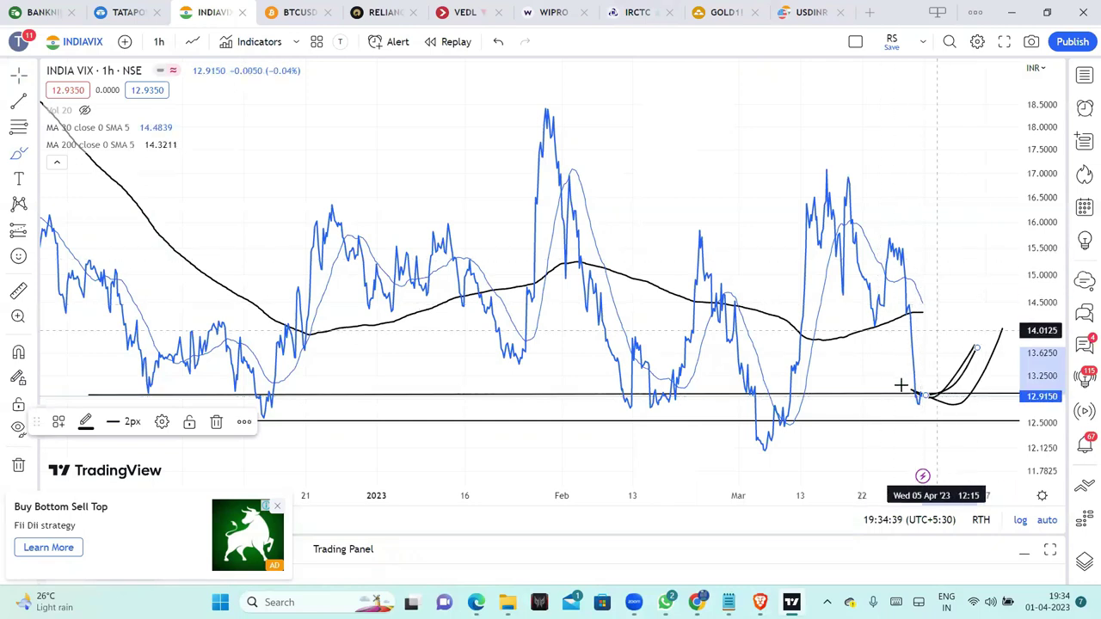
pyautogui.moveTo(918, 395); pyautogui.dragTo(980, 324)
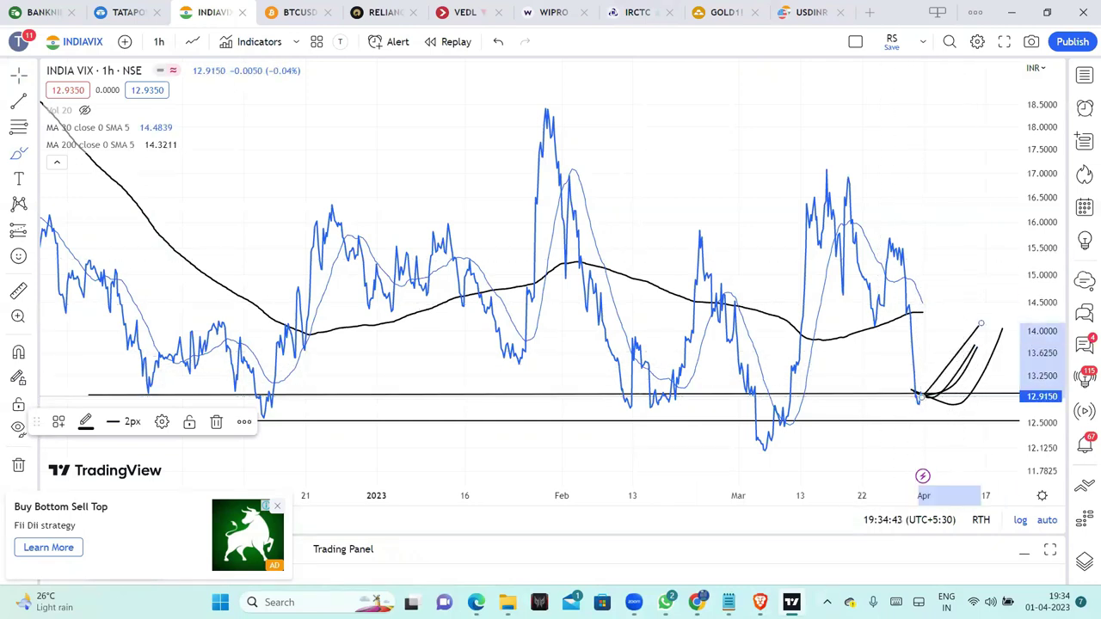
# Step: Switch to the Nifty 50 chart in the browser and sketch two falling brush strokes from the last candle to about 17,100
pyautogui.click(791, 602)
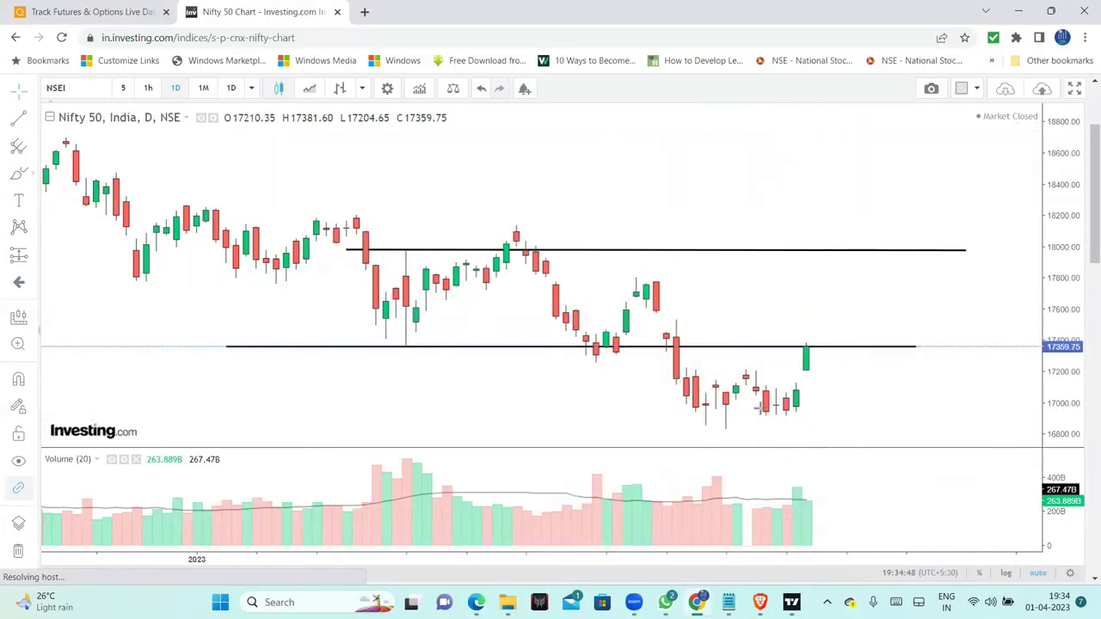
pyautogui.moveTo(821, 366); pyautogui.dragTo(844, 385)
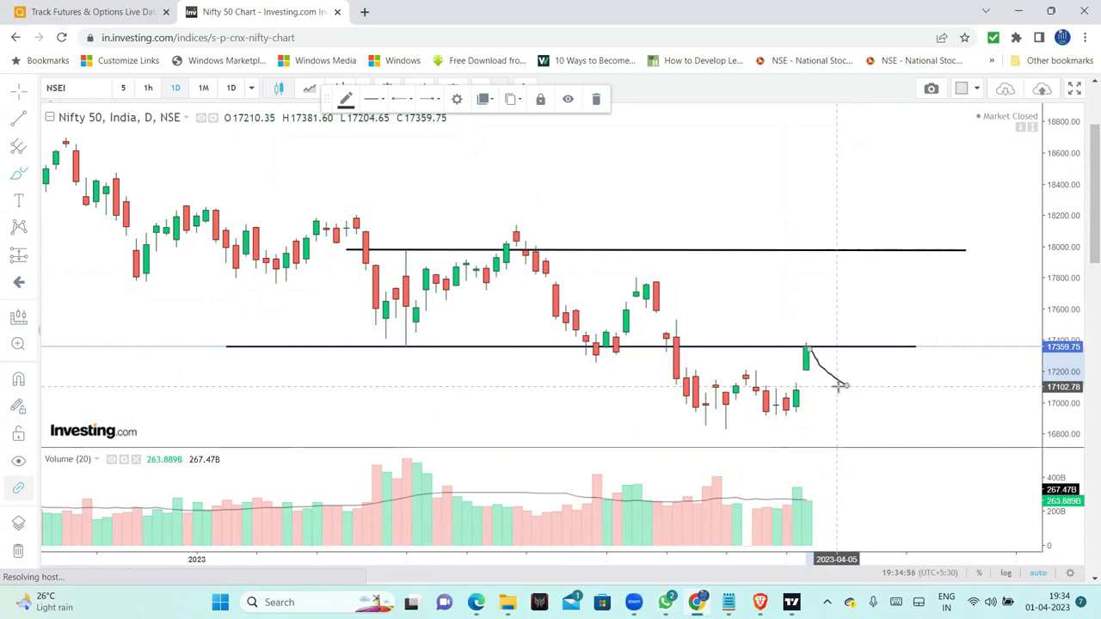
pyautogui.moveTo(820, 349); pyautogui.dragTo(858, 378)
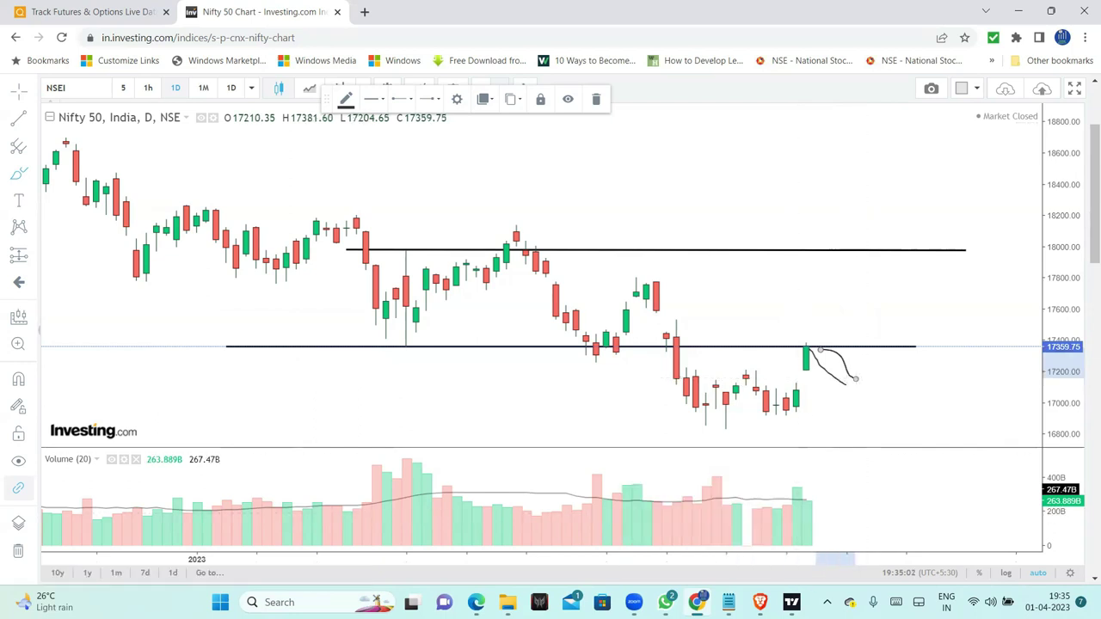
# Step: Return to TradingView and sketch a falling stroke from the last India VIX price to about 12.04, plus a horizontal stroke just below the March low
pyautogui.hotkey('alt', 'Tab')
pyautogui.hotkey('alt', 'Tab')
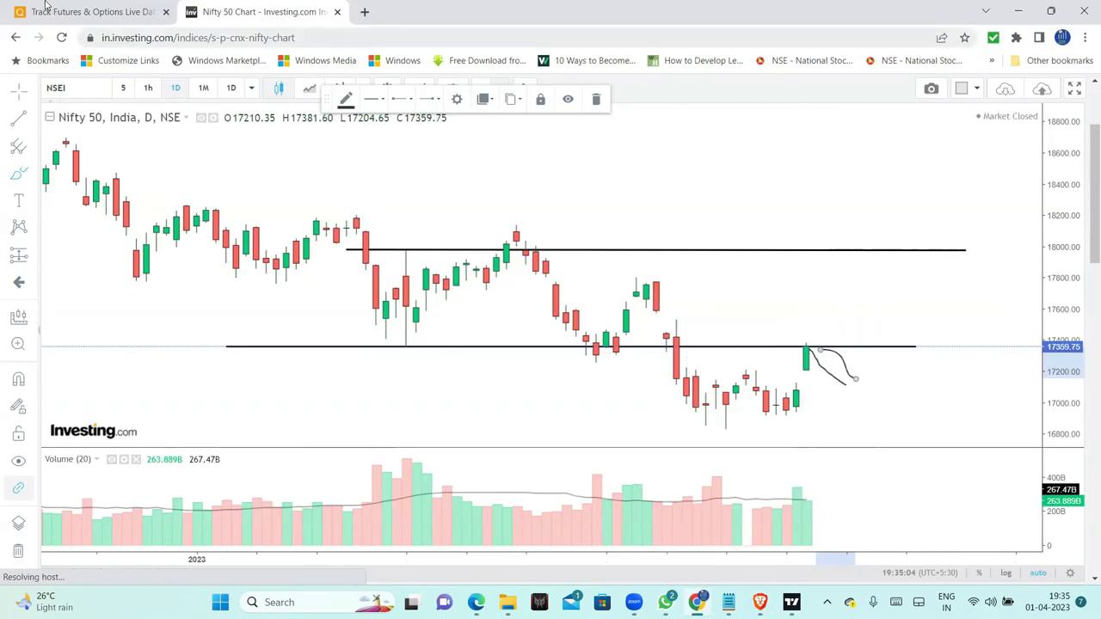
pyautogui.hotkey('alt', 'Tab')
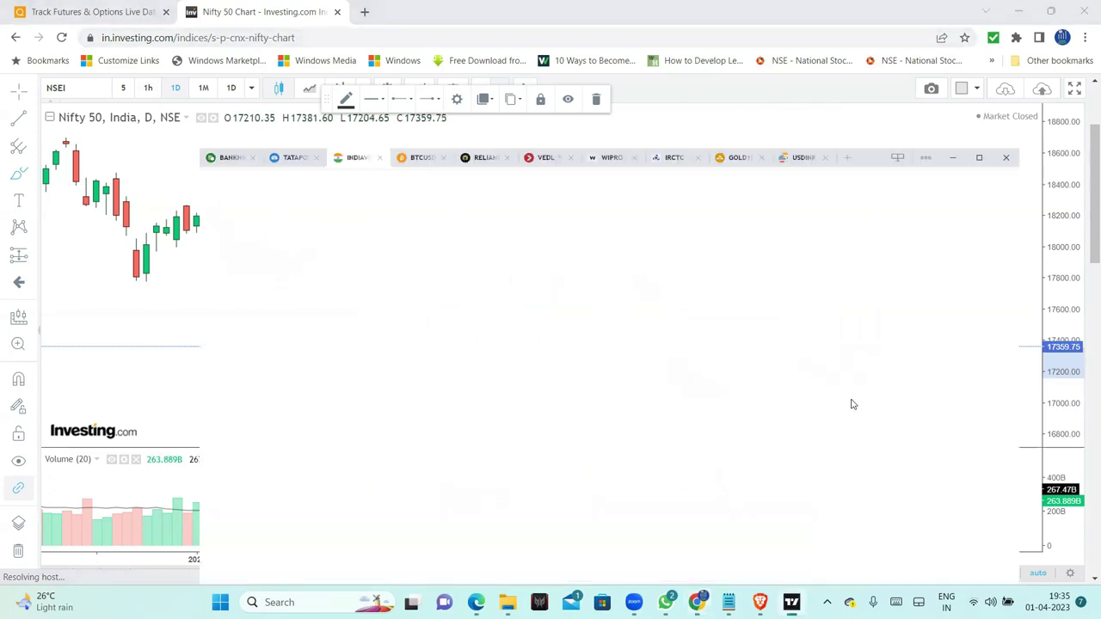
pyautogui.moveTo(929, 395); pyautogui.dragTo(963, 453)
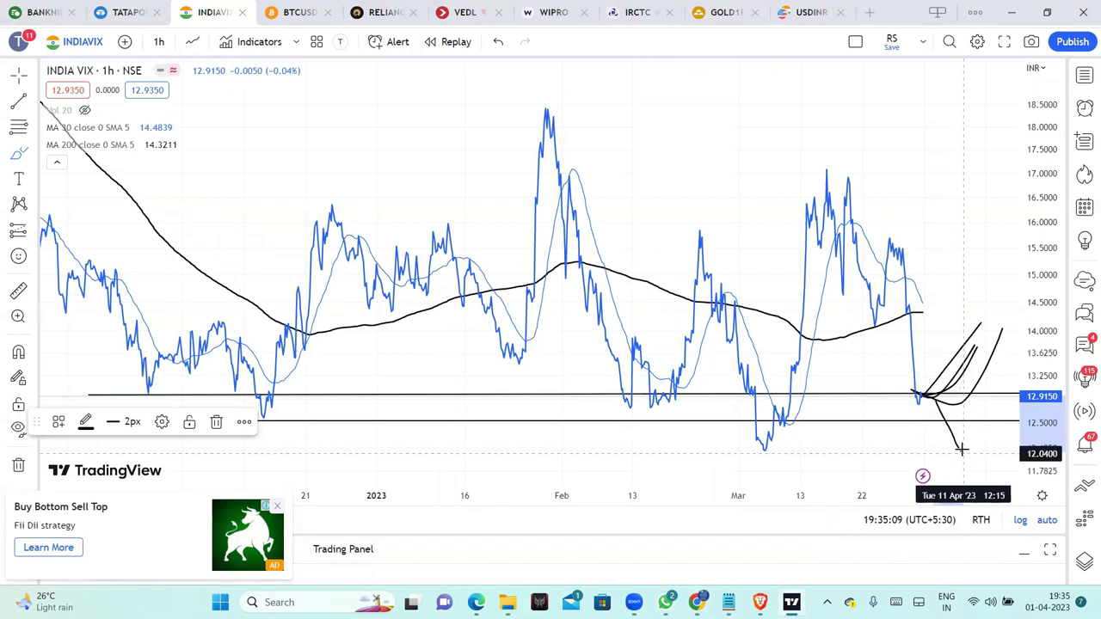
pyautogui.moveTo(795, 457); pyautogui.dragTo(976, 456)
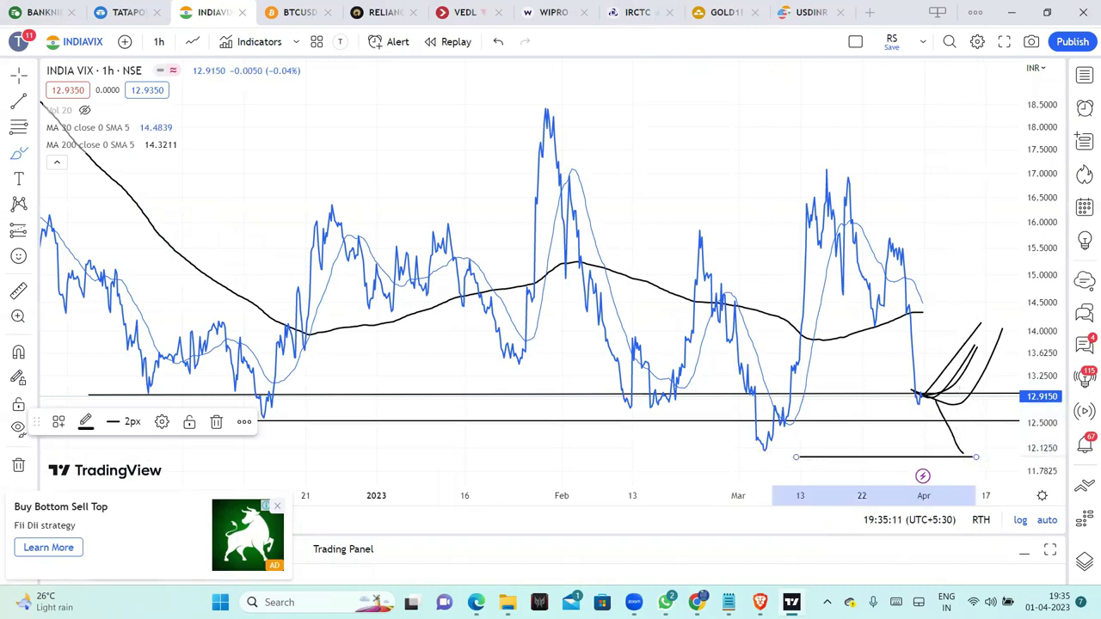
# Step: On the browser's Nifty 50 chart, sketch a rising brush stroke from the last candle to the upper trend line, and delete it
pyautogui.hotkey('alt', 'Tab')
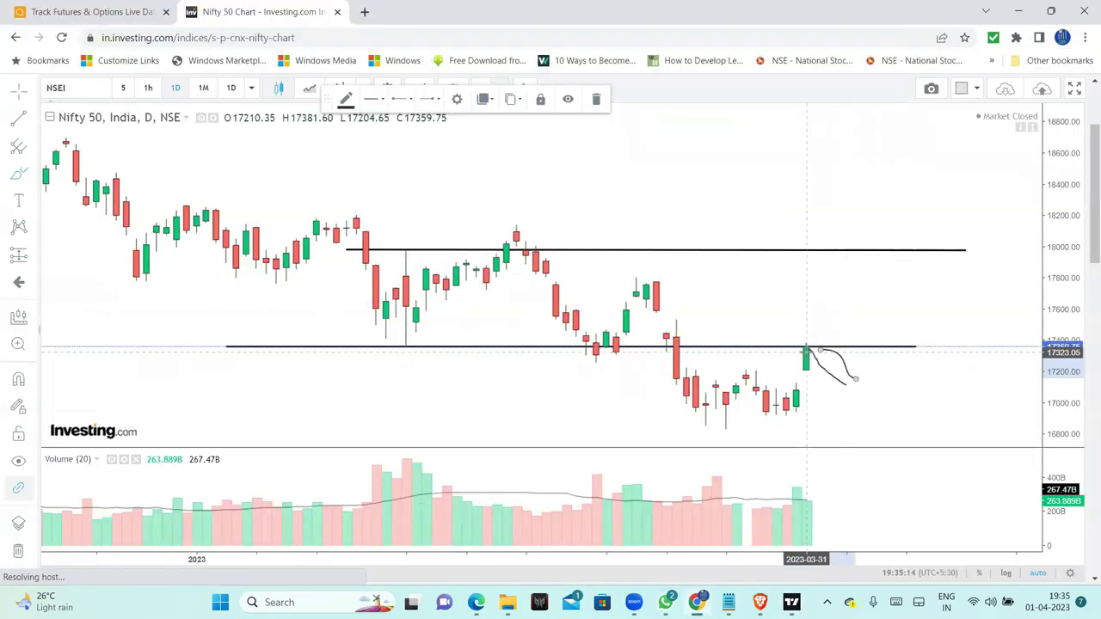
pyautogui.moveTo(800, 340)
pyautogui.mouseDown()
pyautogui.moveTo(817, 302)
pyautogui.moveTo(870, 254)
pyautogui.mouseUp()
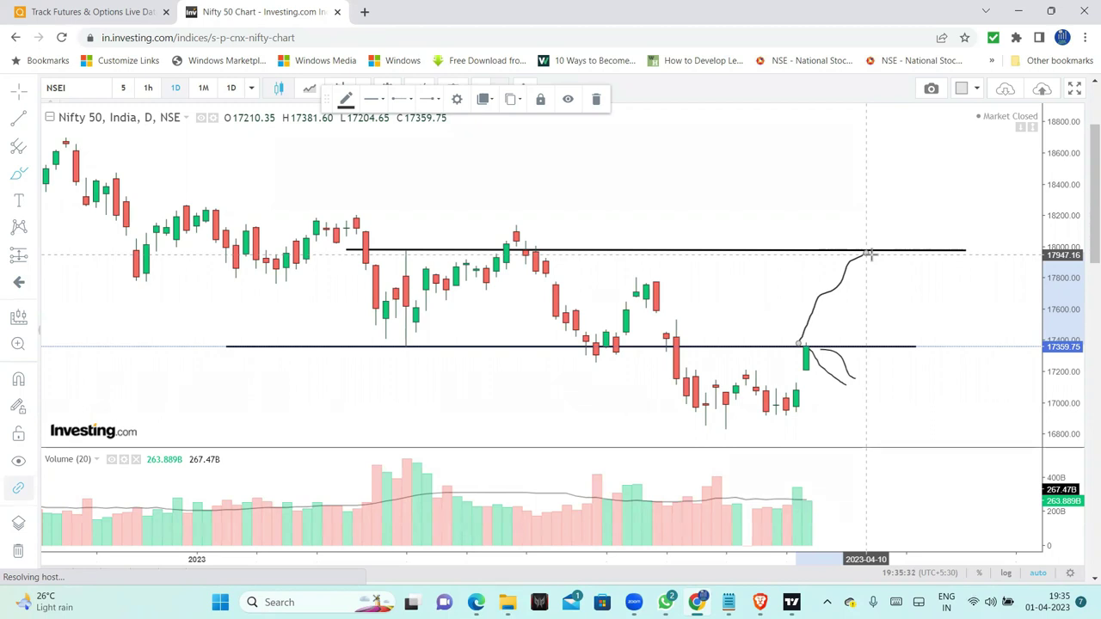
pyautogui.click(594, 101)
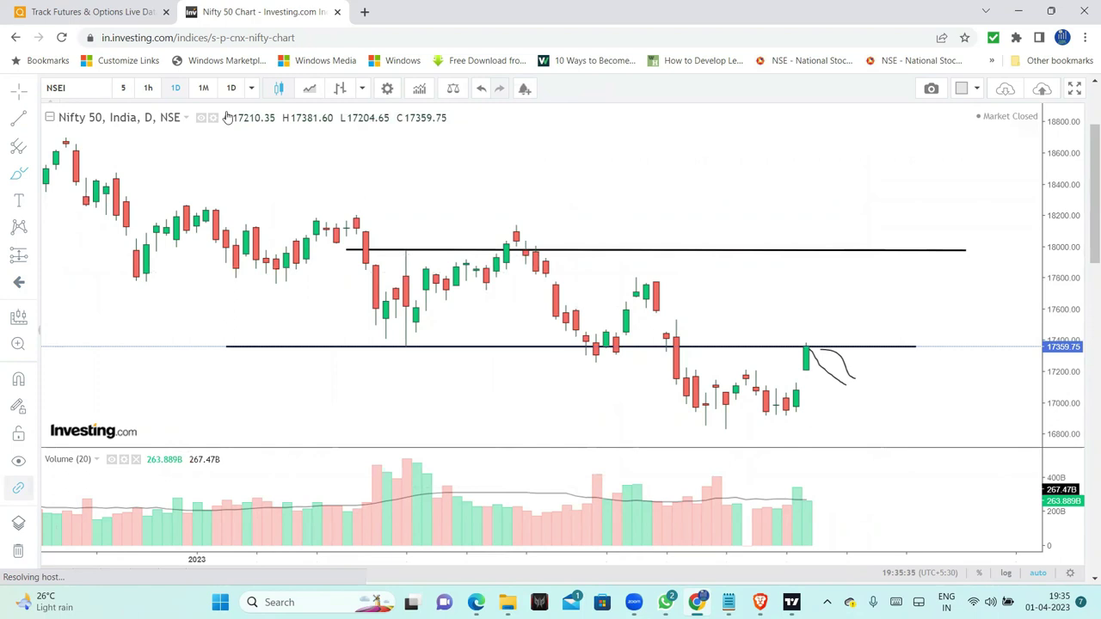
# Step: Set the Nifty 50 chart to the 1-hour interval and sketch brush strokes from the last candle down to about 17,120 and up to about 17,880
pyautogui.click(148, 89)
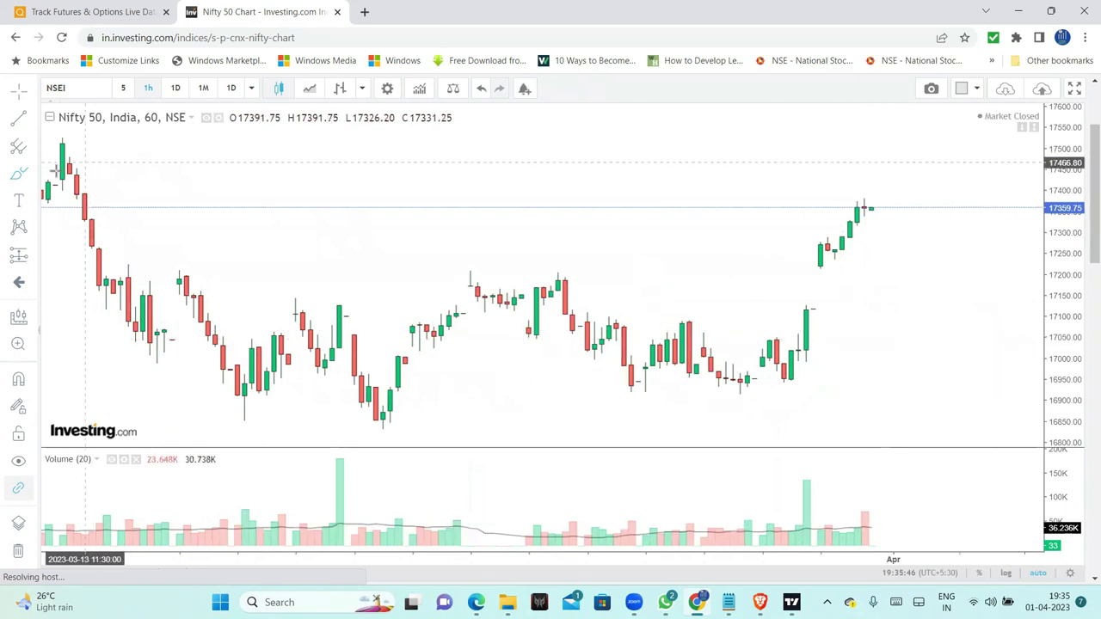
pyautogui.moveTo(871, 206); pyautogui.dragTo(943, 307)
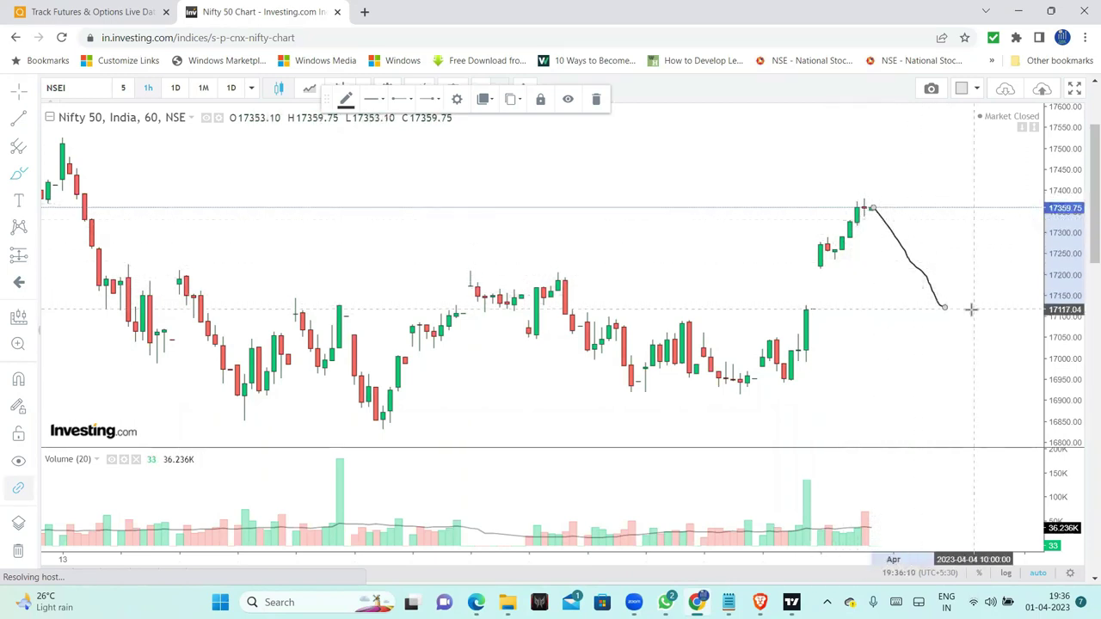
pyautogui.scroll(-1, 916, 375)
pyautogui.scroll(-2, 921, 398)
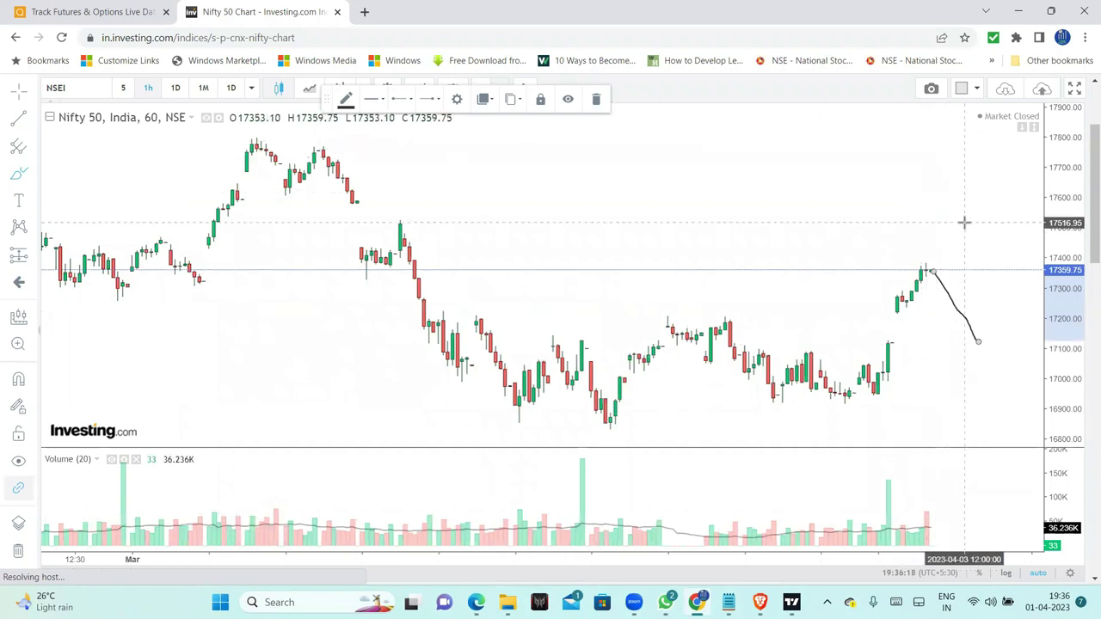
pyautogui.scroll(-1, 964, 223)
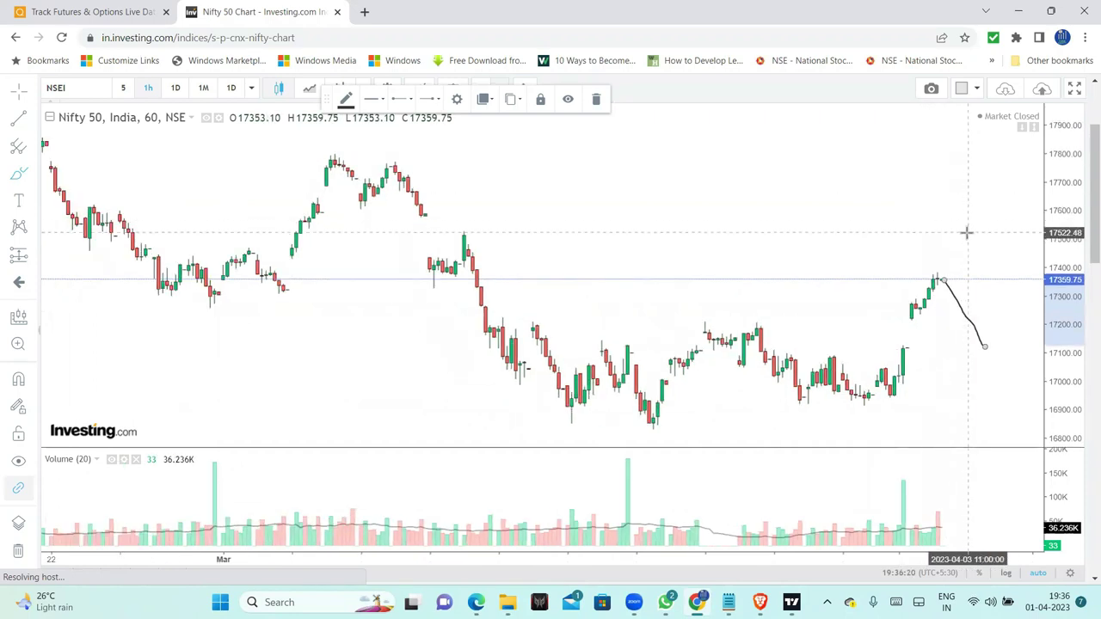
pyautogui.moveTo(935, 281); pyautogui.dragTo(1006, 130)
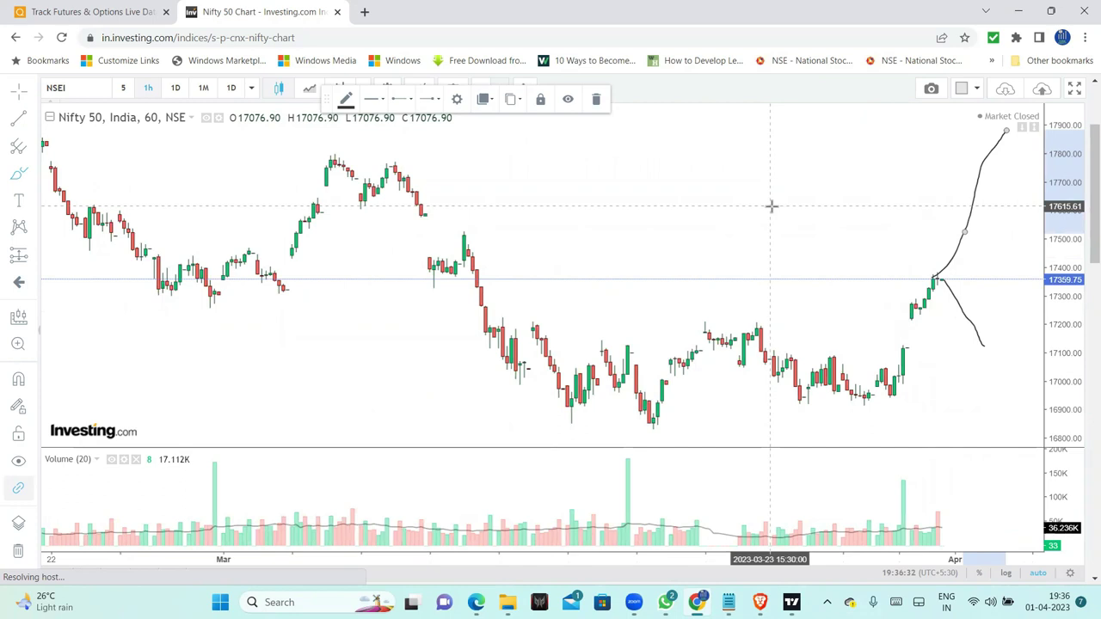
# Step: Remove all drawings from the Nifty 50 chart and load the Nifty Bank index (NSEBANK) instead
pyautogui.click(19, 550)
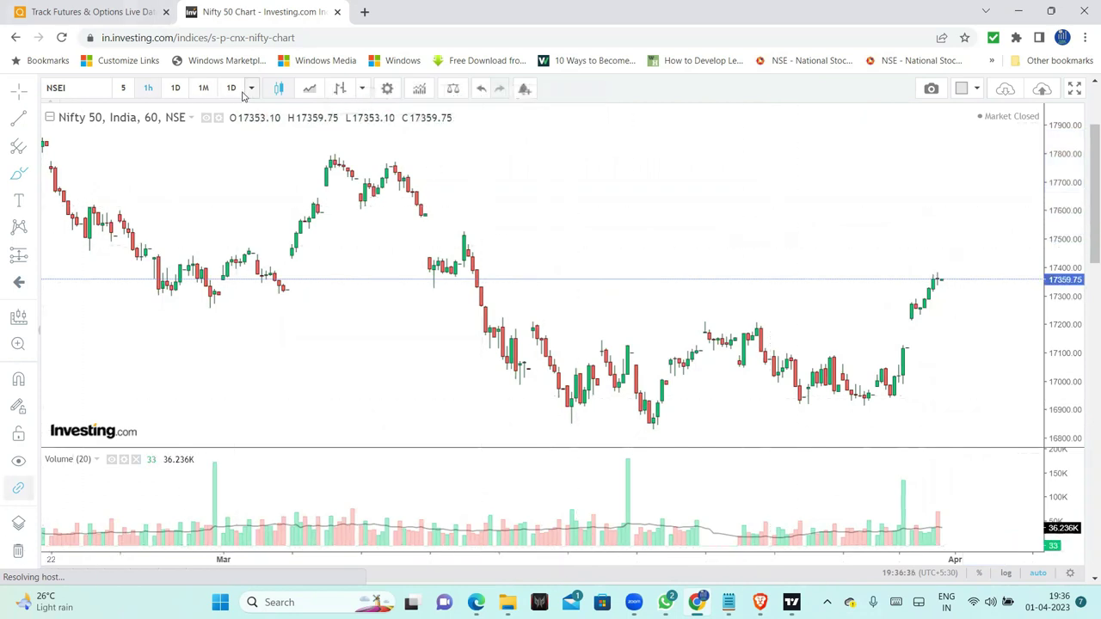
pyautogui.click(88, 87)
pyautogui.write('BANK')
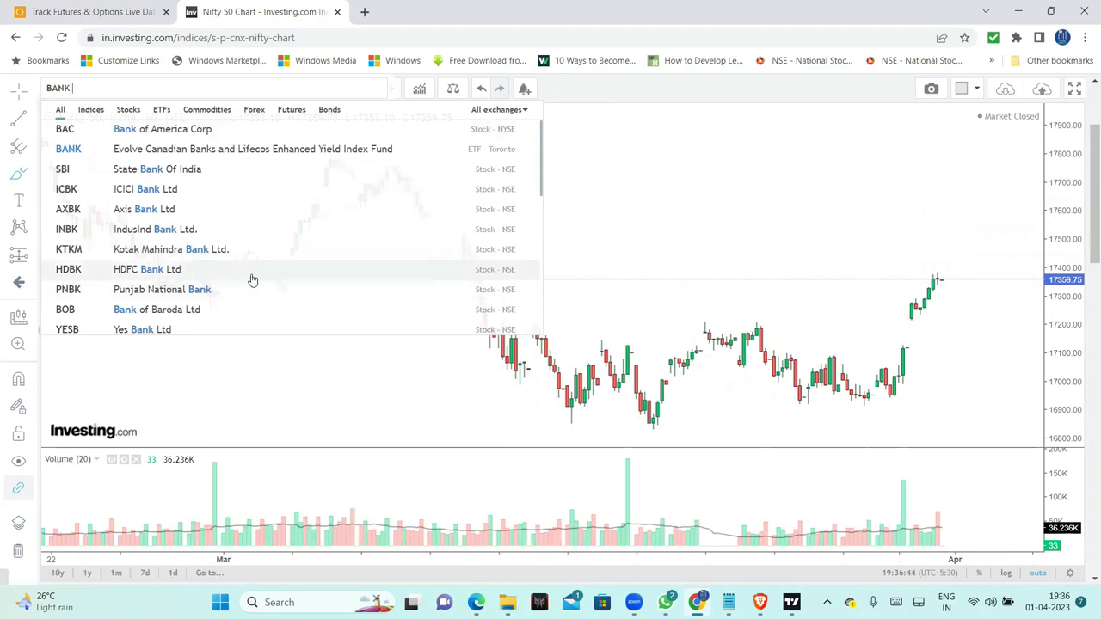
pyautogui.write('F')
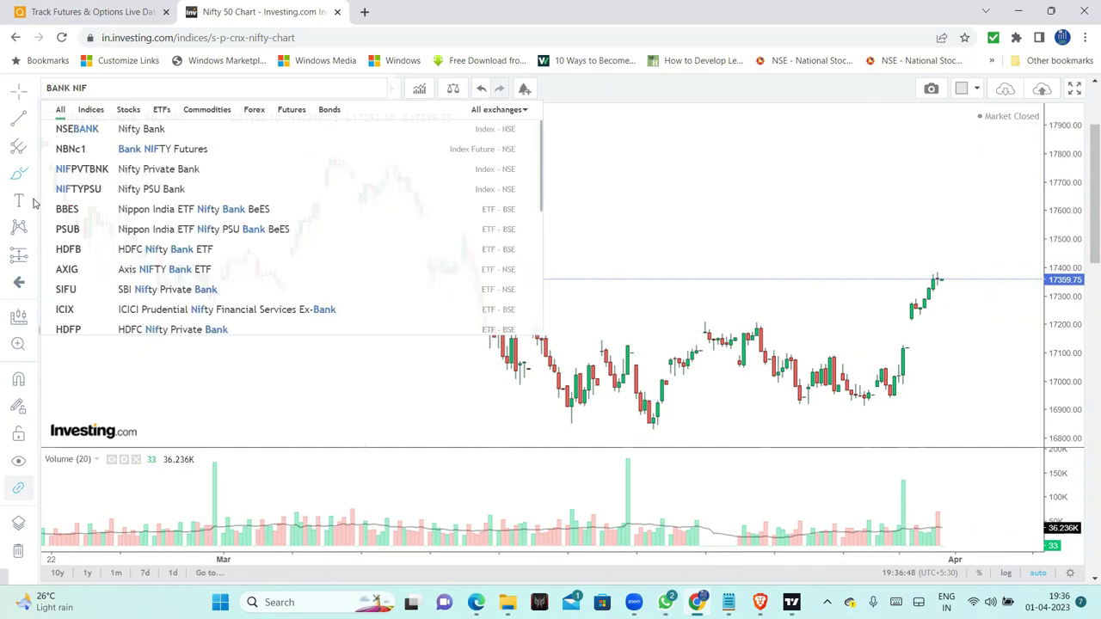
pyautogui.click(155, 129)
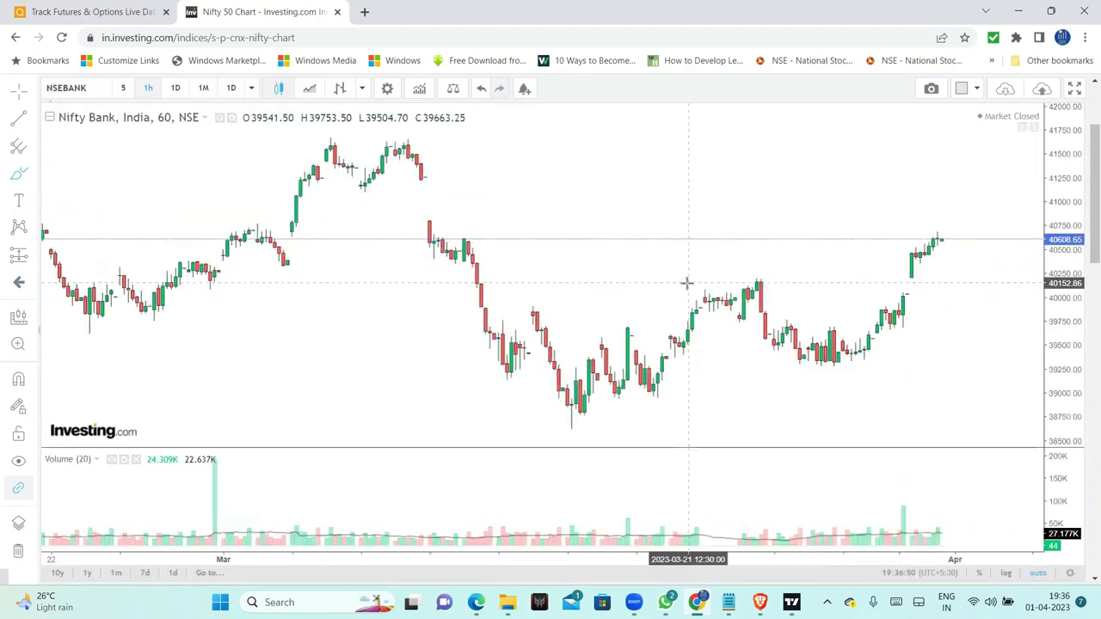
# Step: Set the Nifty Bank chart to the daily interval and draw a horizontal support line at about 39,494 from late December to mid-April
pyautogui.click(175, 88)
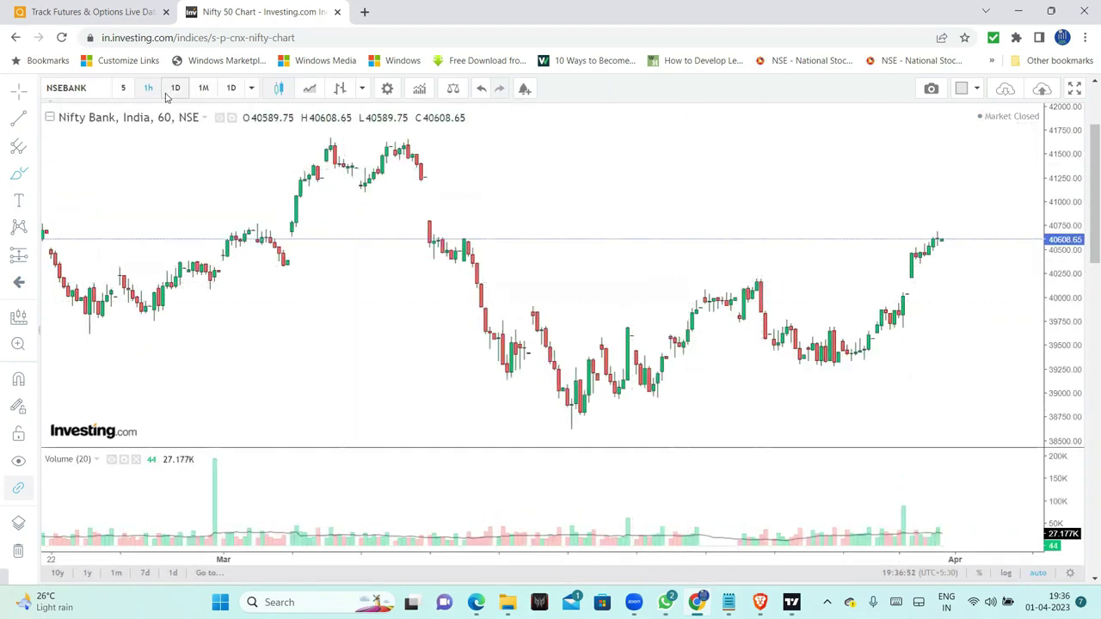
pyautogui.scroll(4, 713, 331)
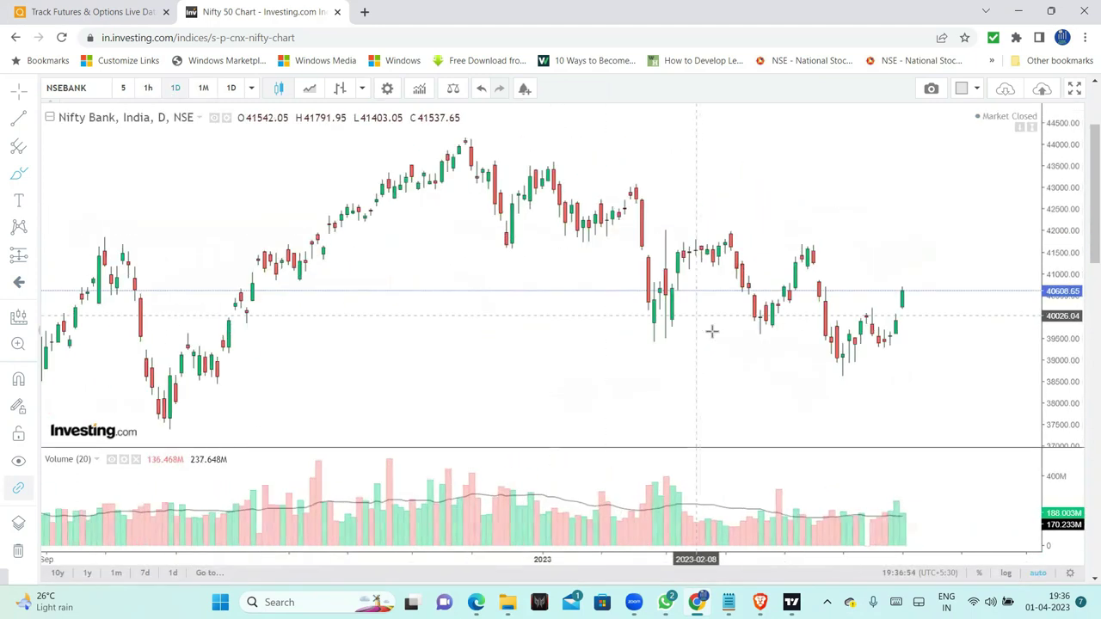
pyautogui.click(15, 121)
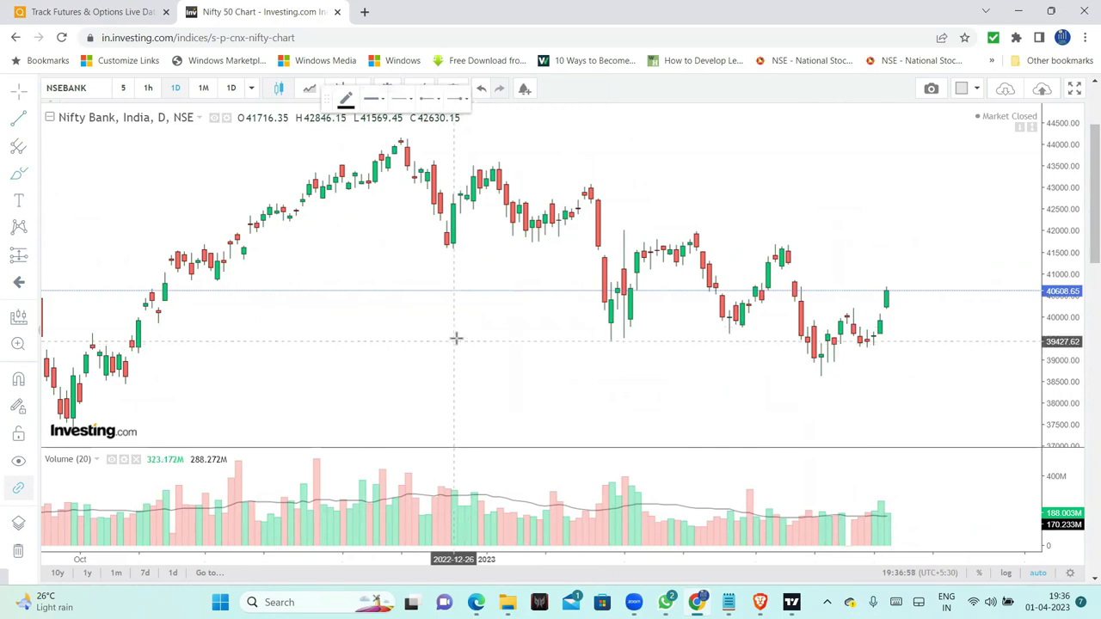
pyautogui.click(454, 339)
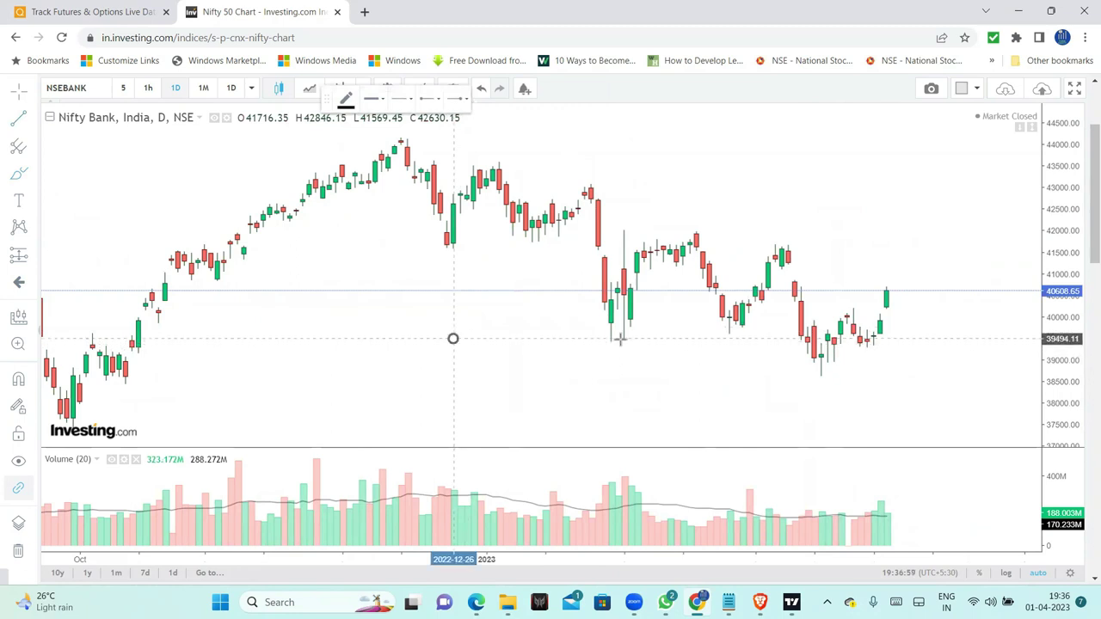
pyautogui.click(938, 339)
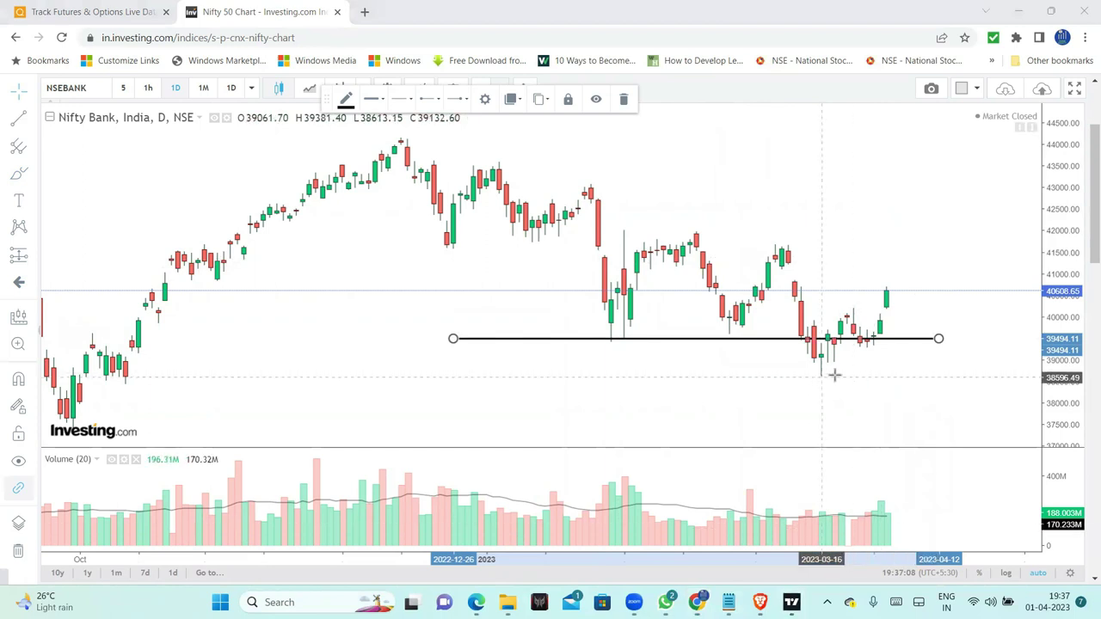
# Step: View India VIX in TradingView, and draw a nearly horizontal resistance line at about 42,000 on the browser's Nifty Bank chart from early January to mid-April
pyautogui.hotkey('alt', 'Tab')
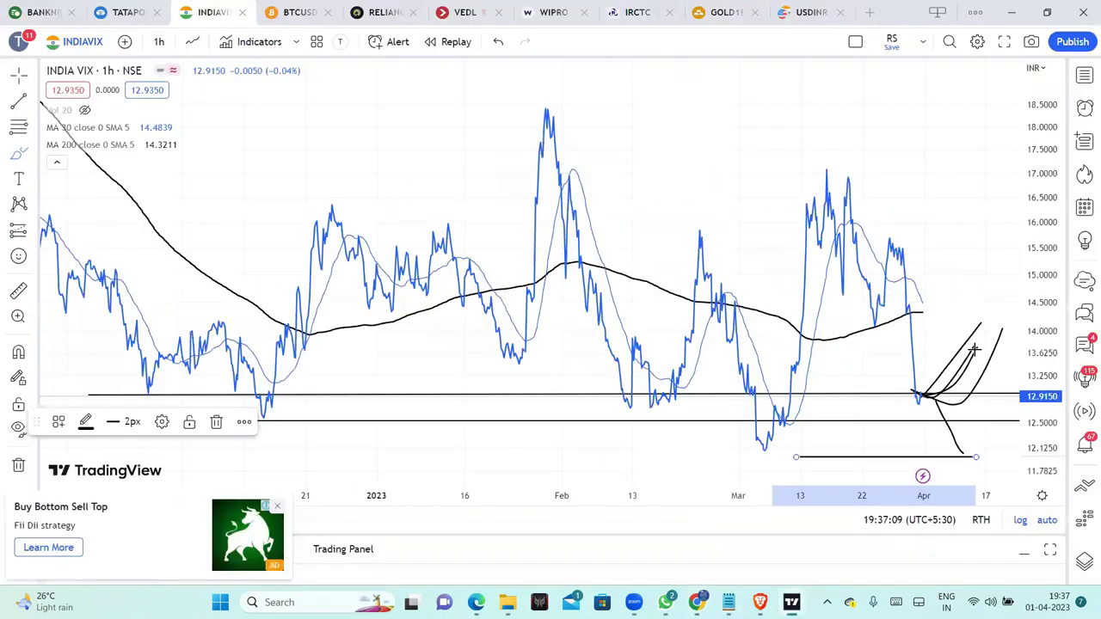
pyautogui.click(1011, 12)
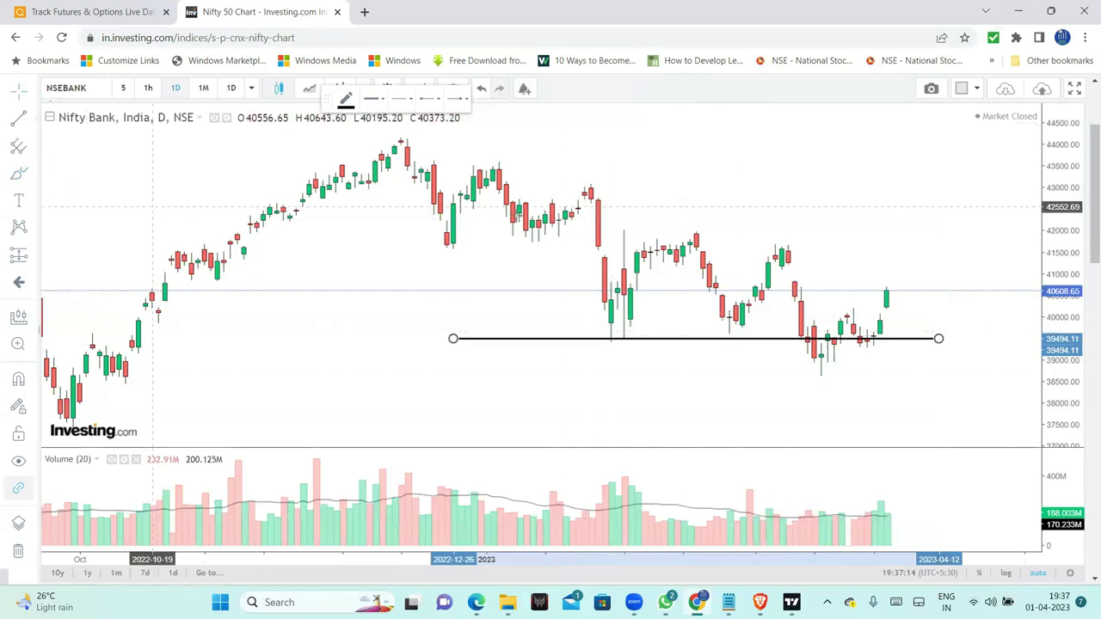
pyautogui.click(513, 230)
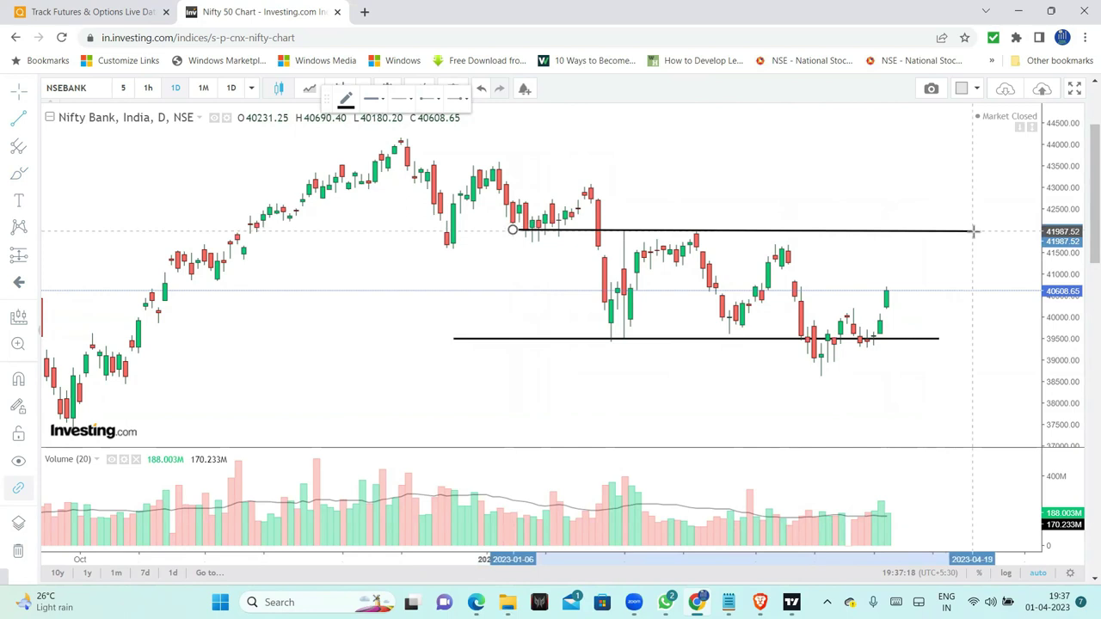
pyautogui.click(972, 231)
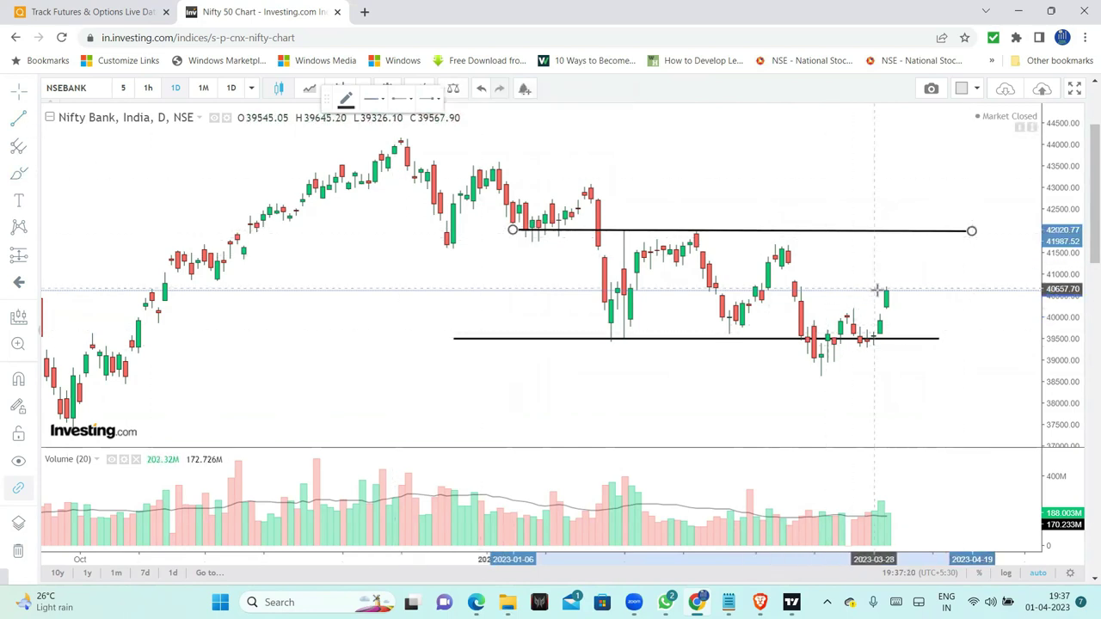
# Step: Sketch two rising brush strokes from the last candle to the upper trend line, and remove all drawings from the Nifty Bank chart
pyautogui.moveTo(883, 289); pyautogui.dragTo(912, 233)
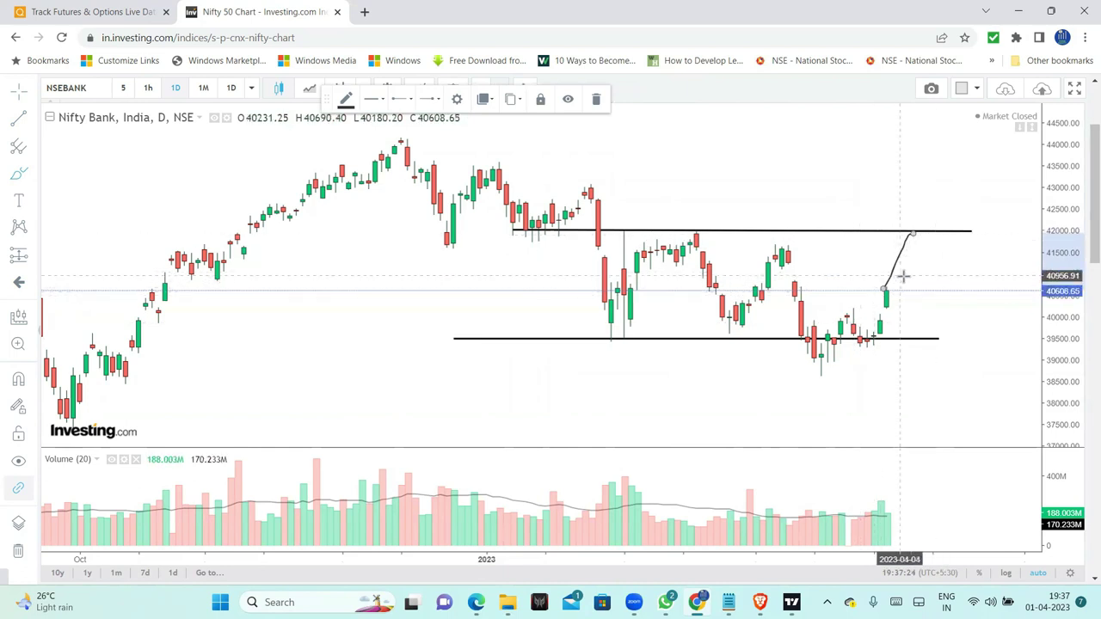
pyautogui.moveTo(886, 287); pyautogui.dragTo(918, 235)
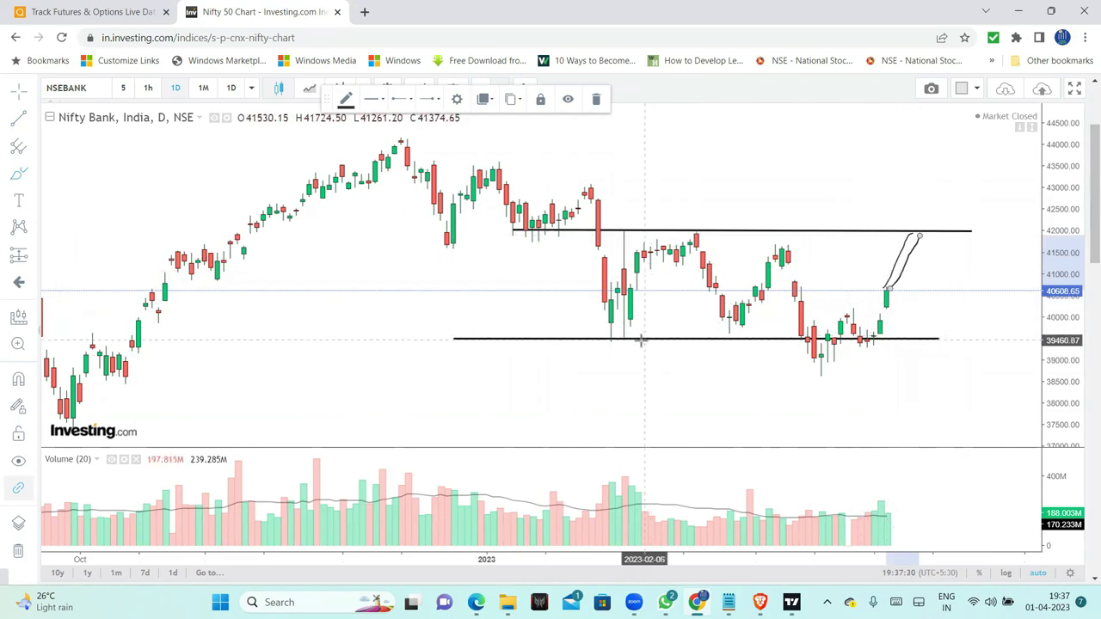
pyautogui.click(18, 550)
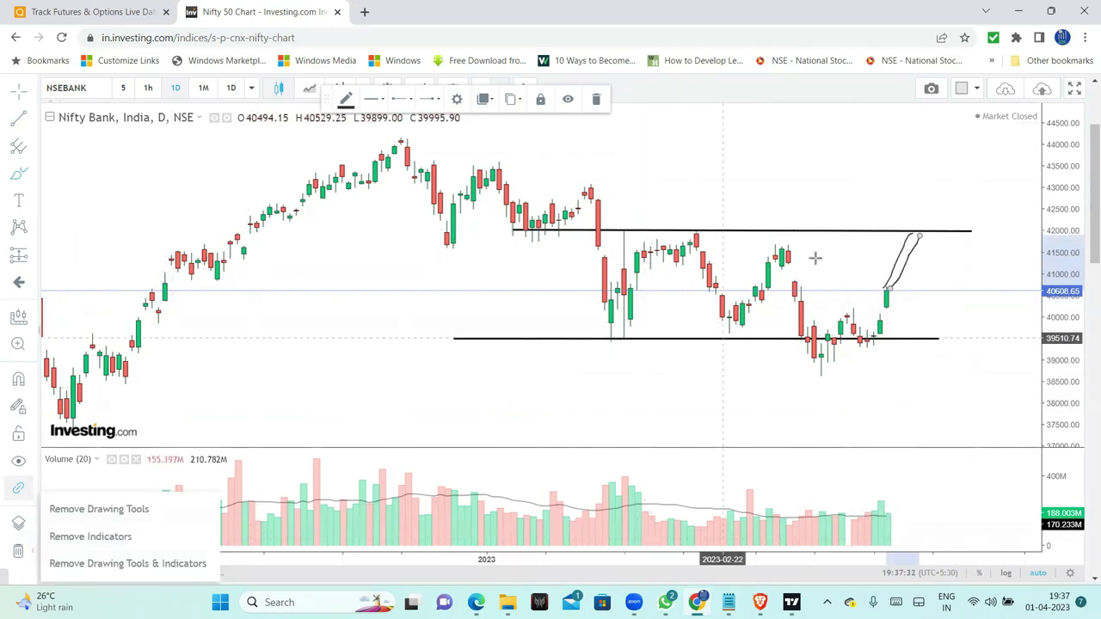
pyautogui.click(95, 507)
pyautogui.scroll(-1, 585, 298)
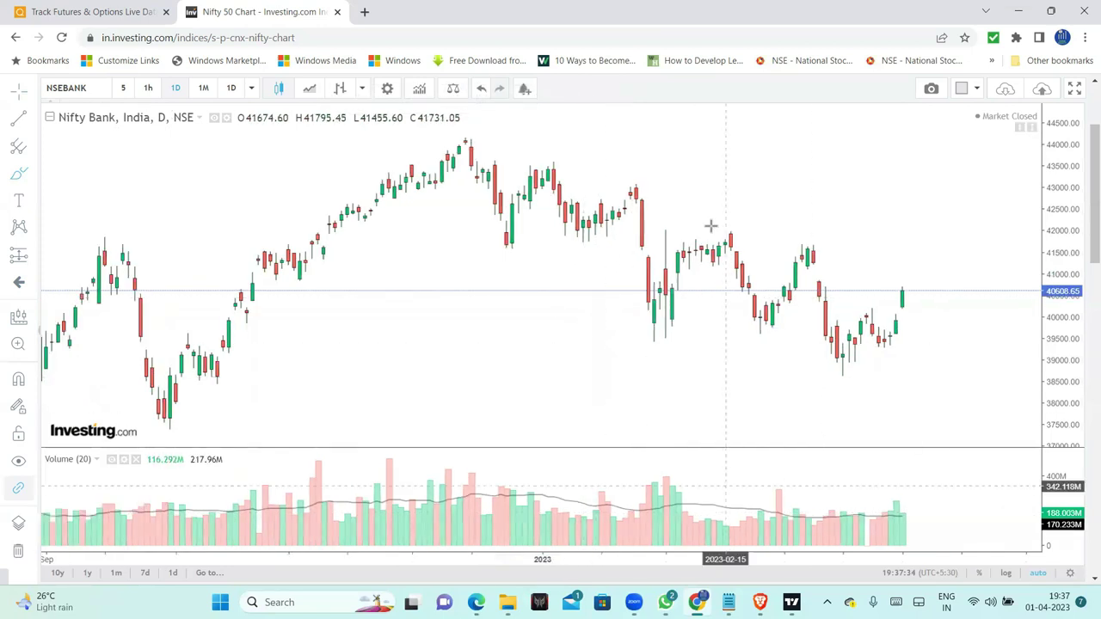
# Step: Add the Relative Strength Index indicator to the daily Nifty Bank chart
pyautogui.click(420, 89)
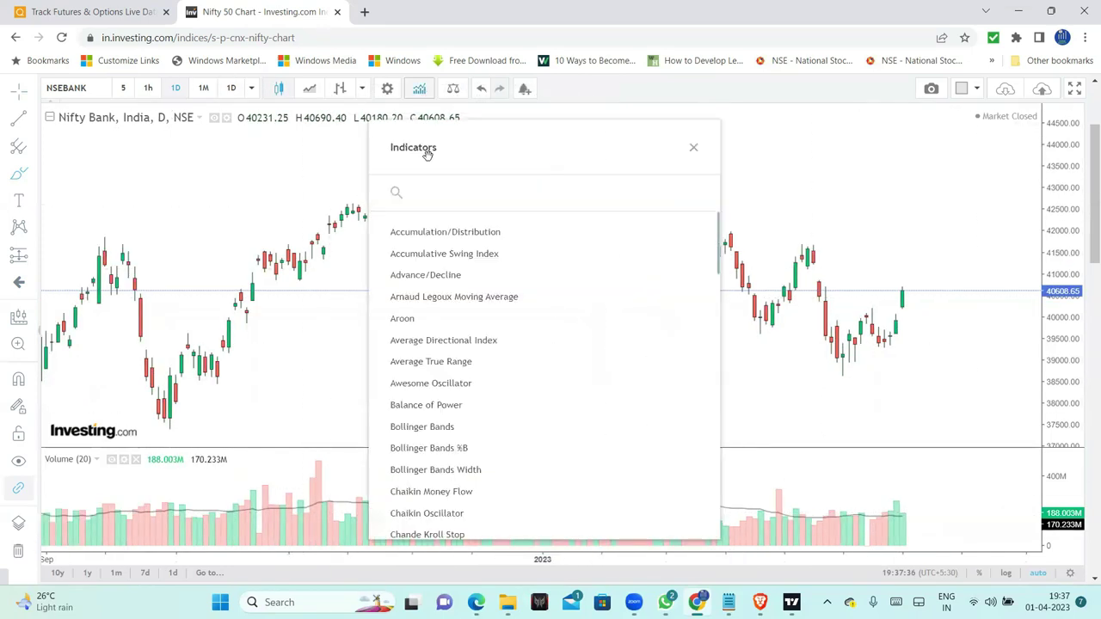
pyautogui.write('rsi')
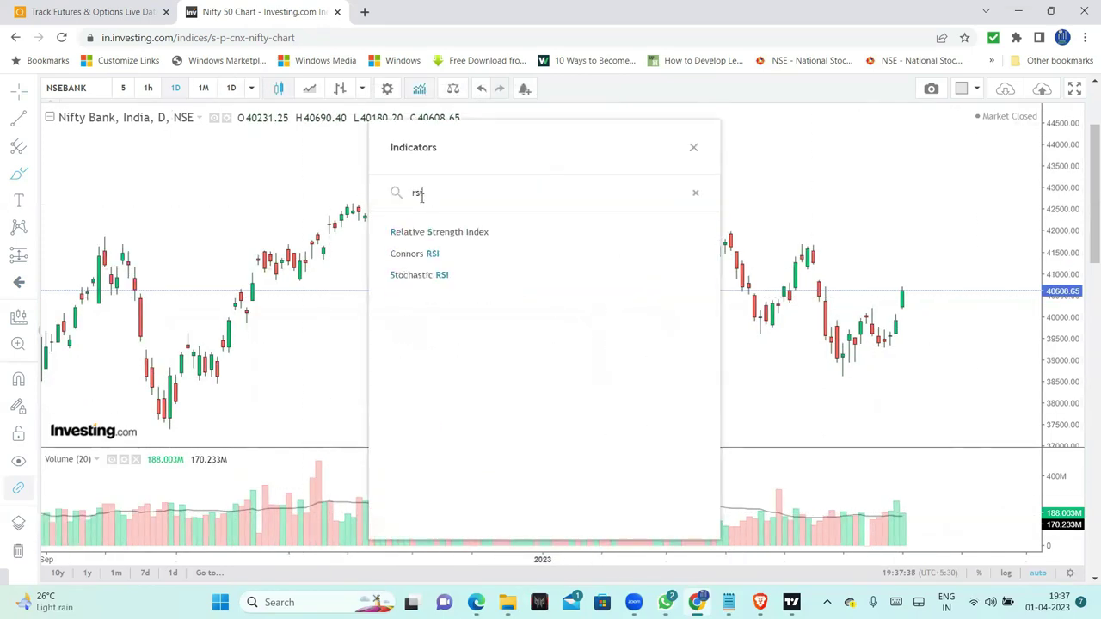
pyautogui.click(456, 232)
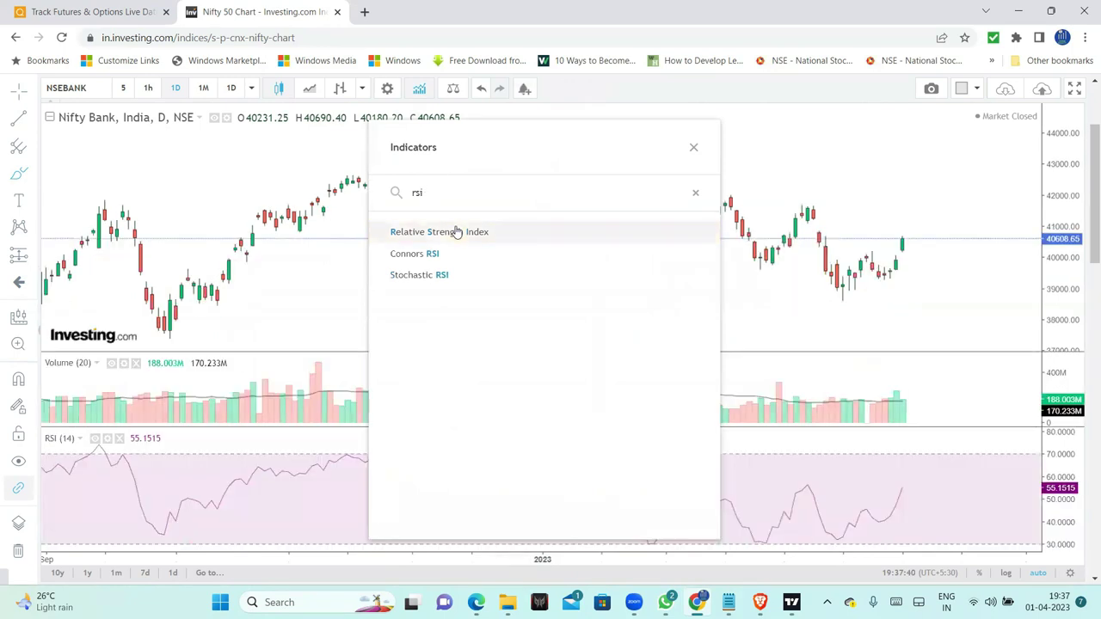
pyautogui.click(694, 143)
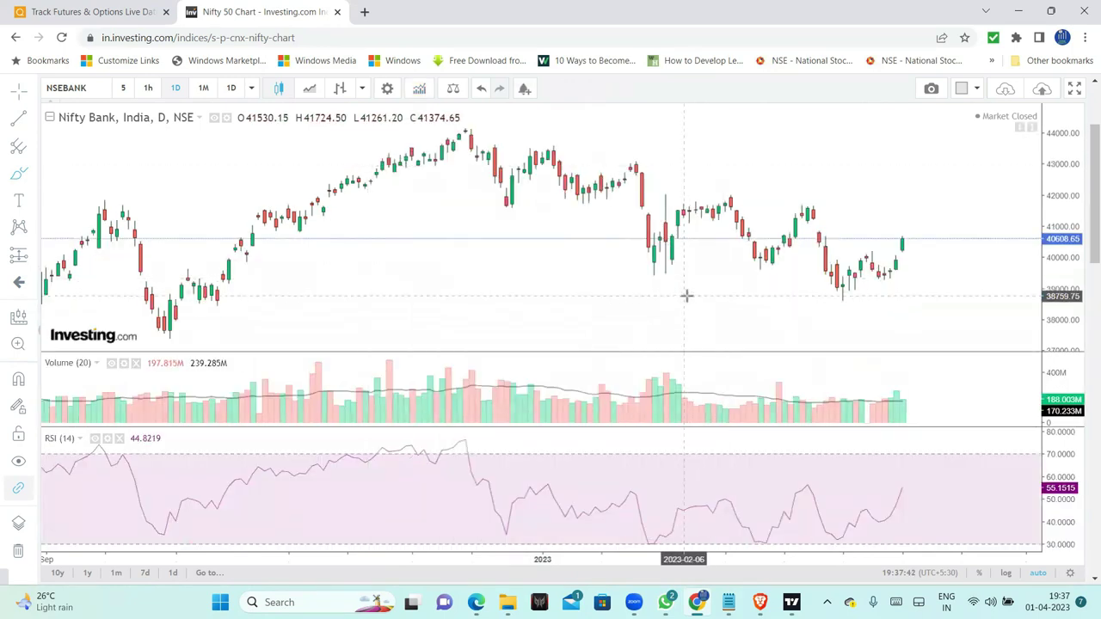
pyautogui.scroll(1, 686, 295)
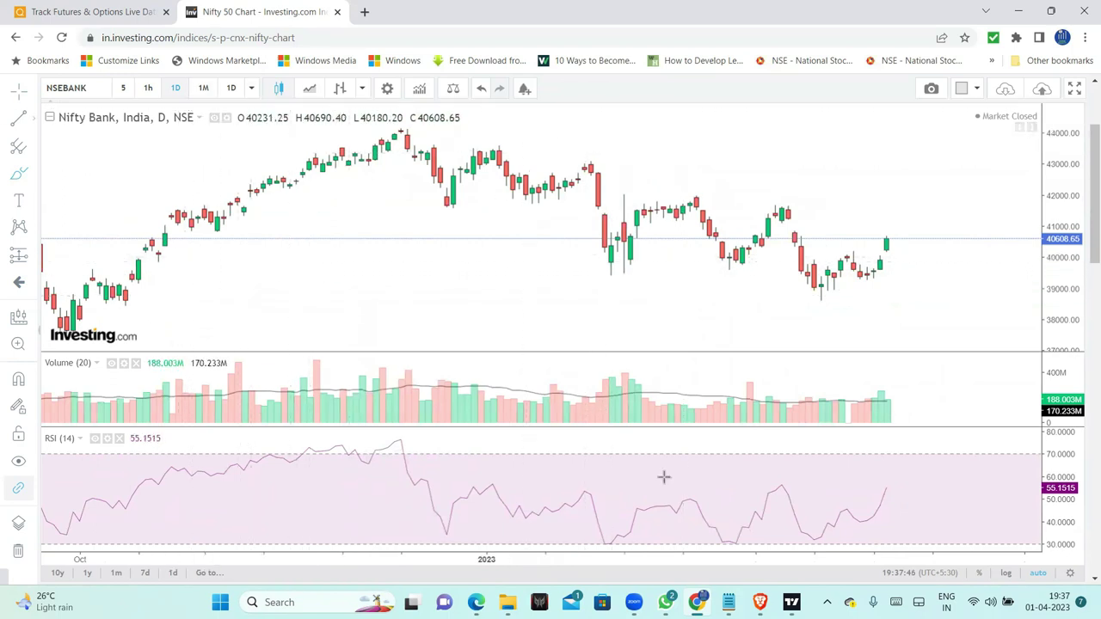
# Step: Add the Moving Average Exponential indicator twice to the Nifty Bank chart
pyautogui.click(418, 89)
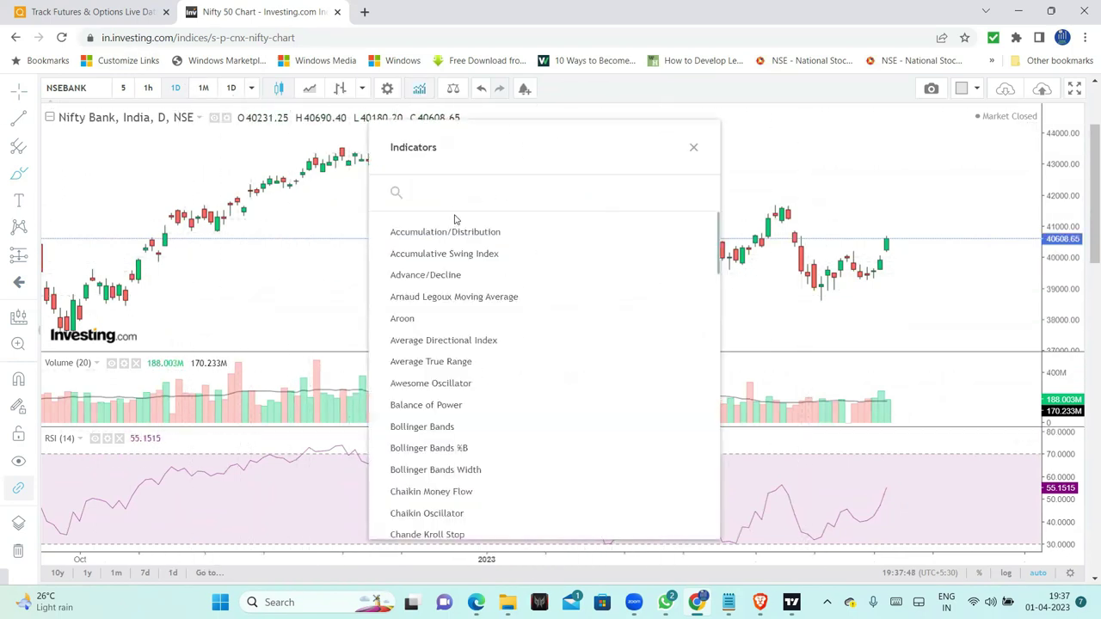
pyautogui.write('ex')
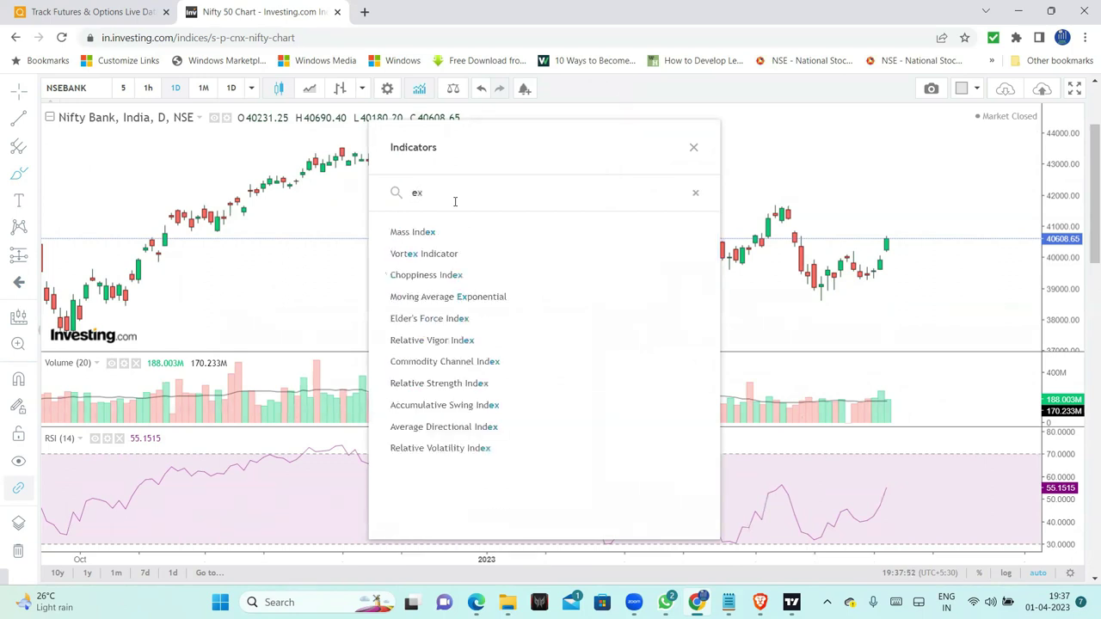
pyautogui.click(497, 298)
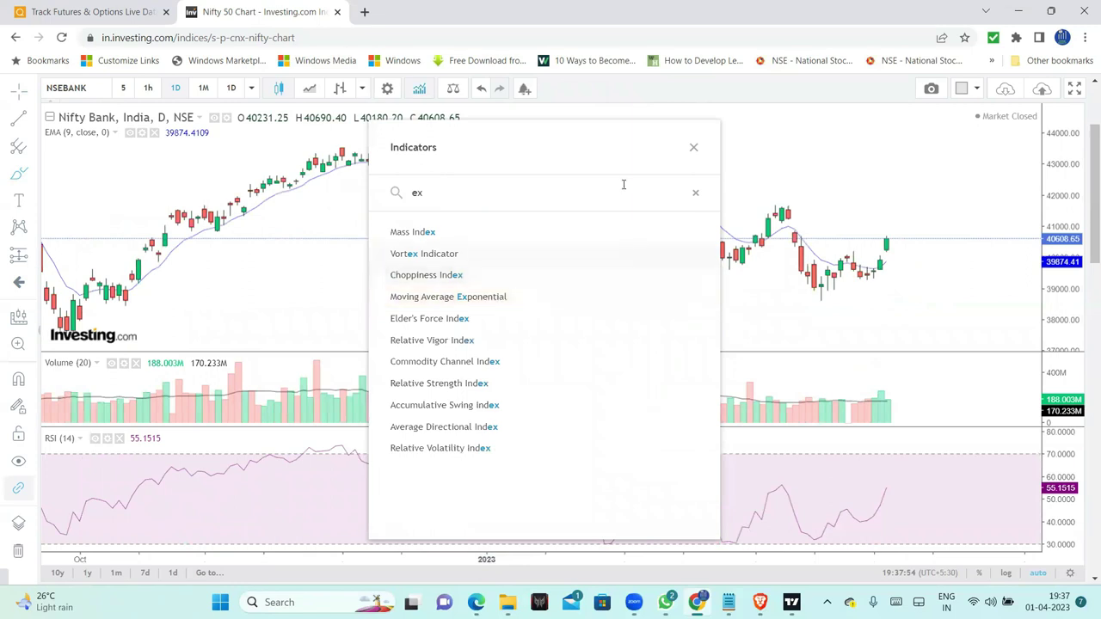
pyautogui.click(512, 300)
pyautogui.click(692, 148)
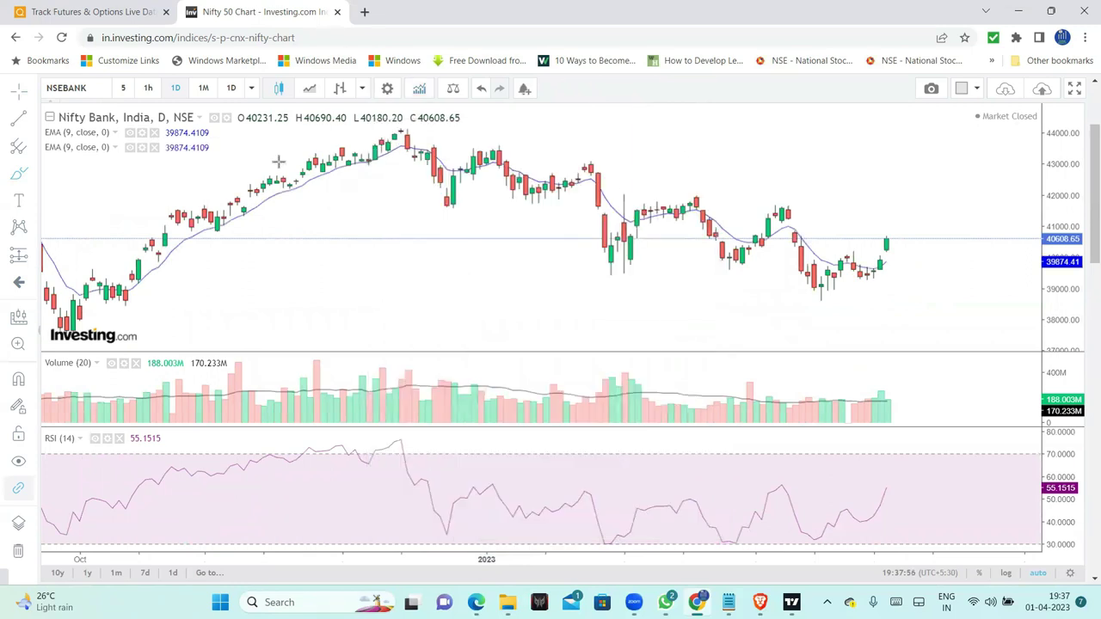
# Step: Set the length of the first EMA to 30 and of the second EMA to 50
pyautogui.click(141, 133)
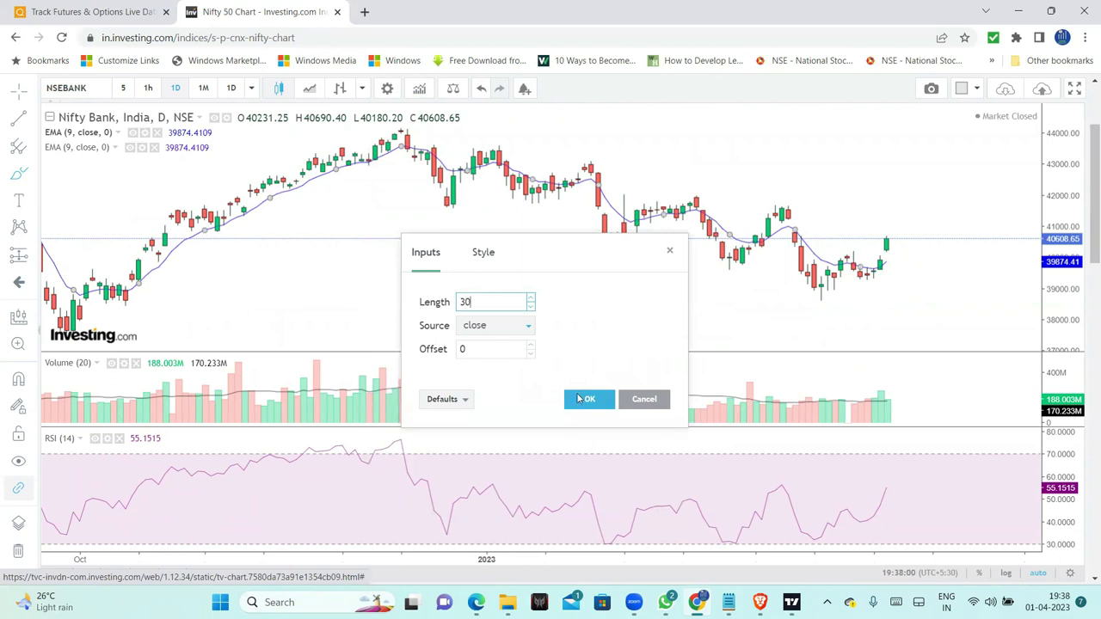
pyautogui.click(582, 398)
pyautogui.click(143, 148)
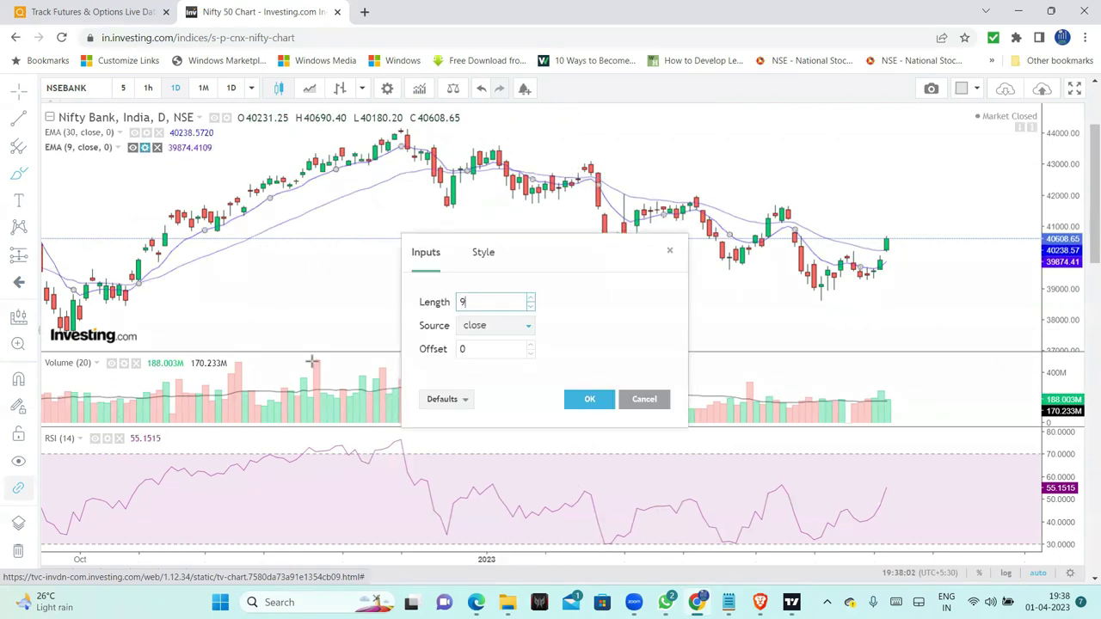
pyautogui.press('BackSpace')
pyautogui.write('50')
pyautogui.click(589, 398)
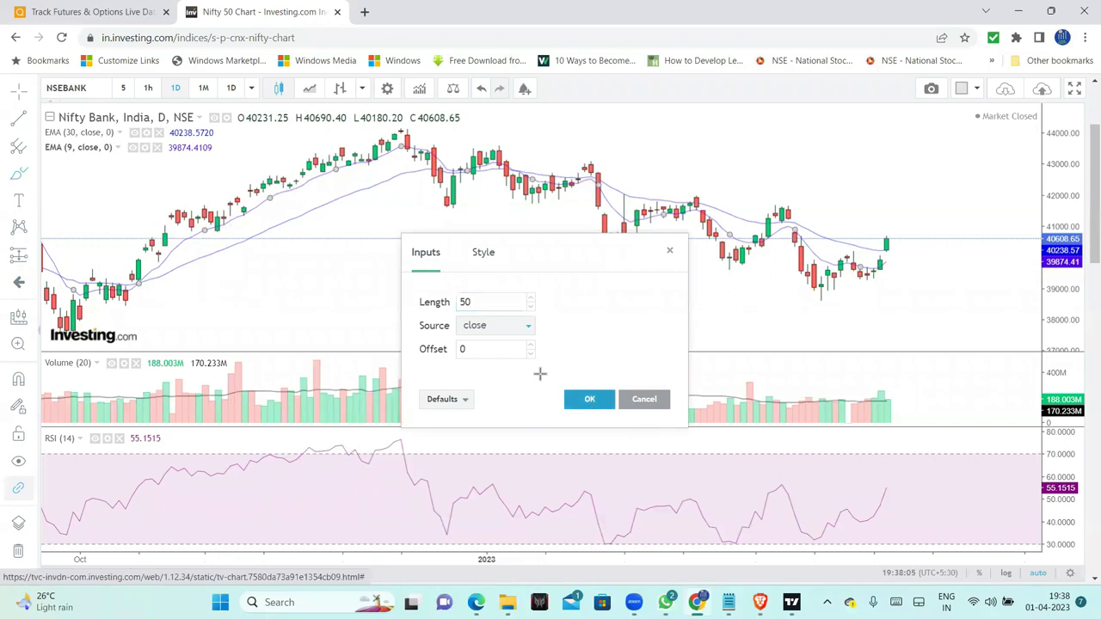
# Step: Hide the 30-period EMA and focus the chart on the February and March candles around the 50-period EMA
pyautogui.click(134, 132)
pyautogui.scroll(5, 876, 319)
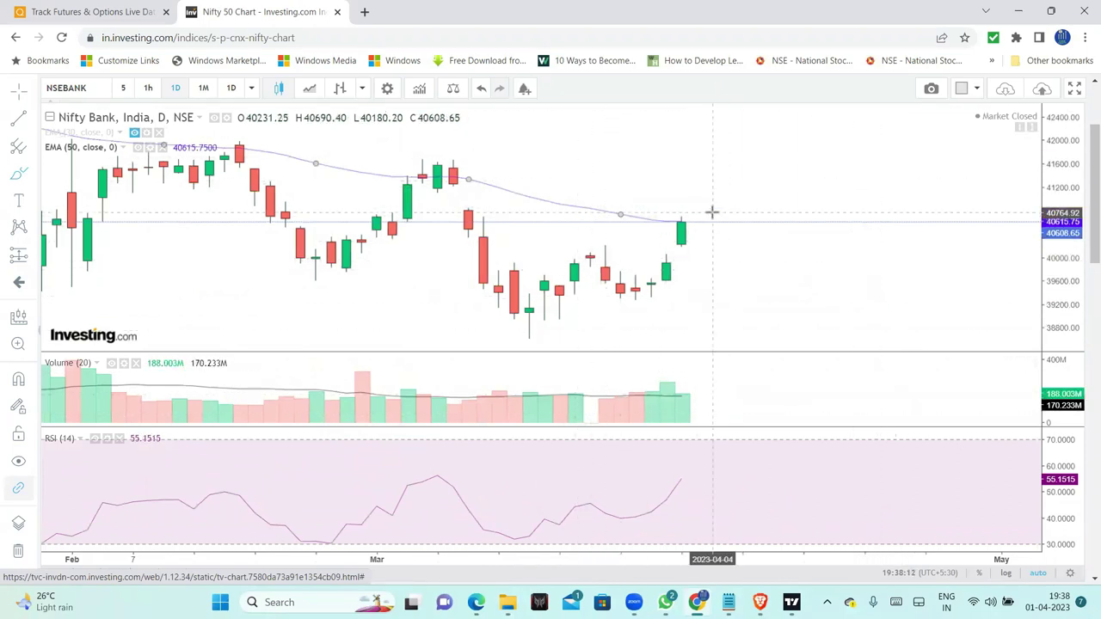
pyautogui.scroll(-2, 712, 210)
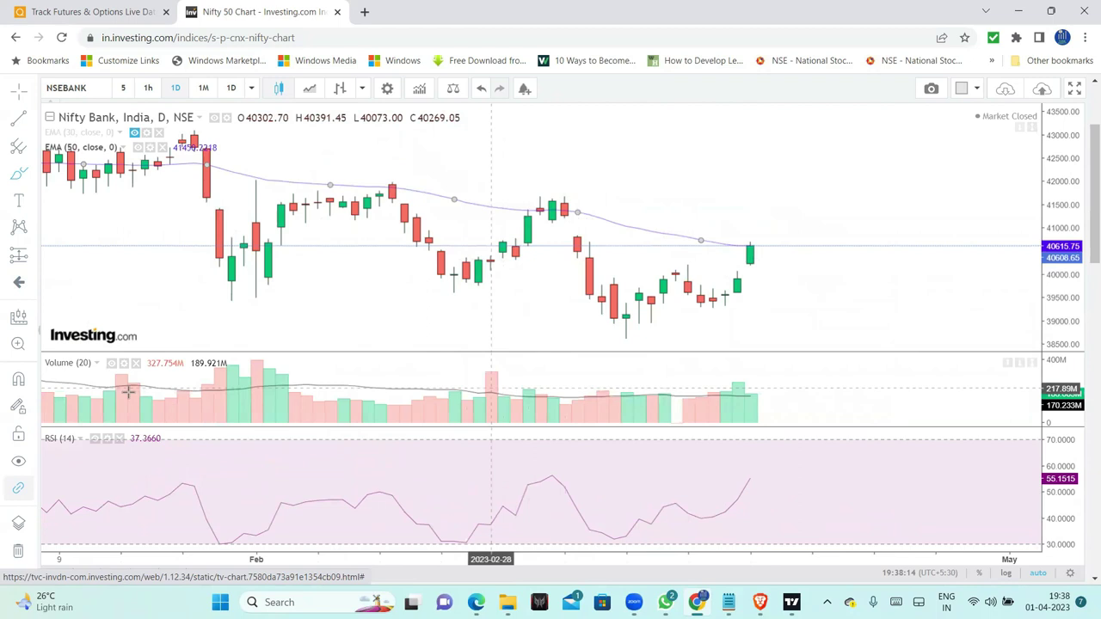
# Step: Circle the last candle at the 50-period EMA with the brush, and delete the circle
pyautogui.click(19, 173)
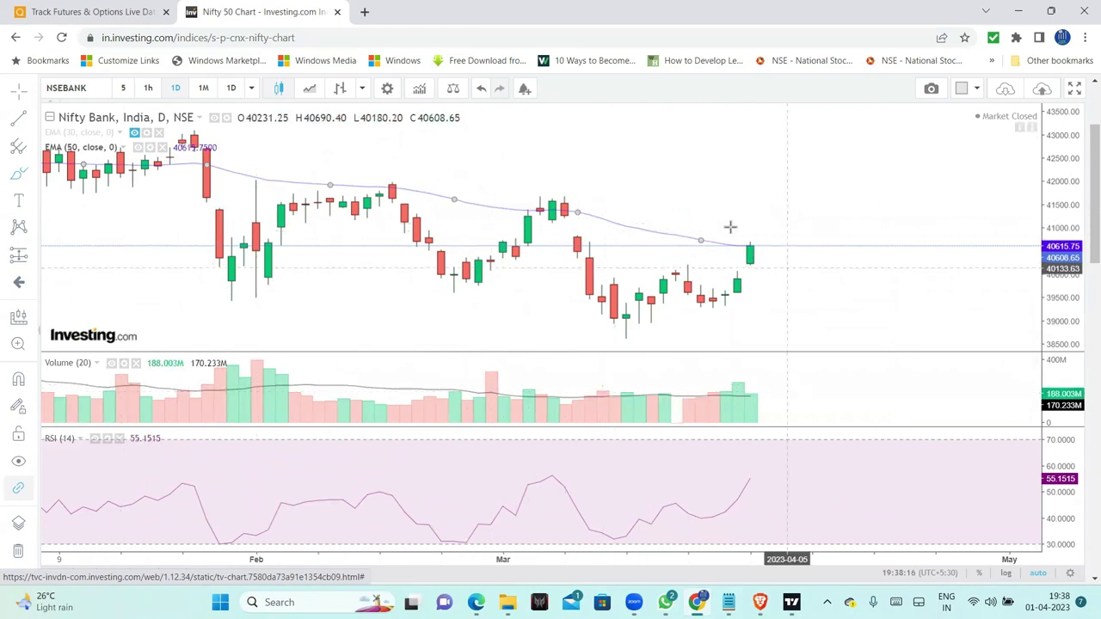
pyautogui.moveTo(754, 231); pyautogui.dragTo(774, 257)
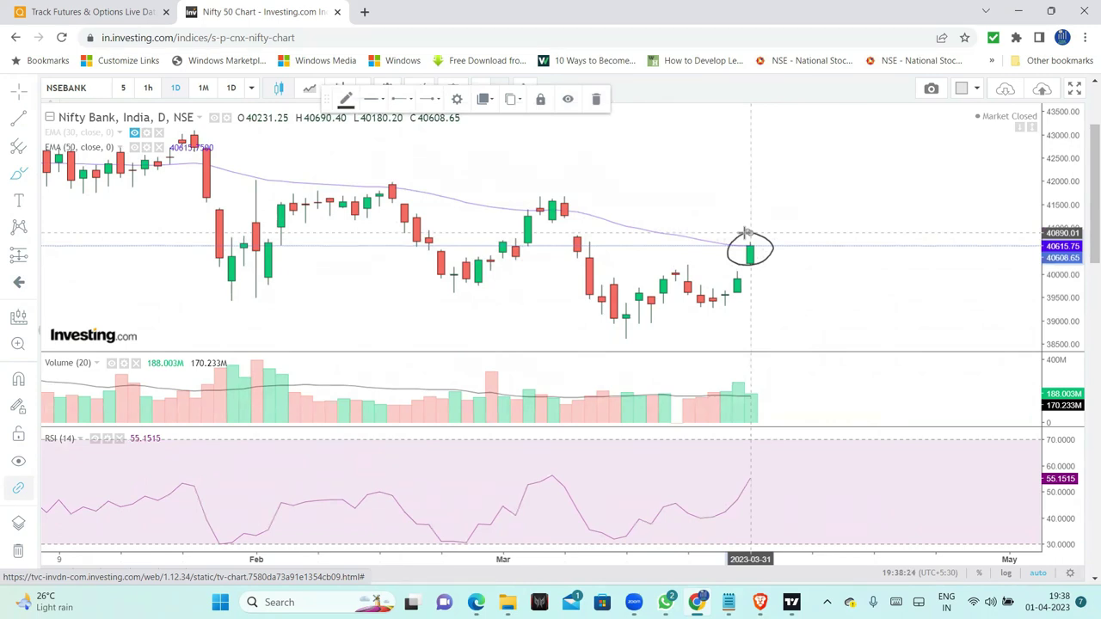
pyautogui.click(595, 99)
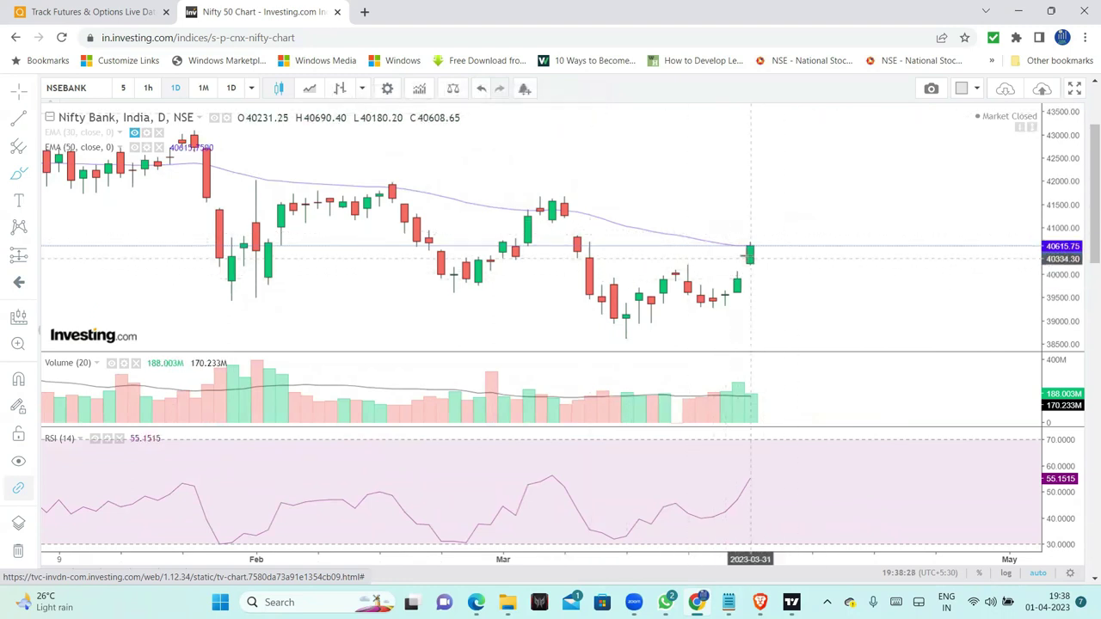
# Step: Circle the latest RSI reading and the last candle near the 50-period EMA with the brush, and remove all drawings
pyautogui.moveTo(725, 465)
pyautogui.mouseDown()
pyautogui.moveTo(776, 472)
pyautogui.moveTo(727, 465)
pyautogui.mouseUp()
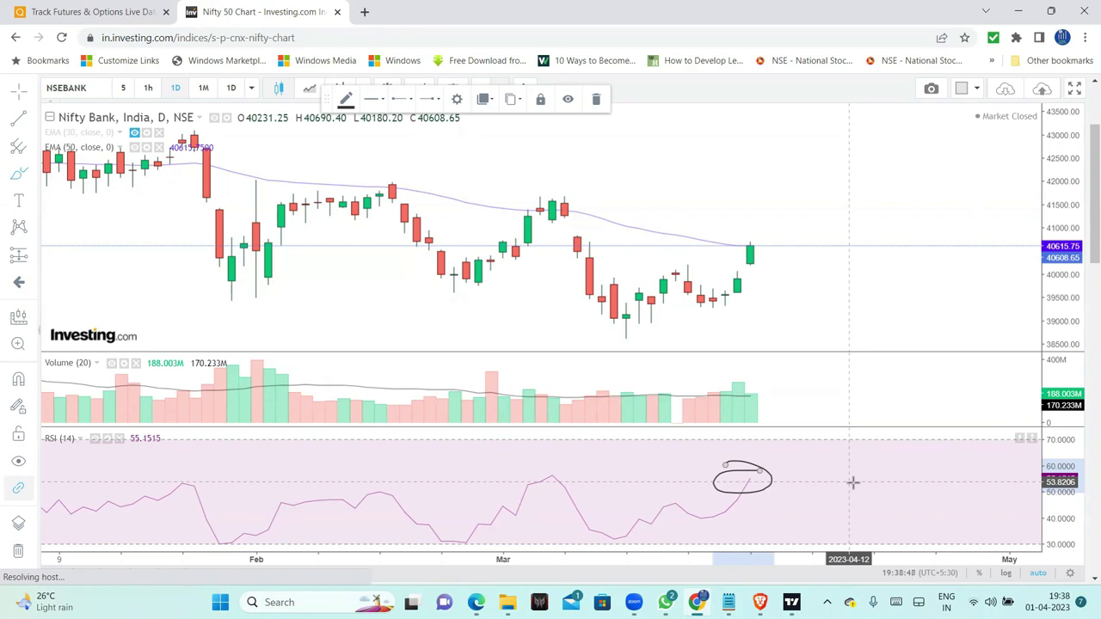
pyautogui.moveTo(712, 228)
pyautogui.mouseDown()
pyautogui.moveTo(761, 263)
pyautogui.moveTo(738, 241)
pyautogui.mouseUp()
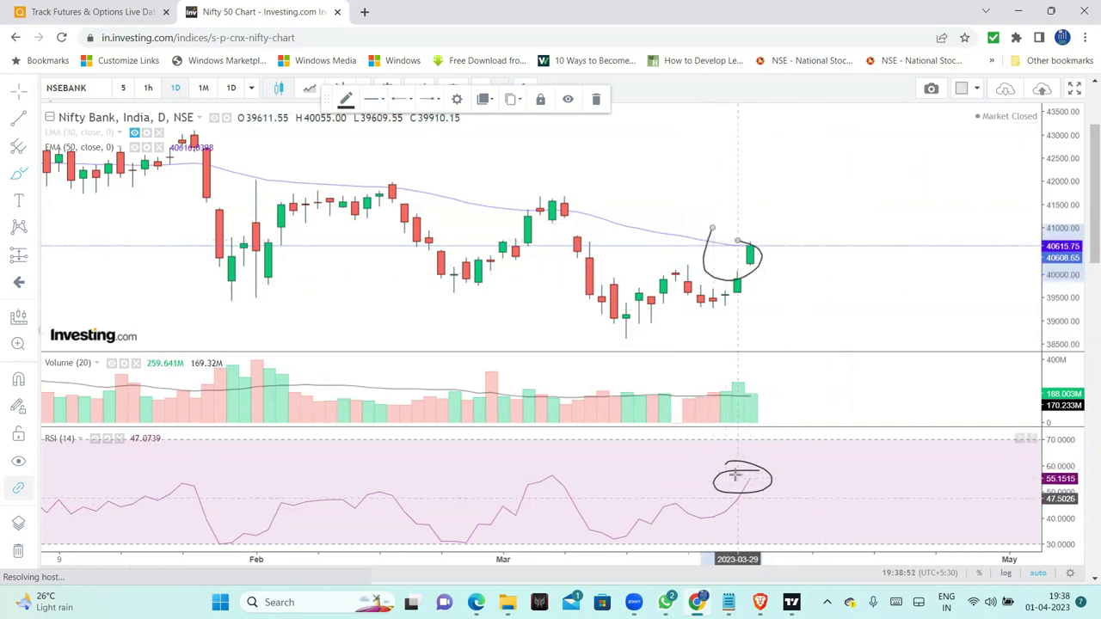
pyautogui.click(18, 551)
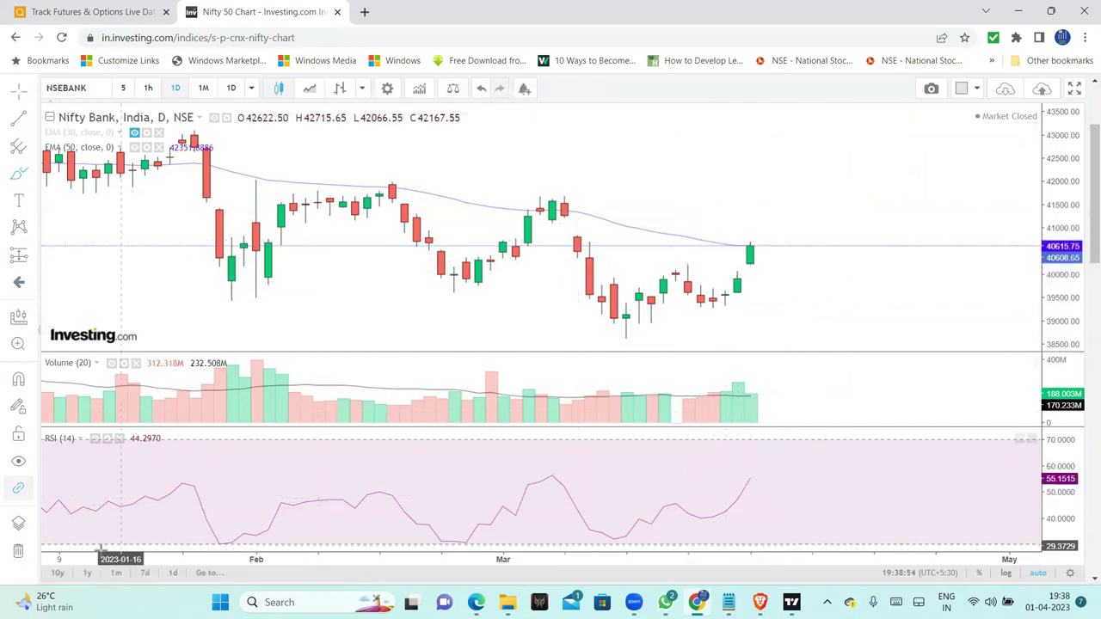
# Step: Examine the earlier RSI swings back to December alongside the daily Nifty Bank candles
pyautogui.scroll(-1, 628, 370)
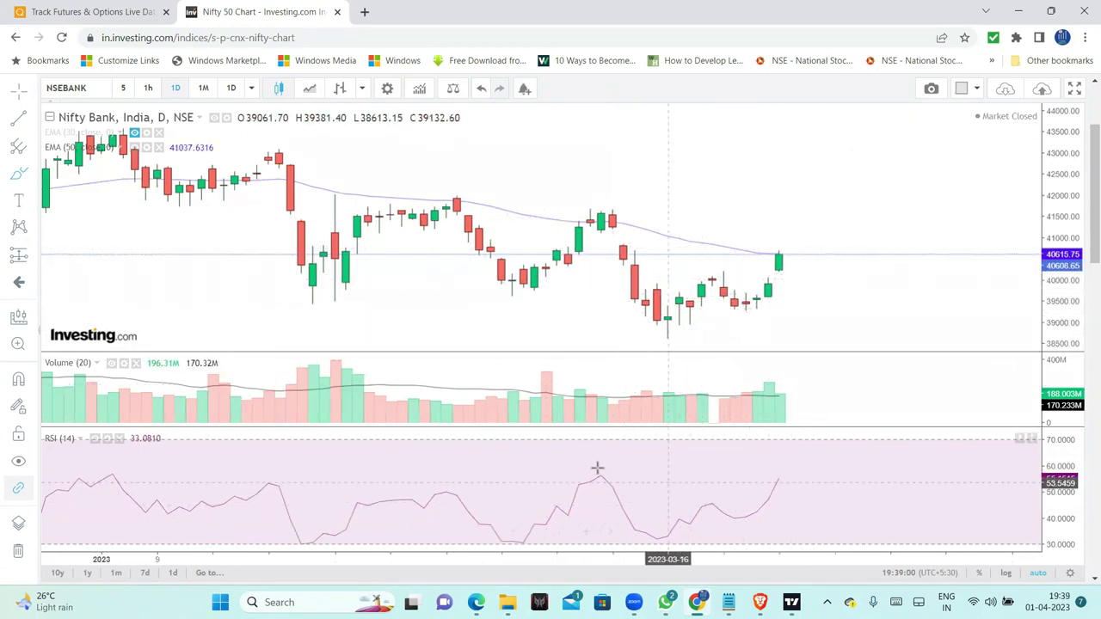
pyautogui.scroll(-1, 442, 481)
pyautogui.scroll(-1, 442, 481)
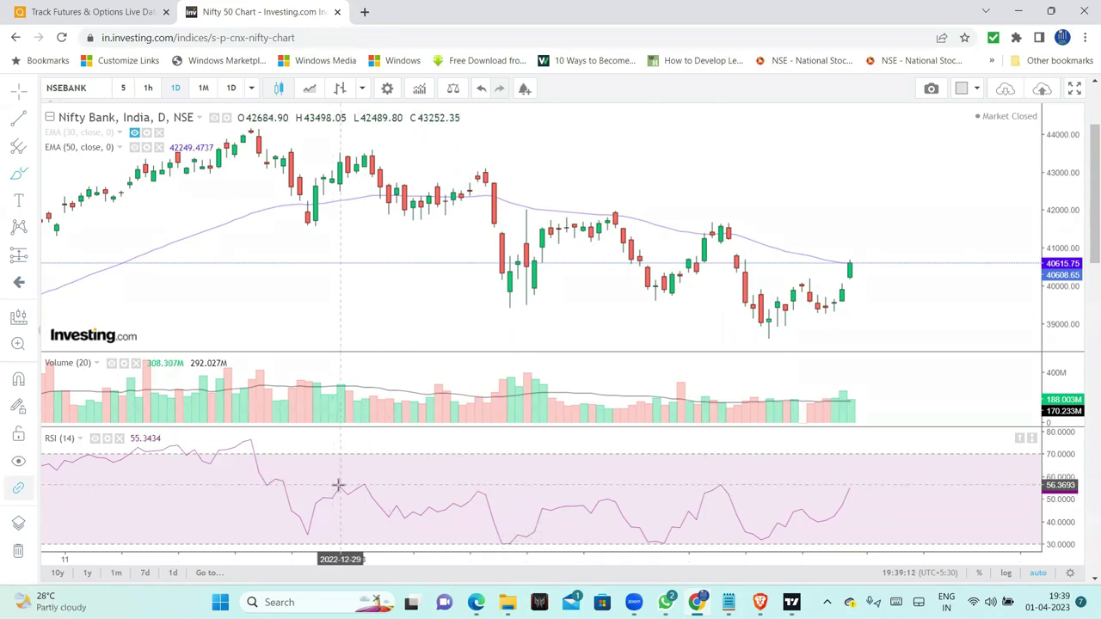
# Step: Brush a line across the RSI peaks, circle the candles meeting the 50-period EMA, and remove all drawings
pyautogui.moveTo(342, 486); pyautogui.dragTo(865, 487)
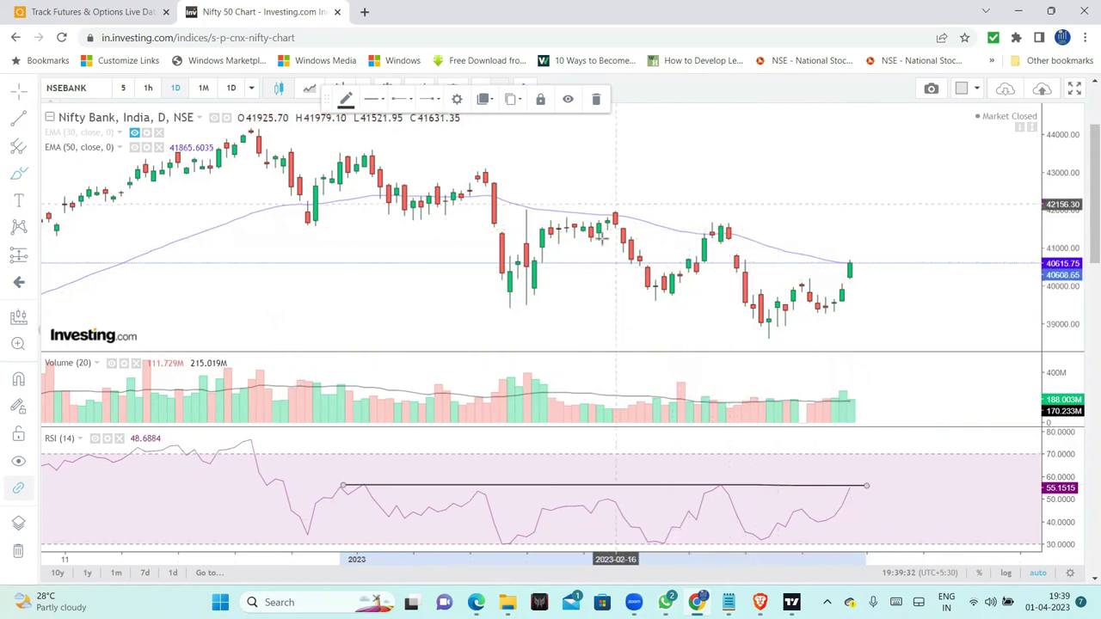
pyautogui.moveTo(509, 203)
pyautogui.mouseDown()
pyautogui.moveTo(518, 231)
pyautogui.moveTo(514, 198)
pyautogui.mouseUp()
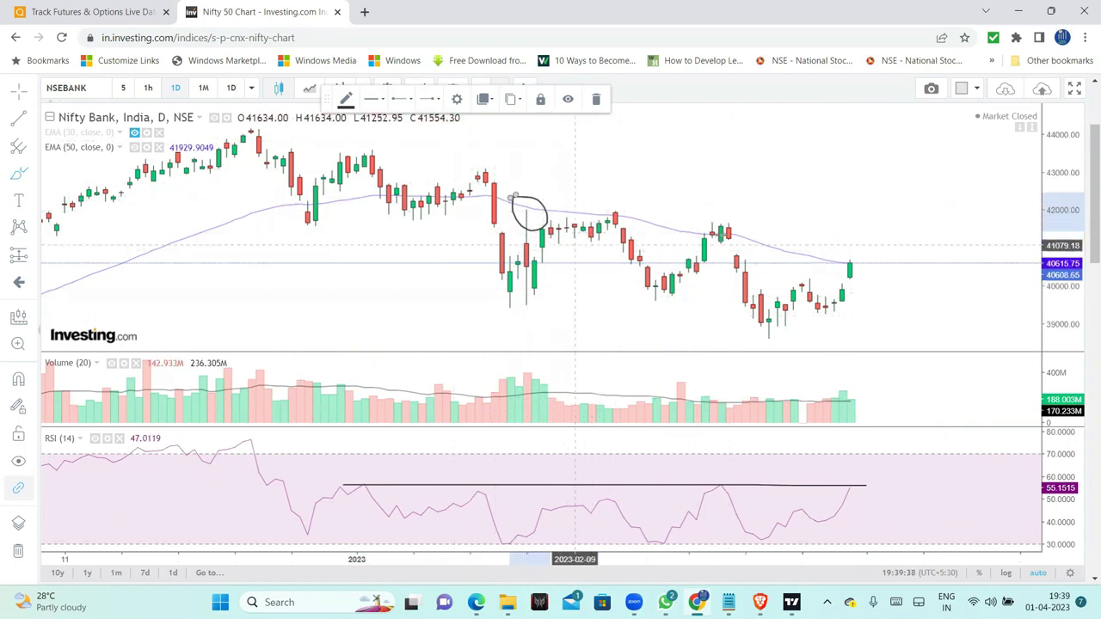
pyautogui.moveTo(611, 198)
pyautogui.mouseDown()
pyautogui.moveTo(595, 215)
pyautogui.moveTo(615, 233)
pyautogui.moveTo(628, 211)
pyautogui.moveTo(606, 204)
pyautogui.mouseUp()
pyautogui.moveTo(725, 218)
pyautogui.mouseDown()
pyautogui.moveTo(712, 243)
pyautogui.moveTo(729, 221)
pyautogui.moveTo(761, 331)
pyautogui.mouseUp()
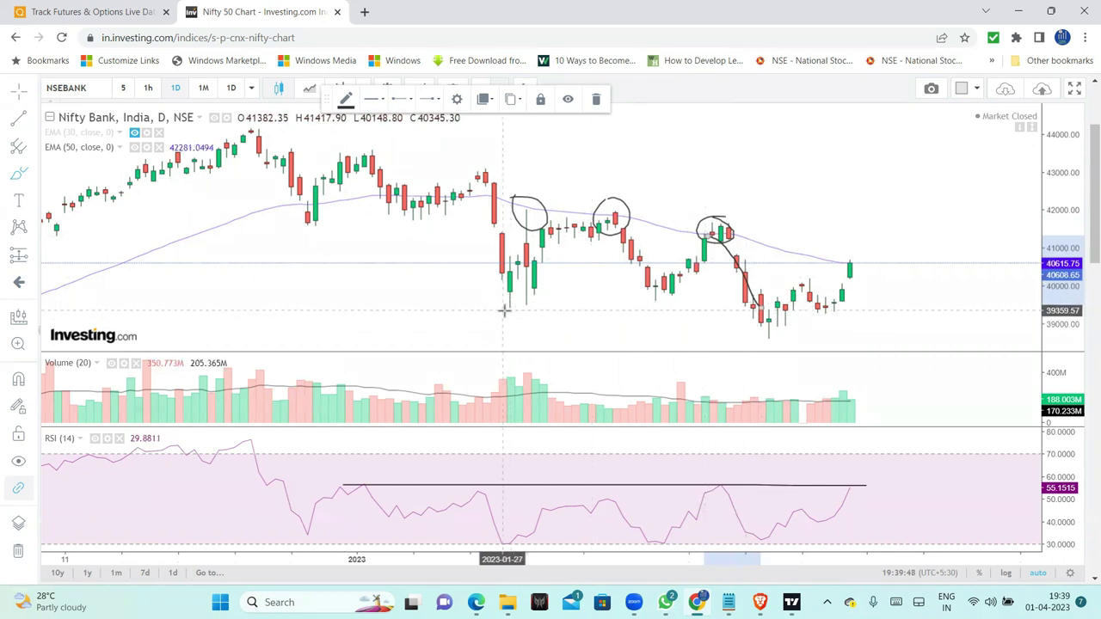
pyautogui.moveTo(826, 248)
pyautogui.mouseDown()
pyautogui.moveTo(864, 271)
pyautogui.moveTo(842, 281)
pyautogui.mouseUp()
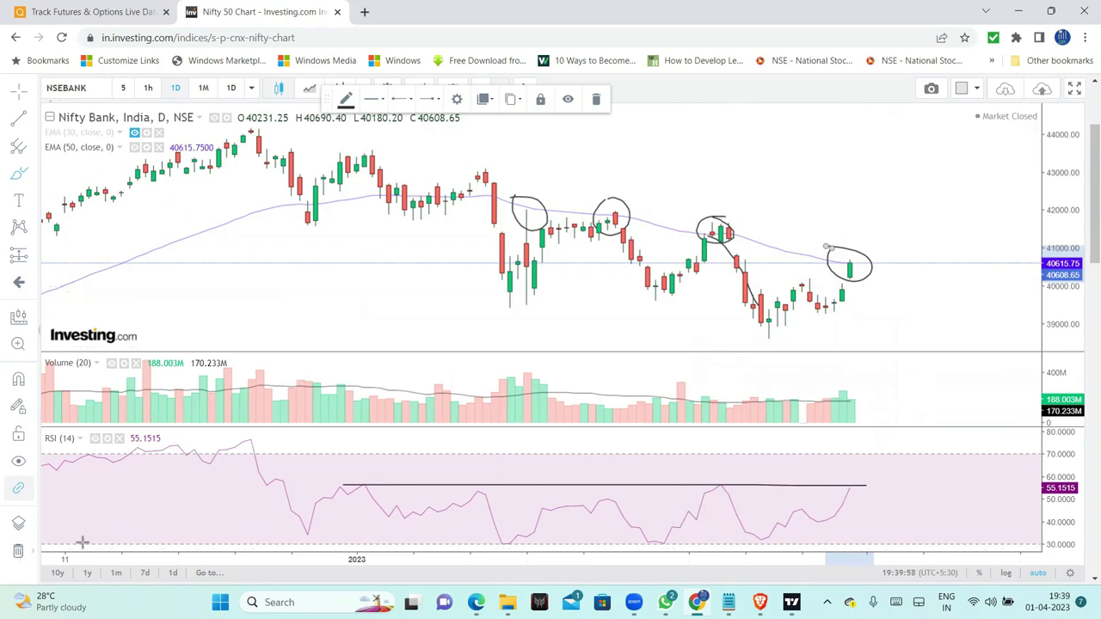
pyautogui.click(18, 550)
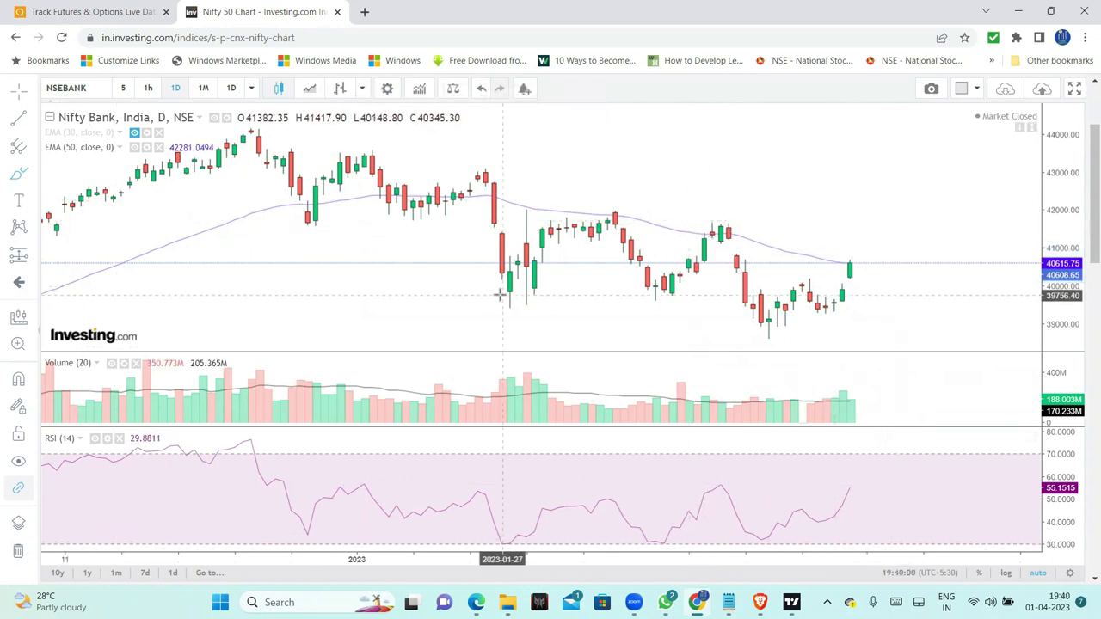
# Step: Search for NIFTY and switch the chart to Nifty 50 to check its candles against the 50-period EMA
pyautogui.click(87, 91)
pyautogui.write('NIFTY')
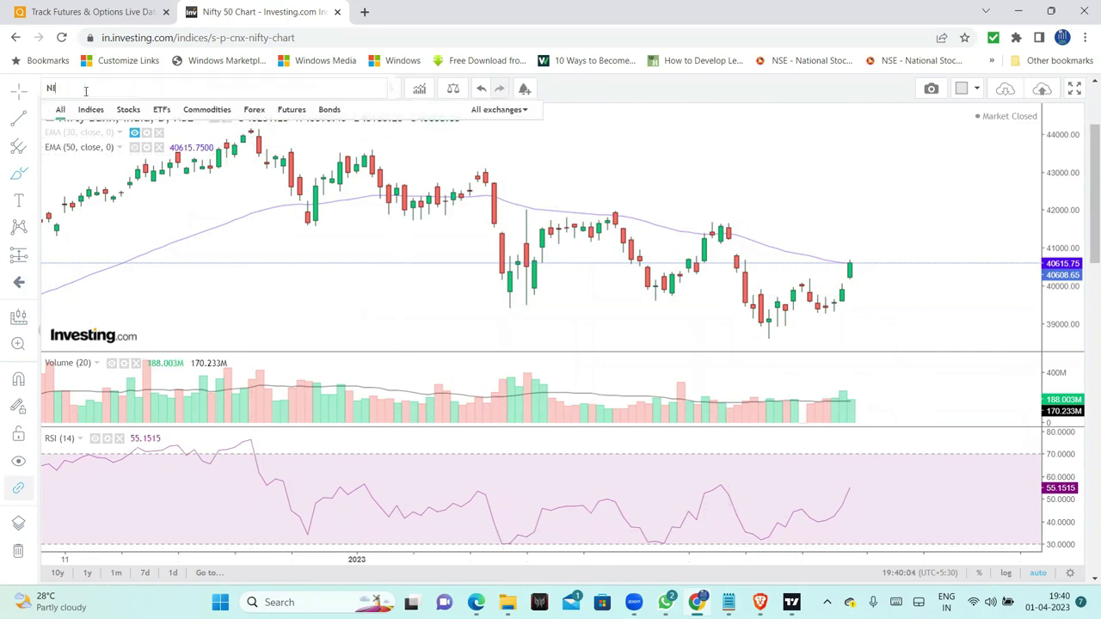
pyautogui.click(152, 129)
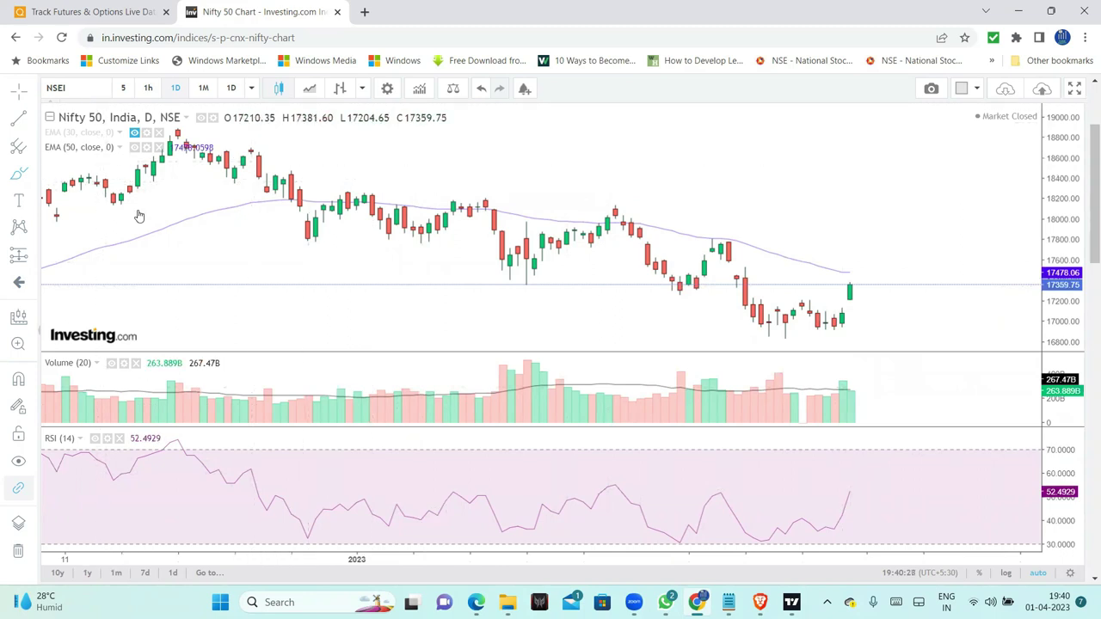
# Step: Search for BANK NIFTY and switch the chart back to the Nifty Bank index
pyautogui.click(91, 90)
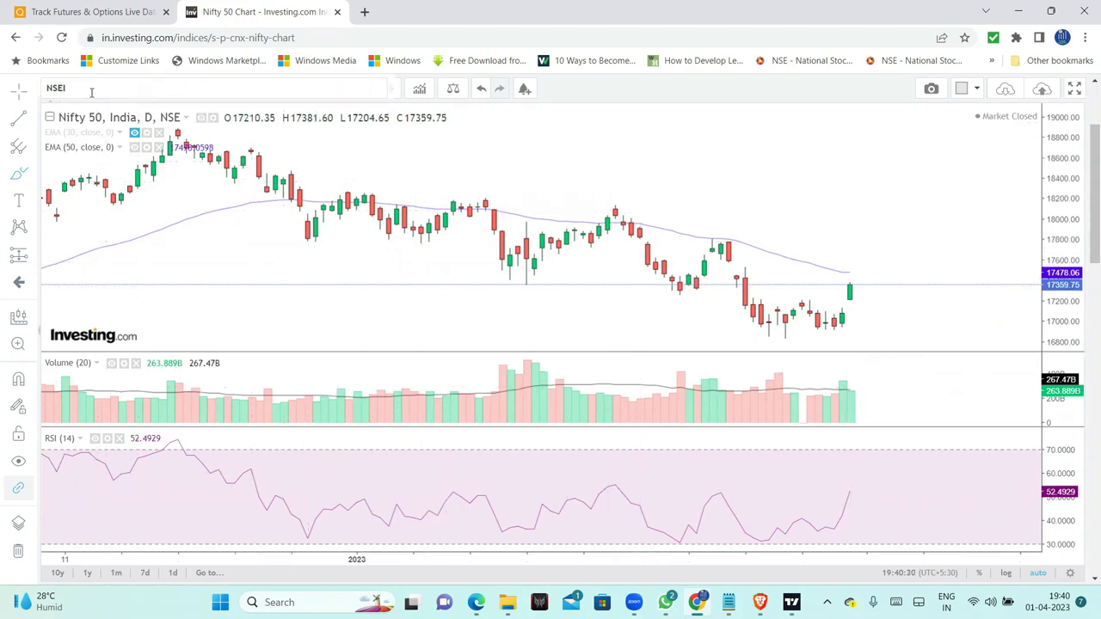
pyautogui.write('BANK ')
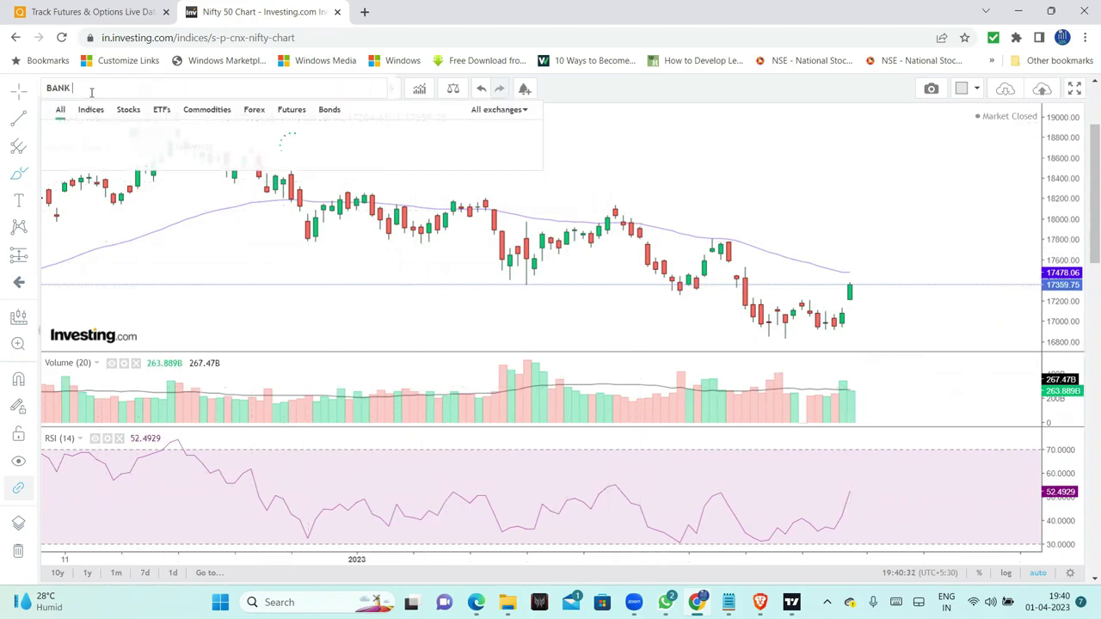
pyautogui.write('NIFTY')
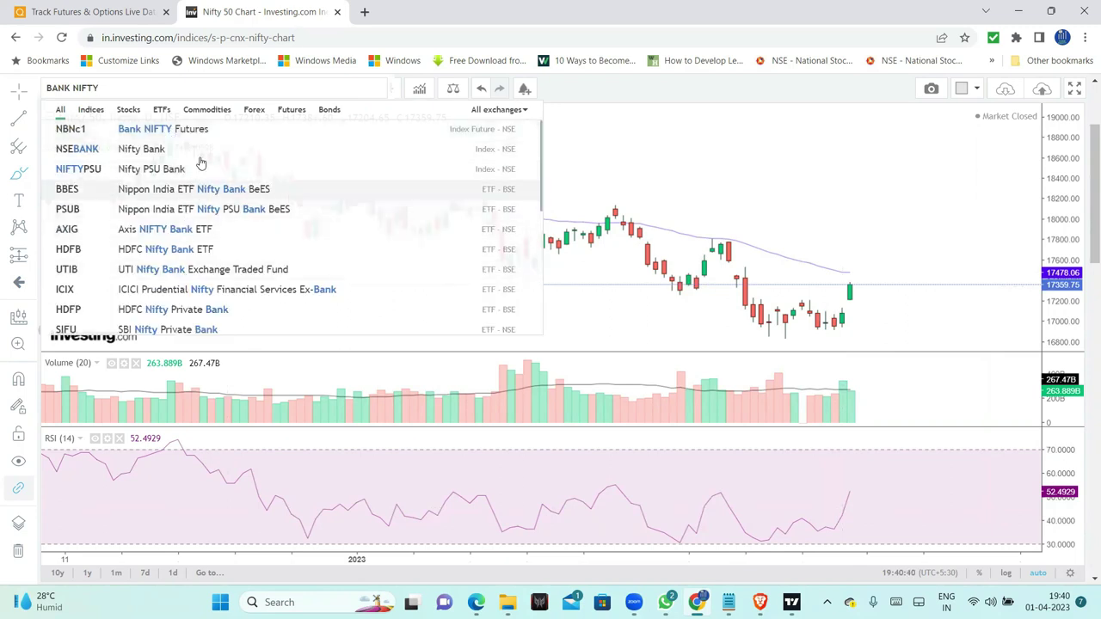
pyautogui.click(196, 150)
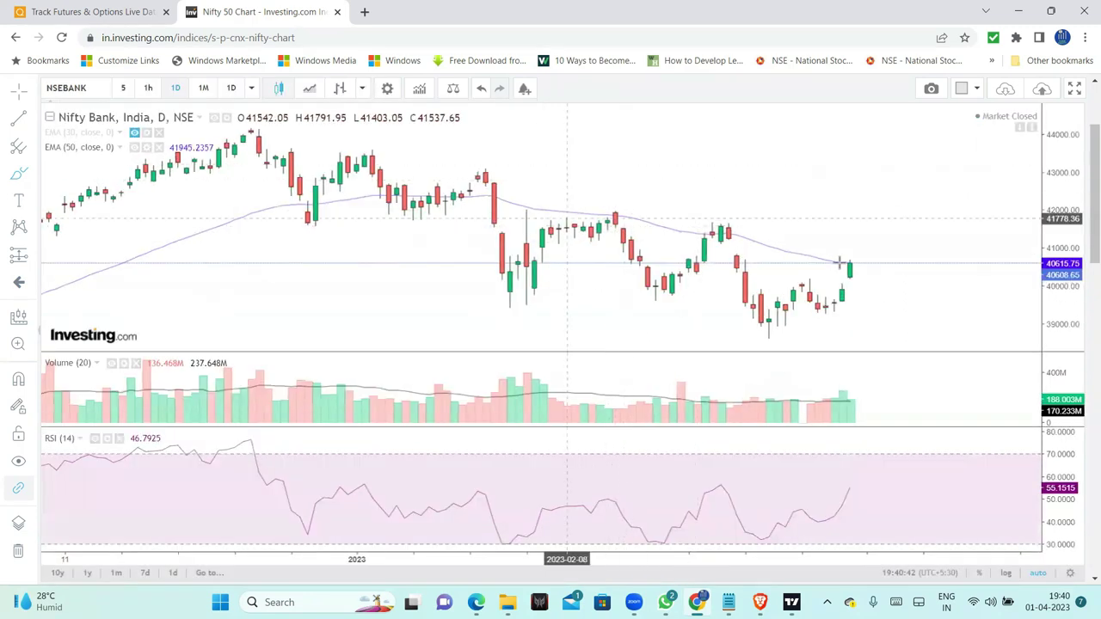
# Step: Compare the weekly and monthly Nifty Bank charts against the 50-period EMA, returning to the 1-week timeframe
pyautogui.click(251, 88)
pyautogui.click(262, 328)
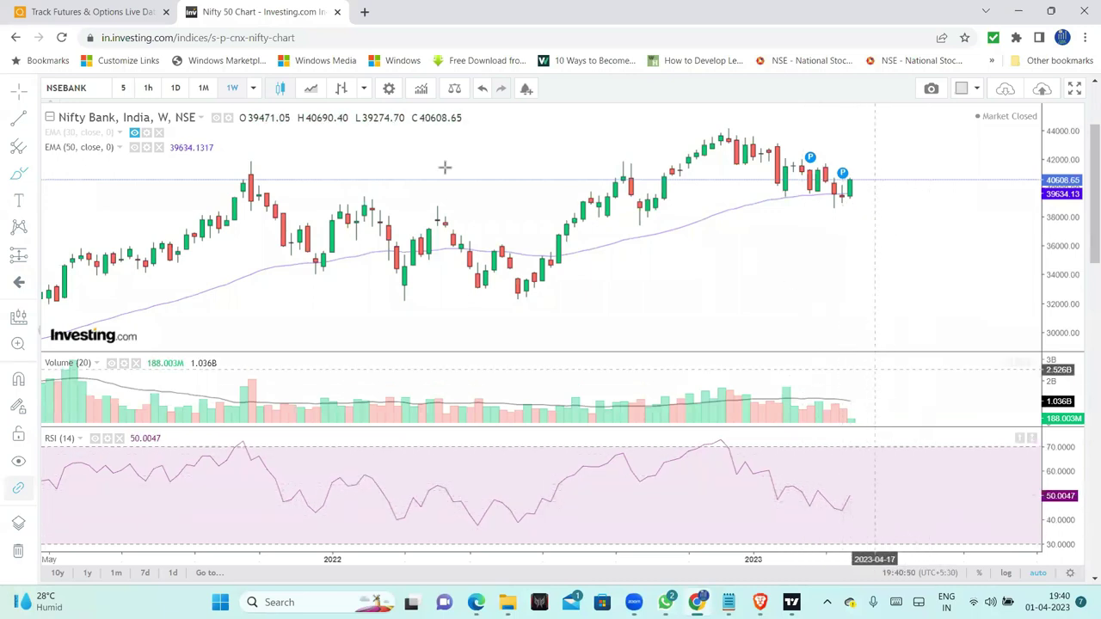
pyautogui.click(205, 89)
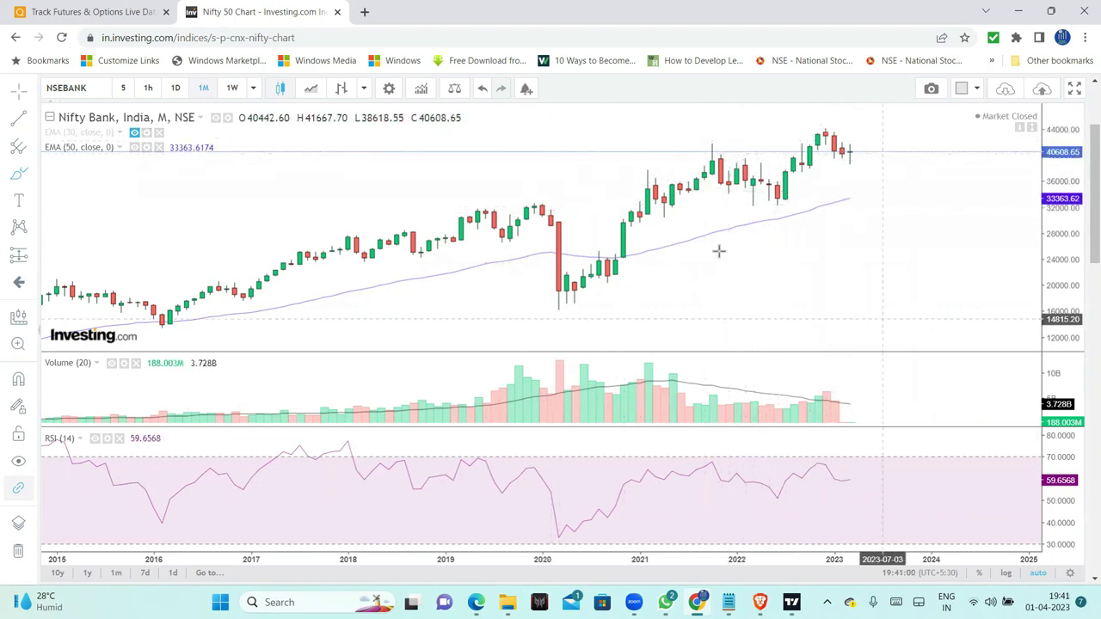
pyautogui.click(232, 88)
pyautogui.click(254, 89)
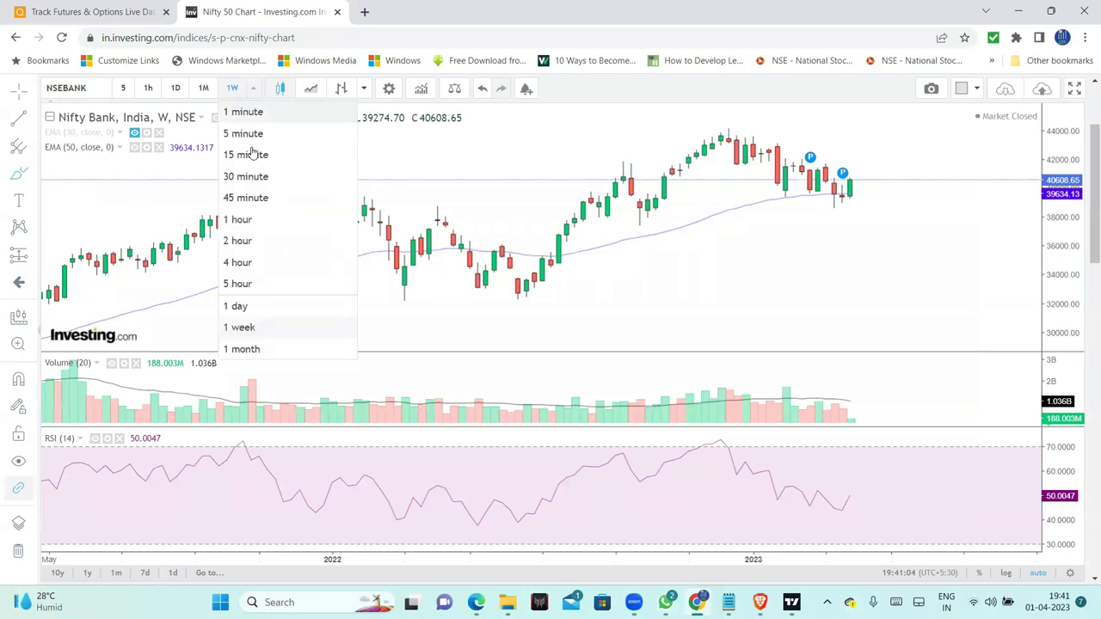
pyautogui.click(273, 326)
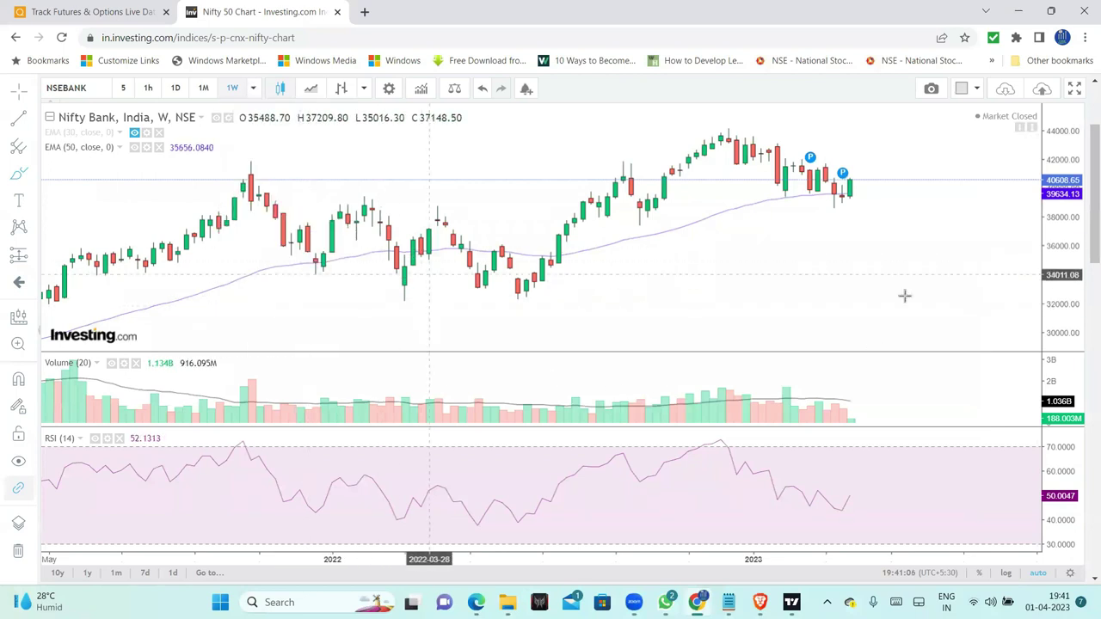
# Step: Check the daily Nifty Bank chart and examine the latest weekly candles at the 50-period EMA
pyautogui.click(177, 88)
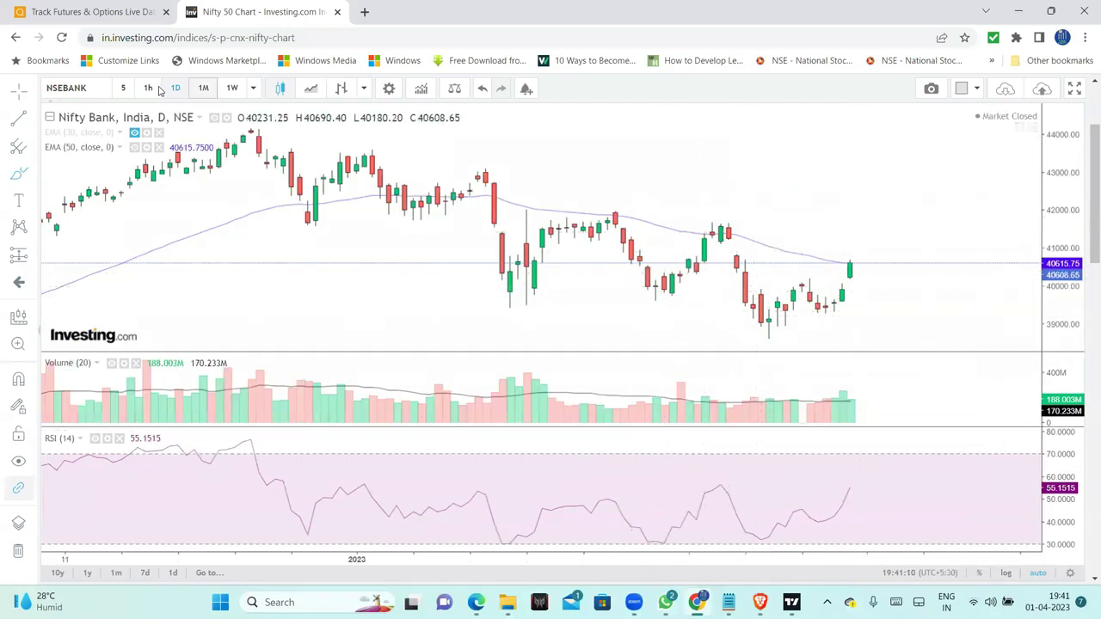
pyautogui.click(232, 89)
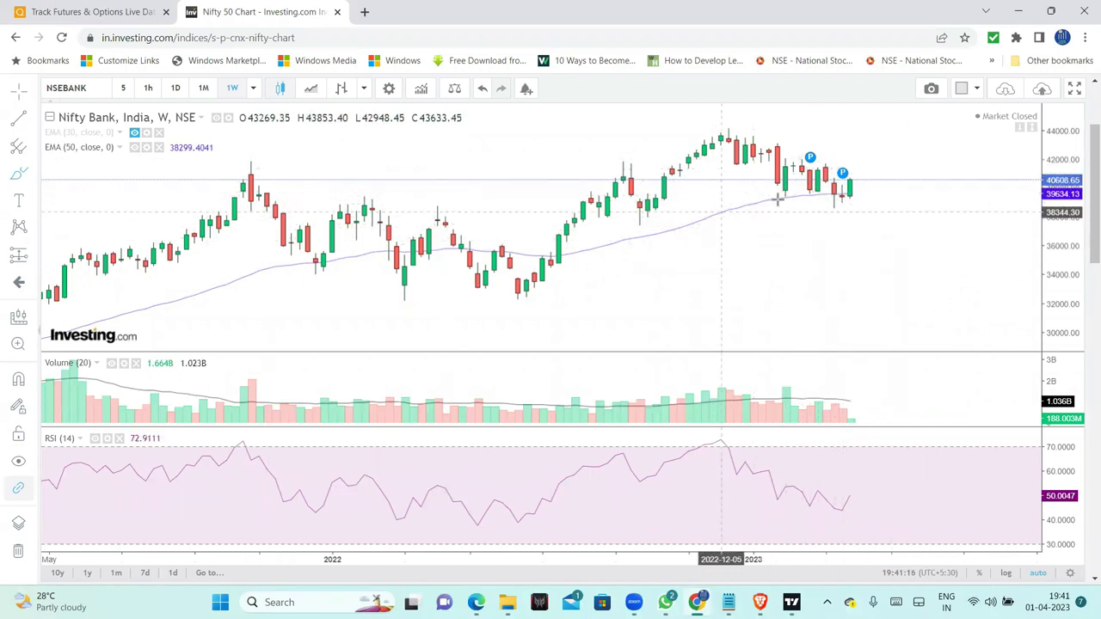
pyautogui.scroll(3, 862, 273)
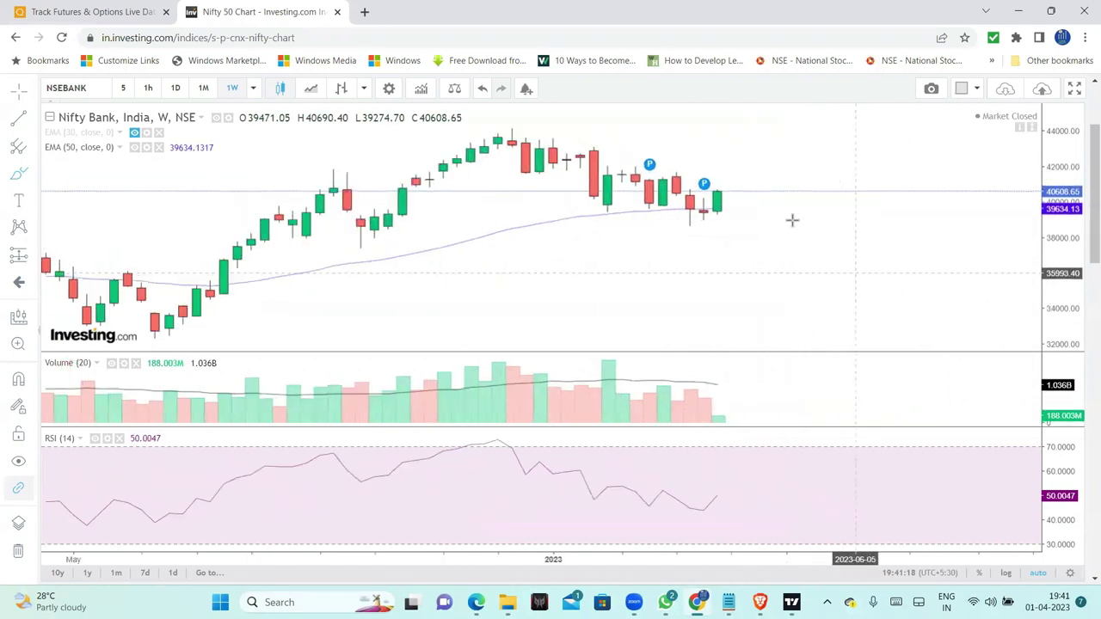
pyautogui.scroll(-3, 803, 249)
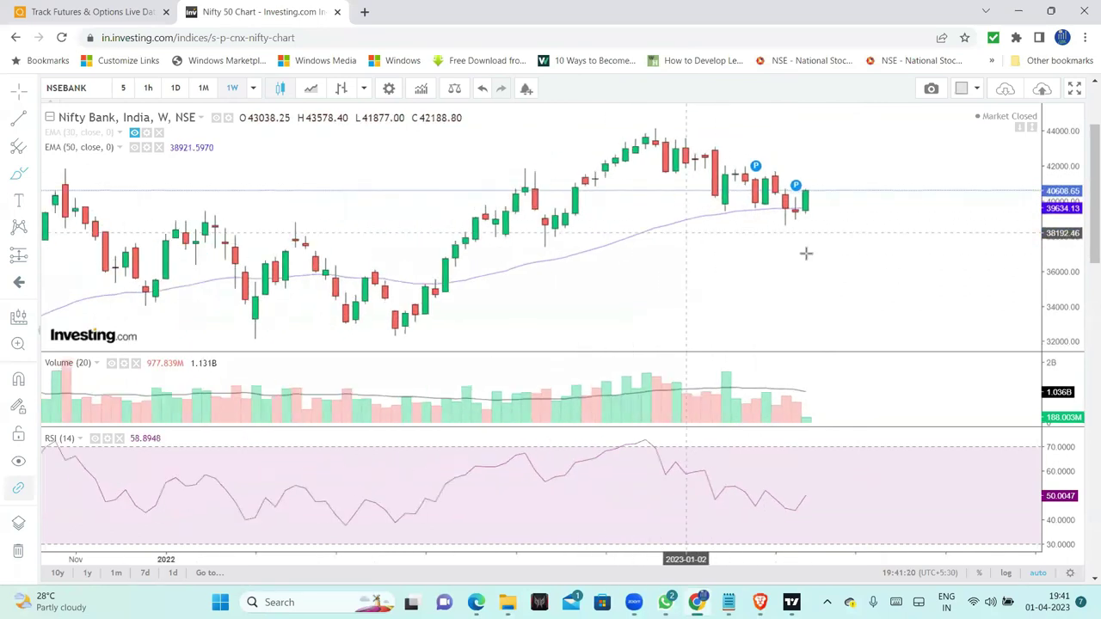
# Step: Switch Nifty Bank to the monthly timeframe and set the visible EMA's length to 20
pyautogui.click(201, 88)
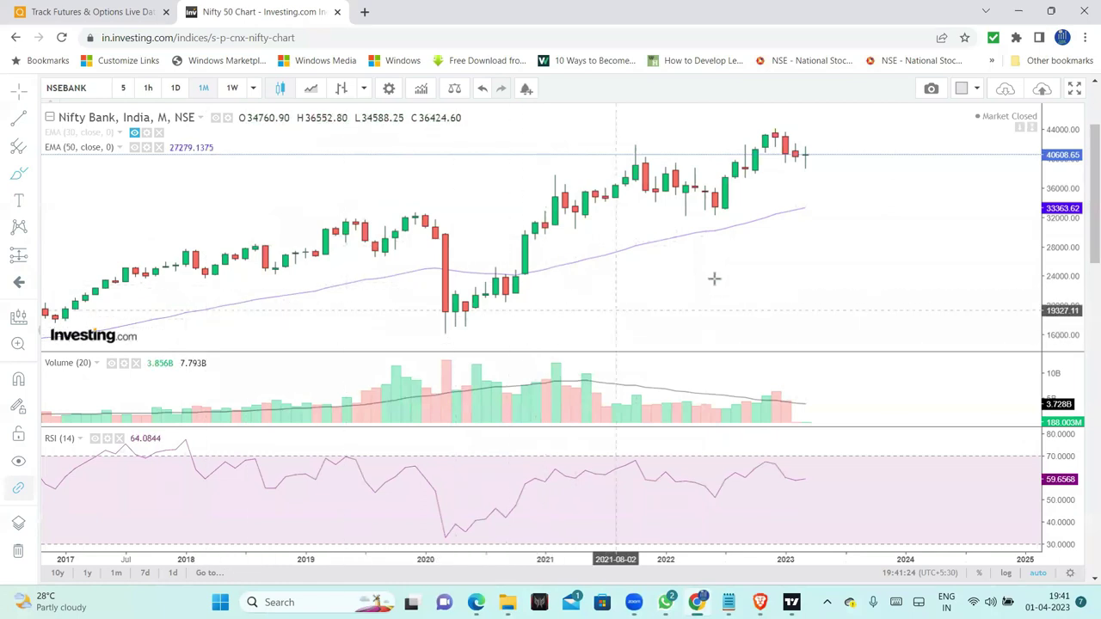
pyautogui.click(147, 148)
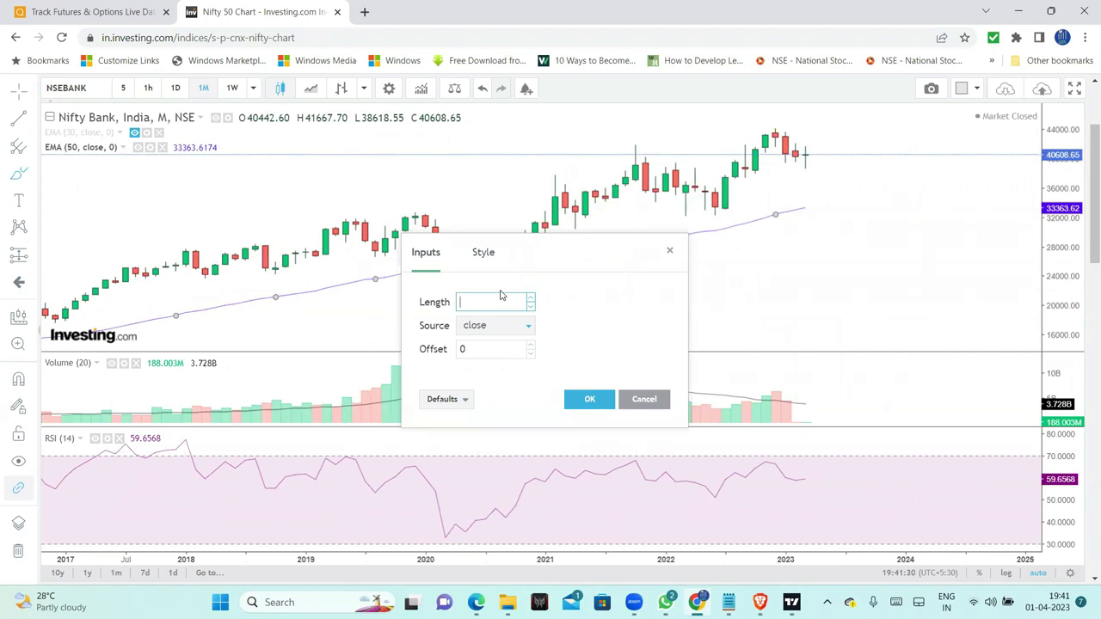
pyautogui.click(590, 399)
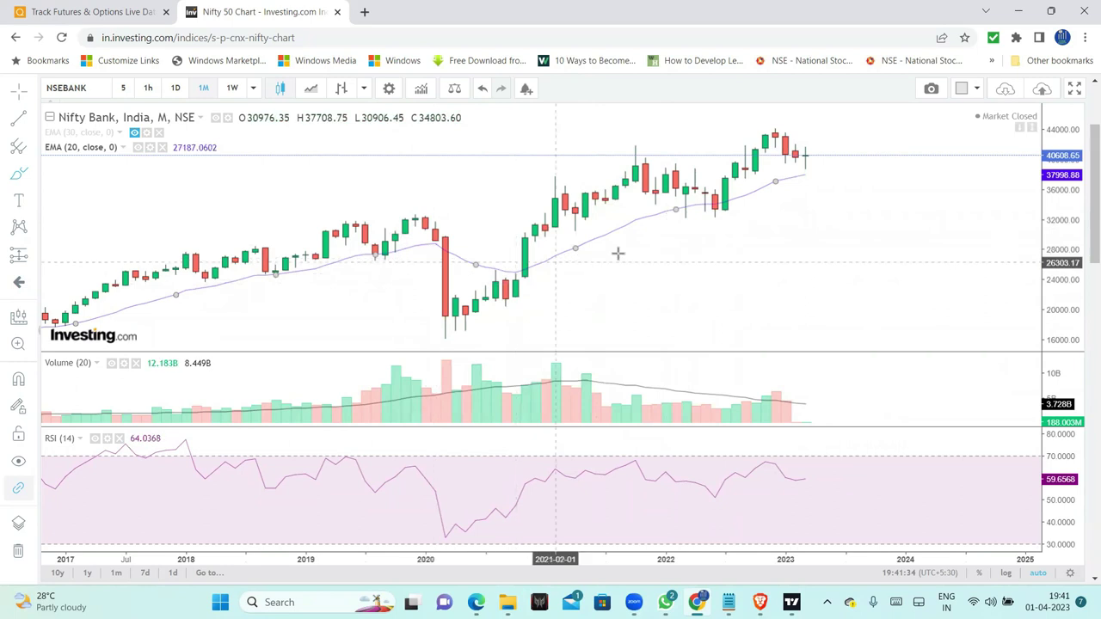
pyautogui.click(877, 213)
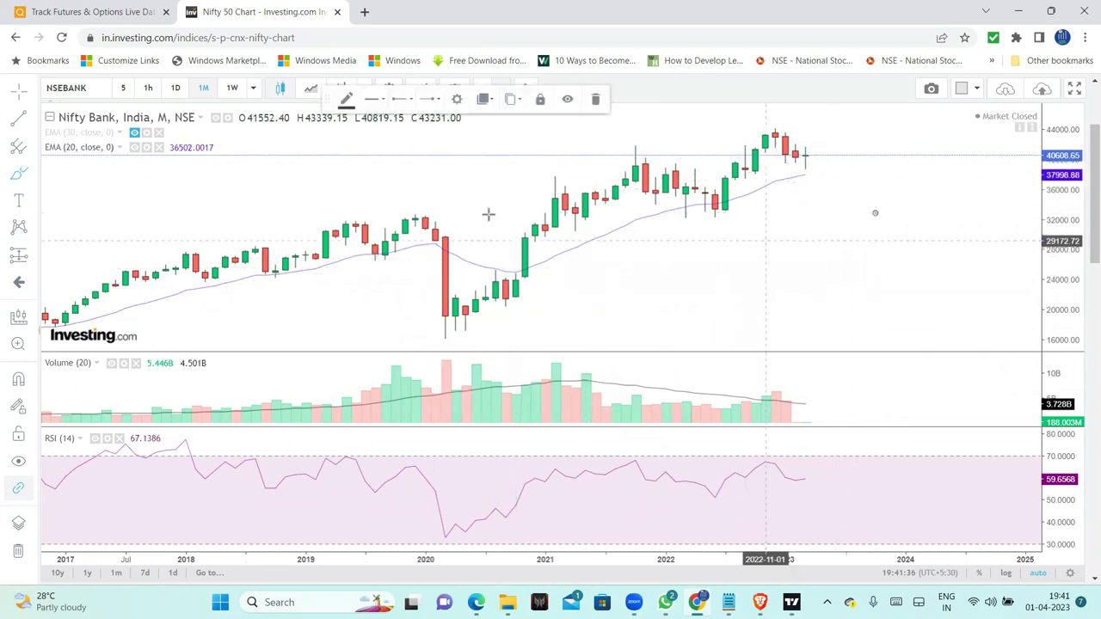
# Step: Compare the daily and weekly Nifty Bank charts against the 20-period EMA, finishing on the 1-day timeframe
pyautogui.click(179, 91)
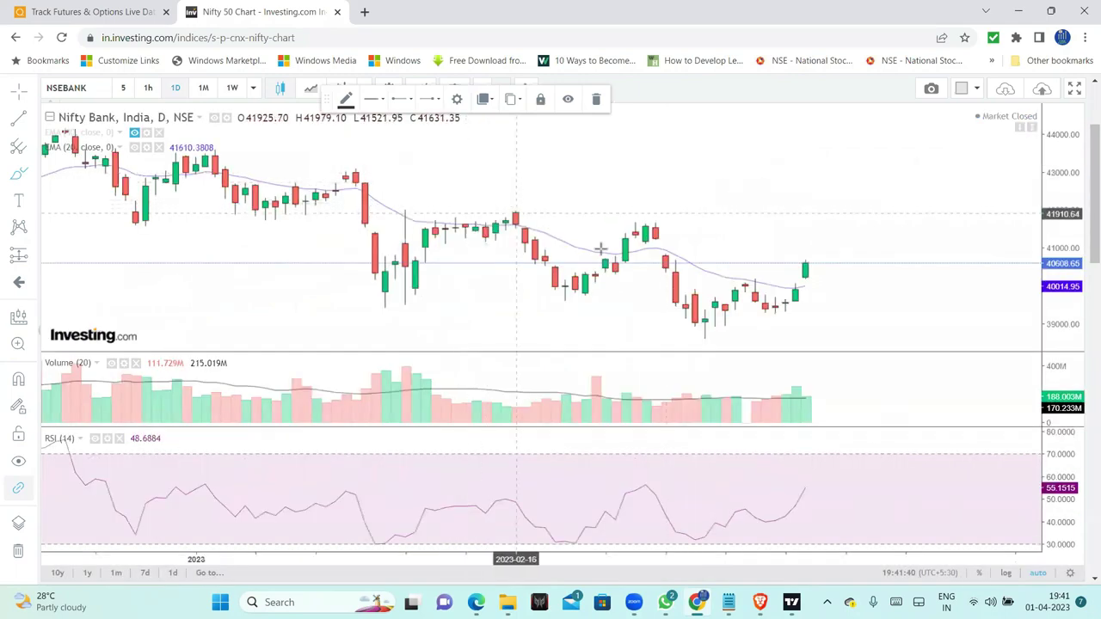
pyautogui.click(241, 90)
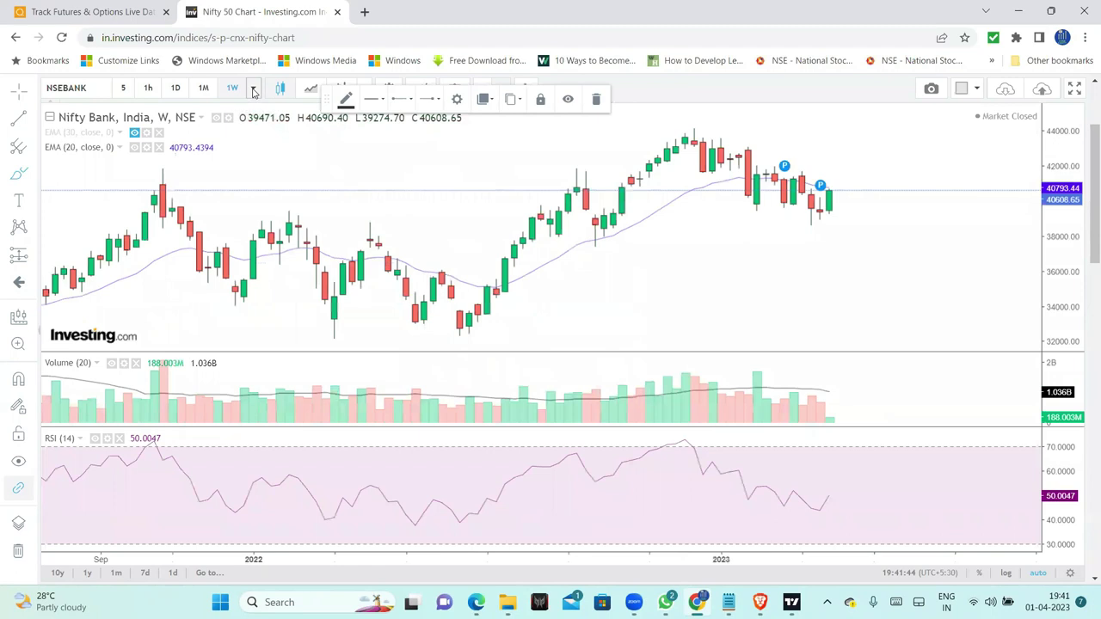
pyautogui.click(253, 91)
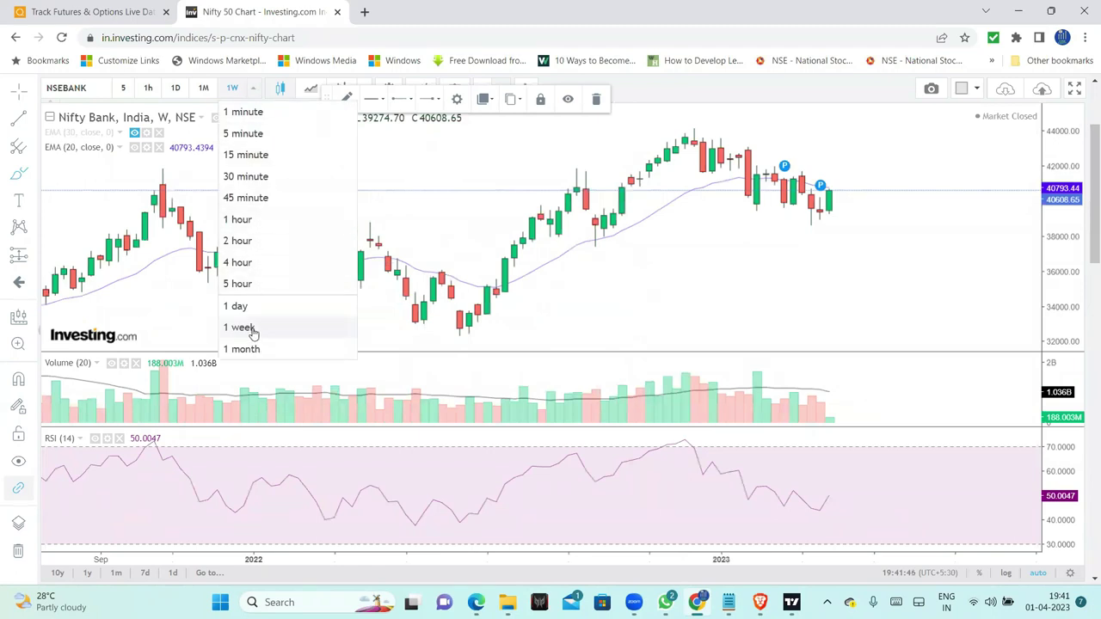
pyautogui.click(237, 307)
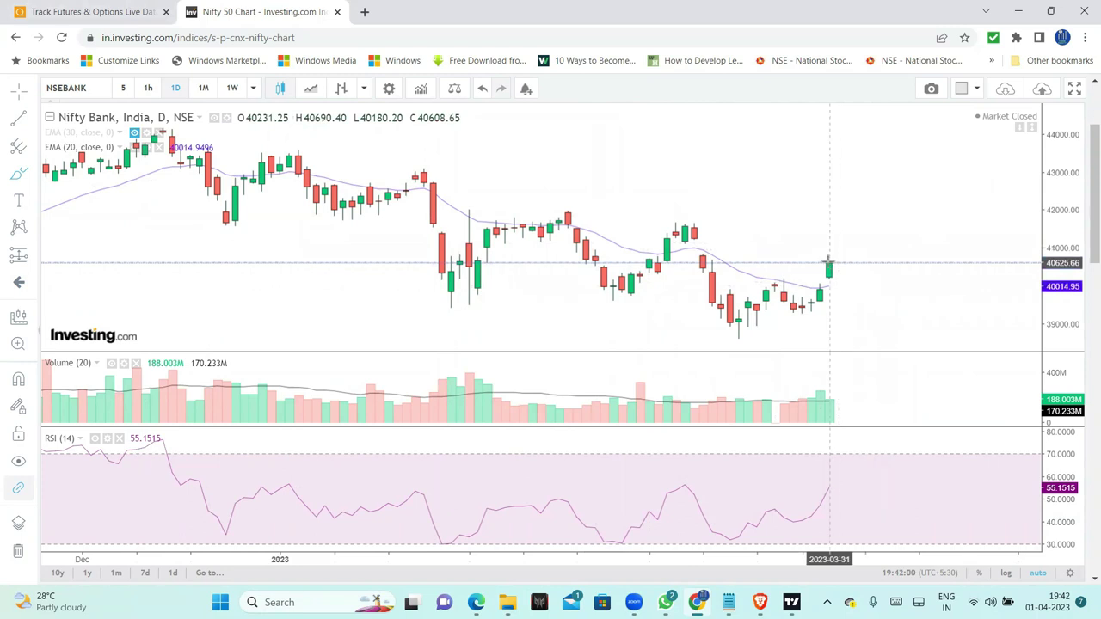
# Step: On the 1-hour chart, brush a projected dip to two support lines and a rebound, and remove all drawings
pyautogui.click(148, 89)
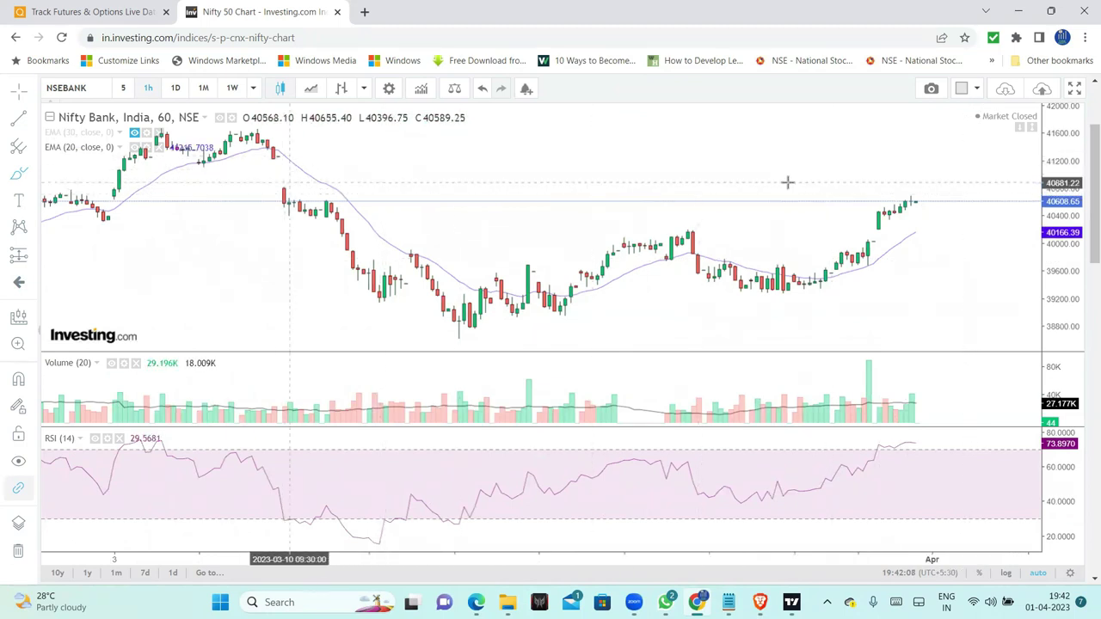
pyautogui.moveTo(918, 210); pyautogui.dragTo(957, 260)
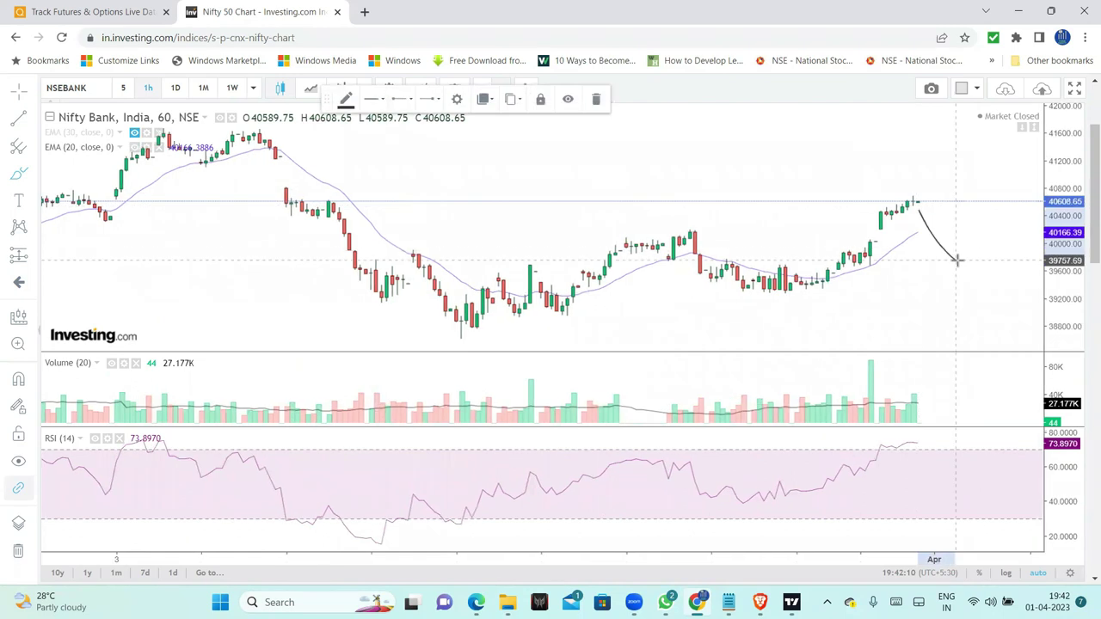
pyautogui.moveTo(823, 242); pyautogui.dragTo(975, 245)
pyautogui.moveTo(738, 291)
pyautogui.mouseDown()
pyautogui.moveTo(1003, 295)
pyautogui.moveTo(1023, 179)
pyautogui.mouseUp()
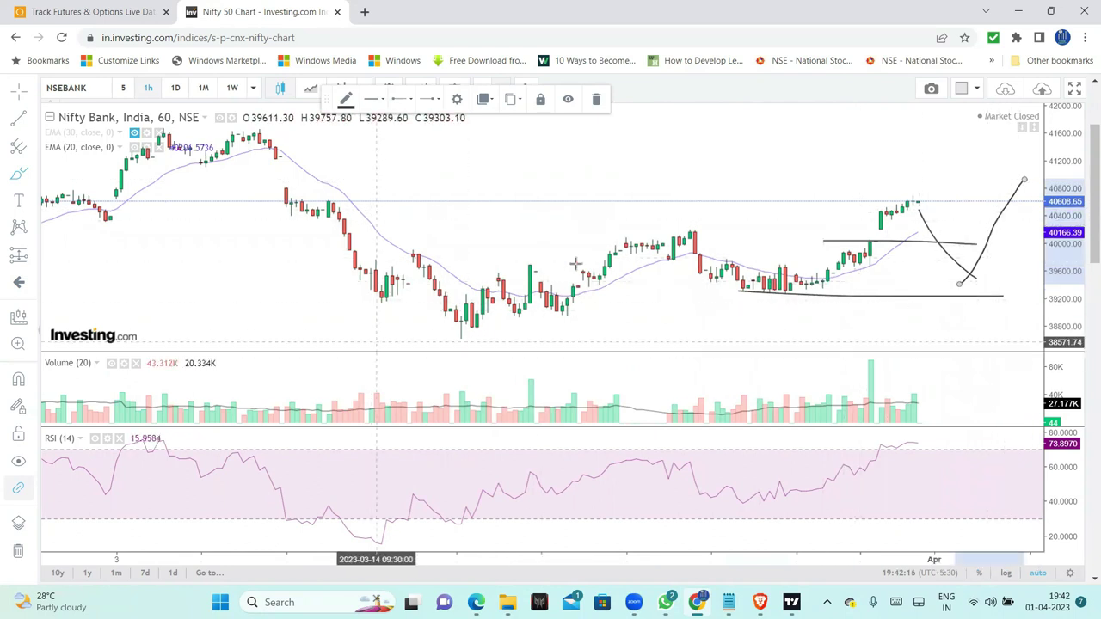
pyautogui.click(17, 554)
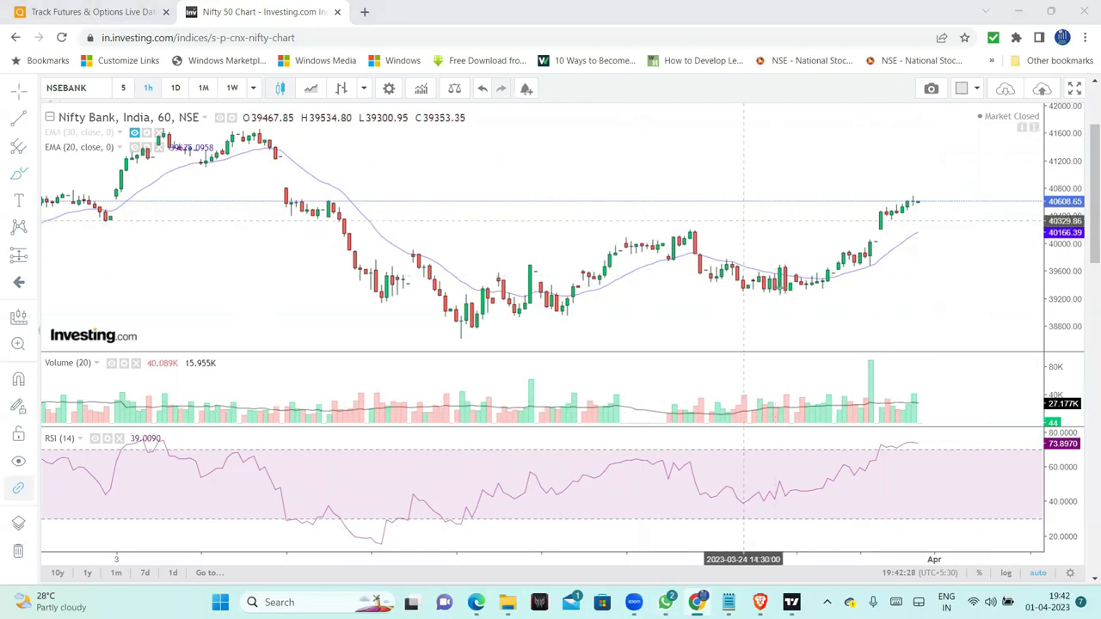
# Step: Switch to Quantsapp, search the tools for "bui" and open the scrip-wise Future OI-H chart of Built-Up
pyautogui.click(114, 10)
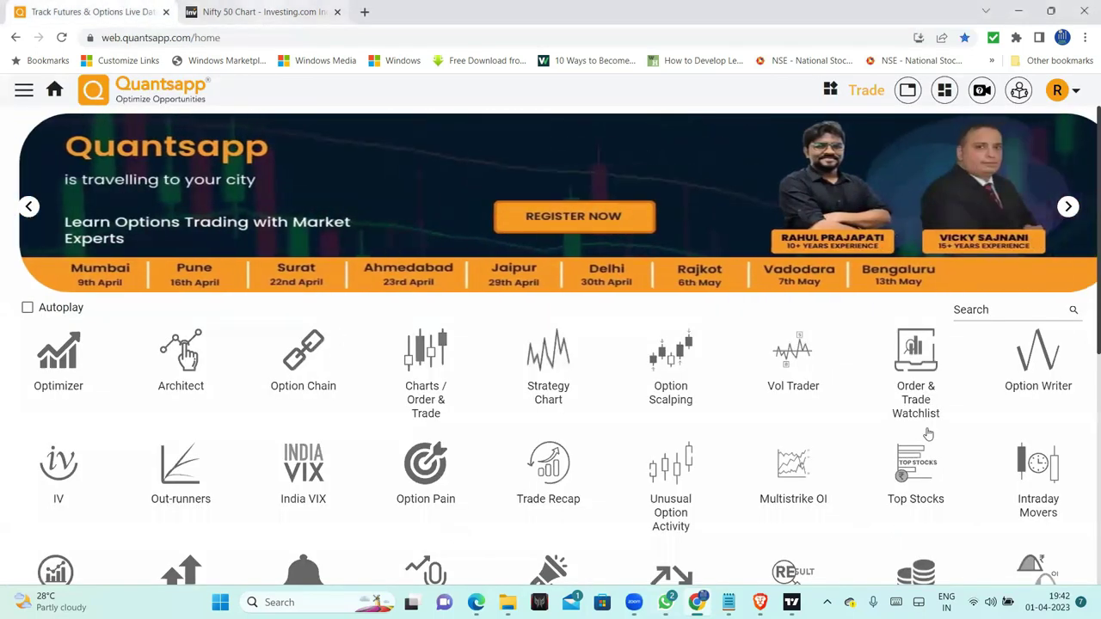
pyautogui.click(974, 310)
pyautogui.write('bui')
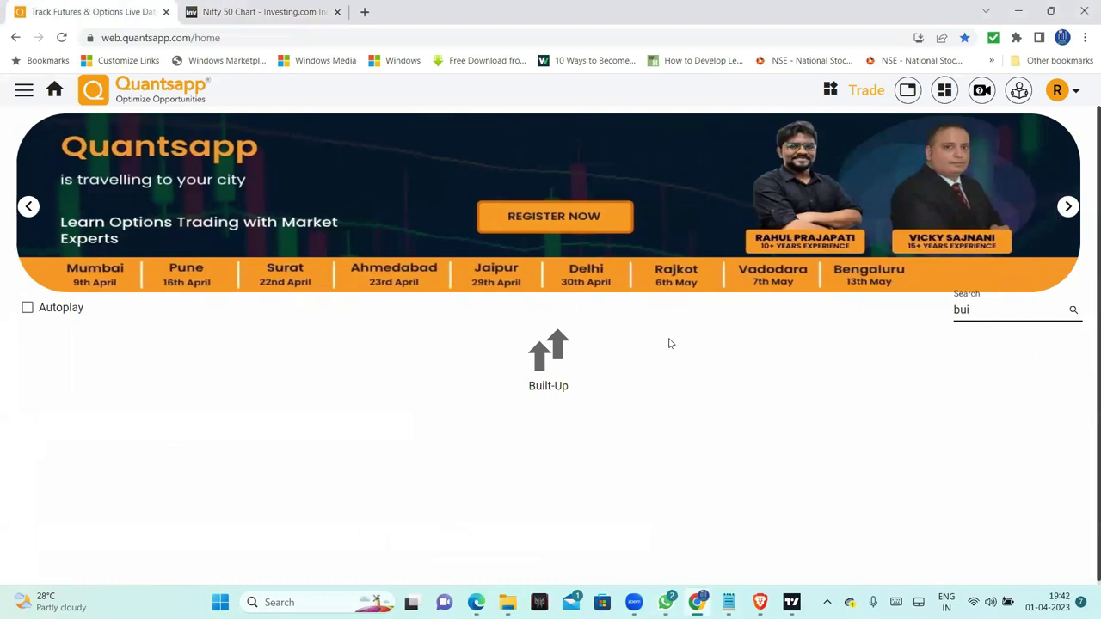
pyautogui.click(555, 361)
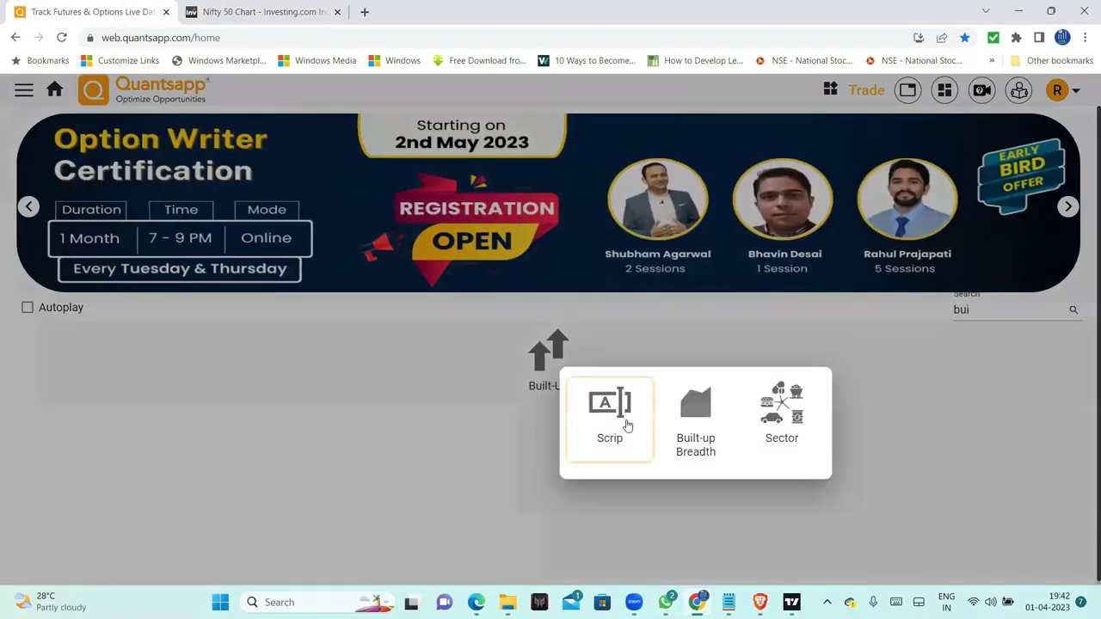
pyautogui.click(628, 424)
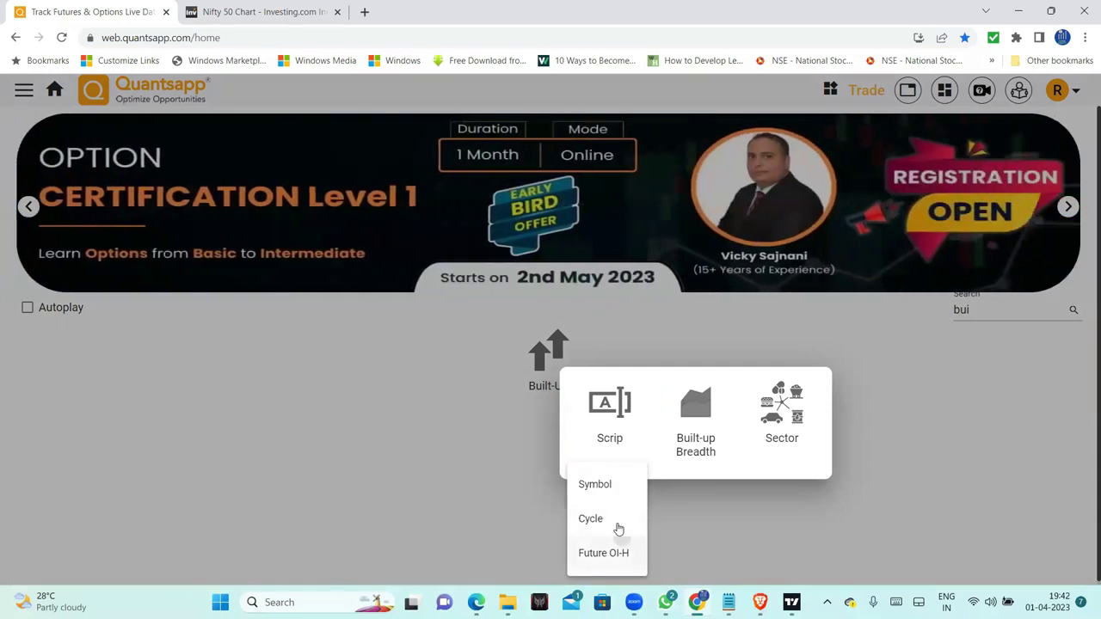
pyautogui.click(616, 526)
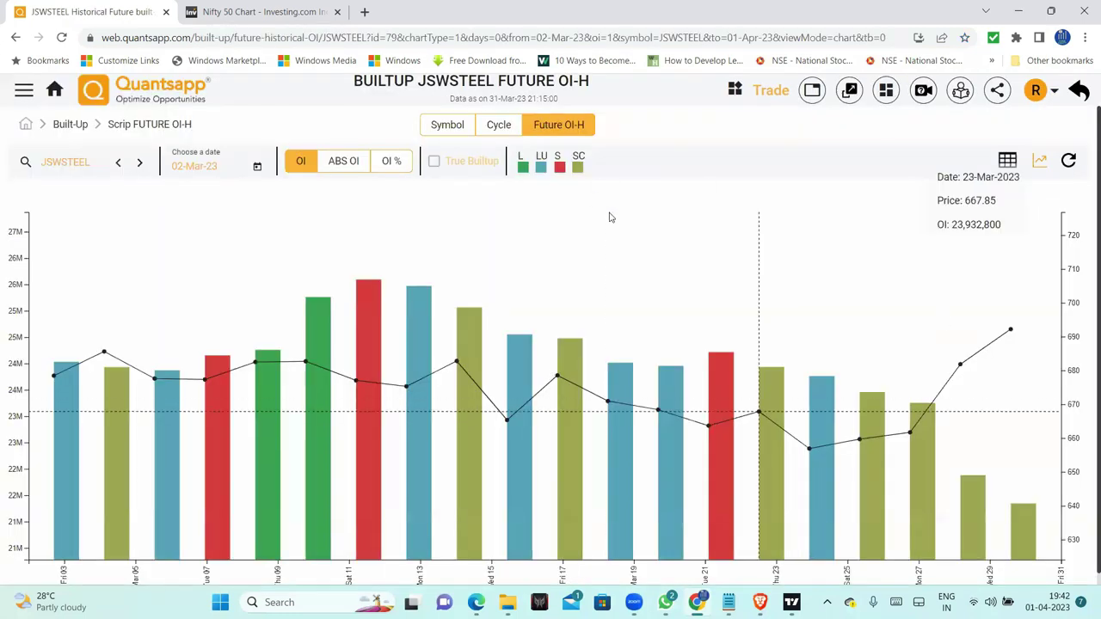
# Step: Open the symbol selection of the built-up Future OI-H chart
pyautogui.click(97, 159)
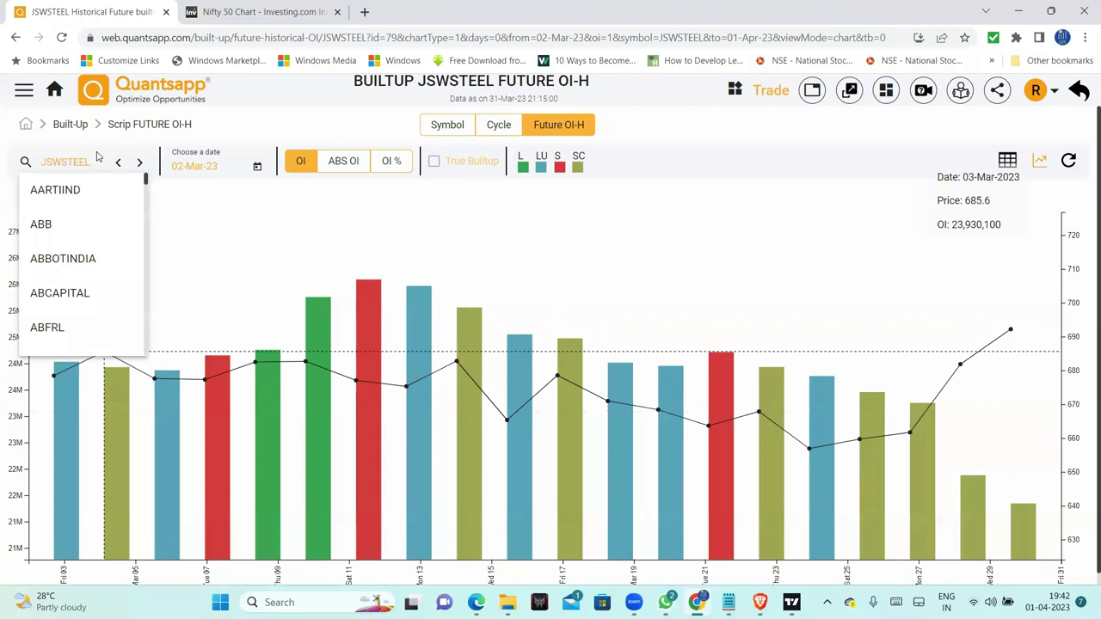
pyautogui.press('BackSpace')
pyautogui.press('BackSpace')
pyautogui.press('BackSpace')
# Step: Return to the Investing.com chart, set the 1-day timeframe and load the S&P 500 index (US500)
pyautogui.click(185, 10)
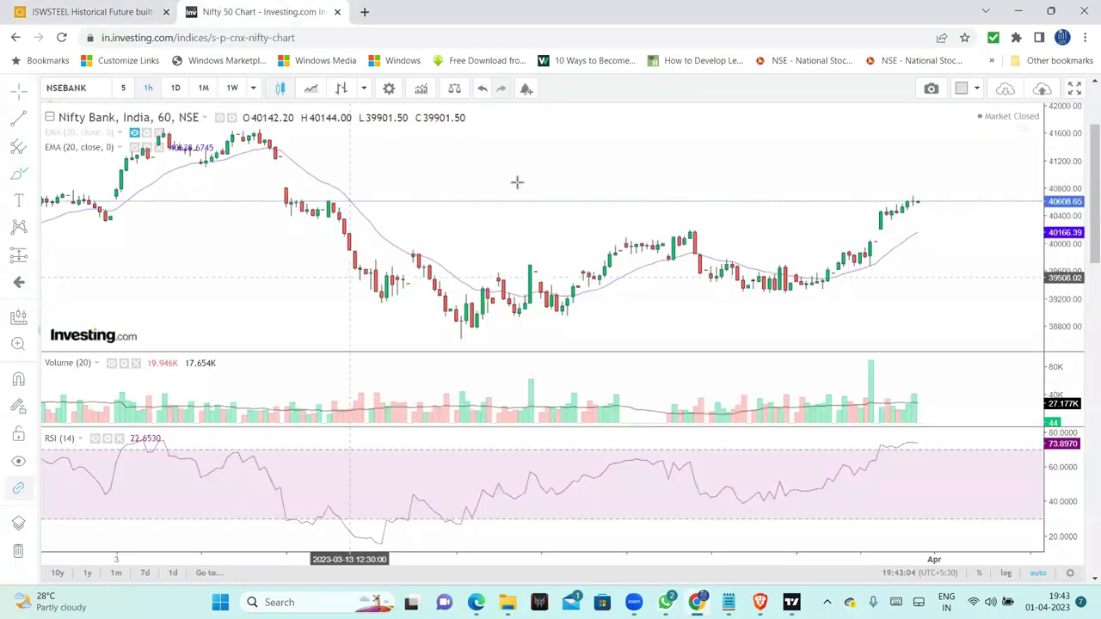
pyautogui.click(177, 88)
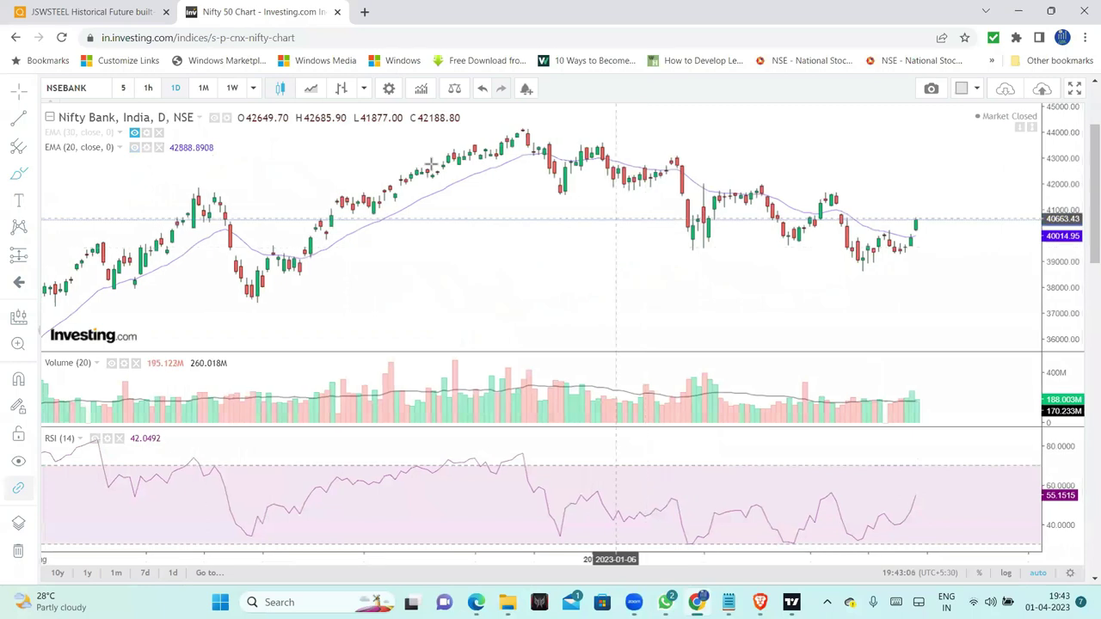
pyautogui.click(99, 83)
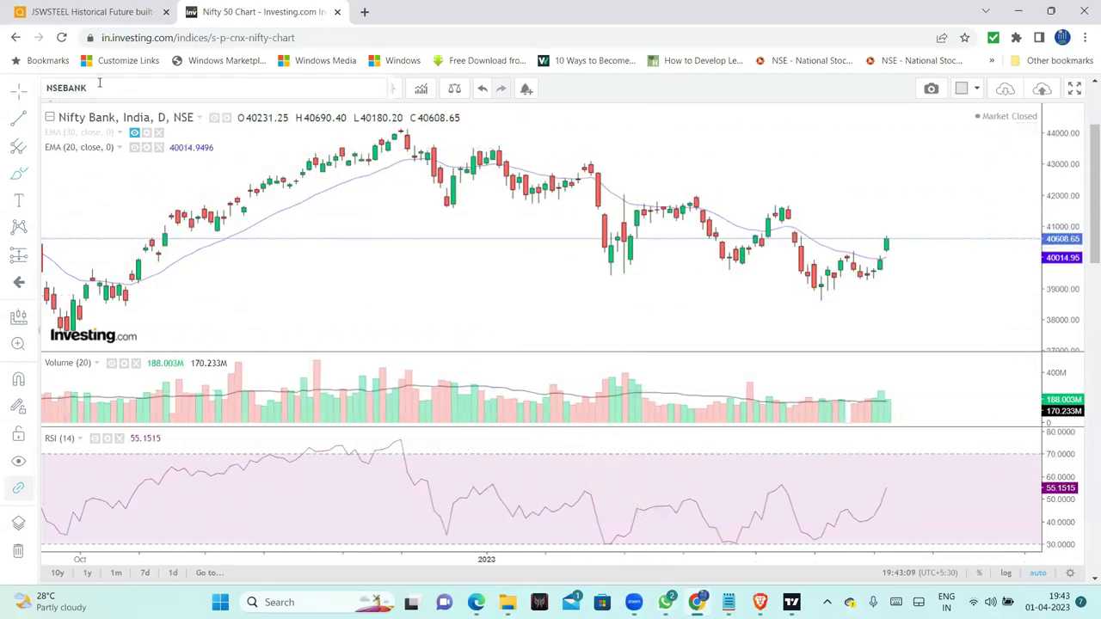
pyautogui.write('S&P 500')
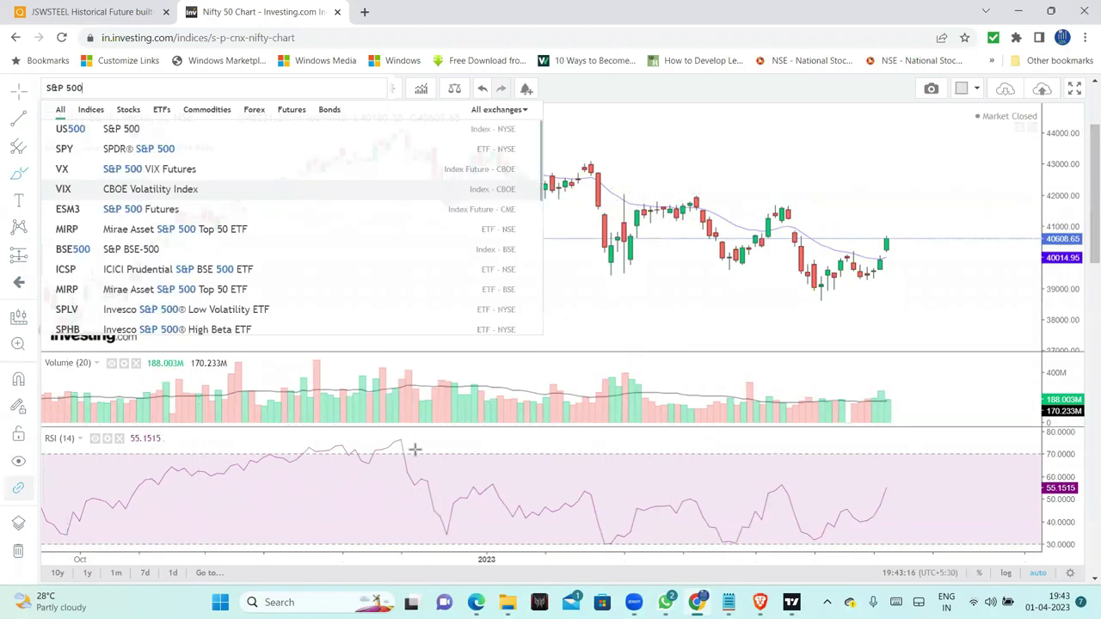
pyautogui.click(197, 131)
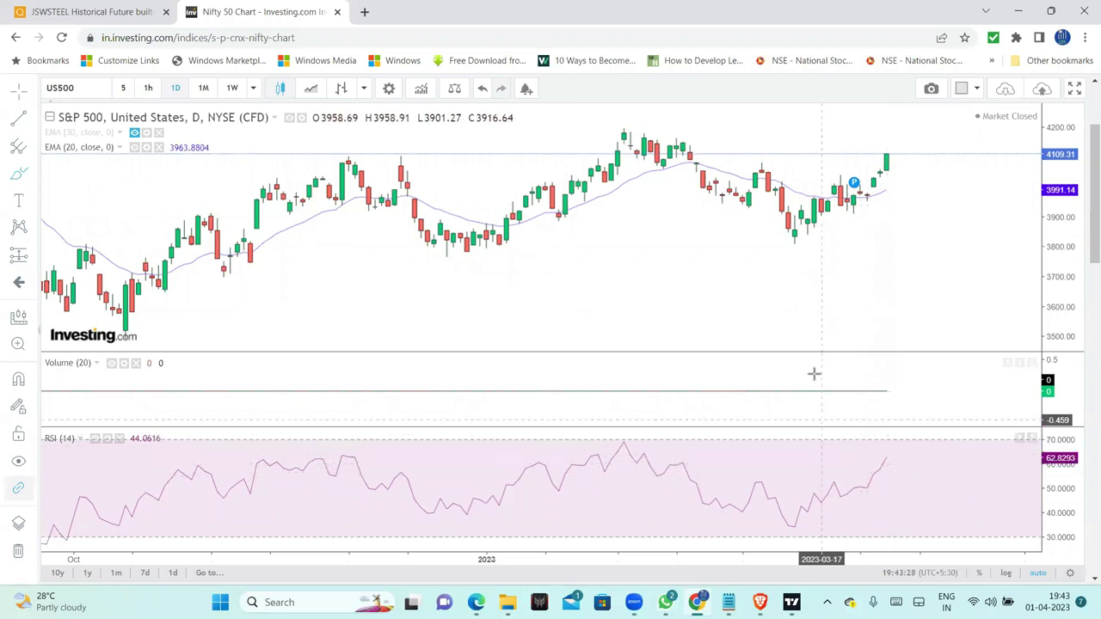
# Step: Set the visible EMA's length to 50 and compare S&P 500 on the daily, weekly and monthly timeframes, finishing on monthly
pyautogui.click(146, 148)
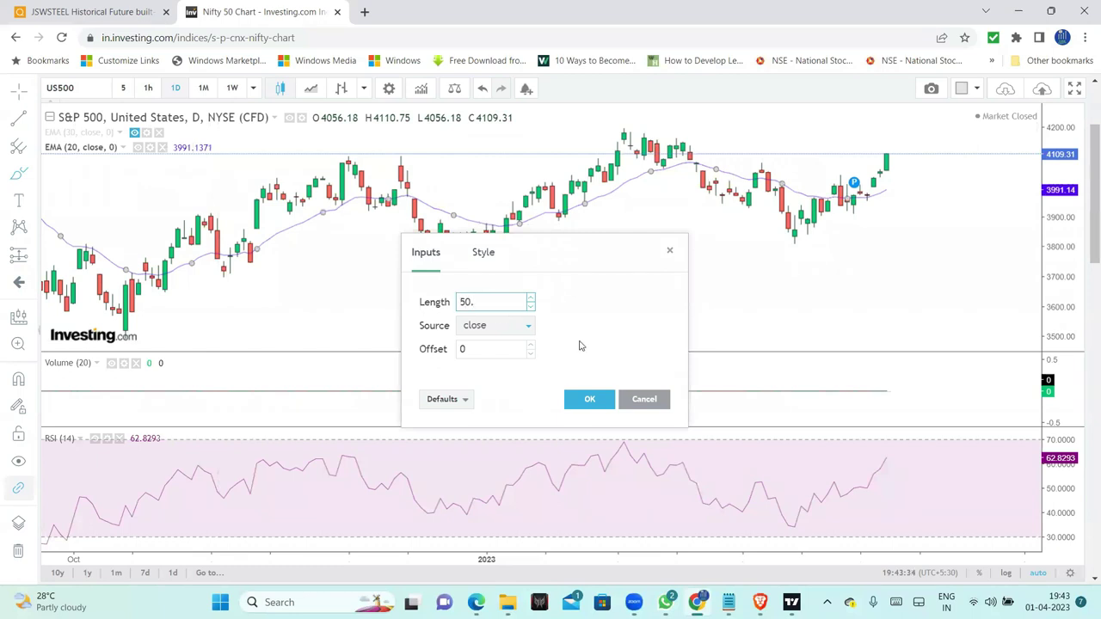
pyautogui.click(581, 401)
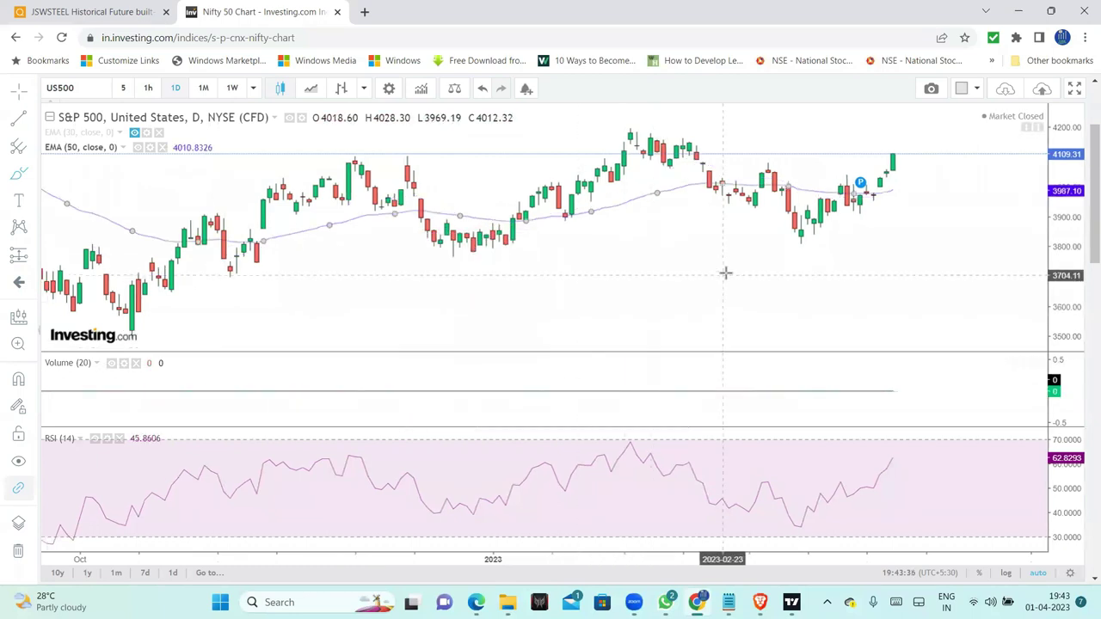
pyautogui.scroll(-2, 644, 313)
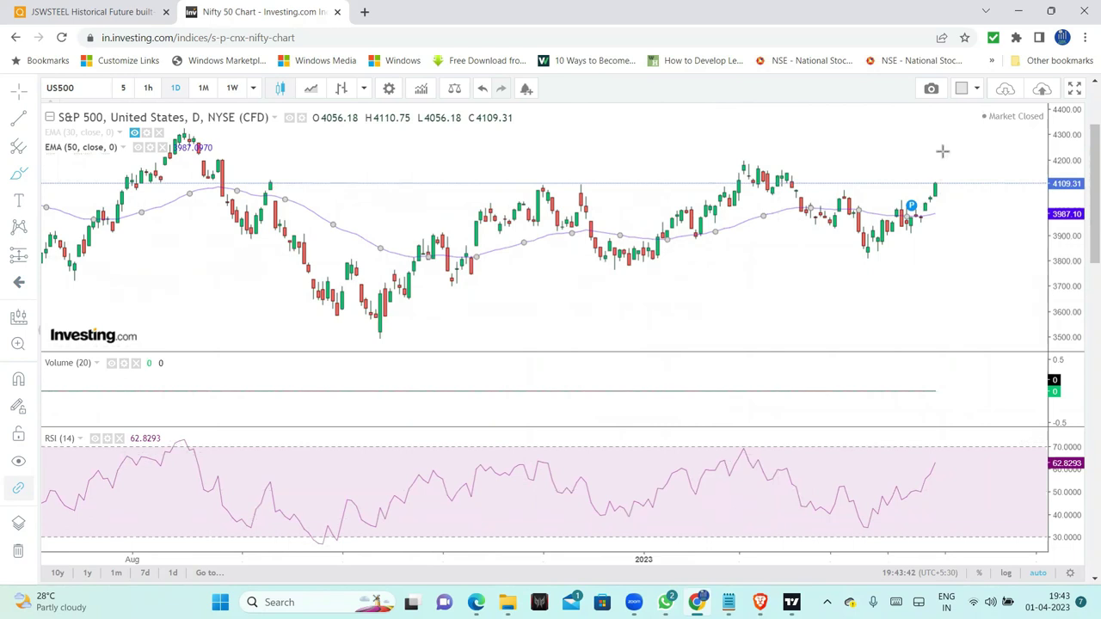
pyautogui.scroll(3, 965, 297)
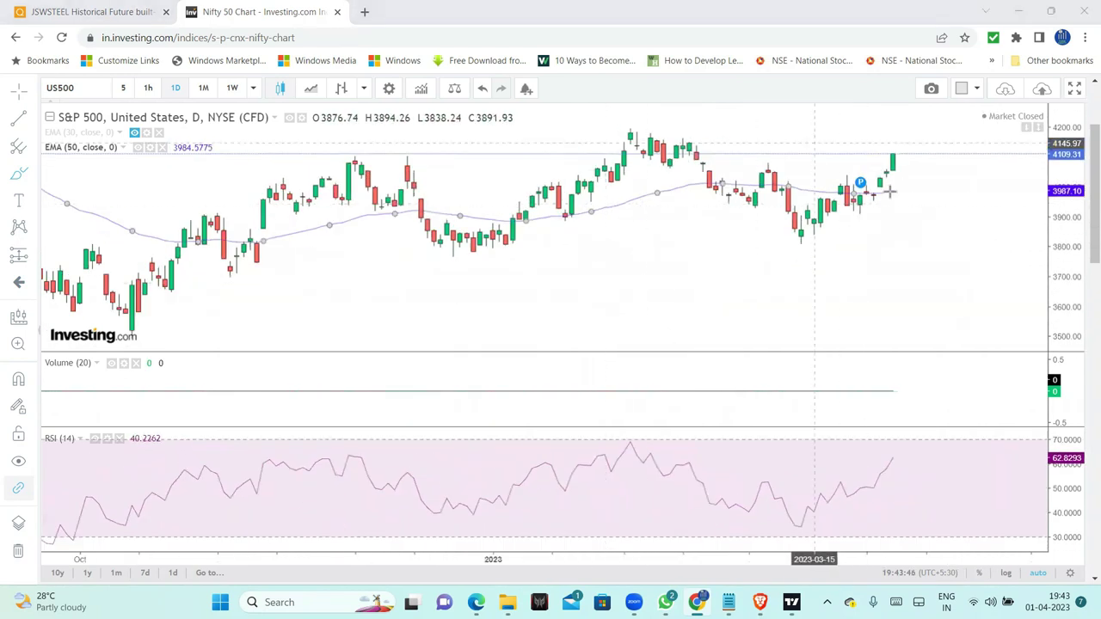
pyautogui.click(232, 88)
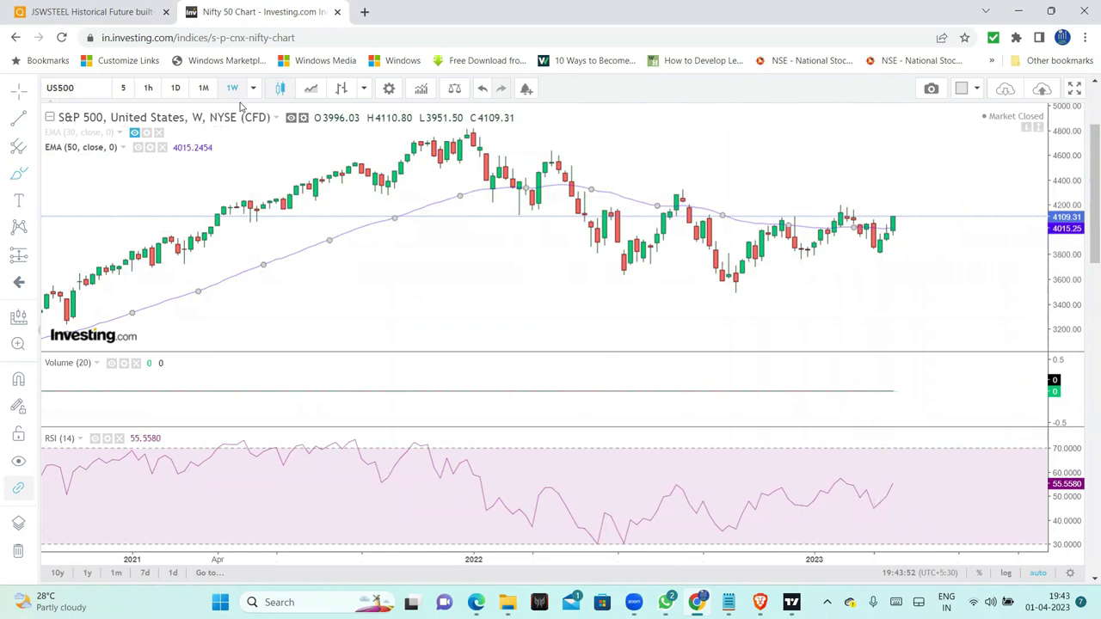
pyautogui.click(203, 88)
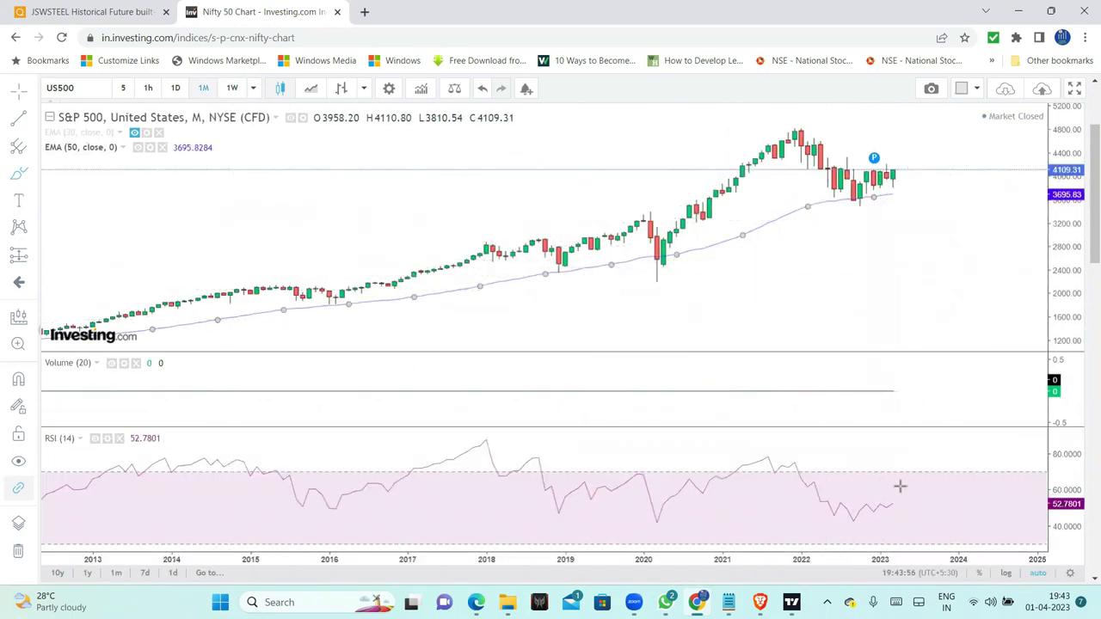
# Step: Load the Nasdaq 100 index (NDX) and switch its chart to the weekly timeframe
pyautogui.click(98, 85)
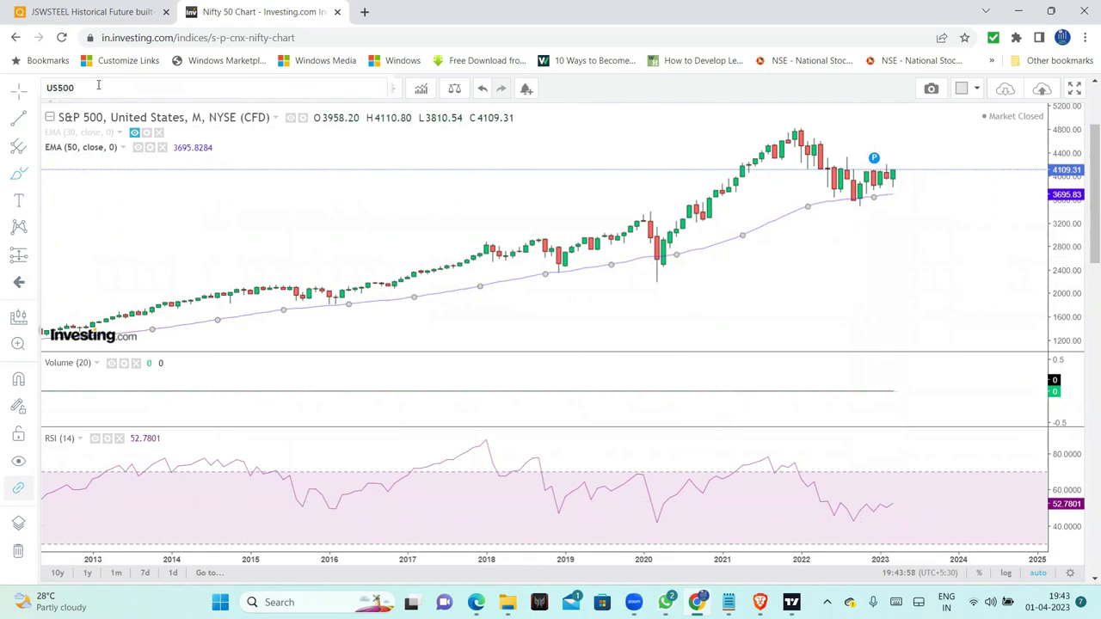
pyautogui.write('NASDAQ')
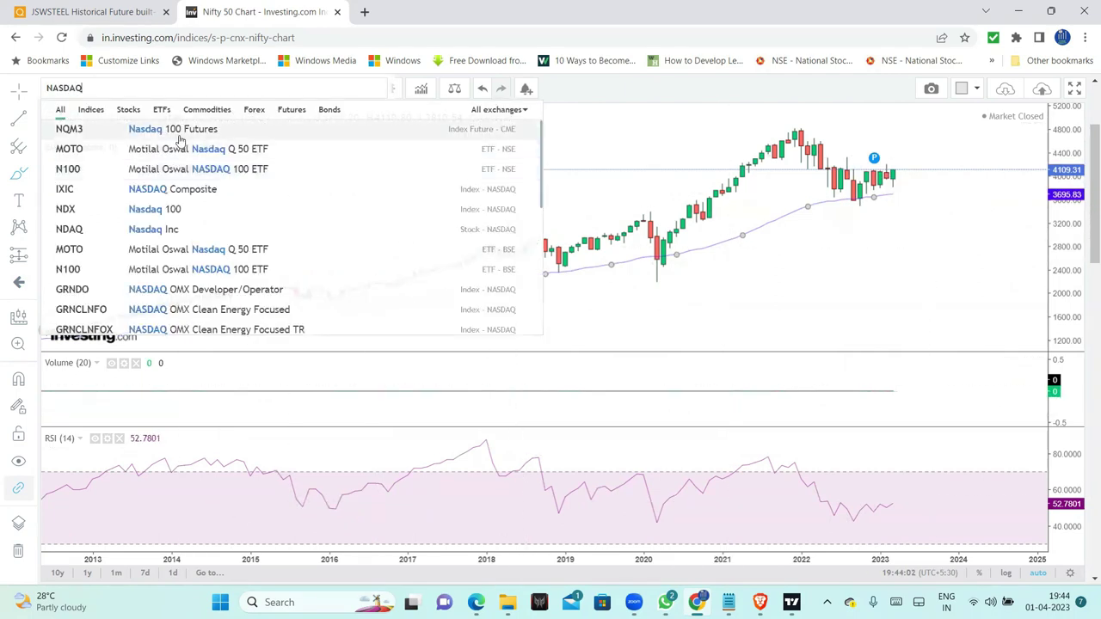
pyautogui.click(207, 209)
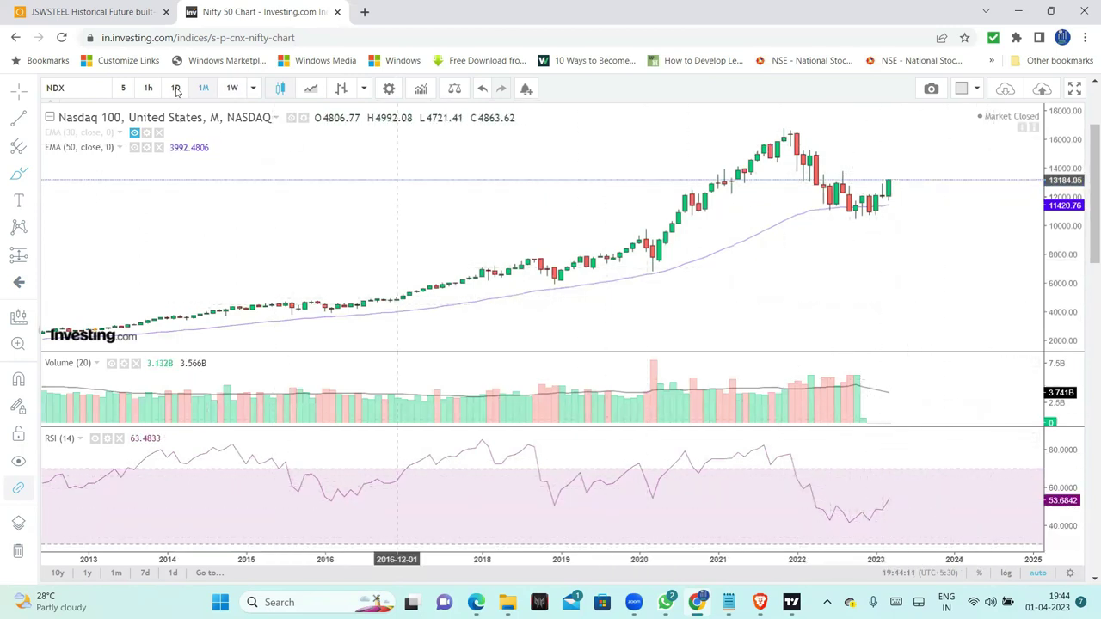
pyautogui.click(232, 87)
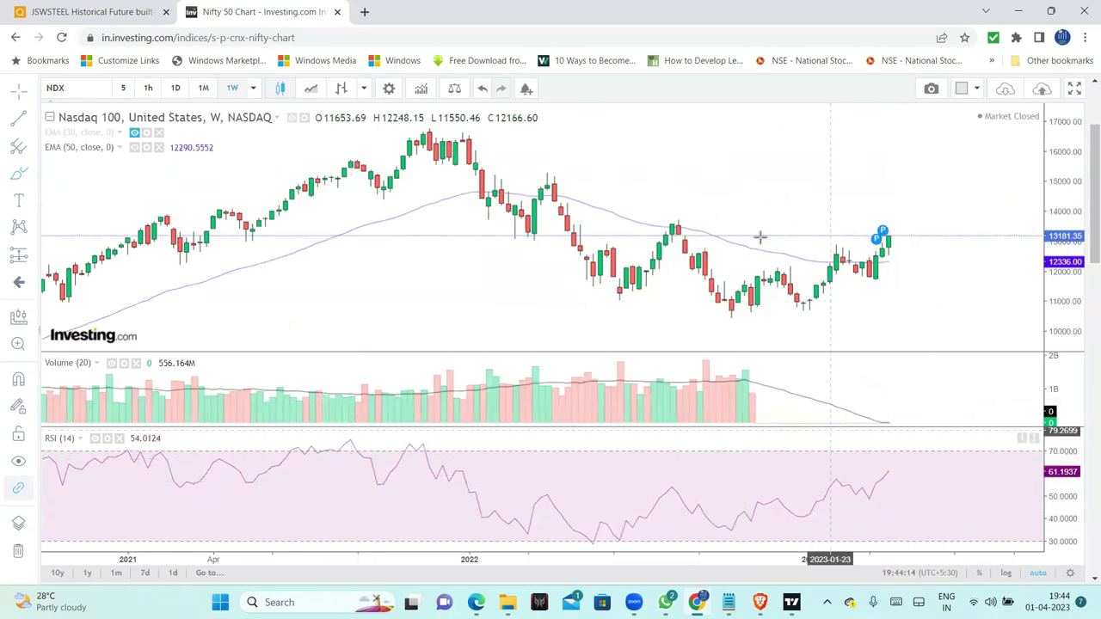
# Step: Brush a horizontal line at about 12,800 and a rising curve beneath the recent weekly lows, and remove all drawings
pyautogui.scroll(2, 886, 310)
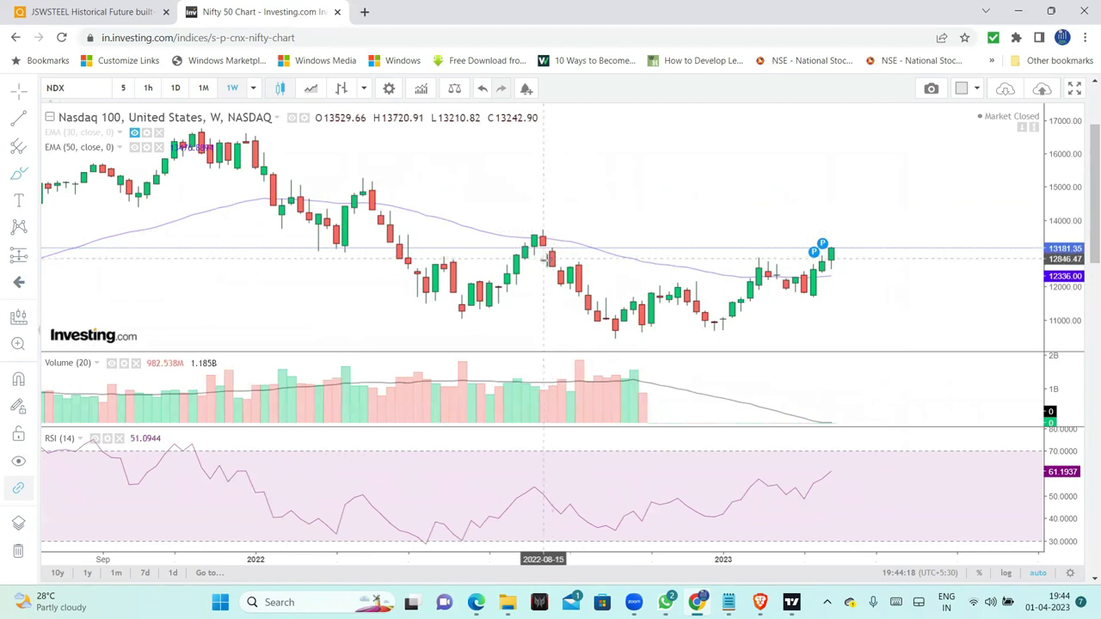
pyautogui.click(570, 259)
pyautogui.click(892, 258)
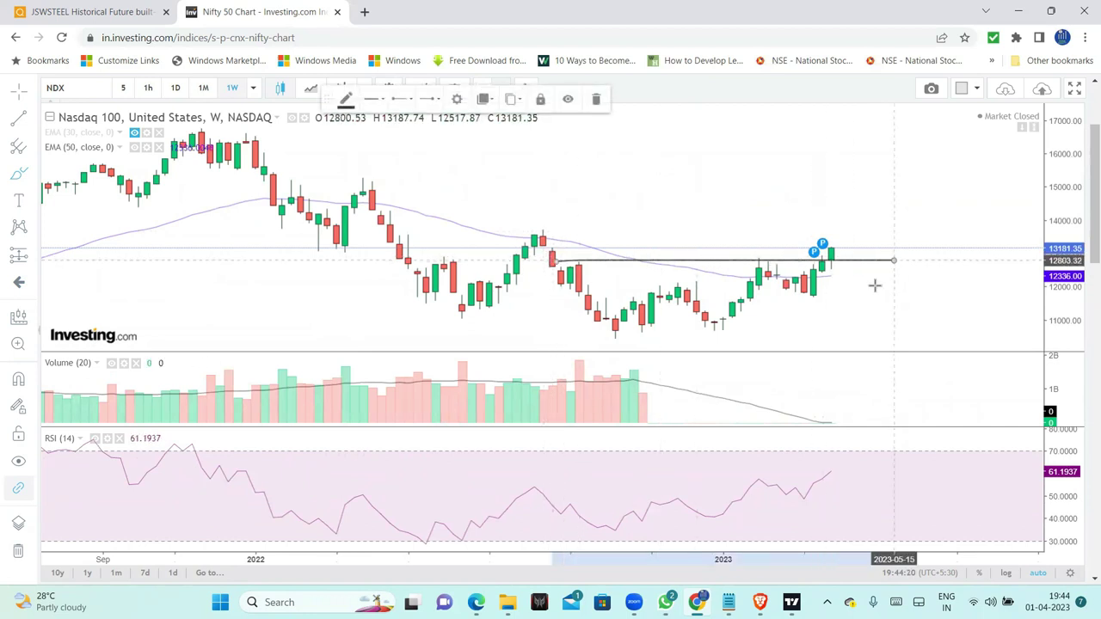
pyautogui.click(609, 343)
pyautogui.click(830, 307)
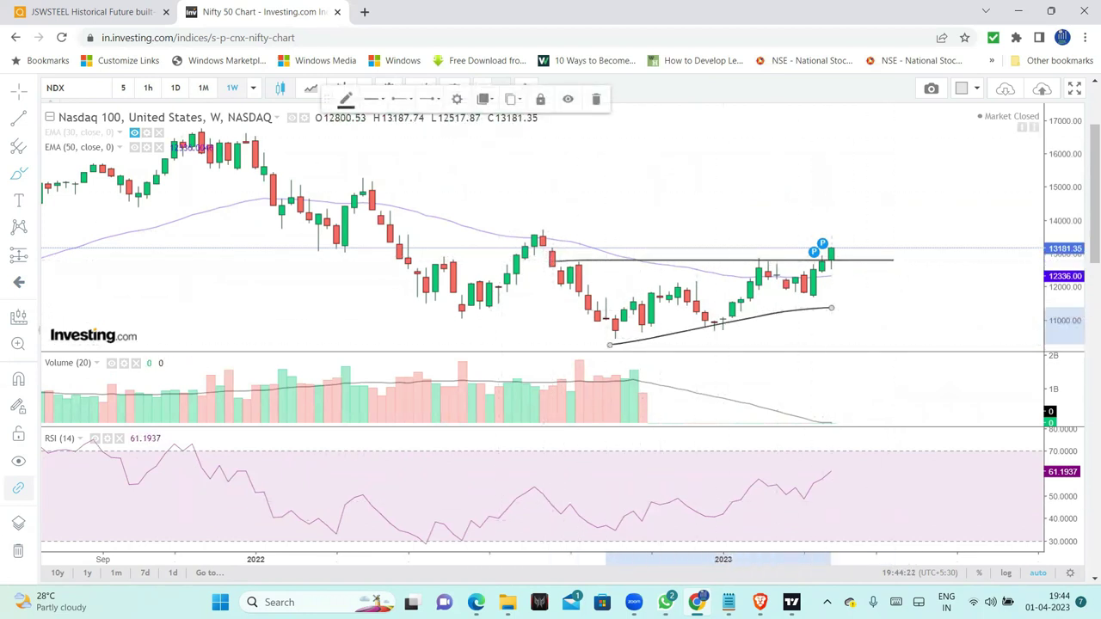
pyautogui.click(15, 555)
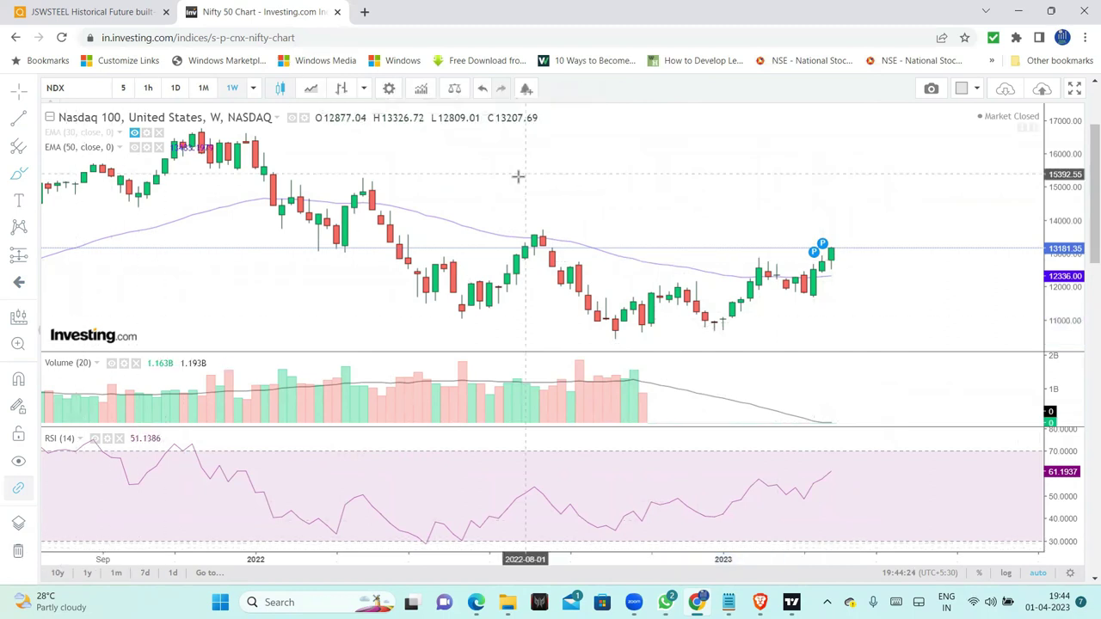
# Step: On the daily Nasdaq 100 chart, brush a short RSI decline and a support curve at about 12,000, and remove all drawings
pyautogui.click(176, 88)
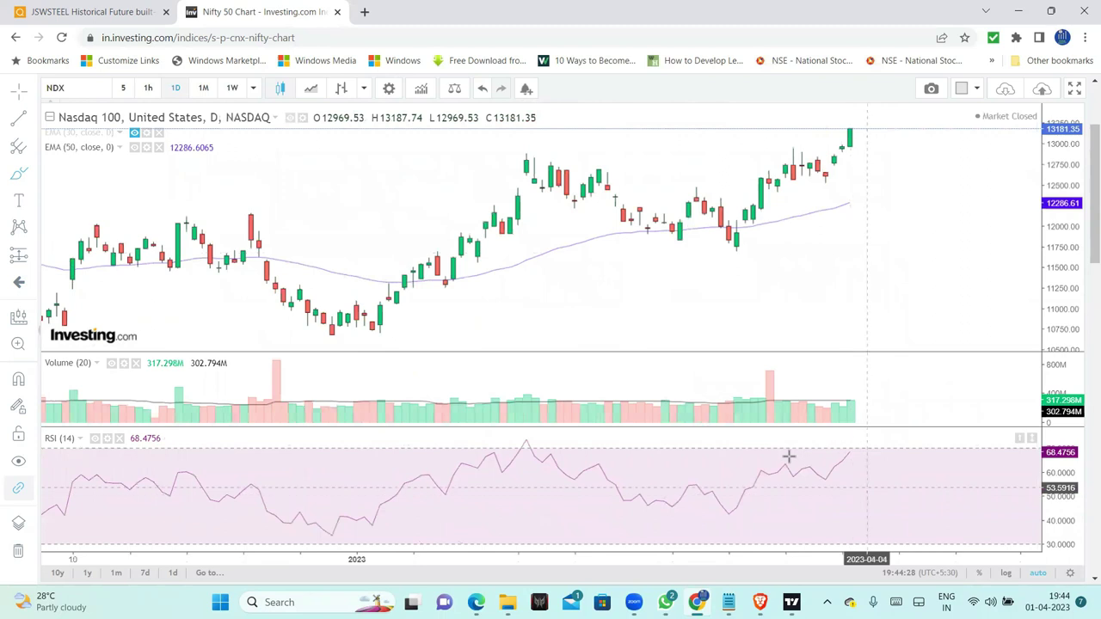
pyautogui.click(844, 448)
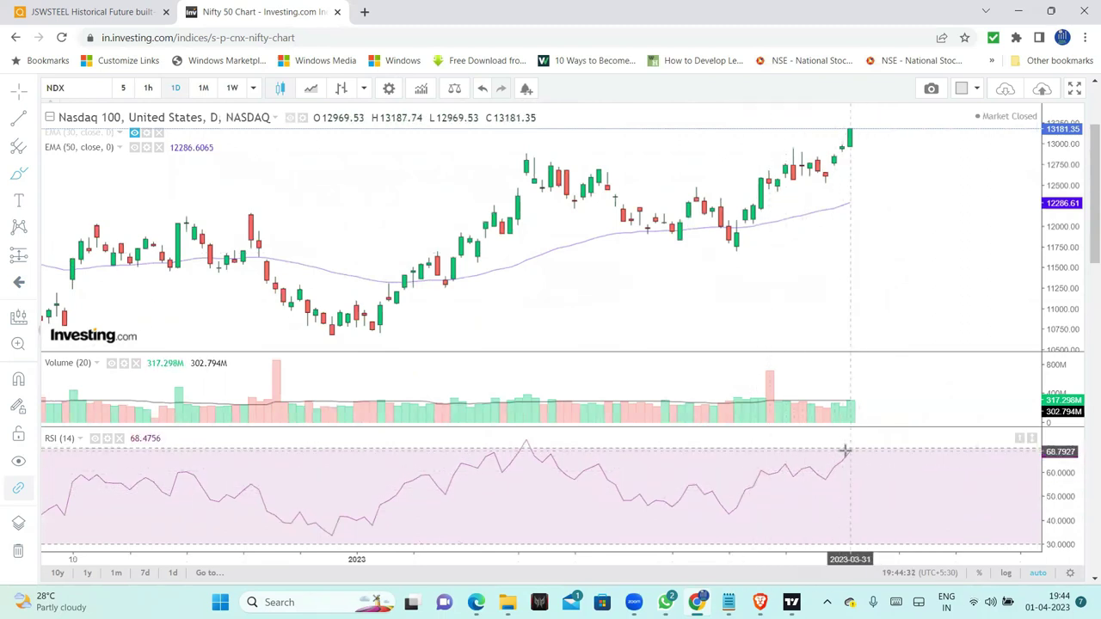
pyautogui.click(874, 459)
pyautogui.moveTo(716, 325); pyautogui.dragTo(783, 295)
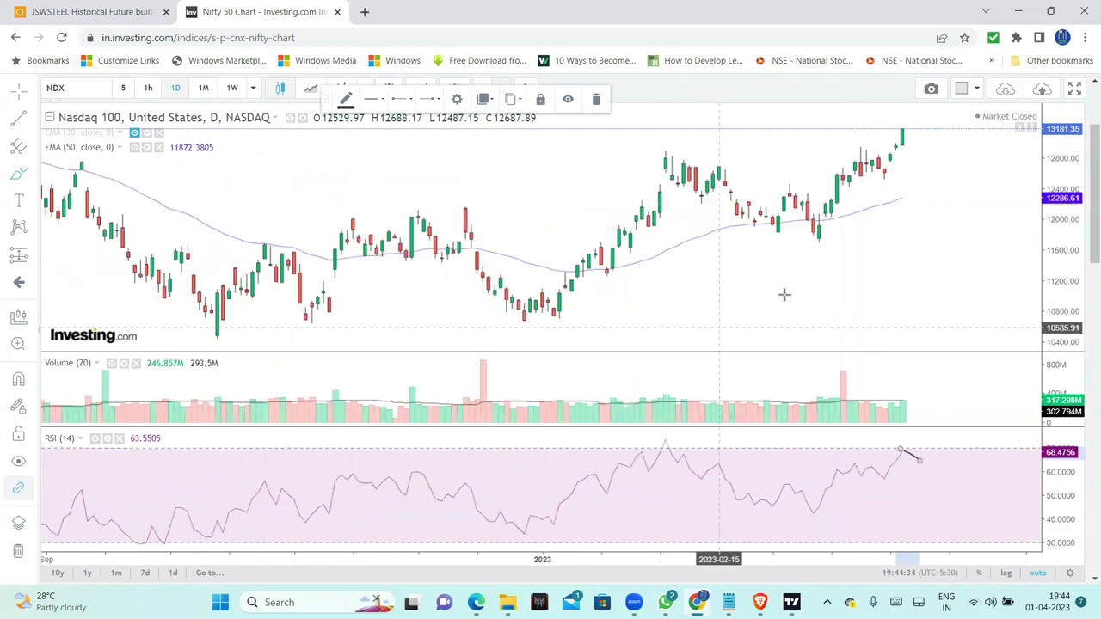
pyautogui.moveTo(906, 246)
pyautogui.mouseDown()
pyautogui.moveTo(928, 221)
pyautogui.moveTo(779, 244)
pyautogui.mouseUp()
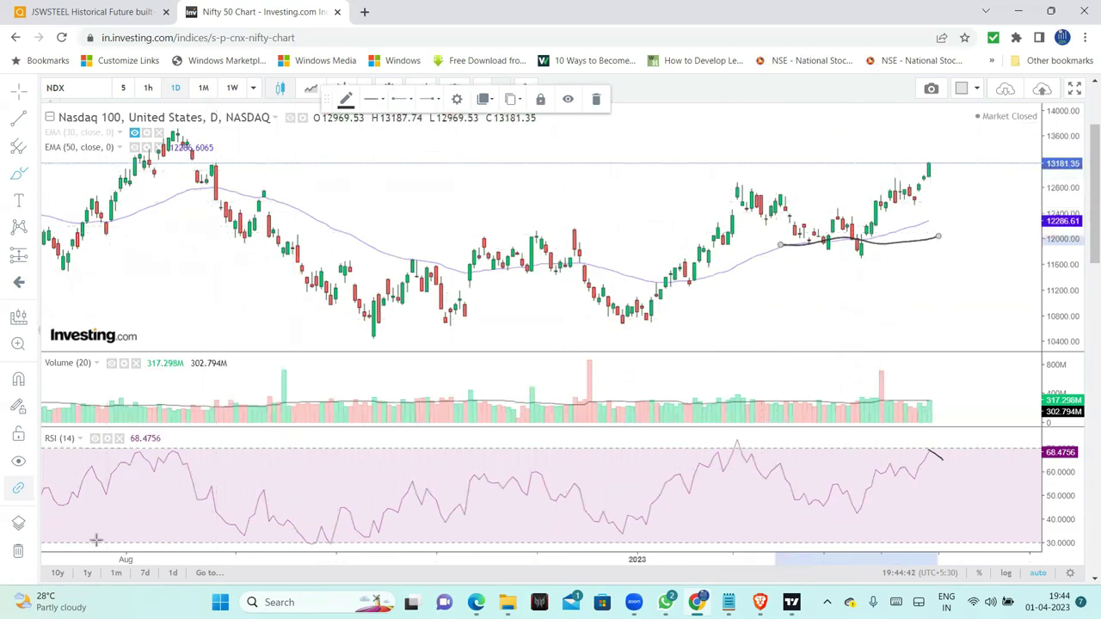
pyautogui.click(18, 550)
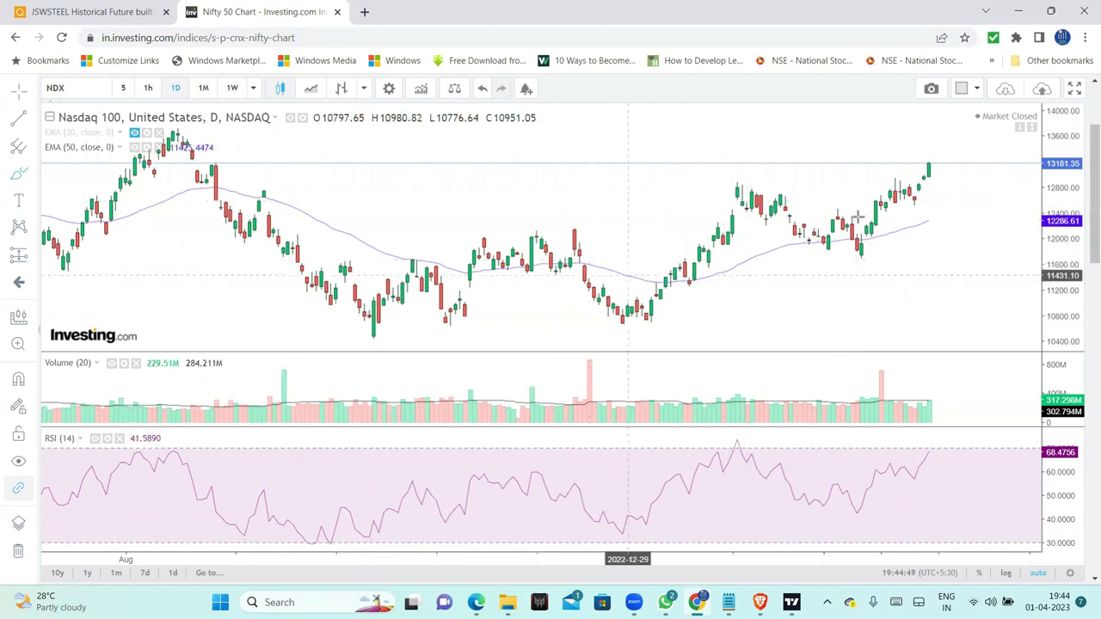
# Step: Load the Nifty IT index (NIFTYIT) from NSE into the daily chart
pyautogui.click(86, 86)
pyautogui.write('NIFTY IT')
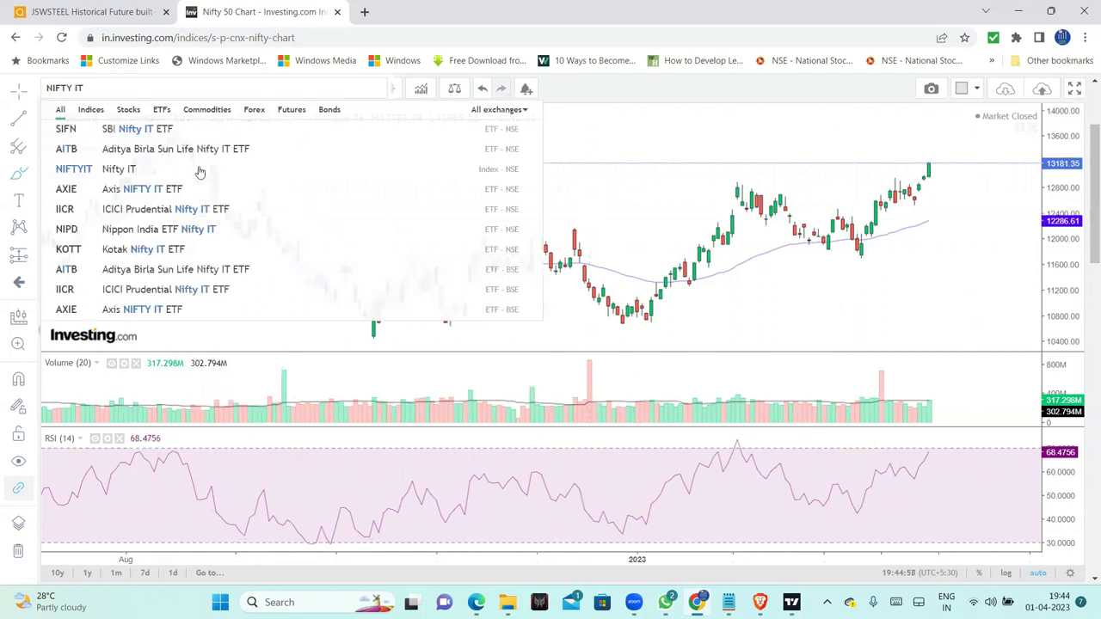
pyautogui.click(193, 170)
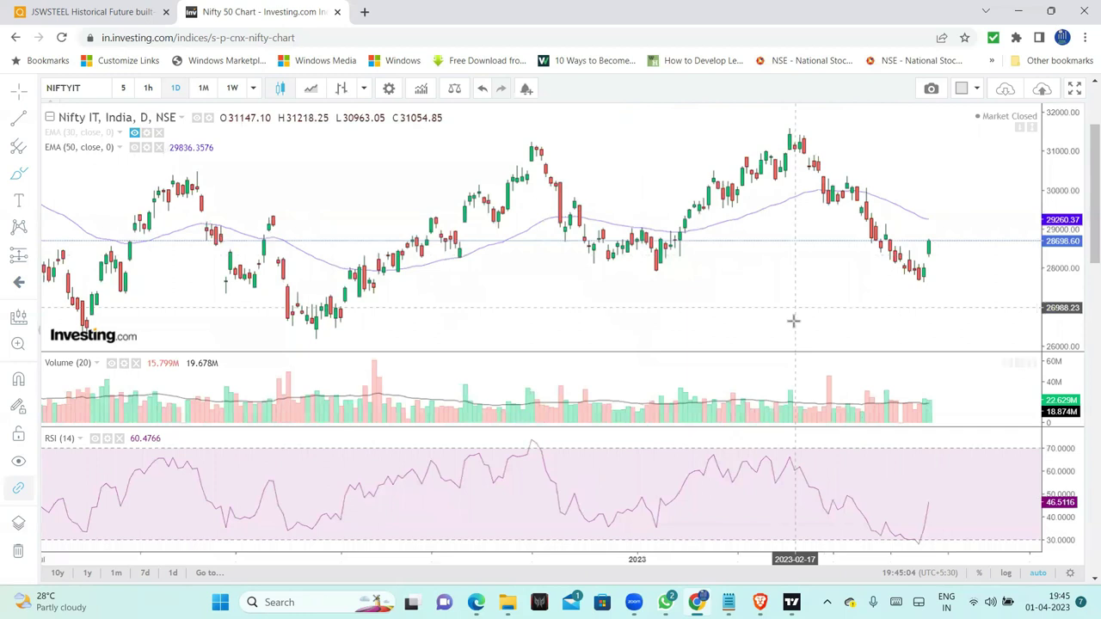
# Step: Draw a nearly horizontal support line at about 27,400 across the Nifty IT chart, extending past the latest candle
pyautogui.scroll(-2, 793, 321)
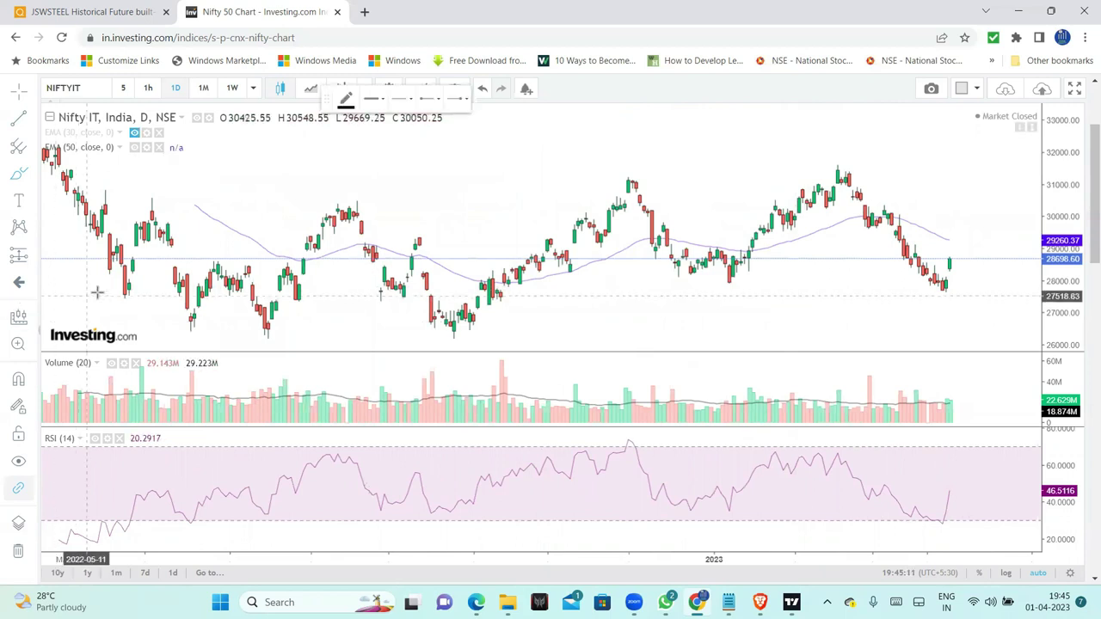
pyautogui.scroll(-2, 267, 315)
pyautogui.moveTo(268, 318); pyautogui.dragTo(970, 320)
pyautogui.click(994, 320)
pyautogui.scroll(2, 872, 216)
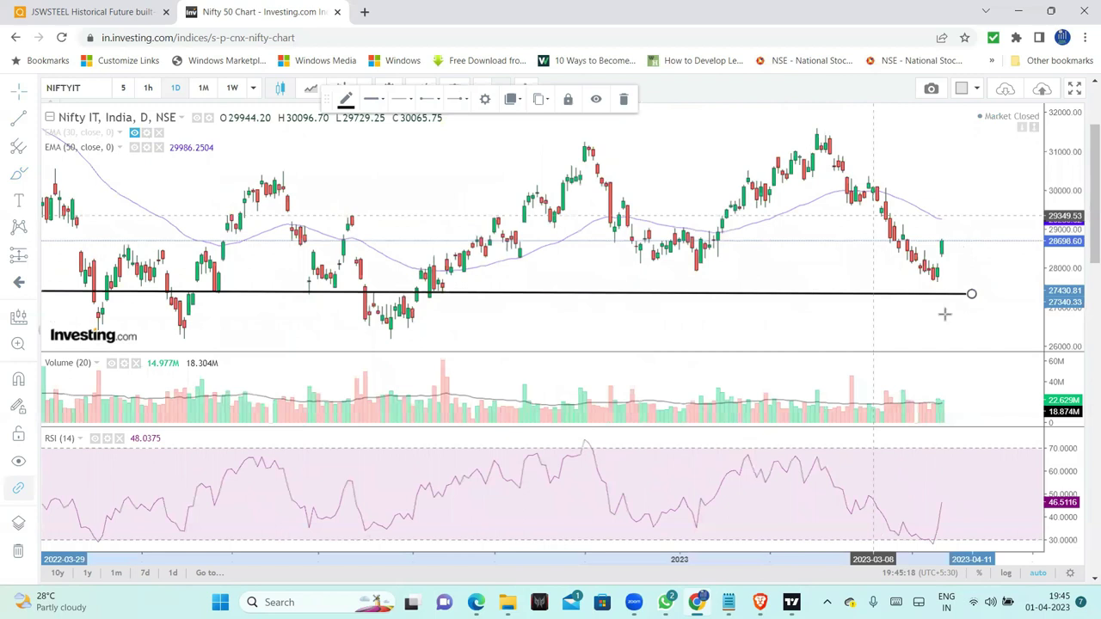
pyautogui.click(274, 274)
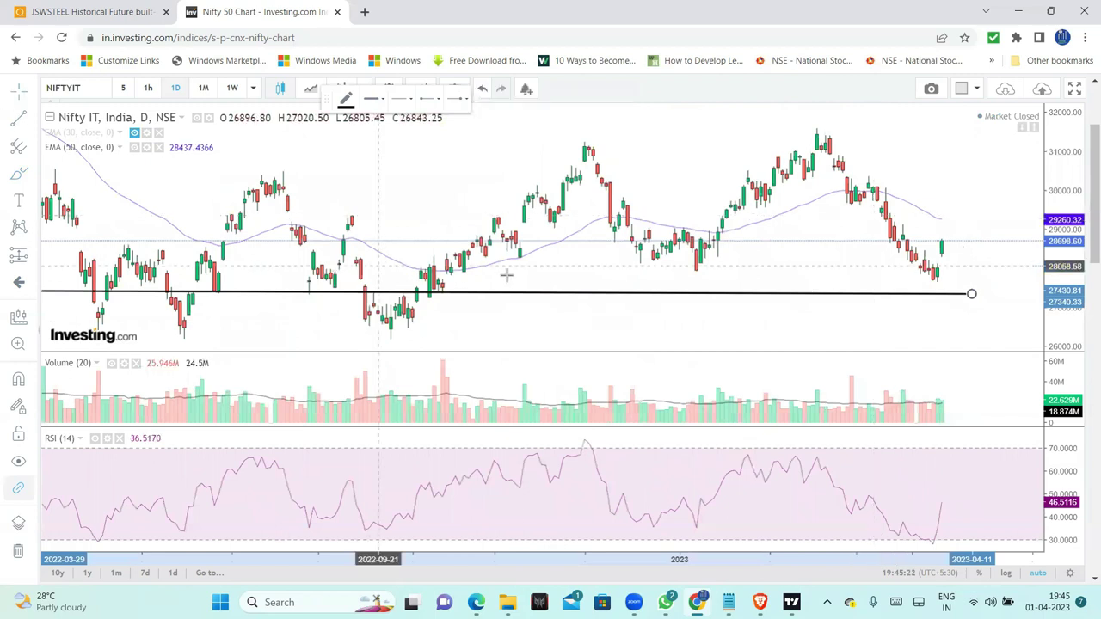
# Step: Draw a second nearly horizontal support line at about 27,900 from early November 2022 to mid-April 2023, past the latest candle
pyautogui.click(957, 273)
pyautogui.click(980, 273)
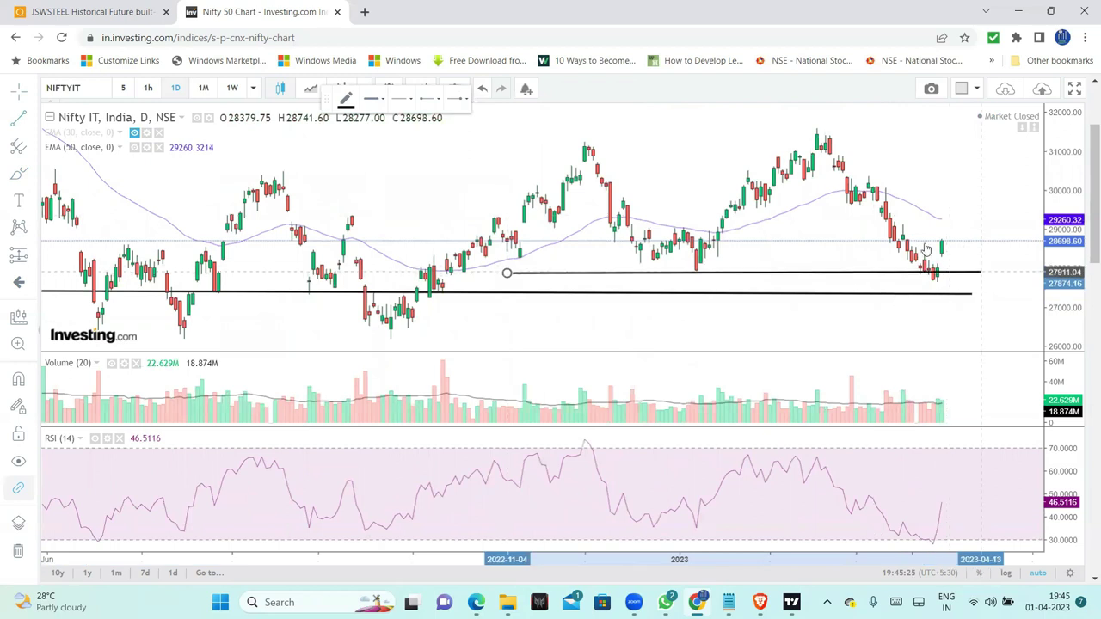
pyautogui.click(842, 275)
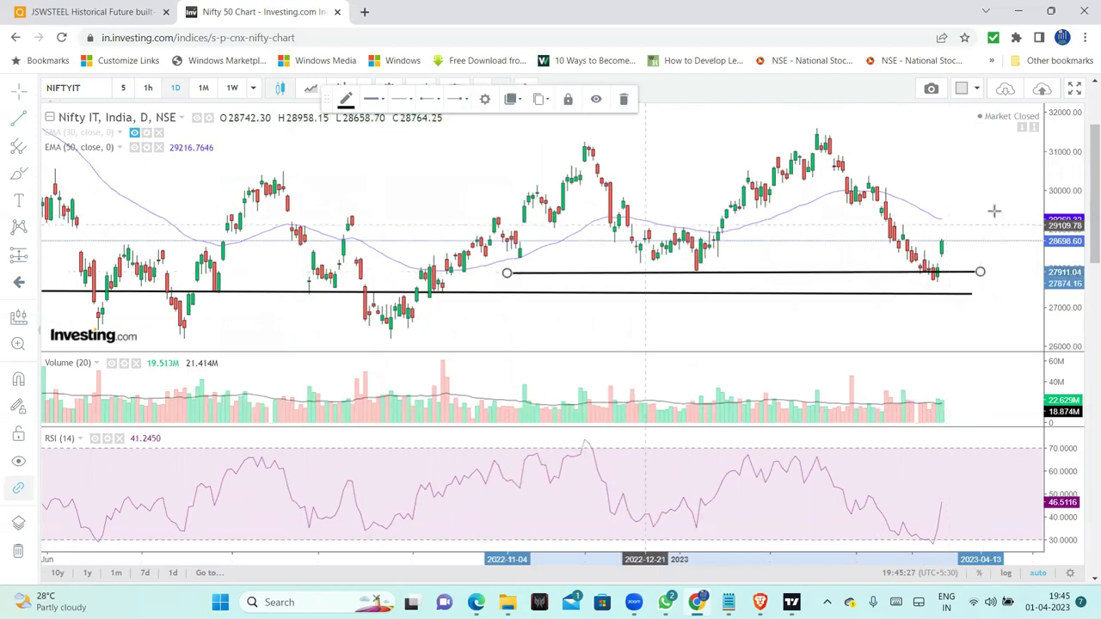
pyautogui.scroll(-3, 993, 211)
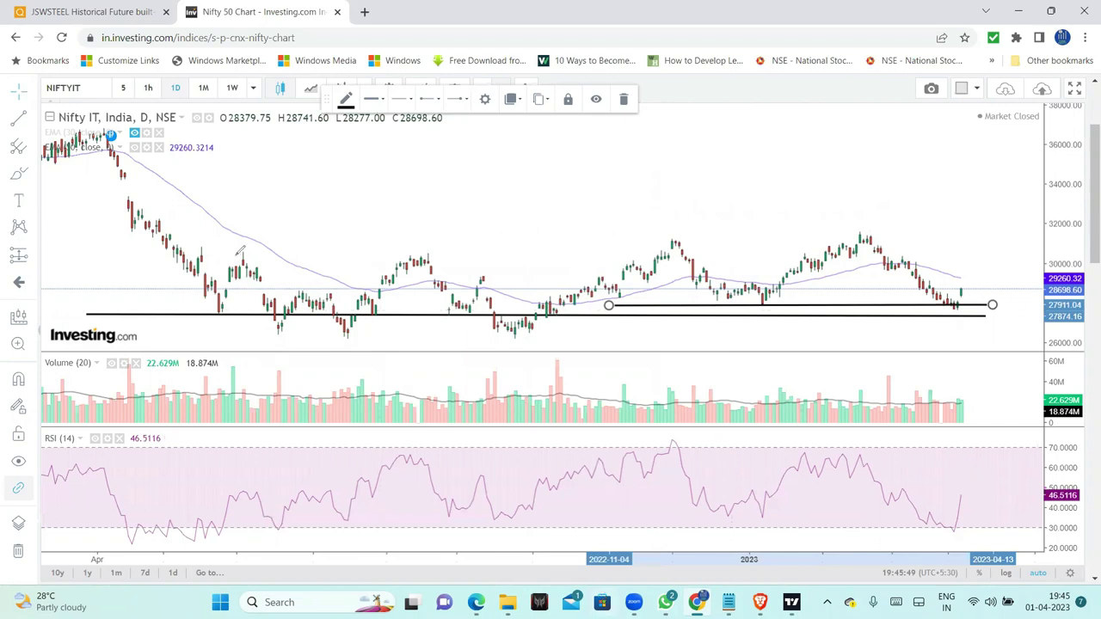
# Step: Circle the two recent Nifty IT peaks and mark a horizontal resistance level through them at about 31,100 as temporary annotations
pyautogui.moveTo(689, 253)
pyautogui.mouseDown()
pyautogui.moveTo(672, 239)
pyautogui.moveTo(695, 253)
pyautogui.mouseUp()
pyautogui.moveTo(854, 229); pyautogui.dragTo(857, 229)
pyautogui.moveTo(670, 242); pyautogui.dragTo(892, 241)
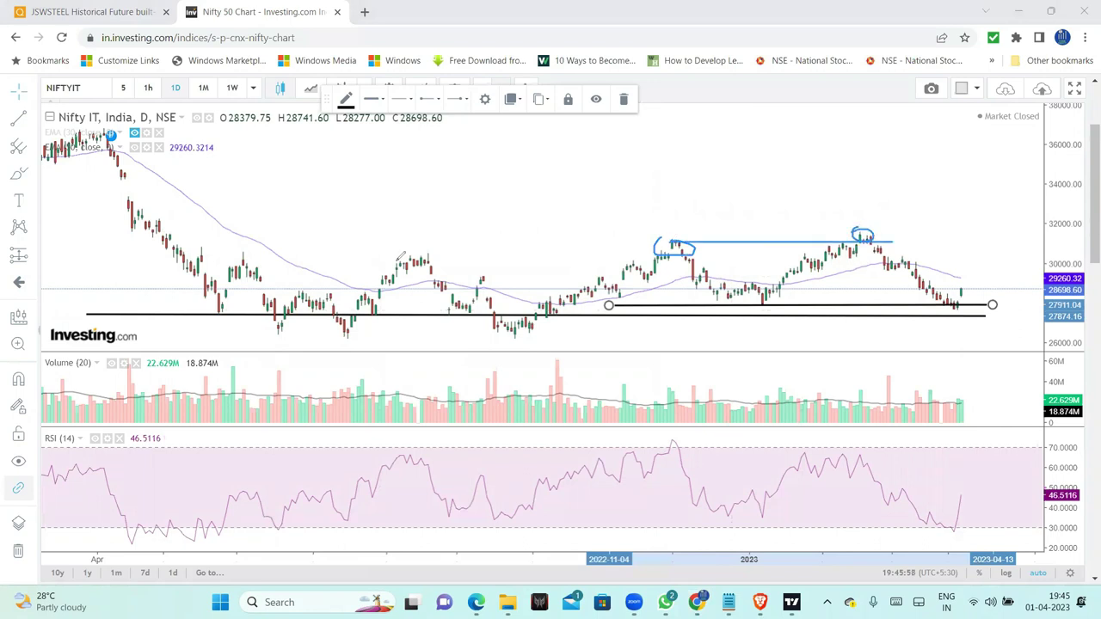
# Step: Mark the earlier peak level at about 30,300, the two declines and the broad support zone, and clear the annotations
pyautogui.moveTo(407, 257)
pyautogui.mouseDown()
pyautogui.moveTo(708, 256)
pyautogui.moveTo(760, 303)
pyautogui.mouseUp()
pyautogui.moveTo(921, 272); pyautogui.dragTo(965, 301)
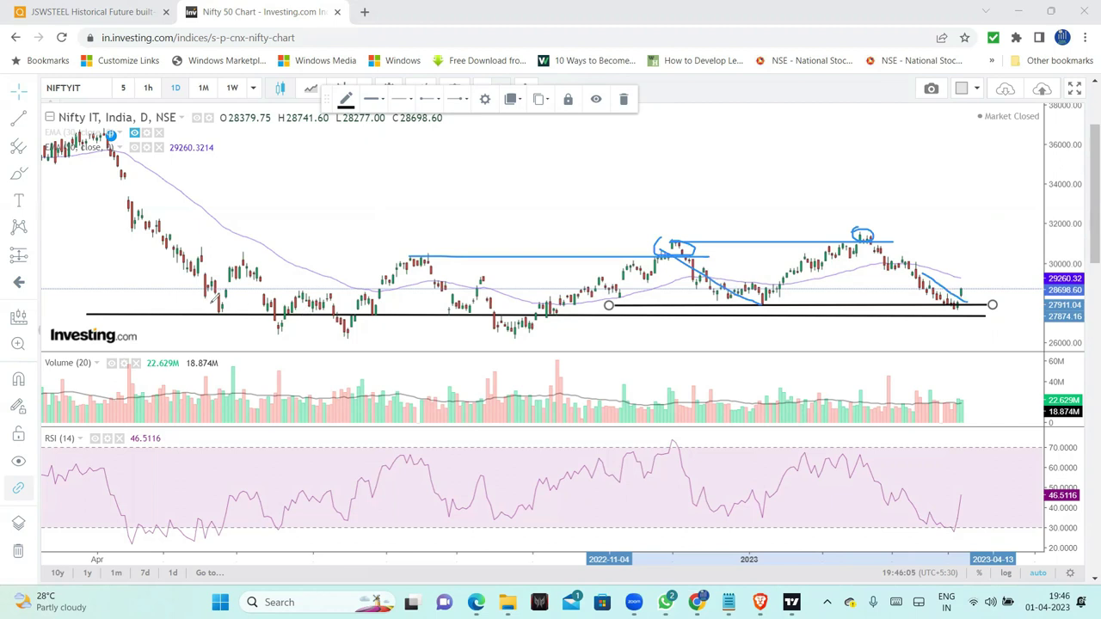
pyautogui.moveTo(215, 301)
pyautogui.mouseDown()
pyautogui.moveTo(982, 287)
pyautogui.moveTo(575, 318)
pyautogui.moveTo(216, 327)
pyautogui.mouseUp()
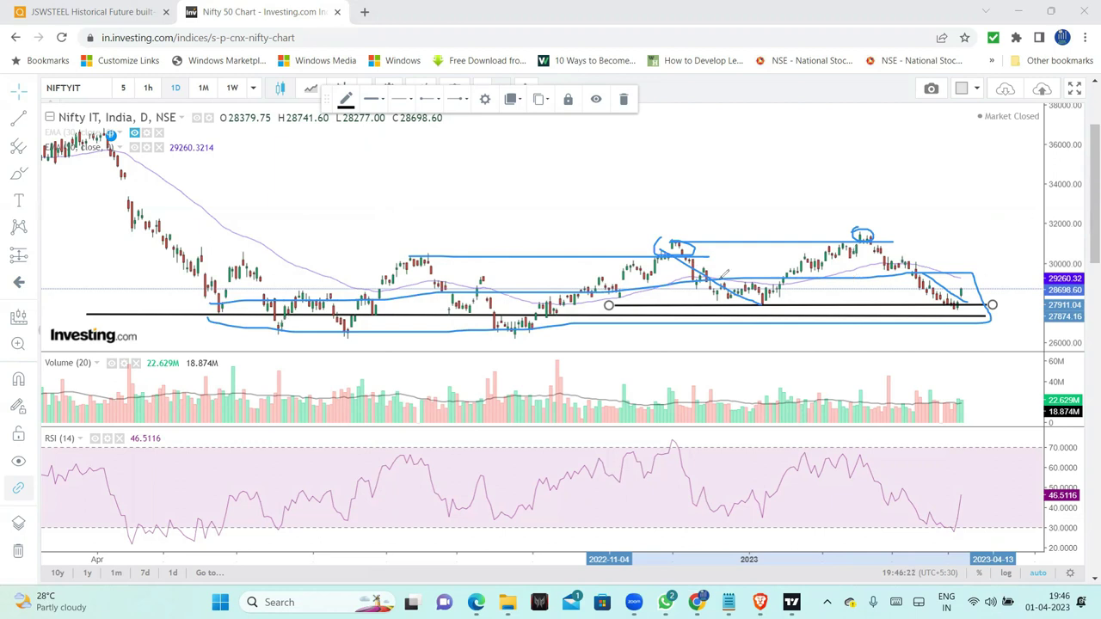
pyautogui.press('Escape')
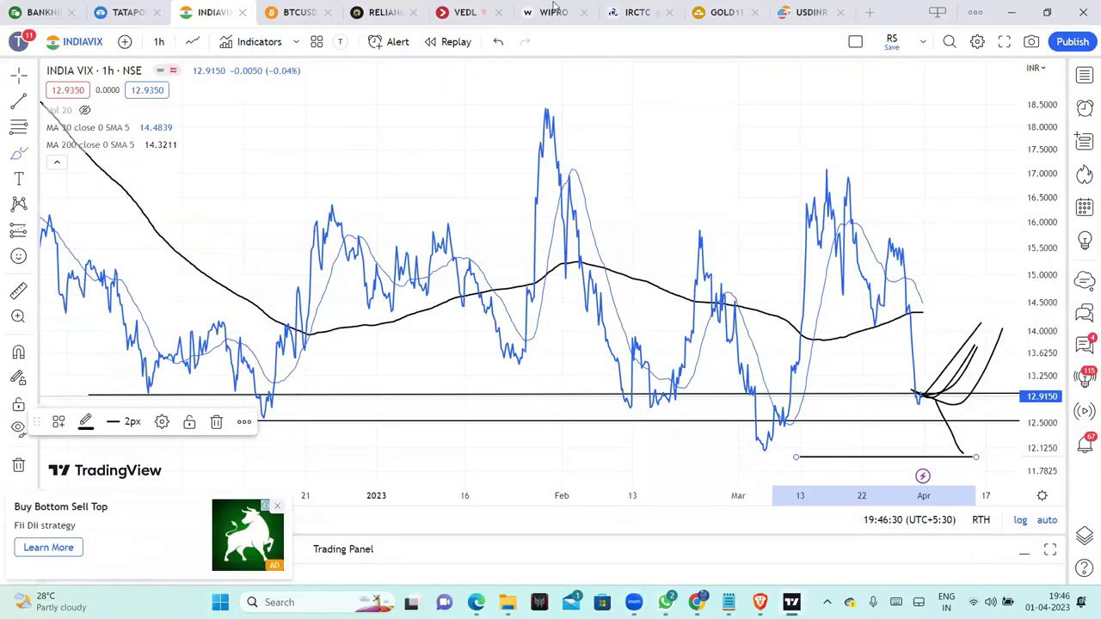
# Step: In TradingView, replace the Wipro chart with the Nifty IT index (CNXIT, NSE) and set the interval to 1 day
pyautogui.click(553, 12)
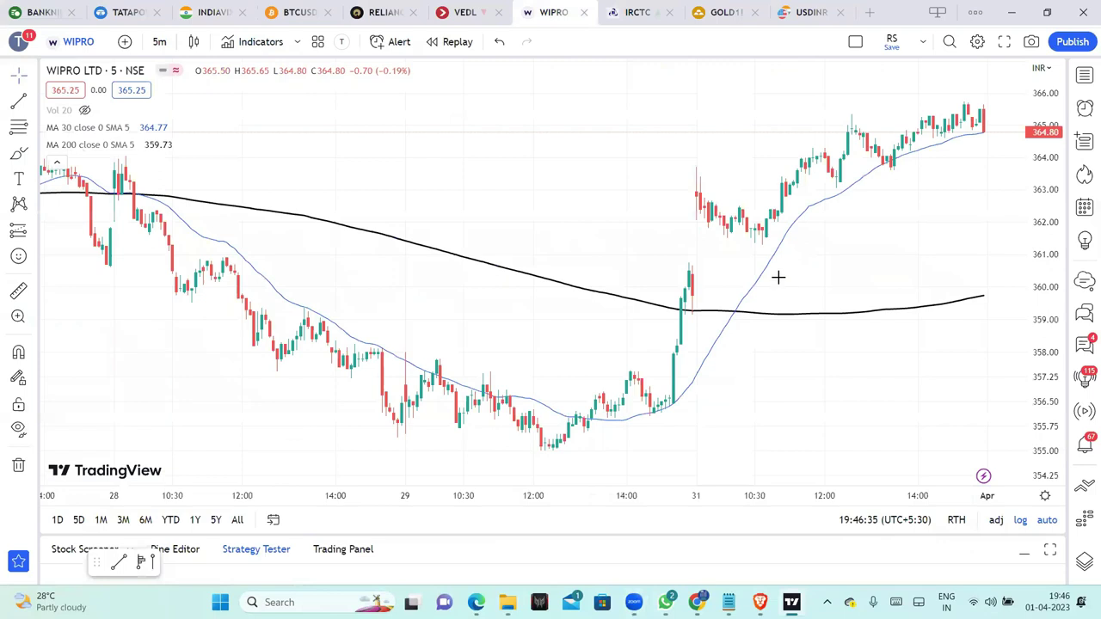
pyautogui.click(85, 50)
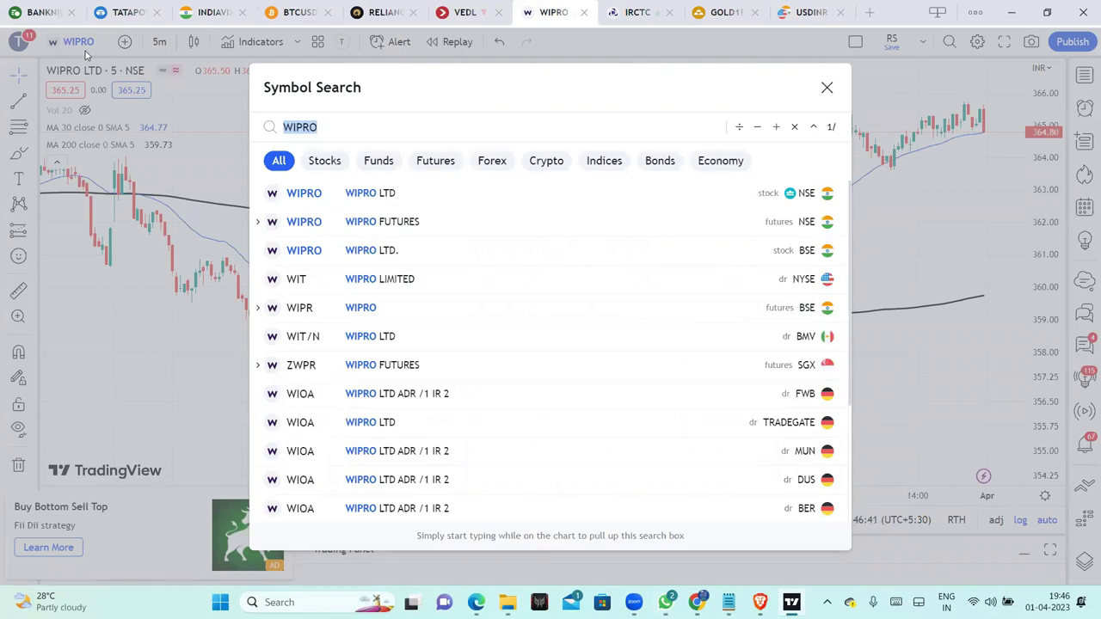
pyautogui.write('NIFTY')
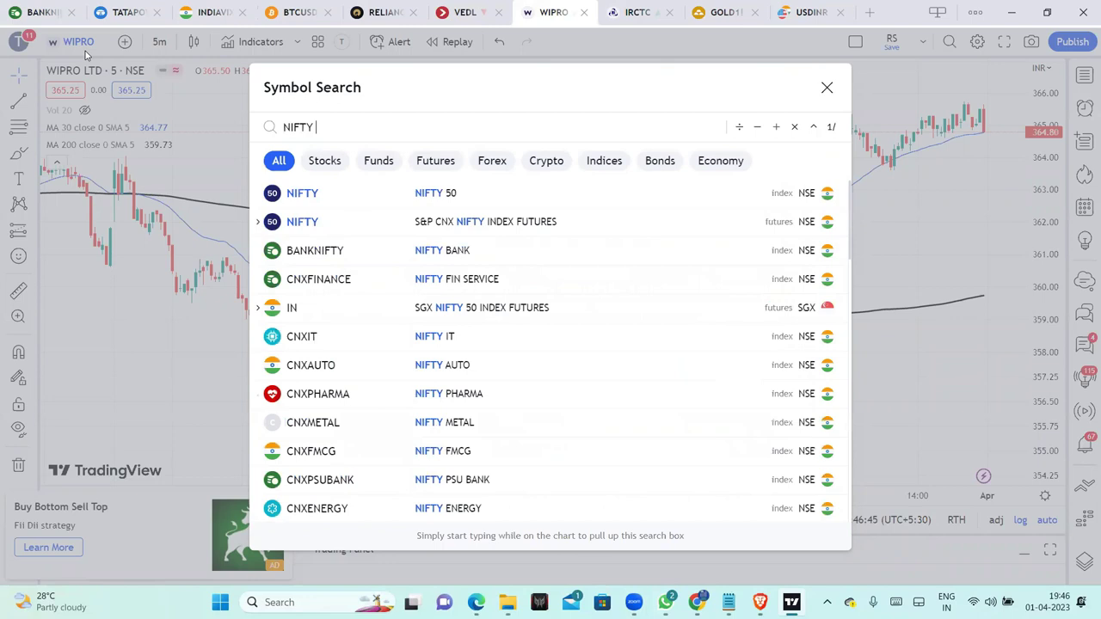
pyautogui.write(' IT')
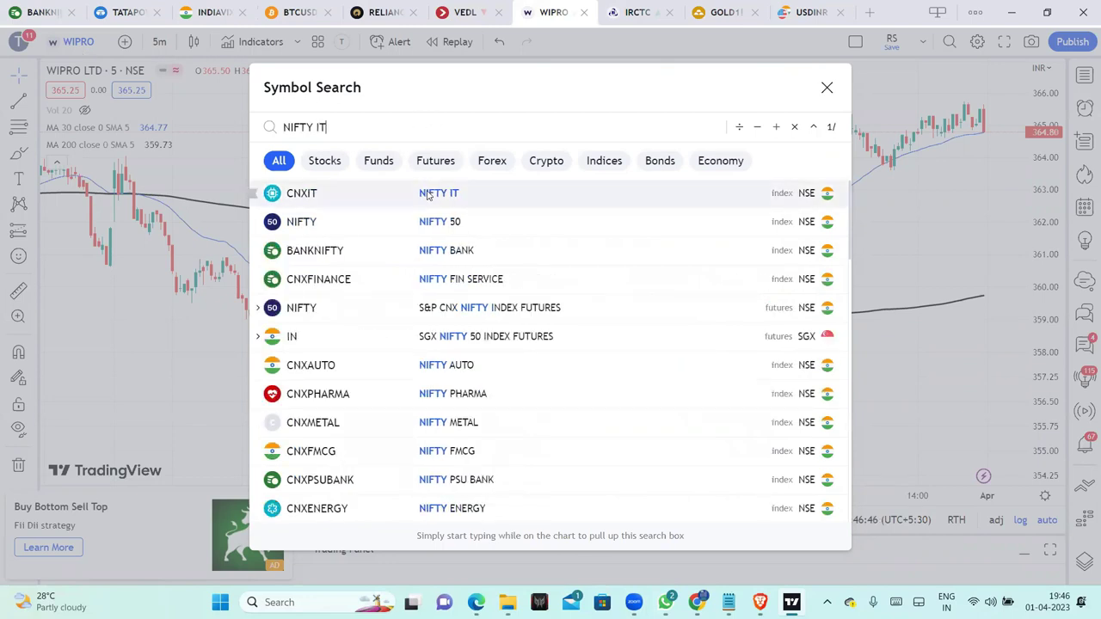
pyautogui.click(427, 195)
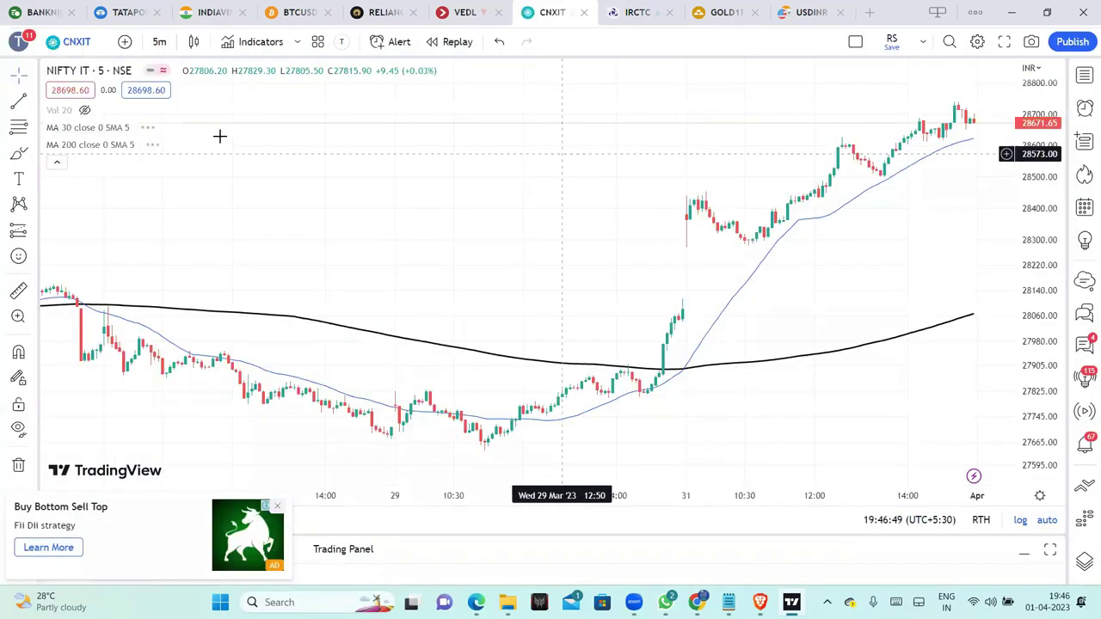
pyautogui.click(159, 41)
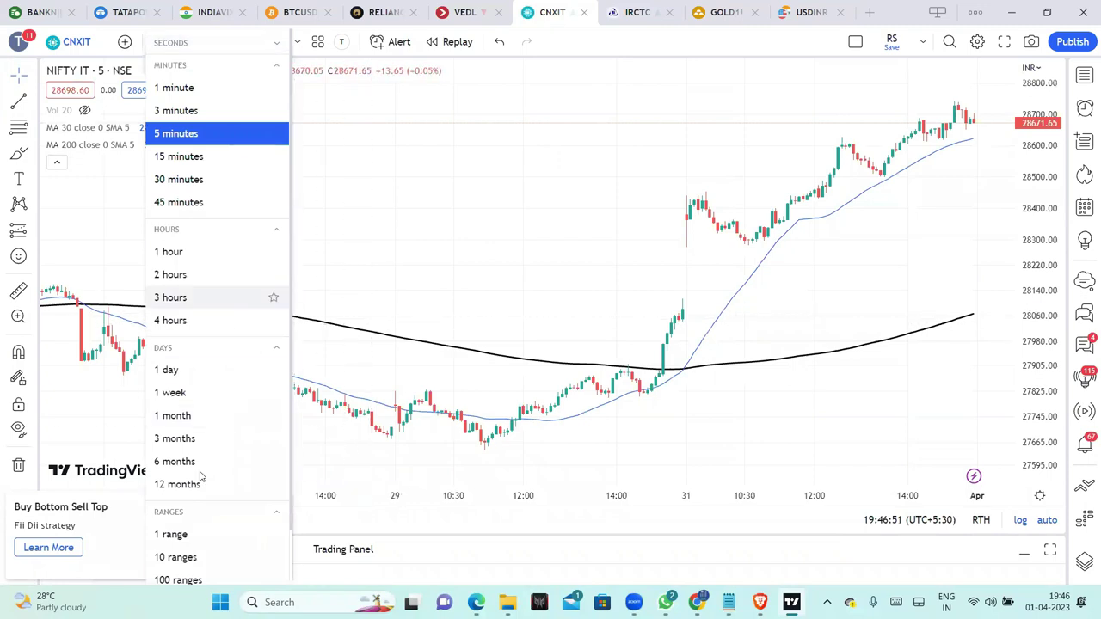
pyautogui.click(172, 371)
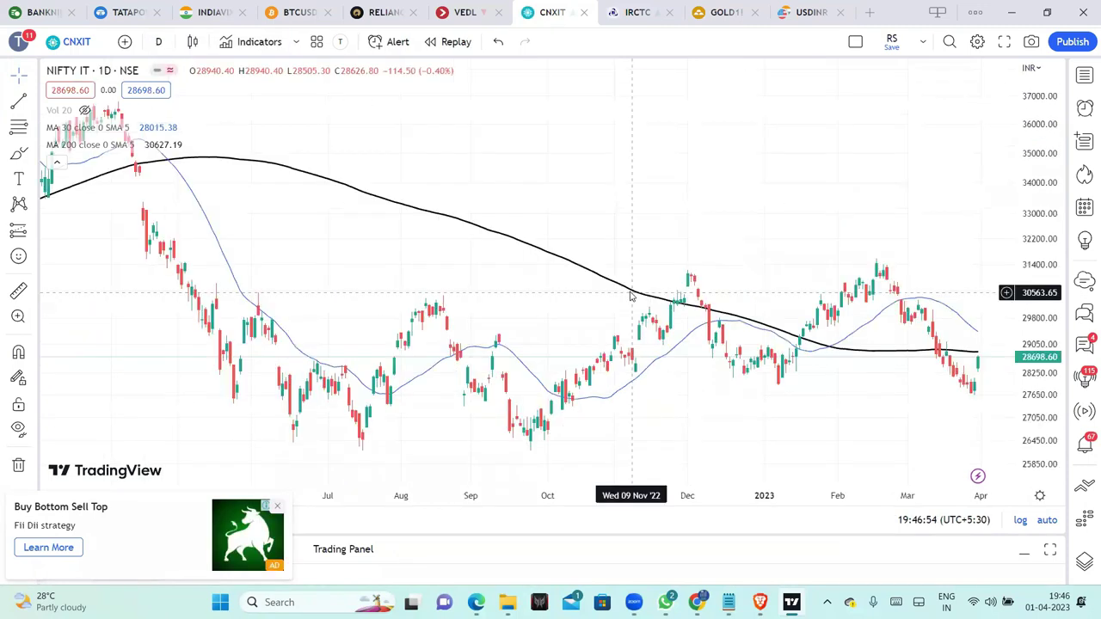
# Step: Load the relative-strength ratio CNXIT/NIFTY and set the chart interval to 1 week
pyautogui.click(74, 42)
pyautogui.click(342, 127)
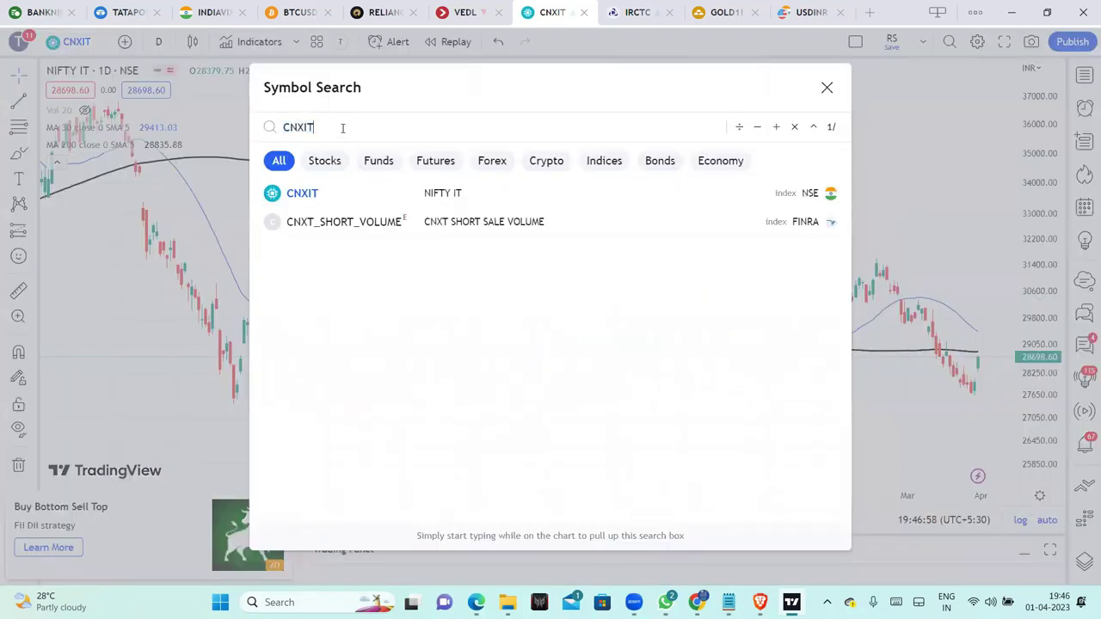
pyautogui.write('/NIFTY')
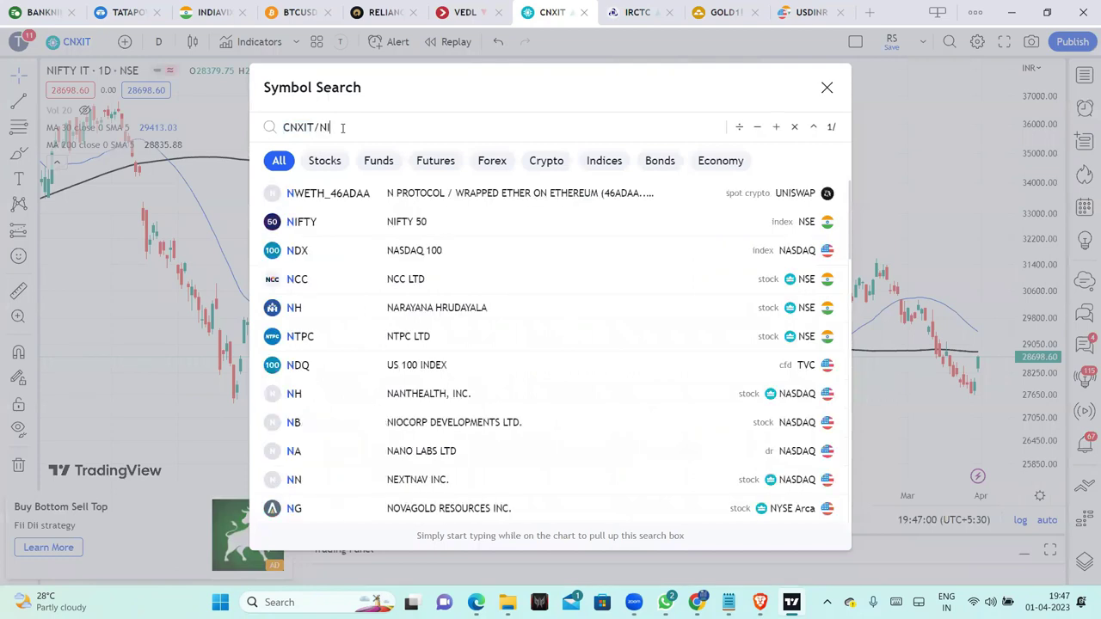
pyautogui.click(413, 196)
pyautogui.press('Return')
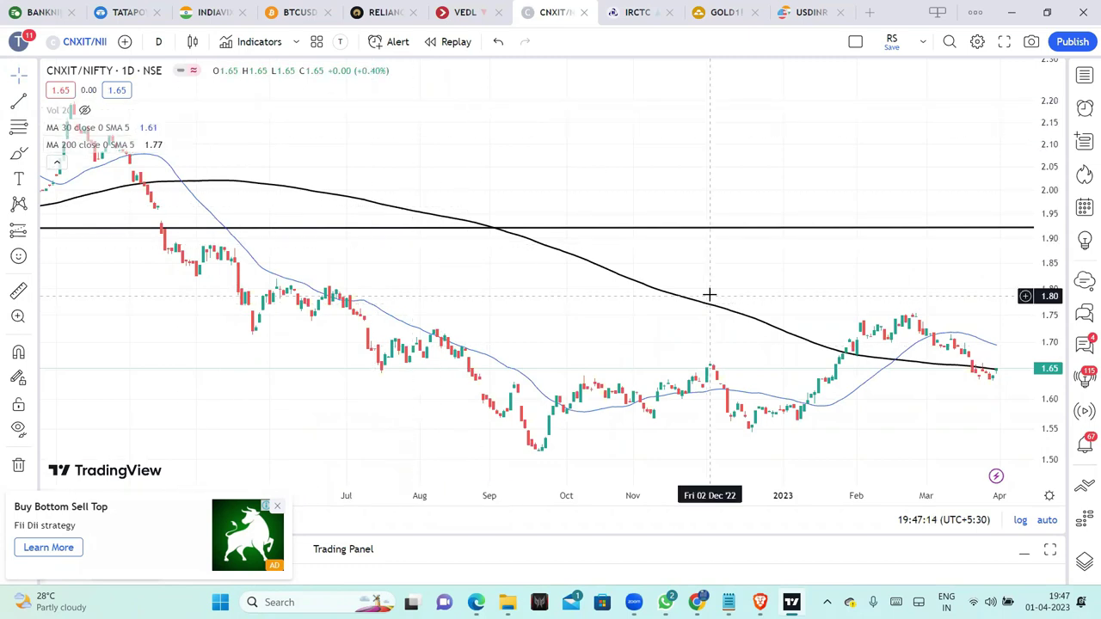
pyautogui.click(158, 42)
pyautogui.click(179, 397)
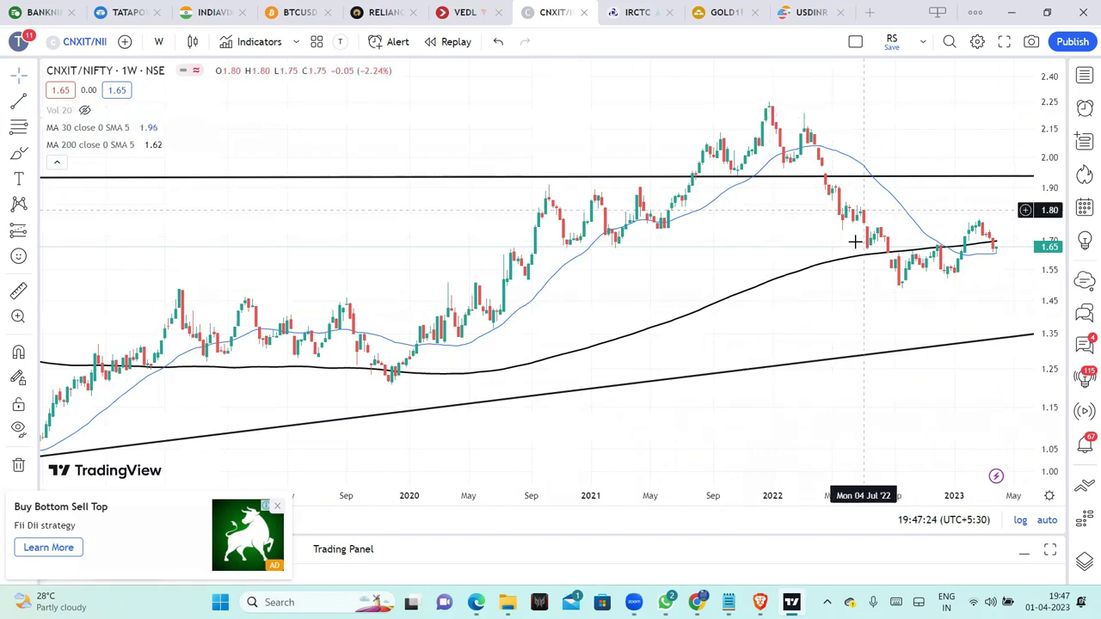
# Step: Brush a rising support curve beneath the ratio's lows since September 2022, plus small rounded bottoms under the January and March 2023 lows
pyautogui.scroll(3, 854, 241)
pyautogui.scroll(2, 854, 241)
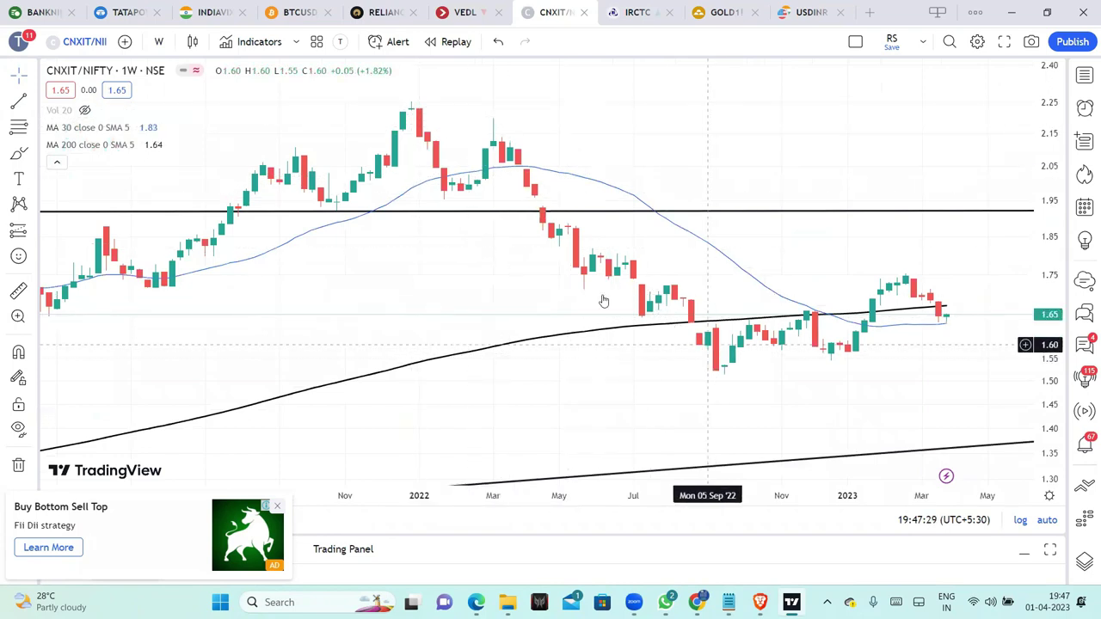
pyautogui.scroll(1, 908, 373)
pyautogui.scroll(1, 912, 410)
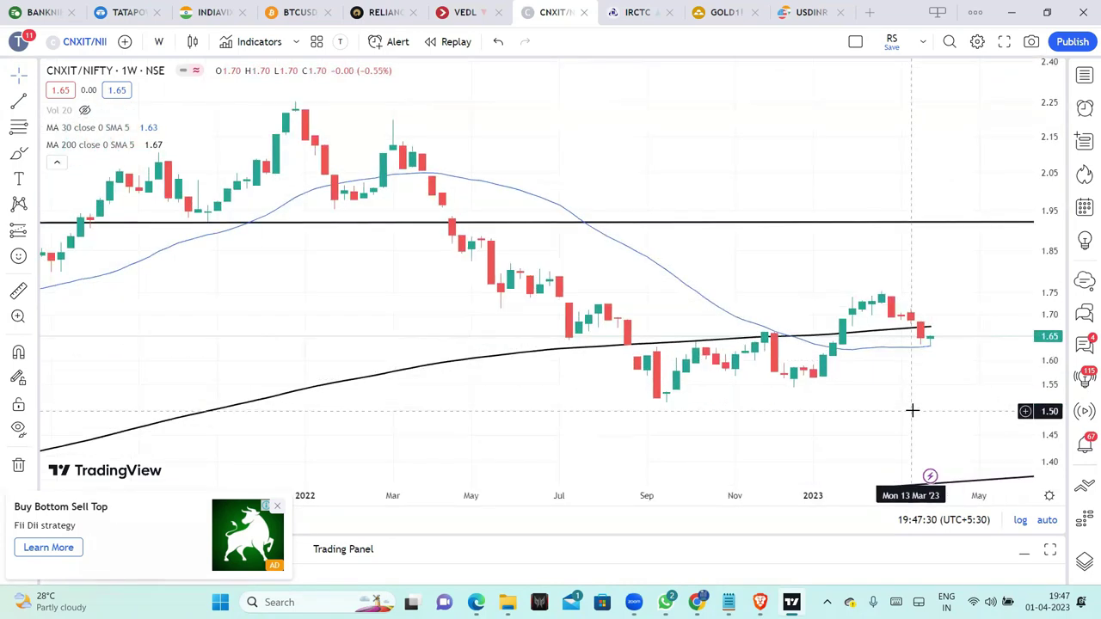
pyautogui.scroll(-1, 913, 411)
pyautogui.click(18, 155)
pyautogui.moveTo(723, 366); pyautogui.dragTo(910, 343)
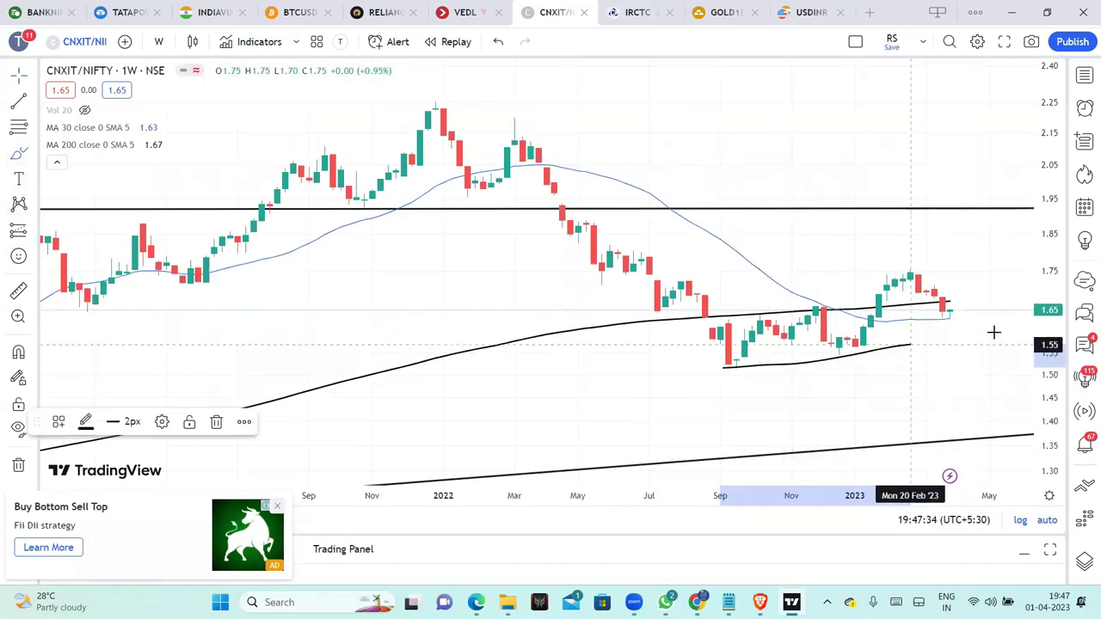
pyautogui.moveTo(993, 332); pyautogui.dragTo(997, 334)
pyautogui.moveTo(816, 348)
pyautogui.mouseDown()
pyautogui.moveTo(838, 353)
pyautogui.moveTo(975, 311)
pyautogui.mouseUp()
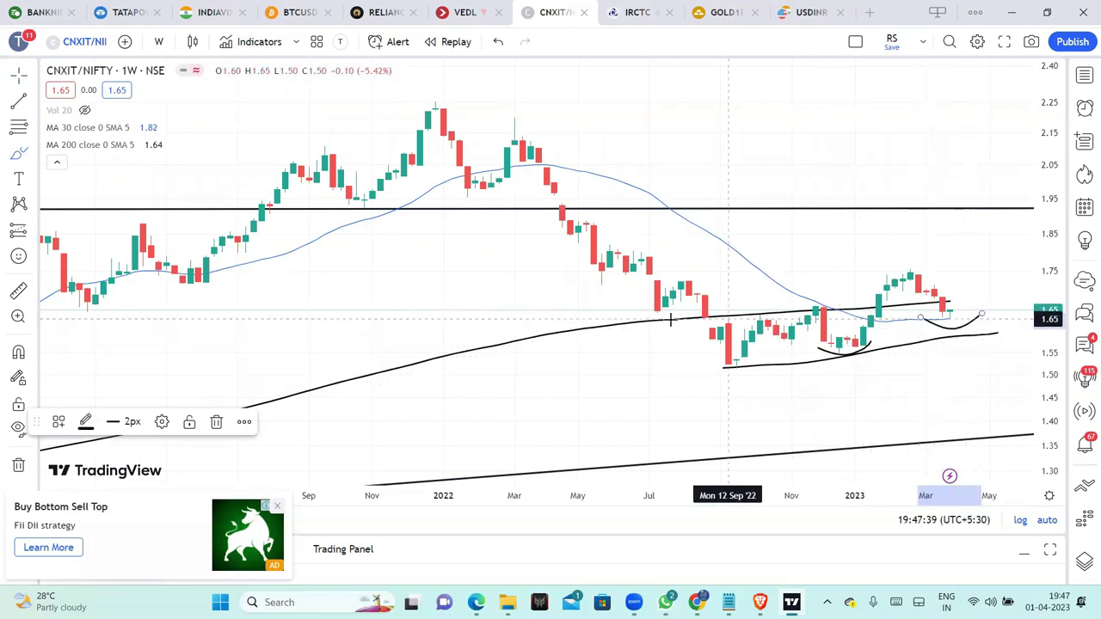
# Step: Brush an upward projection from the latest ratio candle to about 1.90, and remove all drawings from the chart
pyautogui.moveTo(950, 308)
pyautogui.mouseDown()
pyautogui.moveTo(963, 253)
pyautogui.moveTo(1013, 215)
pyautogui.mouseUp()
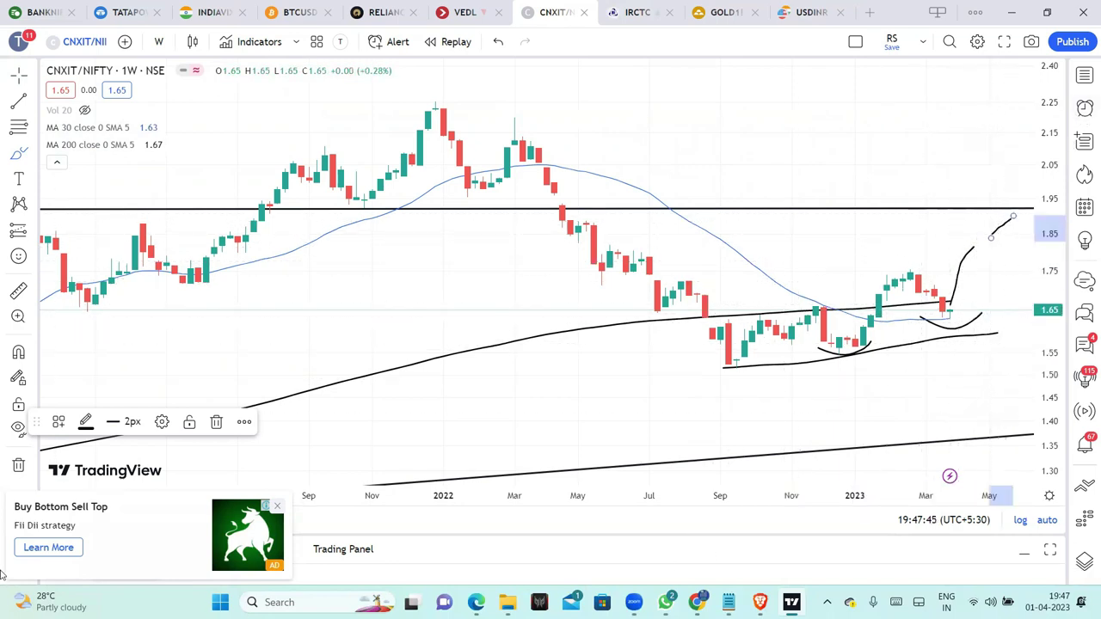
pyautogui.click(18, 464)
pyautogui.click(69, 456)
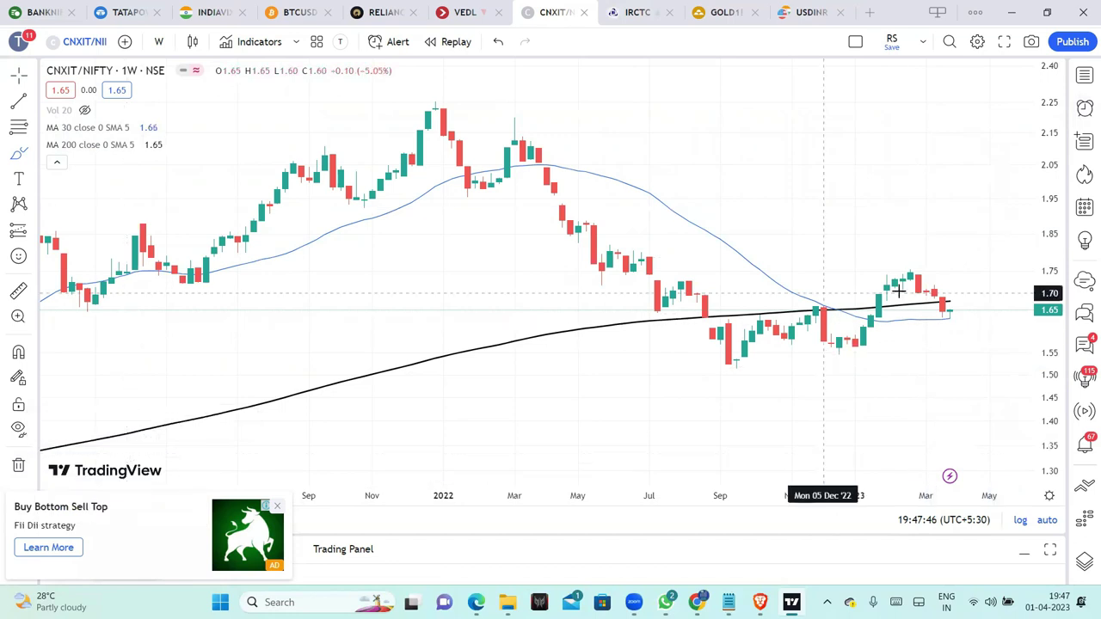
# Step: Review the weekly ratio, switch back to Investing.com and examine the daily Nifty IT chart against its two support lines
pyautogui.scroll(-5, 898, 290)
pyautogui.scroll(4, 842, 394)
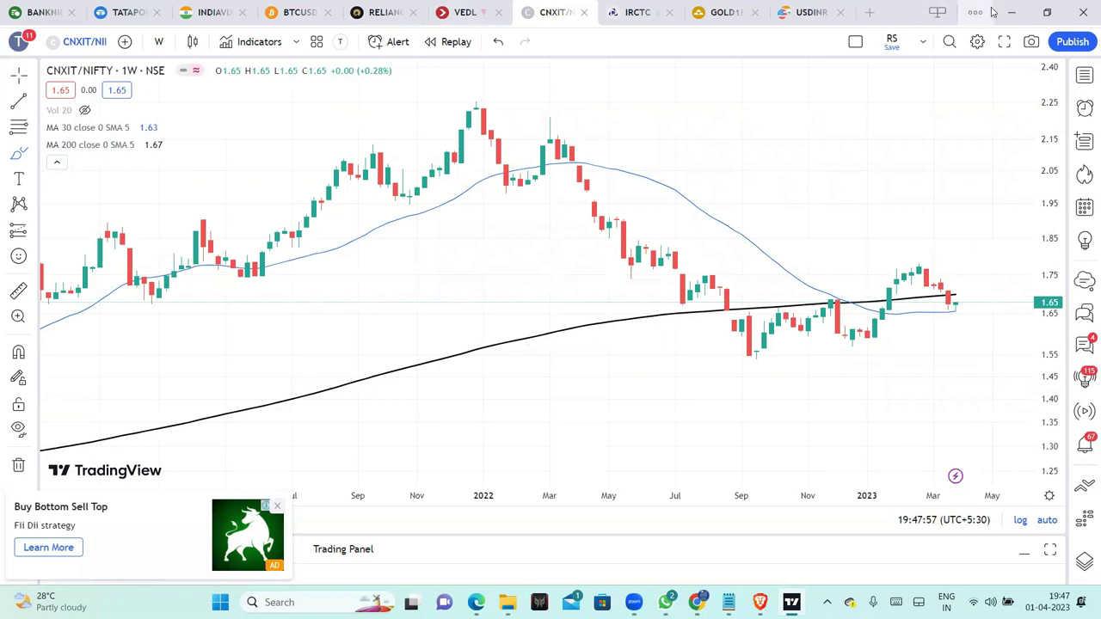
pyautogui.moveTo(998, 19); pyautogui.dragTo(800, 200)
pyautogui.click(769, 206)
pyautogui.scroll(3, 749, 209)
pyautogui.scroll(-3, 749, 211)
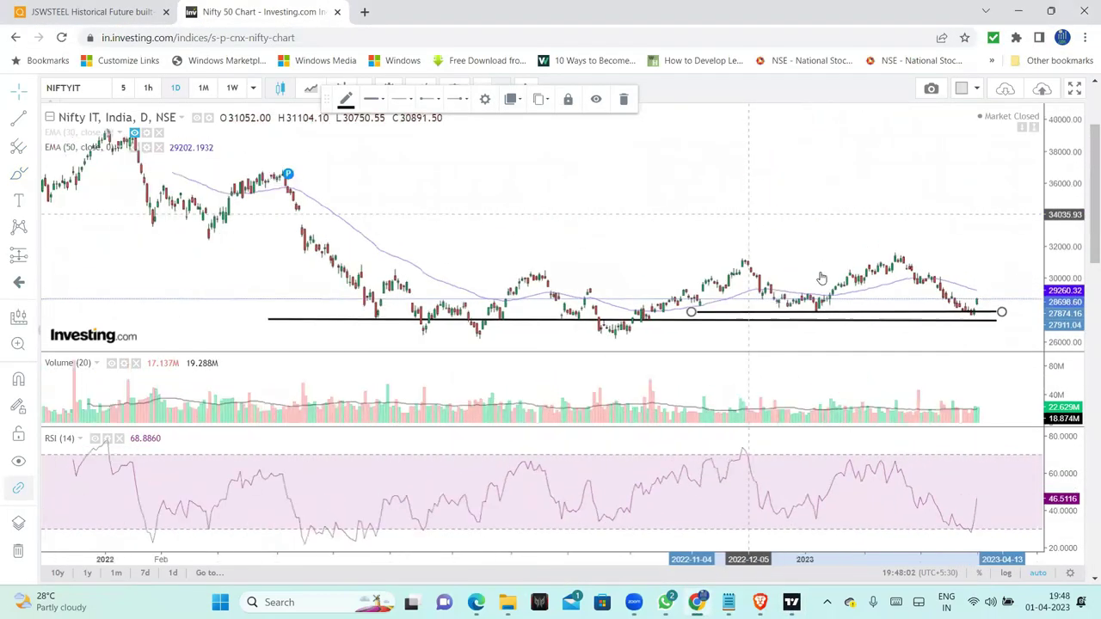
pyautogui.scroll(3, 743, 209)
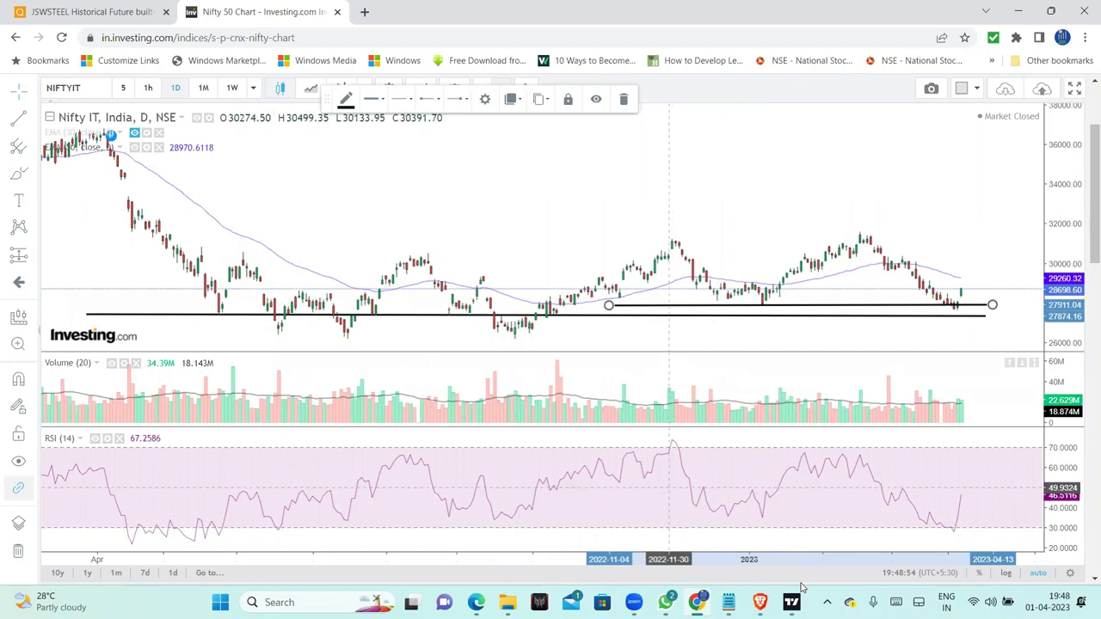
# Step: Return to TradingView, open the one-minute Reliance chart and examine the price jump at the 31 March opening
pyautogui.hotkey('alt', 'Tab')
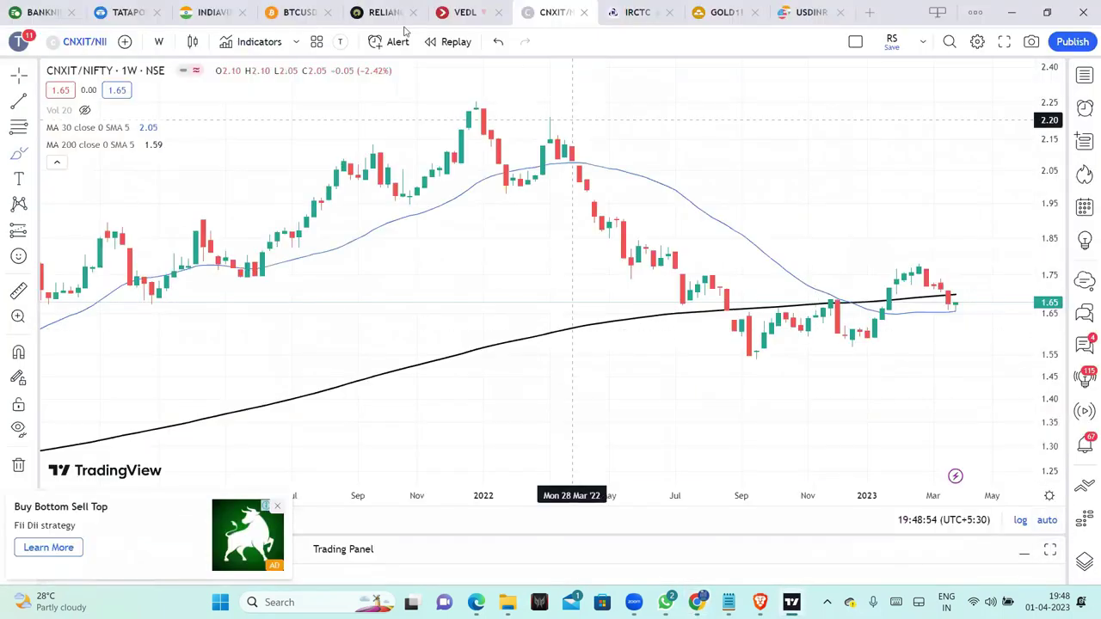
pyautogui.click(376, 24)
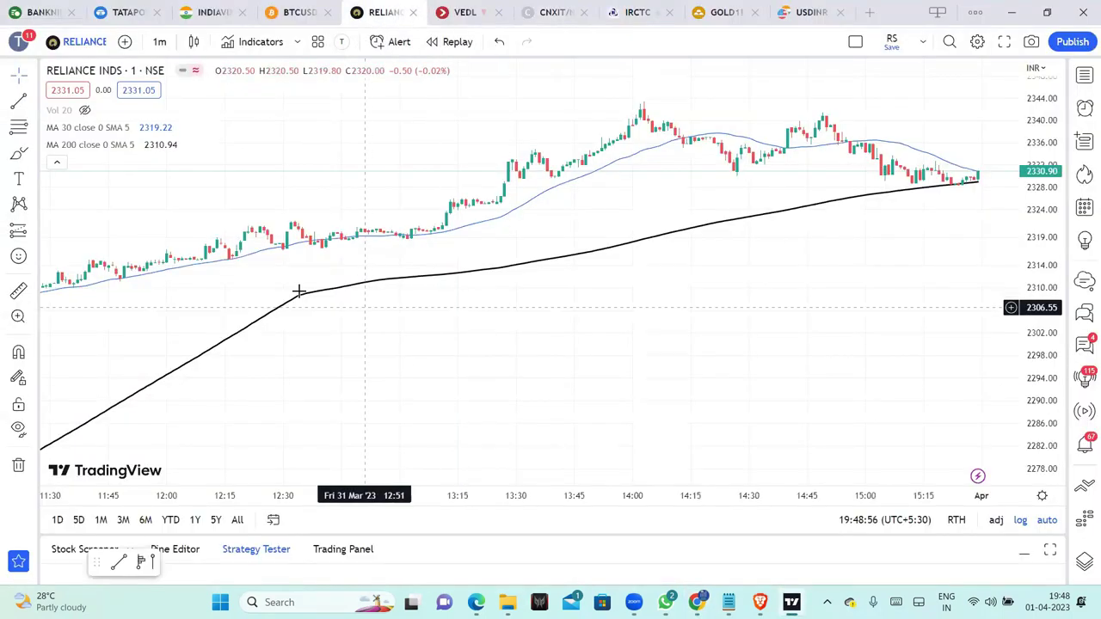
pyautogui.scroll(-5, 433, 336)
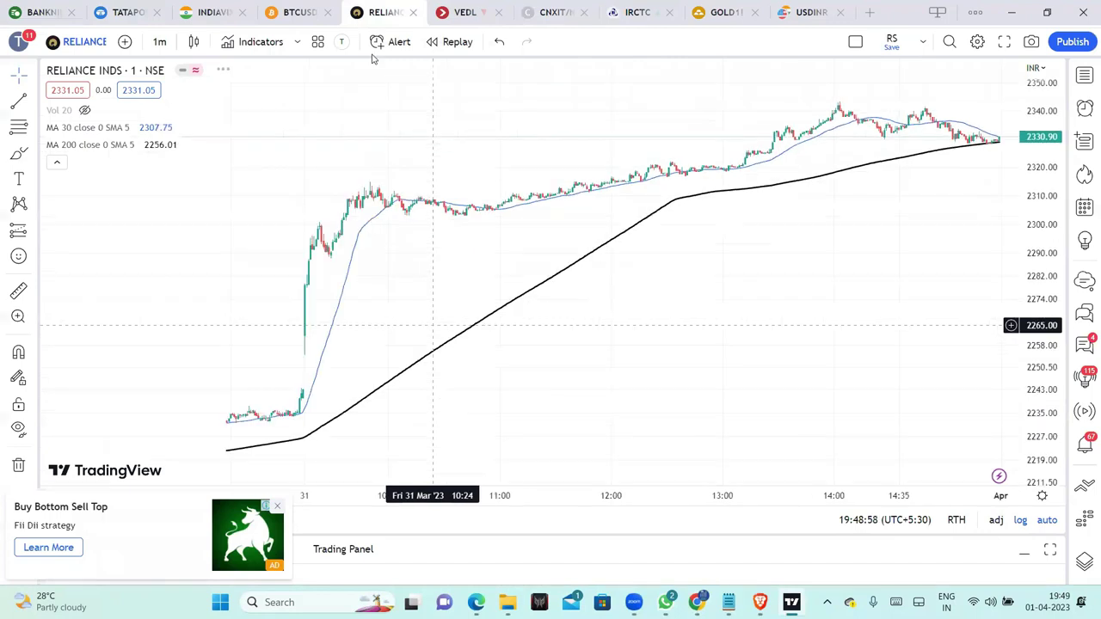
pyautogui.click(33, 77)
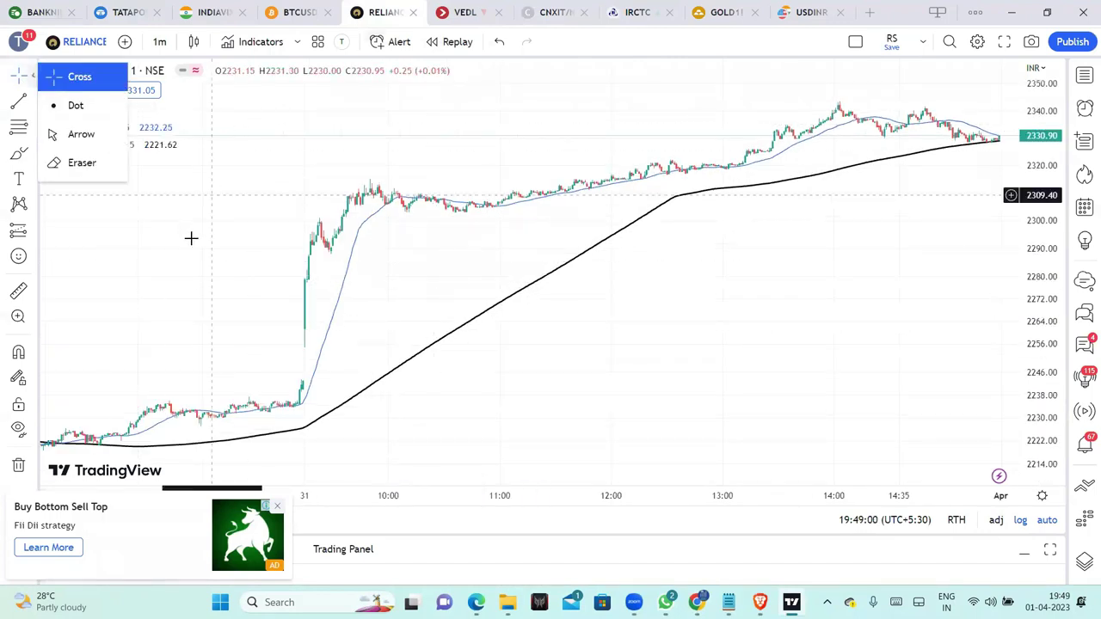
pyautogui.click(198, 218)
pyautogui.scroll(3, 310, 290)
pyautogui.hscroll(-5, 752, 290)
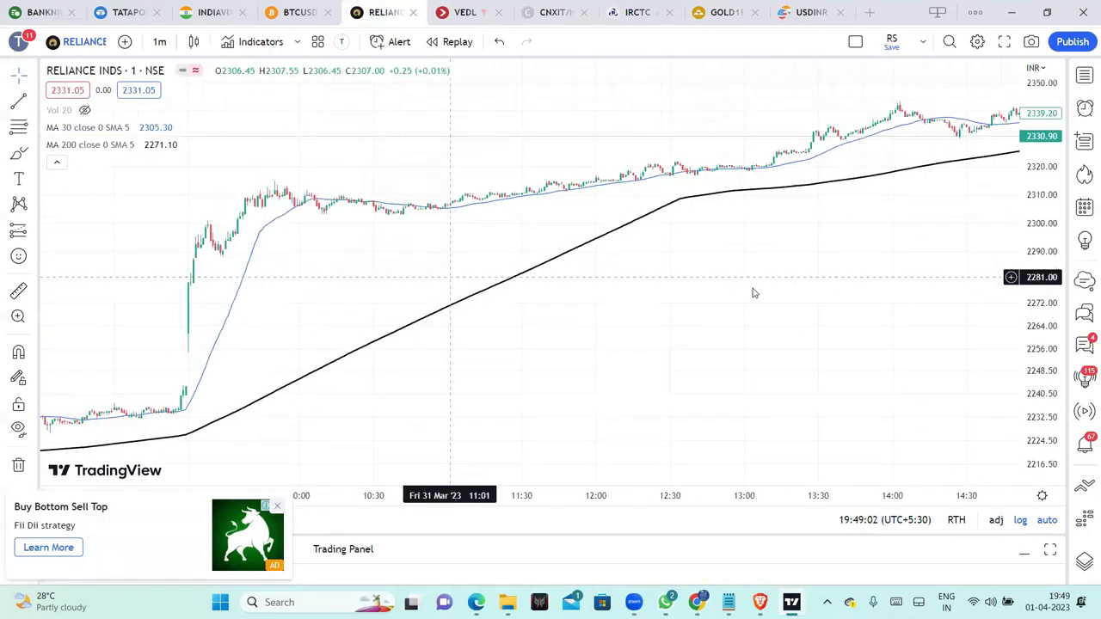
pyautogui.scroll(2, 479, 289)
pyautogui.hscroll(2, 764, 290)
pyautogui.hscroll(-5, 705, 304)
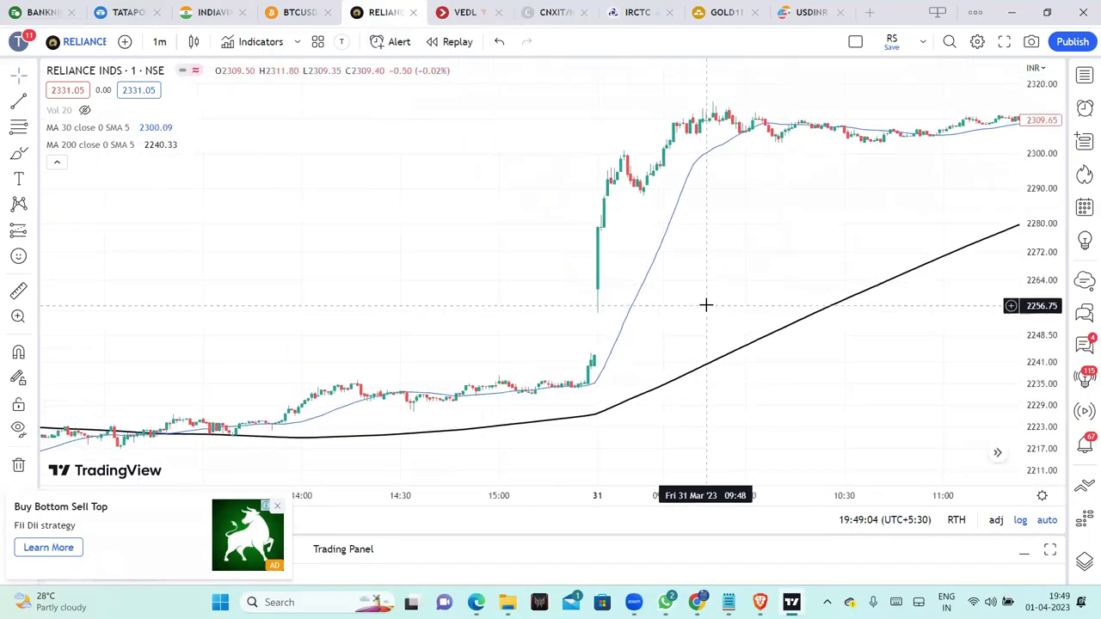
pyautogui.scroll(3, 619, 272)
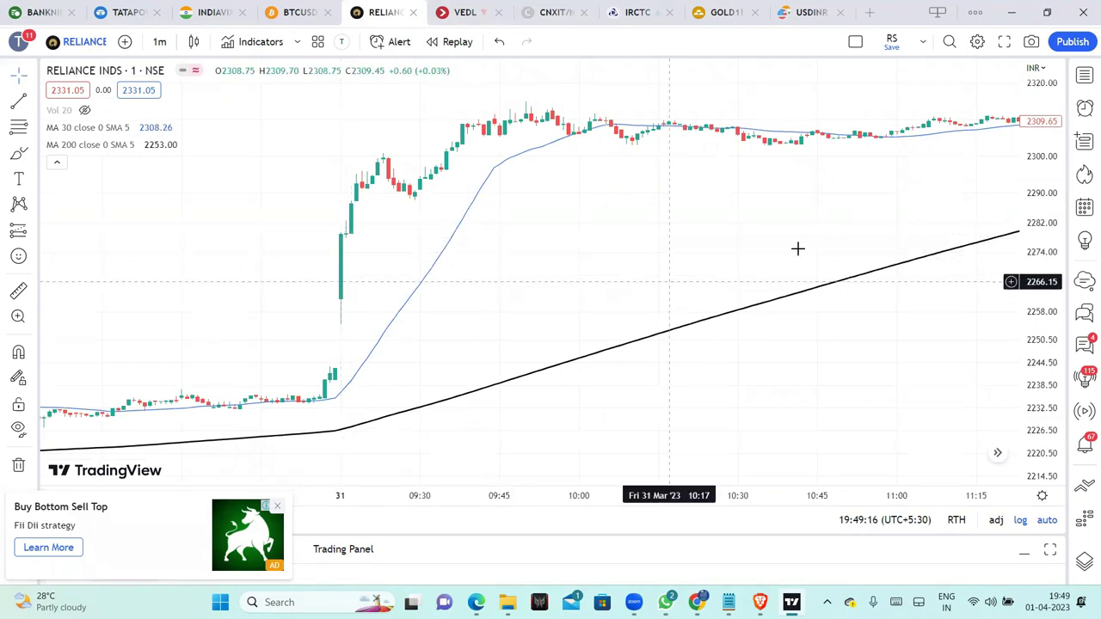
# Step: Examine one-minute Reliance through the close of the 31 March session, and briefly check the daily Nifty IT chart in Investing.com before returning to TradingView
pyautogui.moveTo(658, 276); pyautogui.dragTo(373, 322)
pyautogui.moveTo(837, 239); pyautogui.dragTo(369, 329)
pyautogui.moveTo(625, 315); pyautogui.dragTo(421, 359)
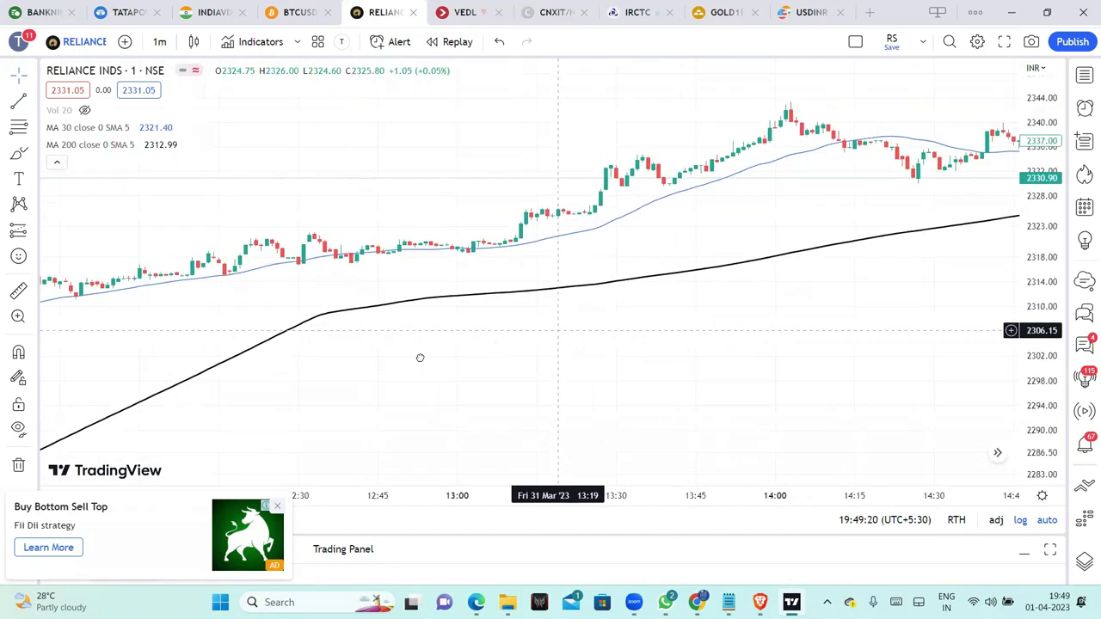
pyautogui.moveTo(605, 331); pyautogui.dragTo(533, 344)
pyautogui.moveTo(616, 386); pyautogui.dragTo(556, 391)
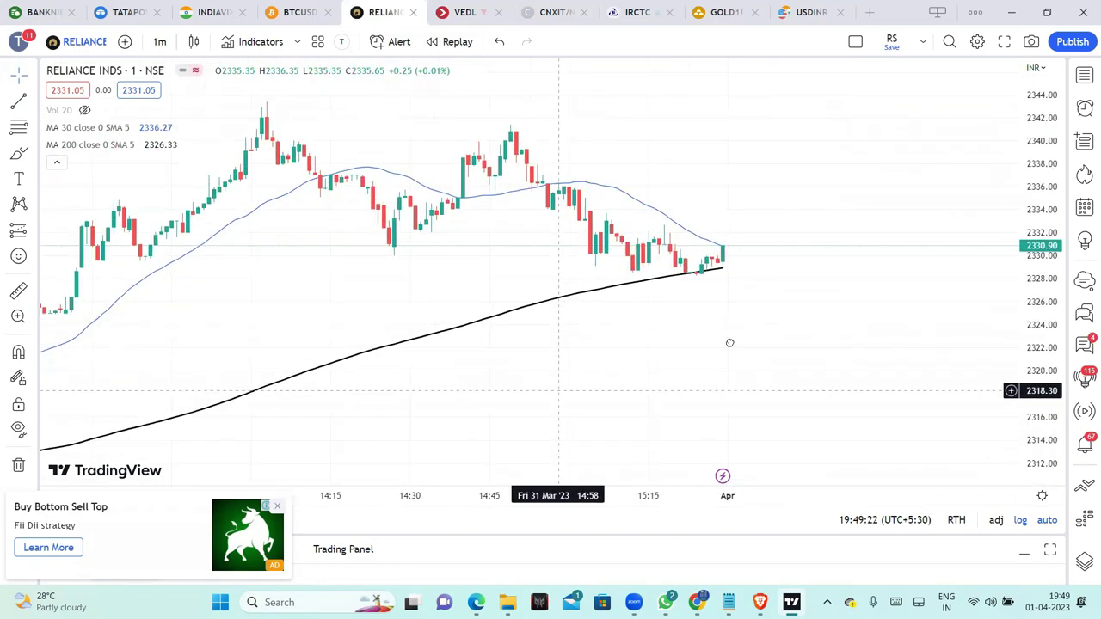
pyautogui.scroll(-5, 727, 342)
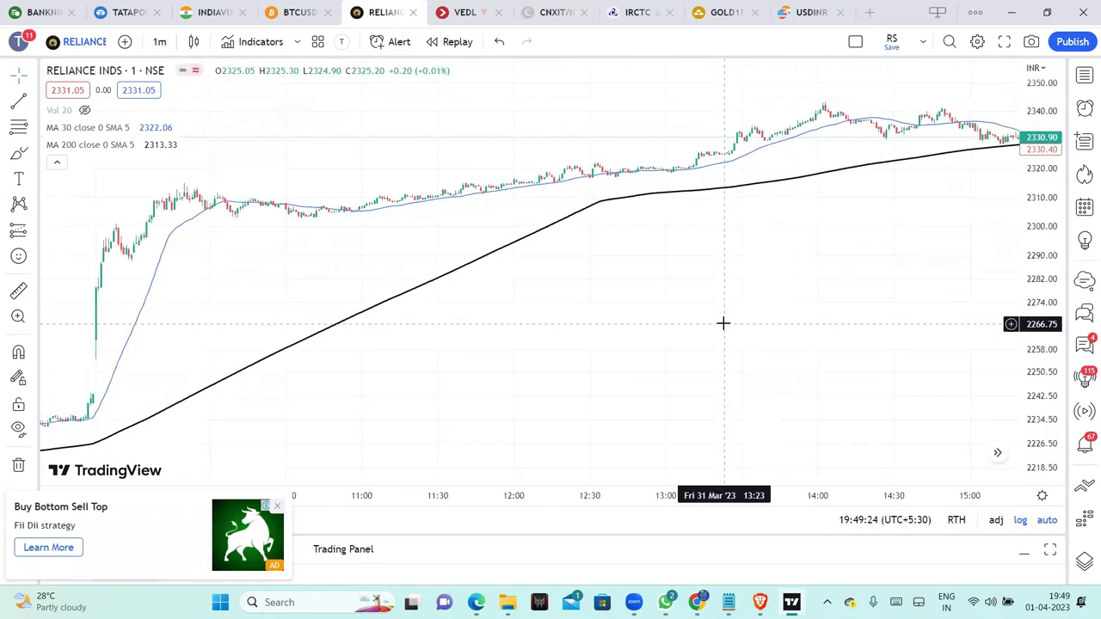
pyautogui.moveTo(774, 302); pyautogui.dragTo(538, 344)
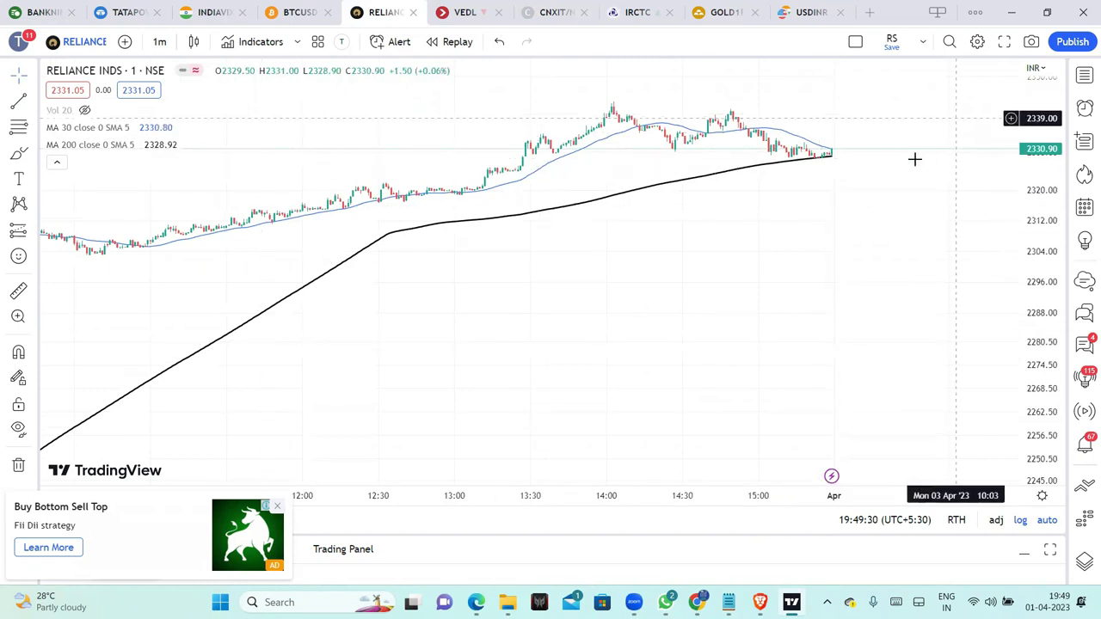
pyautogui.scroll(-3, 889, 302)
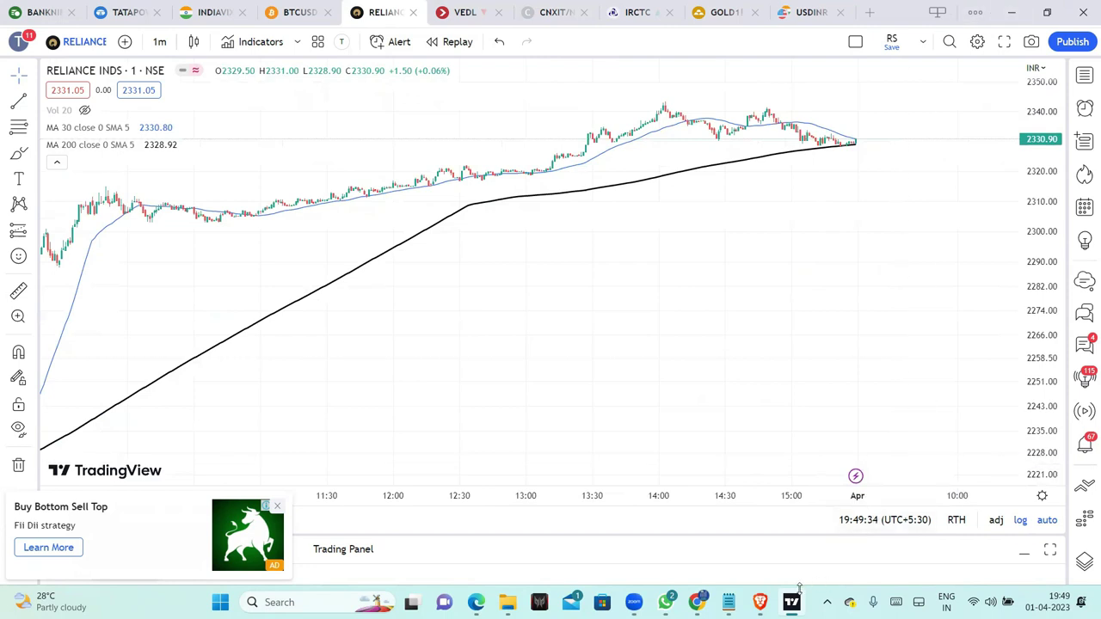
pyautogui.click(697, 601)
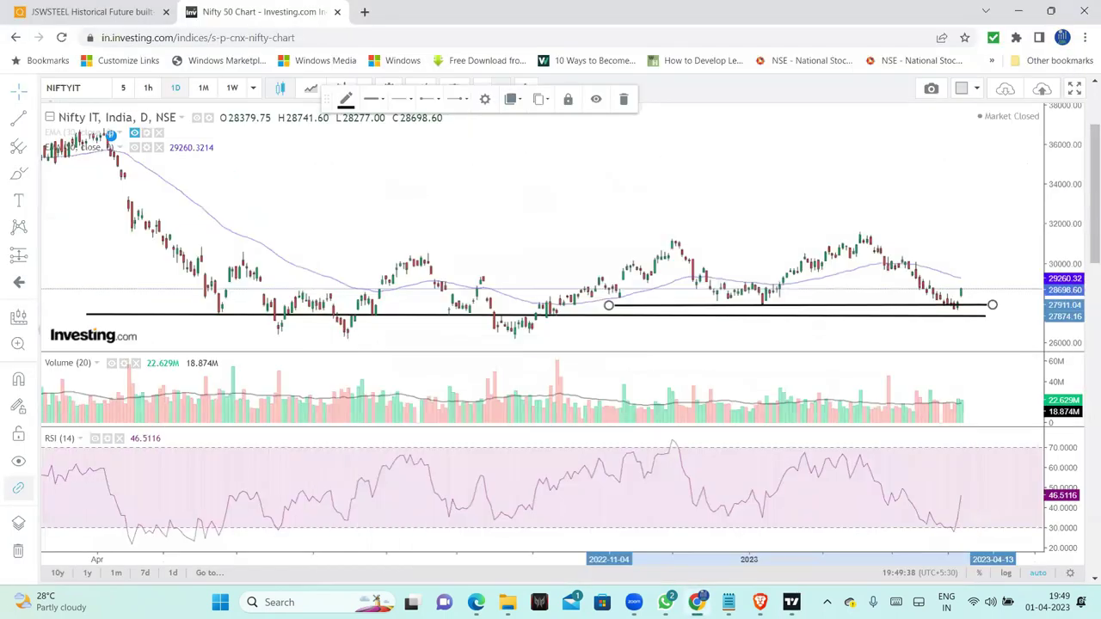
pyautogui.click(697, 601)
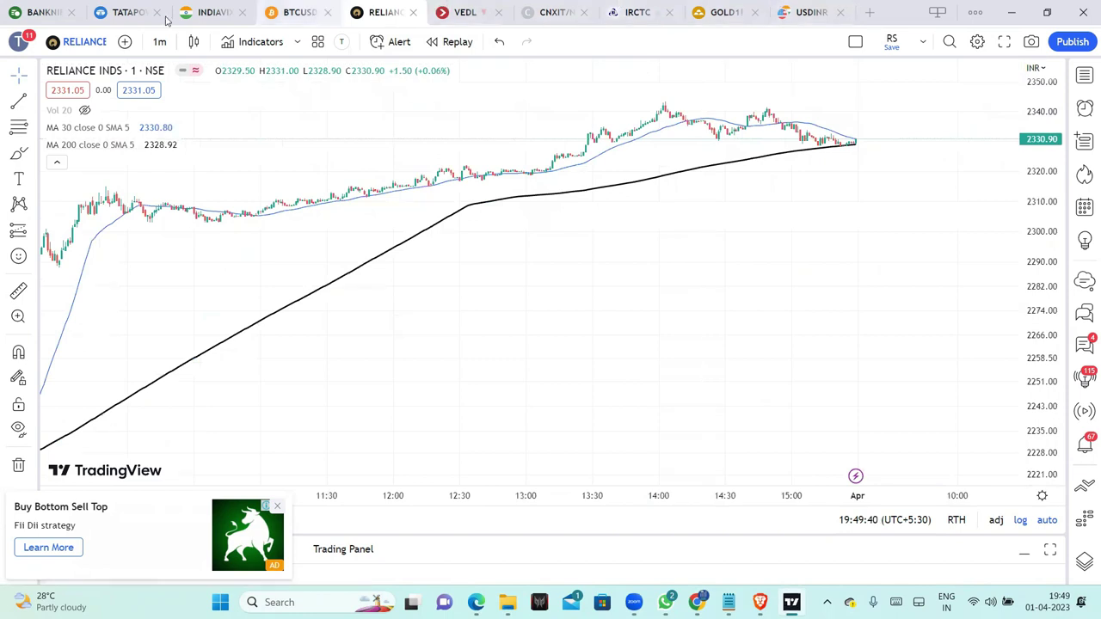
# Step: Open the hourly India VIX chart and remove all its drawings
pyautogui.click(216, 8)
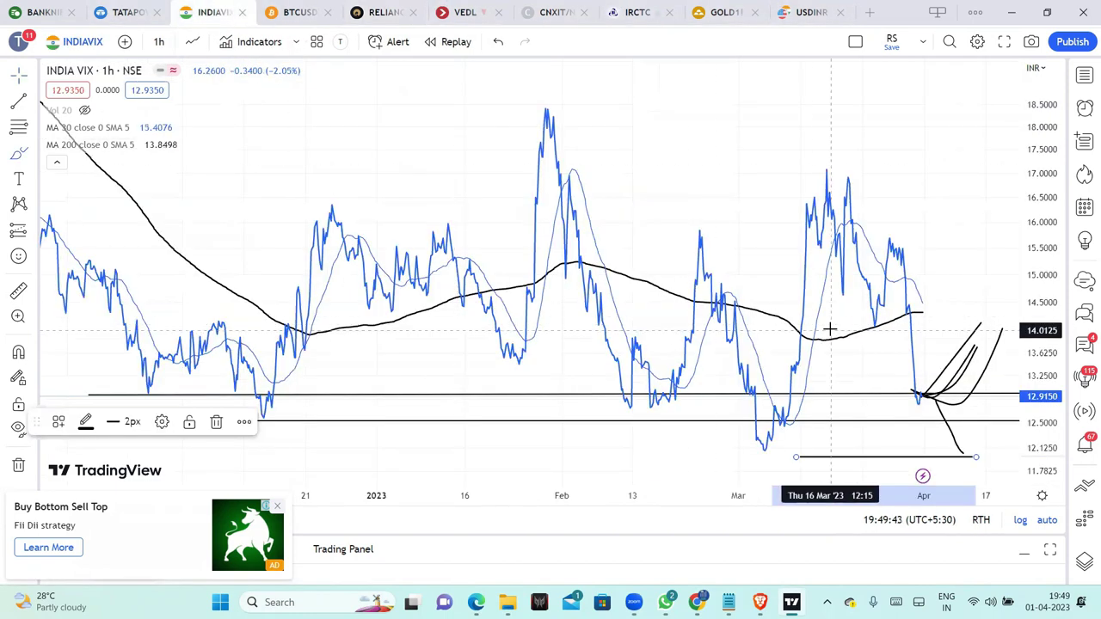
pyautogui.click(31, 479)
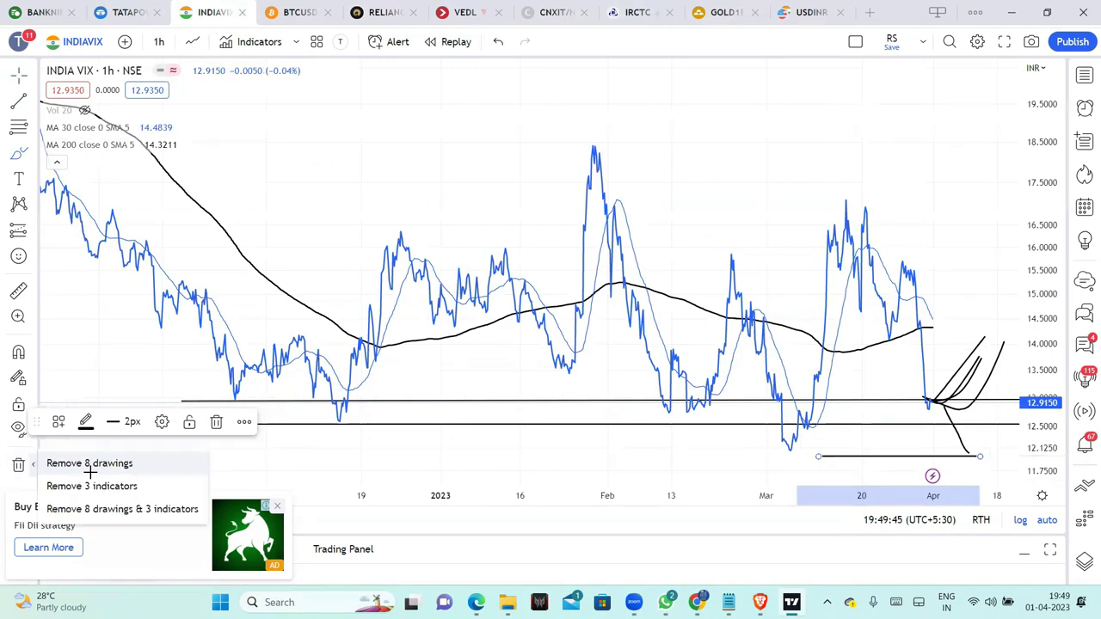
pyautogui.click(88, 464)
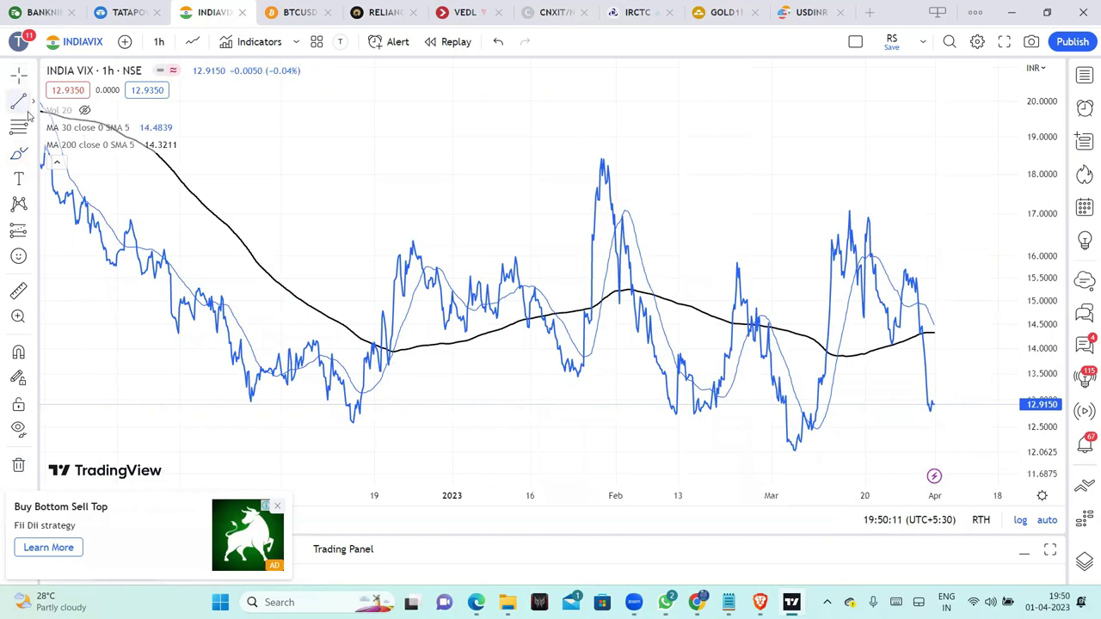
# Step: Draw two horizontal support lines beneath the India VIX lows from November 2022 onward, at about 12.92 and 12.58
pyautogui.click(230, 402)
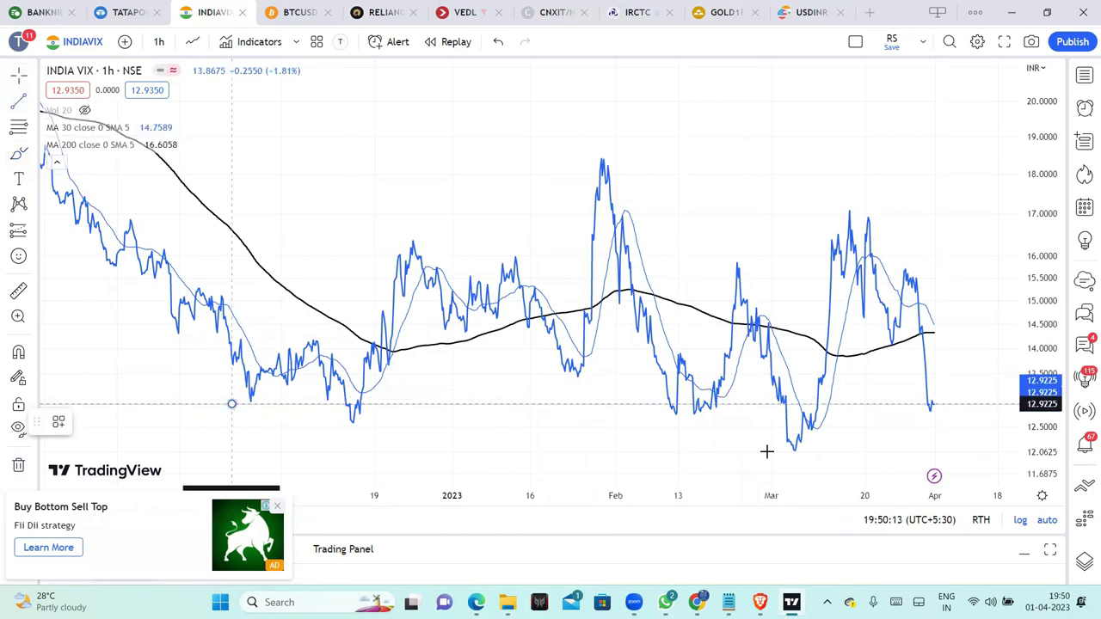
pyautogui.click(940, 402)
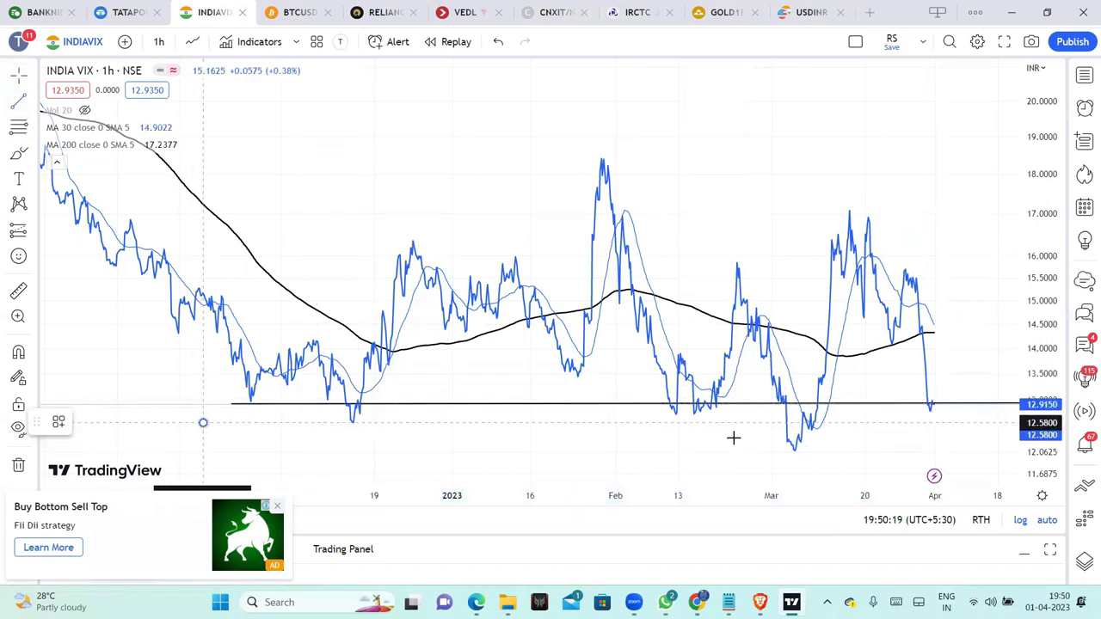
pyautogui.click(953, 422)
# Step: Examine the India VIX swings from March 2023 back to August 2022 against the support lines and the 30- and 200-period moving averages
pyautogui.scroll(-2, 771, 157)
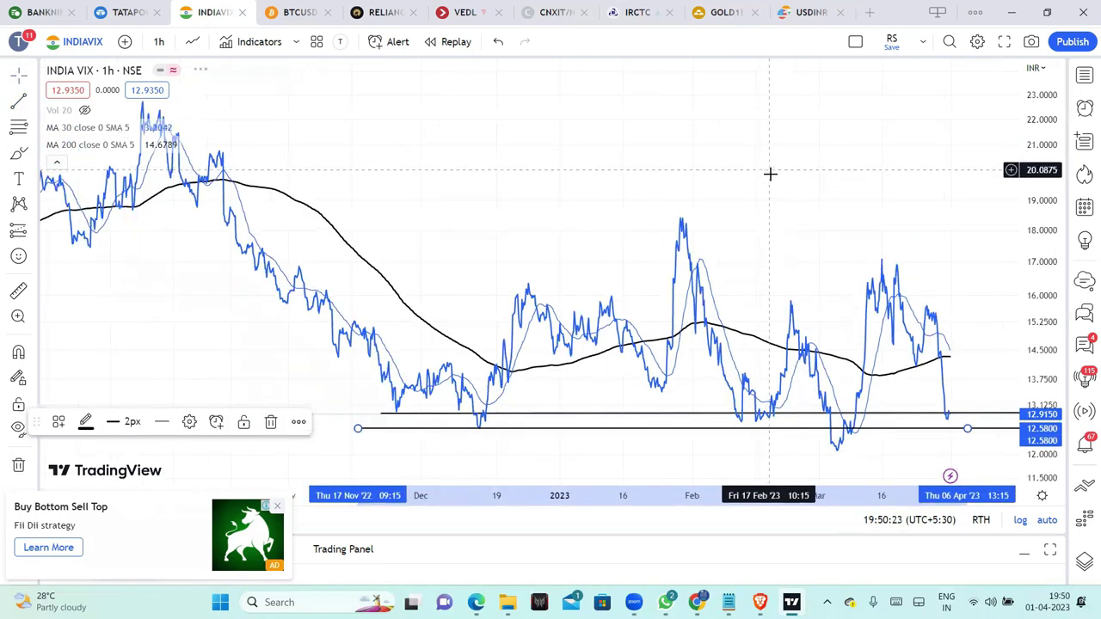
pyautogui.scroll(2, 771, 173)
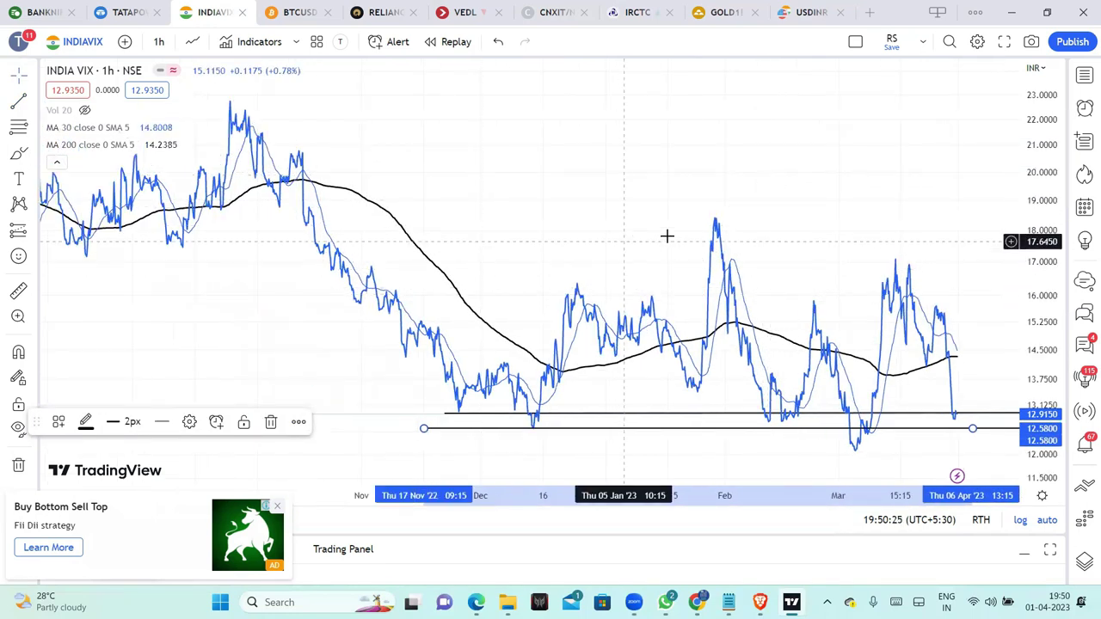
pyautogui.scroll(-2, 667, 235)
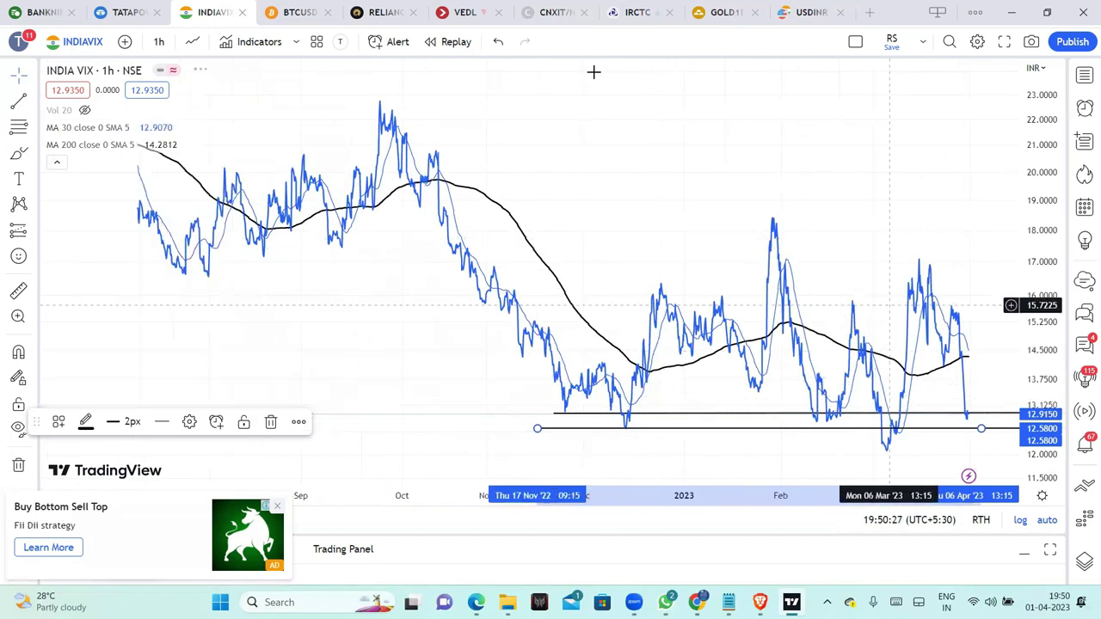
pyautogui.scroll(2, 662, 200)
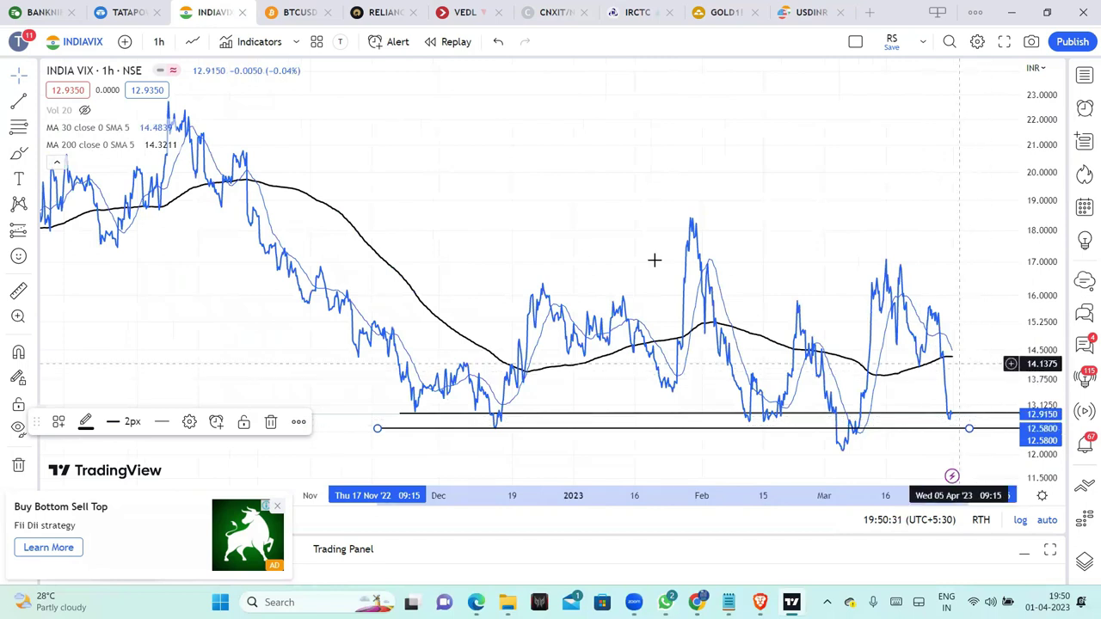
pyautogui.moveTo(780, 201); pyautogui.dragTo(688, 195)
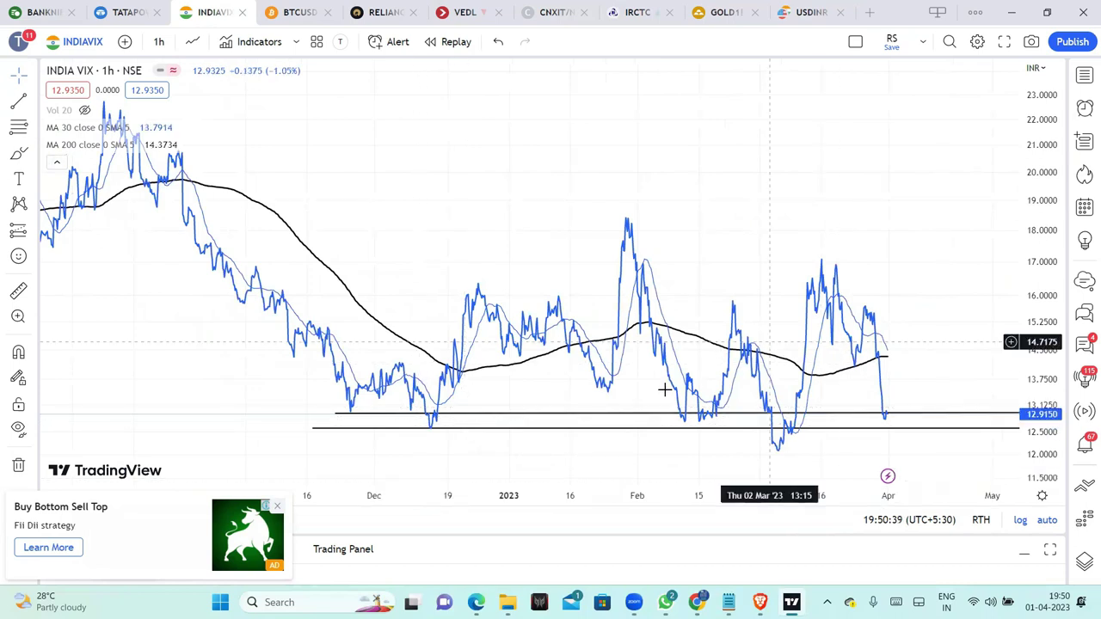
pyautogui.scroll(-2, 670, 364)
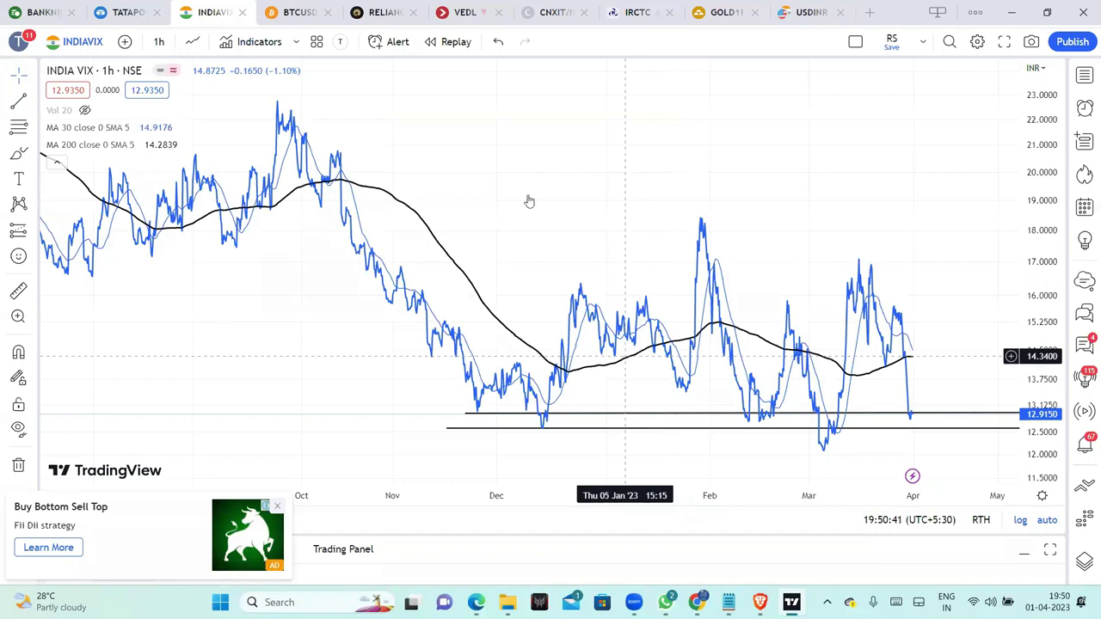
pyautogui.hscroll(-3, 724, 219)
pyautogui.scroll(3, 590, 201)
pyautogui.hscroll(2, 226, 214)
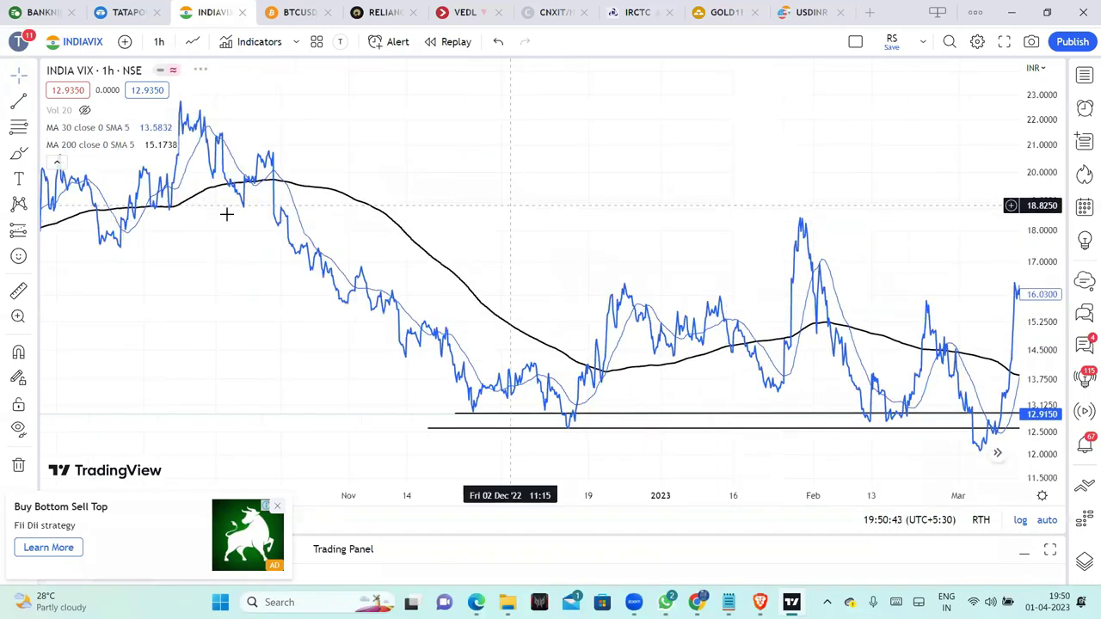
pyautogui.hscroll(-2, 710, 196)
pyautogui.hscroll(-2, 710, 196)
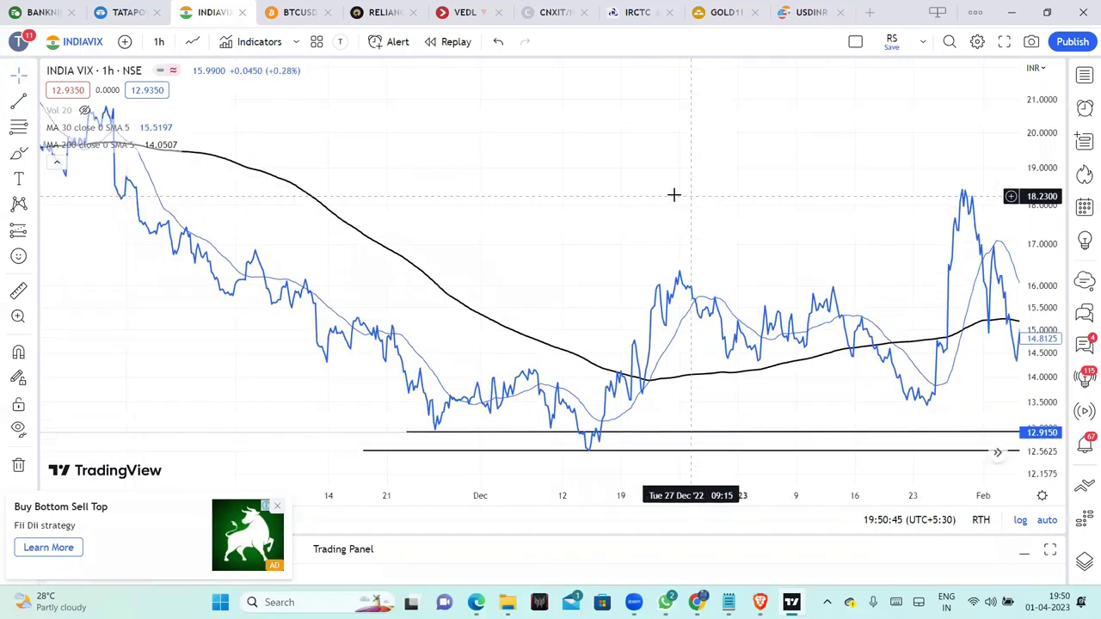
pyautogui.scroll(3, 752, 211)
pyautogui.scroll(-2, 751, 210)
pyautogui.hscroll(-2, 752, 210)
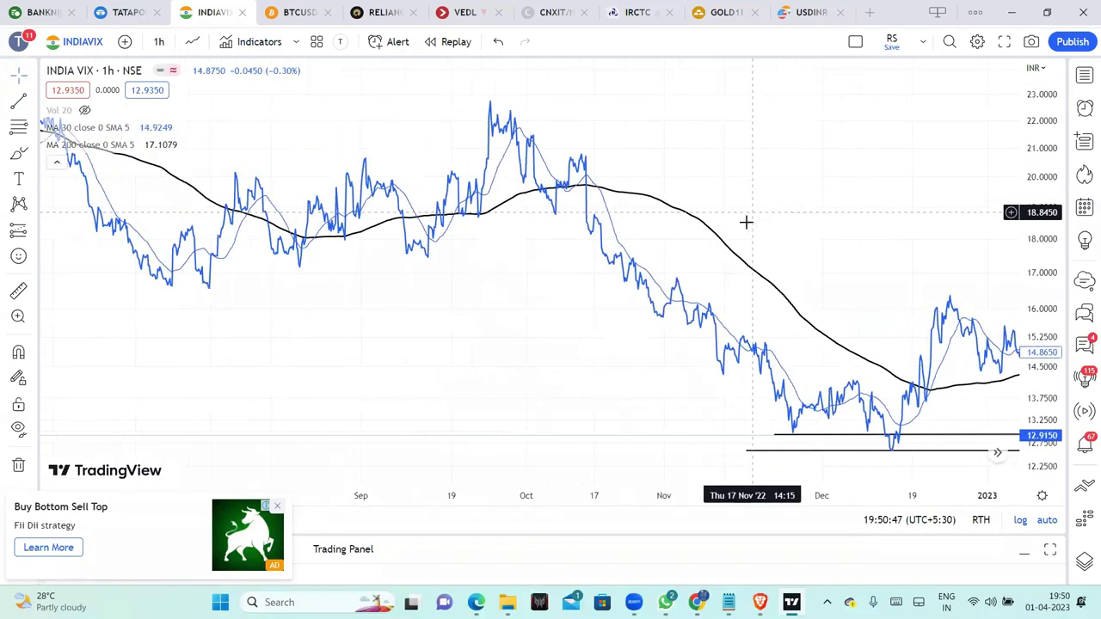
pyautogui.hscroll(-2, 878, 209)
pyautogui.scroll(3, 833, 216)
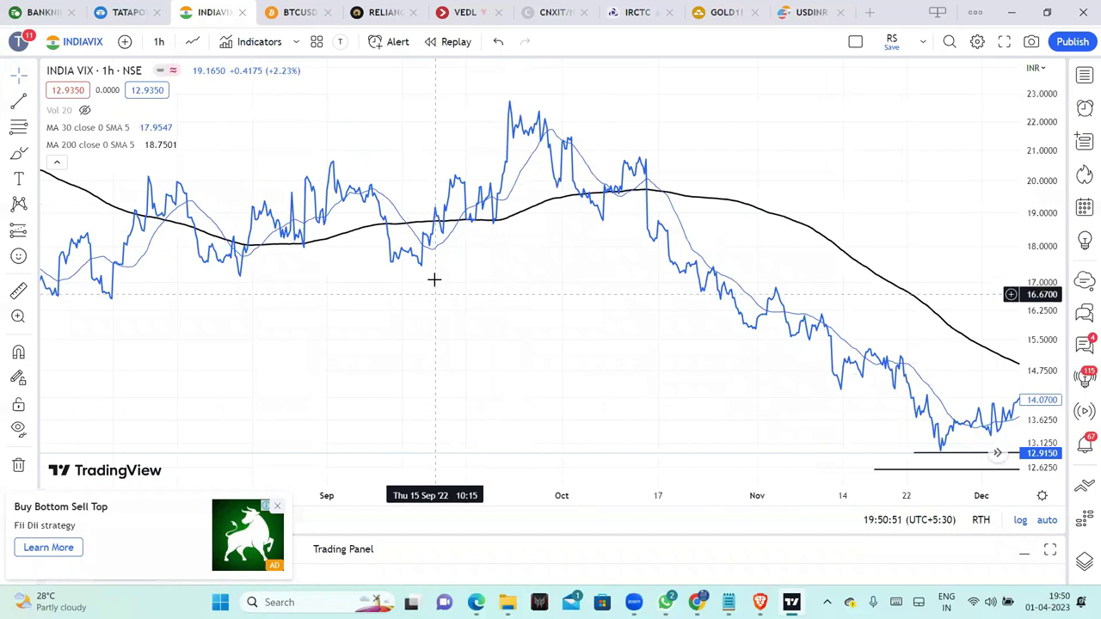
pyautogui.hscroll(1, 453, 306)
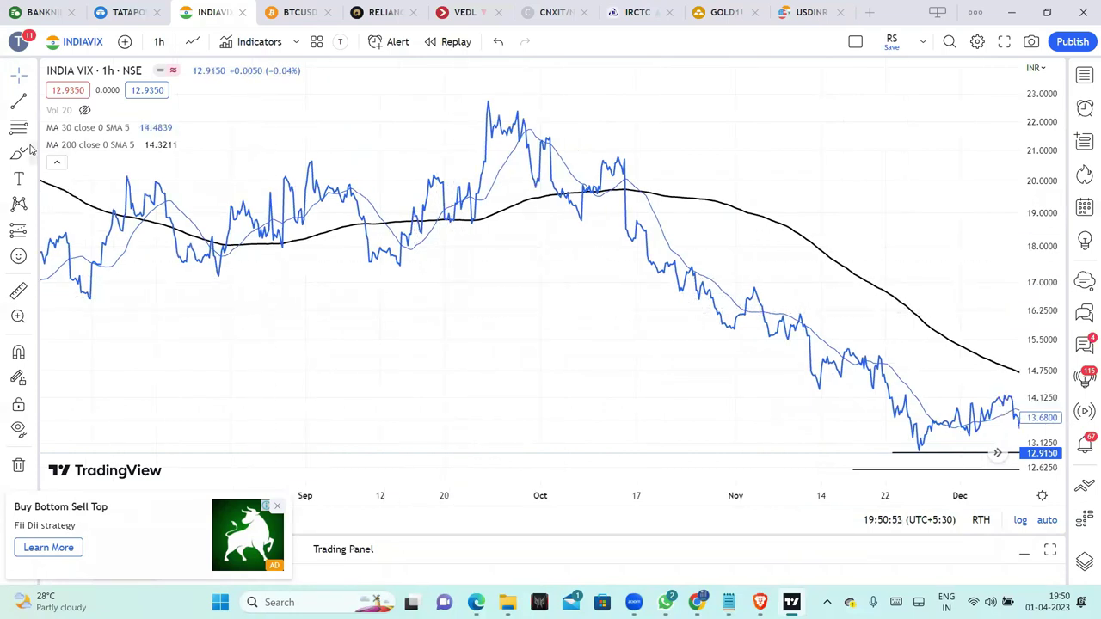
# Step: Draw a rising trend line from the early August 2022 India VIX low at about 16.54 through about 17.66 on 22 September 2022
pyautogui.click(19, 101)
pyautogui.click(92, 298)
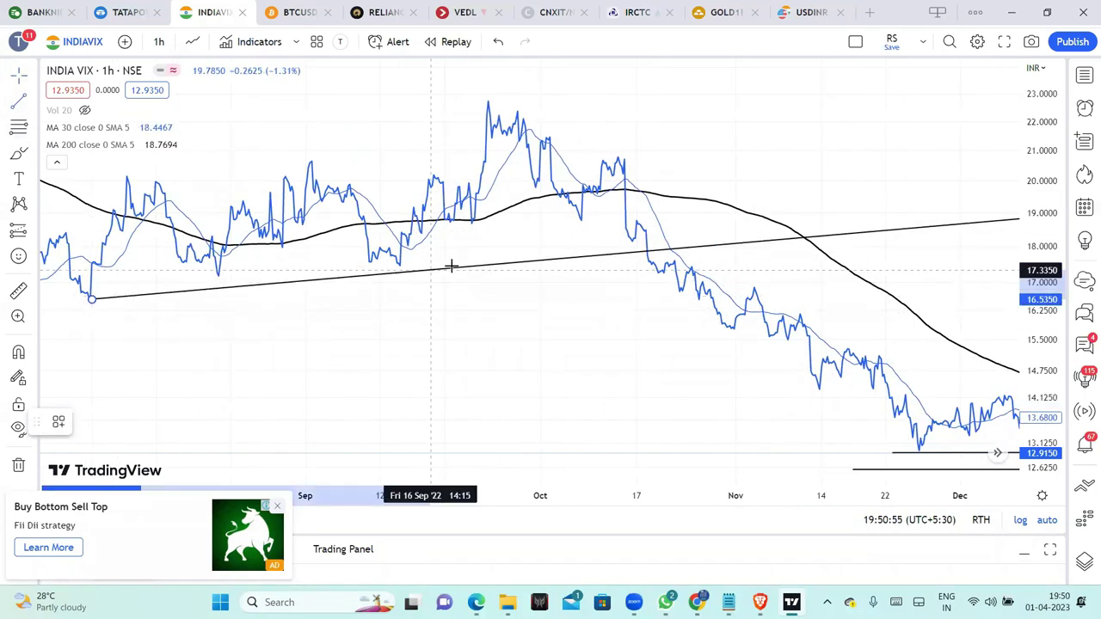
pyautogui.click(813, 236)
pyautogui.hscroll(2, 808, 168)
pyautogui.hscroll(3, 759, 193)
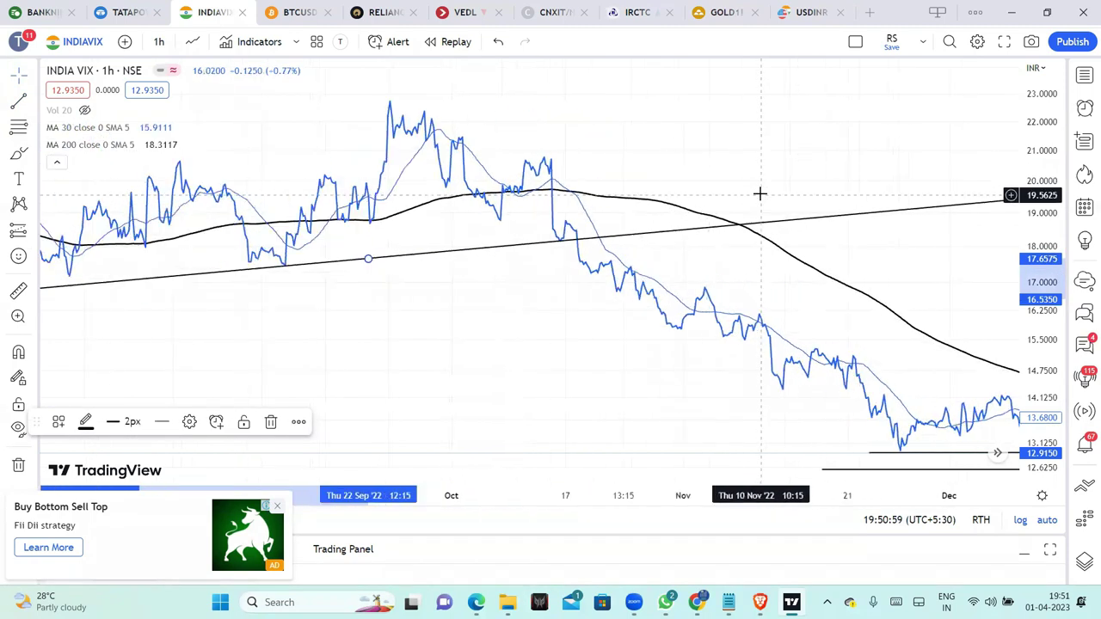
pyautogui.hscroll(5, 760, 193)
pyautogui.click(765, 160)
pyautogui.hscroll(6, 764, 160)
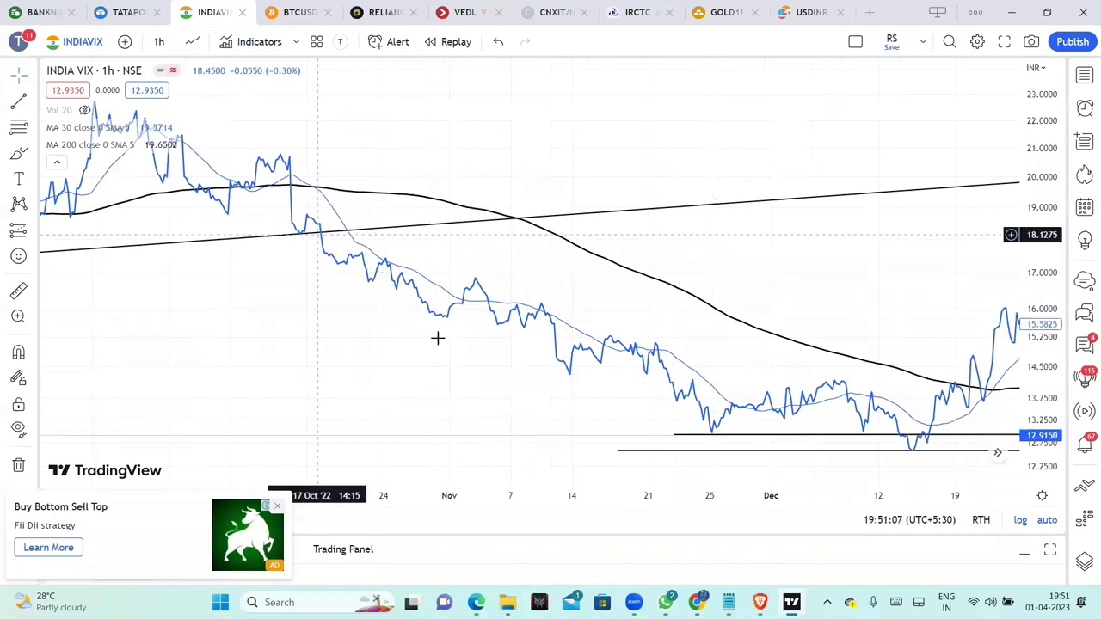
# Step: Brush an oval around the India VIX decline from mid-October to late November 2022
pyautogui.click(18, 153)
pyautogui.moveTo(310, 236)
pyautogui.mouseDown()
pyautogui.moveTo(381, 357)
pyautogui.moveTo(524, 437)
pyautogui.moveTo(696, 435)
pyautogui.moveTo(738, 378)
pyautogui.moveTo(496, 235)
pyautogui.mouseUp()
pyautogui.moveTo(361, 228); pyautogui.dragTo(310, 234)
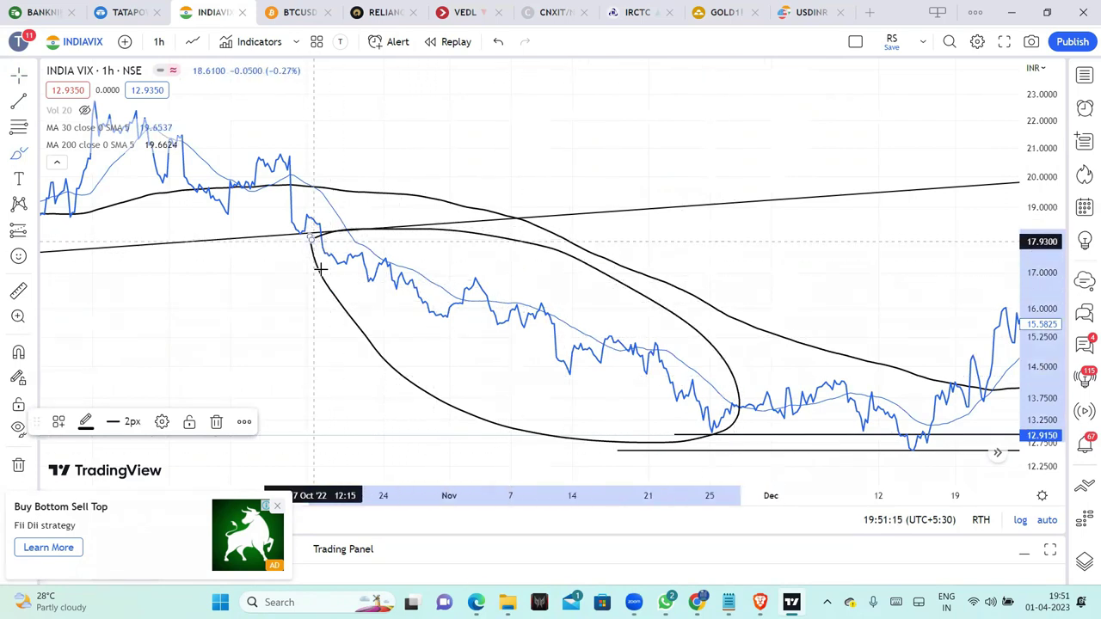
pyautogui.scroll(-2, 442, 307)
pyautogui.scroll(-4, 443, 307)
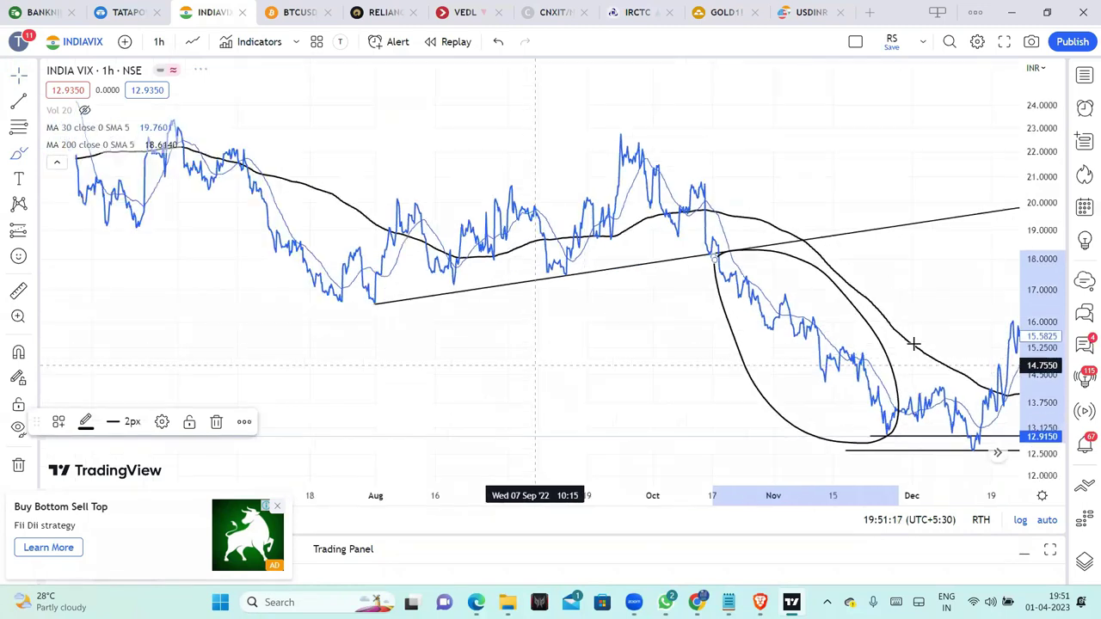
pyautogui.scroll(3, 832, 358)
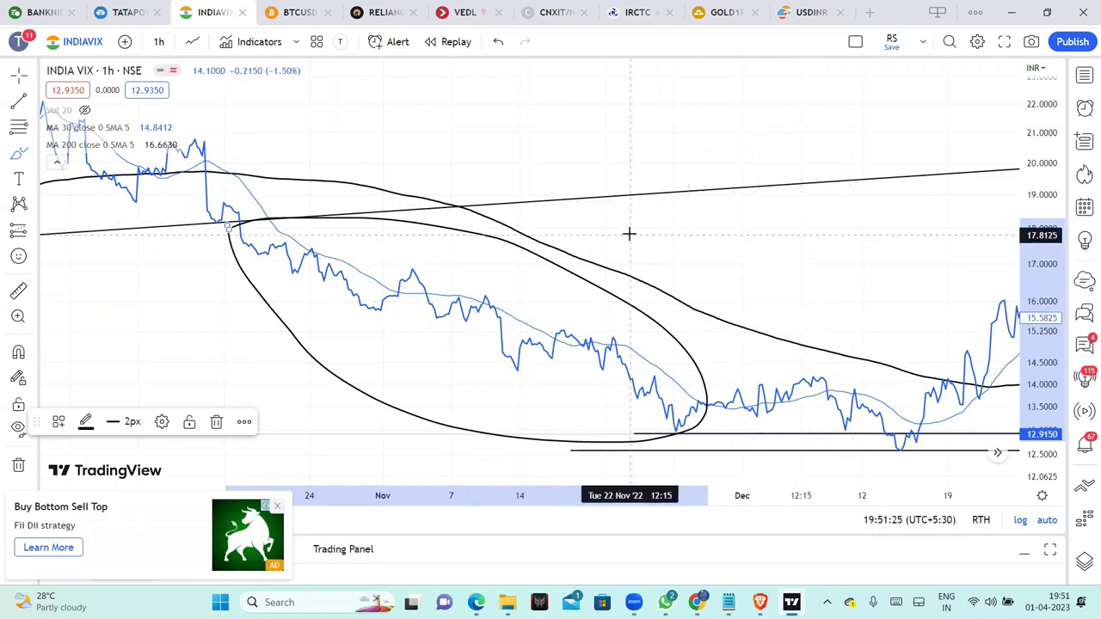
# Step: Brush two near-horizontal range lines with a zigzag between them above the November–December 2022 prices, and remove all drawings
pyautogui.moveTo(633, 236); pyautogui.dragTo(890, 236)
pyautogui.moveTo(641, 266); pyautogui.dragTo(933, 266)
pyautogui.moveTo(676, 266)
pyautogui.mouseDown()
pyautogui.moveTo(754, 244)
pyautogui.moveTo(793, 275)
pyautogui.mouseUp()
pyautogui.moveTo(920, 272); pyautogui.dragTo(923, 270)
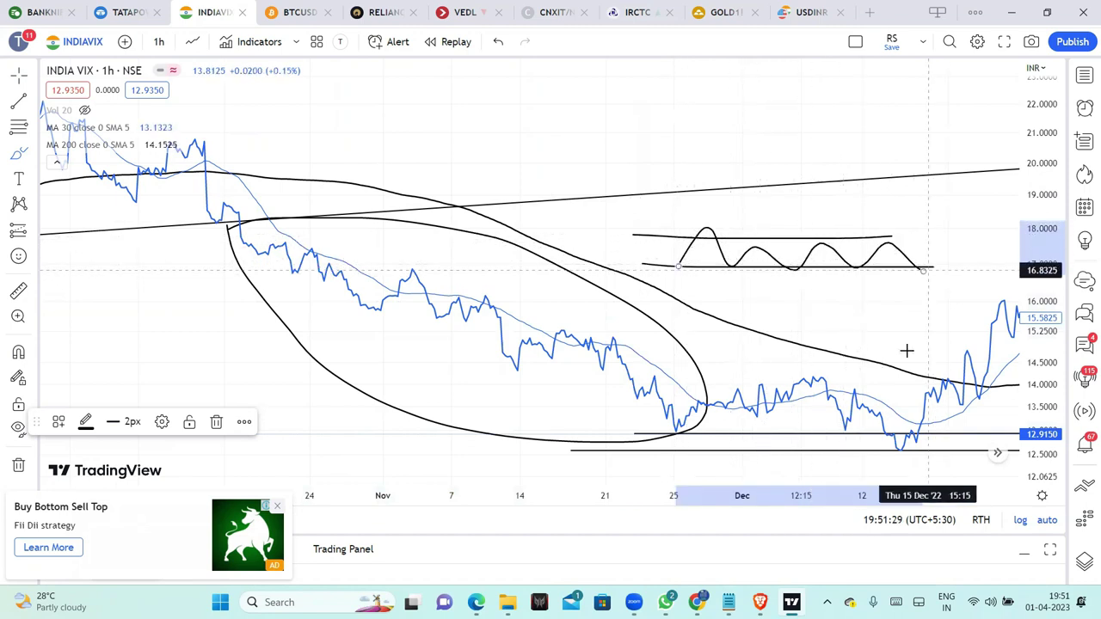
pyautogui.click(33, 464)
pyautogui.click(94, 462)
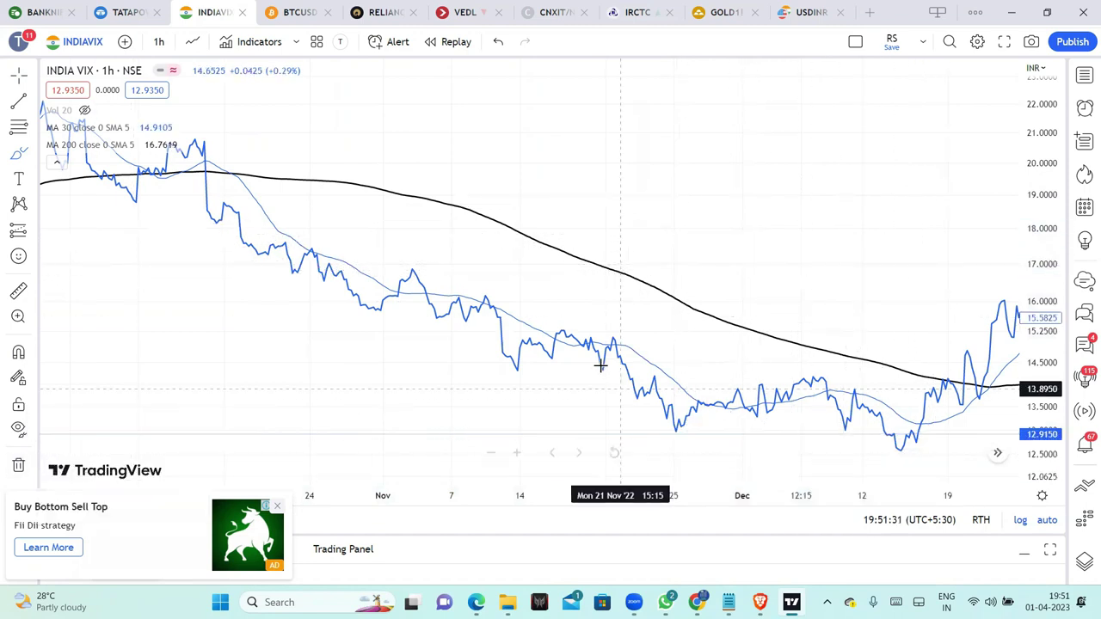
# Step: Draw two near-horizontal support trend lines under the India VIX lows from November 2022, at about 12.93 and 12.5
pyautogui.moveTo(783, 242); pyautogui.dragTo(246, 251)
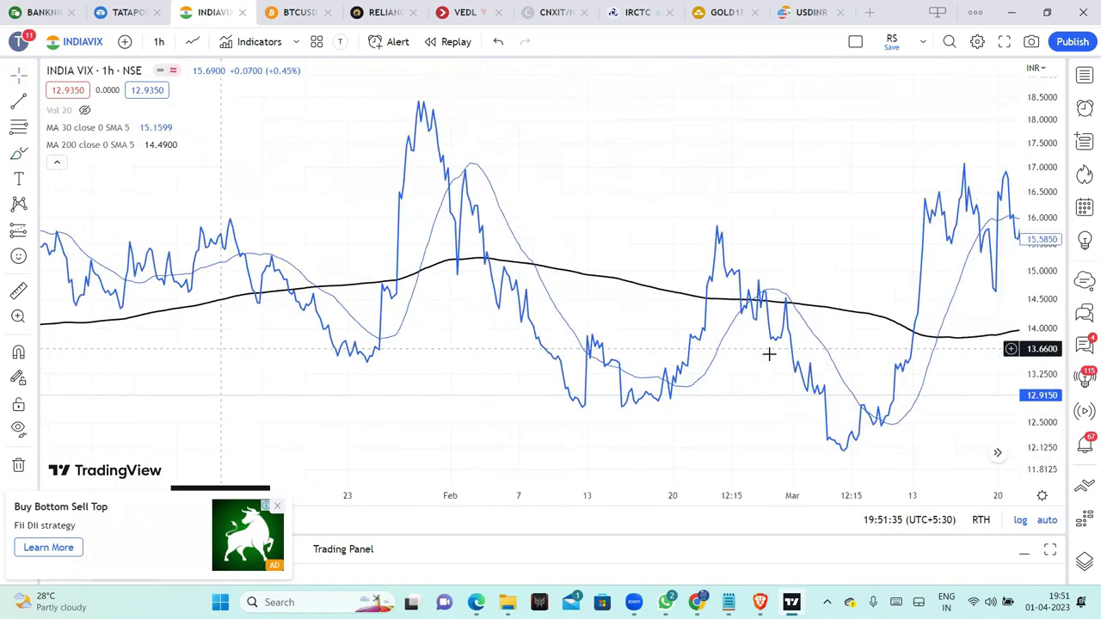
pyautogui.scroll(-5, 769, 356)
pyautogui.moveTo(837, 151); pyautogui.dragTo(585, 143)
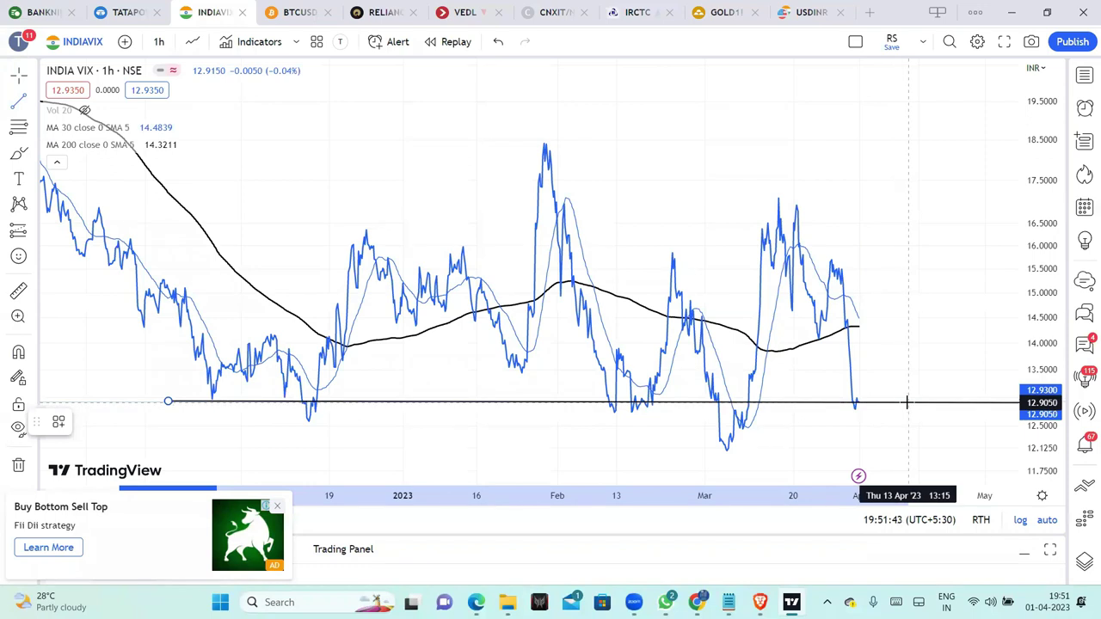
pyautogui.click(907, 401)
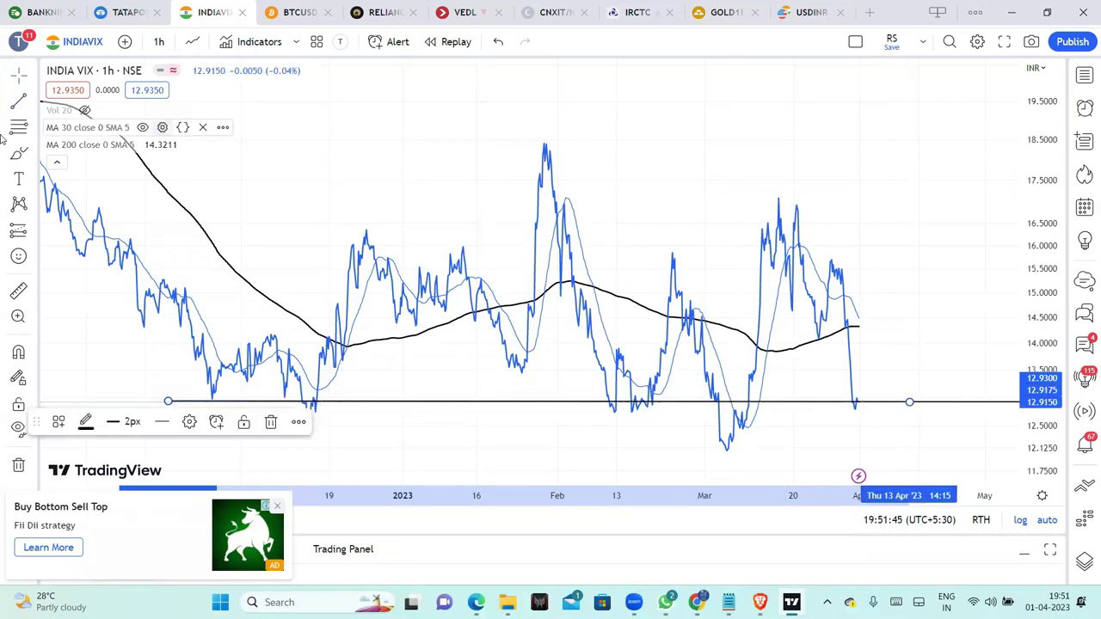
pyautogui.click(441, 389)
pyautogui.click(200, 425)
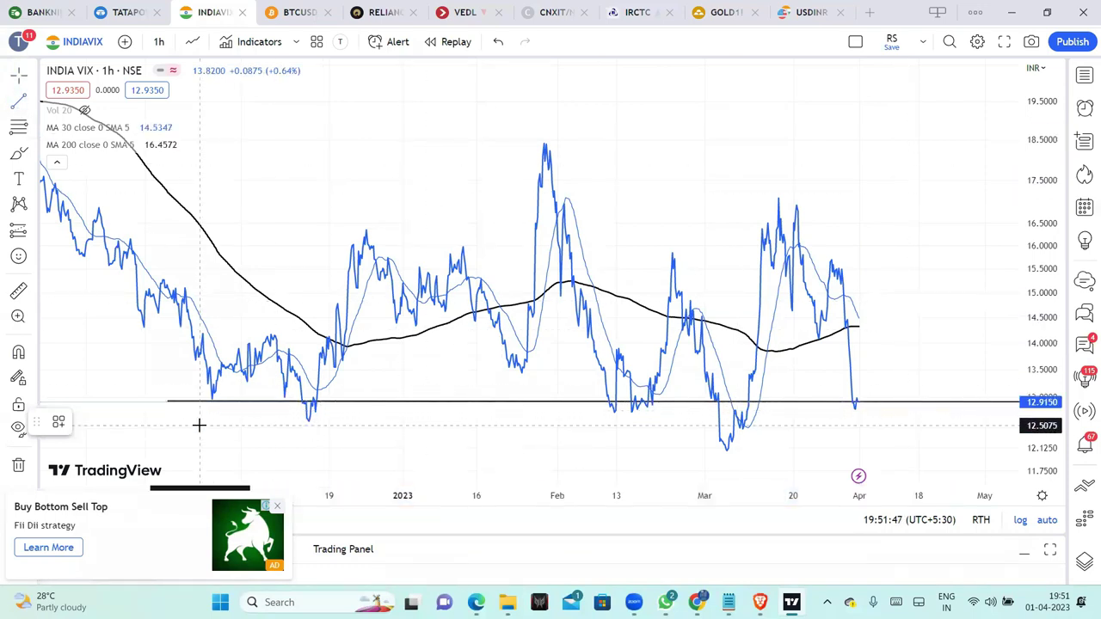
pyautogui.click(790, 428)
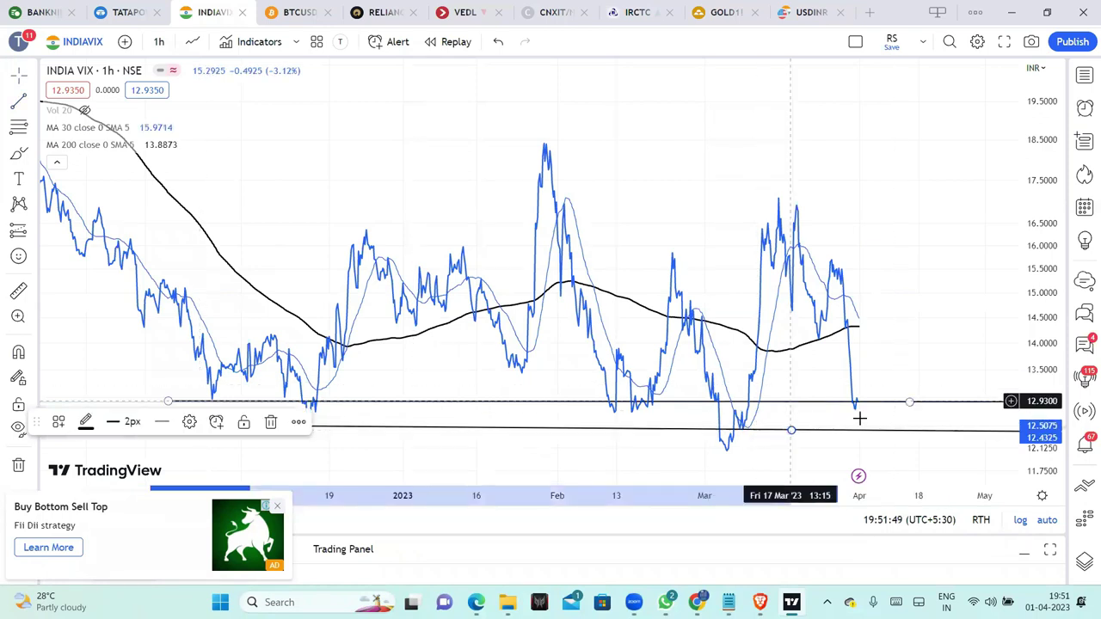
# Step: Brush a wavy path along the support lines and a rebound with a pullback and recovery into May 2023, and remove all drawings
pyautogui.click(19, 153)
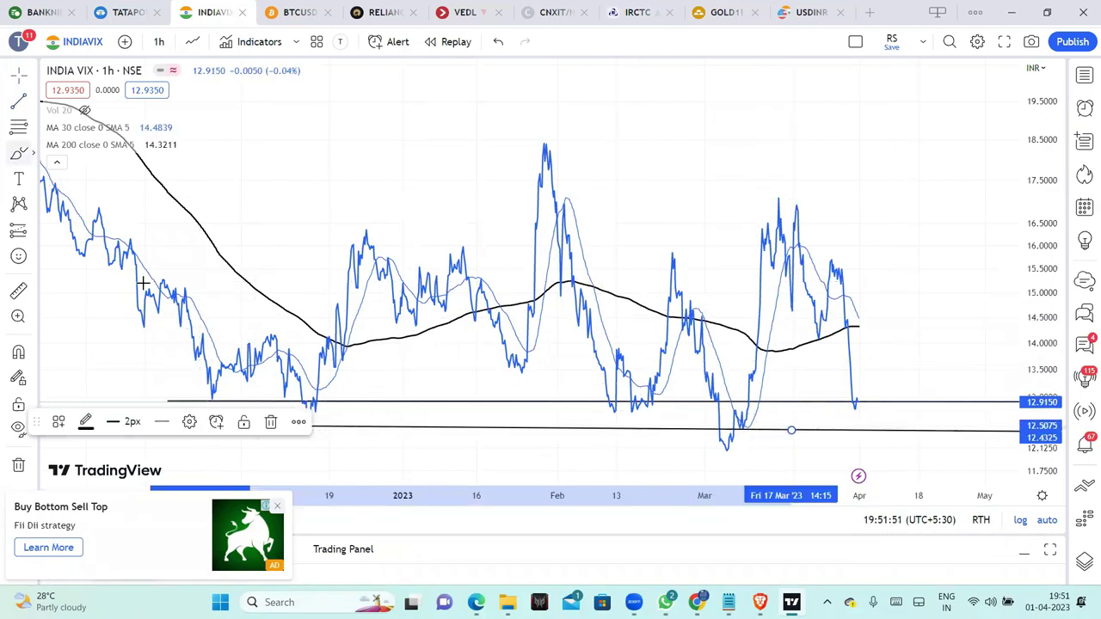
pyautogui.moveTo(763, 400)
pyautogui.mouseDown()
pyautogui.moveTo(826, 428)
pyautogui.moveTo(960, 427)
pyautogui.mouseUp()
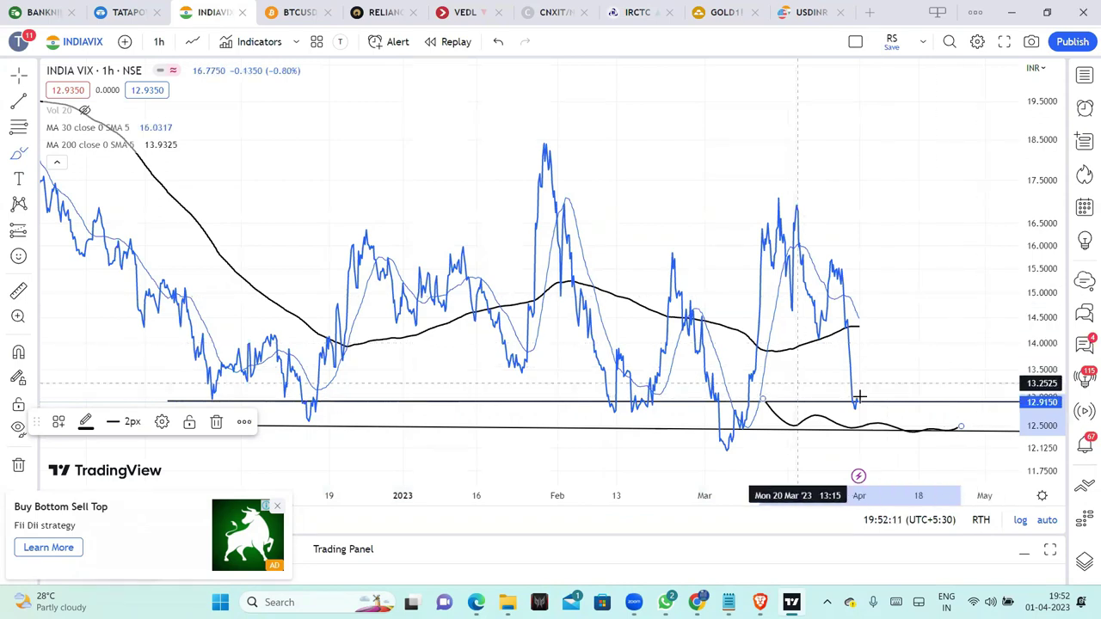
pyautogui.click(902, 322)
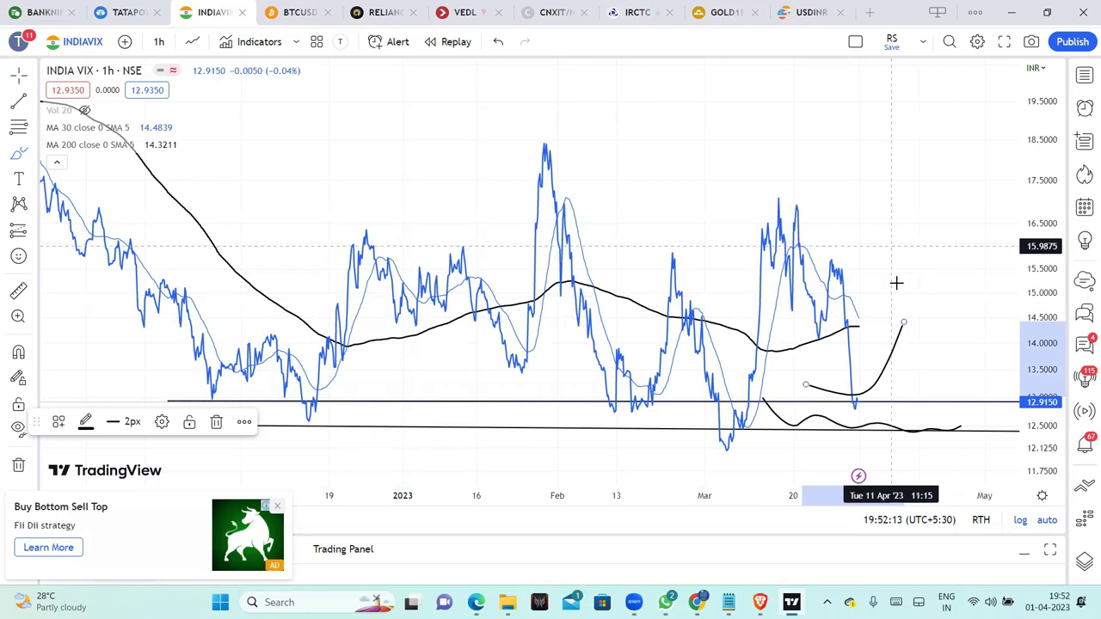
pyautogui.click(896, 332)
pyautogui.click(925, 303)
pyautogui.moveTo(913, 284)
pyautogui.mouseDown()
pyautogui.moveTo(906, 293)
pyautogui.moveTo(969, 385)
pyautogui.moveTo(996, 335)
pyautogui.mouseUp()
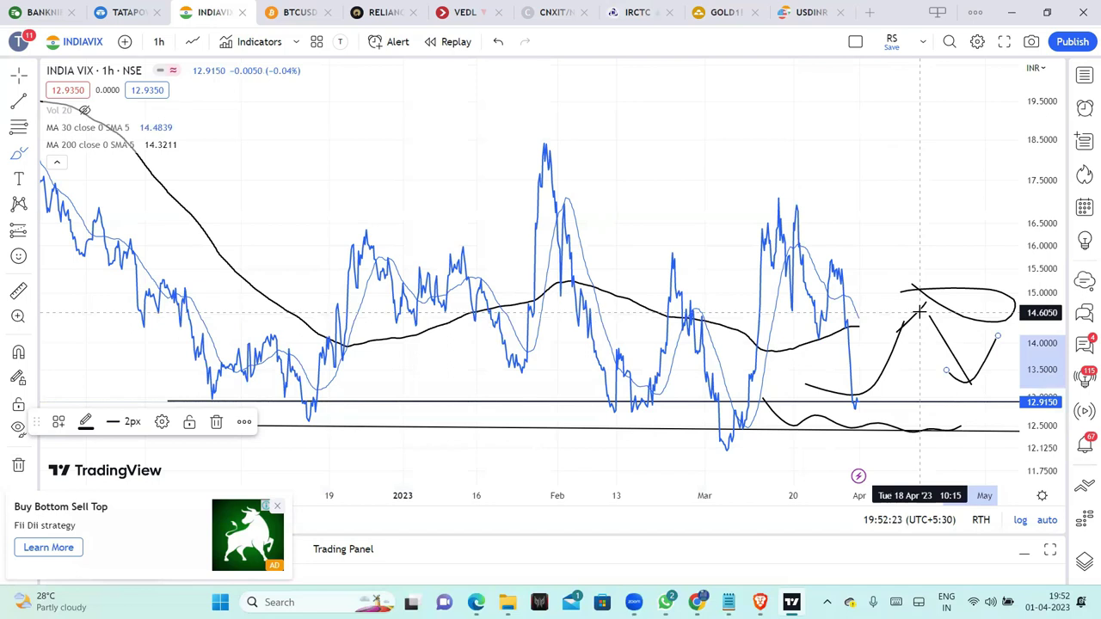
pyautogui.click(18, 464)
pyautogui.click(90, 464)
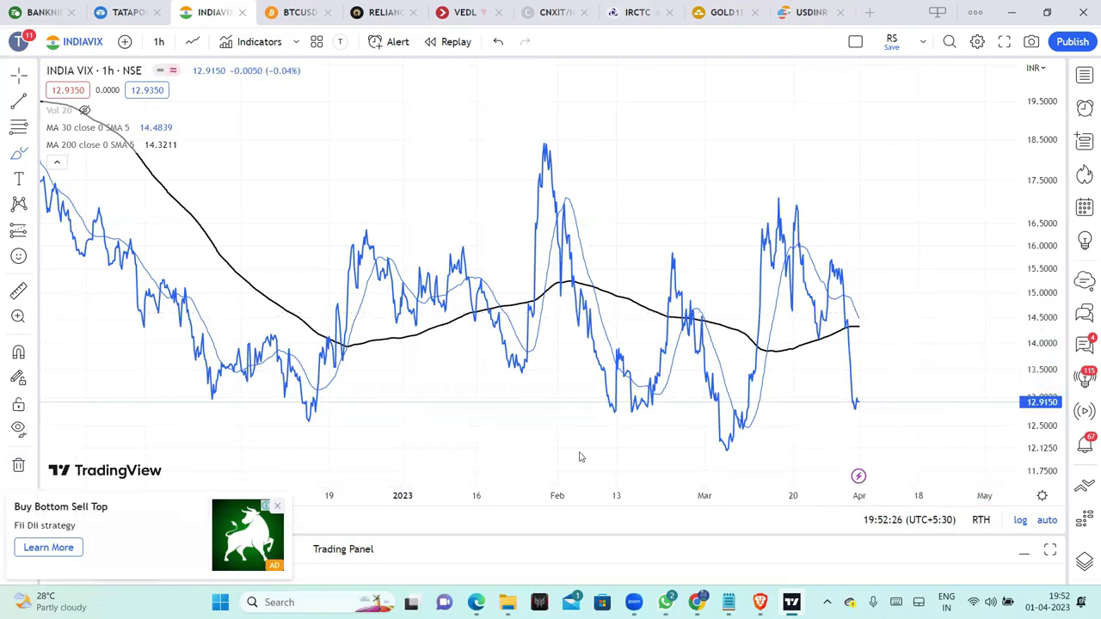
# Step: Brush two horizontal support lines through the December 2022 to March 2023 lows and handwrite a note beginning with 100 above the prices
pyautogui.moveTo(289, 410); pyautogui.dragTo(973, 409)
pyautogui.moveTo(327, 419); pyautogui.dragTo(961, 440)
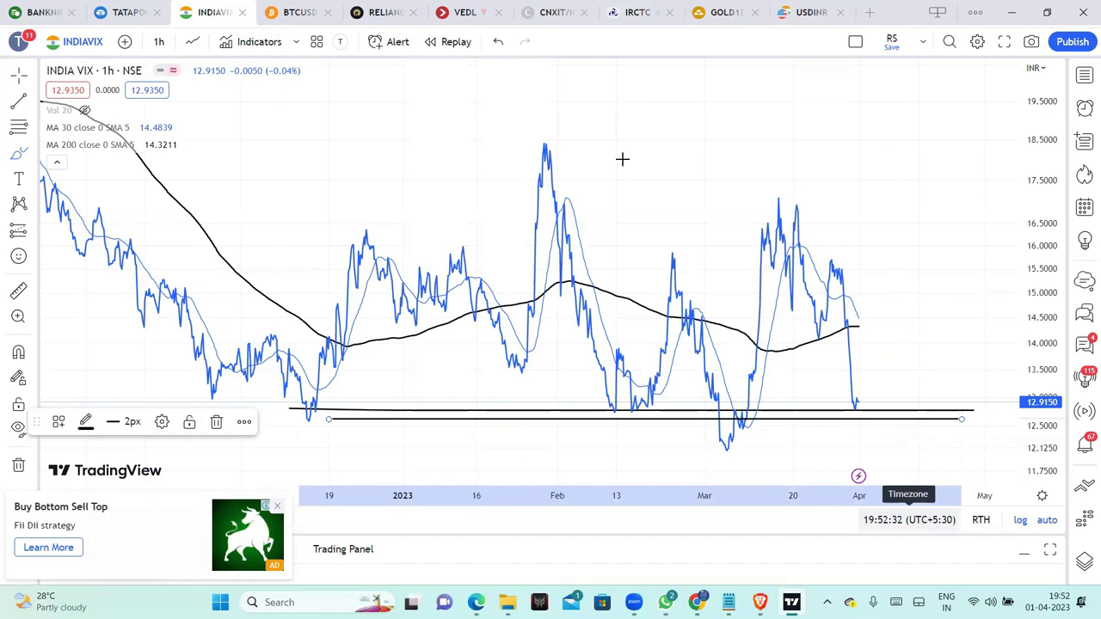
pyautogui.moveTo(641, 146); pyautogui.dragTo(656, 196)
pyautogui.moveTo(675, 149)
pyautogui.mouseDown()
pyautogui.moveTo(679, 184)
pyautogui.moveTo(685, 160)
pyautogui.moveTo(674, 149)
pyautogui.moveTo(713, 153)
pyautogui.moveTo(755, 195)
pyautogui.mouseUp()
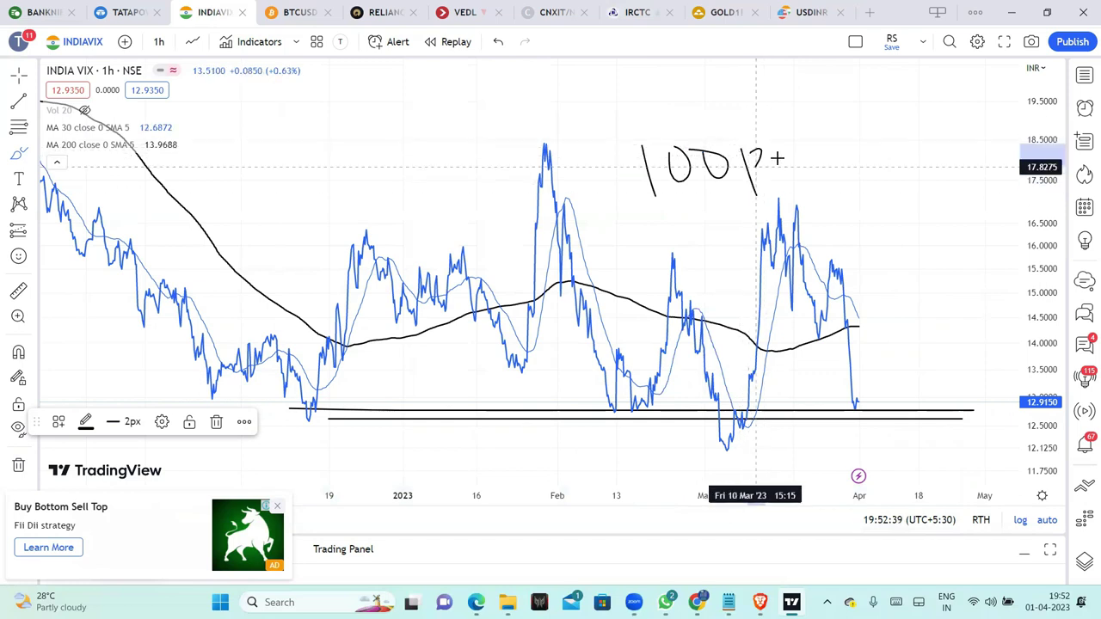
pyautogui.moveTo(750, 157); pyautogui.dragTo(804, 185)
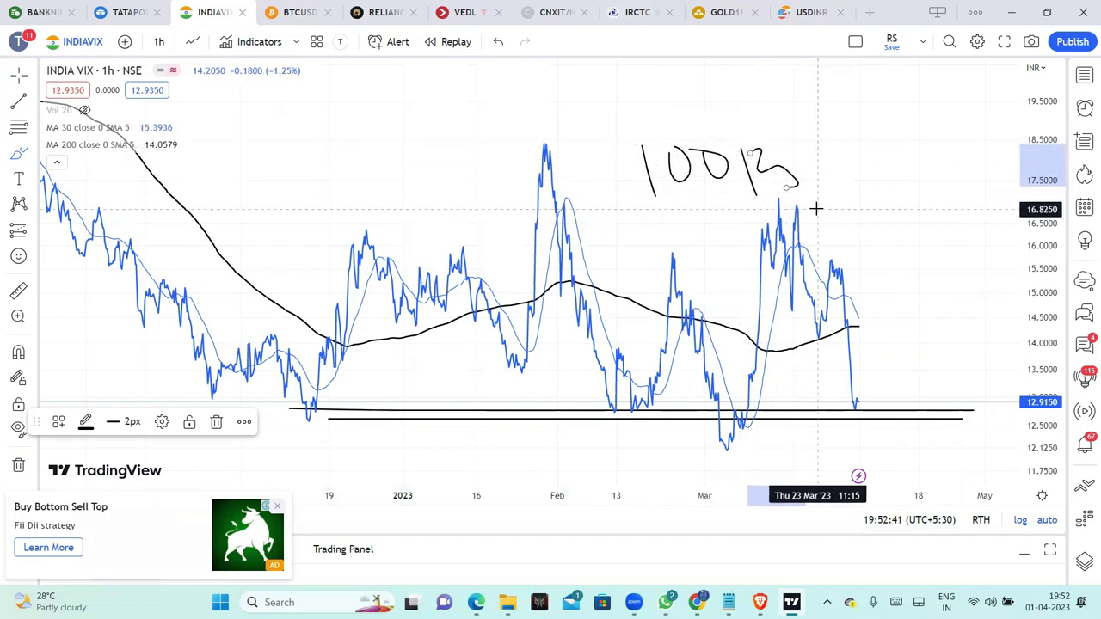
# Step: Brush a wavy declining line from the handwritten note towards May 2023, and remove all drawings
pyautogui.moveTo(813, 179)
pyautogui.mouseDown()
pyautogui.moveTo(899, 205)
pyautogui.moveTo(1007, 280)
pyautogui.mouseUp()
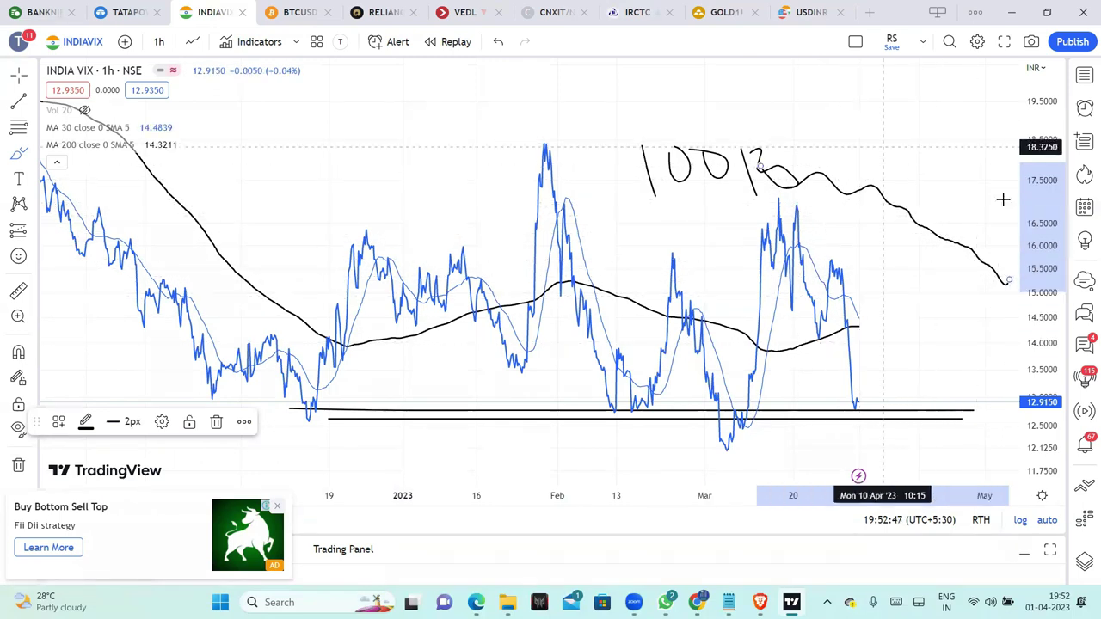
pyautogui.click(32, 464)
pyautogui.click(58, 464)
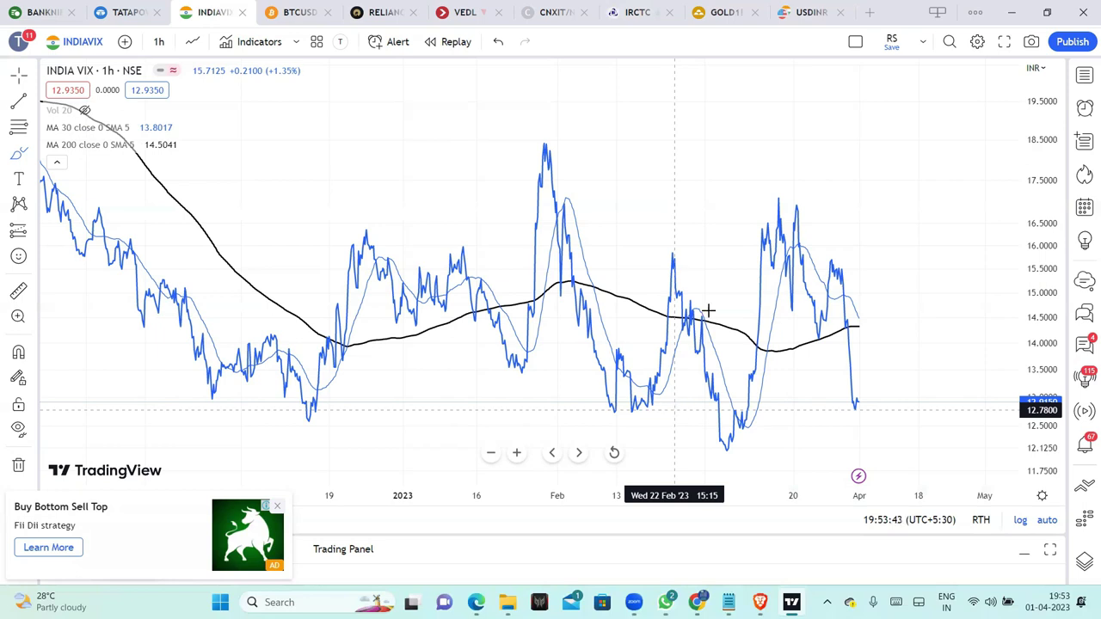
# Step: Switch the India VIX chart to the 1-day interval
pyautogui.click(161, 43)
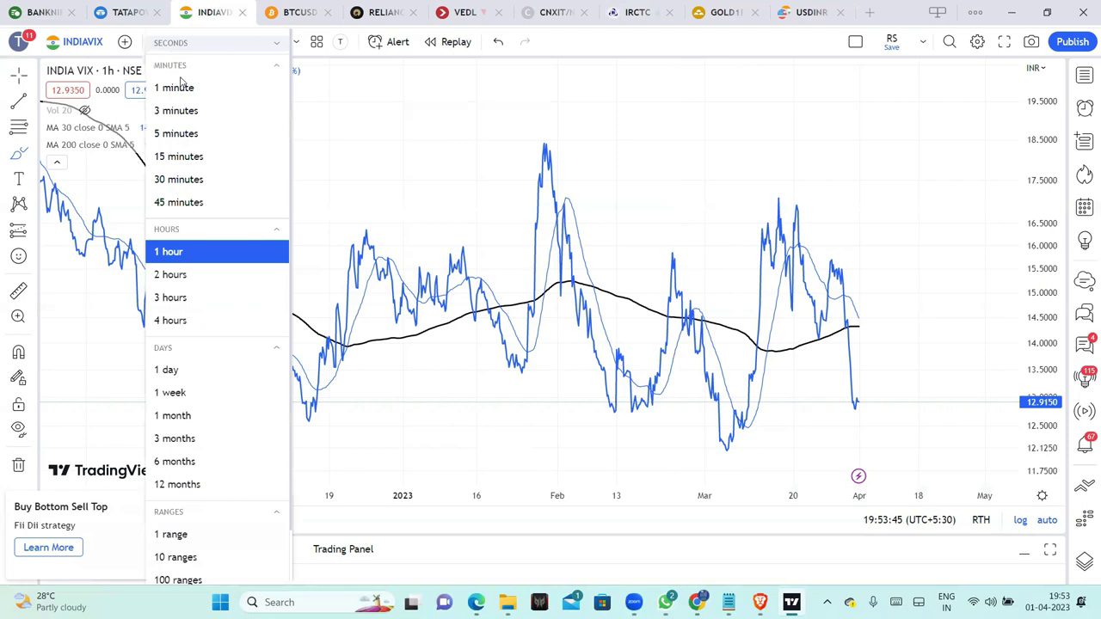
pyautogui.click(187, 368)
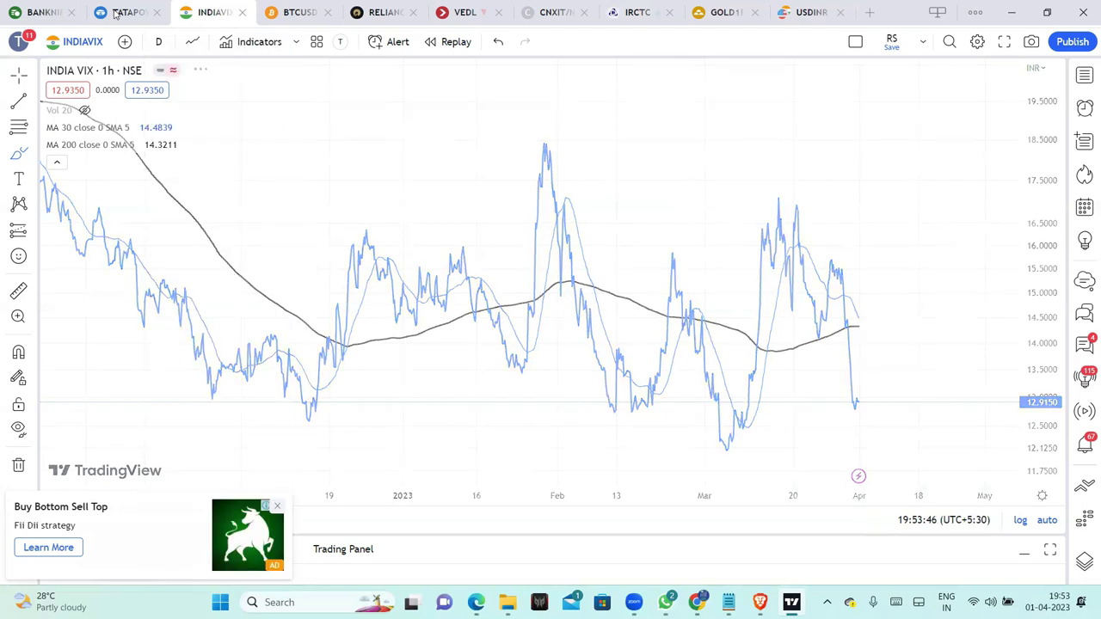
pyautogui.click(158, 41)
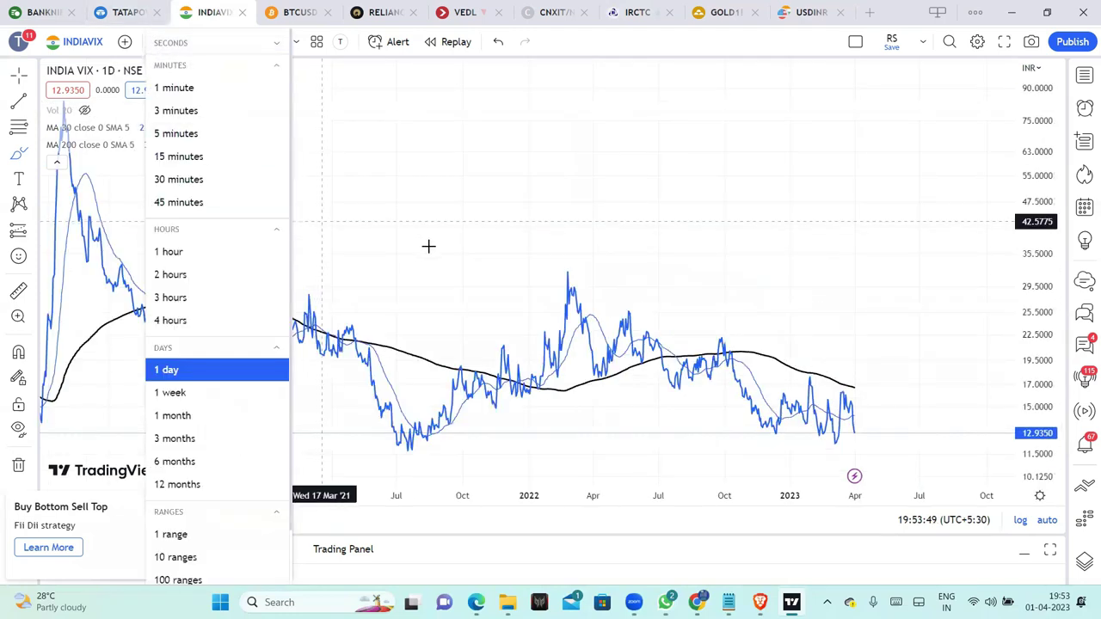
pyautogui.click(634, 275)
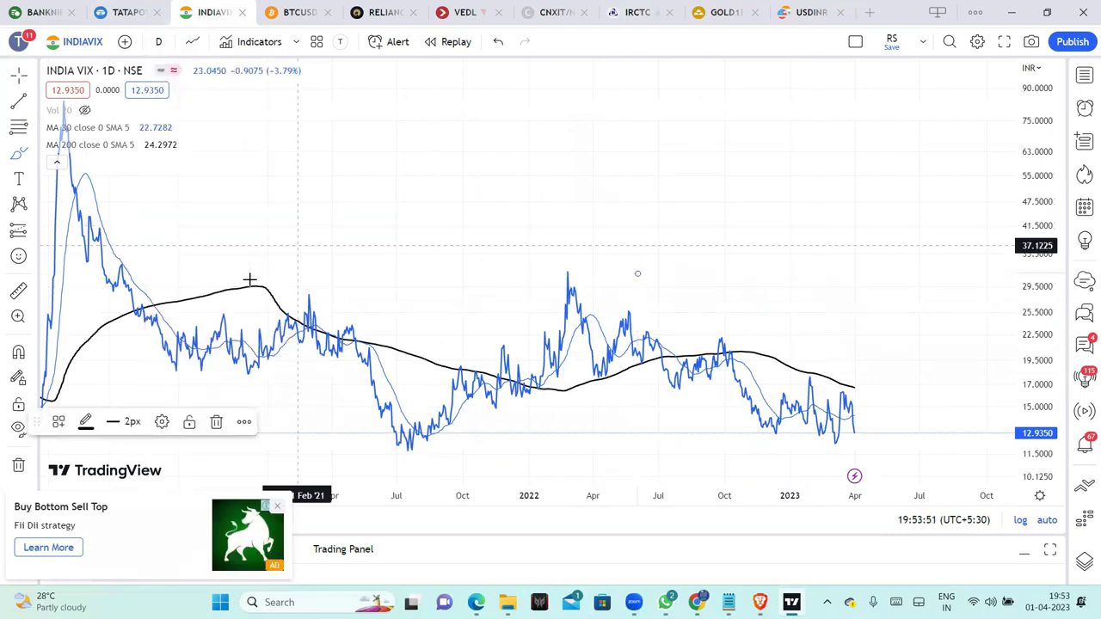
# Step: Brush two near-horizontal resistance lines at about 29 and 30 from late 2020 past the early 2022 India VIX peak
pyautogui.moveTo(188, 288); pyautogui.dragTo(661, 287)
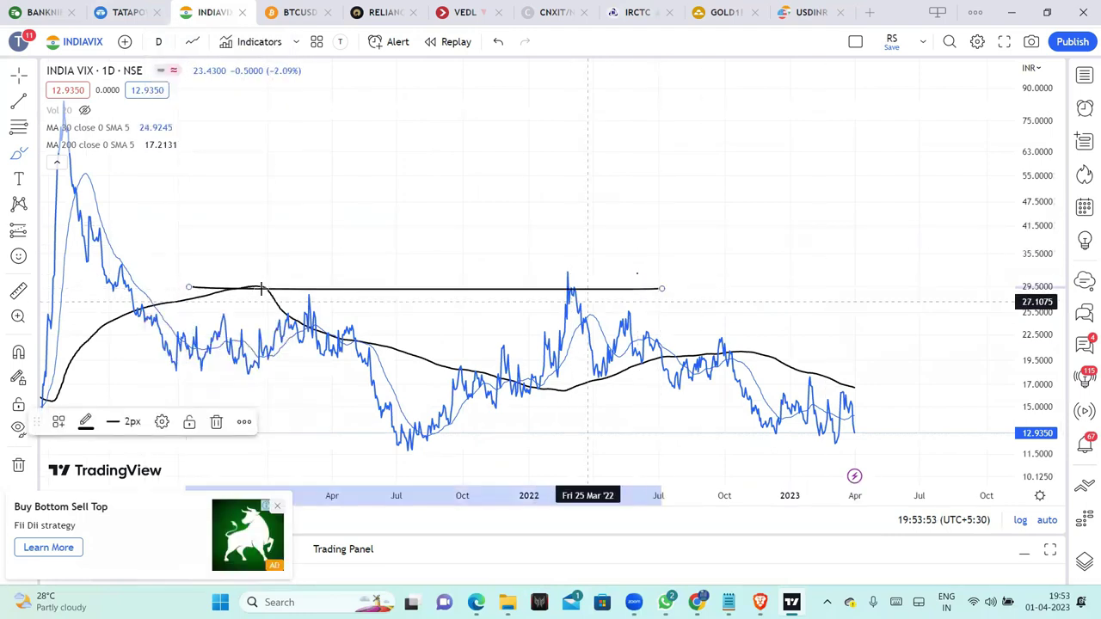
pyautogui.scroll(-2, 317, 135)
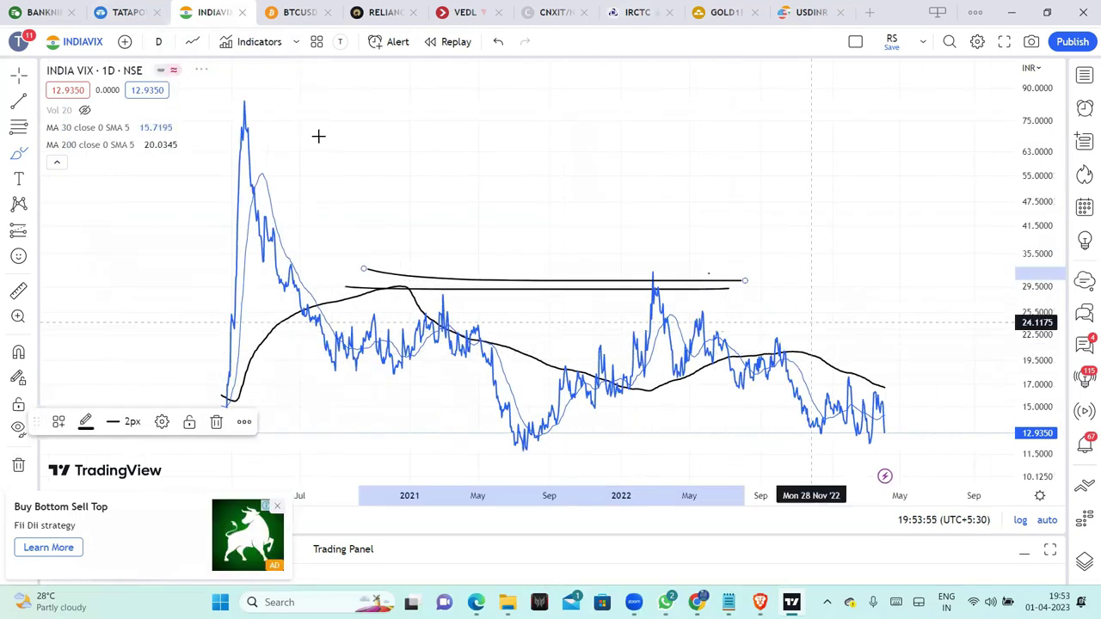
pyautogui.scroll(-1, 487, 172)
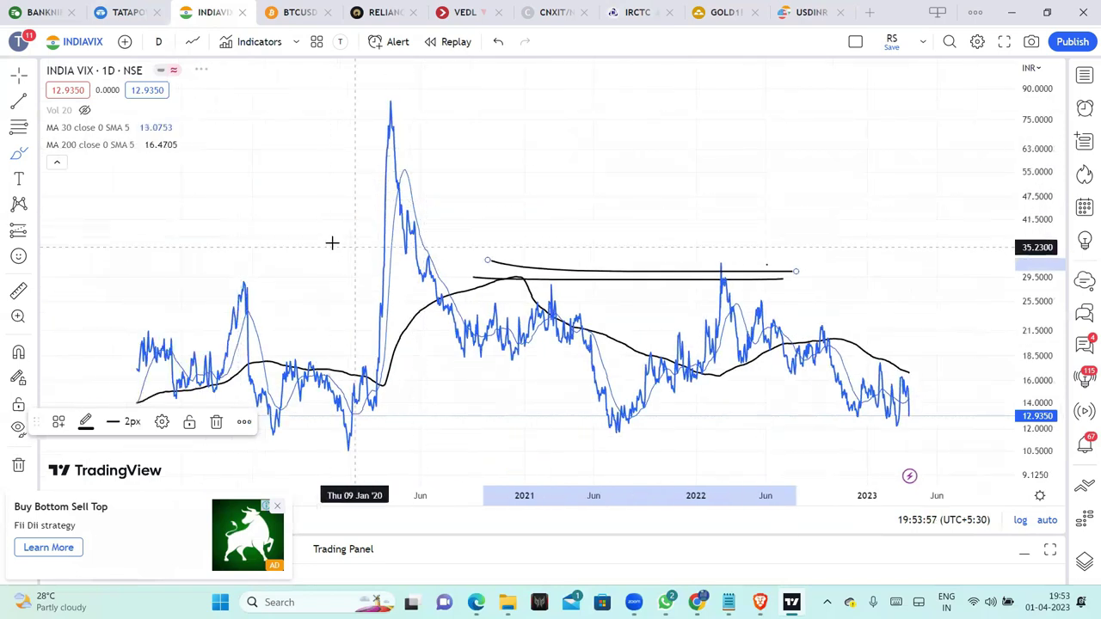
# Step: Brush two near-horizontal lines across the March 2020 spike at about 47.5 and 57, with a cross and rising strokes through them
pyautogui.click(335, 196)
pyautogui.click(562, 196)
pyautogui.click(515, 158)
pyautogui.click(333, 170)
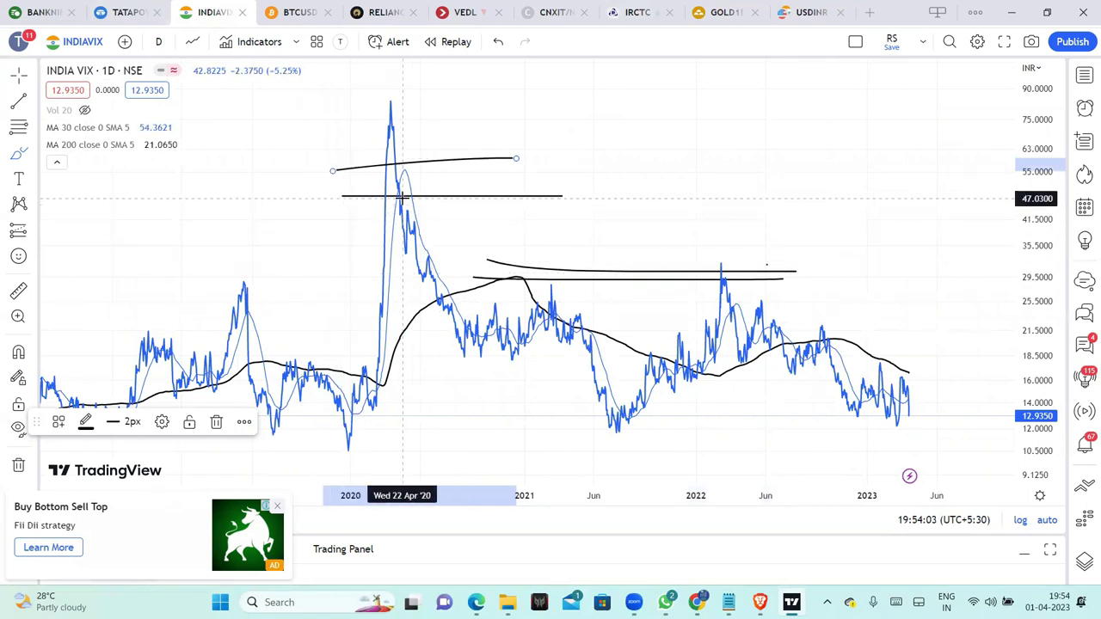
pyautogui.moveTo(404, 191); pyautogui.dragTo(425, 227)
pyautogui.moveTo(431, 203); pyautogui.dragTo(443, 224)
pyautogui.moveTo(372, 239)
pyautogui.mouseDown()
pyautogui.moveTo(420, 234)
pyautogui.moveTo(504, 76)
pyautogui.mouseUp()
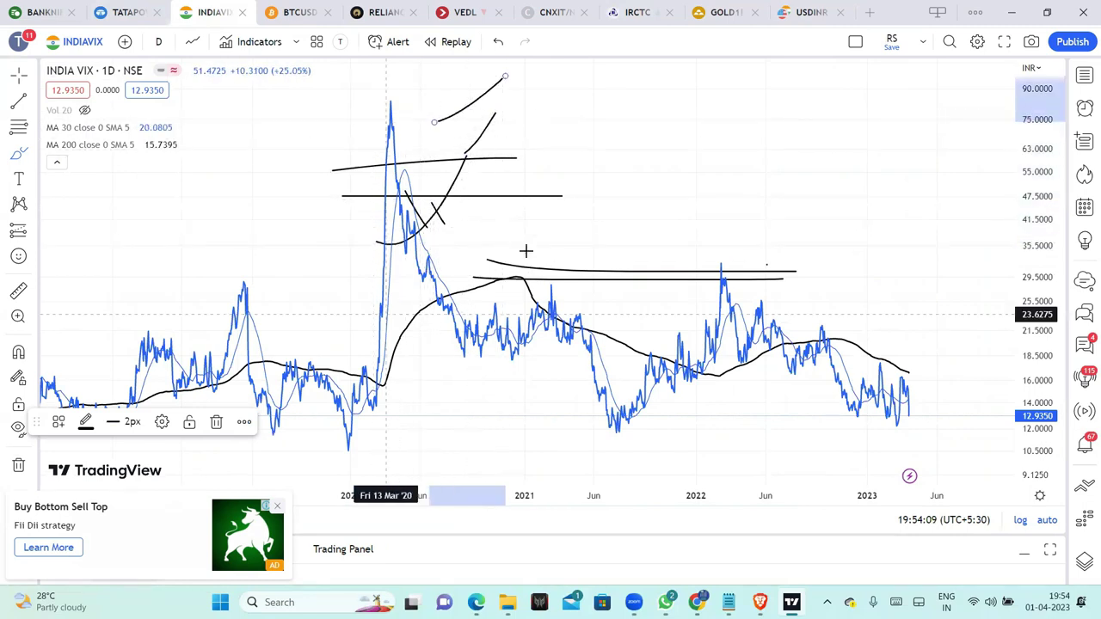
# Step: Brush ovals around the line at about 47.5 beside the 2020 spike and an upward arrow rising from them
pyautogui.moveTo(440, 177)
pyautogui.mouseDown()
pyautogui.moveTo(468, 222)
pyautogui.moveTo(449, 191)
pyautogui.moveTo(442, 202)
pyautogui.mouseUp()
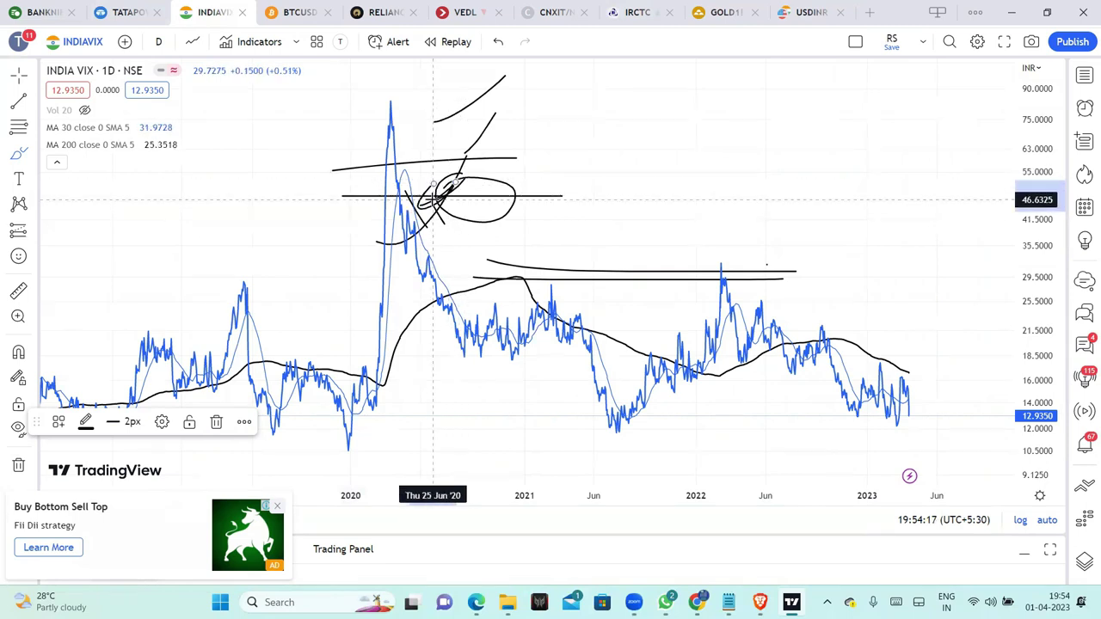
pyautogui.moveTo(434, 203); pyautogui.dragTo(493, 156)
pyautogui.moveTo(511, 112); pyautogui.dragTo(507, 156)
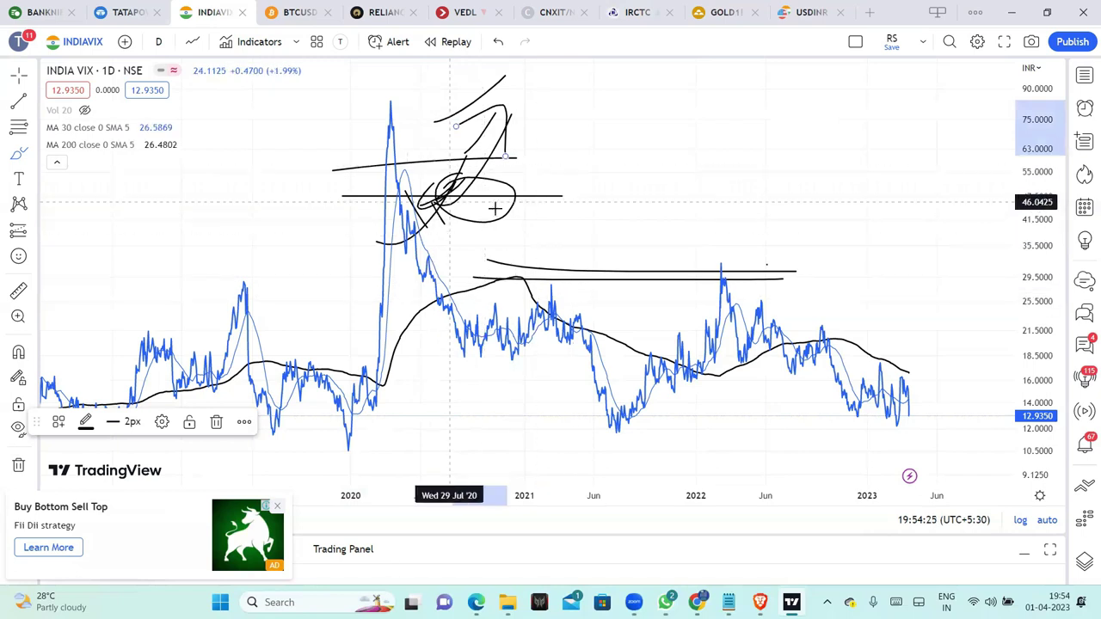
pyautogui.moveTo(557, 150); pyautogui.dragTo(499, 156)
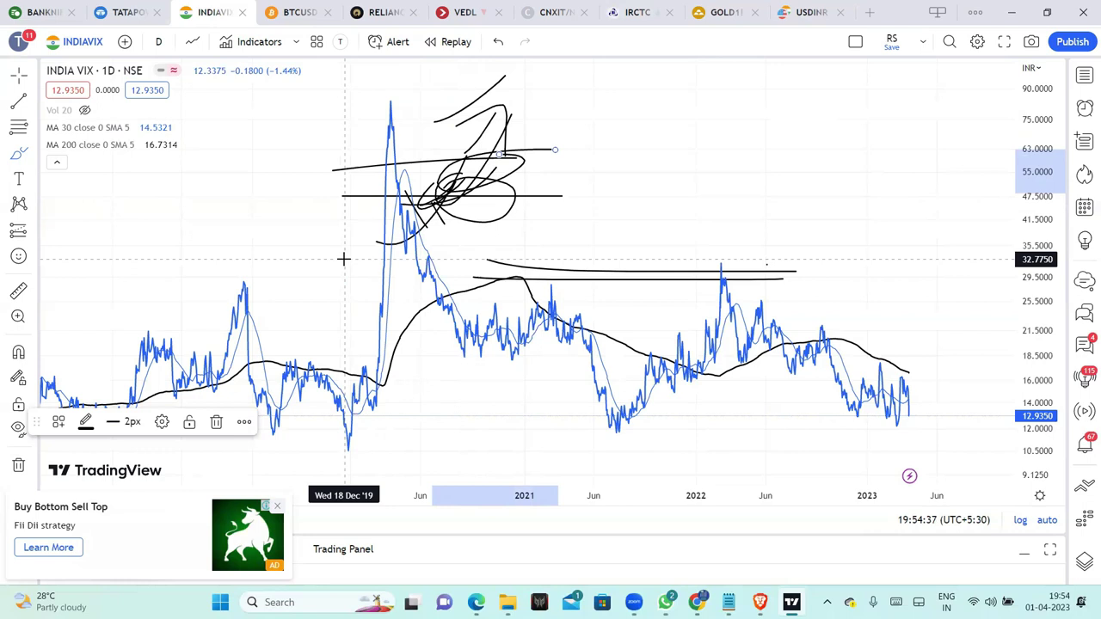
# Step: Brush a zigzag beside the ovals and a steep fall with a rebound at the lower resistance lines, and remove all drawings
pyautogui.moveTo(509, 196); pyautogui.dragTo(651, 154)
pyautogui.moveTo(533, 137); pyautogui.dragTo(619, 280)
pyautogui.moveTo(585, 236); pyautogui.dragTo(628, 243)
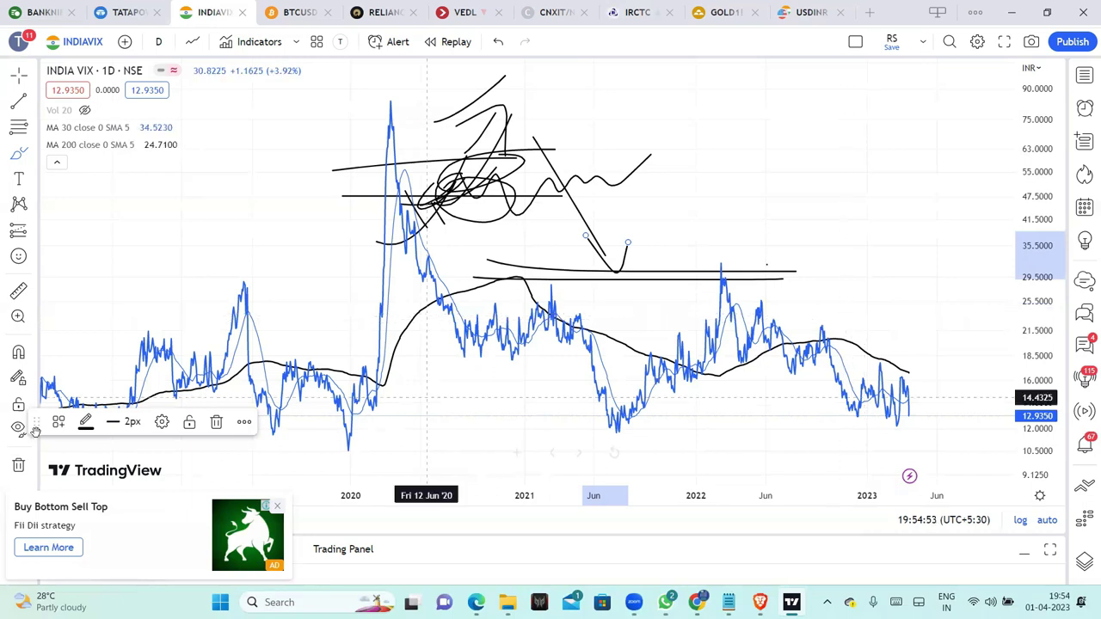
pyautogui.click(18, 464)
pyautogui.click(86, 459)
# Step: Brush near-horizontal lines at about 44, 50 and 56 beside the March 2020 India VIX spike, and remove all drawings
pyautogui.scroll(5, 723, 348)
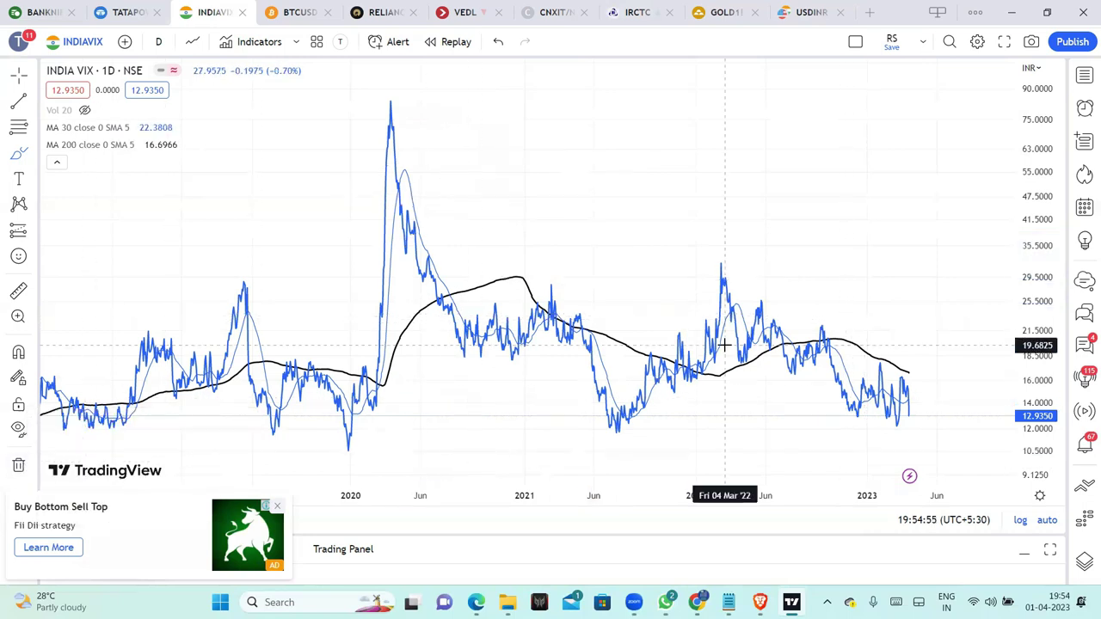
pyautogui.scroll(-2, 722, 348)
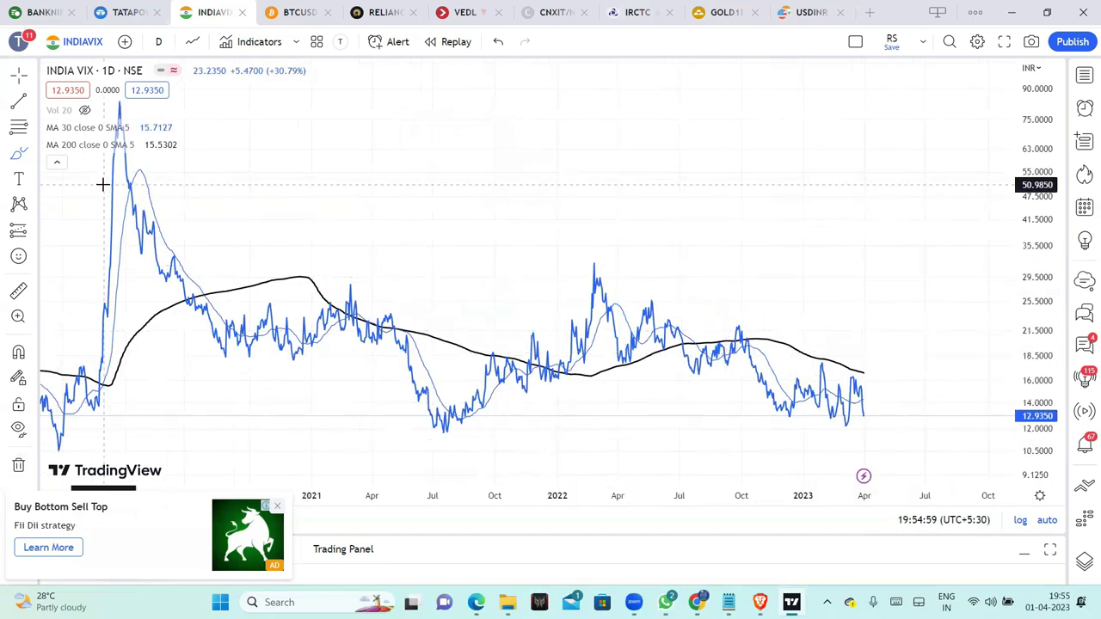
pyautogui.moveTo(104, 189); pyautogui.dragTo(527, 179)
pyautogui.moveTo(300, 211); pyautogui.dragTo(477, 211)
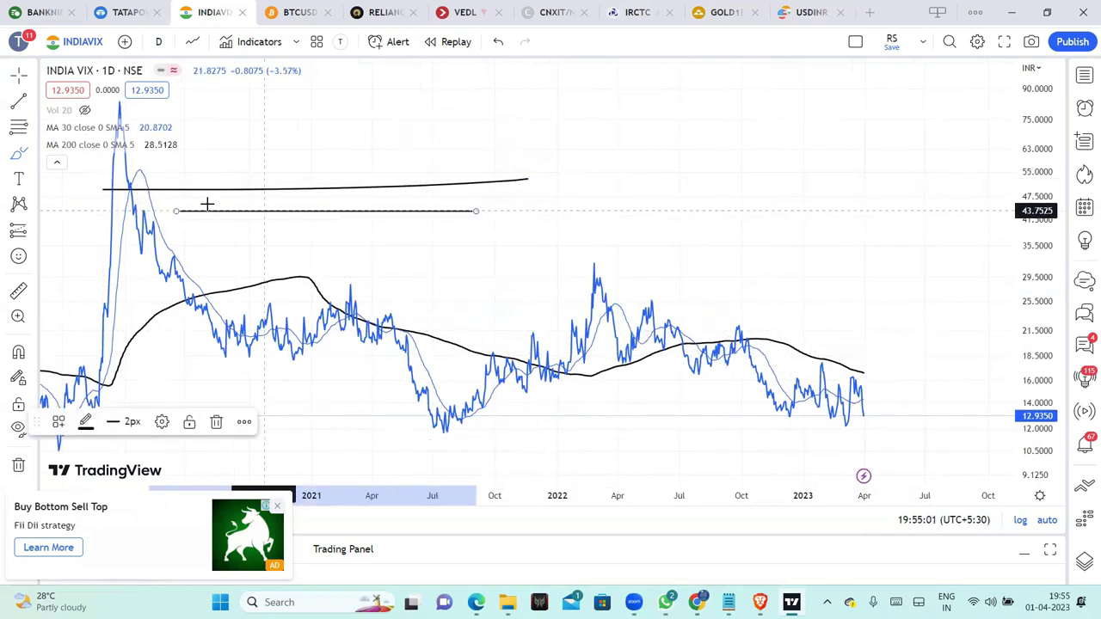
pyautogui.moveTo(259, 183); pyautogui.dragTo(439, 167)
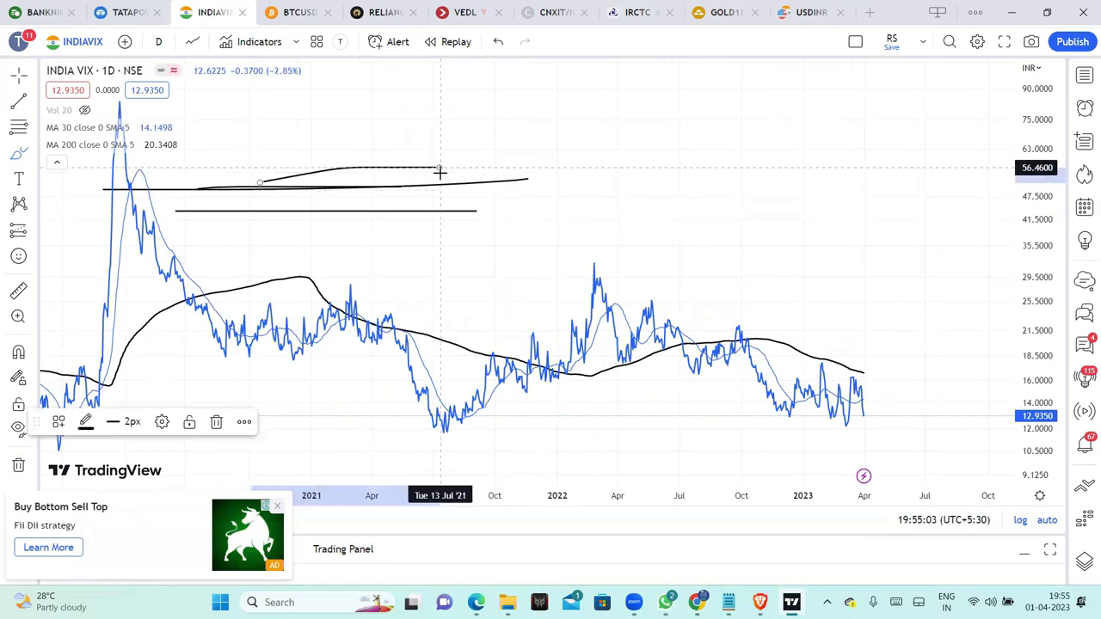
pyautogui.scroll(-2, 651, 435)
pyautogui.scroll(-1, 752, 385)
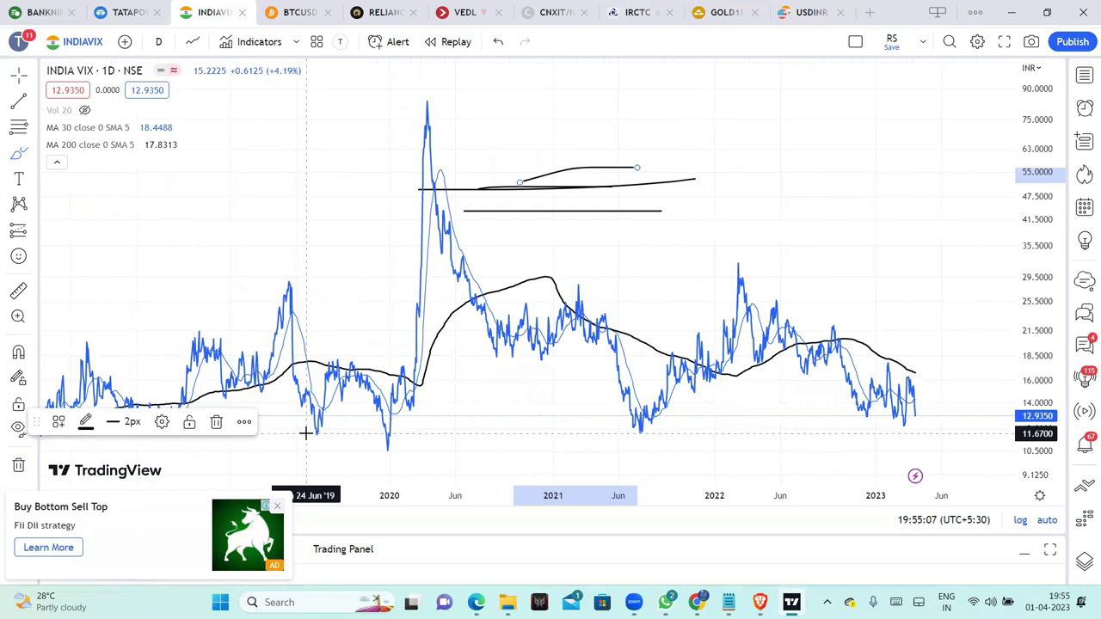
pyautogui.scroll(-1, 306, 434)
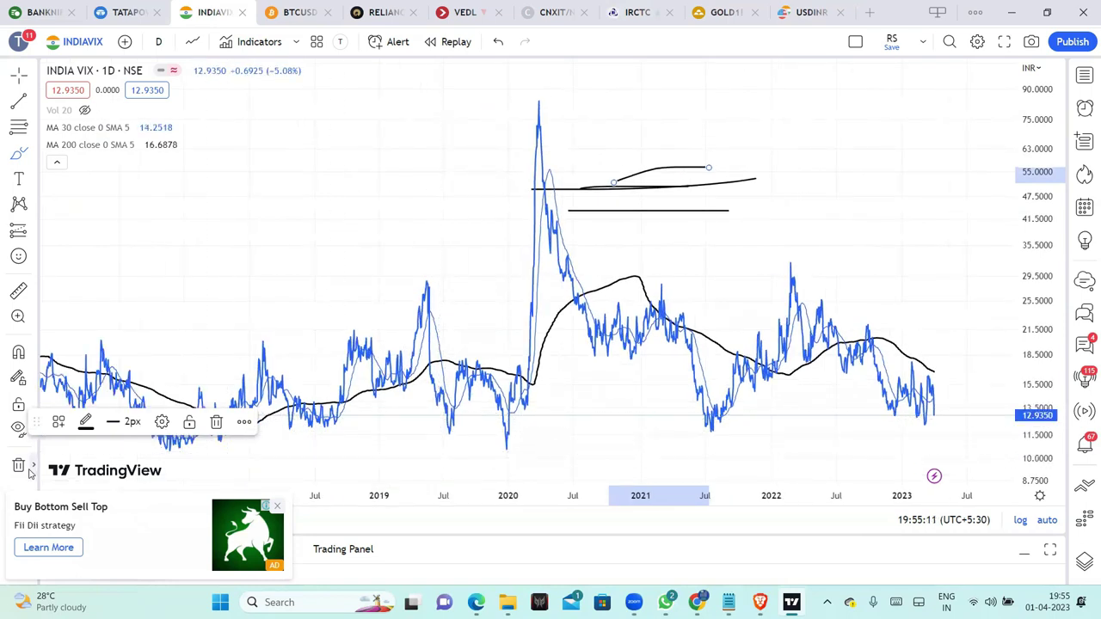
pyautogui.click(35, 469)
pyautogui.click(83, 462)
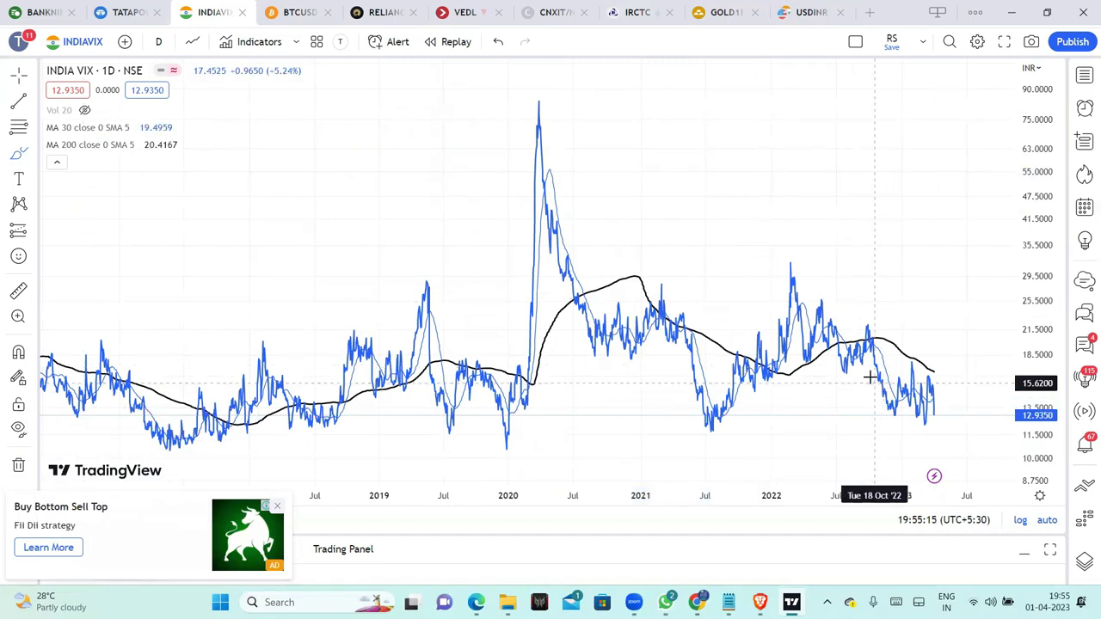
# Step: Brush a circle around India VIX's 2023 lows with "12", scribbles and a curved stroke beside it, and remove all drawings
pyautogui.scroll(-2, 742, 442)
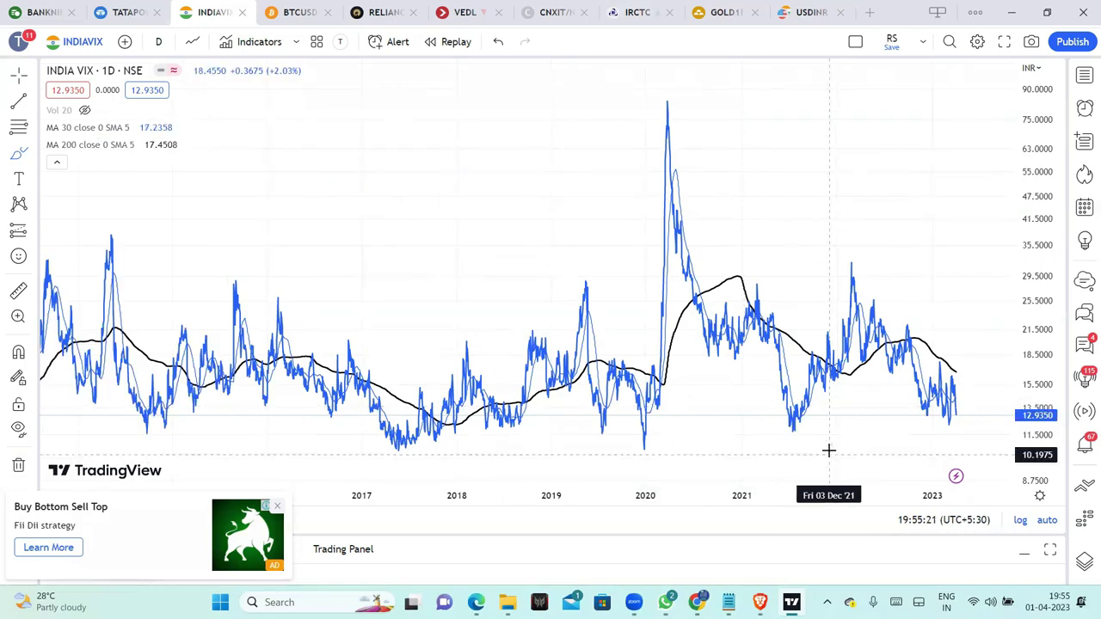
pyautogui.scroll(2, 828, 450)
pyautogui.scroll(1, 865, 417)
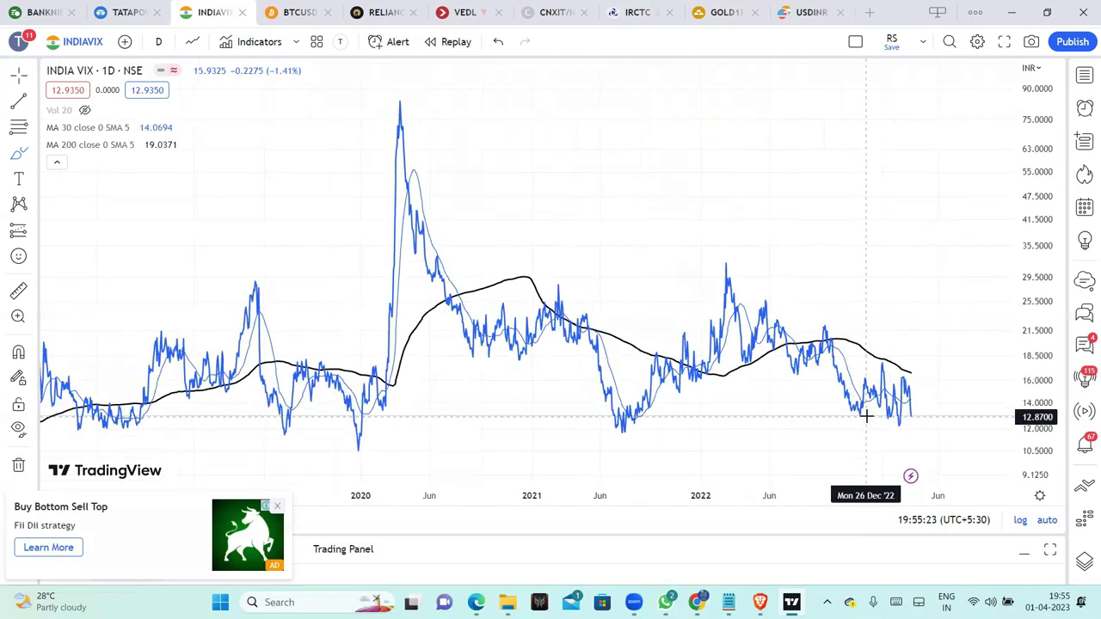
pyautogui.moveTo(922, 426)
pyautogui.mouseDown()
pyautogui.moveTo(899, 438)
pyautogui.moveTo(968, 447)
pyautogui.mouseUp()
pyautogui.moveTo(918, 413); pyautogui.dragTo(937, 404)
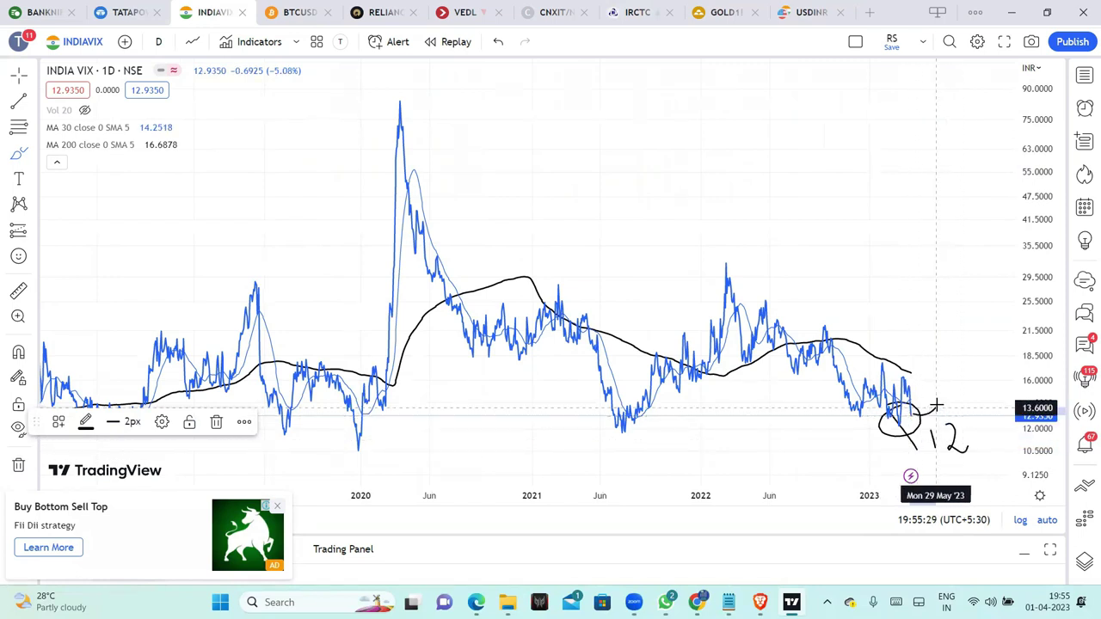
pyautogui.moveTo(939, 452); pyautogui.dragTo(912, 447)
pyautogui.moveTo(976, 407)
pyautogui.mouseDown()
pyautogui.moveTo(983, 439)
pyautogui.moveTo(972, 430)
pyautogui.moveTo(950, 447)
pyautogui.moveTo(902, 446)
pyautogui.moveTo(998, 461)
pyautogui.mouseUp()
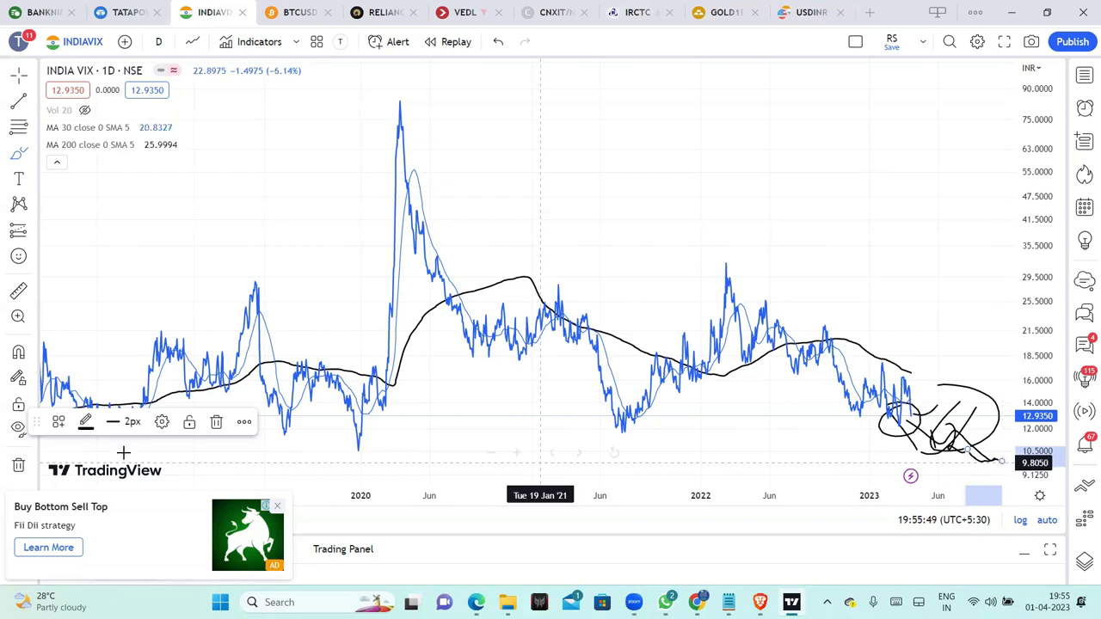
pyautogui.click(18, 464)
pyautogui.click(76, 467)
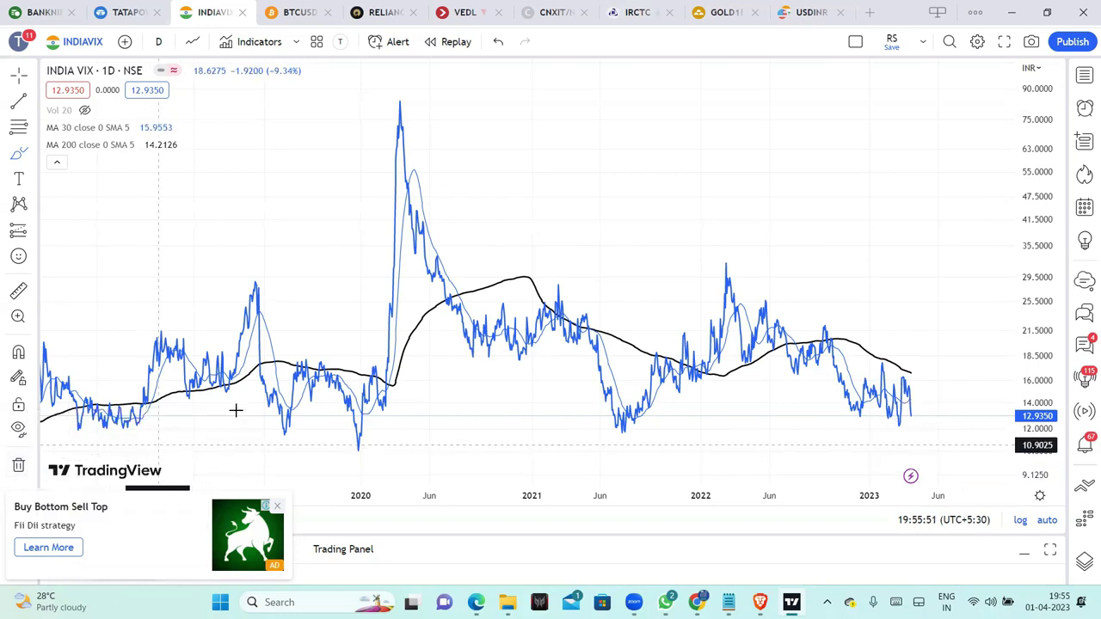
# Step: Switch to Brave, launch Opstra Pro from the Definedge Securities dashboard and bring up the Options Strategy Builder page
pyautogui.scroll(-3, 487, 265)
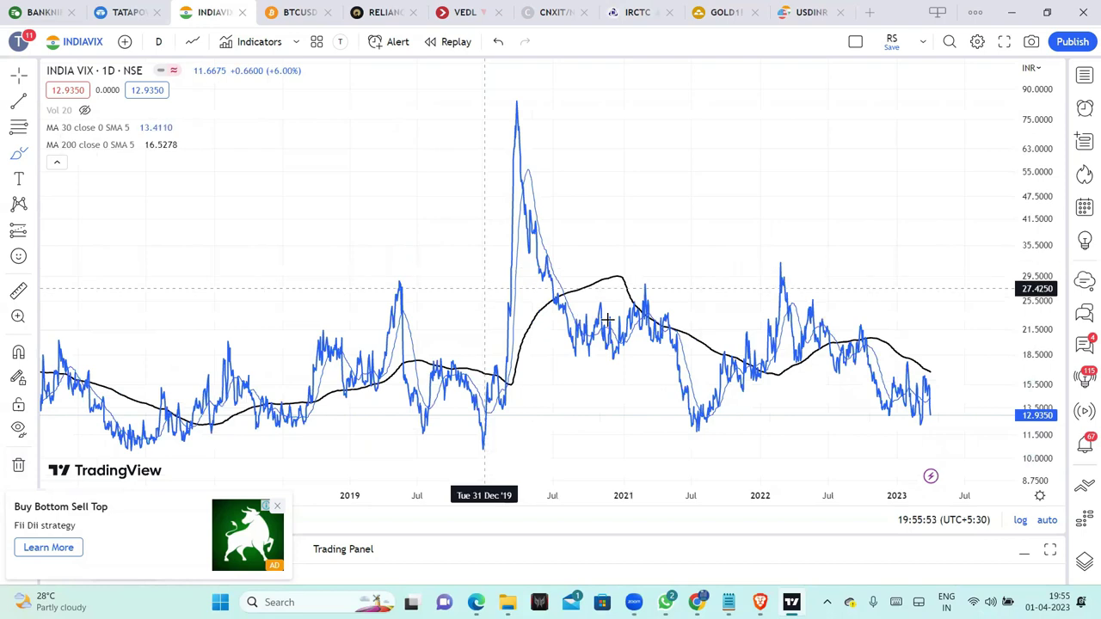
pyautogui.scroll(3, 605, 336)
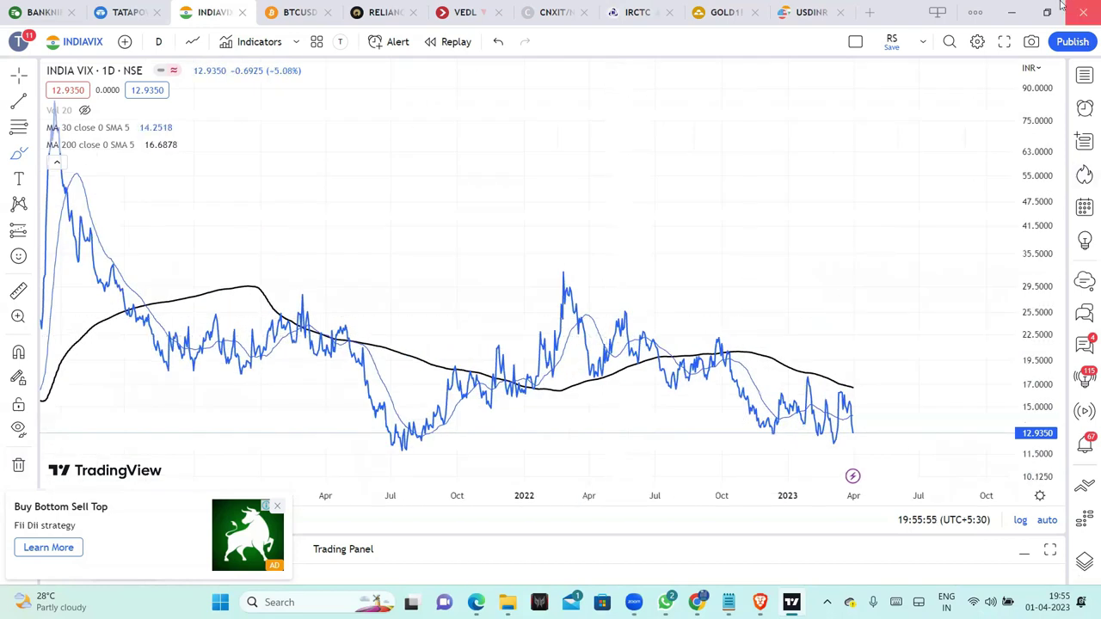
pyautogui.click(1010, 17)
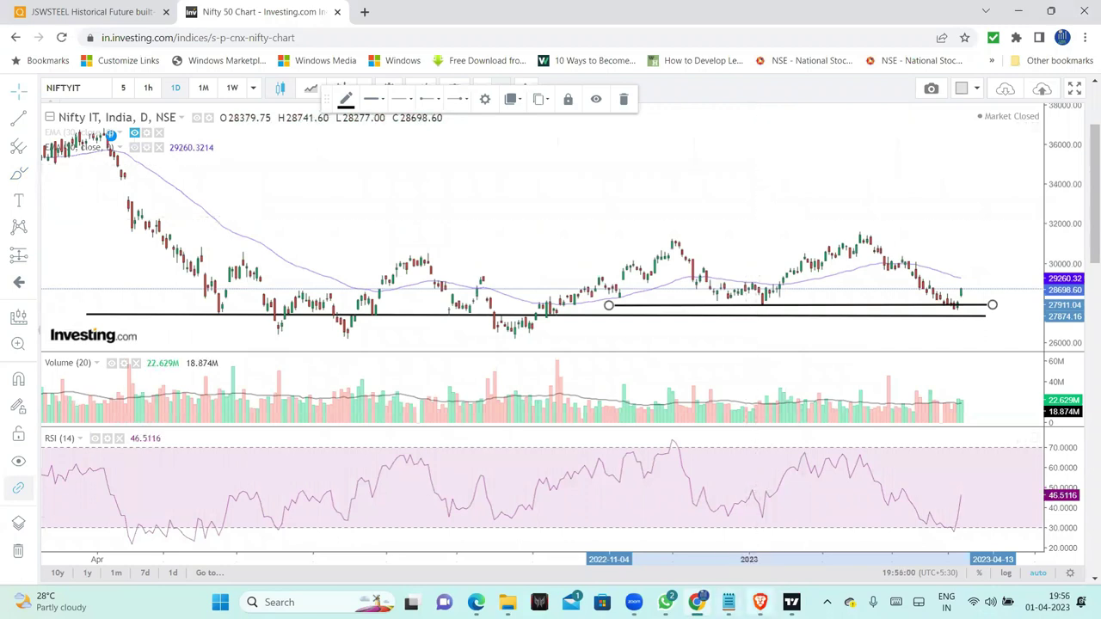
pyautogui.click(759, 601)
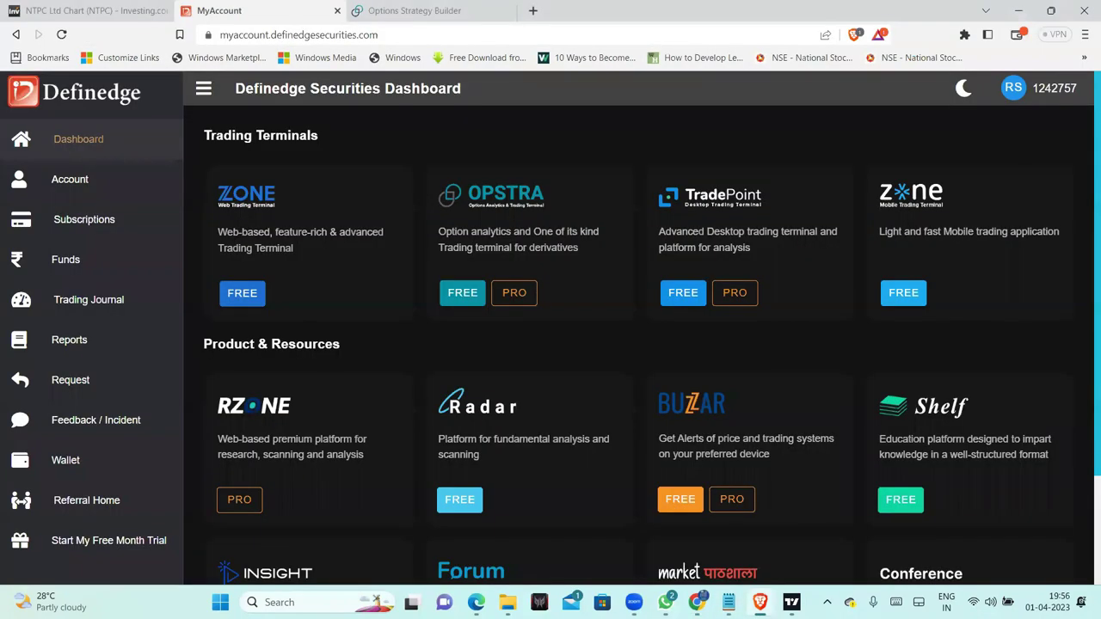
pyautogui.click(514, 293)
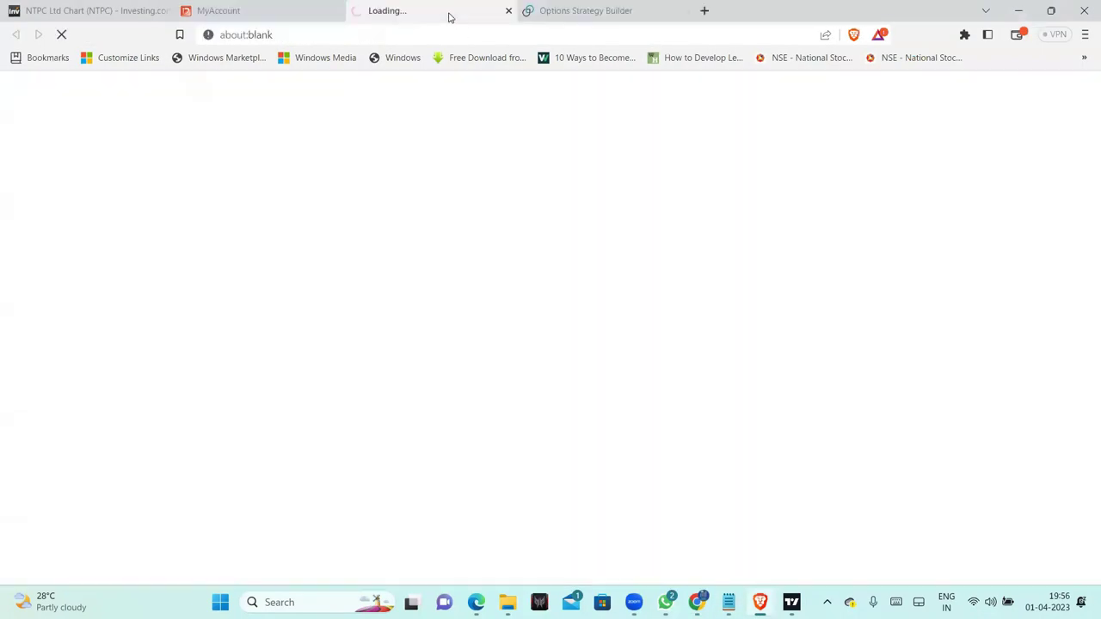
pyautogui.click(602, 10)
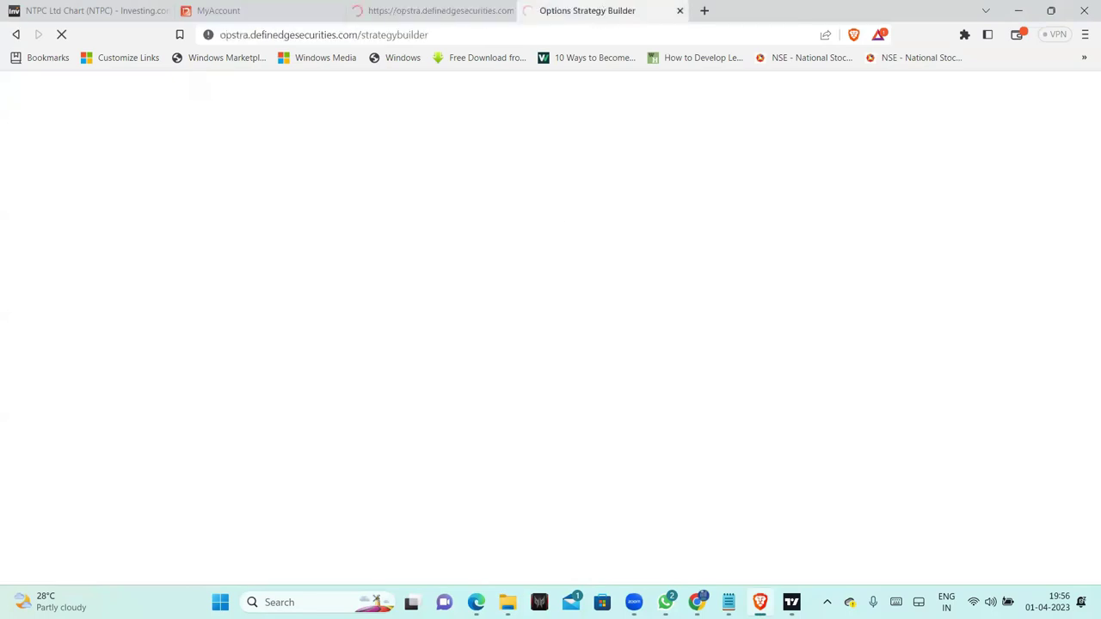
pyautogui.click(435, 9)
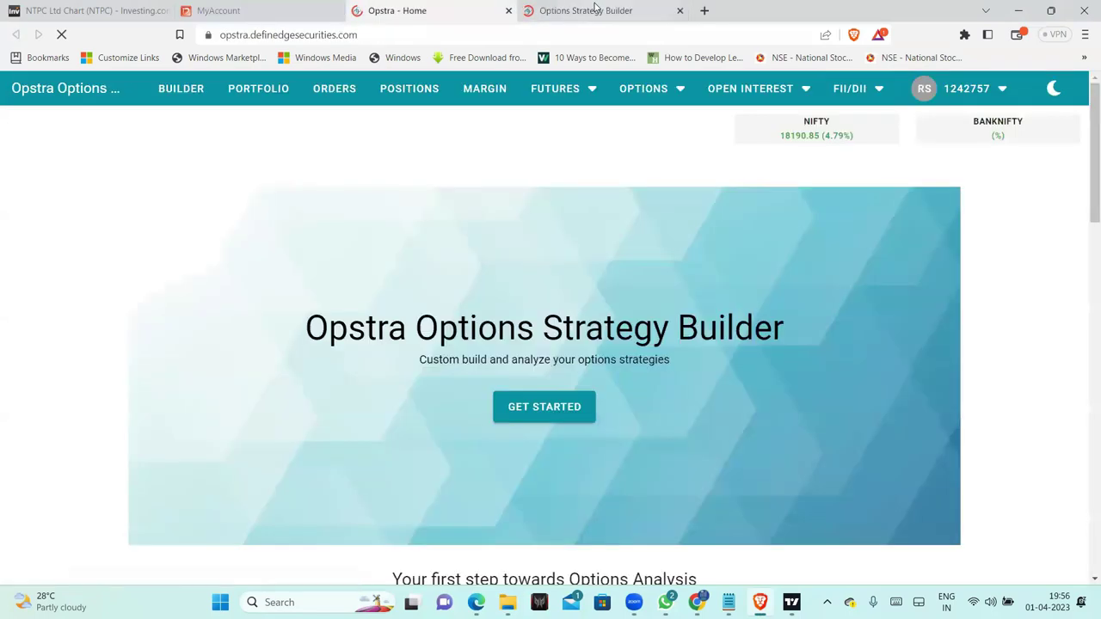
pyautogui.click(594, 10)
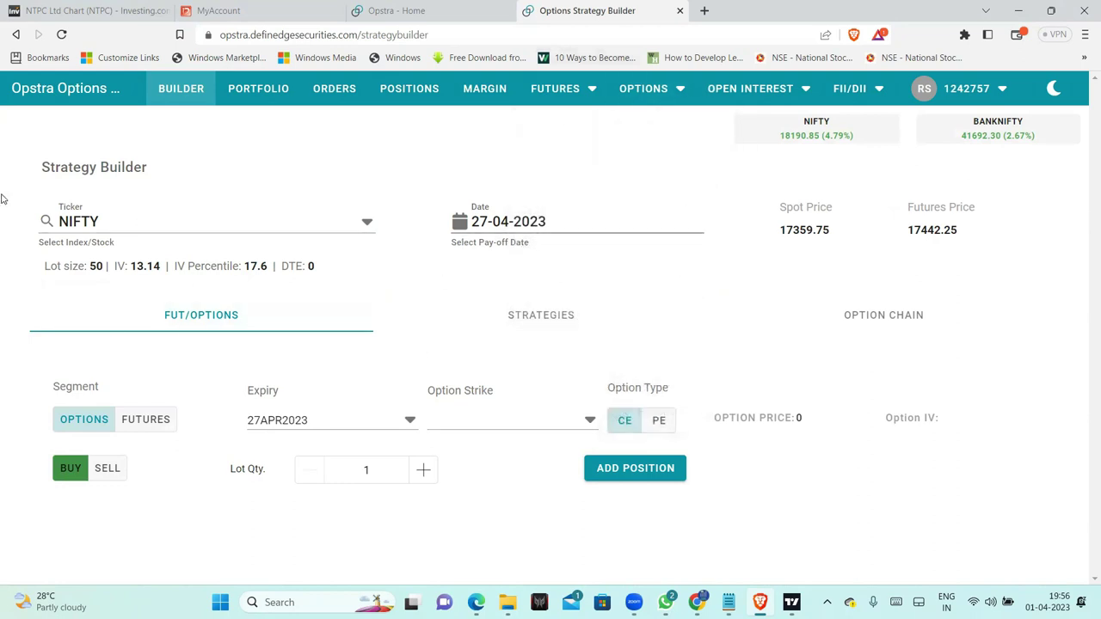
# Step: Open Opstra's IV Charts and examine NIFTY's six-month price, implied and historical volatility, and IV percentile
pyautogui.moveTo(535, 90)
pyautogui.moveTo(653, 91)
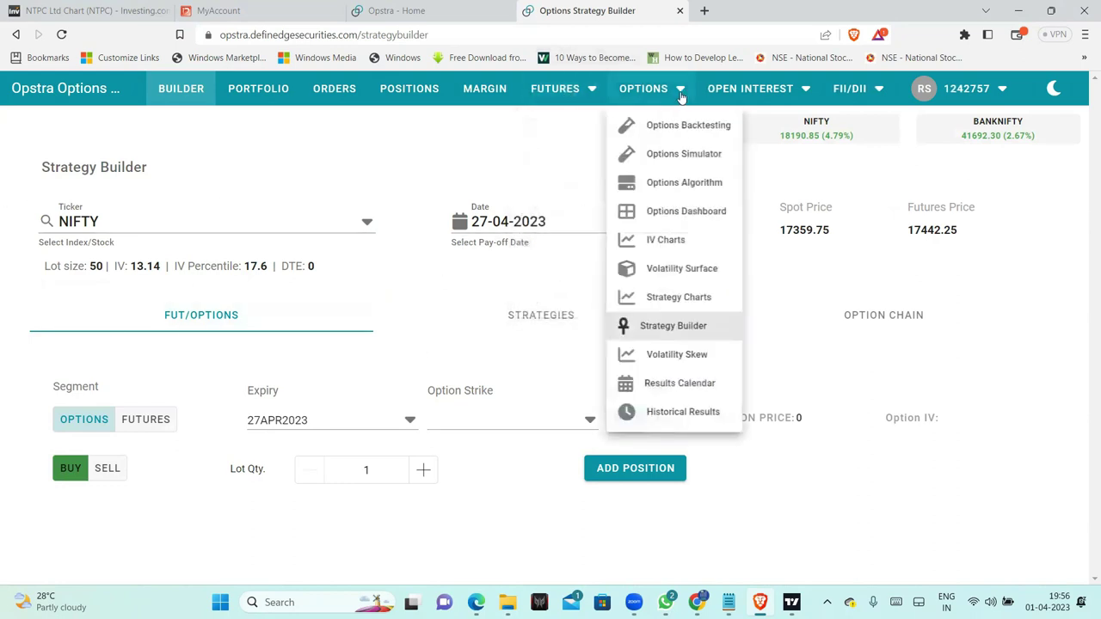
pyautogui.click(688, 239)
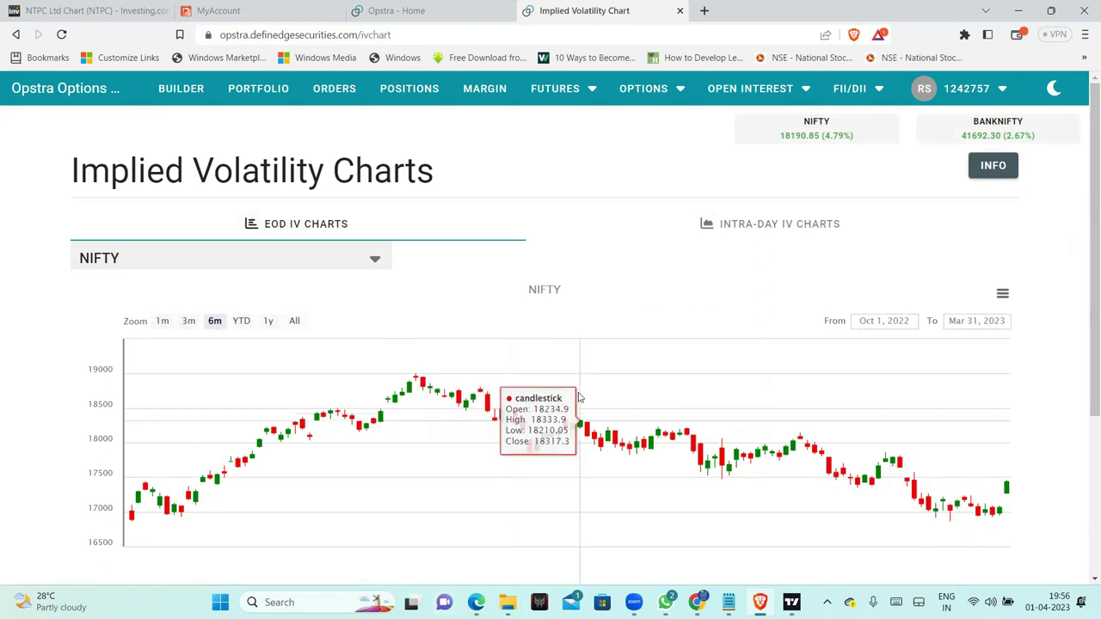
pyautogui.scroll(-1, 1083, 392)
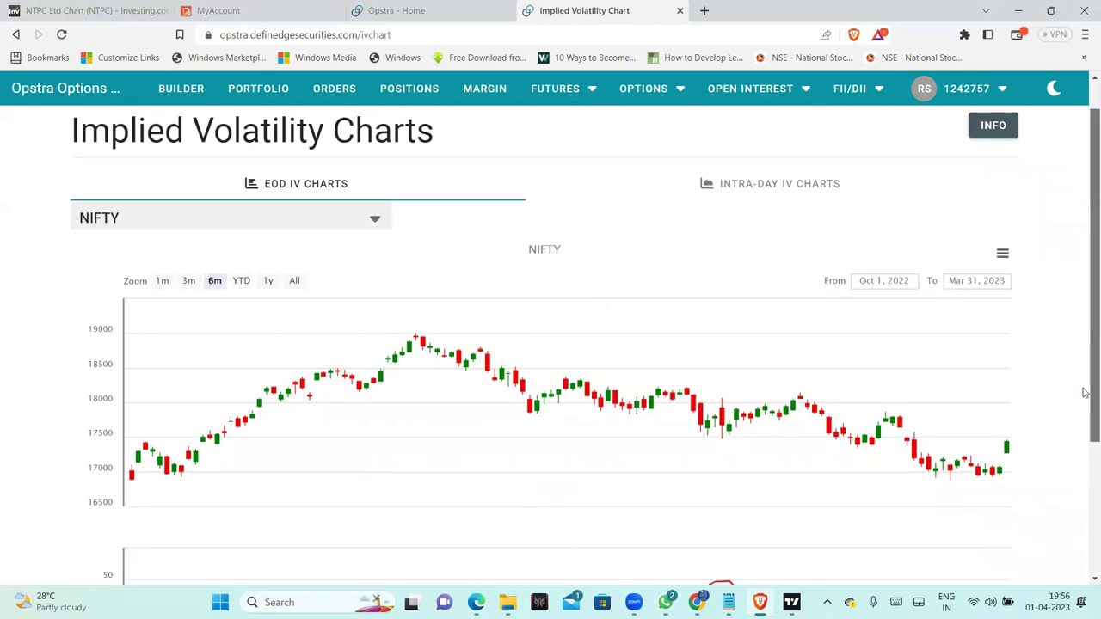
pyautogui.scroll(-3, 1083, 392)
pyautogui.scroll(-1, 1085, 472)
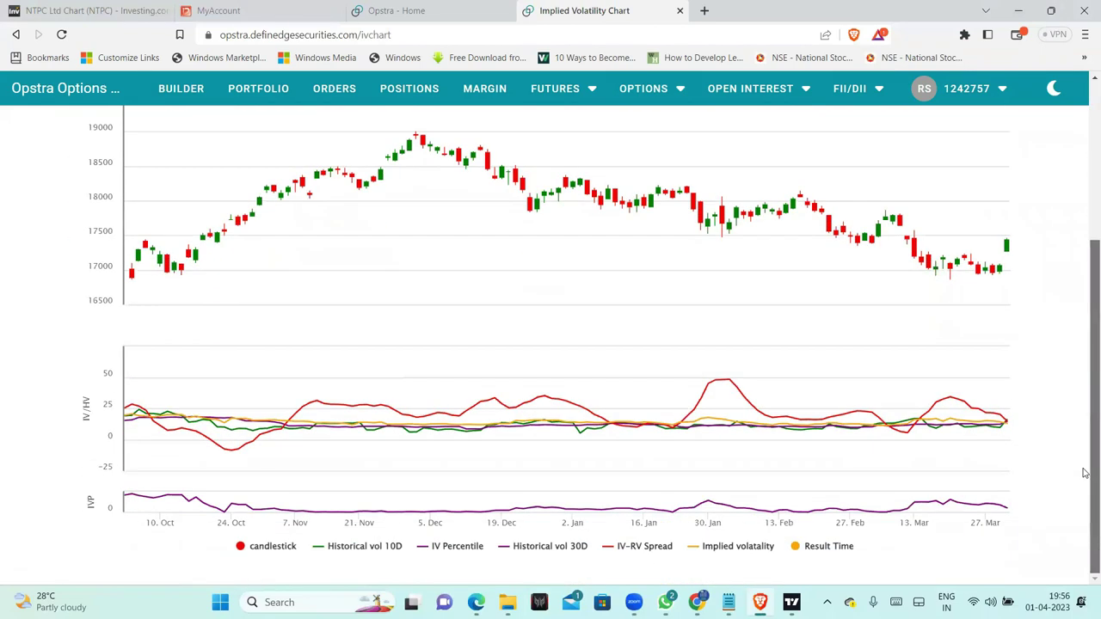
pyautogui.scroll(5, 1083, 418)
pyautogui.scroll(-5, 1085, 353)
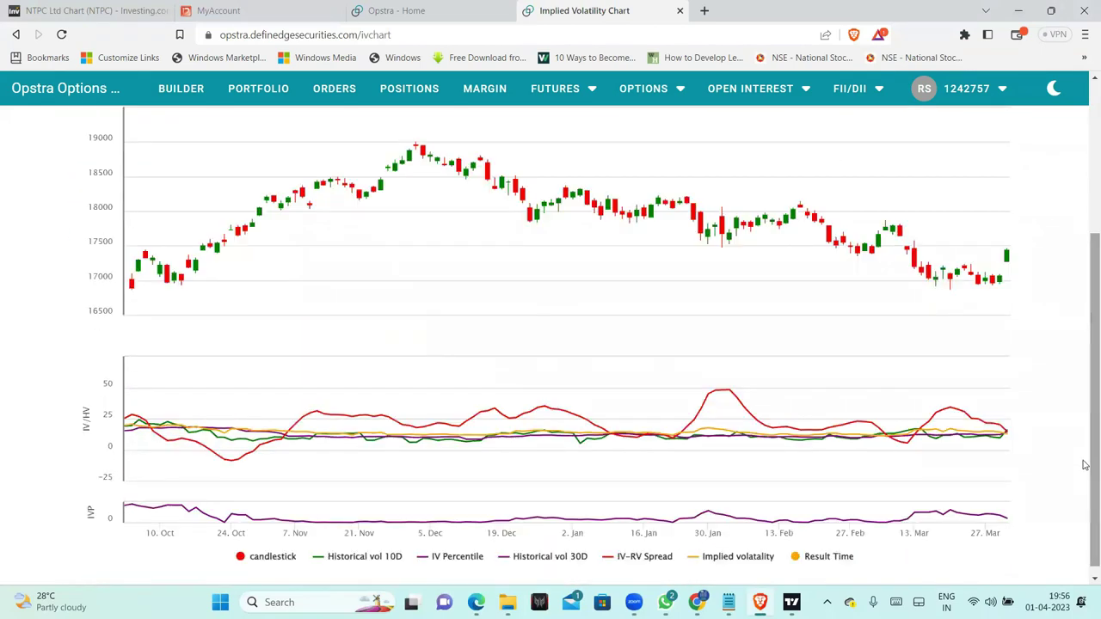
pyautogui.moveTo(1085, 465); pyautogui.dragTo(1085, 459)
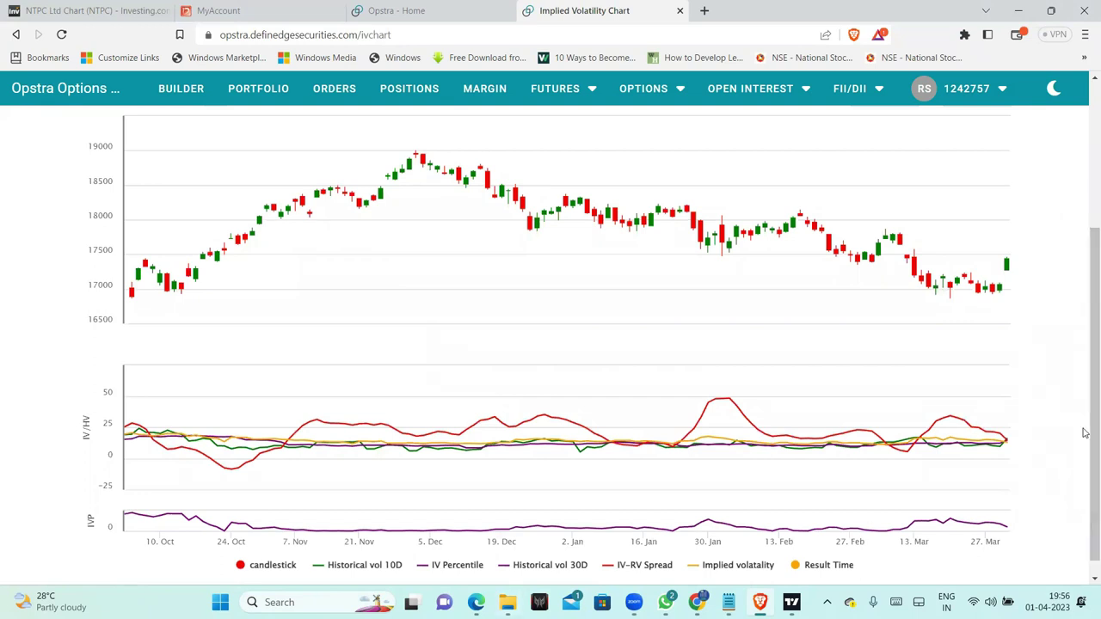
pyautogui.scroll(-1, 1085, 433)
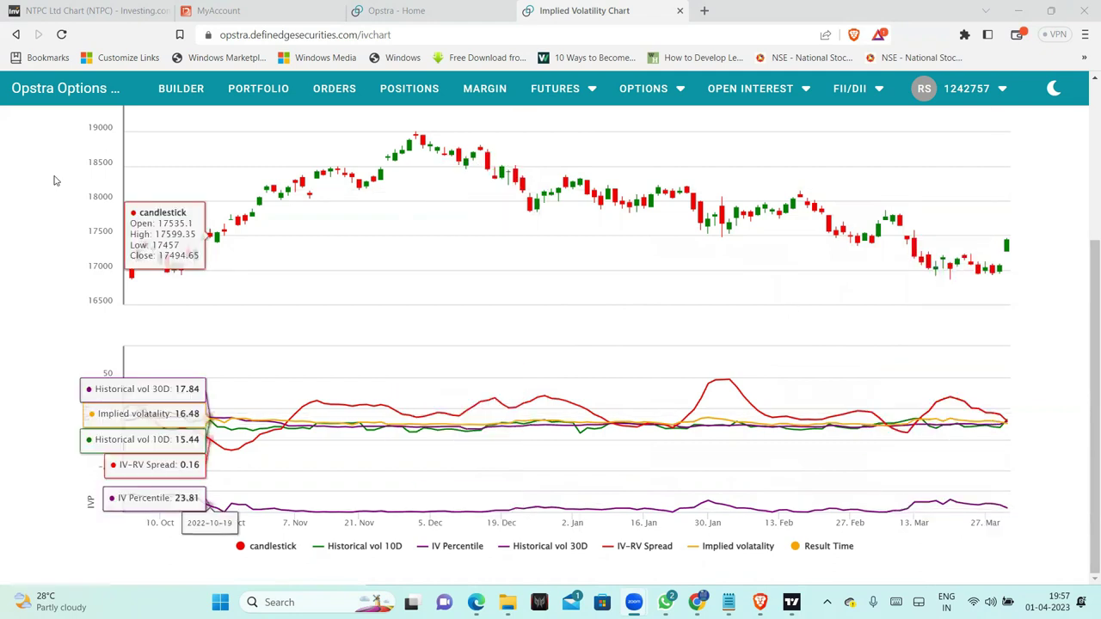
# Step: Switch to Chrome and check the stock list in the Stocks 27 Mar.txt notes
pyautogui.click(698, 602)
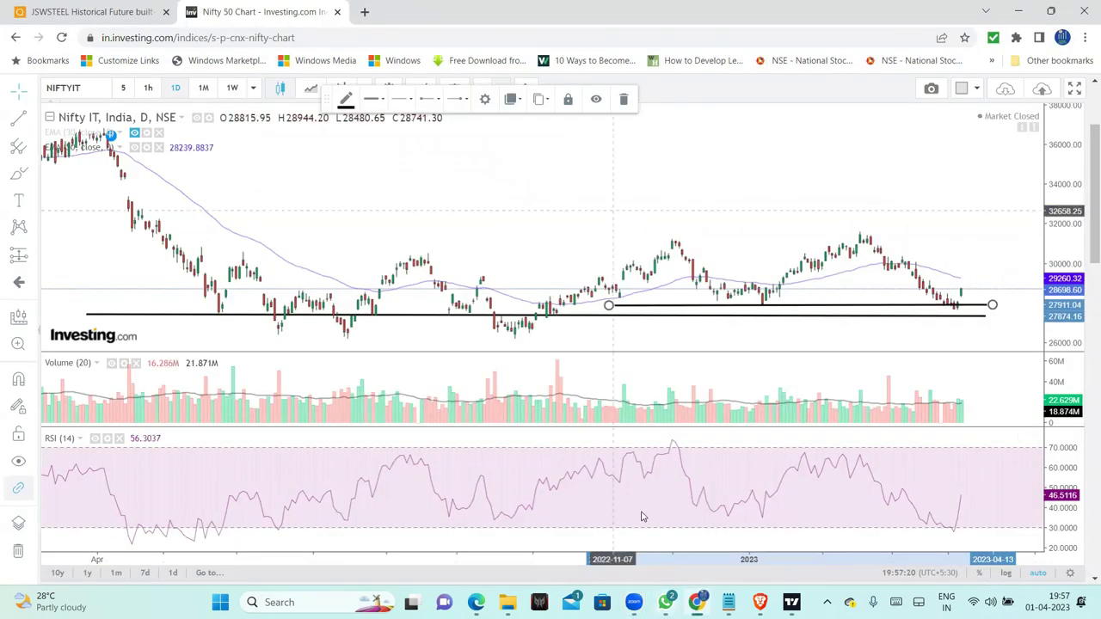
pyautogui.click(728, 602)
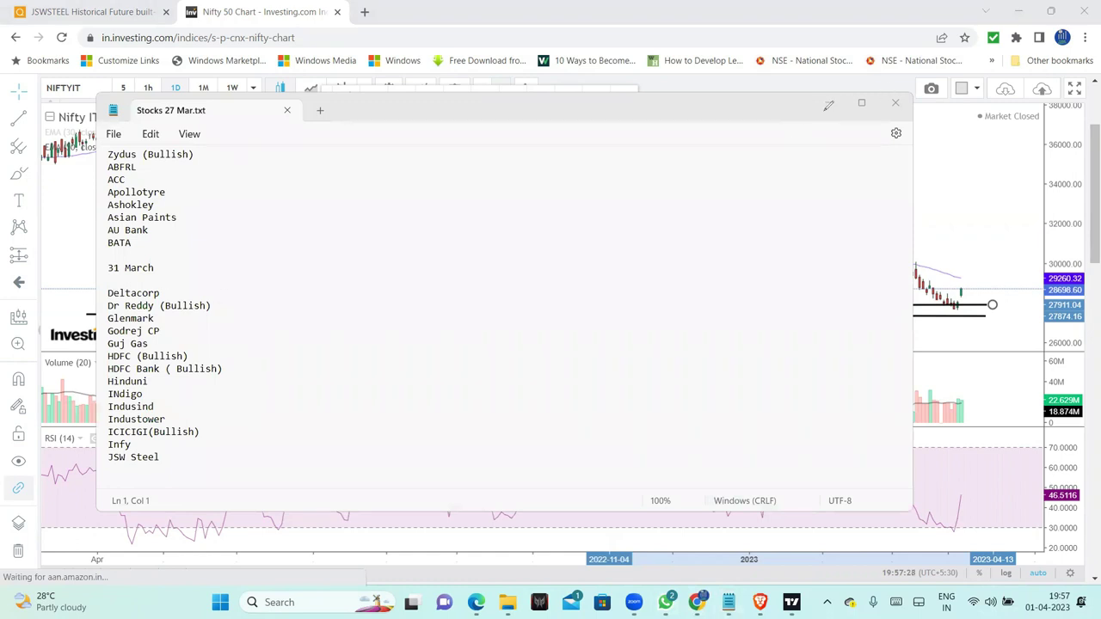
pyautogui.click(828, 104)
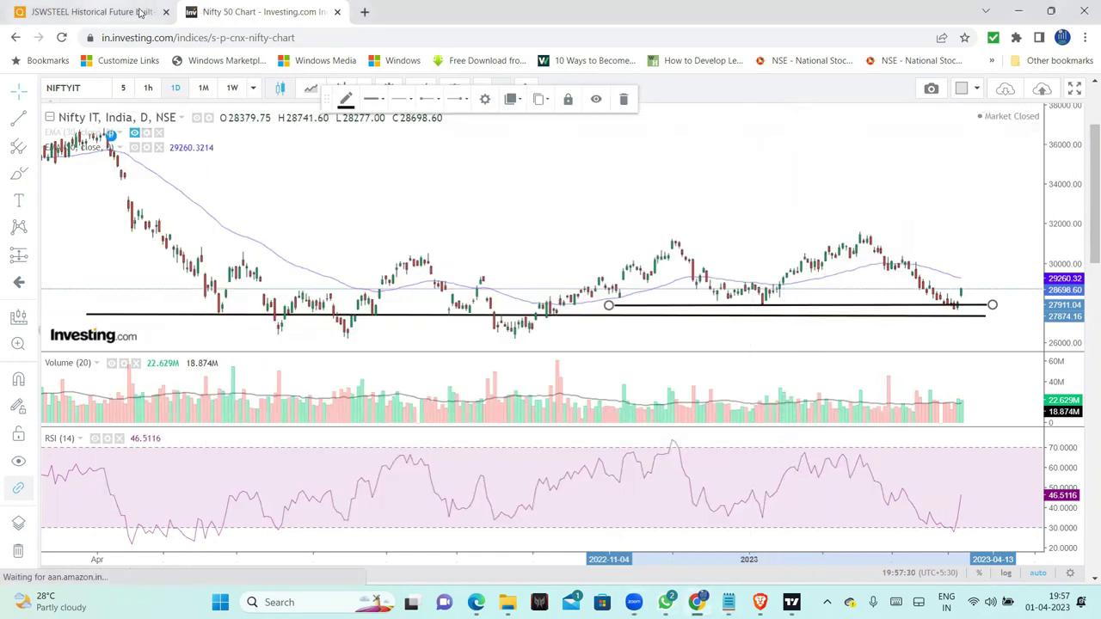
# Step: Load web.quantsapp.com/home in a new Chrome page
pyautogui.click(366, 12)
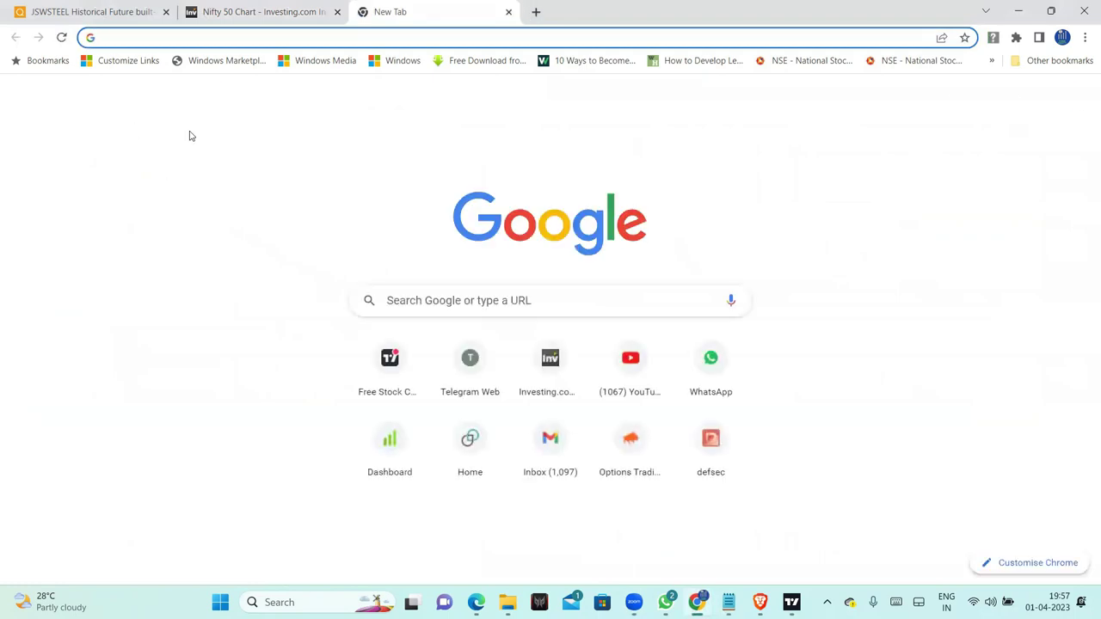
pyautogui.write('web')
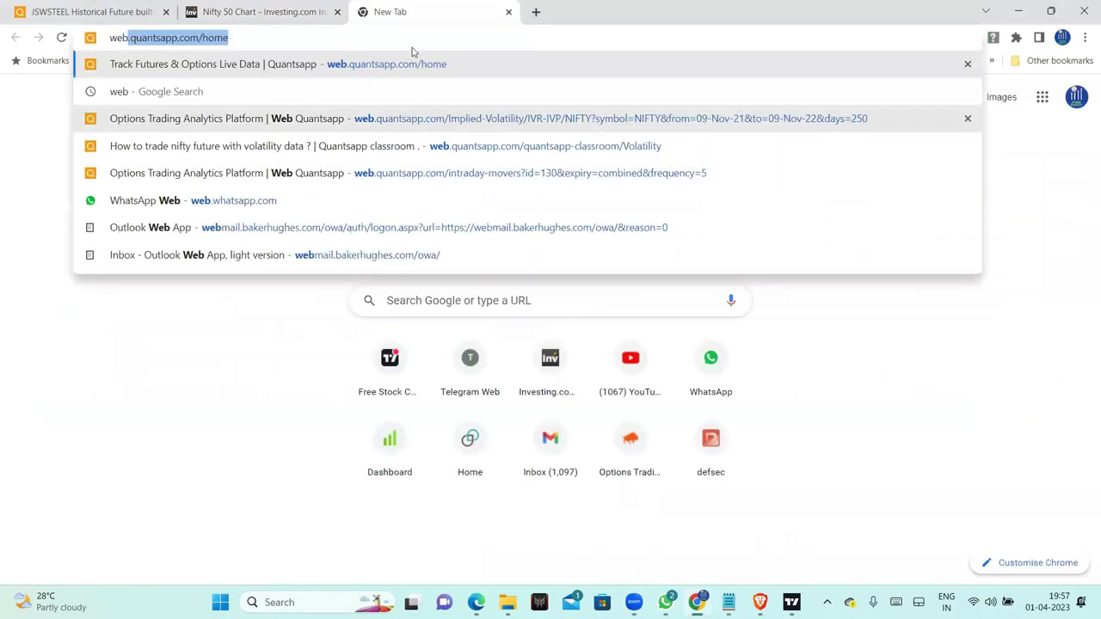
pyautogui.press('Return')
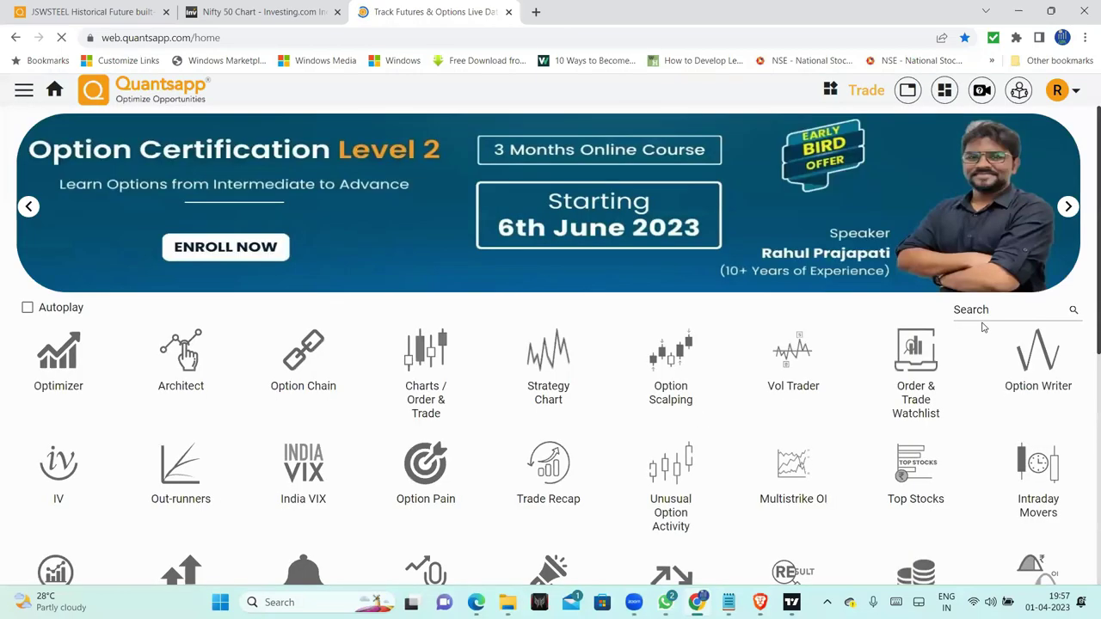
# Step: Search the Quantsapp tools for "option chain", open the JSWSTEEL option chain and return to the home page
pyautogui.click(973, 308)
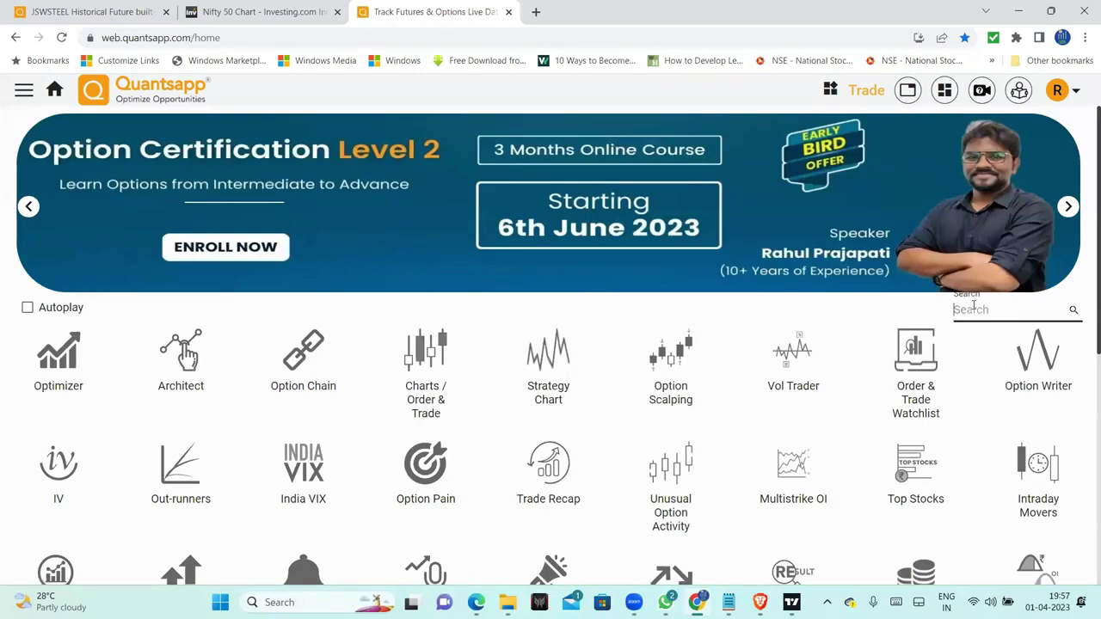
pyautogui.write('o')
pyautogui.press('BackSpace')
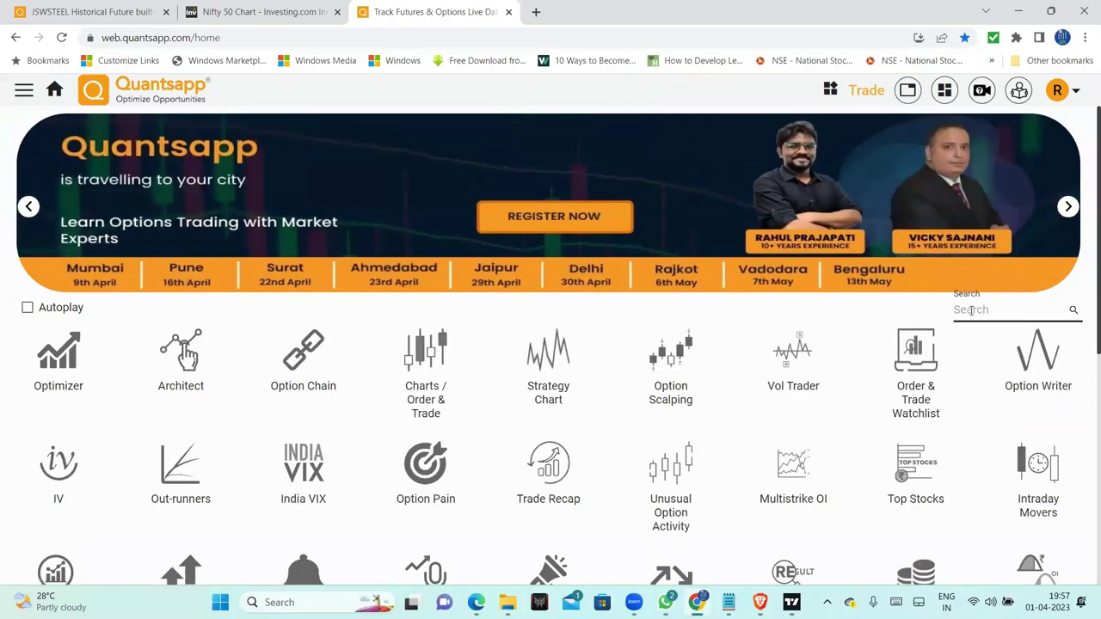
pyautogui.write('opt')
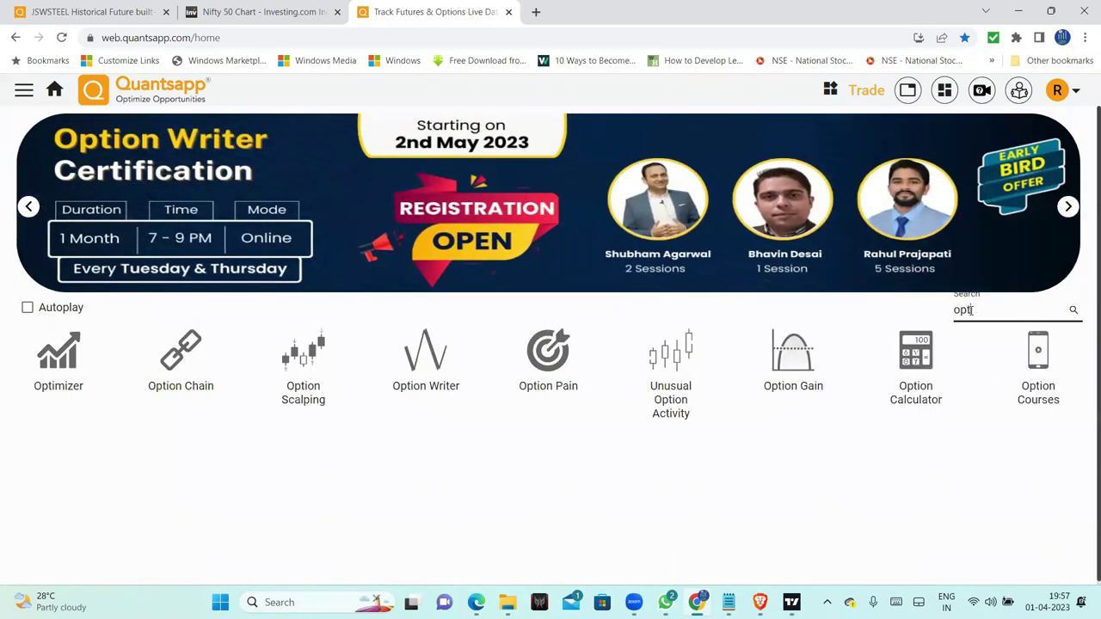
pyautogui.write('o')
pyautogui.write('on chain')
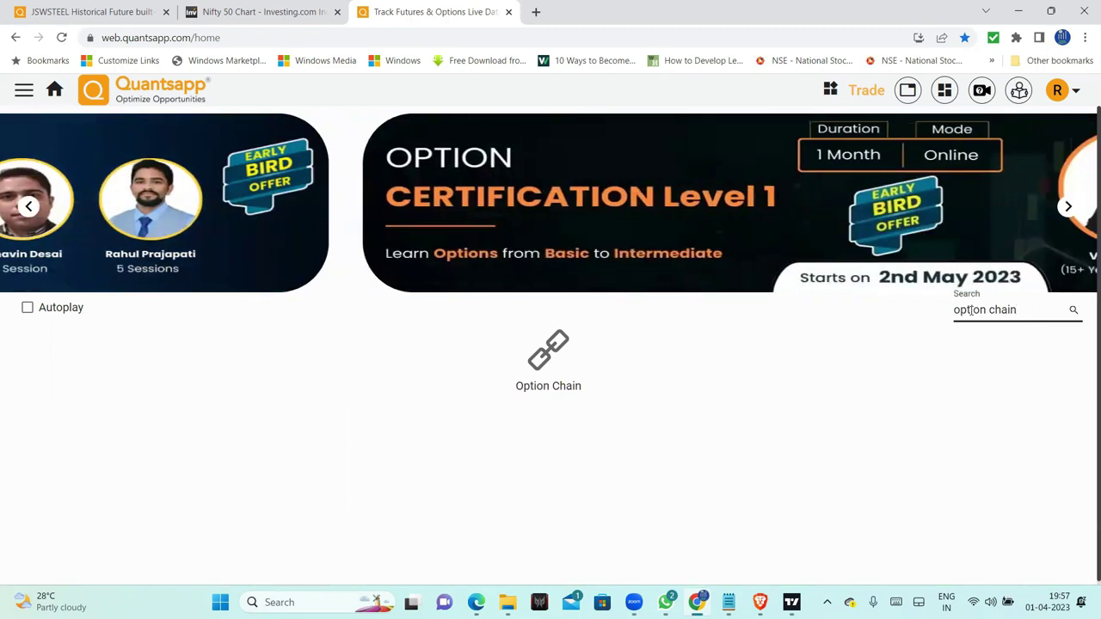
pyautogui.click(543, 357)
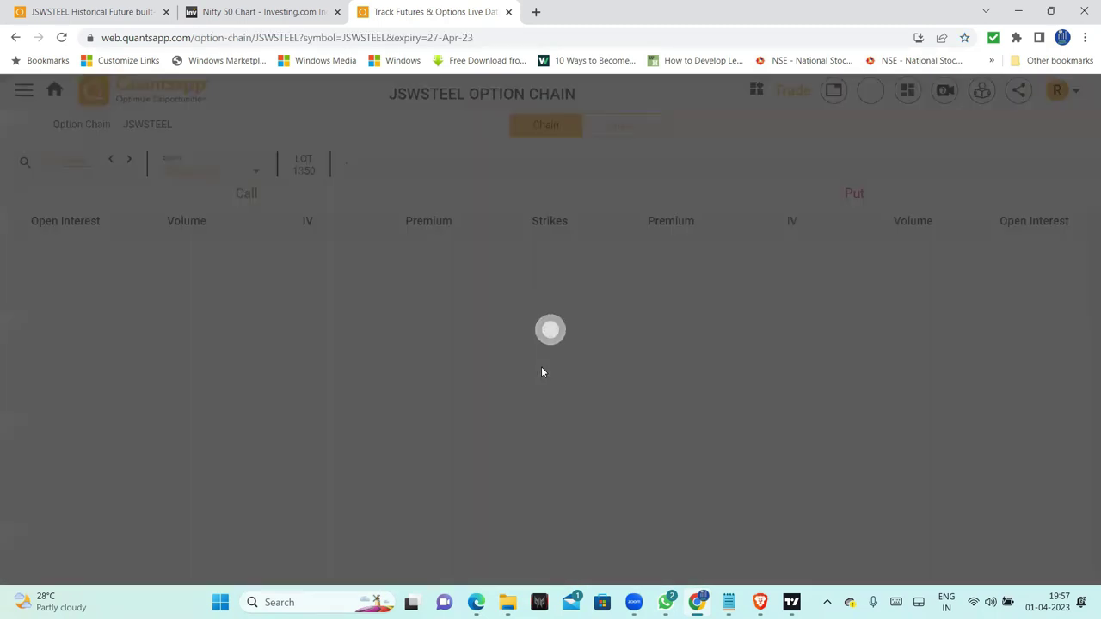
pyautogui.click(1054, 99)
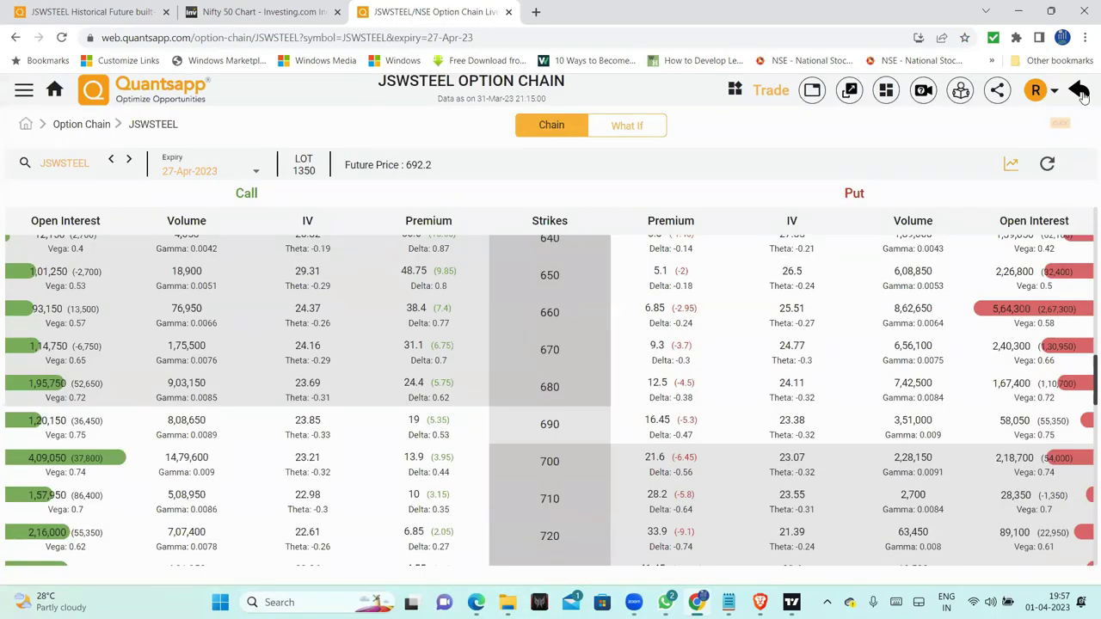
pyautogui.click(1005, 172)
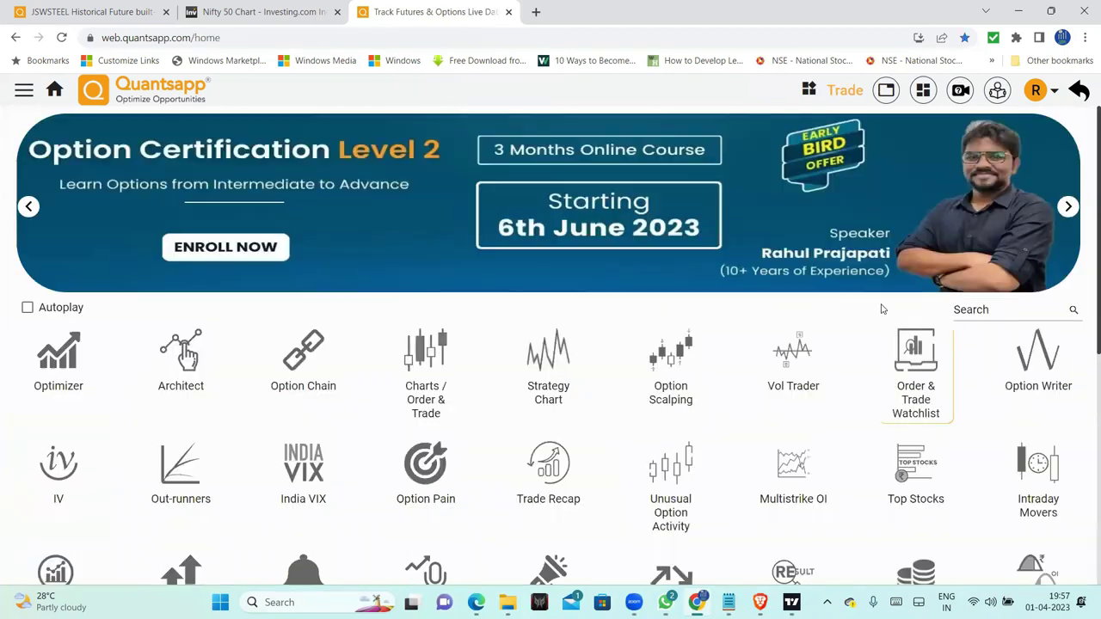
# Step: Search the Quantsapp tools for "open" and open the Open Interest tool
pyautogui.click(985, 311)
pyautogui.write('open')
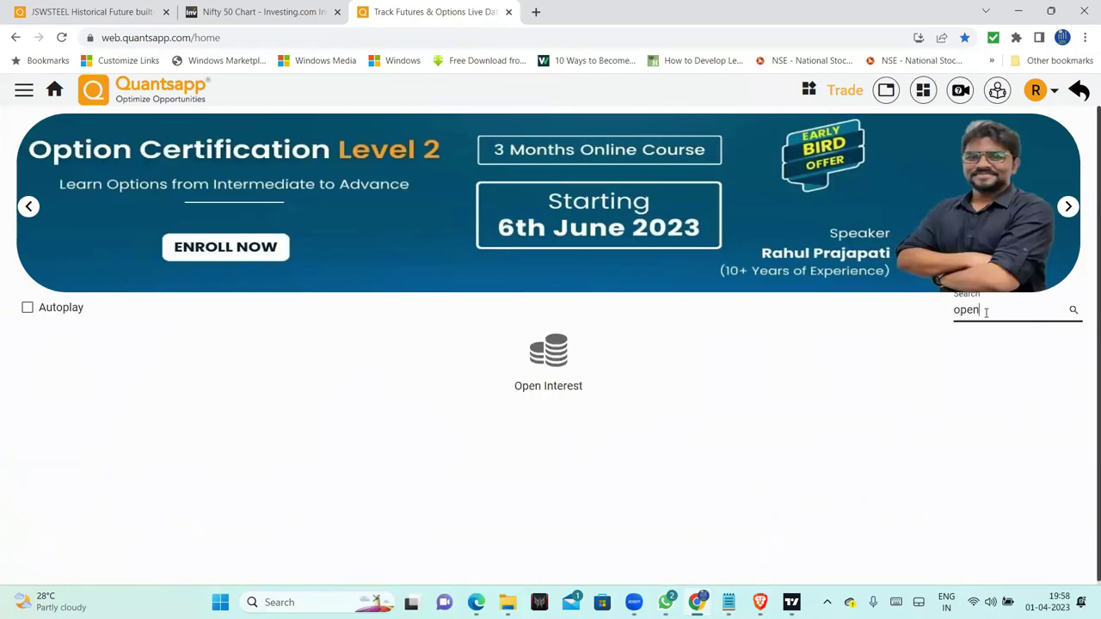
pyautogui.click(548, 387)
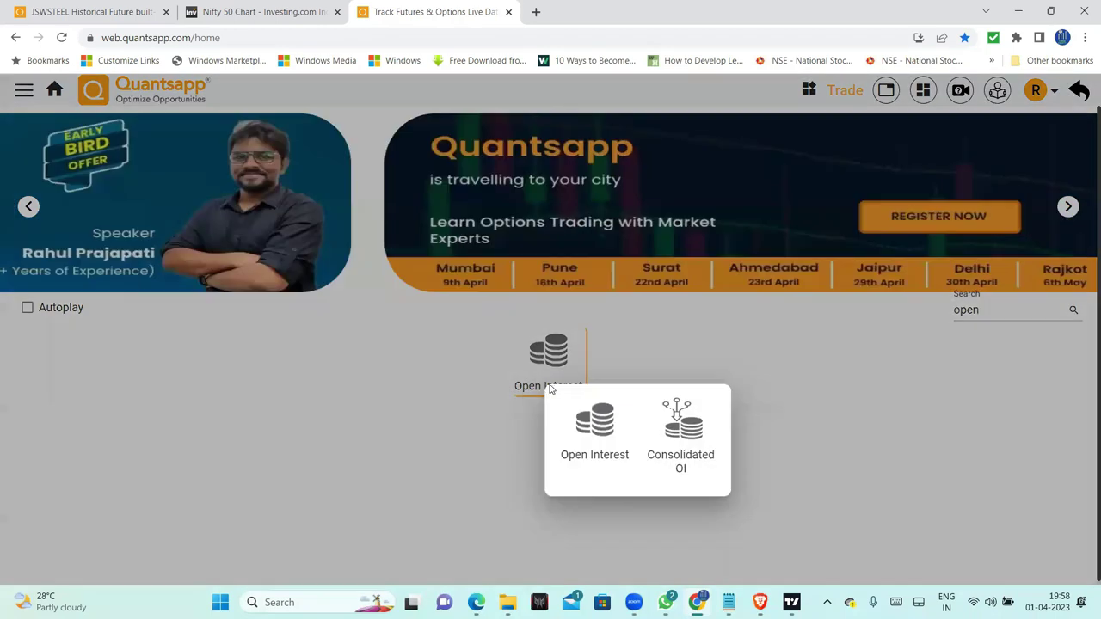
pyautogui.click(571, 419)
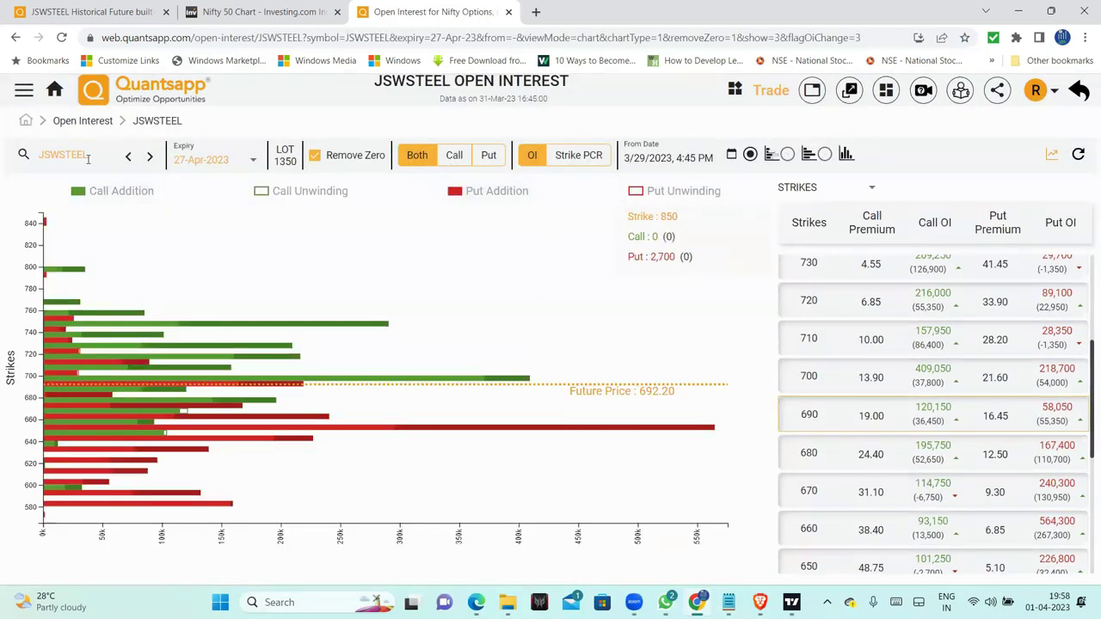
# Step: Change the open interest chart's symbol to NIFTY
pyautogui.click(87, 157)
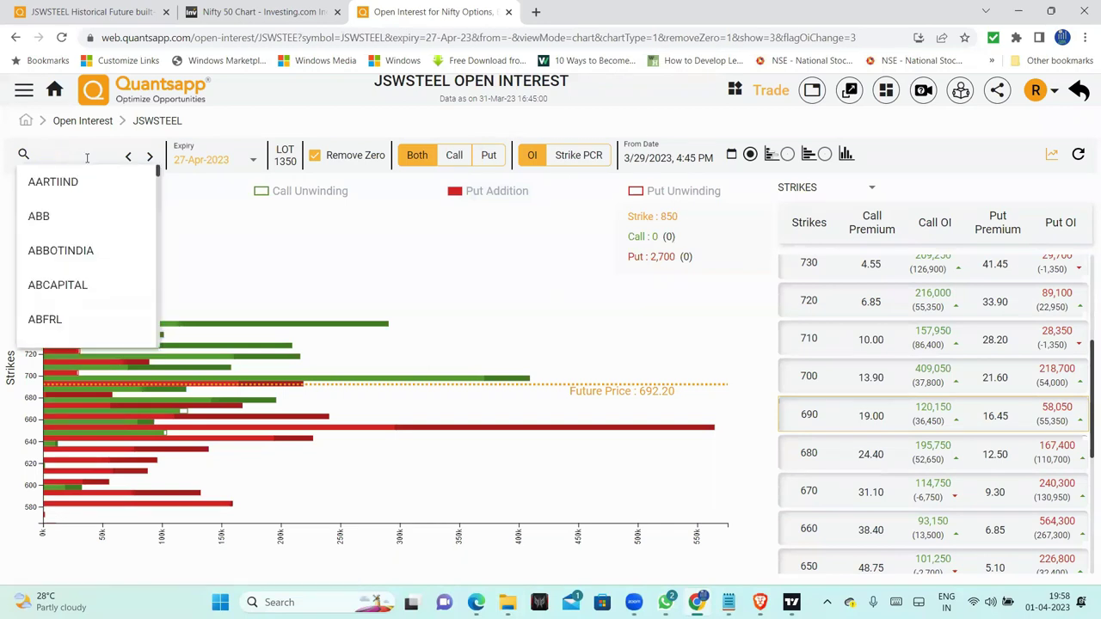
pyautogui.write('NIFTY')
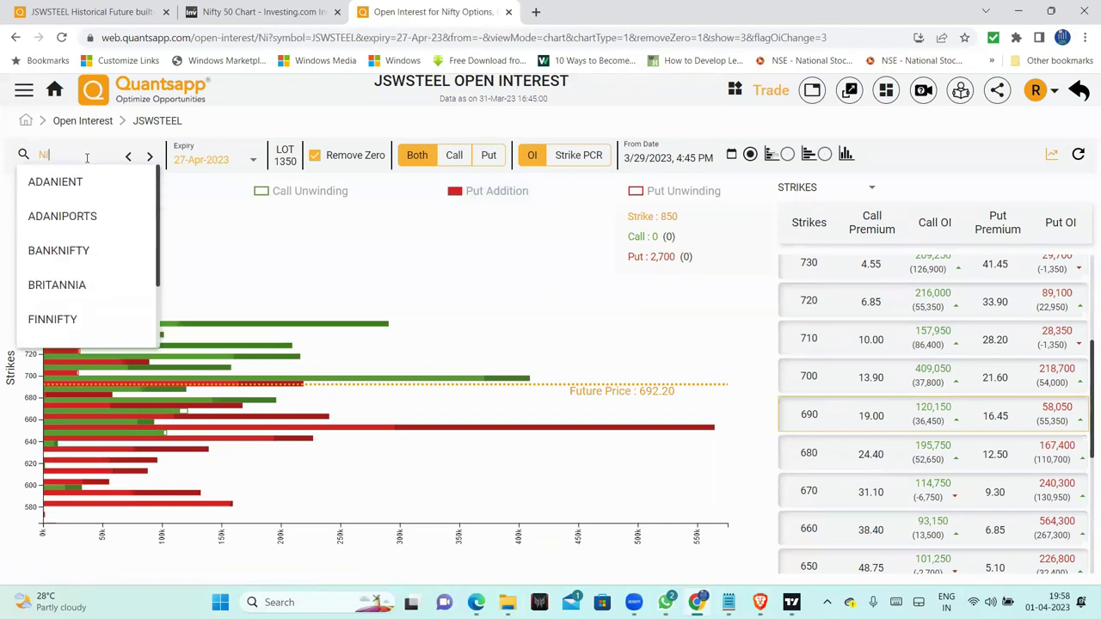
pyautogui.click(45, 285)
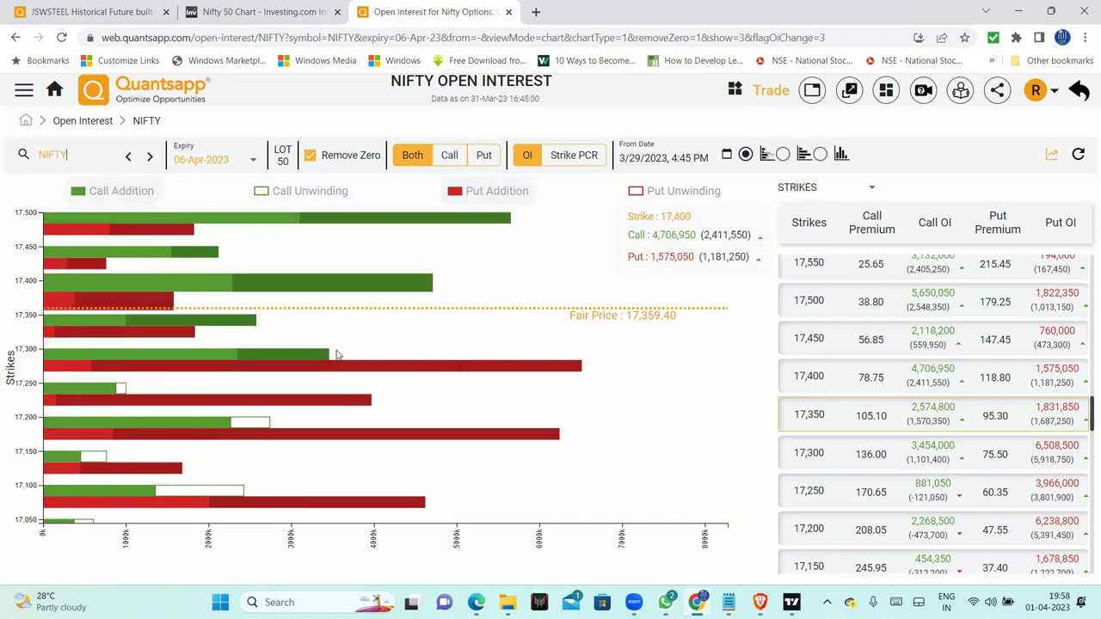
# Step: Mark the 17,400 and 17,500 call bars and the 17,100 to 17,300 put bars on the NIFTY chart, and clear the marks
pyautogui.scroll(-1, 455, 410)
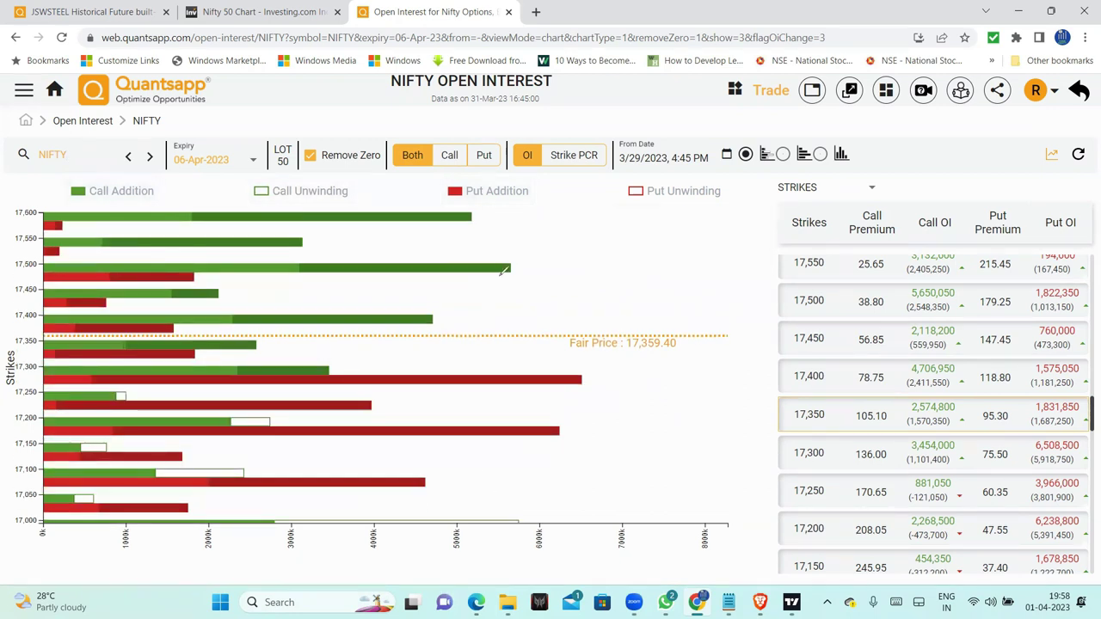
pyautogui.moveTo(717, 264); pyautogui.dragTo(499, 269)
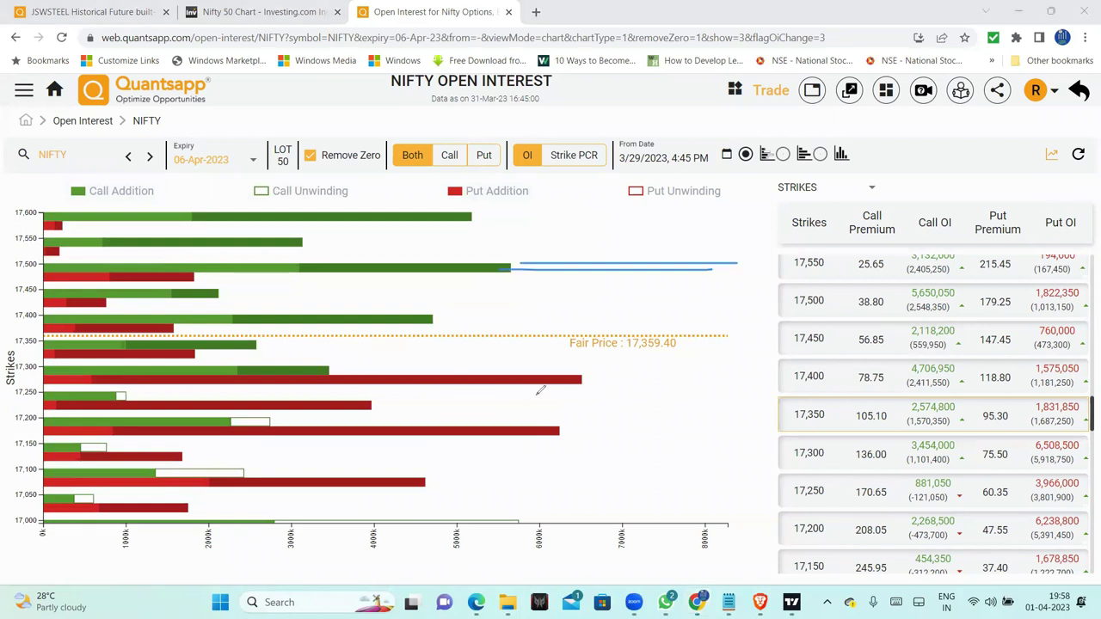
pyautogui.moveTo(351, 350)
pyautogui.mouseDown()
pyautogui.moveTo(290, 411)
pyautogui.moveTo(515, 478)
pyautogui.moveTo(550, 373)
pyautogui.moveTo(342, 371)
pyautogui.mouseUp()
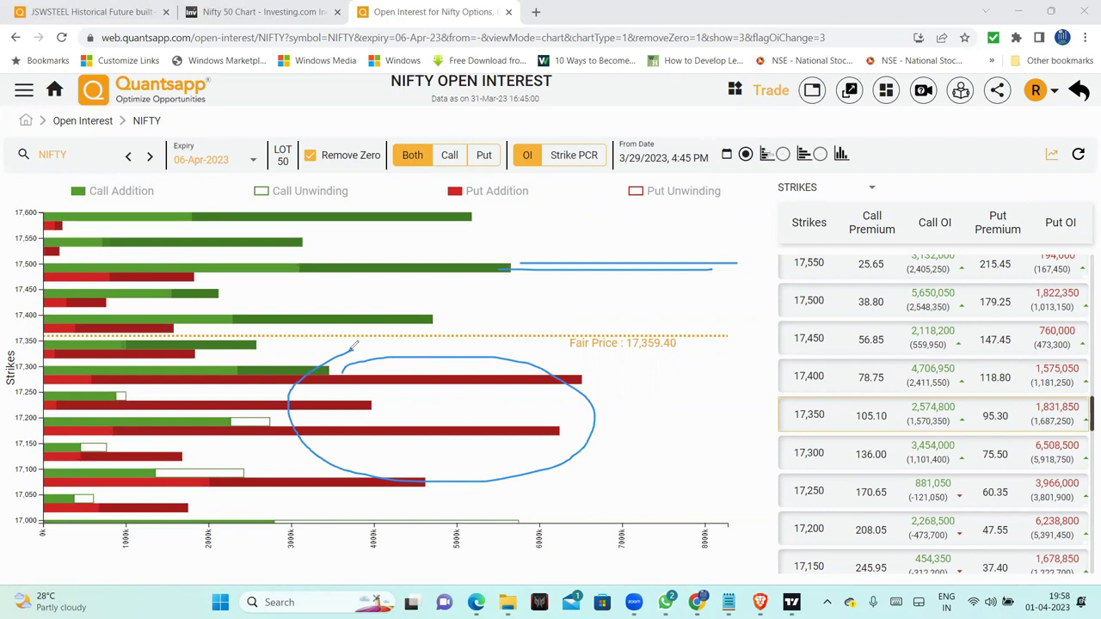
pyautogui.moveTo(423, 331)
pyautogui.mouseDown()
pyautogui.moveTo(516, 430)
pyautogui.moveTo(533, 425)
pyautogui.mouseUp()
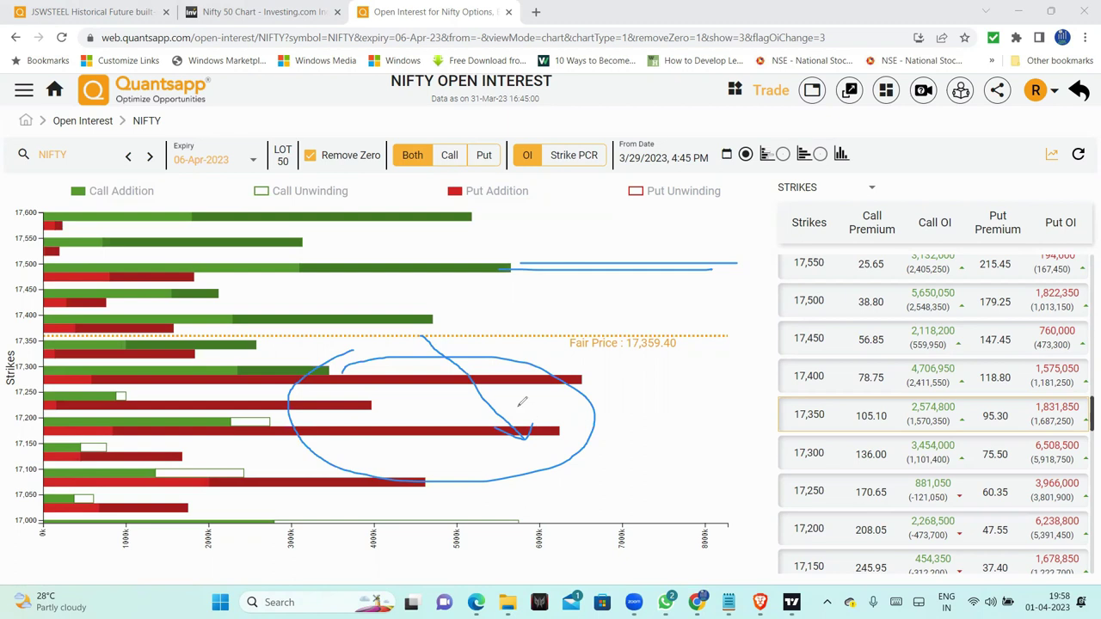
pyautogui.moveTo(458, 362)
pyautogui.mouseDown()
pyautogui.moveTo(512, 427)
pyautogui.moveTo(531, 431)
pyautogui.mouseUp()
pyautogui.moveTo(34, 386)
pyautogui.mouseDown()
pyautogui.moveTo(19, 366)
pyautogui.moveTo(34, 394)
pyautogui.moveTo(9, 421)
pyautogui.moveTo(26, 432)
pyautogui.moveTo(26, 409)
pyautogui.moveTo(4, 490)
pyautogui.moveTo(26, 460)
pyautogui.moveTo(52, 462)
pyautogui.mouseUp()
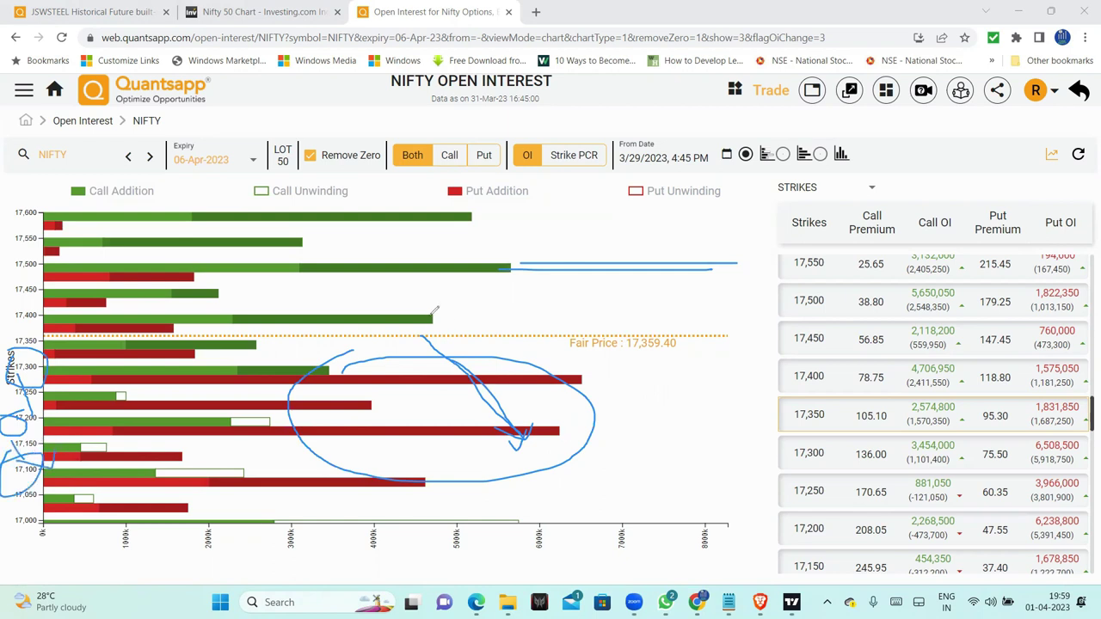
pyautogui.moveTo(514, 418); pyautogui.dragTo(518, 426)
pyautogui.moveTo(433, 301)
pyautogui.mouseDown()
pyautogui.moveTo(399, 331)
pyautogui.moveTo(528, 271)
pyautogui.moveTo(521, 283)
pyautogui.moveTo(533, 213)
pyautogui.moveTo(524, 202)
pyautogui.moveTo(539, 251)
pyautogui.moveTo(540, 226)
pyautogui.moveTo(452, 307)
pyautogui.mouseUp()
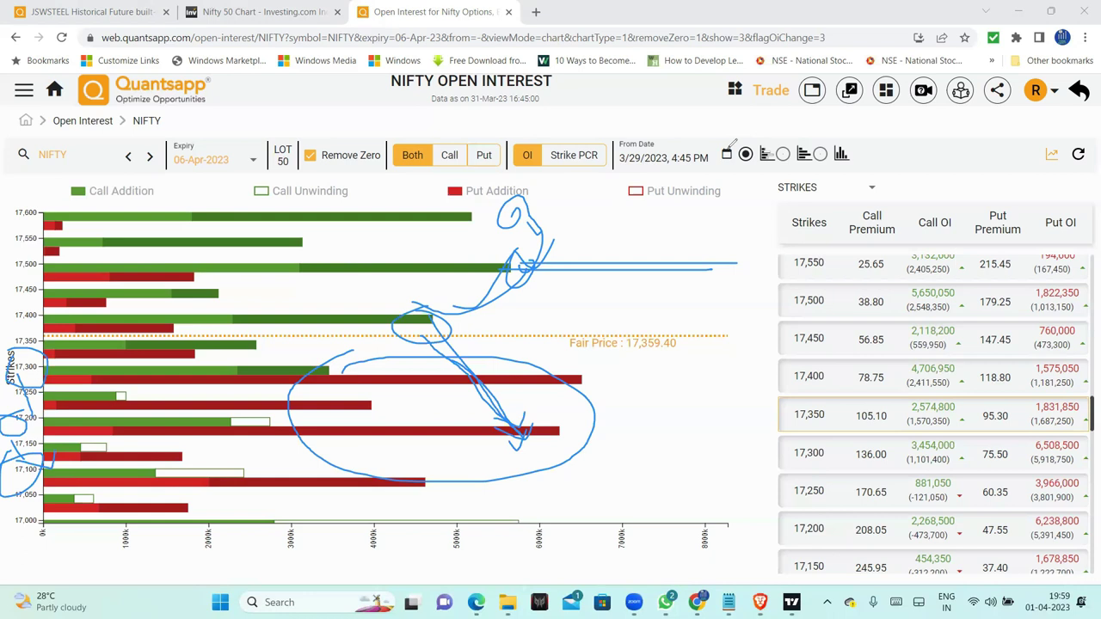
pyautogui.press('Escape')
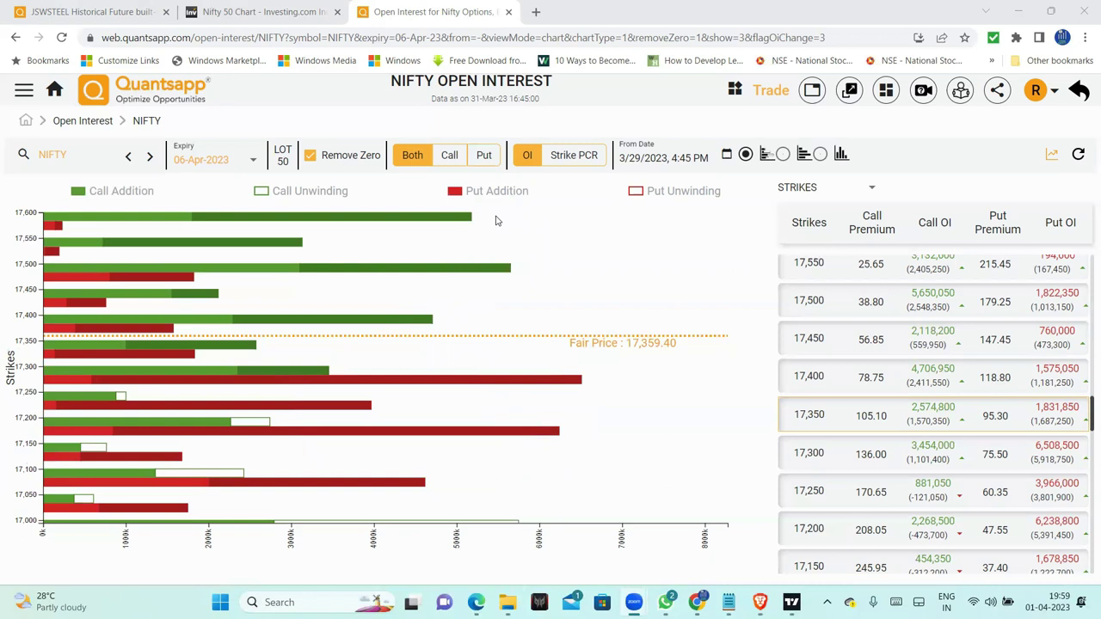
# Step: Switch to the JSWSTEEL built-up page and load NIFTY's future OI history from 1 March 2023
pyautogui.click(95, 11)
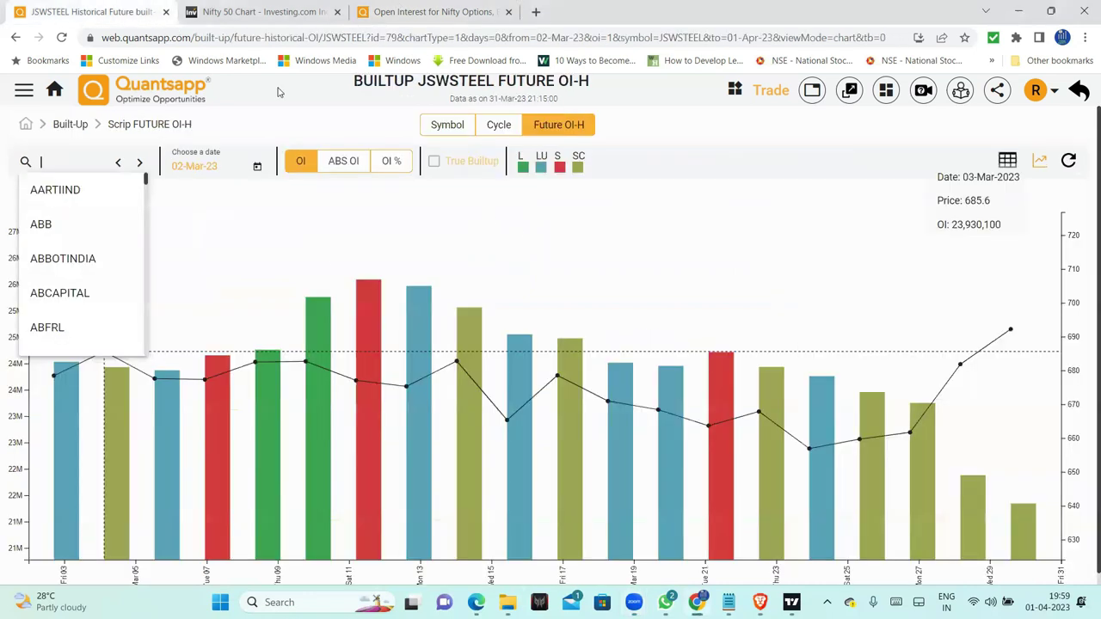
pyautogui.write('NIFTY')
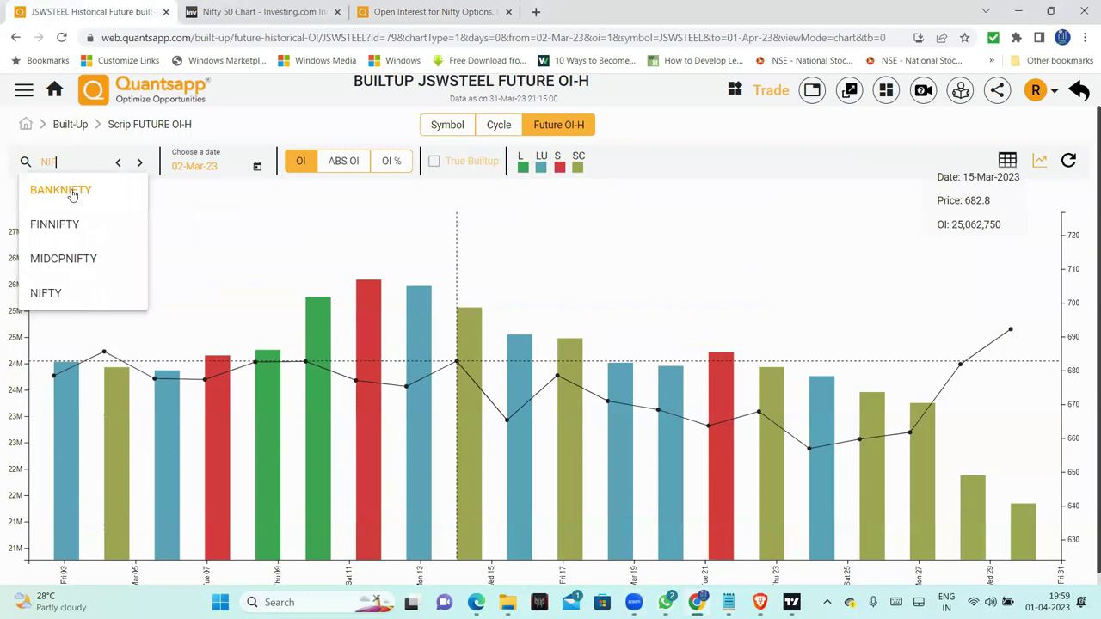
pyautogui.click(55, 300)
pyautogui.click(257, 166)
pyautogui.click(247, 296)
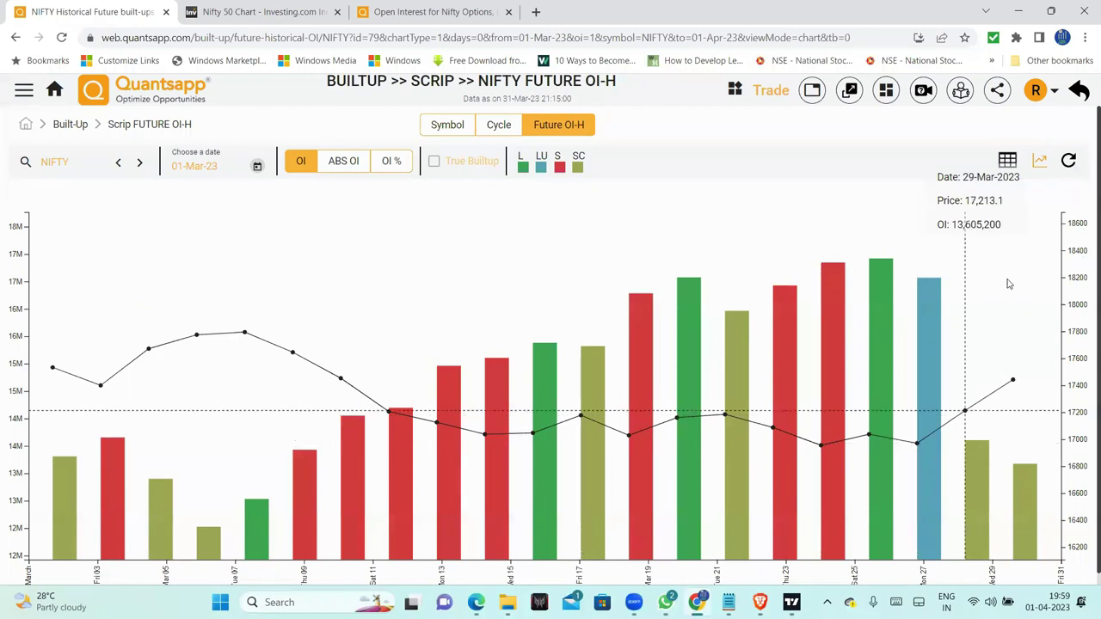
# Step: Set the NIFTY future OI history's start date to 1 February 2023
pyautogui.scroll(-1, 903, 410)
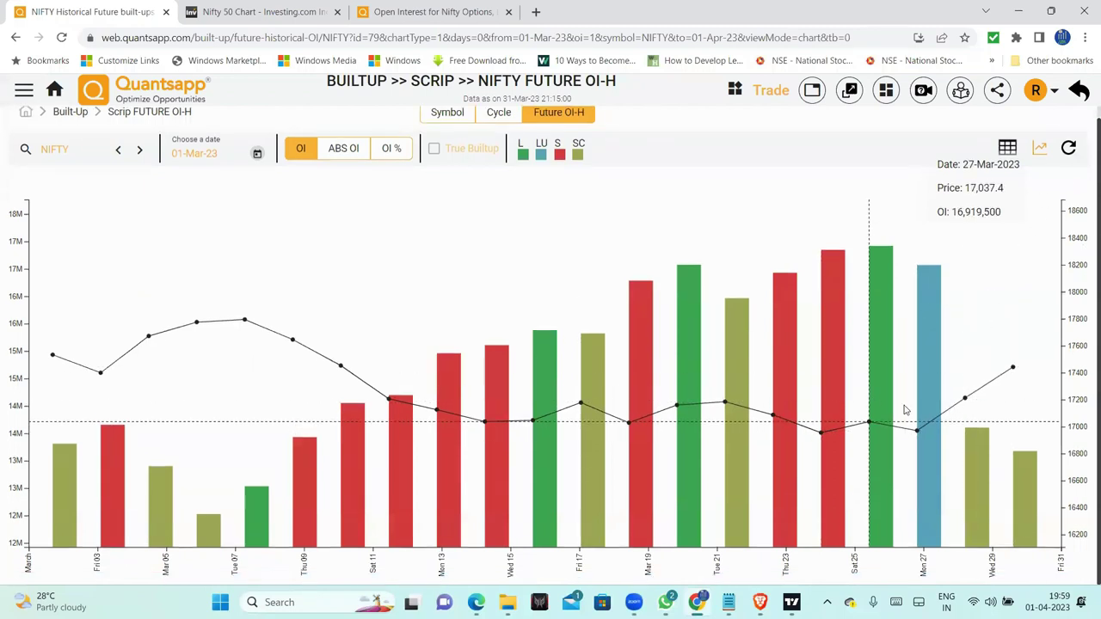
pyautogui.click(257, 153)
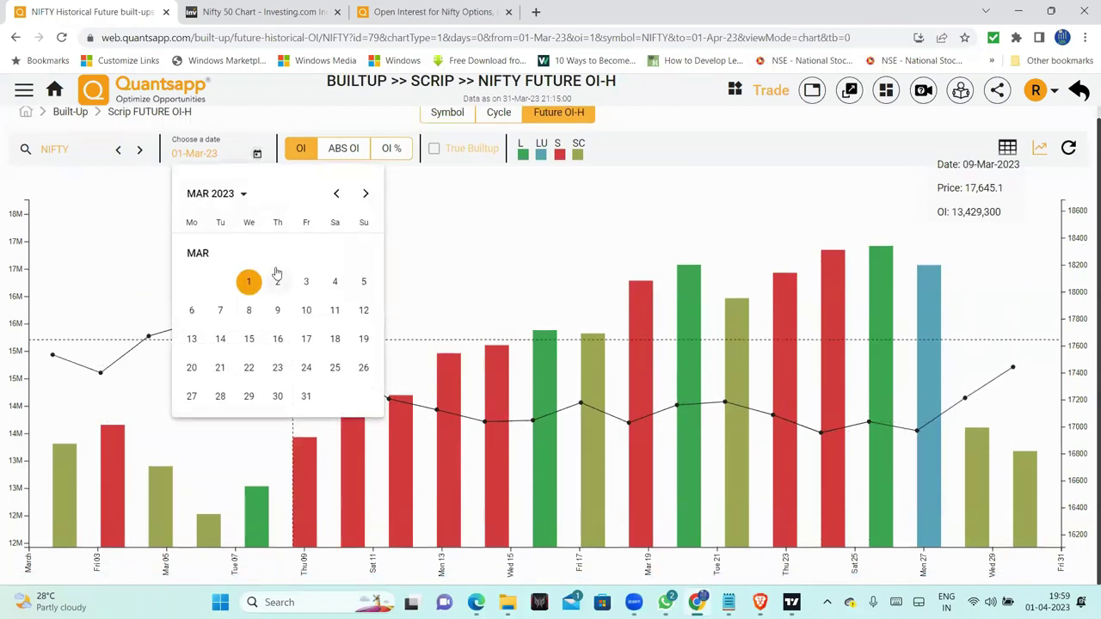
pyautogui.click(335, 194)
pyautogui.click(249, 281)
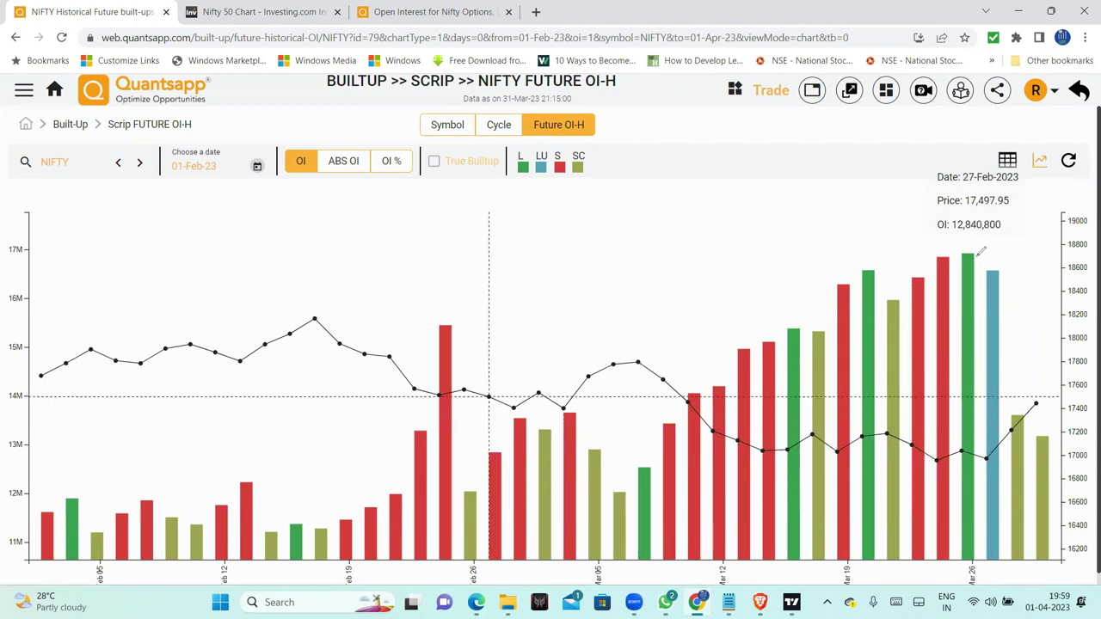
# Step: Circle the last two NIFTY short-covering bars, clear the marks, and check the ABS OI view before returning to OI
pyautogui.moveTo(986, 270)
pyautogui.mouseDown()
pyautogui.moveTo(1023, 568)
pyautogui.moveTo(1070, 429)
pyautogui.moveTo(1013, 403)
pyautogui.mouseUp()
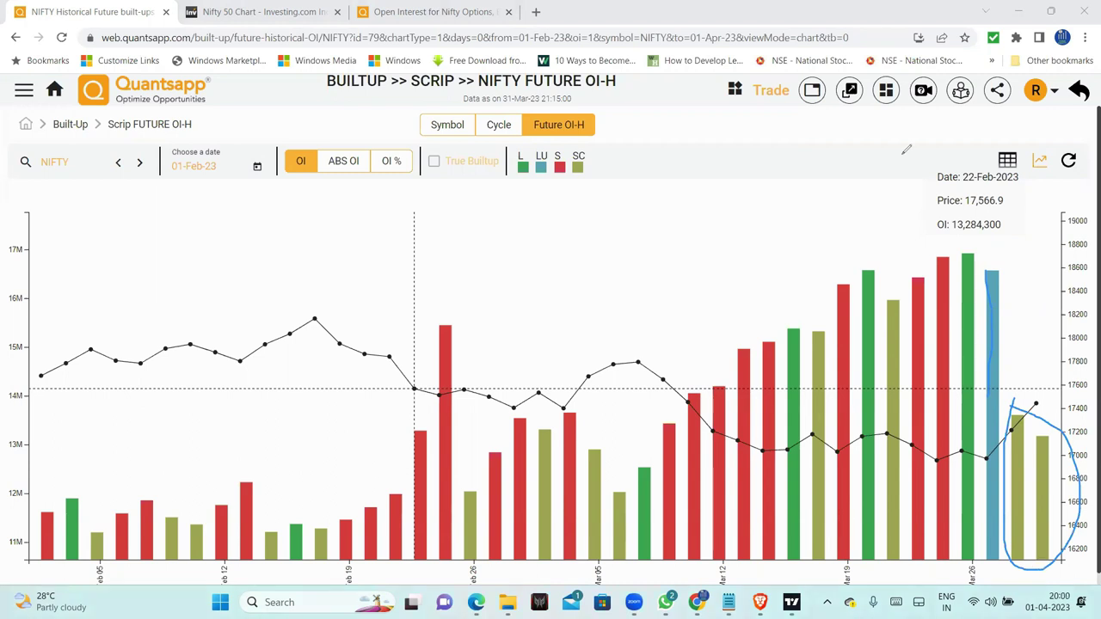
pyautogui.press('Escape')
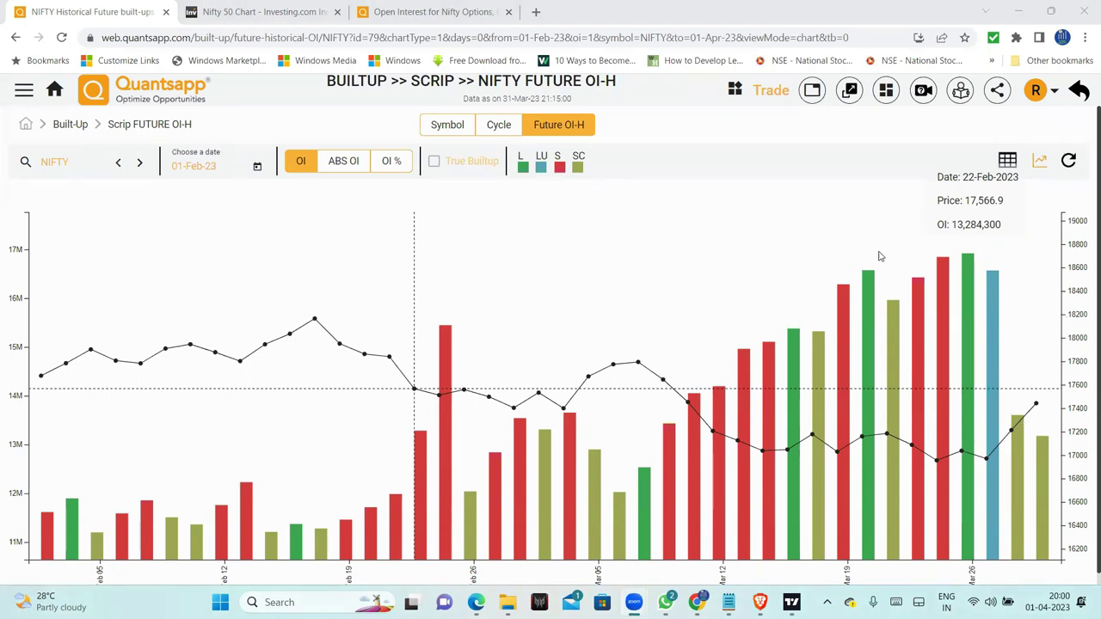
pyautogui.click(351, 165)
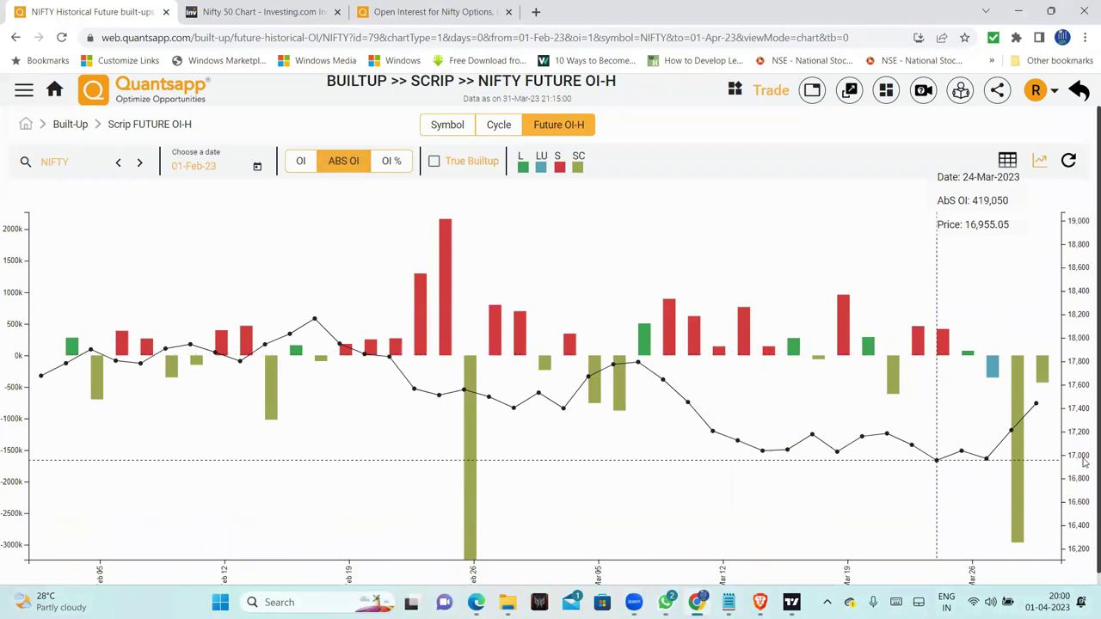
pyautogui.click(300, 161)
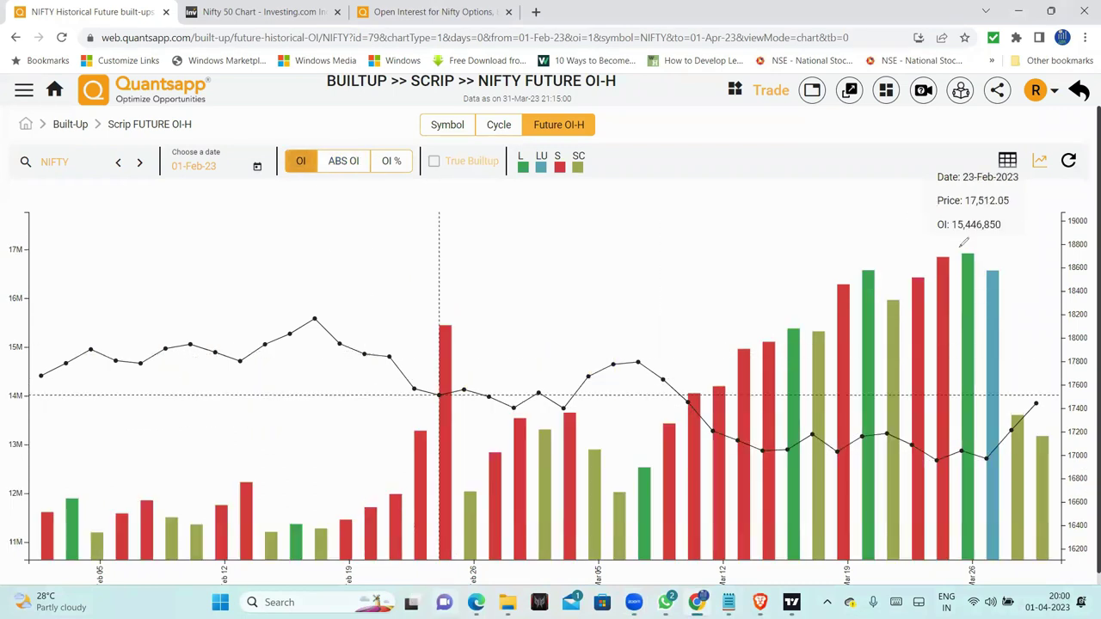
# Step: Annotate rising OI and price arrows, circle NIFTY's last three long bars, compare them in ABS OI, and clear the annotations
pyautogui.moveTo(957, 244)
pyautogui.mouseDown()
pyautogui.moveTo(986, 331)
pyautogui.moveTo(965, 244)
pyautogui.mouseUp()
pyautogui.moveTo(643, 275)
pyautogui.mouseDown()
pyautogui.moveTo(702, 212)
pyautogui.moveTo(697, 248)
pyautogui.mouseUp()
pyautogui.moveTo(621, 241)
pyautogui.mouseDown()
pyautogui.moveTo(612, 258)
pyautogui.moveTo(641, 258)
pyautogui.moveTo(636, 231)
pyautogui.moveTo(643, 274)
pyautogui.mouseUp()
pyautogui.moveTo(716, 255); pyautogui.dragTo(719, 275)
pyautogui.moveTo(718, 250)
pyautogui.mouseDown()
pyautogui.moveTo(724, 265)
pyautogui.moveTo(750, 203)
pyautogui.mouseUp()
pyautogui.moveTo(750, 203); pyautogui.dragTo(753, 232)
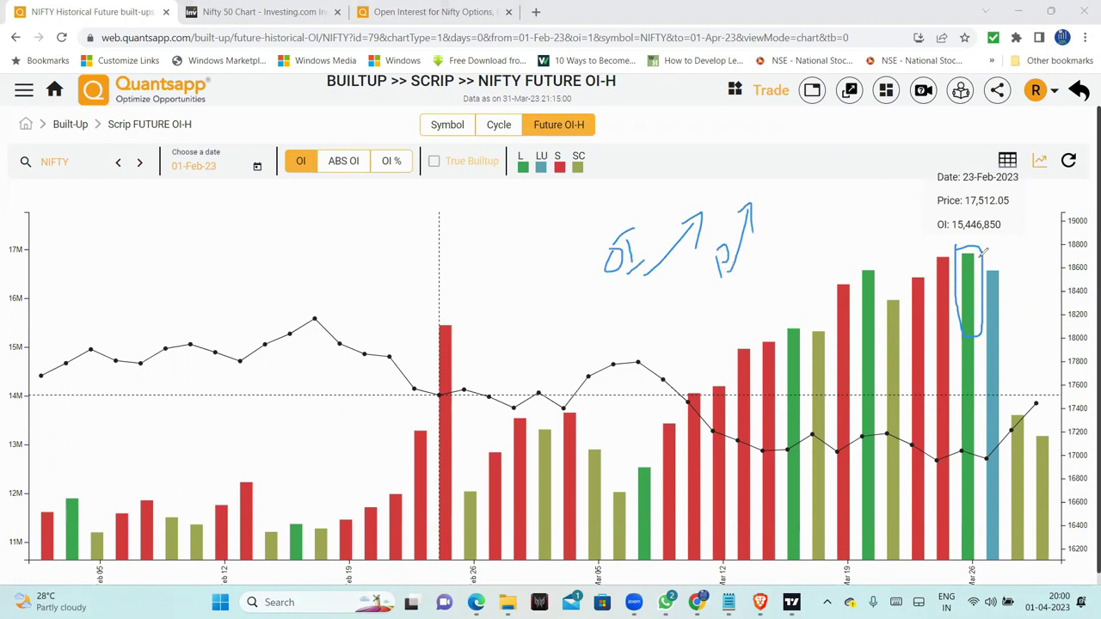
pyautogui.moveTo(965, 280)
pyautogui.mouseDown()
pyautogui.moveTo(982, 256)
pyautogui.moveTo(970, 291)
pyautogui.mouseUp()
pyautogui.moveTo(869, 265)
pyautogui.mouseDown()
pyautogui.moveTo(861, 302)
pyautogui.moveTo(874, 263)
pyautogui.mouseUp()
pyautogui.moveTo(782, 316)
pyautogui.mouseDown()
pyautogui.moveTo(784, 354)
pyautogui.moveTo(775, 321)
pyautogui.mouseUp()
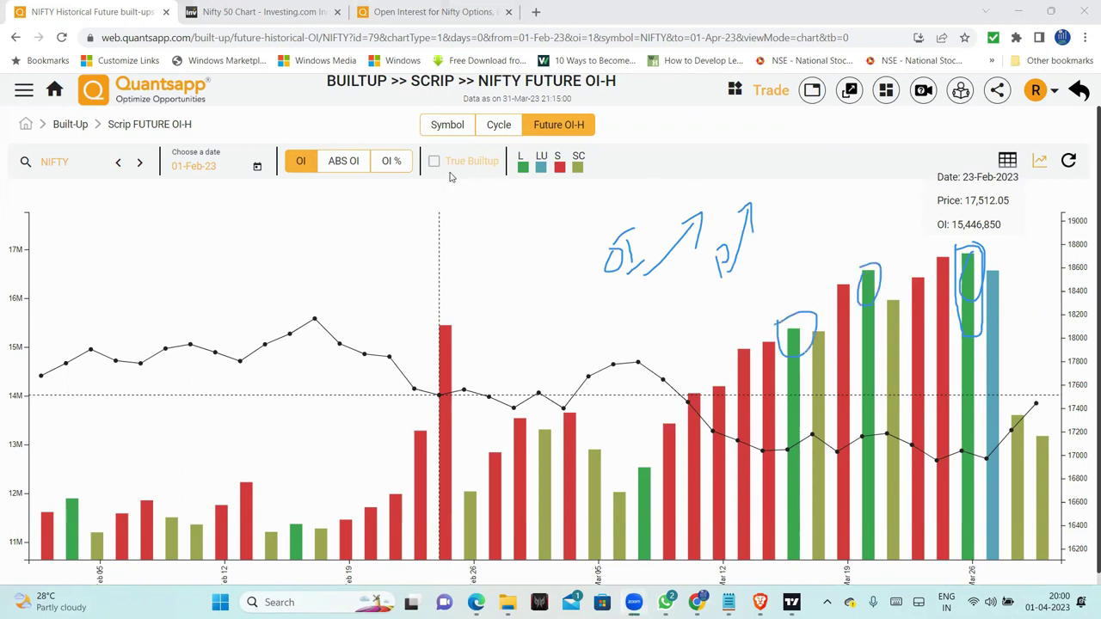
pyautogui.click(344, 161)
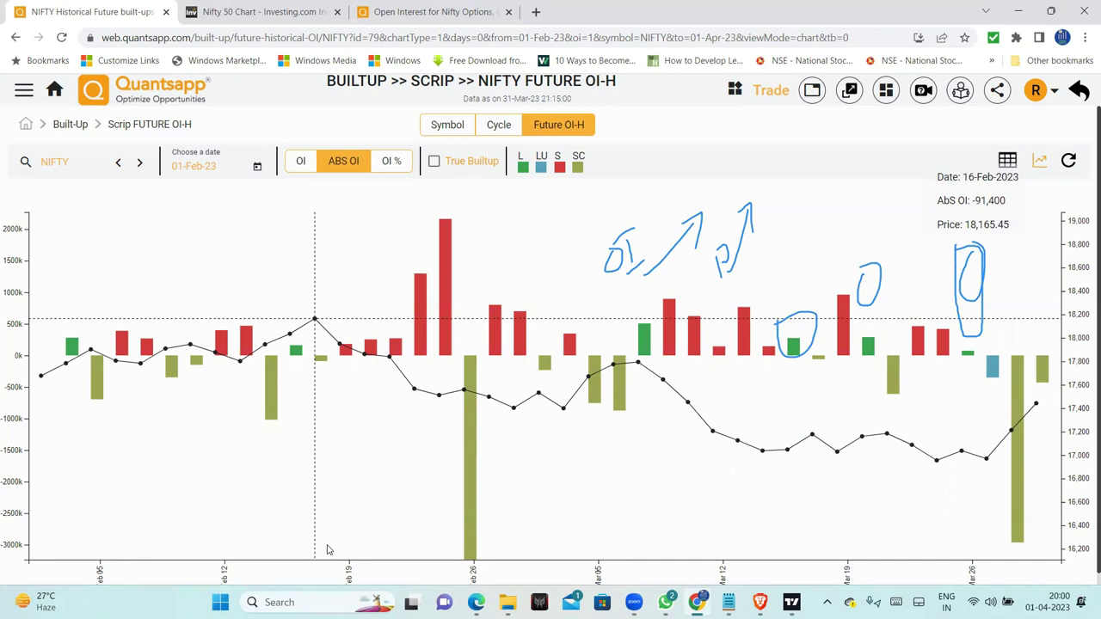
pyautogui.press('Escape')
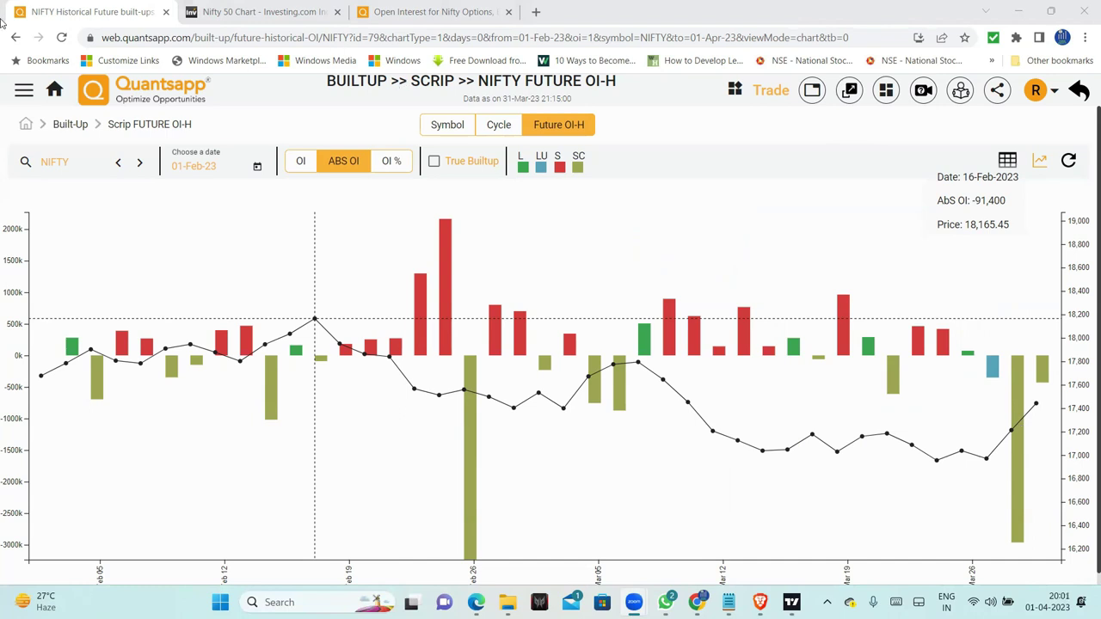
# Step: Load BANKNIFTY in the future OI history to review its OI, and show it as ABS OI
pyautogui.click(83, 163)
pyautogui.click(299, 161)
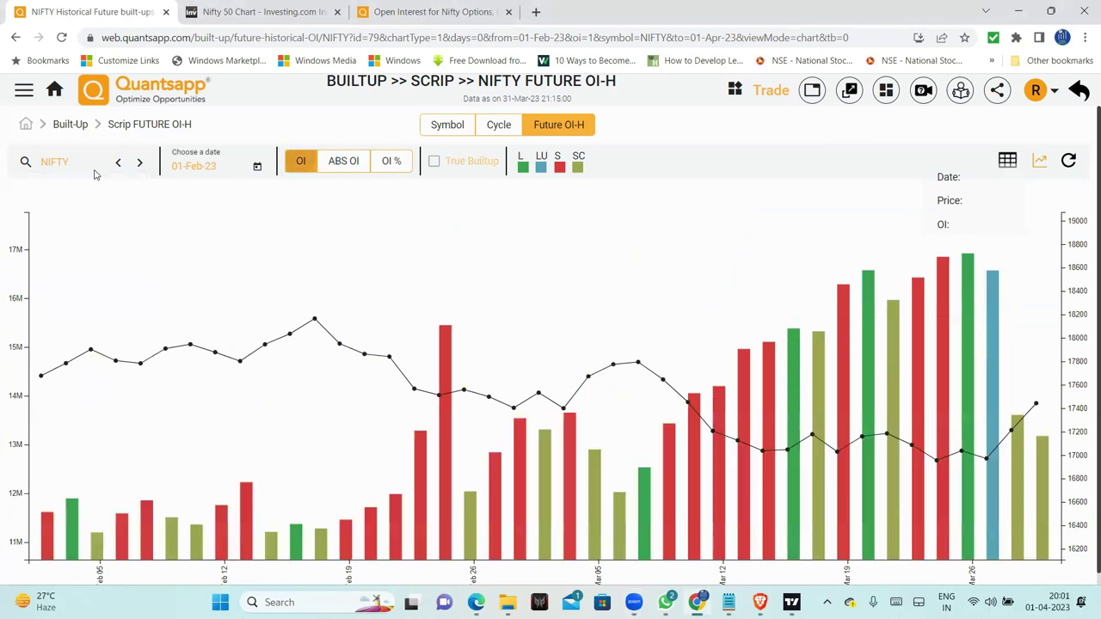
pyautogui.click(73, 189)
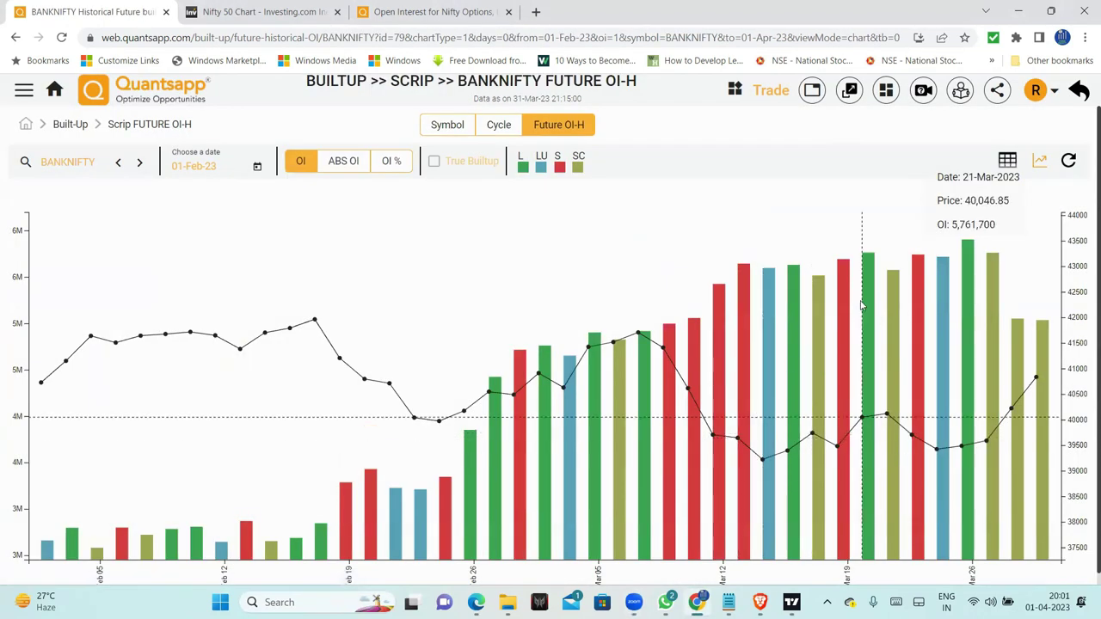
pyautogui.scroll(-1, 860, 307)
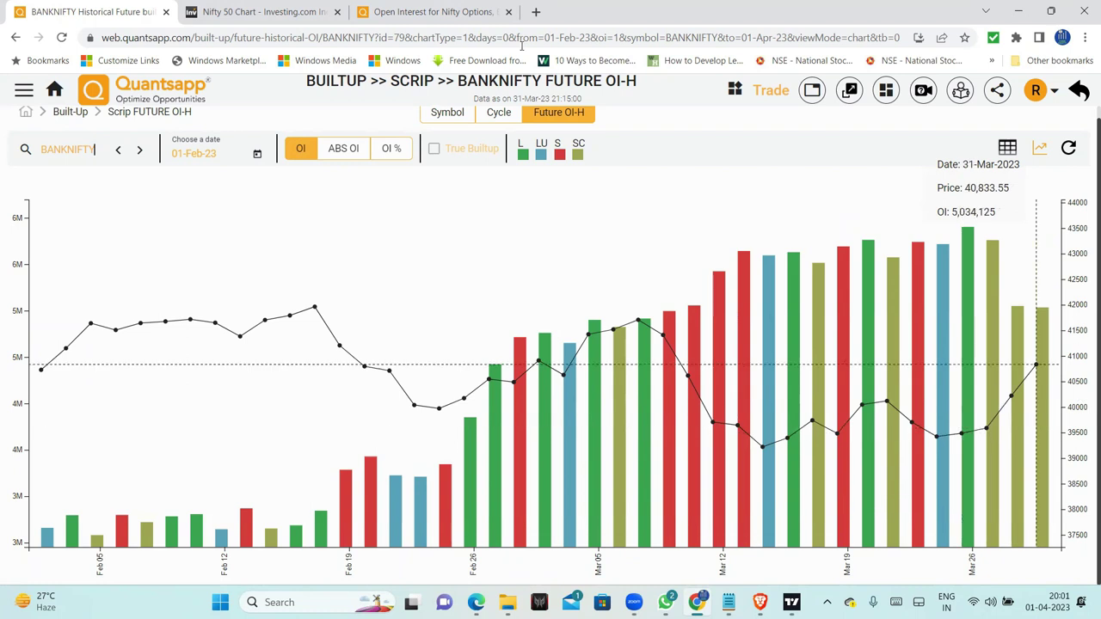
pyautogui.click(338, 152)
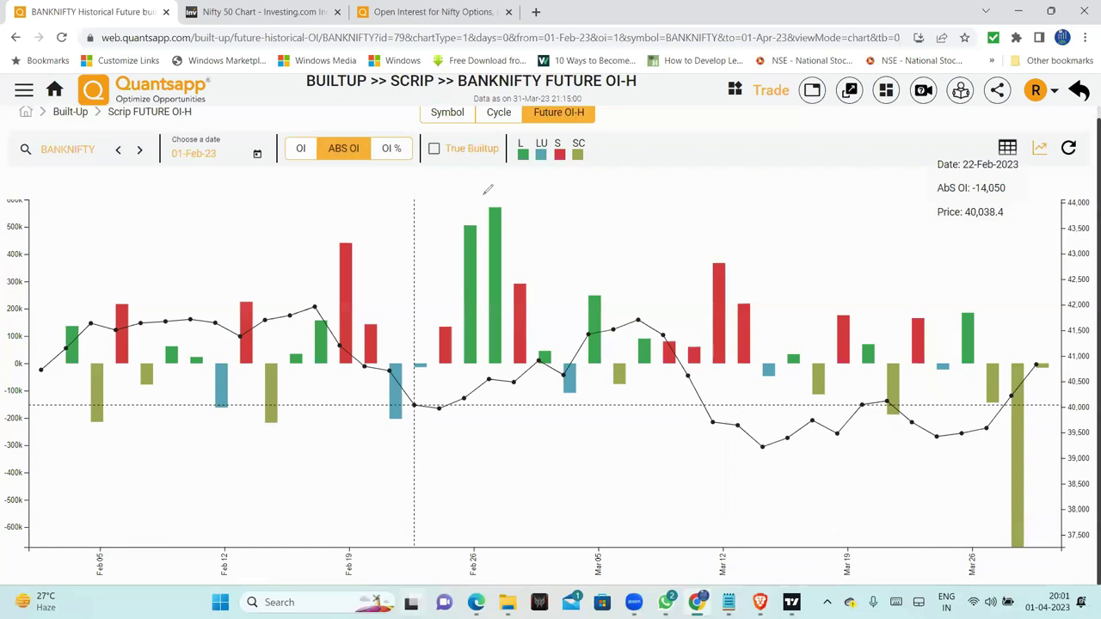
# Step: Circle BANKNIFTY's late-February, early-March and late-March long bars, and point arrows at the February cluster and early-March unwinding bar
pyautogui.moveTo(999, 301)
pyautogui.mouseDown()
pyautogui.moveTo(941, 345)
pyautogui.moveTo(1020, 375)
pyautogui.moveTo(970, 297)
pyautogui.mouseUp()
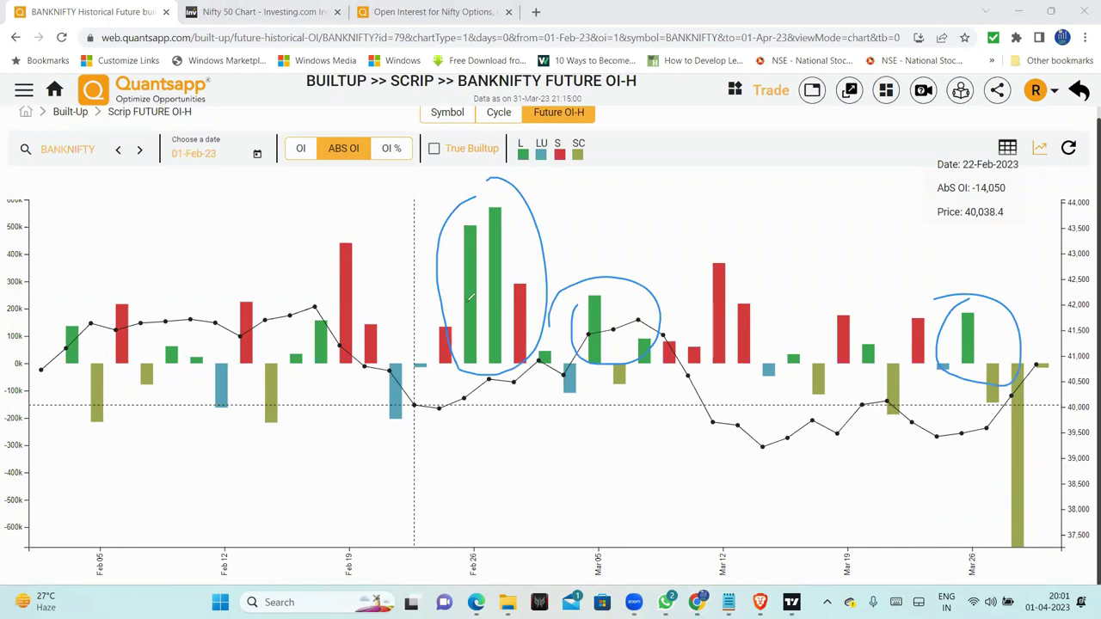
pyautogui.moveTo(352, 191); pyautogui.dragTo(445, 241)
pyautogui.moveTo(450, 192); pyautogui.dragTo(446, 241)
pyautogui.moveTo(565, 398); pyautogui.dragTo(581, 356)
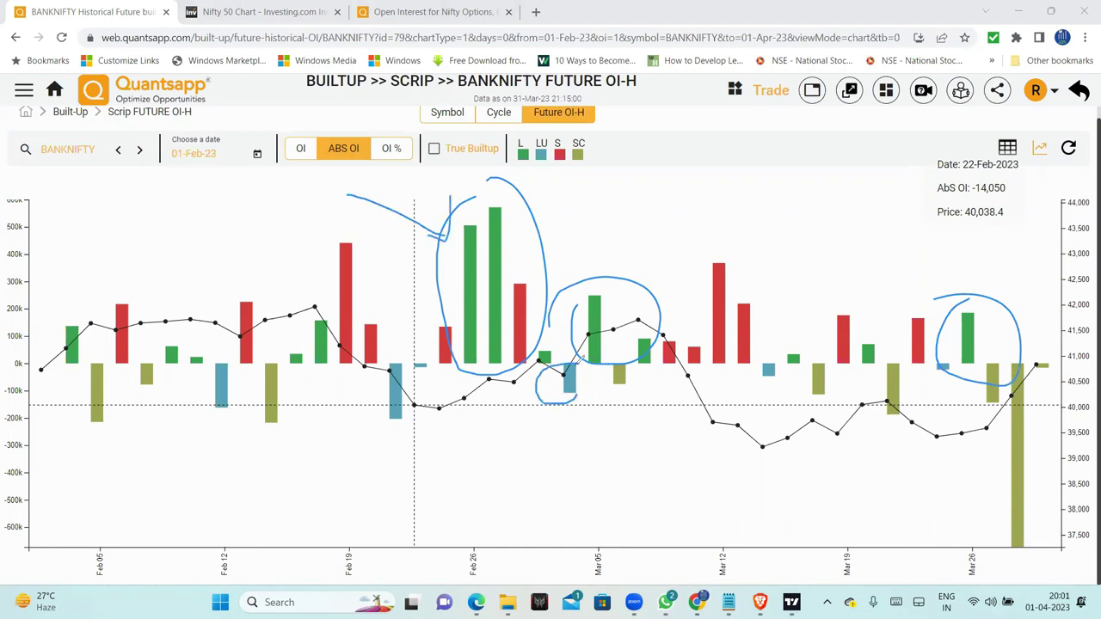
pyautogui.moveTo(512, 462)
pyautogui.mouseDown()
pyautogui.moveTo(559, 414)
pyautogui.moveTo(538, 493)
pyautogui.mouseUp()
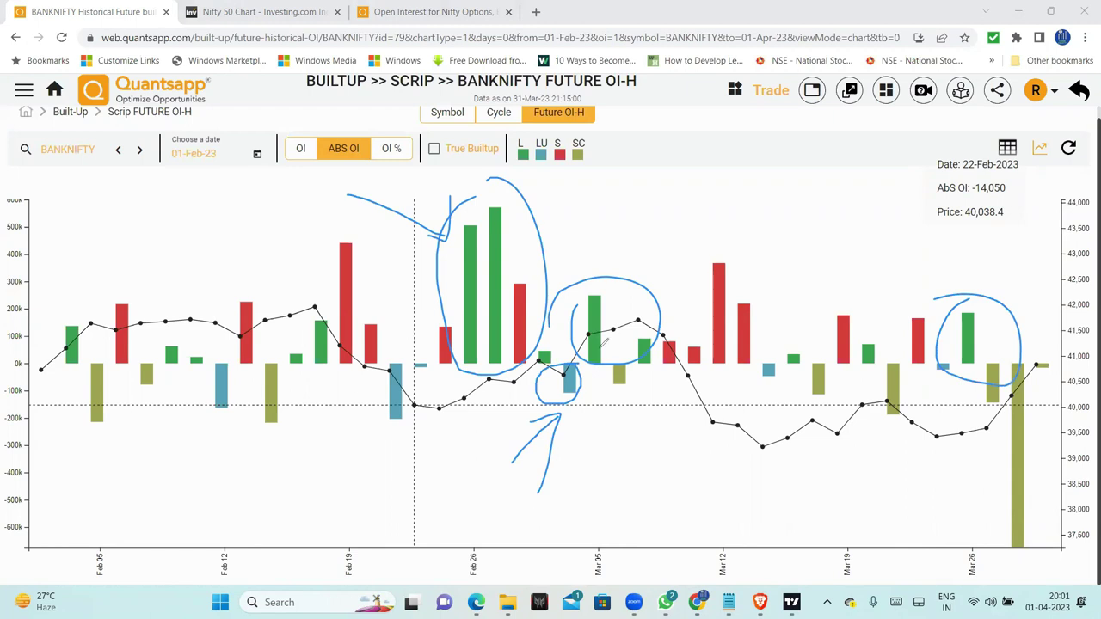
pyautogui.moveTo(581, 281)
pyautogui.mouseDown()
pyautogui.moveTo(569, 344)
pyautogui.moveTo(633, 338)
pyautogui.mouseUp()
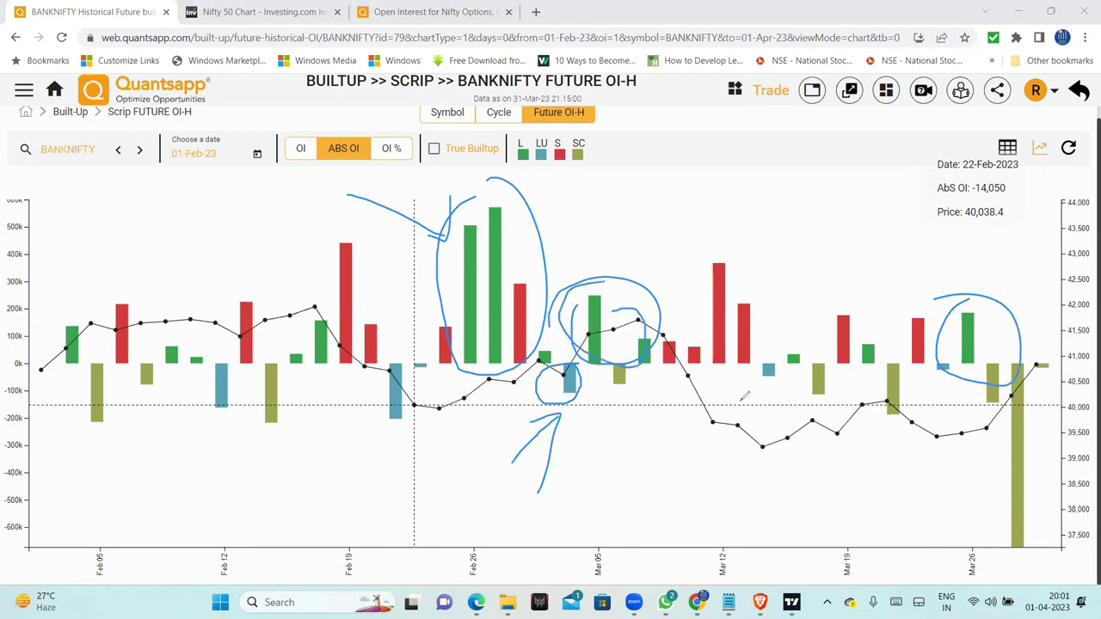
# Step: Point an arrow at BANKNIFTY's mid-March unwinding bar, and circle the late-March long bar and the March short and short-covering bars
pyautogui.moveTo(761, 382); pyautogui.dragTo(740, 430)
pyautogui.moveTo(976, 292); pyautogui.dragTo(984, 359)
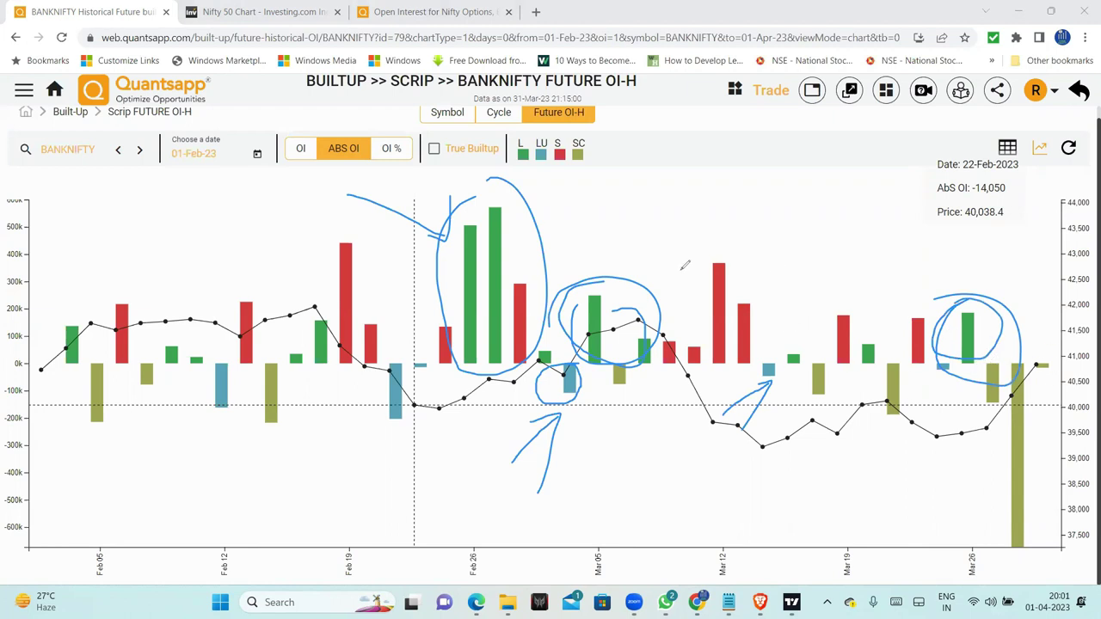
pyautogui.moveTo(726, 250)
pyautogui.mouseDown()
pyautogui.moveTo(706, 355)
pyautogui.moveTo(871, 279)
pyautogui.moveTo(813, 381)
pyautogui.moveTo(1004, 368)
pyautogui.moveTo(1040, 482)
pyautogui.moveTo(792, 447)
pyautogui.moveTo(868, 354)
pyautogui.moveTo(872, 522)
pyautogui.moveTo(1027, 523)
pyautogui.mouseUp()
# Step: Add arrows at BANKNIFTY's March short and short-covering clusters and its latest price, then clear the marks and return to the OI view
pyautogui.moveTo(781, 178); pyautogui.dragTo(757, 251)
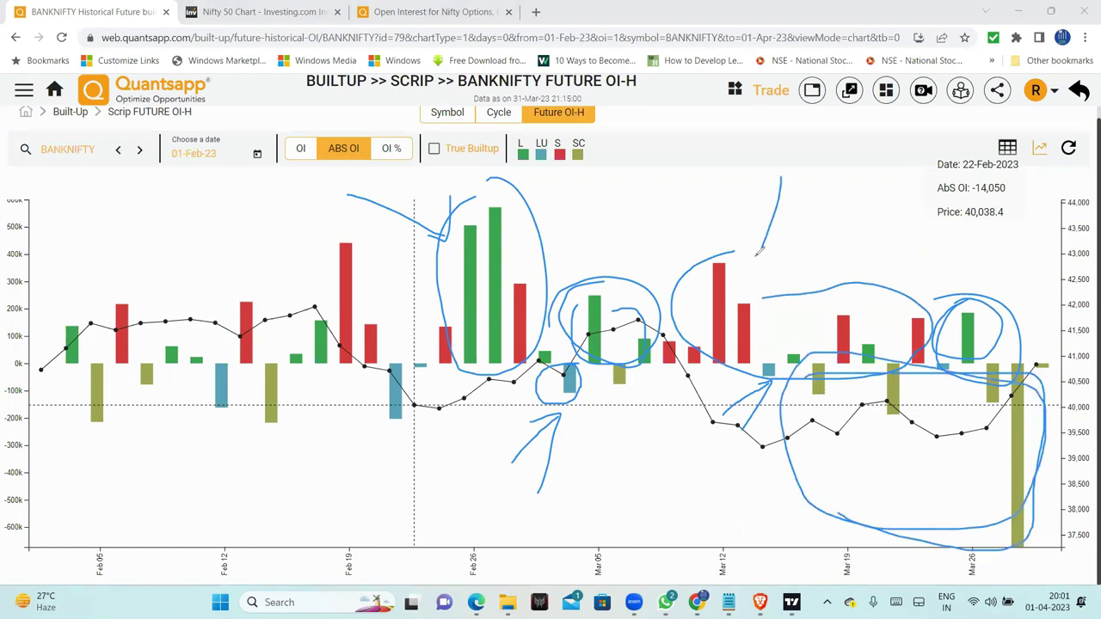
pyautogui.moveTo(638, 546); pyautogui.dragTo(877, 489)
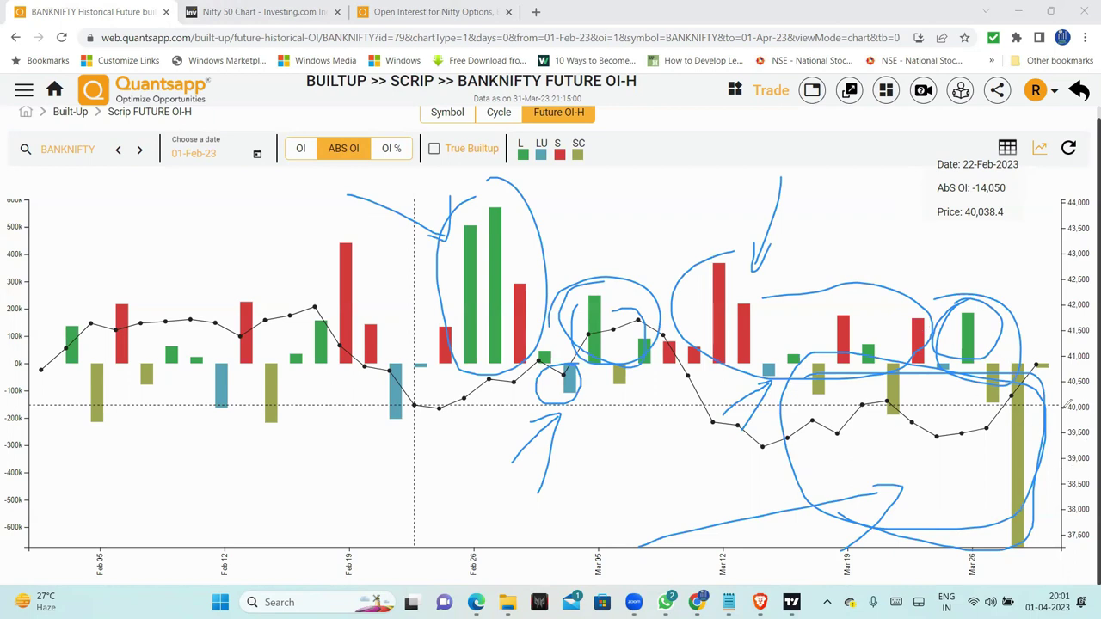
pyautogui.moveTo(1038, 372); pyautogui.dragTo(1066, 325)
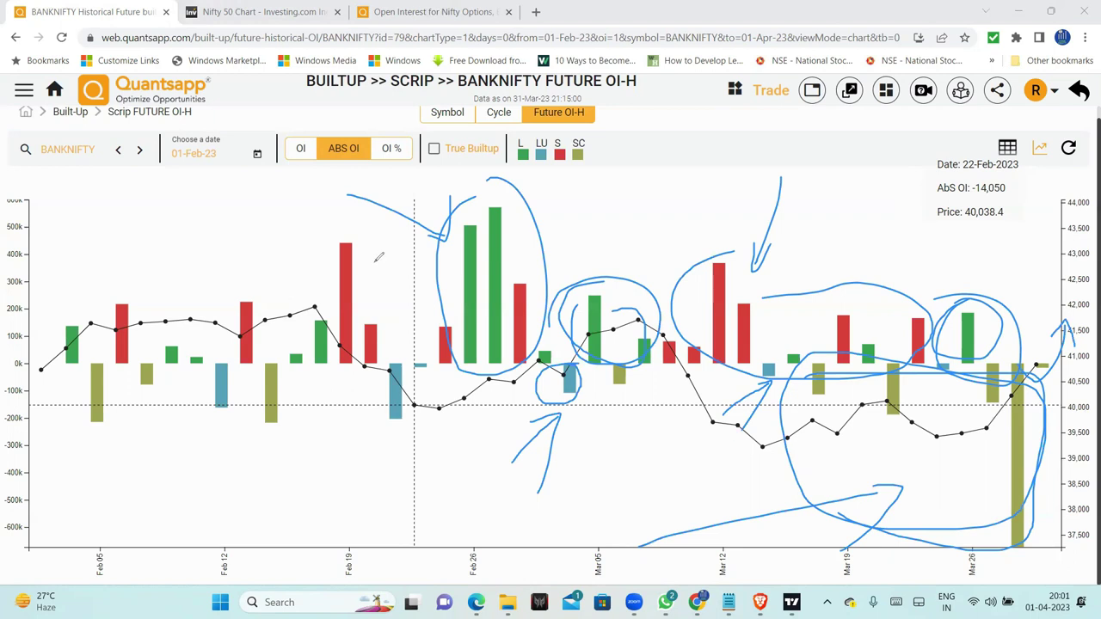
pyautogui.press('Escape')
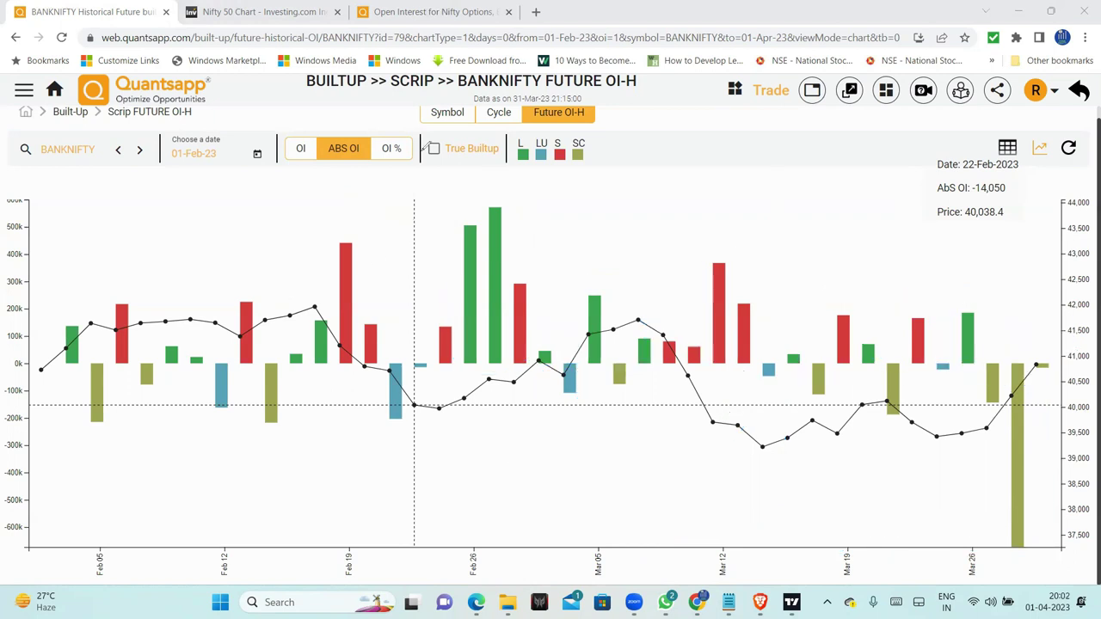
pyautogui.click(311, 149)
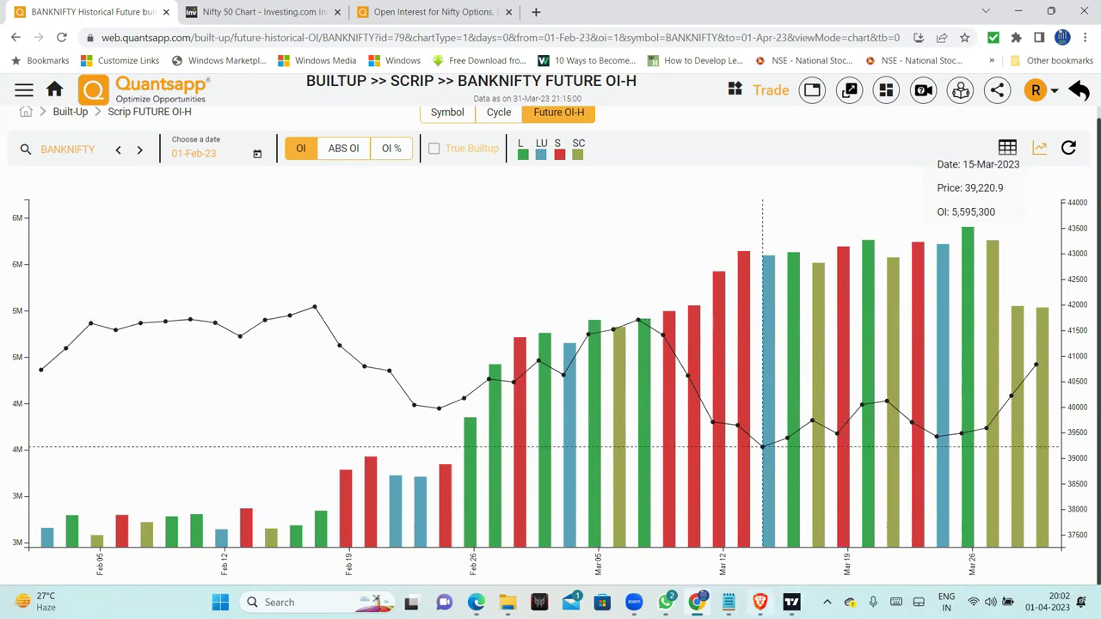
# Step: Check the 31 March stock list in Notepad, and load DELTACORP in the Quantsapp future OI history
pyautogui.click(728, 602)
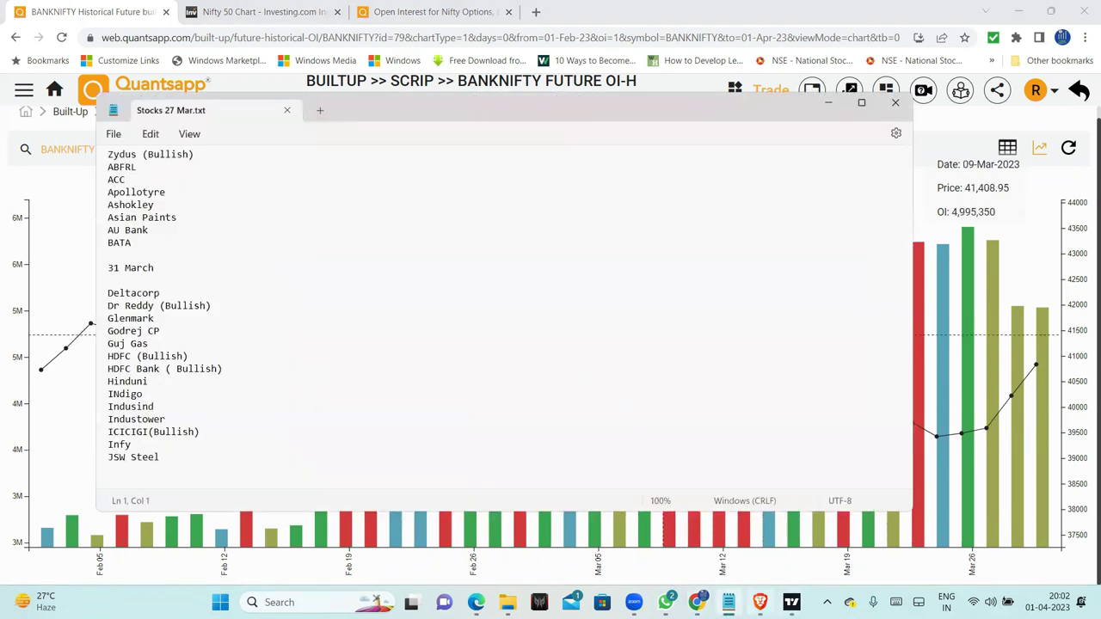
pyautogui.click(696, 602)
pyautogui.click(98, 161)
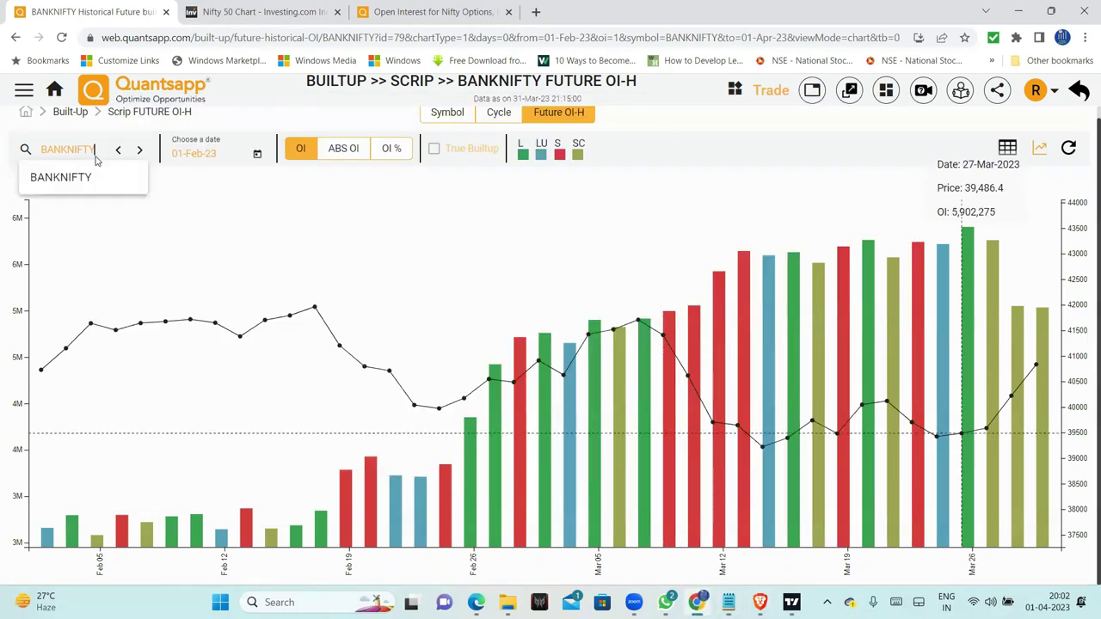
pyautogui.press('BackSpace')
pyautogui.press('BackSpace')
pyautogui.press('BackSpace')
pyautogui.press('BackSpace')
pyautogui.press('BackSpace')
pyautogui.press('BackSpace')
pyautogui.press('BackSpace')
pyautogui.press('BackSpace')
pyautogui.write('DELTA')
pyautogui.click(73, 177)
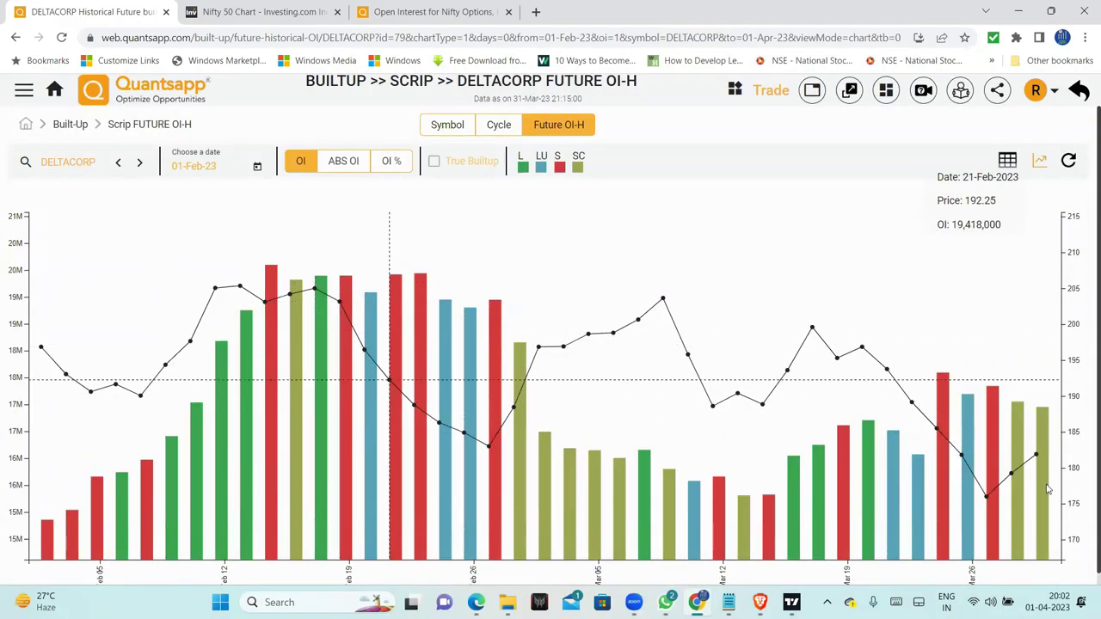
# Step: Switch to the Investing.com chart and load the NSE stock Delta Corp Ltd on the daily interval
pyautogui.hotkey('ctrl', 'Tab')
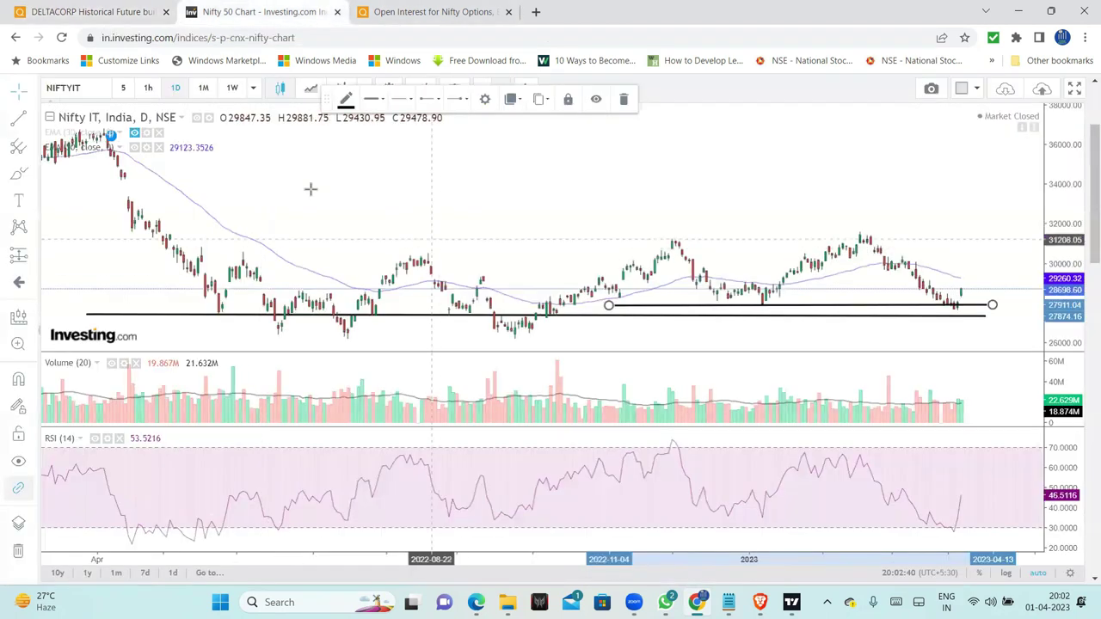
pyautogui.click(91, 87)
pyautogui.write('DELTA CORP')
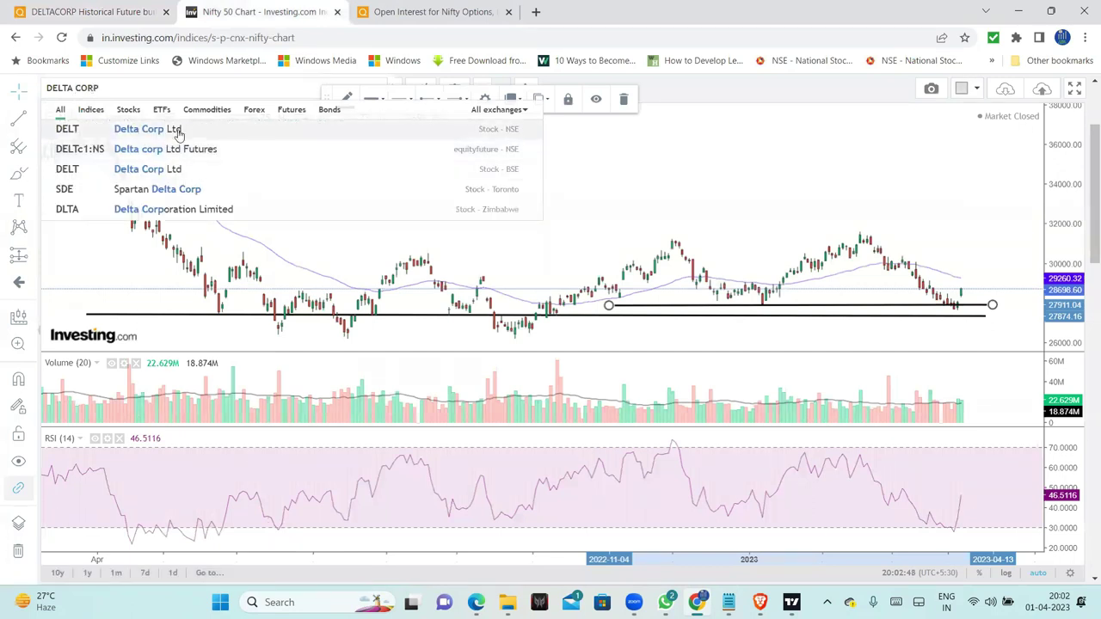
pyautogui.click(178, 133)
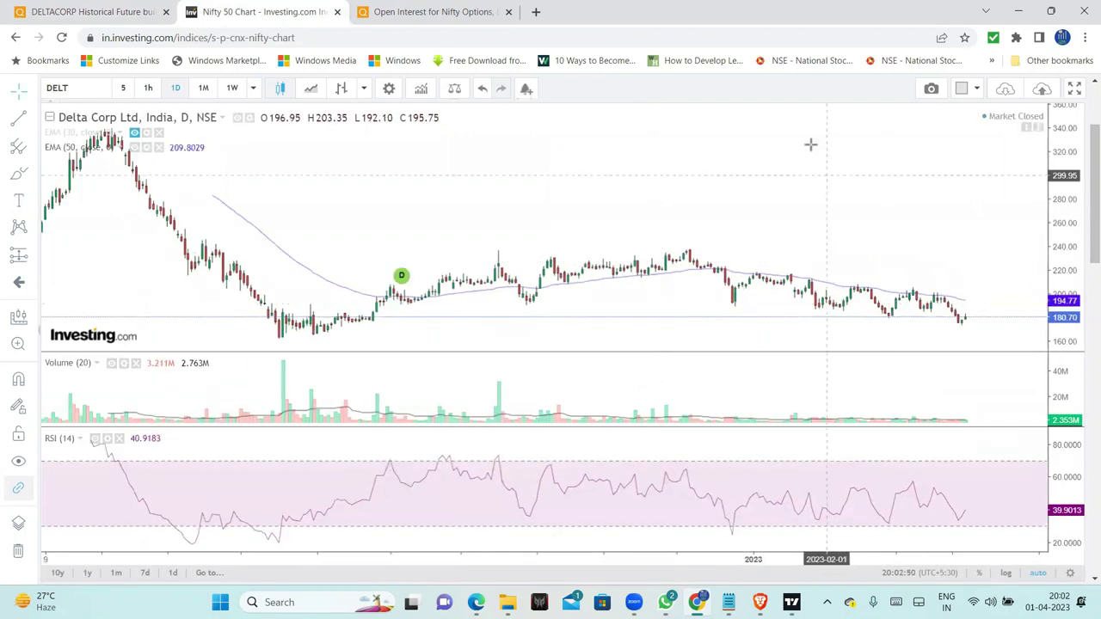
pyautogui.scroll(2, 823, 212)
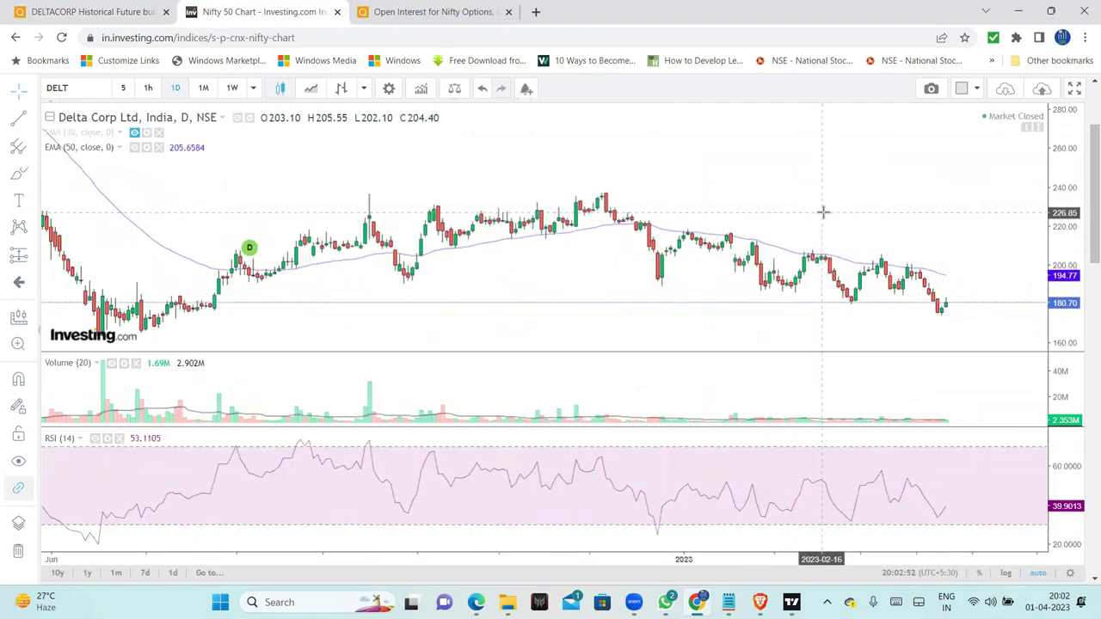
pyautogui.scroll(1, 823, 212)
pyautogui.scroll(-1, 823, 212)
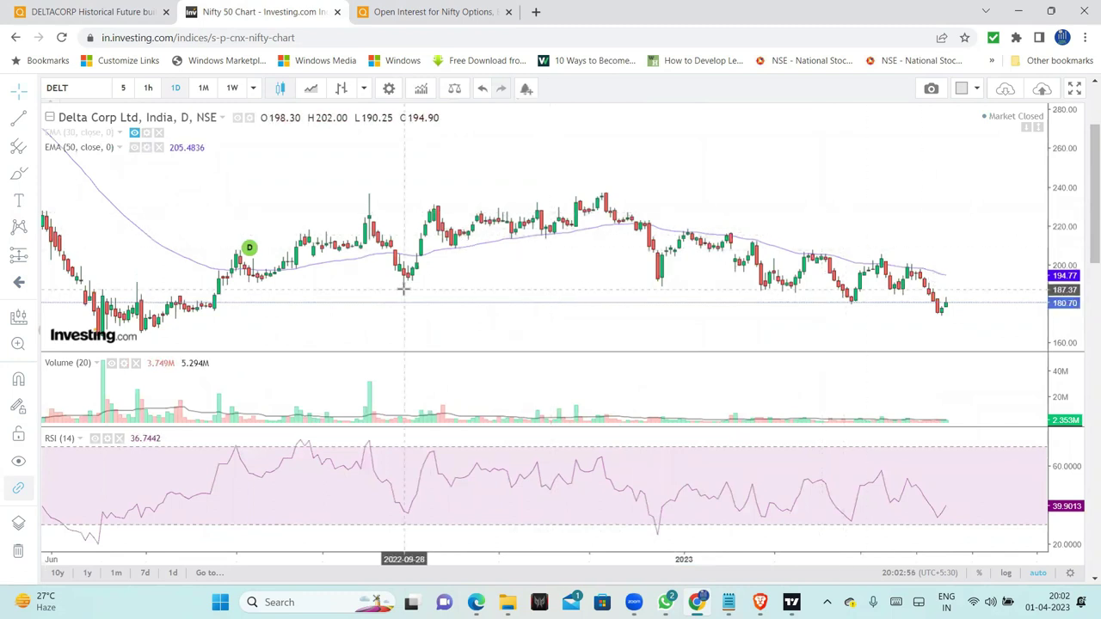
# Step: Draw a nearly horizontal support line at about 189 across Delta Corp's swing lows from September 2022 to April 2023
pyautogui.click(344, 297)
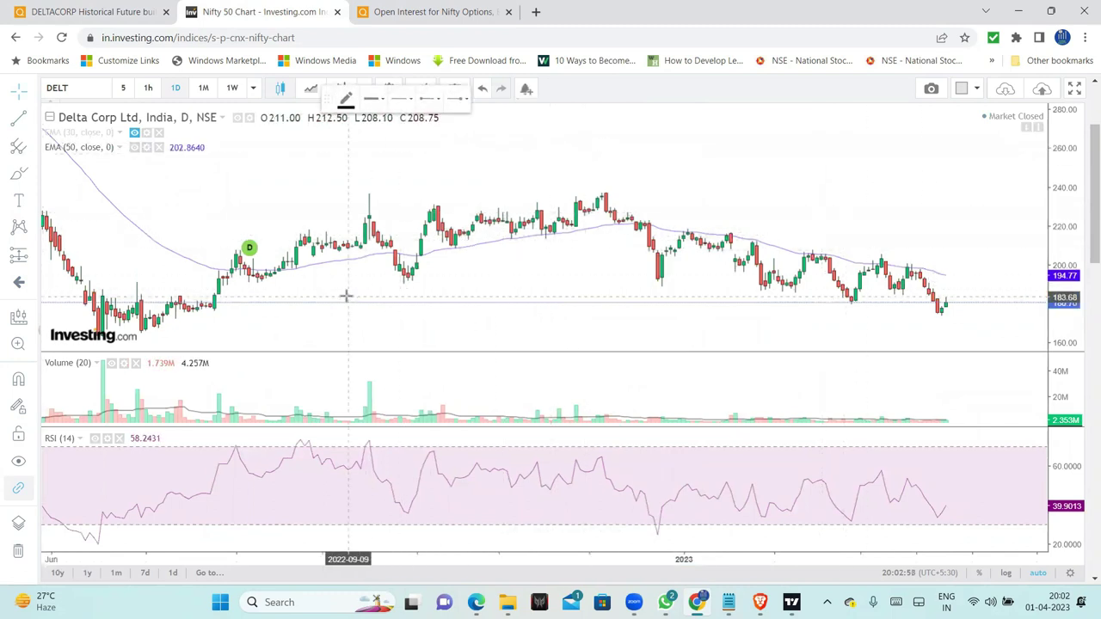
pyautogui.click(344, 286)
pyautogui.click(997, 285)
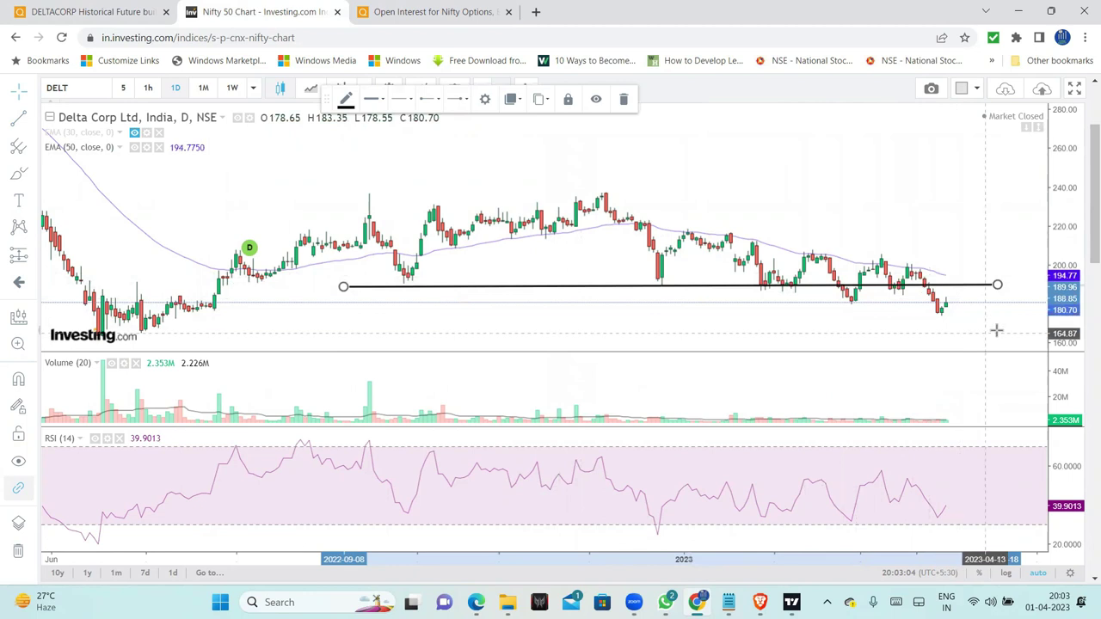
# Step: Inspect Delta Corp's latest daily candles around the support line, and switch the chart to the 1-hour interval
pyautogui.scroll(3, 988, 320)
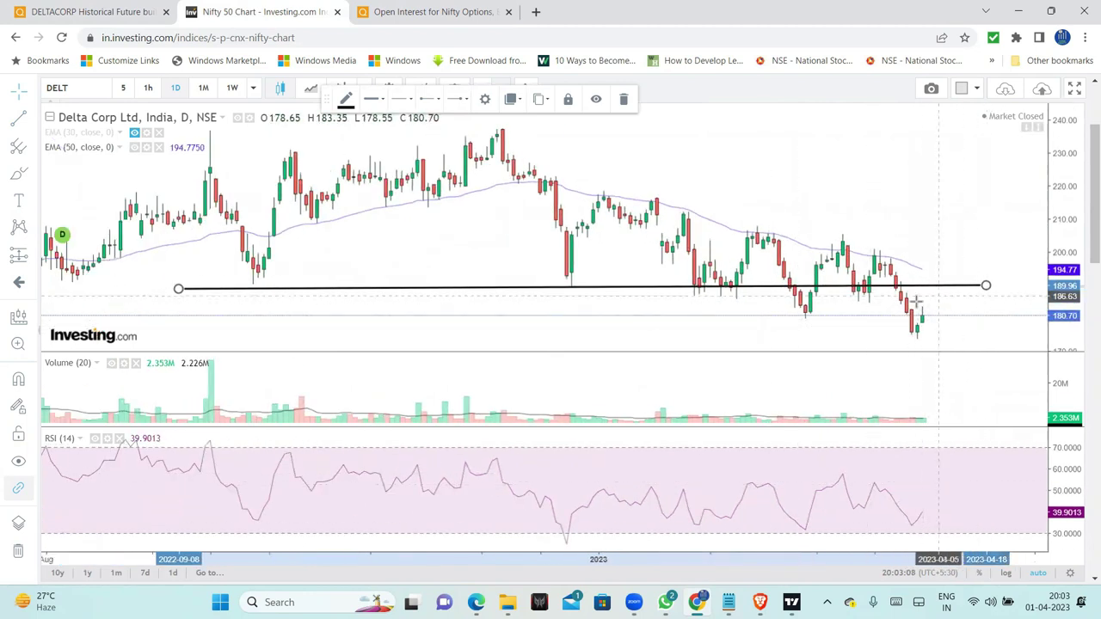
pyautogui.scroll(2, 929, 331)
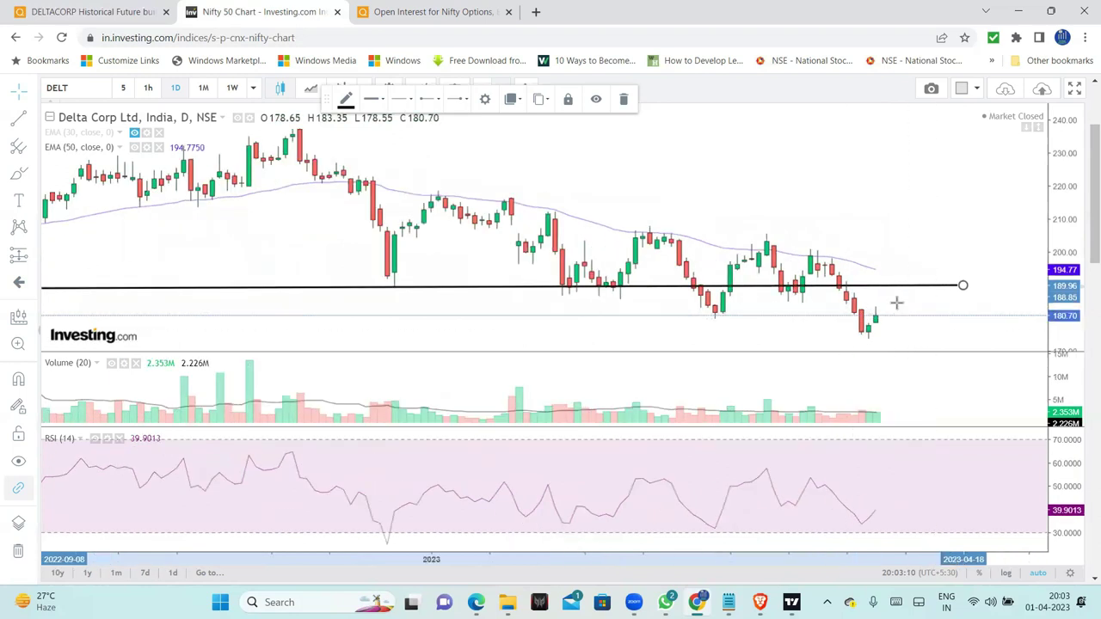
pyautogui.click(148, 88)
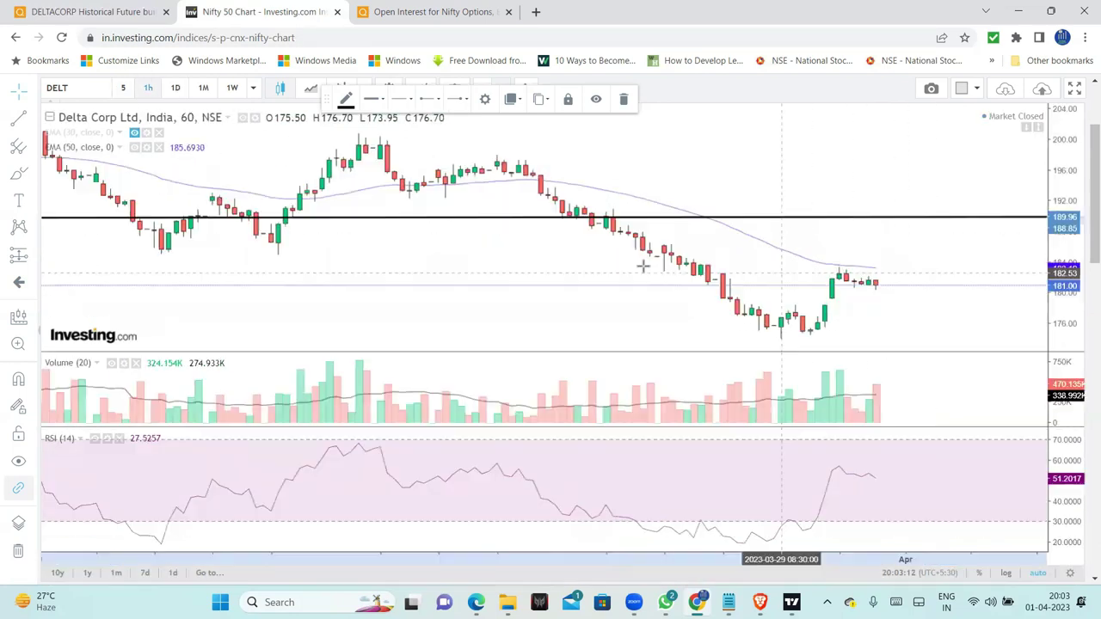
# Step: Switch the Delta Corp price chart to the daily timeframe with the whole support line in view
pyautogui.scroll(-5, 725, 301)
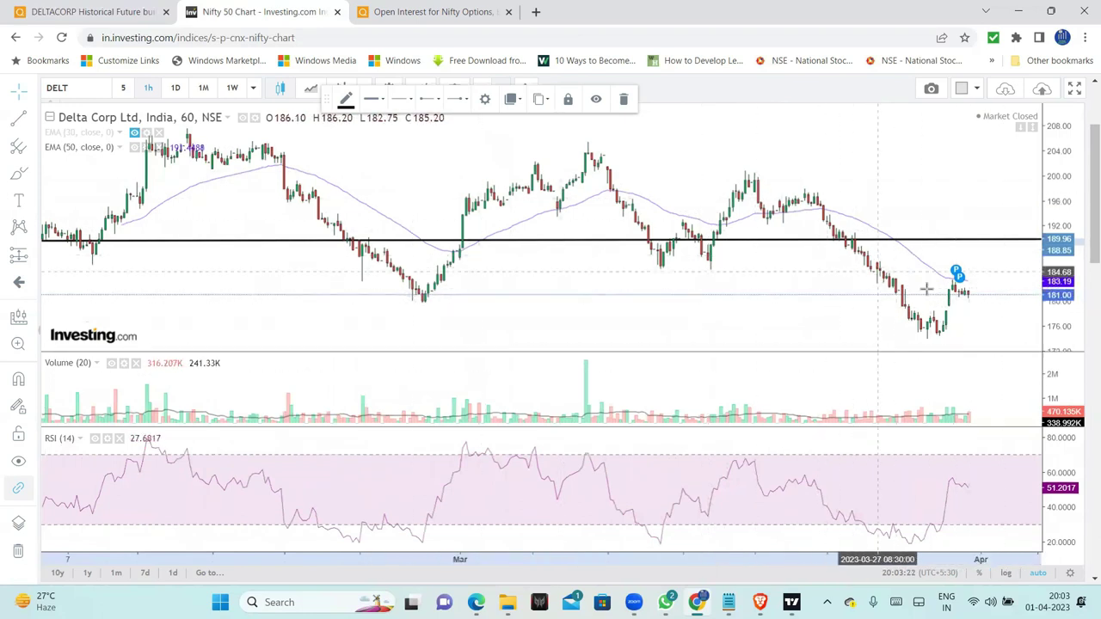
pyautogui.click(175, 87)
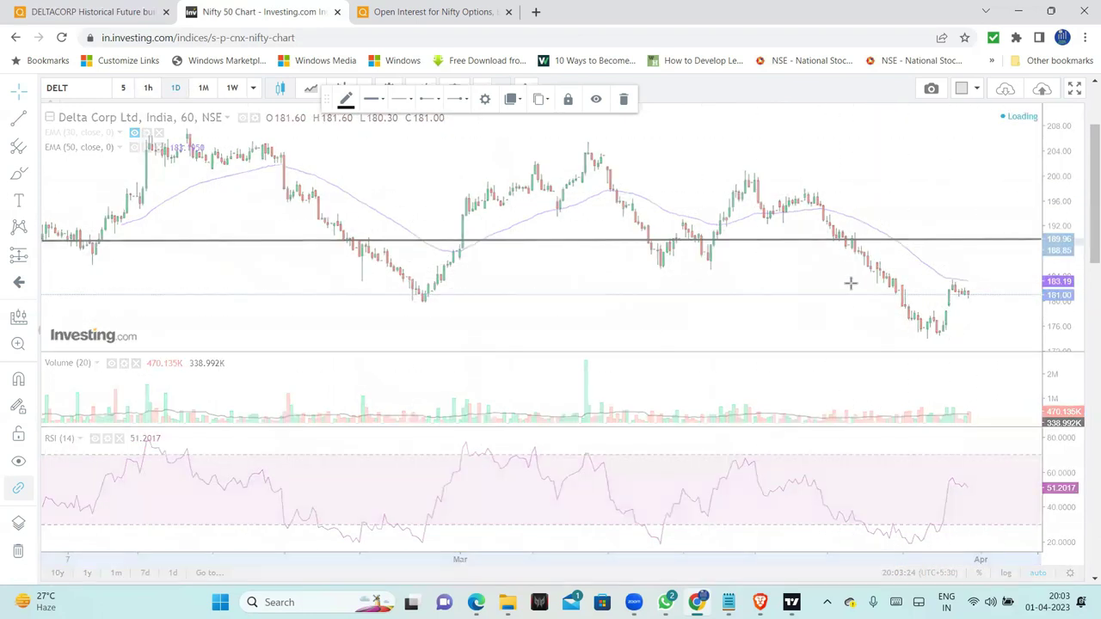
pyautogui.scroll(3, 955, 337)
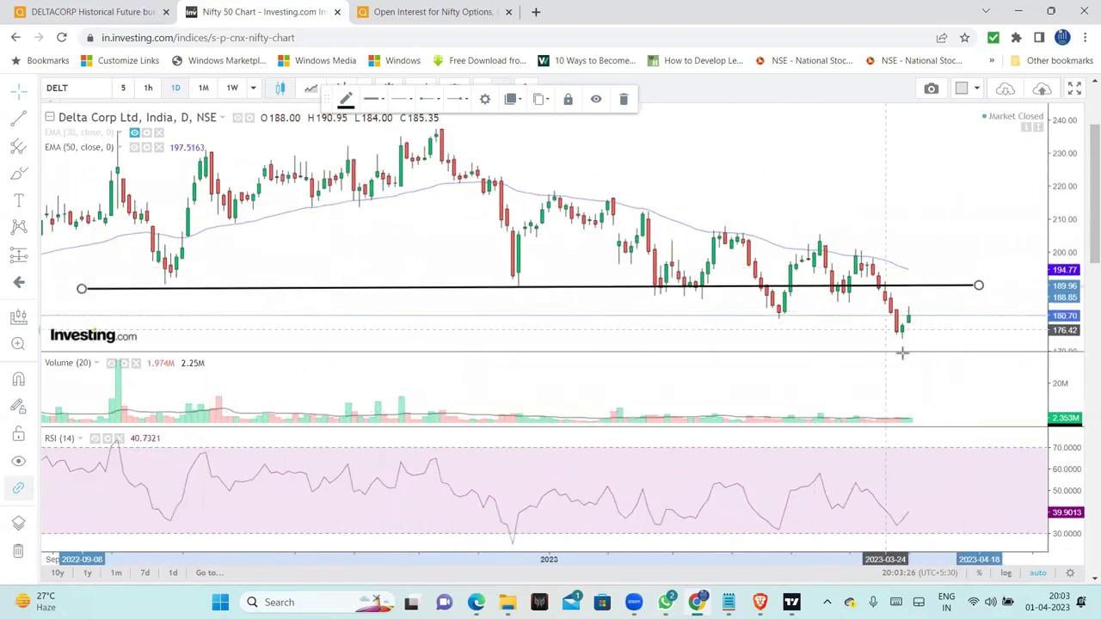
pyautogui.scroll(-2, 877, 312)
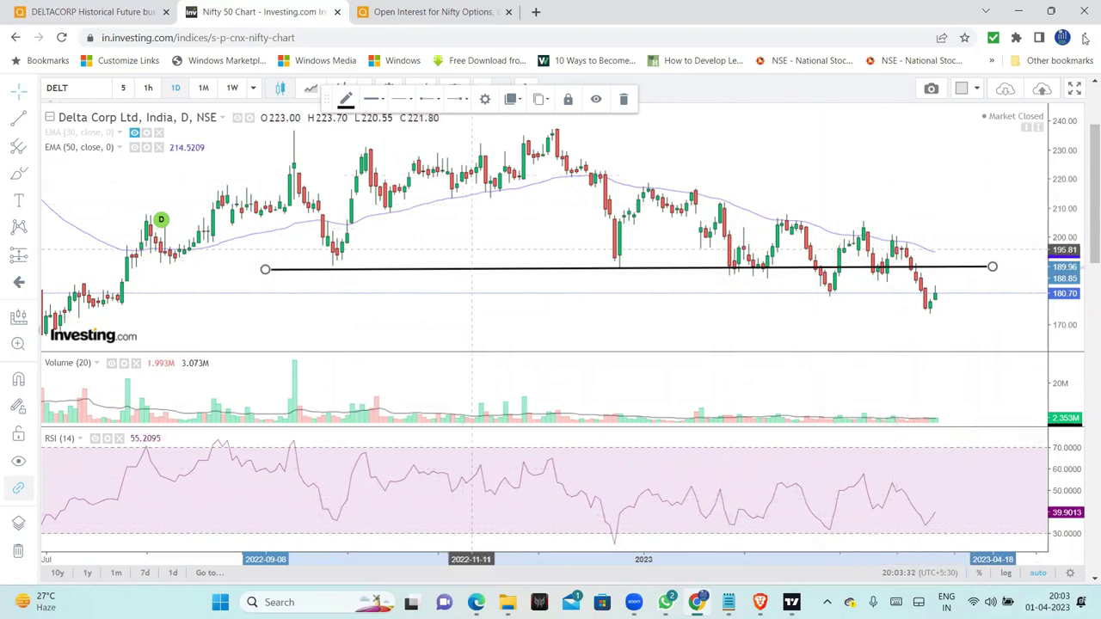
# Step: Return to the DELTACORP futures OI chart in Quantsapp and check the 31 March stocks in the Stocks 27 Mar.txt note
pyautogui.click(133, 11)
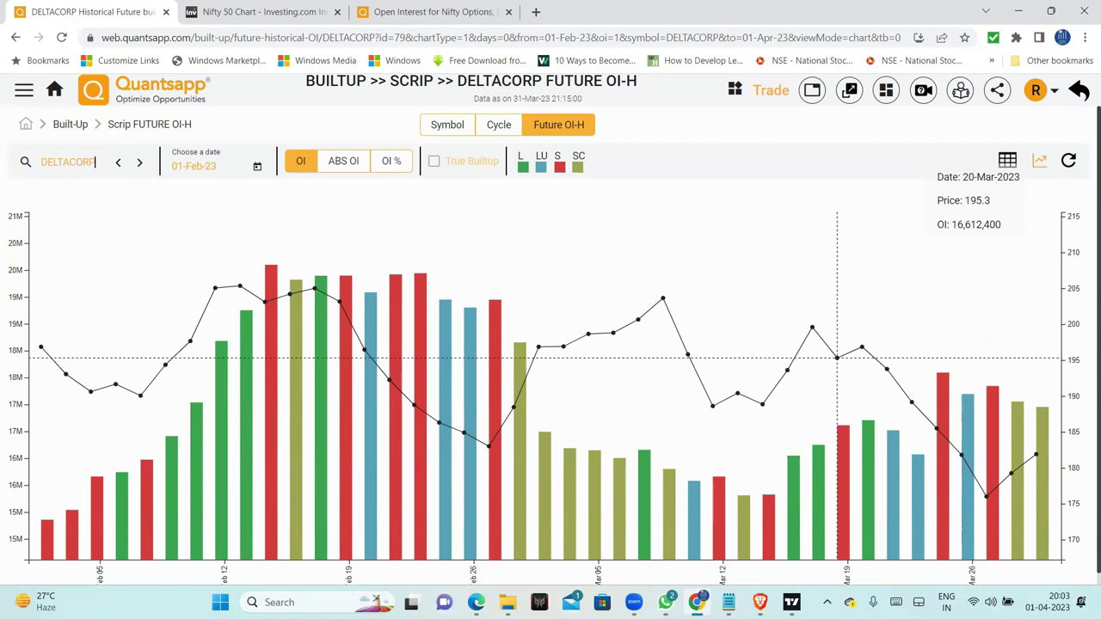
pyautogui.click(728, 602)
pyautogui.moveTo(698, 599)
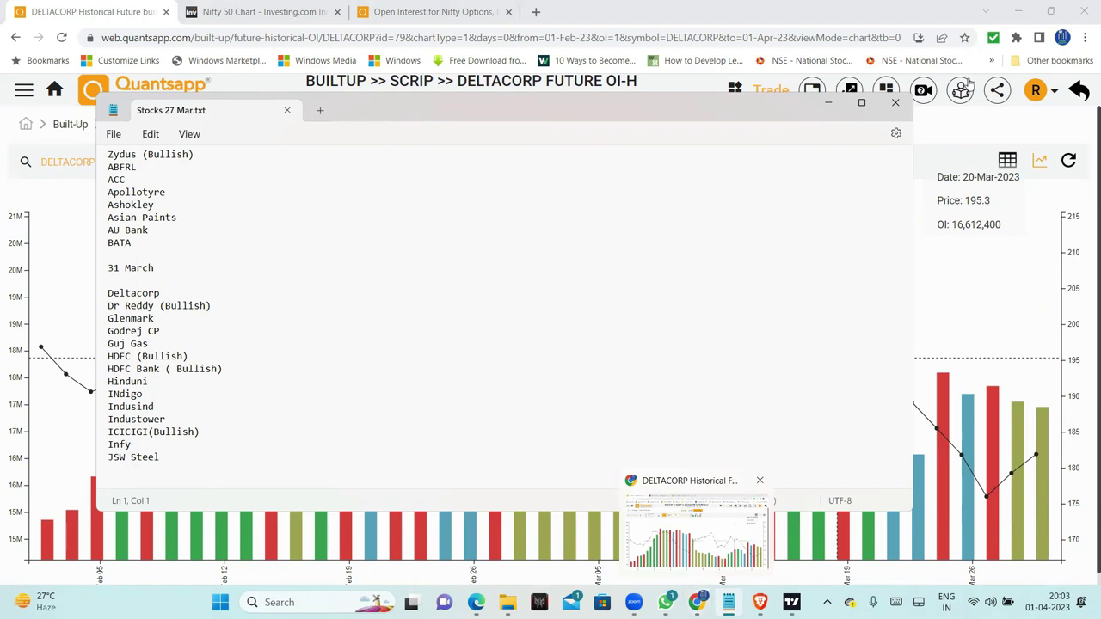
pyautogui.click(822, 113)
# Step: Load the historical futures open interest chart for DRREDDY in place of DELTACORP
pyautogui.press('BackSpace')
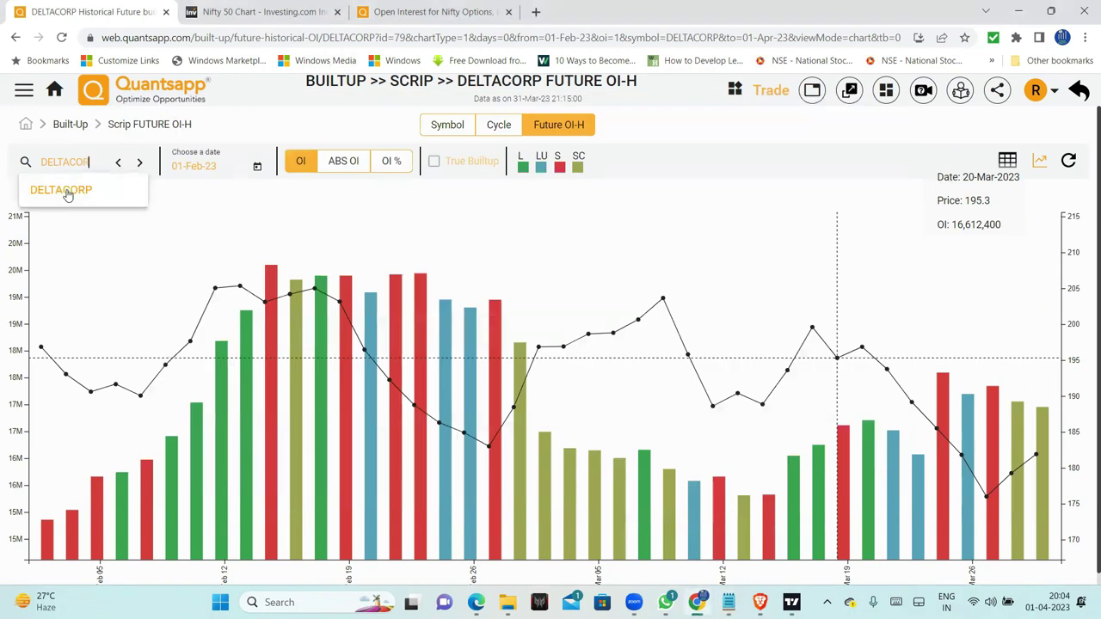
pyautogui.press('BackSpace')
pyautogui.press('BackSpace')
pyautogui.press('BackSpace')
pyautogui.write('R')
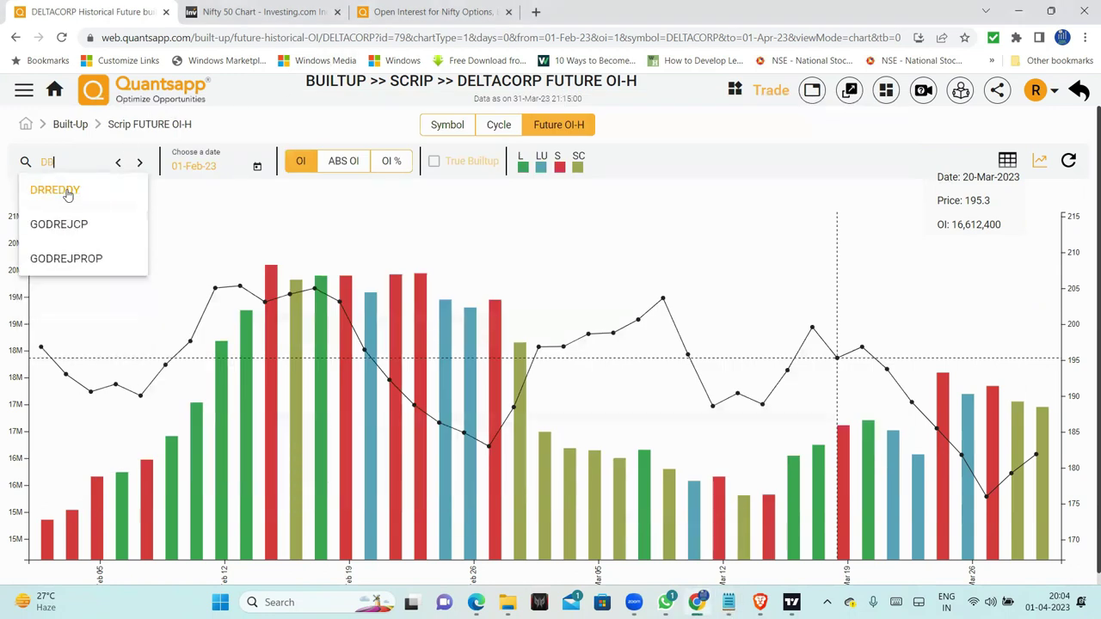
pyautogui.click(67, 194)
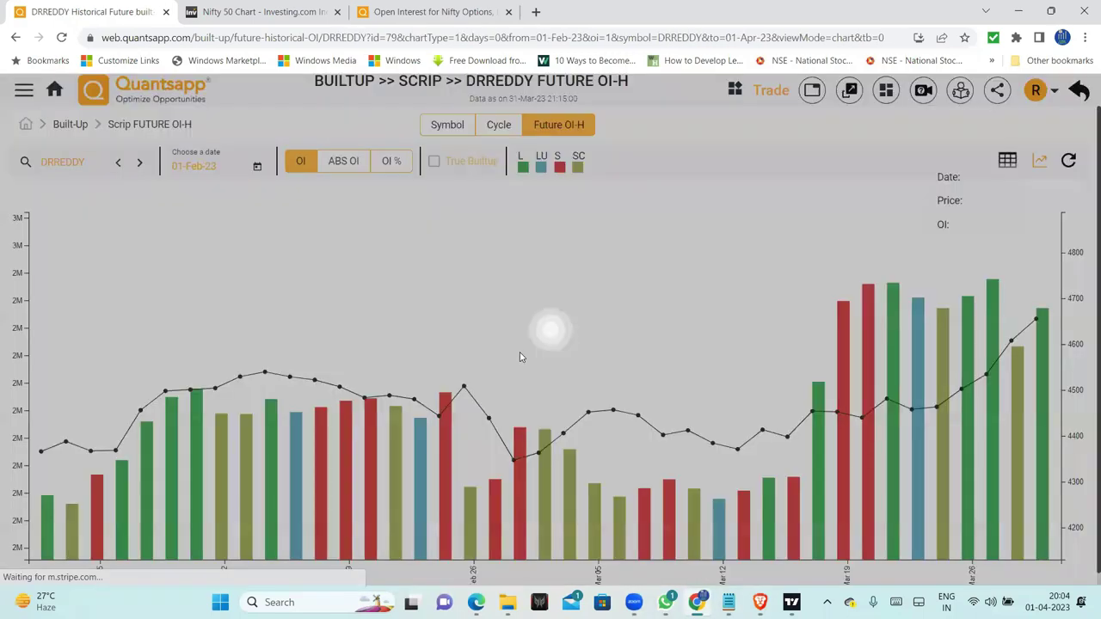
# Step: Examine DRREDDY's March bars in the ABS OI view and return the chart to the OI view
pyautogui.scroll(-1, 575, 426)
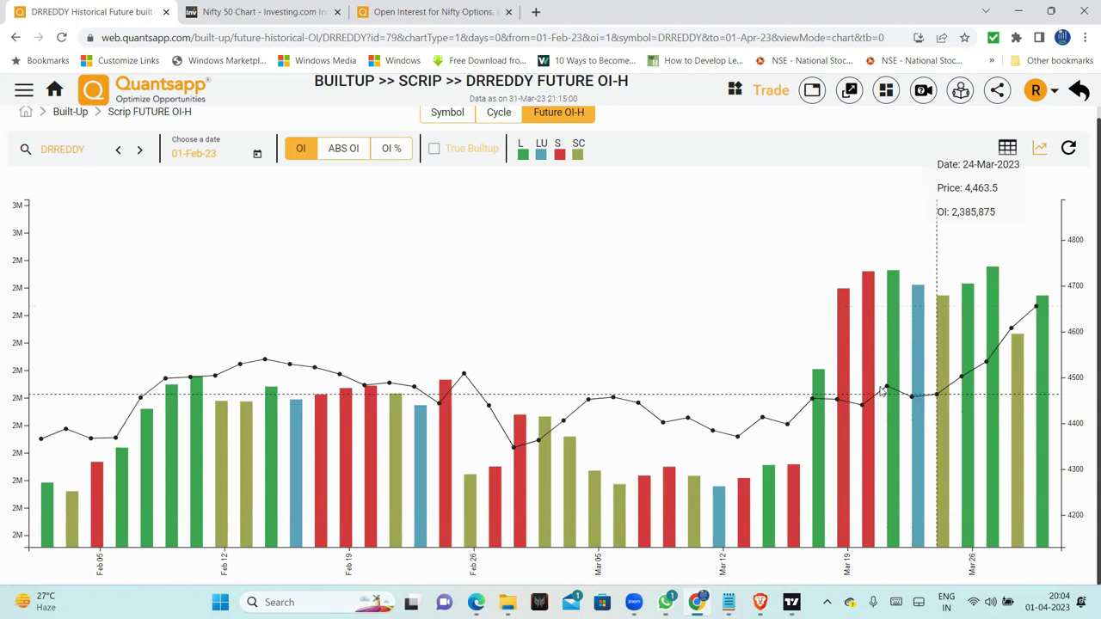
pyautogui.click(342, 148)
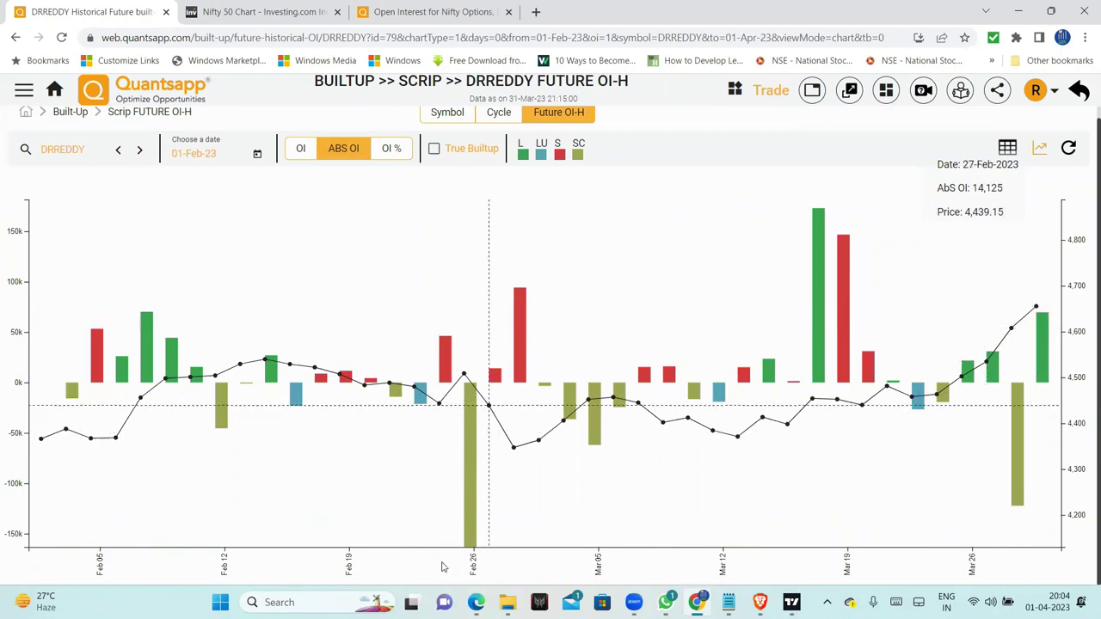
pyautogui.moveTo(824, 235); pyautogui.dragTo(835, 257)
pyautogui.moveTo(946, 387)
pyautogui.mouseDown()
pyautogui.moveTo(1047, 482)
pyautogui.moveTo(941, 423)
pyautogui.moveTo(945, 389)
pyautogui.mouseUp()
pyautogui.press('Escape')
pyautogui.click(300, 149)
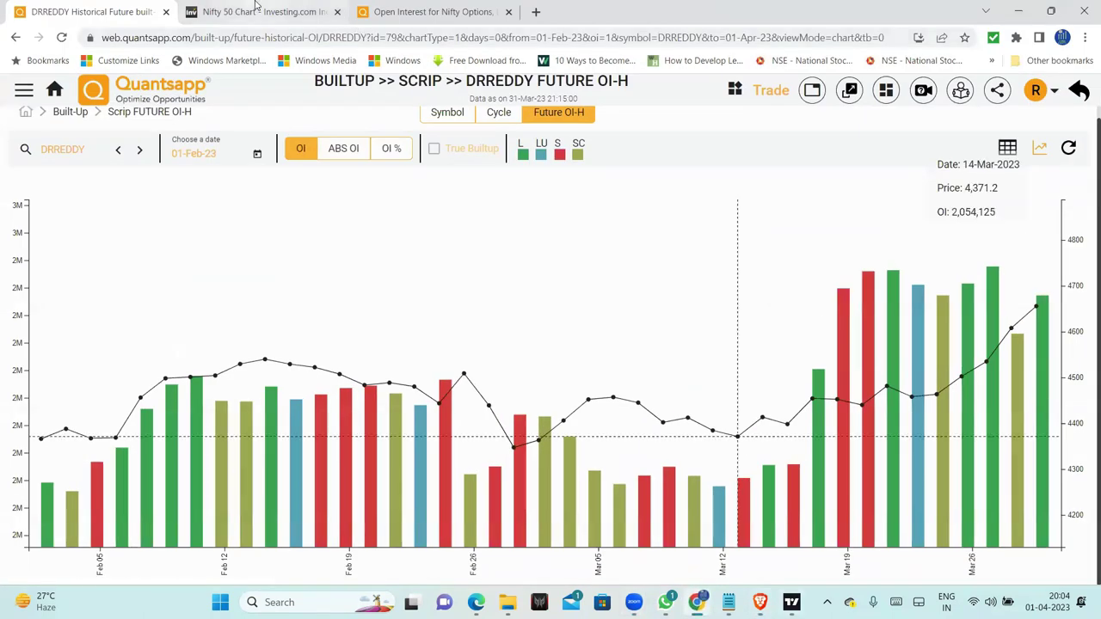
# Step: Switch to the Investing.com chart and load the Dr. Reddy's Laboratories NSE price chart
pyautogui.click(306, 12)
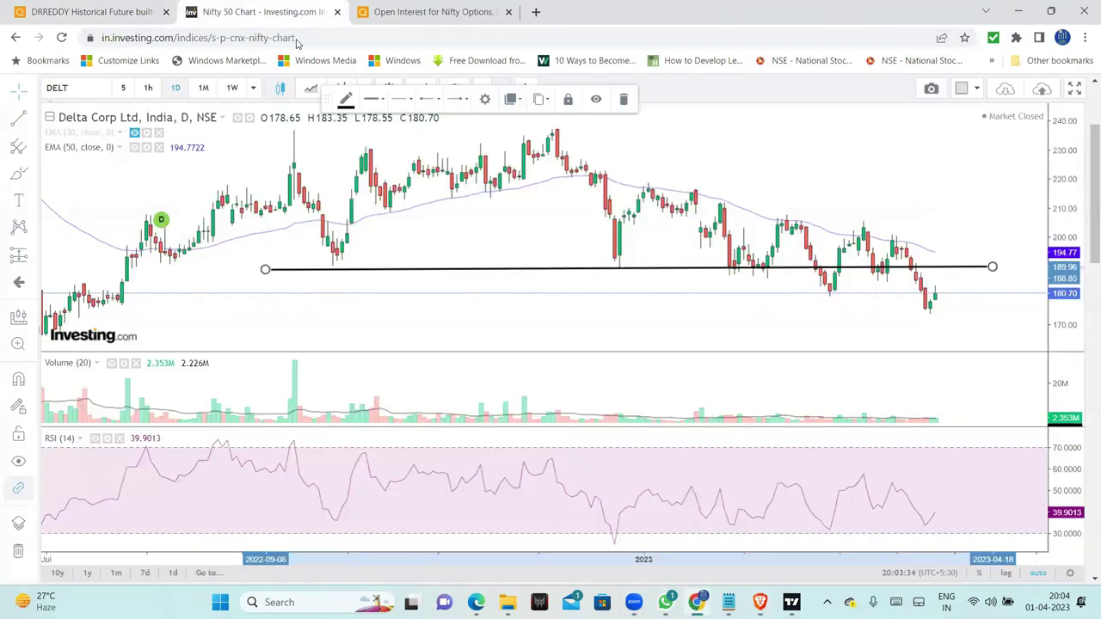
pyautogui.click(90, 83)
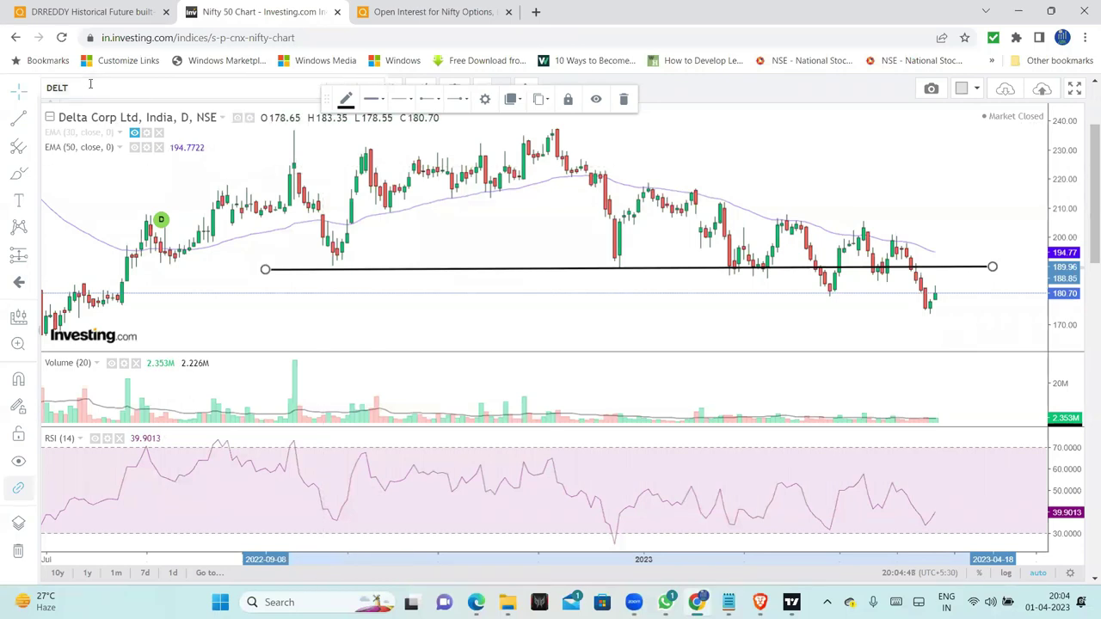
pyautogui.click(89, 83)
pyautogui.write('DR R')
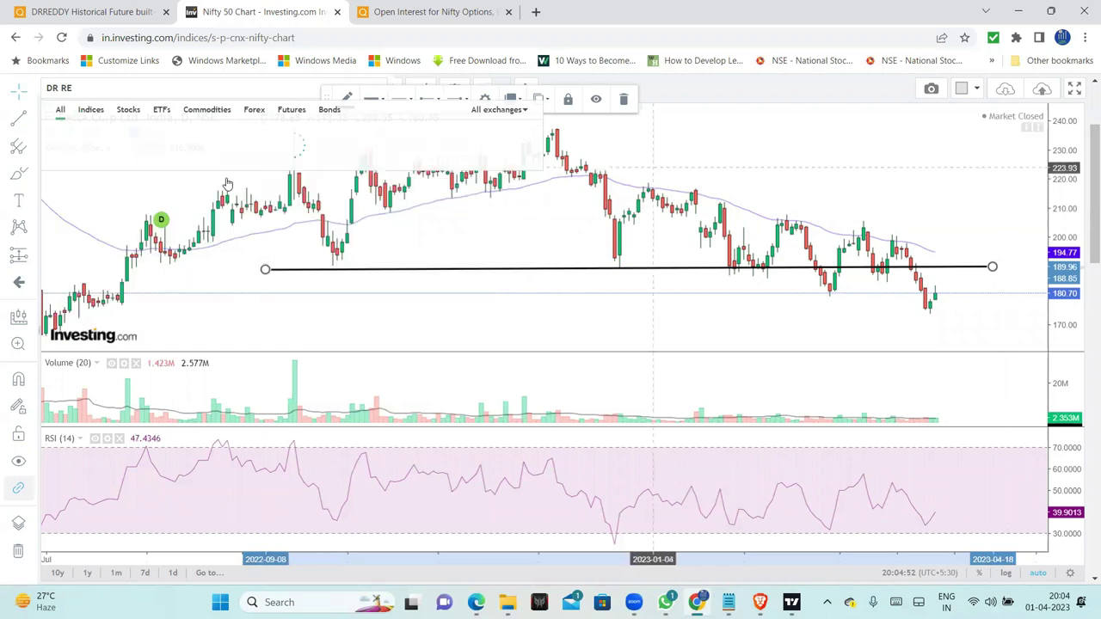
pyautogui.click(222, 129)
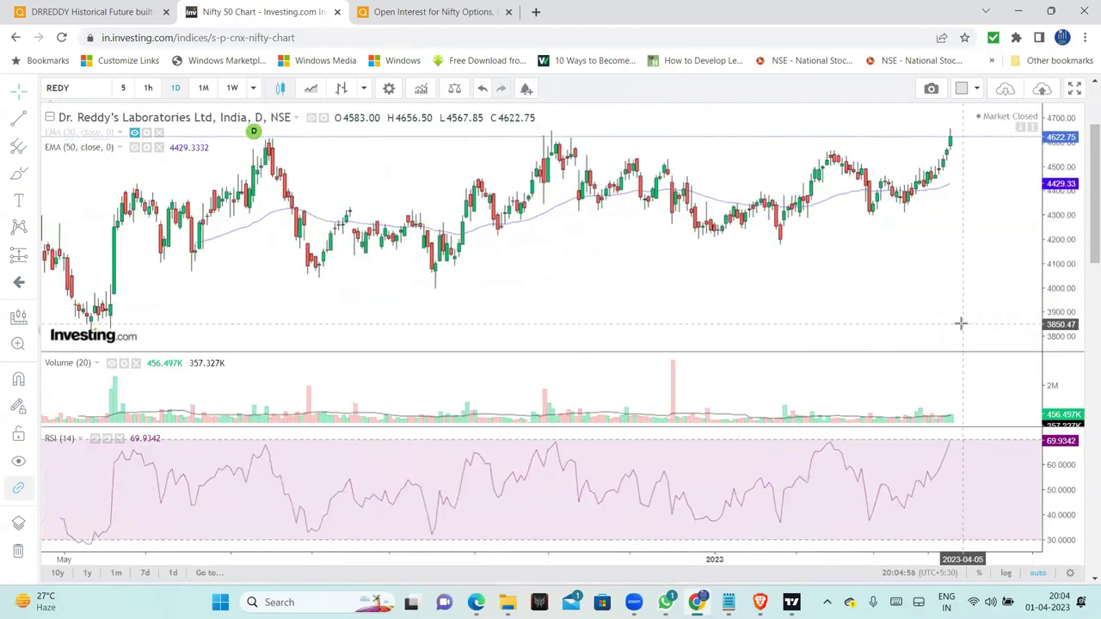
# Step: Draw a rising trend line under Dr. Reddy's lows from about 3695 on 2022-03-03 to about 4257 on 2023-03-21
pyautogui.scroll(-5, 961, 323)
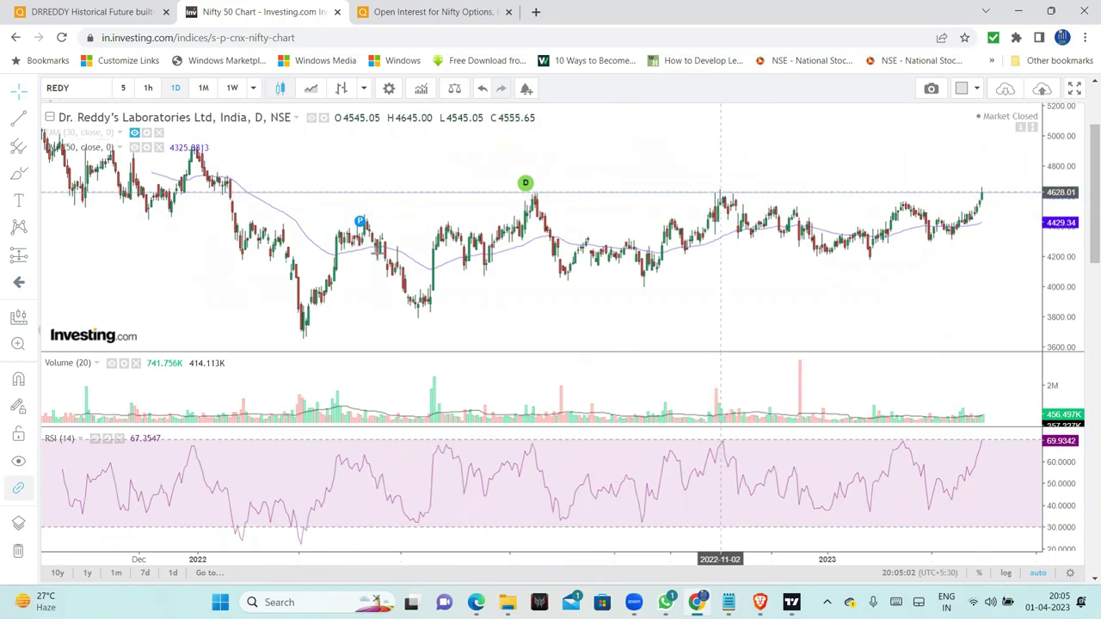
pyautogui.scroll(2, 717, 268)
pyautogui.scroll(-1, 716, 269)
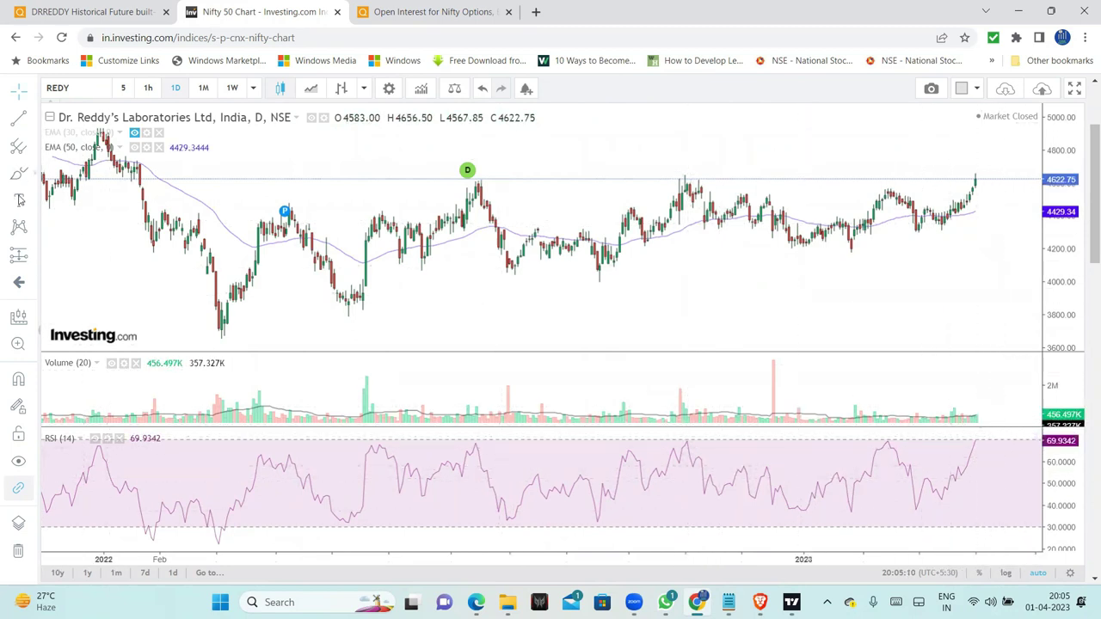
pyautogui.click(14, 126)
pyautogui.click(219, 331)
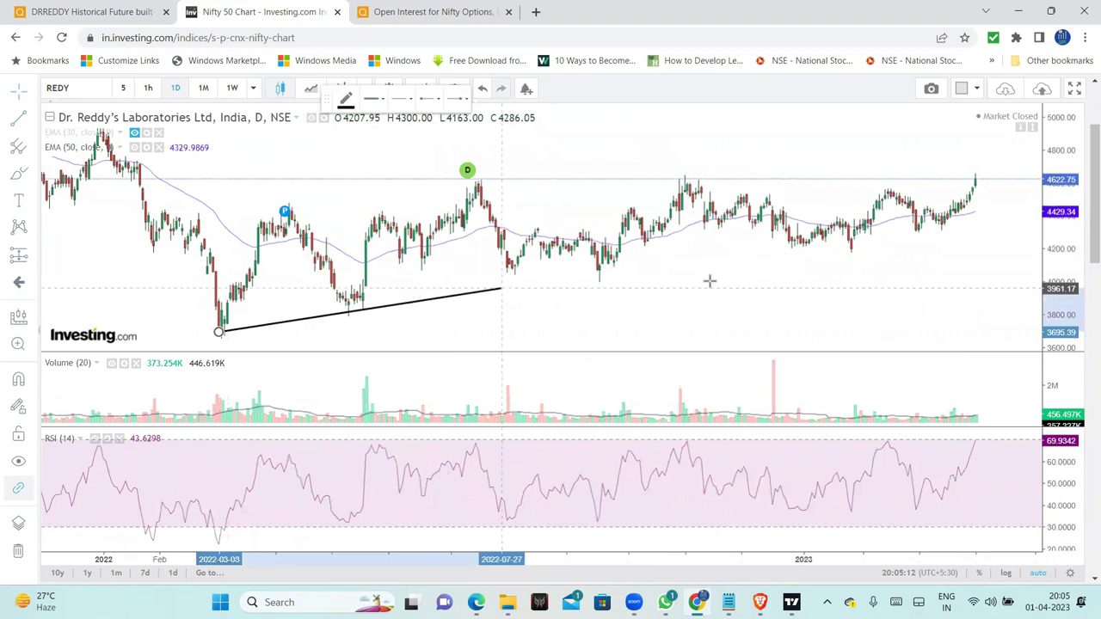
pyautogui.click(954, 239)
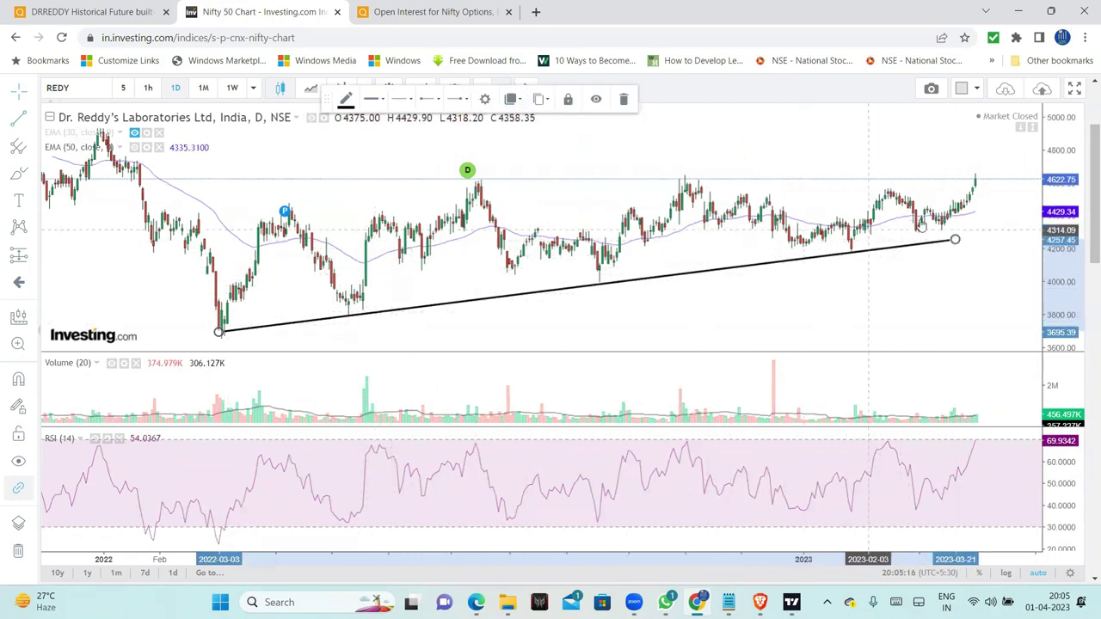
pyautogui.scroll(-1, 886, 287)
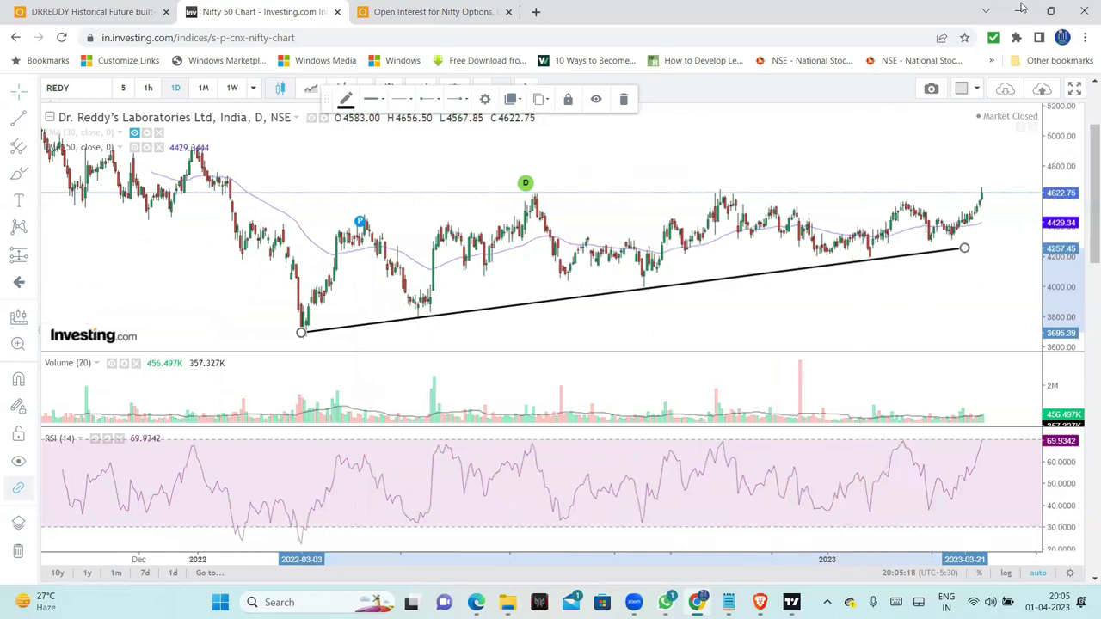
# Step: Return to the DRREDDY chart in Quantsapp and look up the next bullish stock in the Stocks 27 Mar.txt note
pyautogui.click(90, 12)
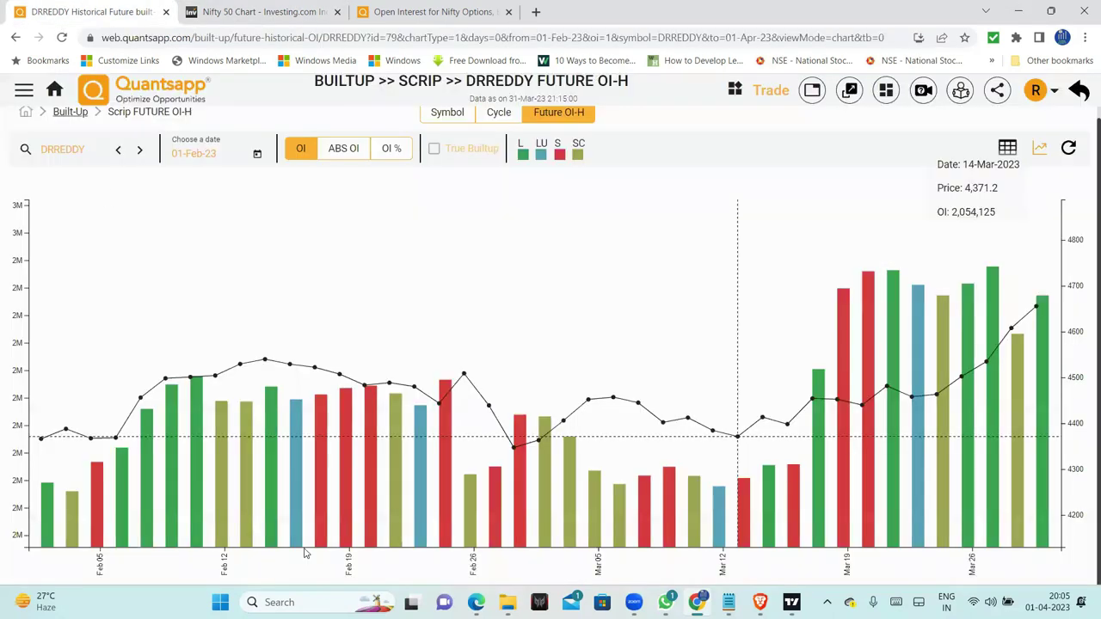
pyautogui.hotkey('alt', 'Tab')
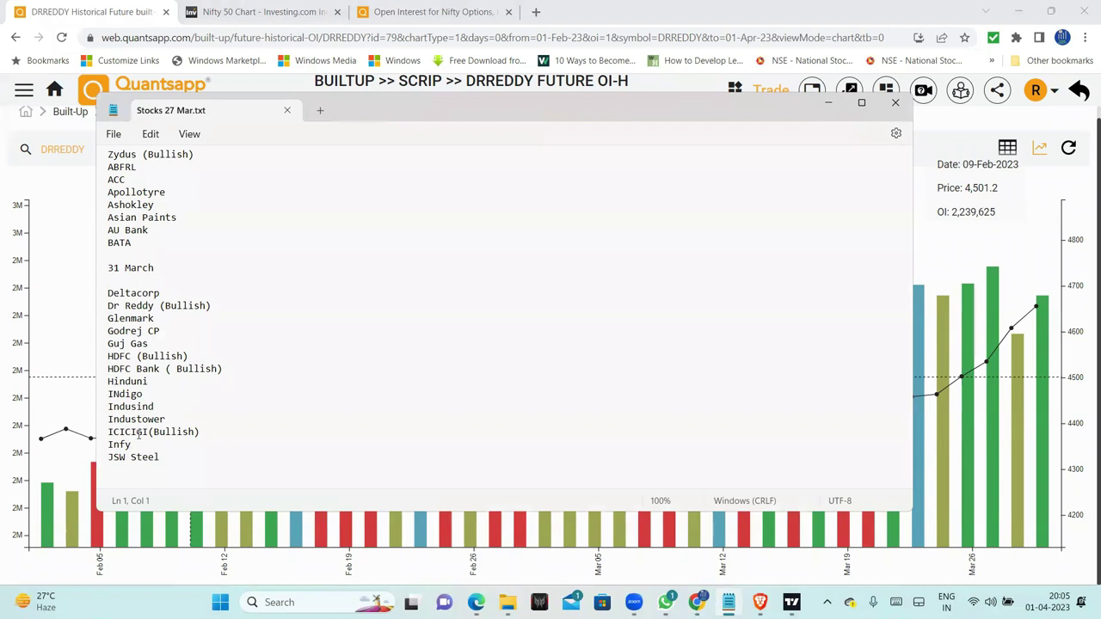
pyautogui.click(828, 103)
# Step: Load the historical futures open interest chart for ICICIGI in place of DRREDDY
pyautogui.click(106, 154)
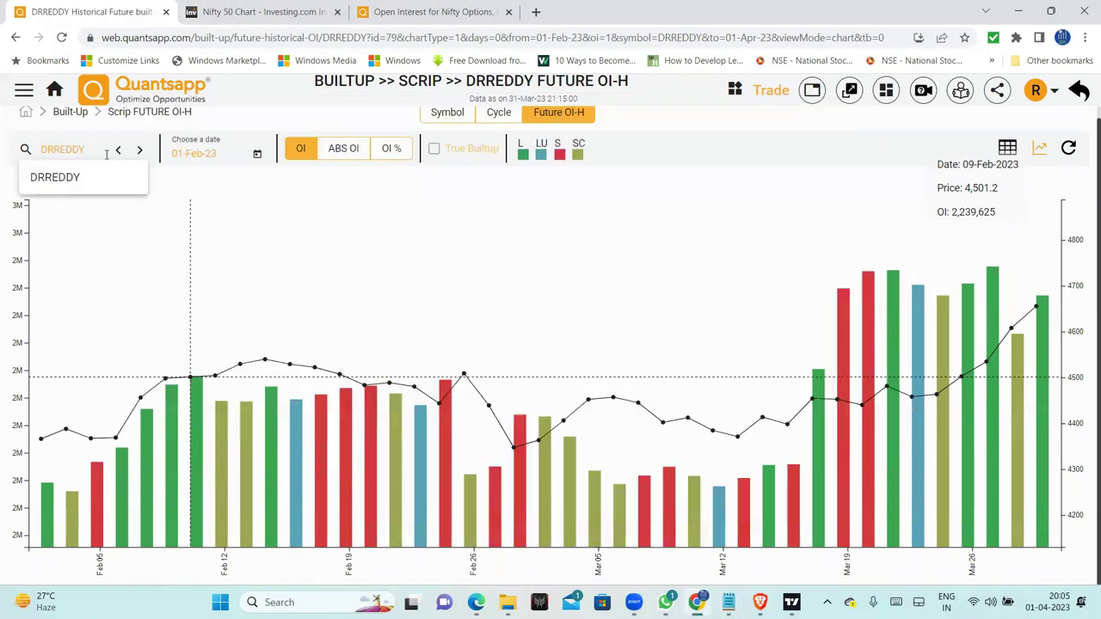
pyautogui.press('BackSpace')
pyautogui.press('BackSpace')
pyautogui.press('BackSpace')
pyautogui.press('BackSpace')
pyautogui.press('BackSpace')
pyautogui.press('BackSpace')
pyautogui.write('ICICI')
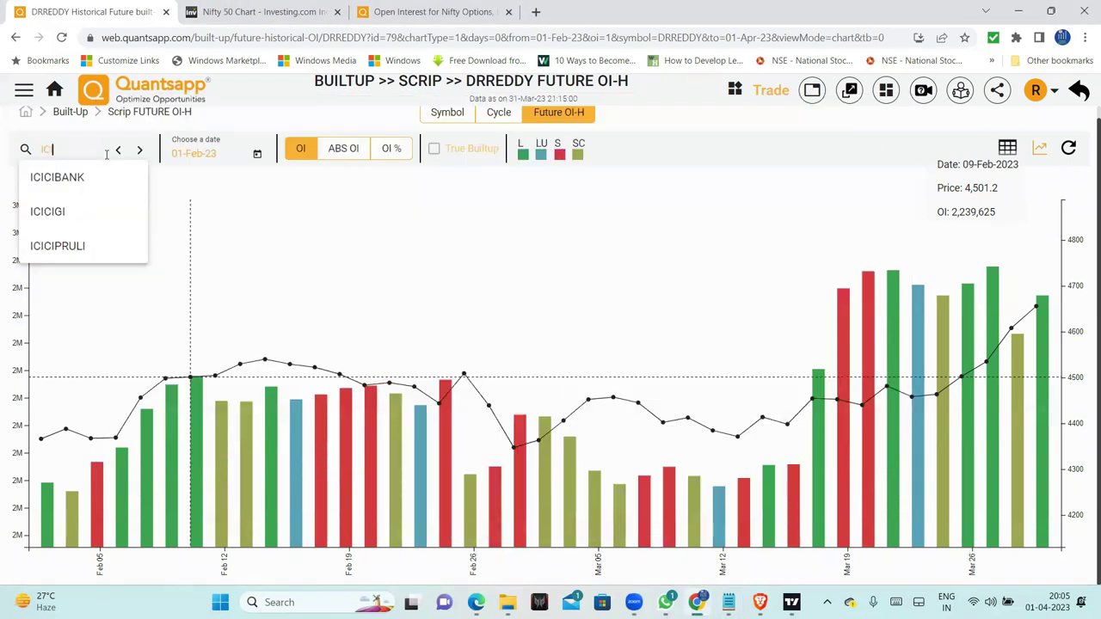
pyautogui.click(86, 212)
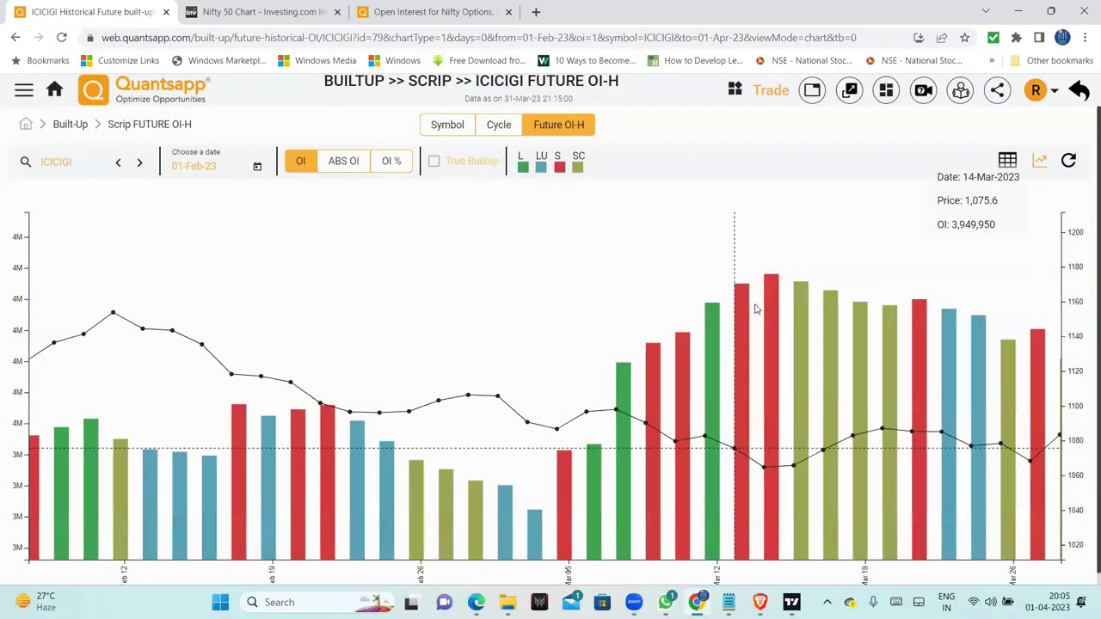
# Step: Examine ICICIGI's open interest in the ABS OI view and restore the OI view
pyautogui.scroll(-1, 740, 334)
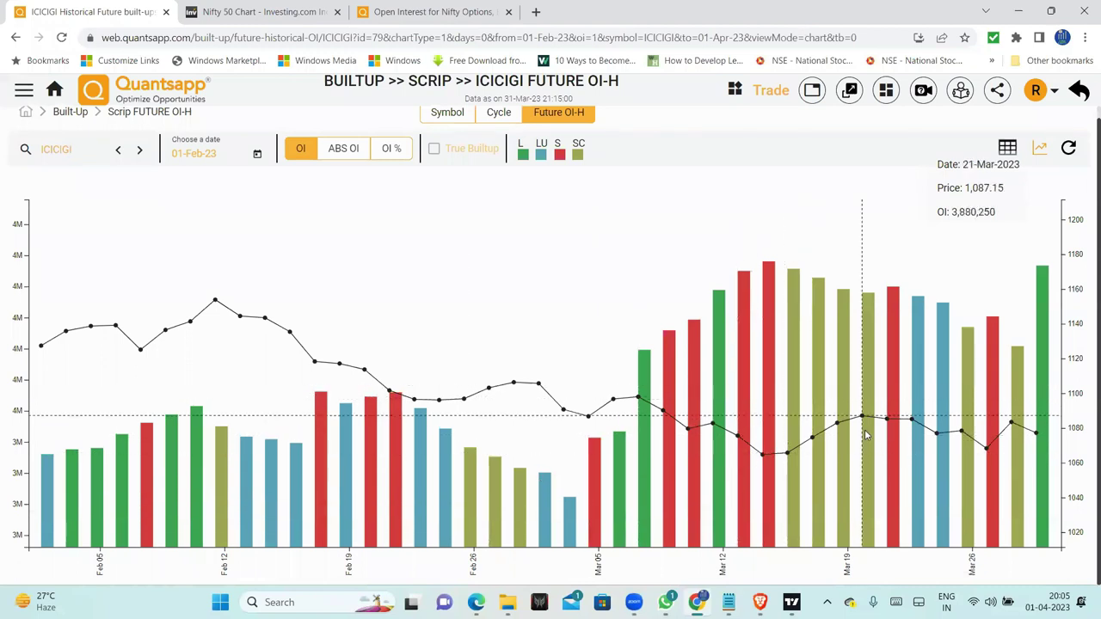
pyautogui.click(355, 155)
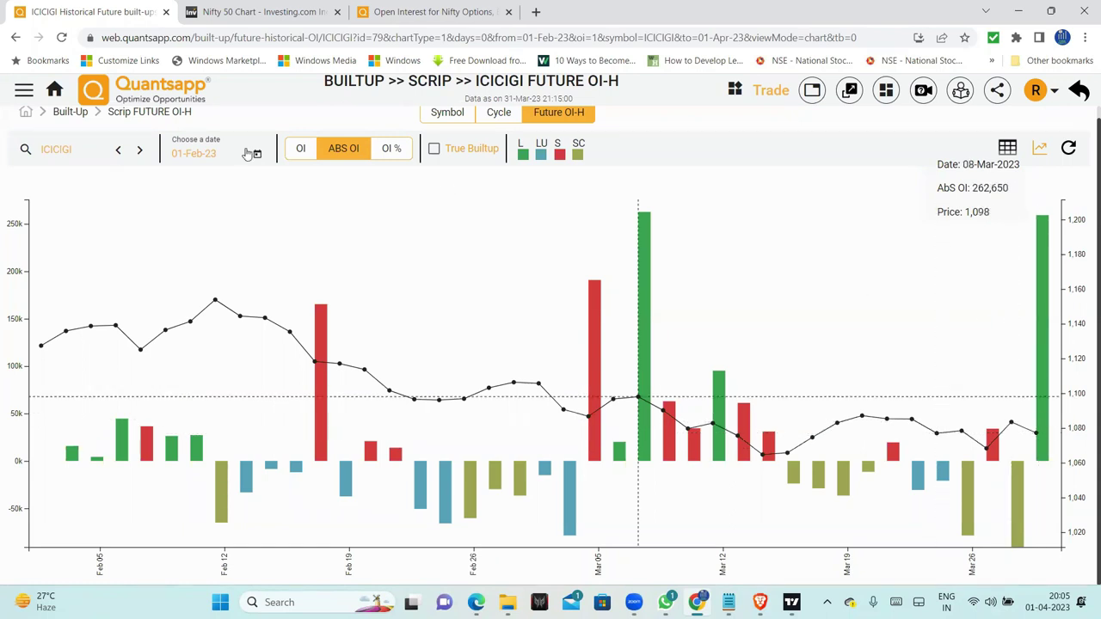
pyautogui.click(303, 148)
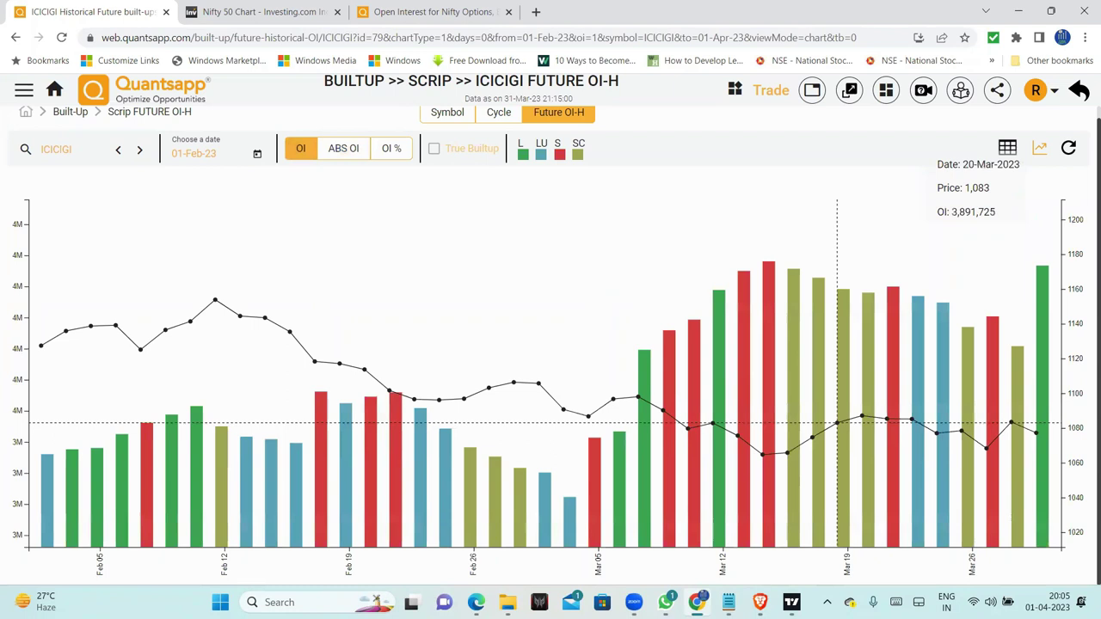
# Step: Consult the Stocks 27 Mar.txt note for another stock and load the historical futures open interest chart for INDIGO
pyautogui.click(729, 602)
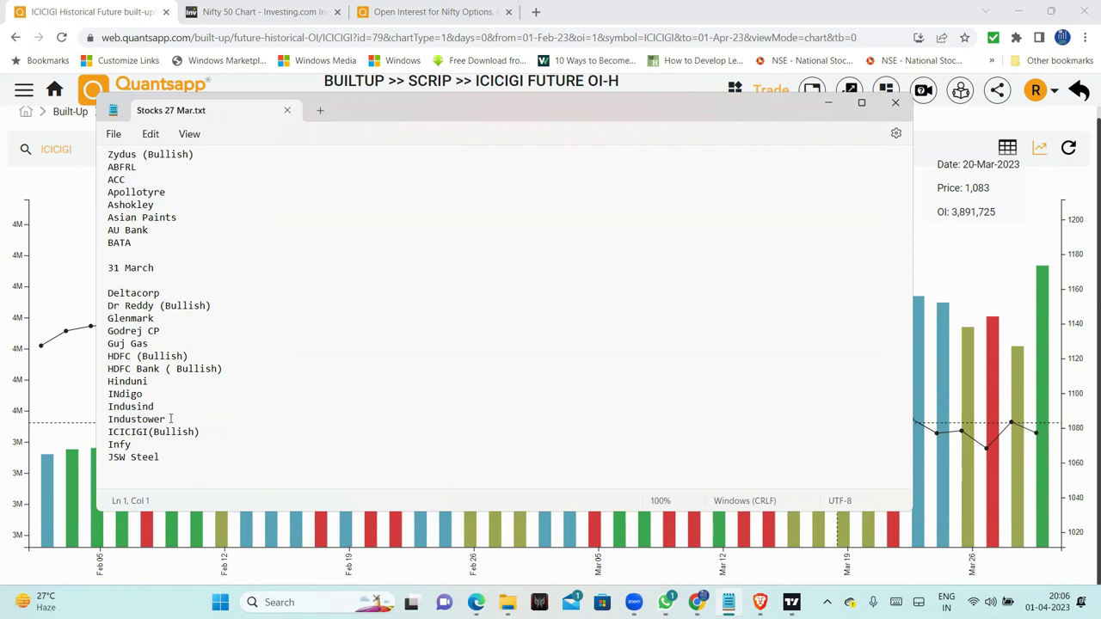
pyautogui.click(828, 103)
pyautogui.click(105, 150)
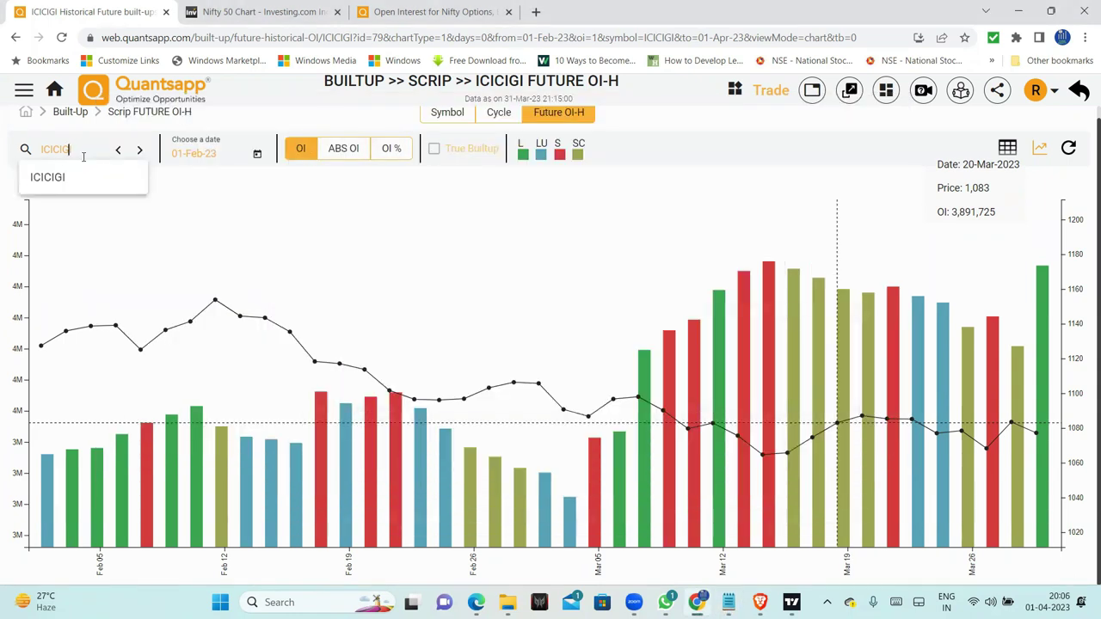
pyautogui.press('BackSpace')
pyautogui.press('BackSpace')
pyautogui.press('BackSpace')
pyautogui.press('BackSpace')
pyautogui.press('BackSpace')
pyautogui.press('BackSpace')
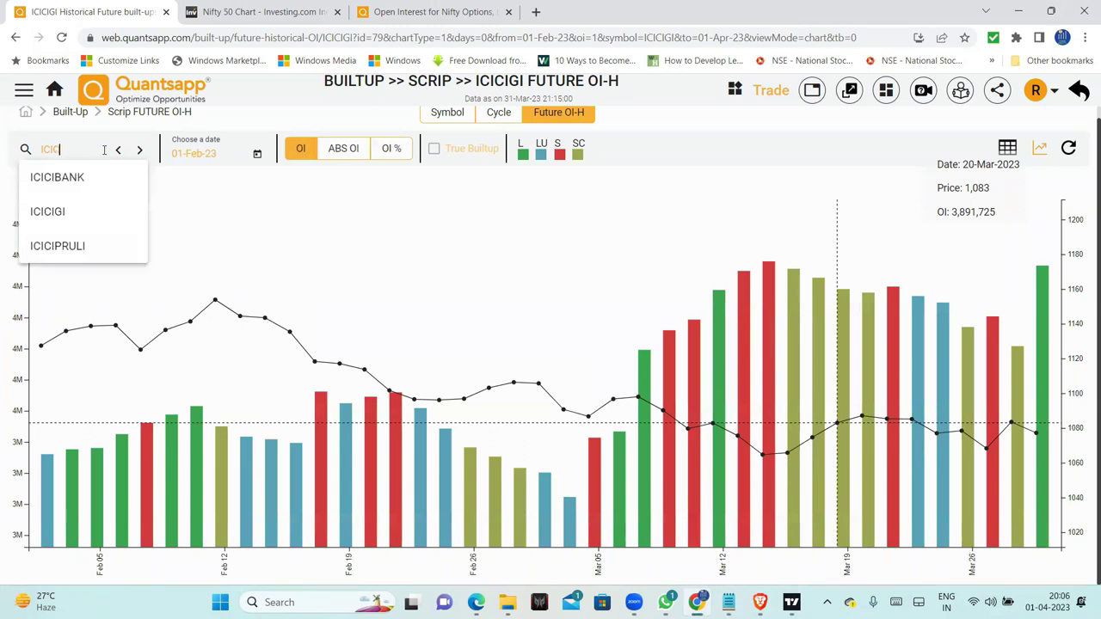
pyautogui.write('INDIGO')
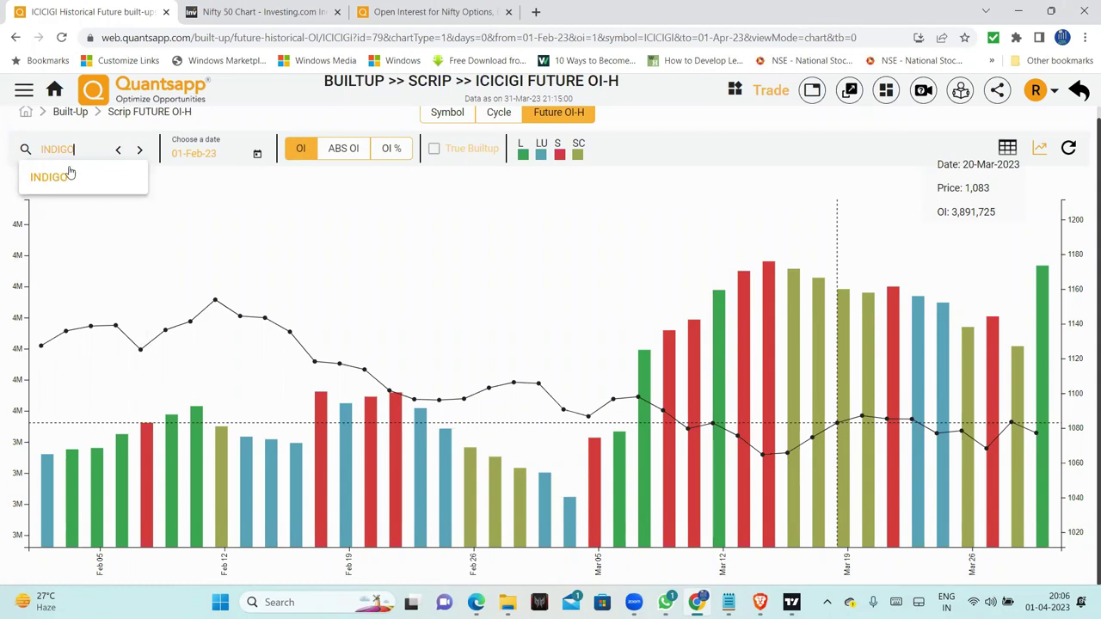
pyautogui.press('Return')
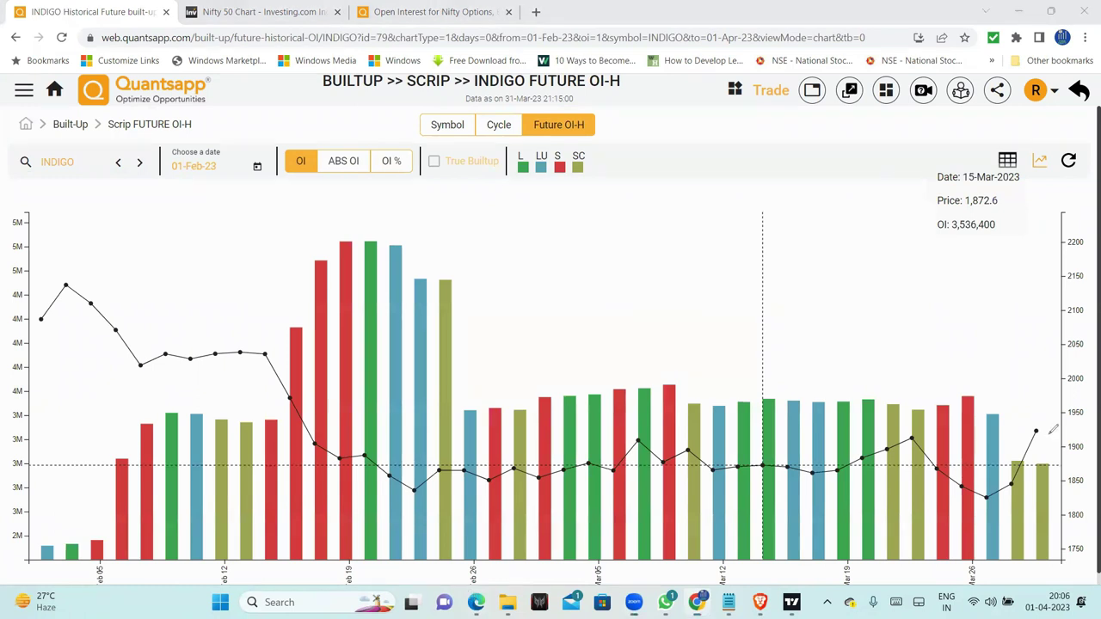
# Step: Circle the last five late-March bars and price points on the INDIGO chart with the screen pen
pyautogui.moveTo(998, 414)
pyautogui.mouseDown()
pyautogui.moveTo(1049, 464)
pyautogui.moveTo(1045, 404)
pyautogui.mouseUp()
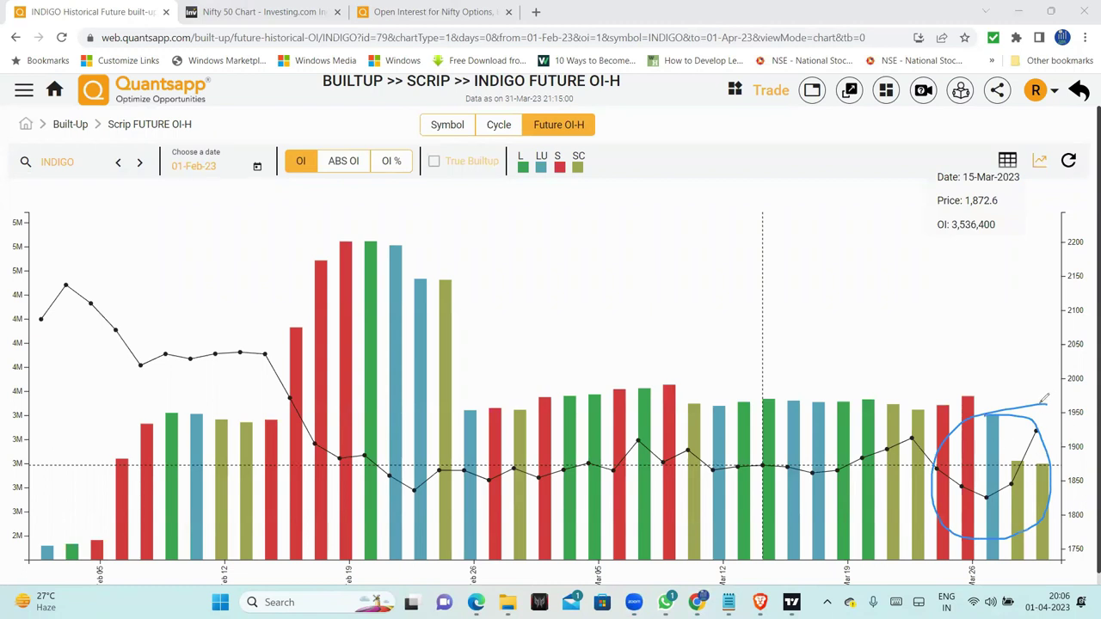
# Step: Mark the 1900 to 1950 resistance zone across INDIGO's March highs with two horizontal pen lines and clear the annotations
pyautogui.moveTo(876, 440); pyautogui.dragTo(1068, 440)
pyautogui.moveTo(909, 434); pyautogui.dragTo(1039, 431)
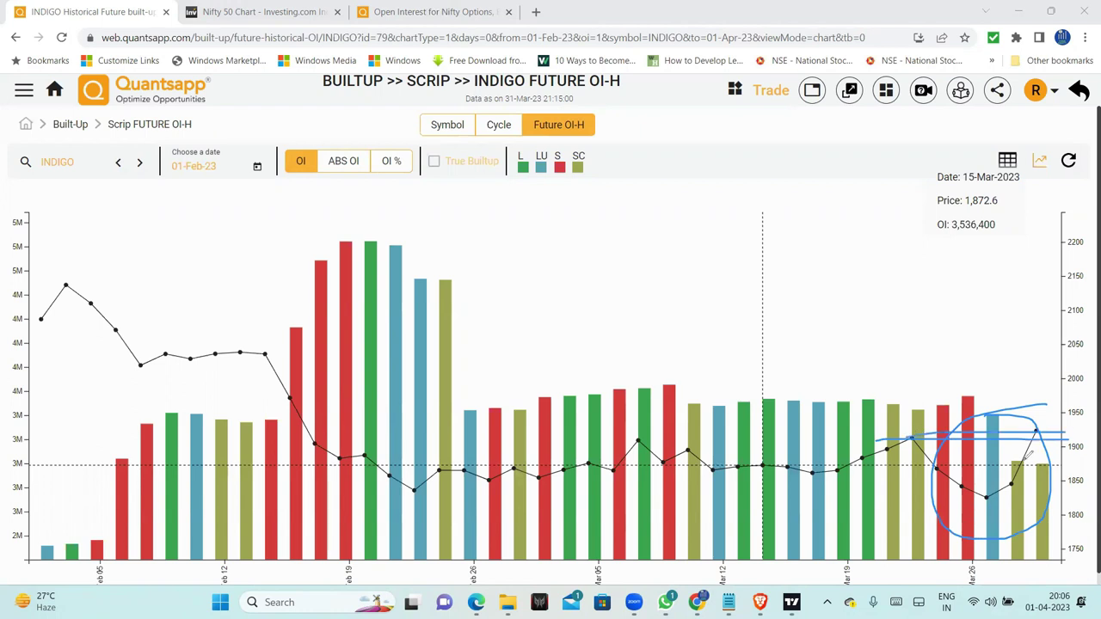
pyautogui.press('Escape')
# Step: Load the historical futures open interest chart for INDUSINDBK in place of INDIGO
pyautogui.click(92, 158)
pyautogui.press('BackSpace')
pyautogui.press('BackSpace')
pyautogui.press('BackSpace')
pyautogui.press('BackSpace')
pyautogui.press('BackSpace')
pyautogui.press('BackSpace')
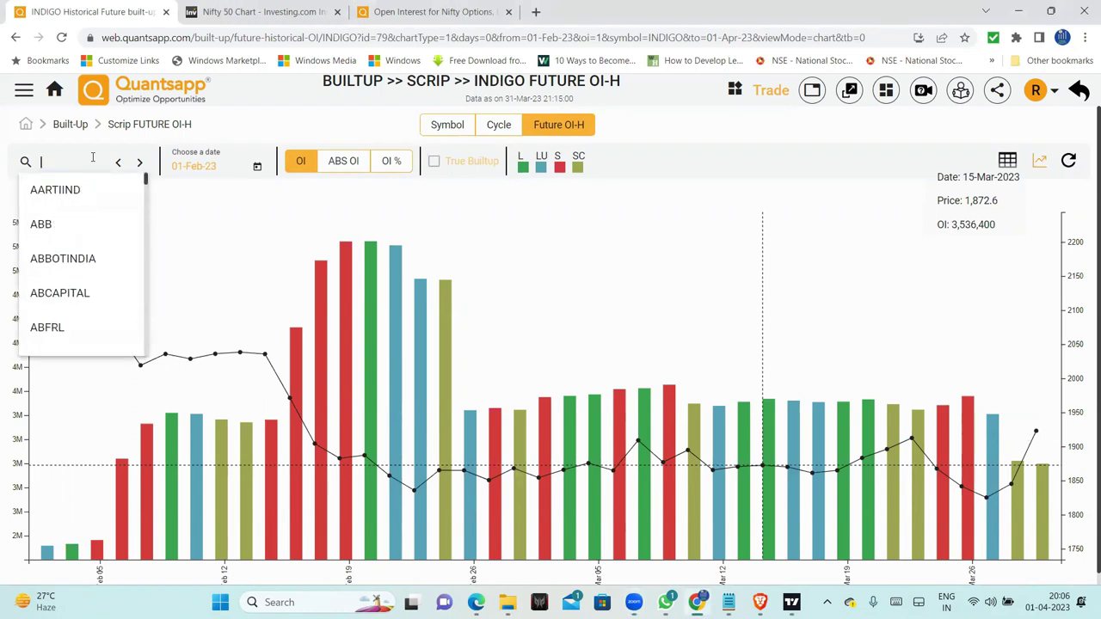
pyautogui.write('INDUS')
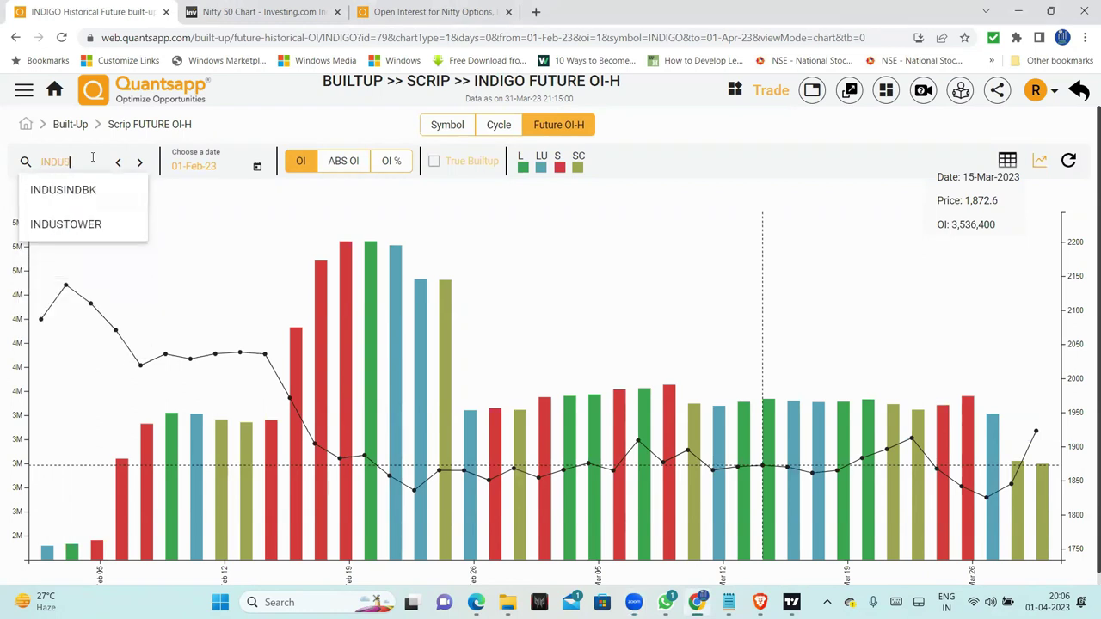
pyautogui.click(55, 191)
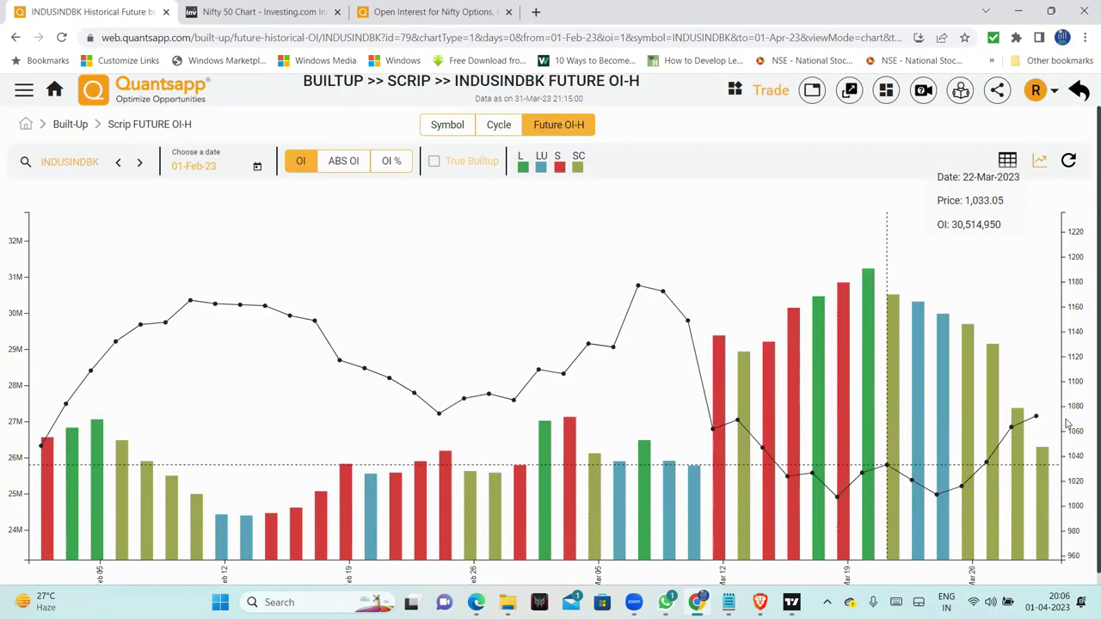
# Step: Show INDUSINDBK's ABS OI and pen-mark the 1 March long build-up bar, the February high level and the March price peak
pyautogui.click(343, 164)
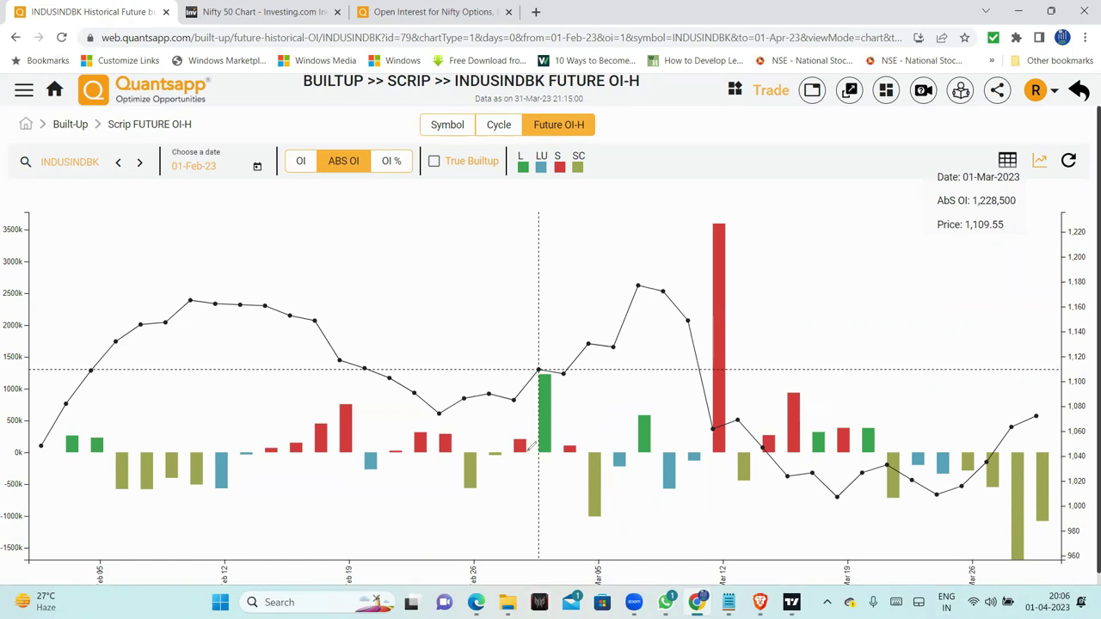
pyautogui.moveTo(537, 366); pyautogui.dragTo(563, 370)
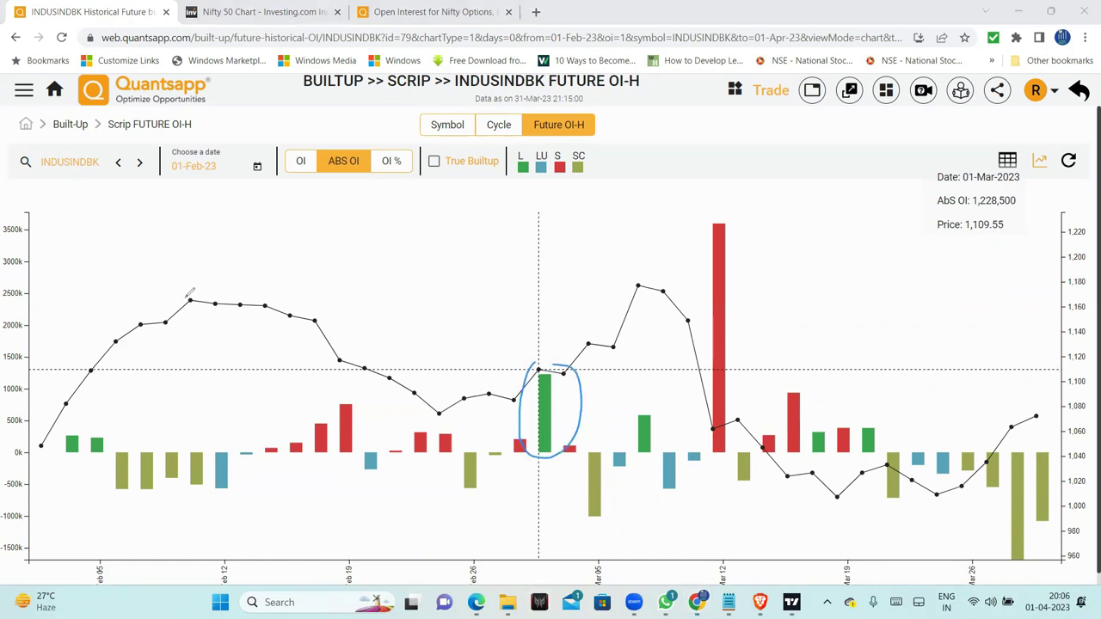
pyautogui.moveTo(186, 299); pyautogui.dragTo(671, 301)
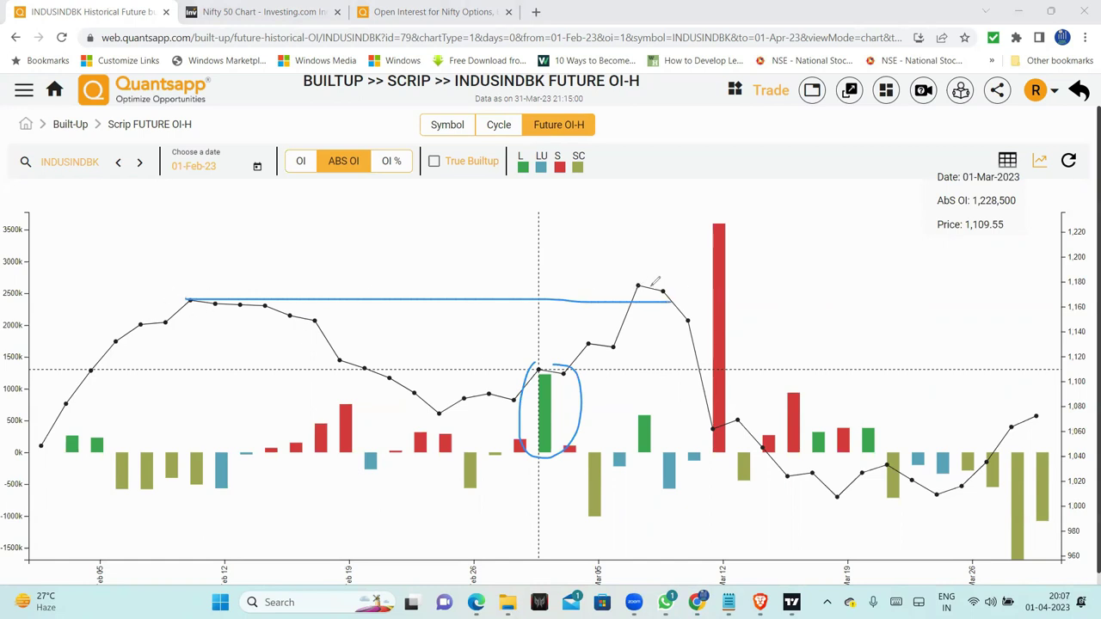
pyautogui.moveTo(631, 290); pyautogui.dragTo(635, 270)
pyautogui.moveTo(581, 239); pyautogui.dragTo(632, 271)
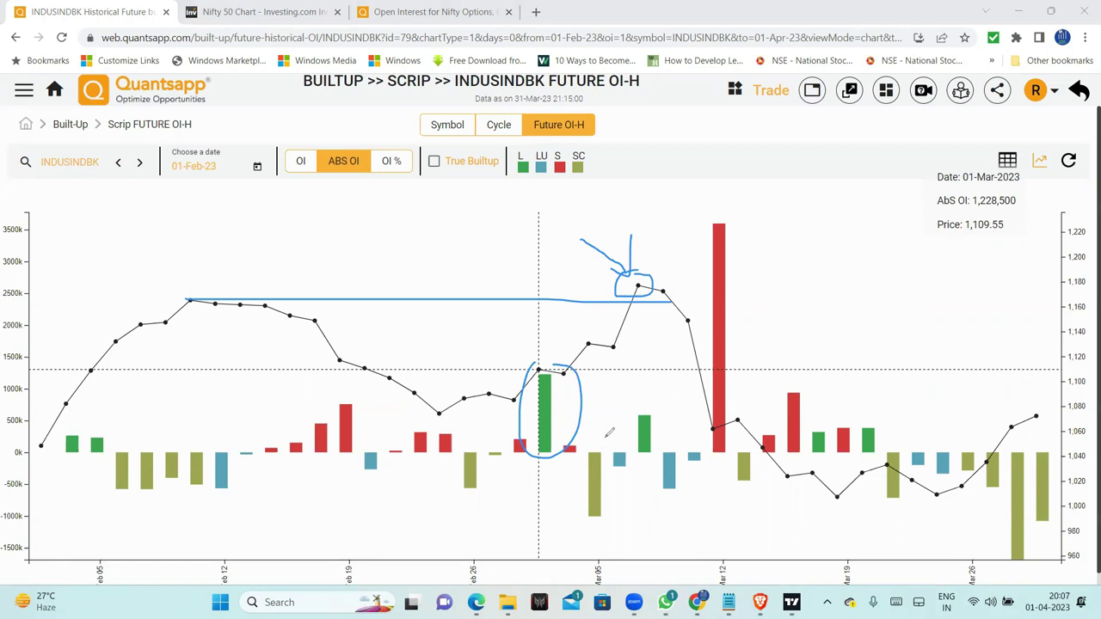
# Step: Point an arrow at the 1 March bar, circle the tallest March short bar, trace the price fall, and clear the marks
pyautogui.moveTo(442, 427)
pyautogui.mouseDown()
pyautogui.moveTo(516, 417)
pyautogui.moveTo(503, 436)
pyautogui.mouseUp()
pyautogui.moveTo(712, 228)
pyautogui.mouseDown()
pyautogui.moveTo(686, 354)
pyautogui.moveTo(737, 324)
pyautogui.mouseUp()
pyautogui.moveTo(633, 277); pyautogui.dragTo(736, 421)
pyautogui.moveTo(669, 341); pyautogui.dragTo(741, 423)
pyautogui.moveTo(698, 380); pyautogui.dragTo(752, 418)
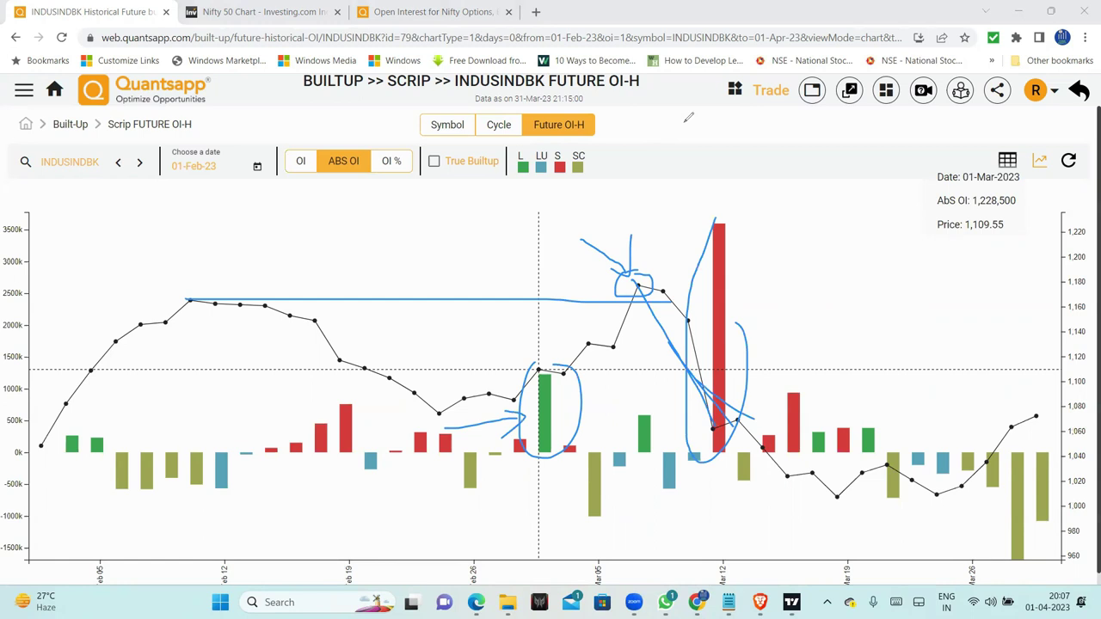
pyautogui.press('Escape')
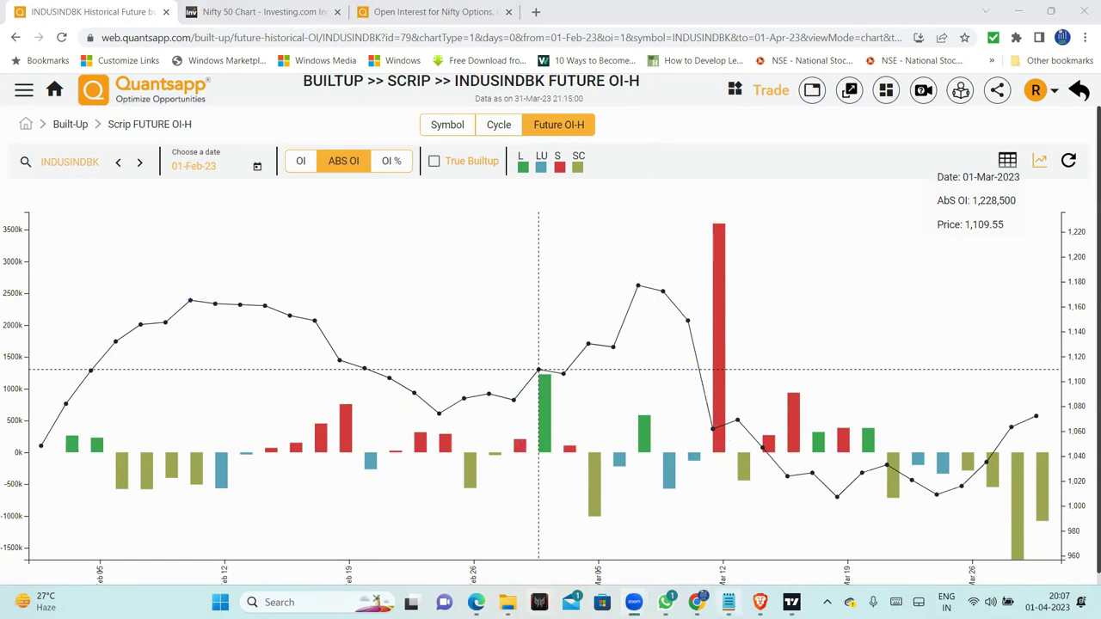
# Step: Restore the OI view and load the historical futures open interest chart for BANDHANBNK in place of INDUSINDBK
pyautogui.click(728, 601)
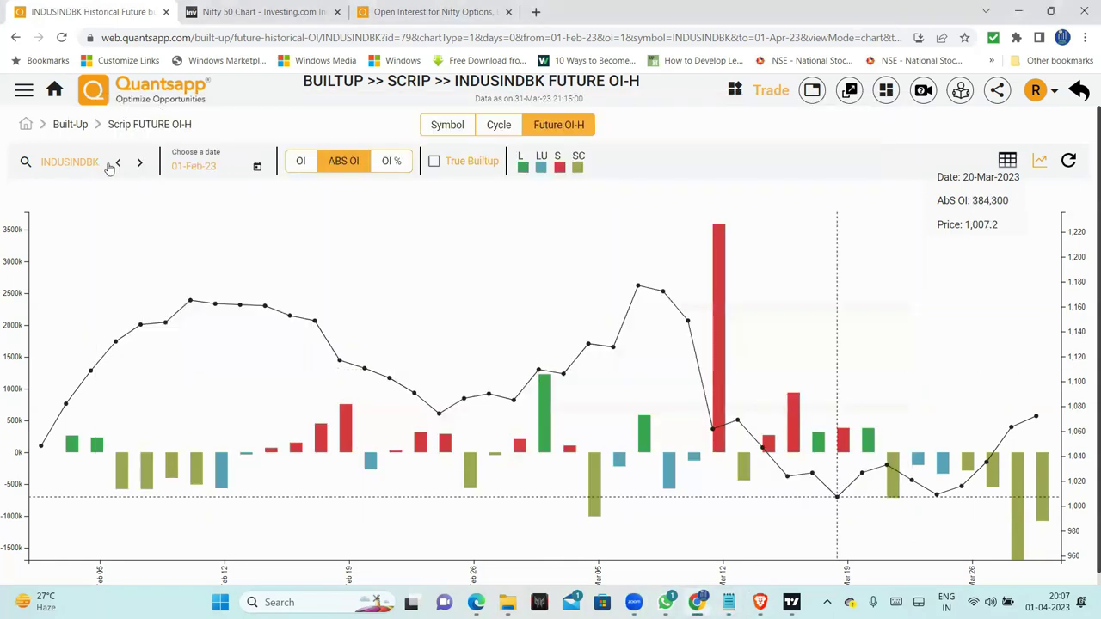
pyautogui.click(300, 162)
pyautogui.click(82, 163)
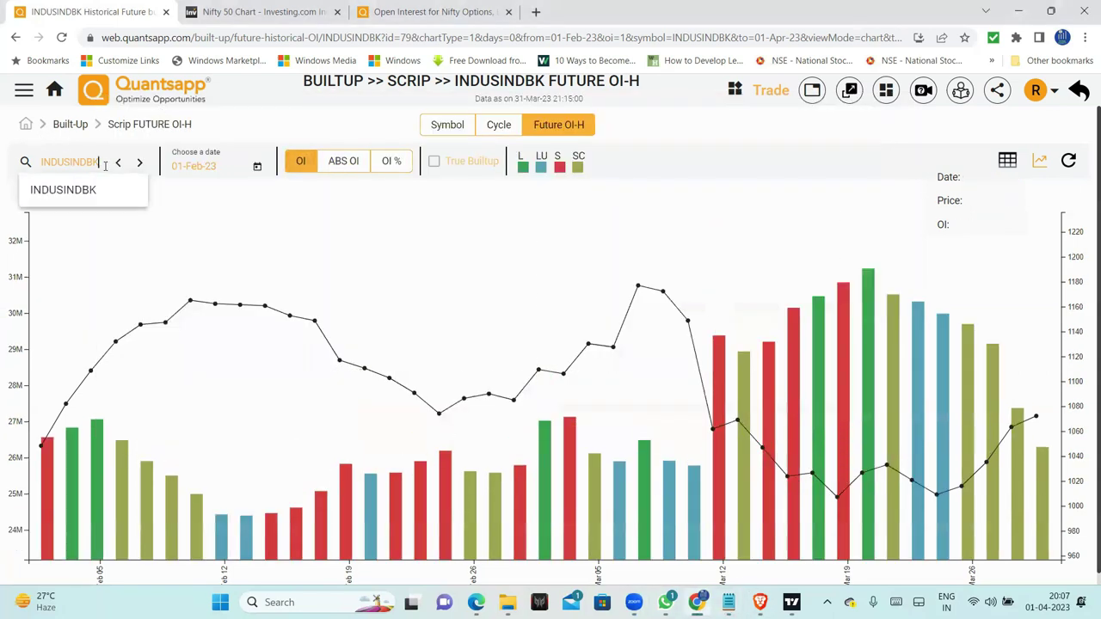
pyautogui.press('BackSpace')
pyautogui.press('BackSpace')
pyautogui.press('BackSpace')
pyautogui.press('BackSpace')
pyautogui.press('BackSpace')
pyautogui.press('BackSpace')
pyautogui.press('BackSpace')
pyautogui.press('BackSpace')
pyautogui.press('BackSpace')
pyautogui.write('BANDH')
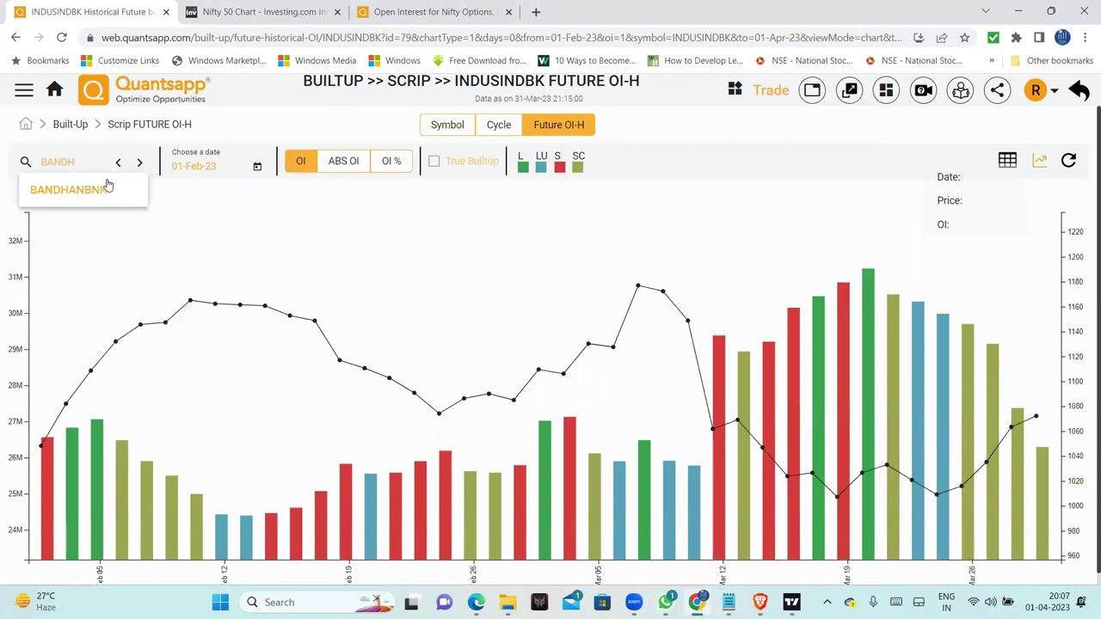
pyautogui.click(93, 198)
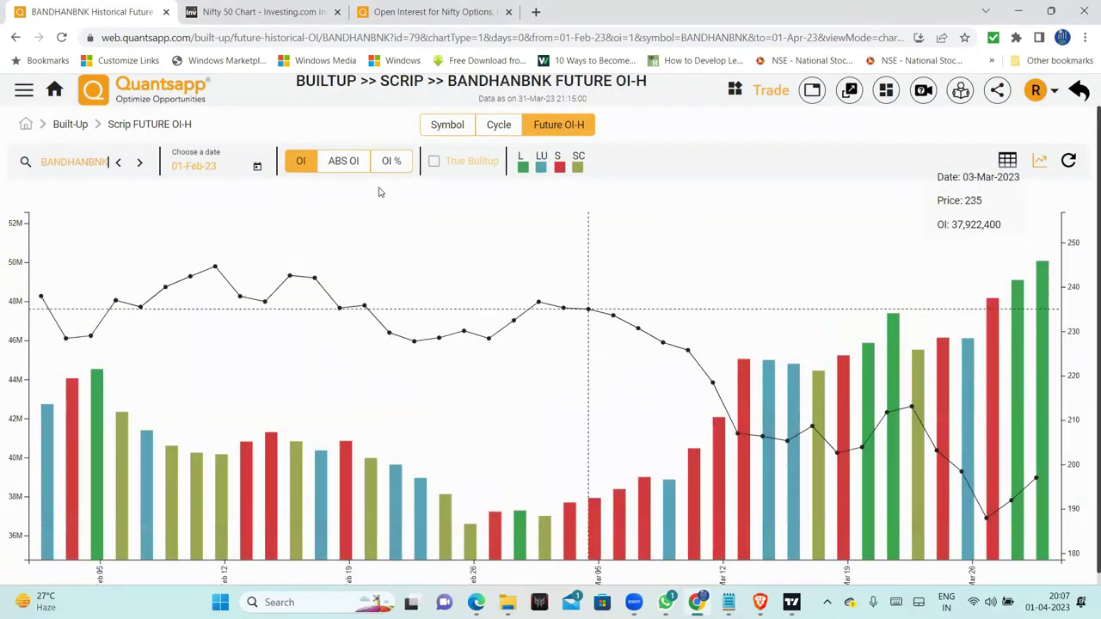
# Step: Examine BANDHANBNK's open interest changes in the ABS OI view and restore the OI view
pyautogui.click(343, 163)
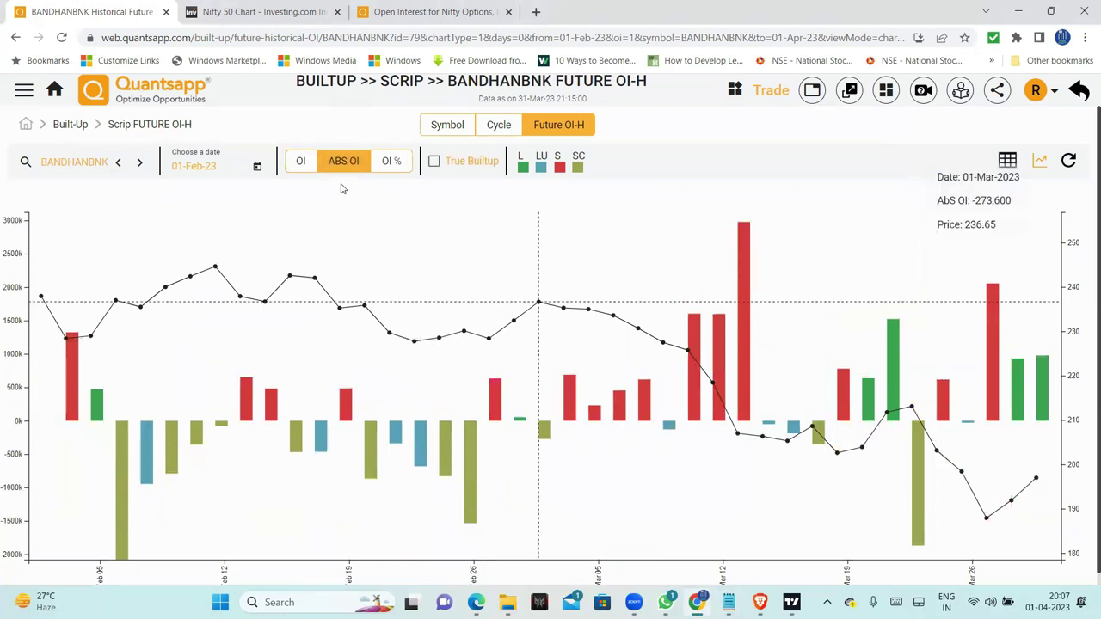
pyautogui.click(308, 169)
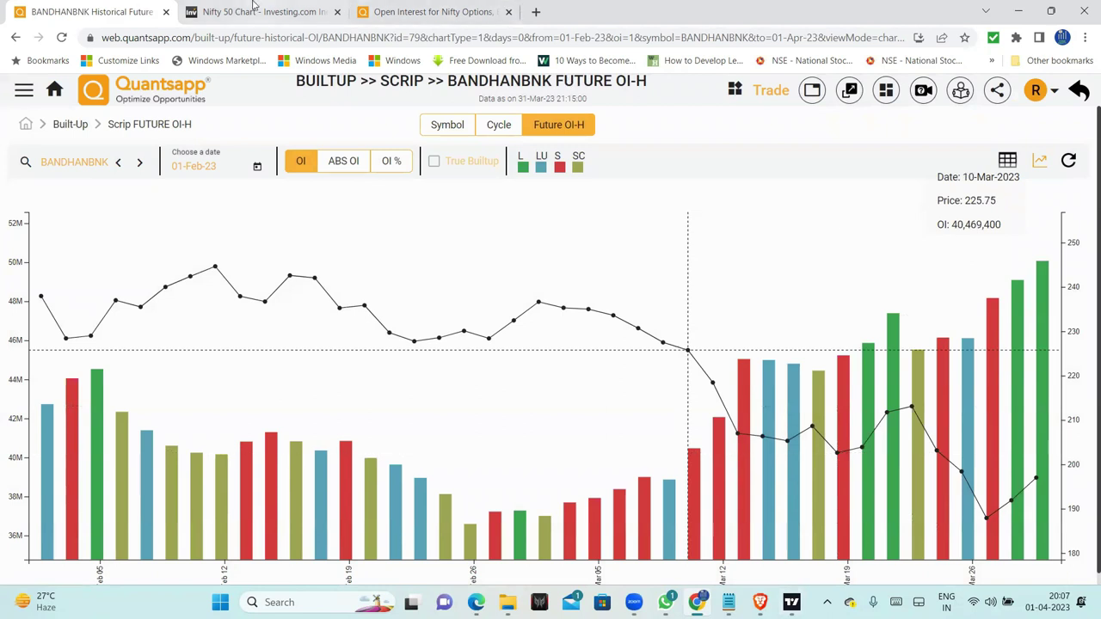
# Step: Switch to the Investing.com chart, load Bandhan Bank Ltd from NSE and set a weekly timeframe
pyautogui.click(258, 11)
pyautogui.click(95, 87)
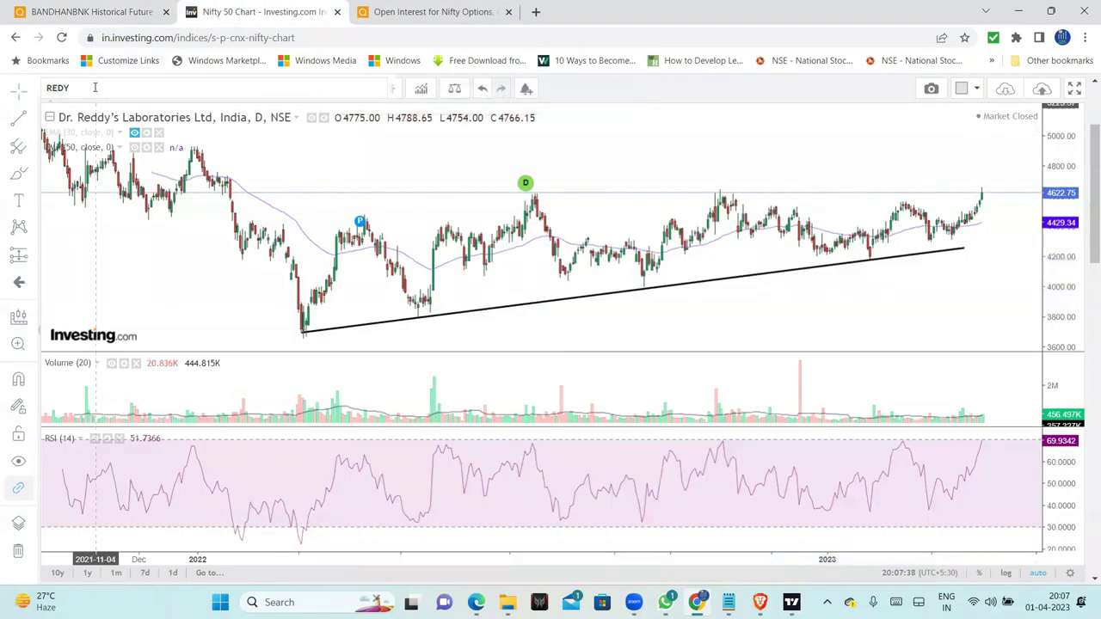
pyautogui.write('BANDH')
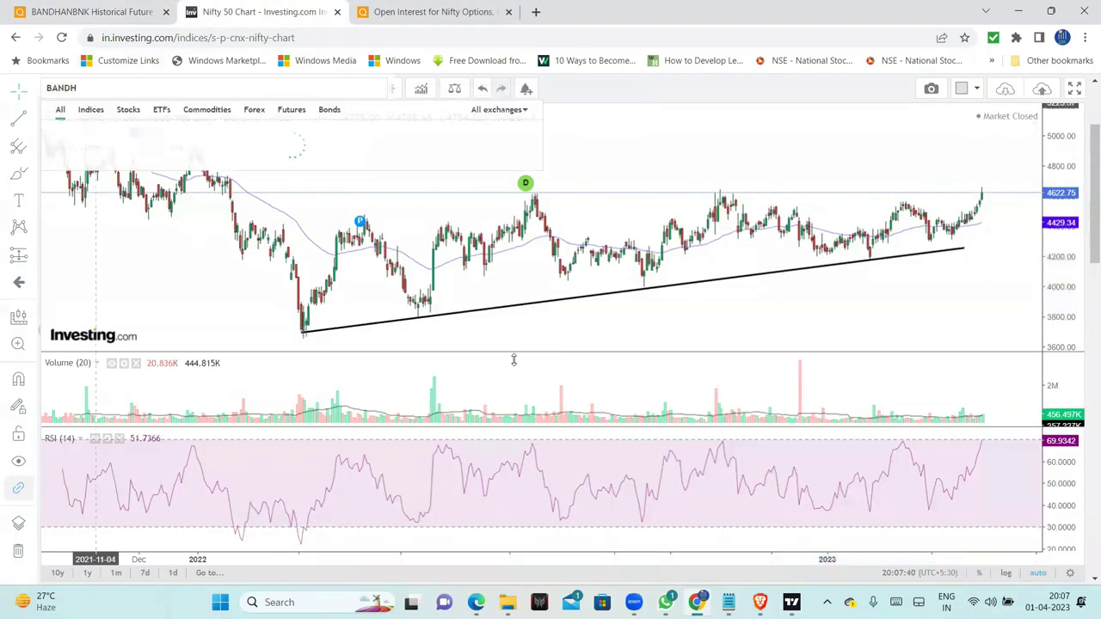
pyautogui.click(180, 146)
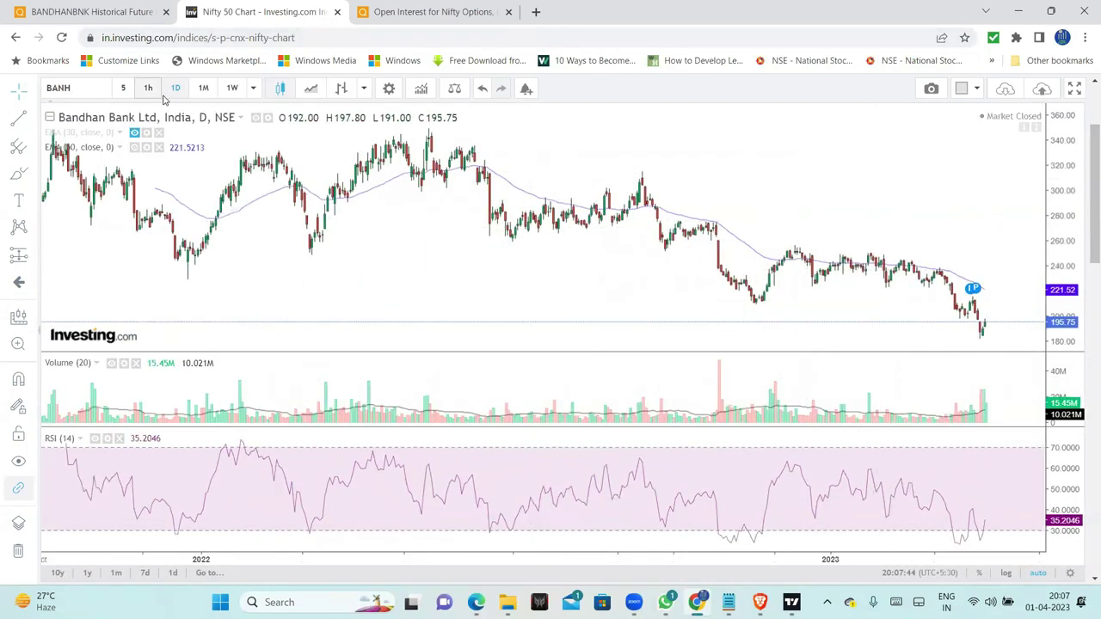
pyautogui.click(232, 91)
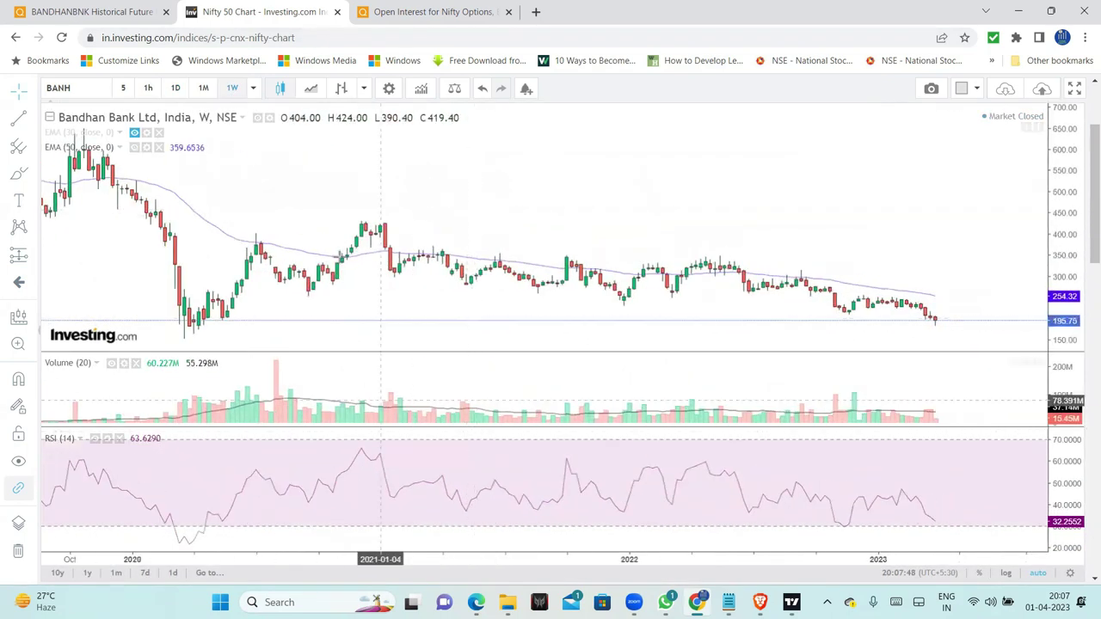
# Step: Draw two nearly horizontal support lines from late 2019 past the latest candles, at about 184 and 162, on Bandhan Bank's weekly chart
pyautogui.click(287, 336)
pyautogui.scroll(-3, 287, 336)
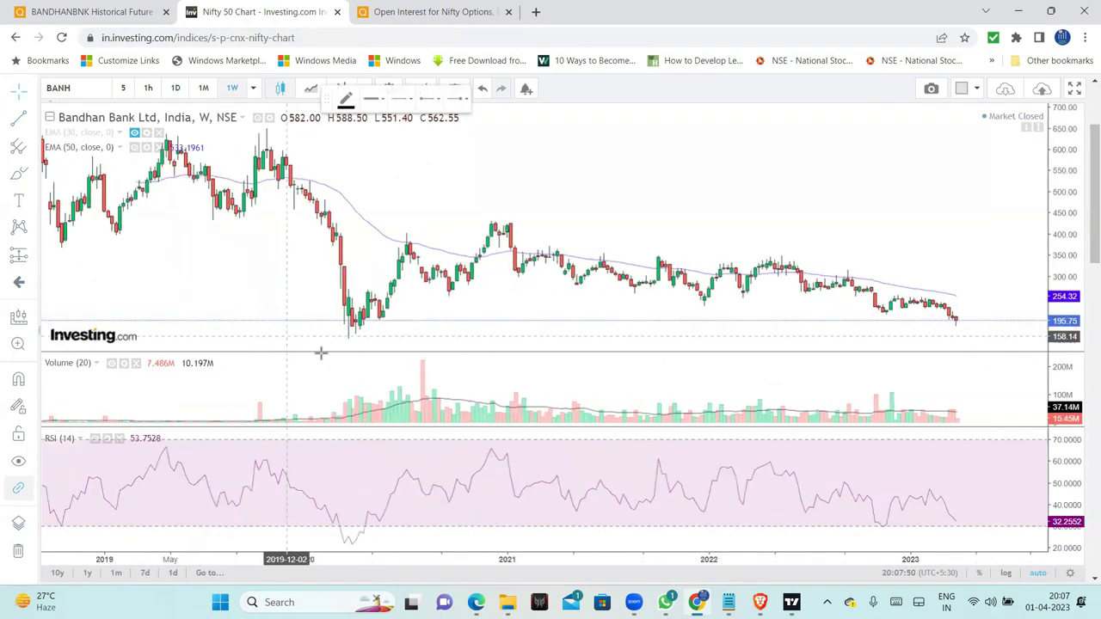
pyautogui.click(246, 324)
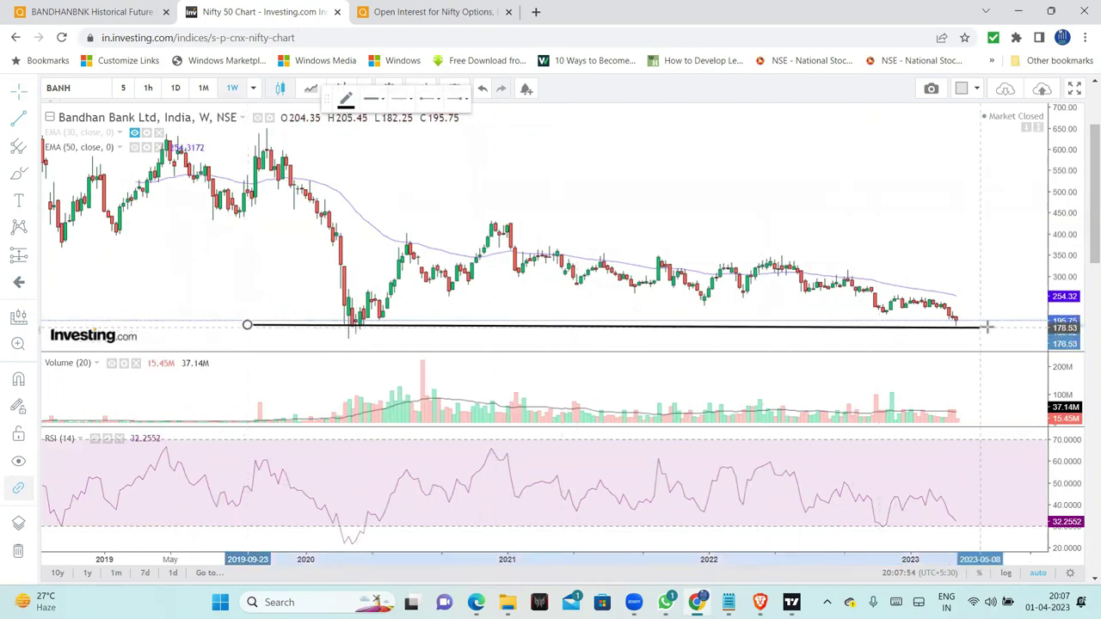
pyautogui.click(999, 325)
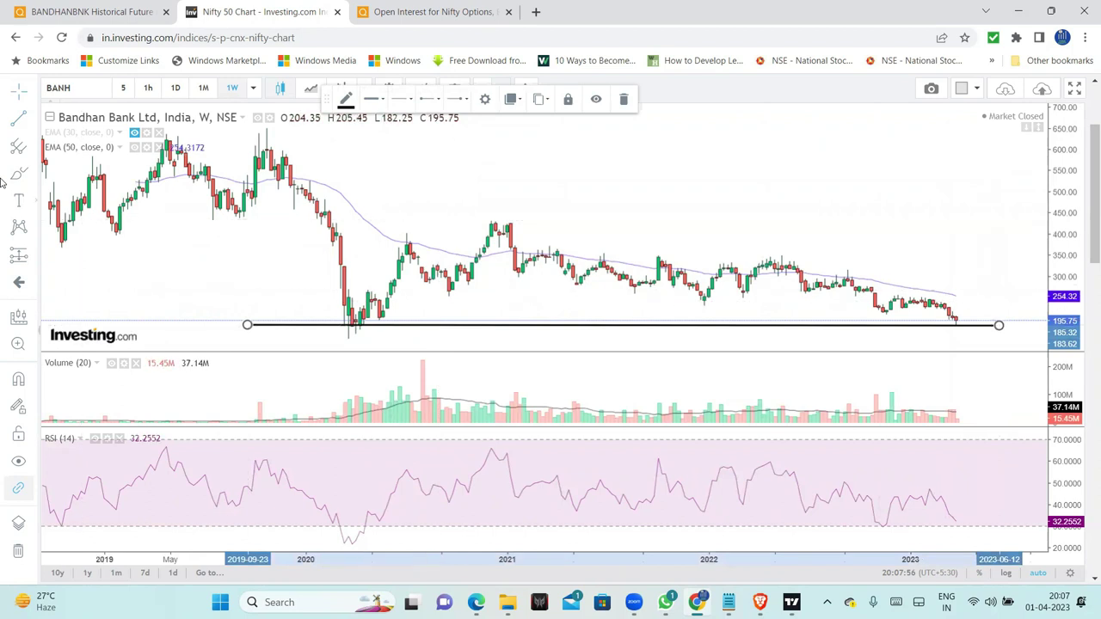
pyautogui.click(274, 334)
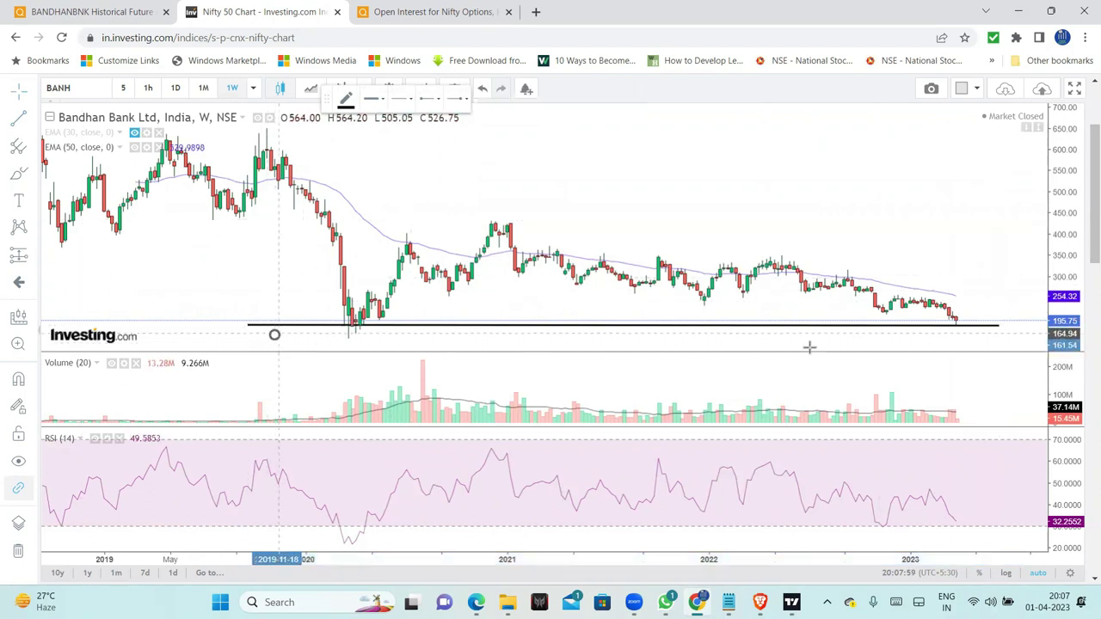
pyautogui.click(1022, 336)
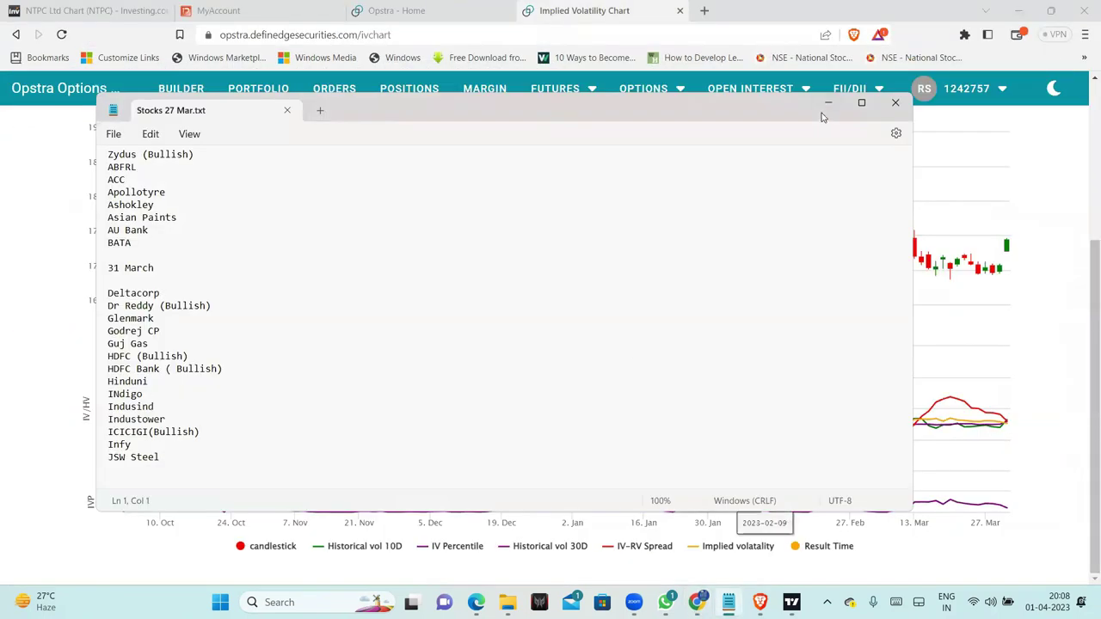
# Step: Minimize the stock note over the Opstra Implied Volatility Charts page and load the EOD IV chart for BANDHANBNK
pyautogui.click(827, 103)
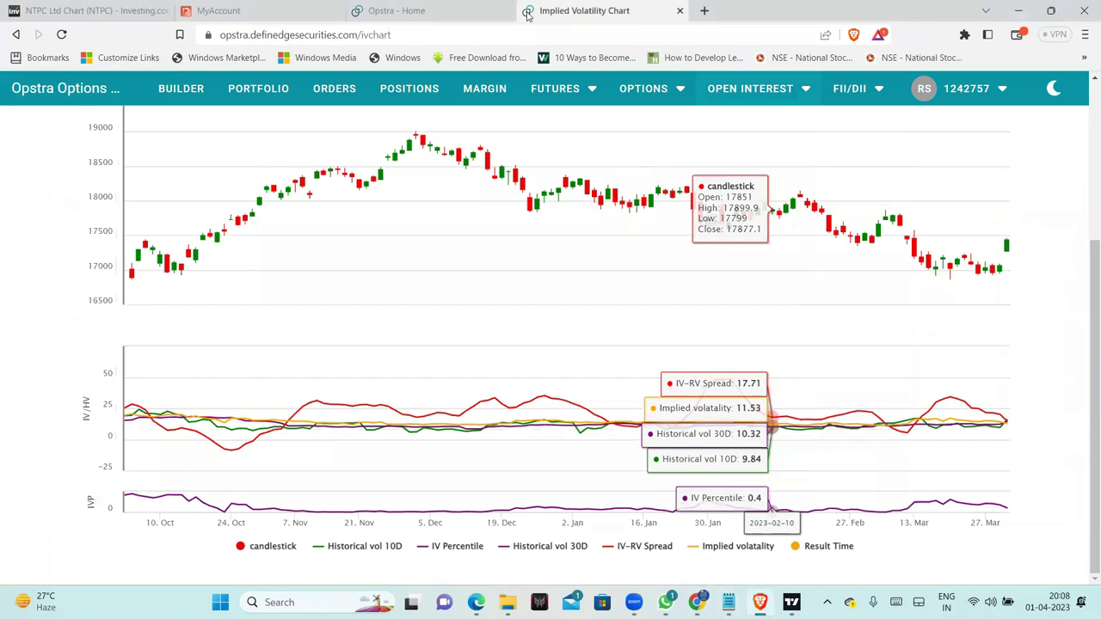
pyautogui.scroll(3, 1084, 216)
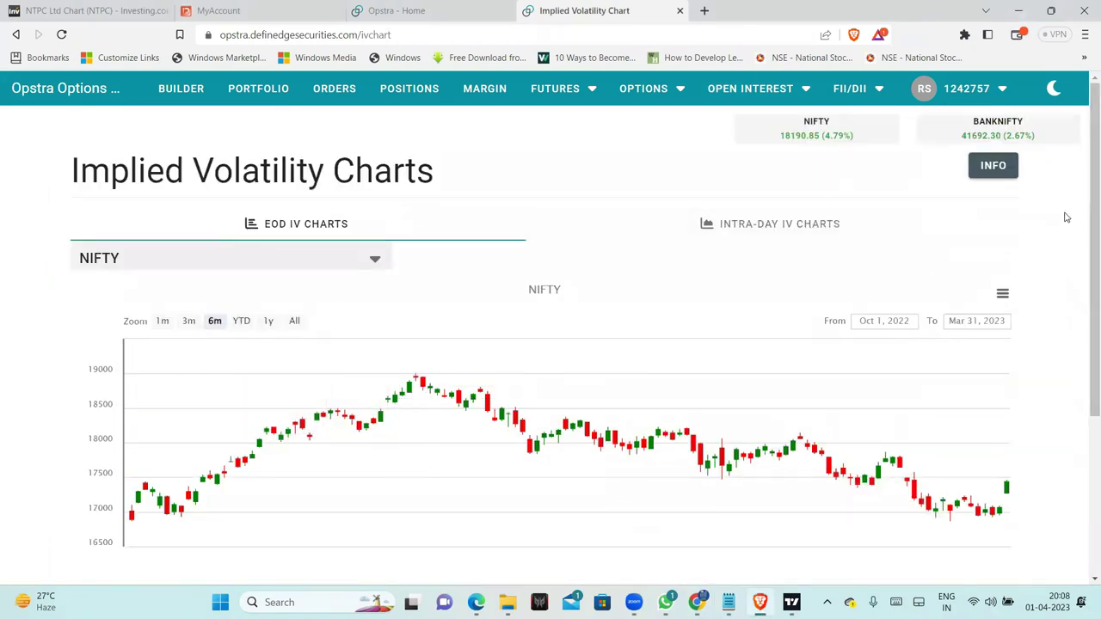
pyautogui.click(142, 257)
pyautogui.write('bandha')
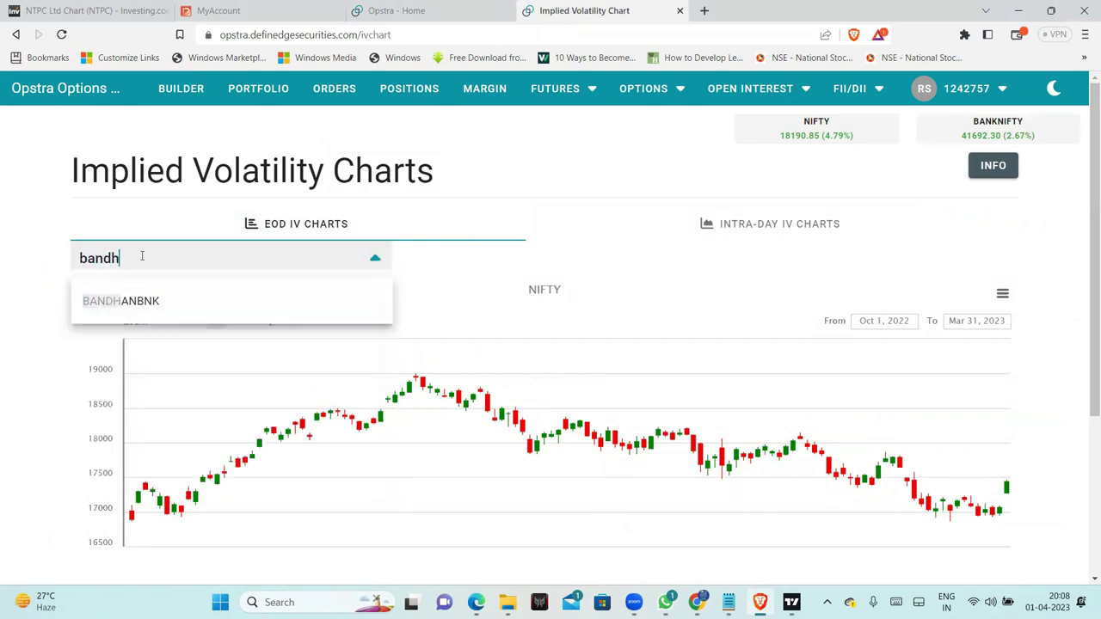
pyautogui.click(141, 299)
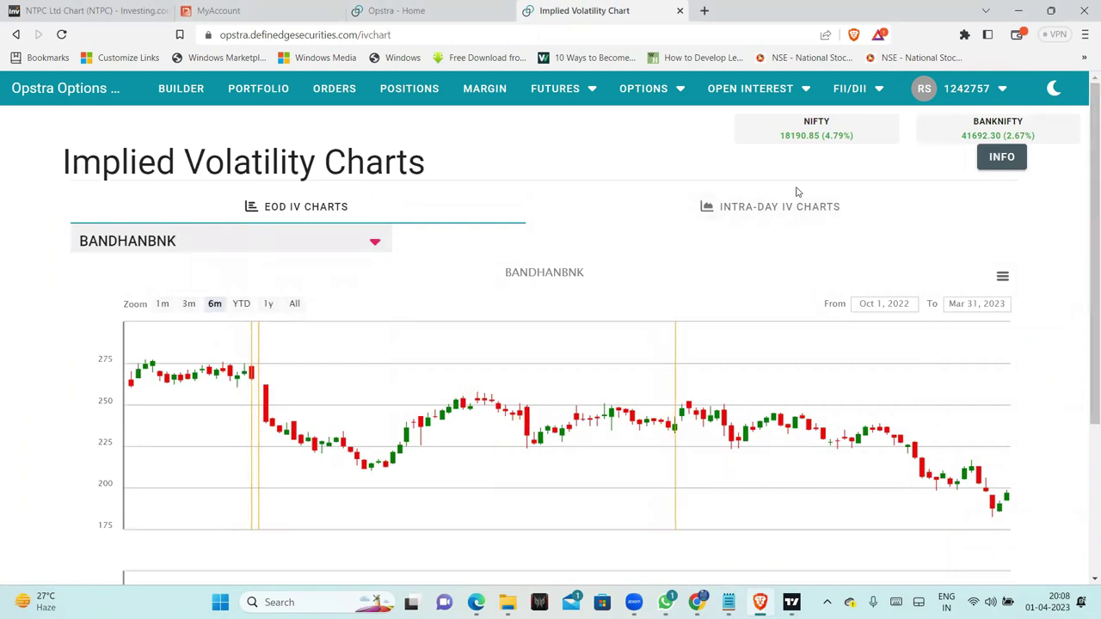
# Step: Try to find BANDHANBNK in the intra-day IV charts by searching for bandh
pyautogui.click(774, 206)
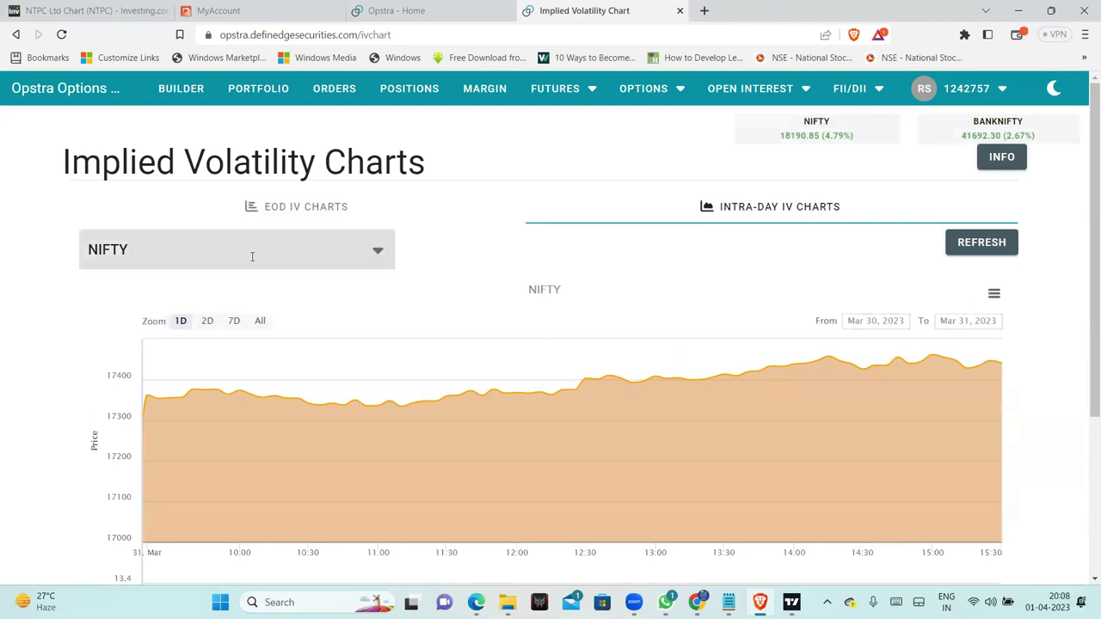
pyautogui.click(247, 253)
pyautogui.write('bandh')
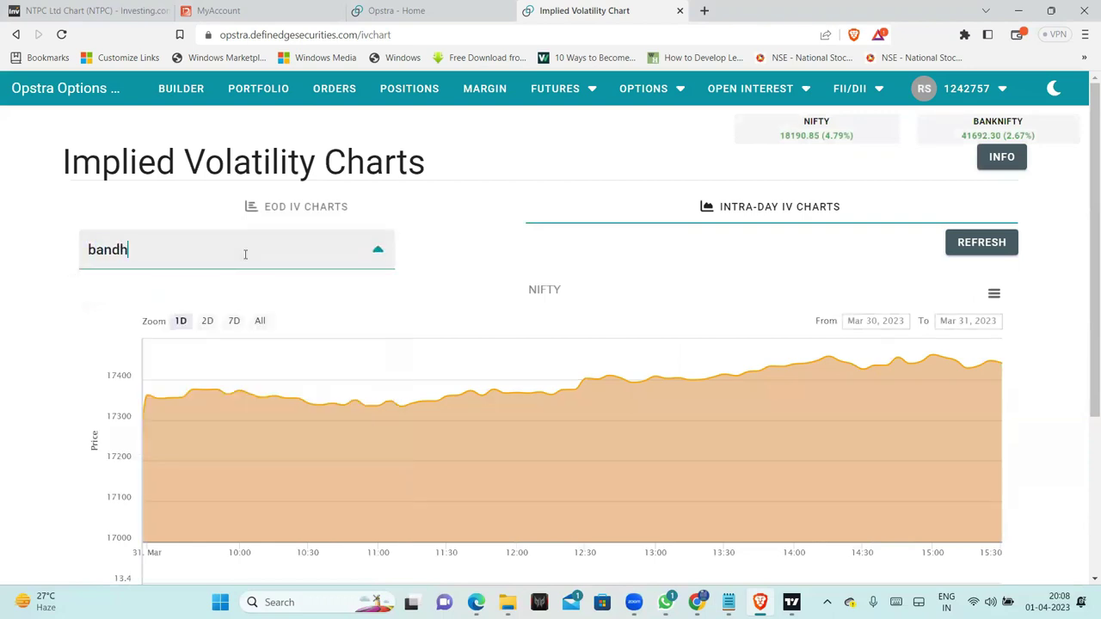
pyautogui.press('BackSpace')
pyautogui.press('BackSpace')
pyautogui.press('BackSpace')
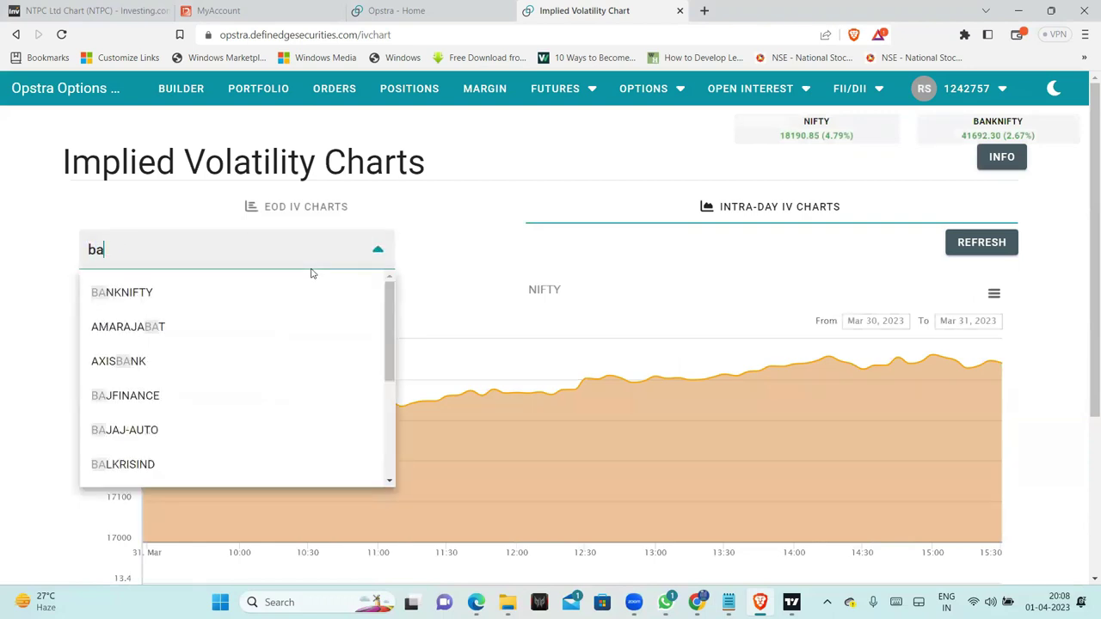
pyautogui.write('ndh')
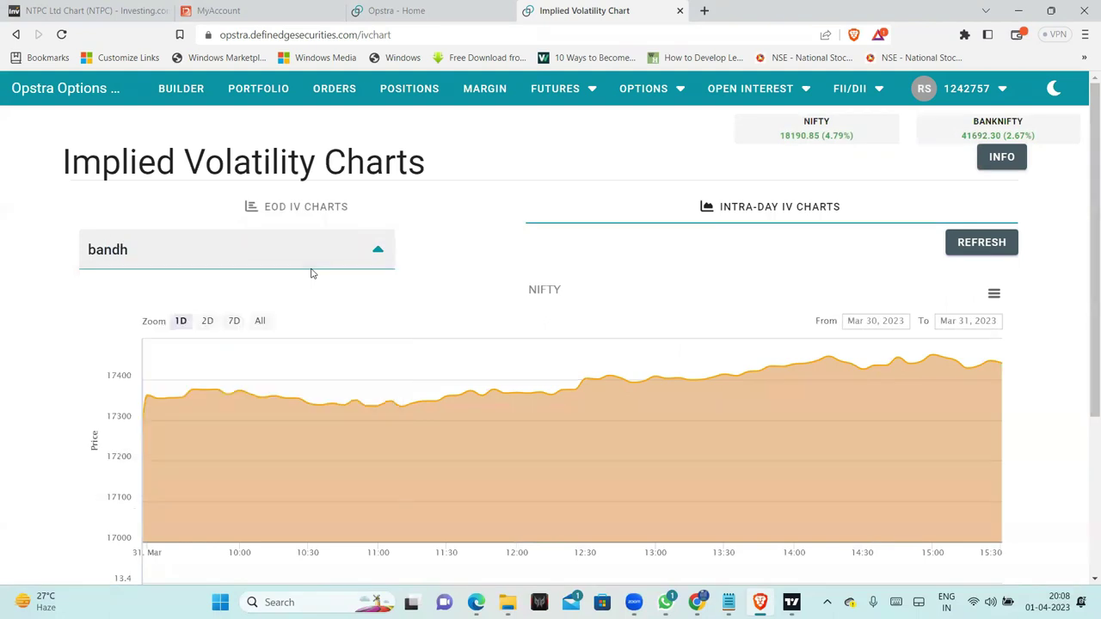
# Step: Return to BANDHANBNK's EOD IV chart and examine its implied volatility, historical volatility and IV percentile curves
pyautogui.click(327, 209)
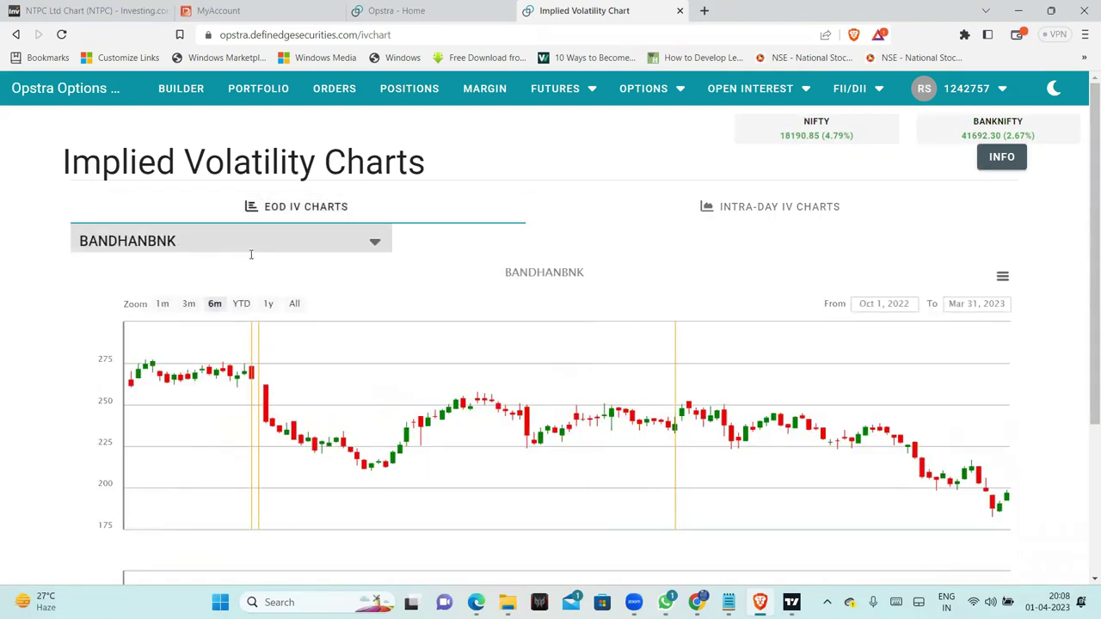
pyautogui.scroll(-3, 563, 418)
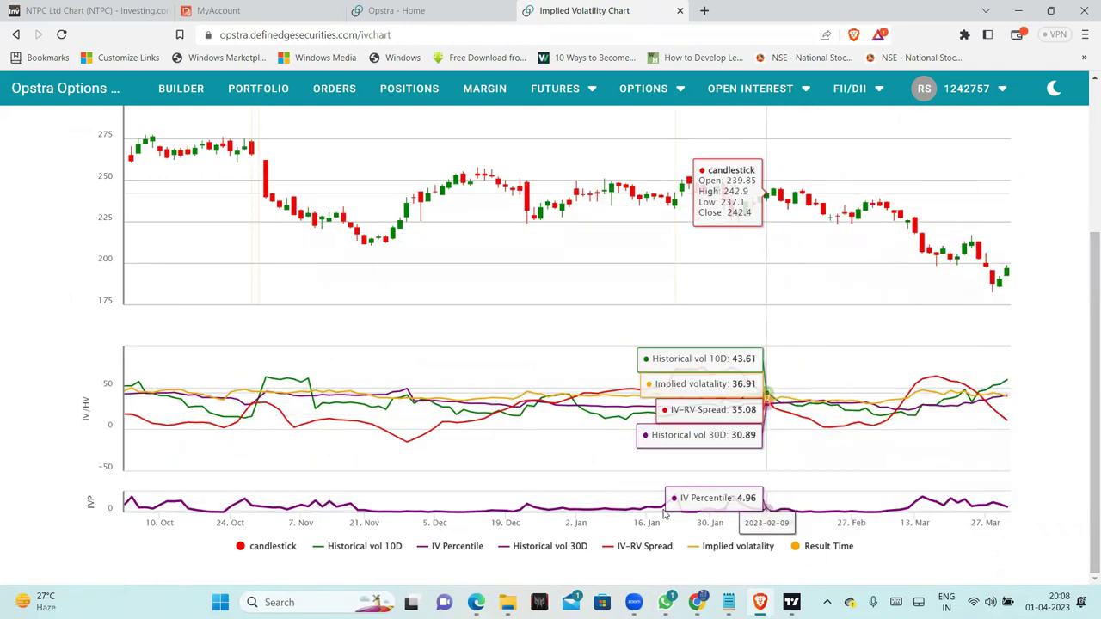
# Step: Switch to Quantsapp in the other browser and open the Open Interest chart for BANDHANBNK from a home page search for open
pyautogui.scroll(2, 660, 344)
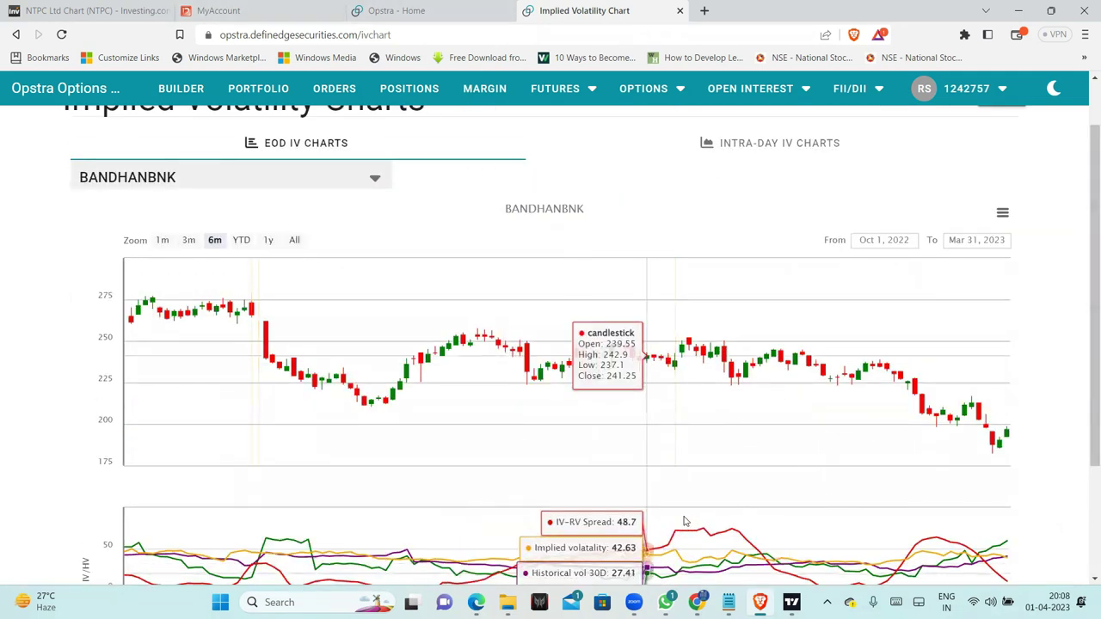
pyautogui.hotkey('alt', 'Tab')
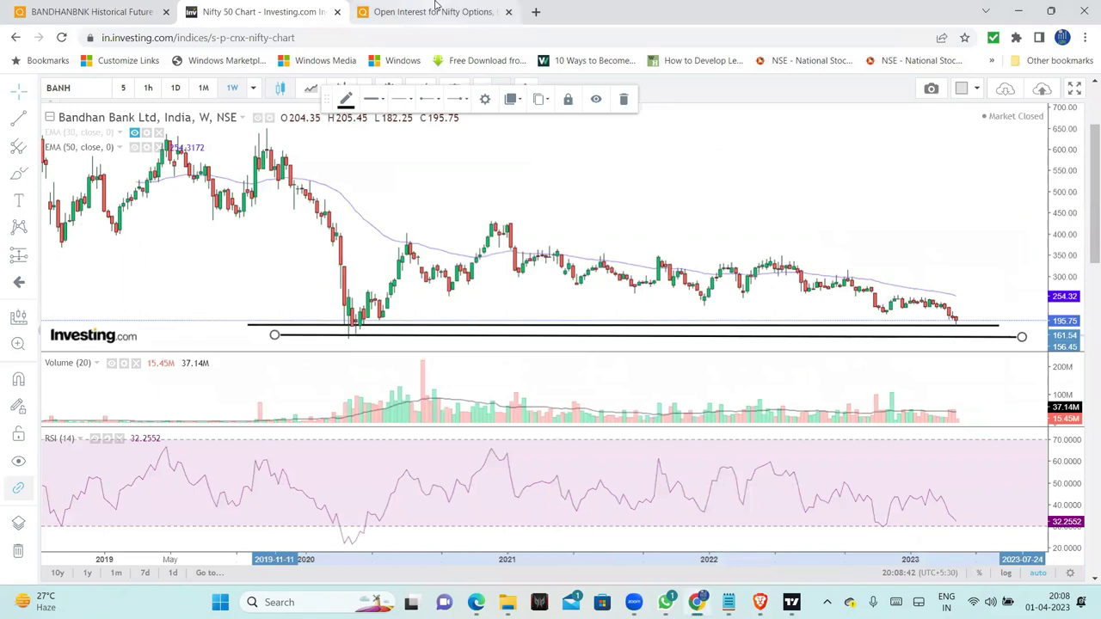
pyautogui.click(436, 11)
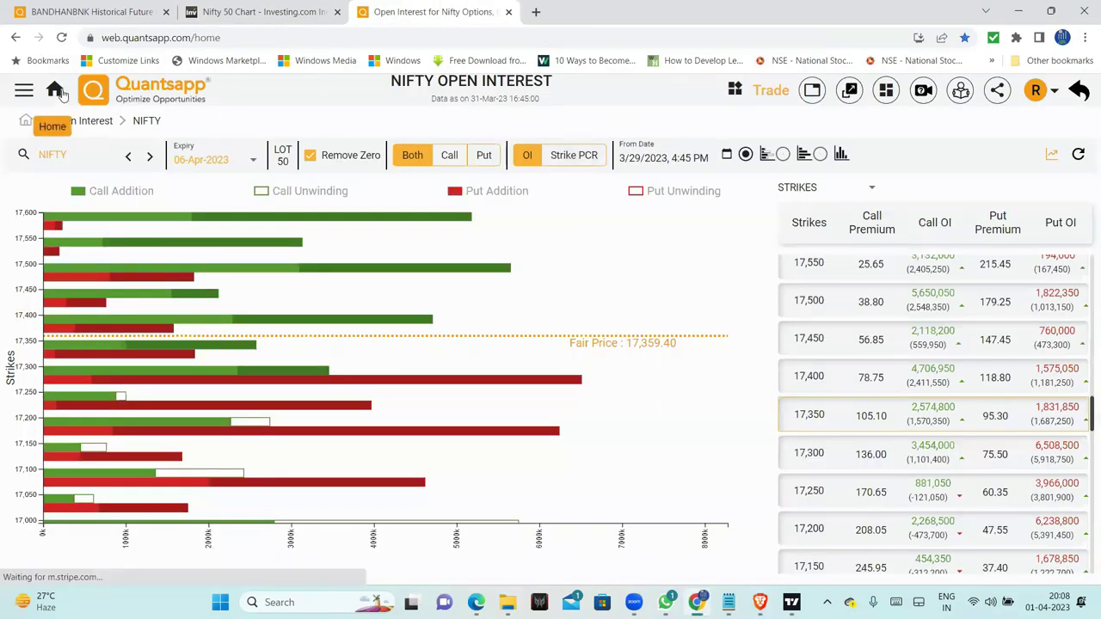
pyautogui.click(60, 95)
pyautogui.click(973, 311)
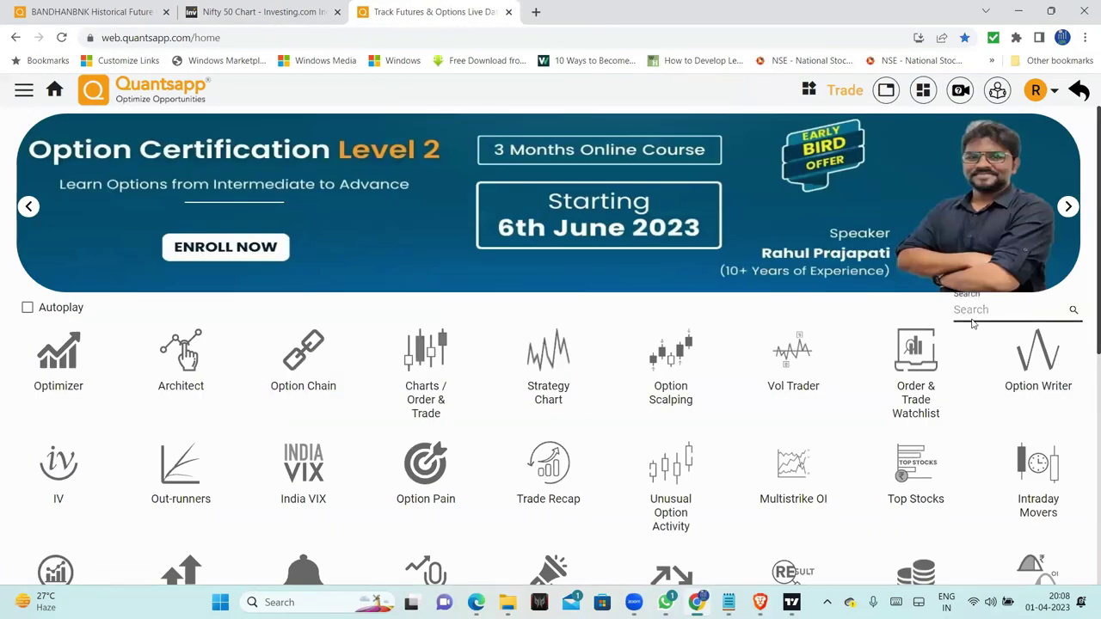
pyautogui.write('open')
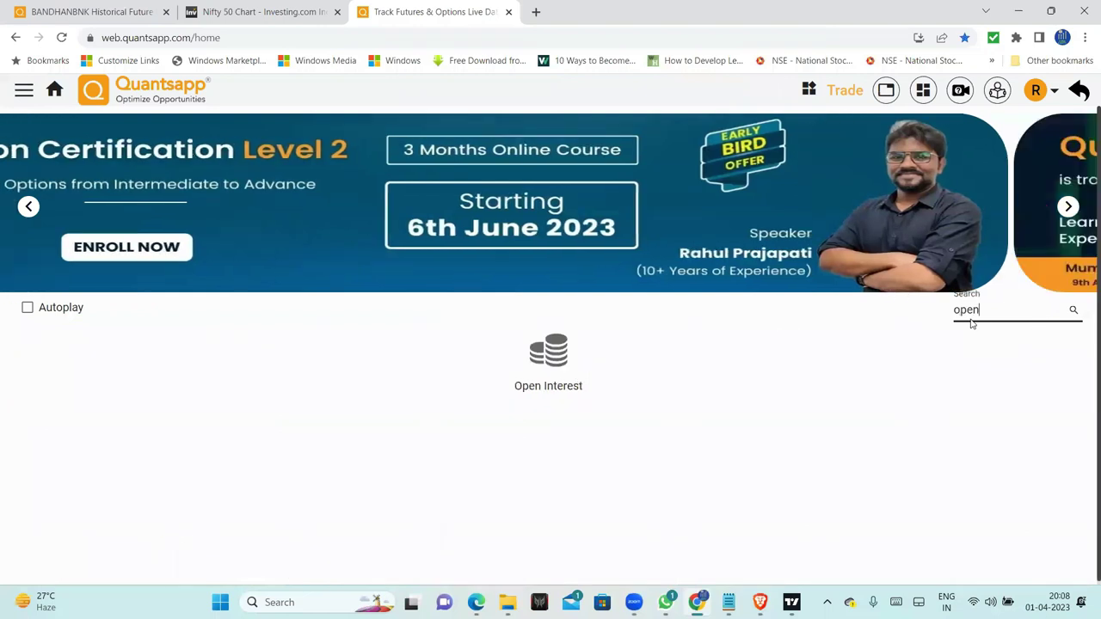
pyautogui.click(564, 396)
pyautogui.click(599, 400)
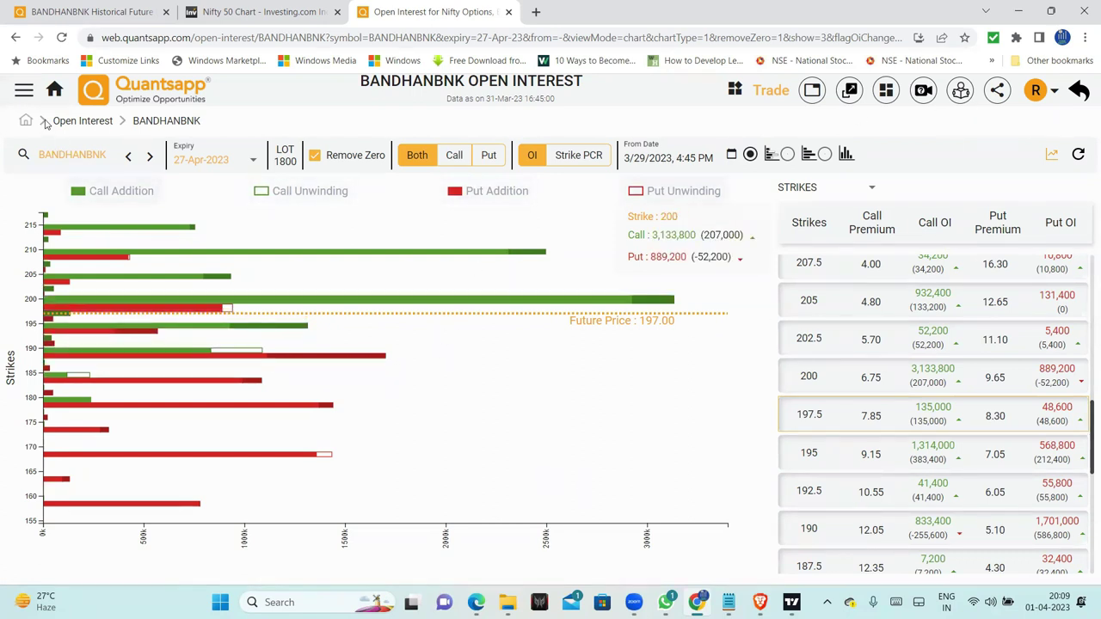
# Step: Find the IV tool by searching the Quantsapp home page for iv, and open BANDHANBNK's Implied Volatility chart
pyautogui.click(54, 90)
pyautogui.click(1008, 308)
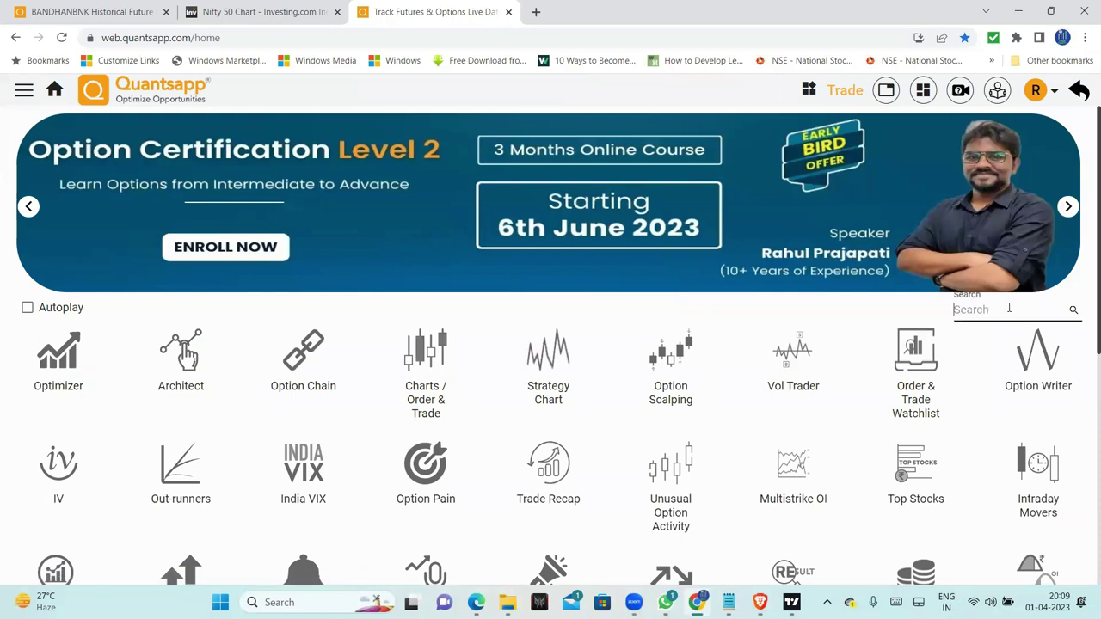
pyautogui.write('iv')
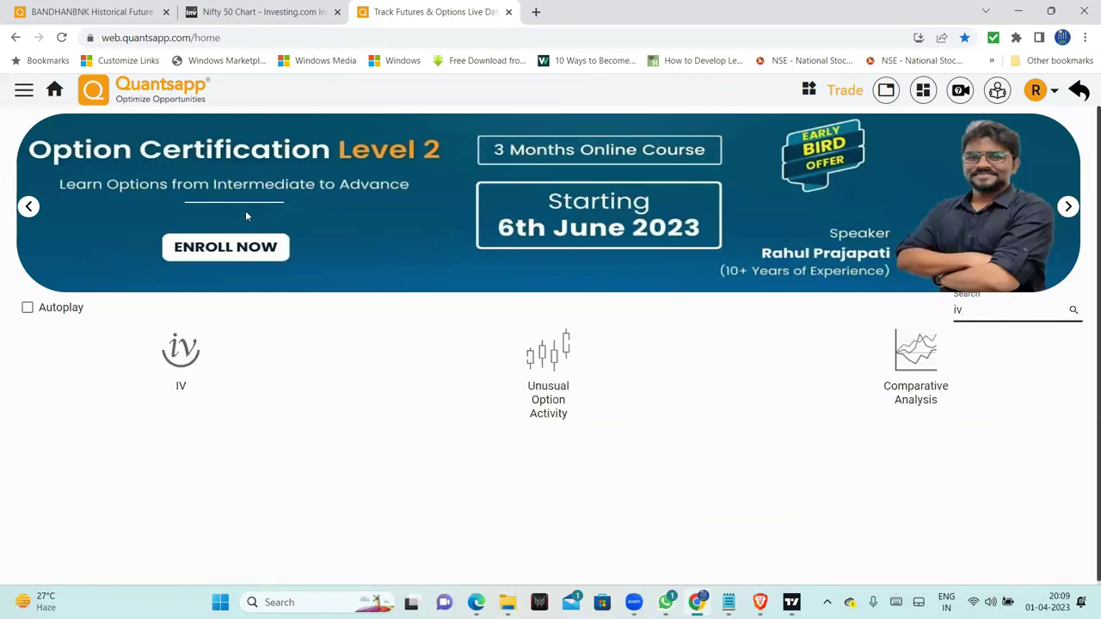
pyautogui.click(188, 360)
pyautogui.click(418, 386)
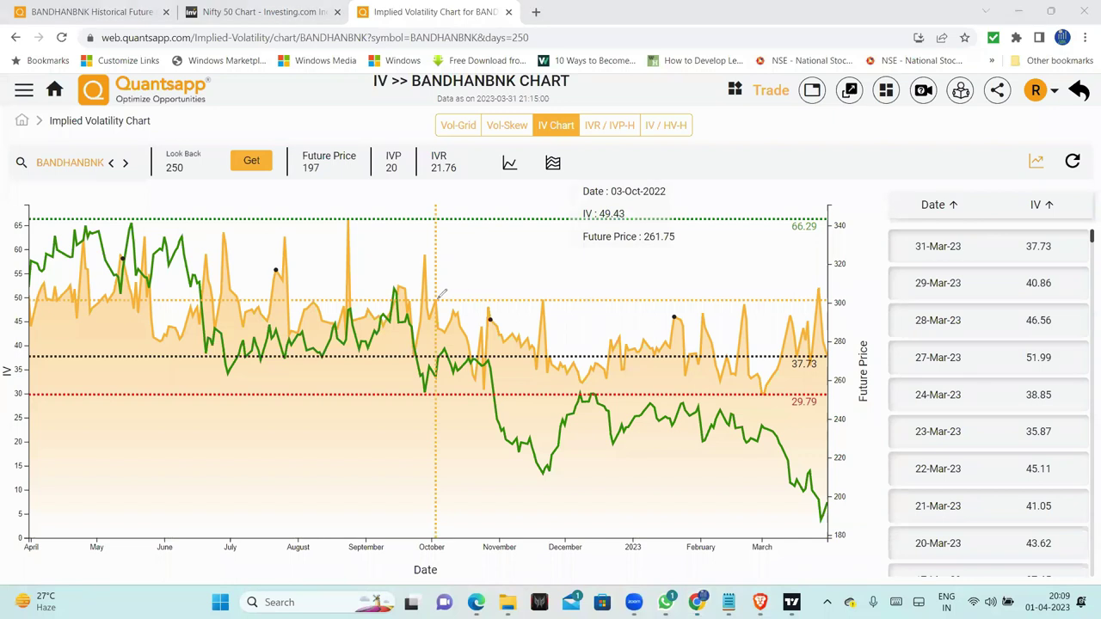
# Step: Annotate the IV chart with two nearly horizontal lines at about IV 50 from October to March, and circle the BANDHANBNK symbol
pyautogui.moveTo(430, 299); pyautogui.dragTo(828, 302)
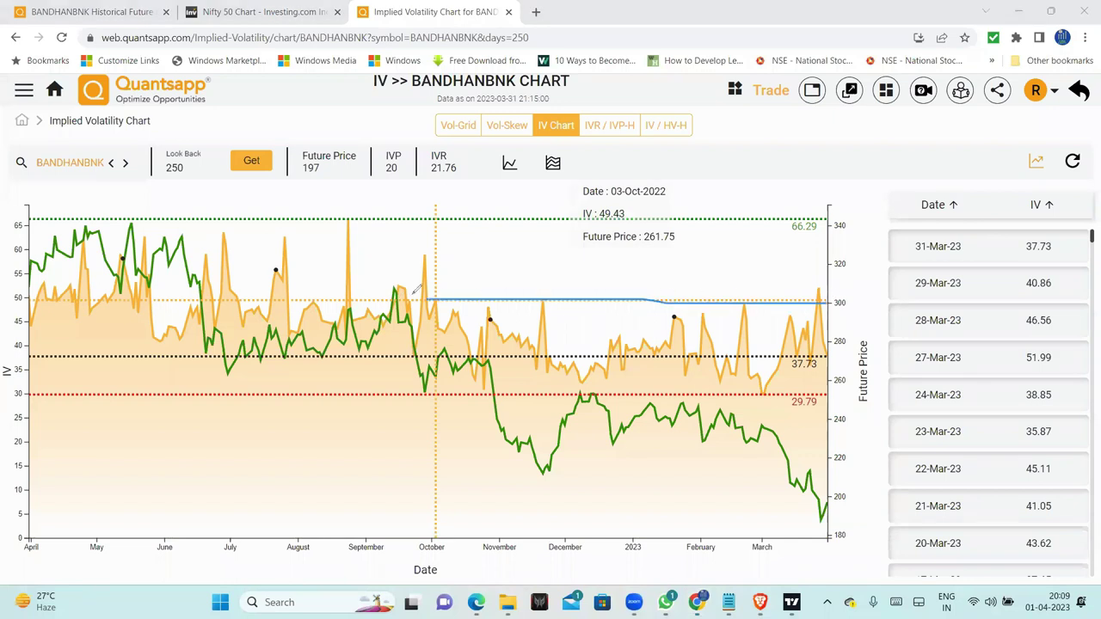
pyautogui.moveTo(420, 295); pyautogui.dragTo(846, 294)
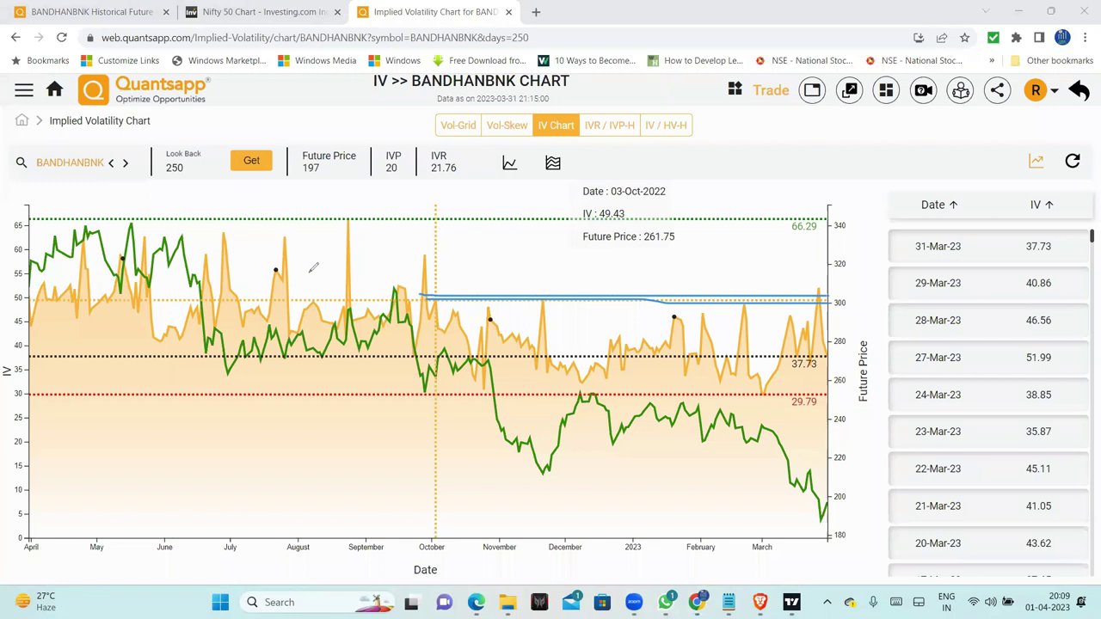
pyautogui.moveTo(47, 182)
pyautogui.mouseDown()
pyautogui.moveTo(122, 170)
pyautogui.moveTo(108, 154)
pyautogui.moveTo(34, 182)
pyautogui.mouseUp()
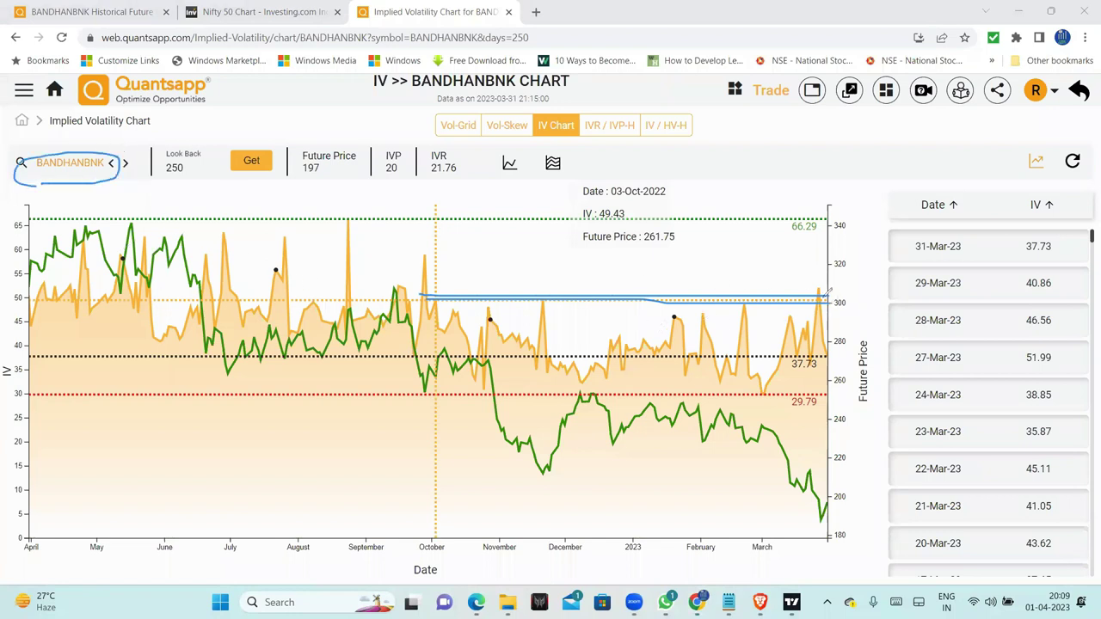
# Step: Sketch IV falling from its late-March peak and beyond the chart, circle the latest futures prices and draw a rising price path
pyautogui.moveTo(819, 290); pyautogui.dragTo(829, 356)
pyautogui.moveTo(816, 294); pyautogui.dragTo(833, 359)
pyautogui.moveTo(834, 362); pyautogui.dragTo(855, 385)
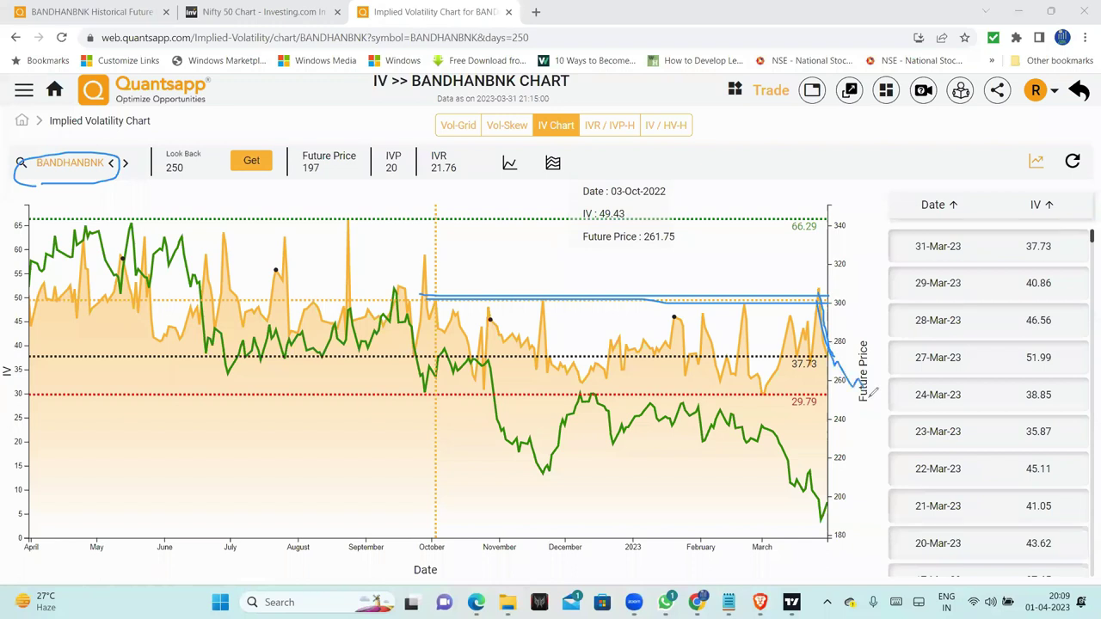
pyautogui.moveTo(867, 398); pyautogui.dragTo(889, 403)
pyautogui.moveTo(834, 359)
pyautogui.mouseDown()
pyautogui.moveTo(894, 389)
pyautogui.moveTo(893, 399)
pyautogui.mouseUp()
pyautogui.moveTo(829, 454)
pyautogui.mouseDown()
pyautogui.moveTo(768, 484)
pyautogui.moveTo(813, 514)
pyautogui.moveTo(946, 414)
pyautogui.mouseUp()
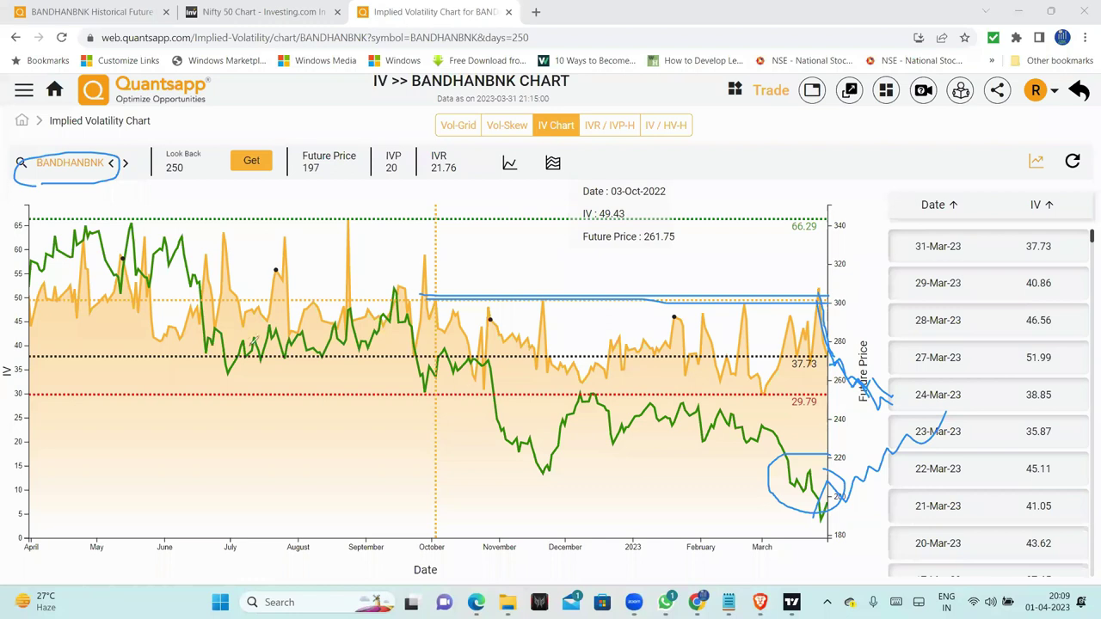
# Step: Sketch wavy paths over the mid-chart IV, rising IV projections from the latest reading, and a further rising path for the futures price
pyautogui.moveTo(172, 312)
pyautogui.mouseDown()
pyautogui.moveTo(194, 325)
pyautogui.moveTo(316, 266)
pyautogui.moveTo(486, 225)
pyautogui.mouseUp()
pyautogui.moveTo(373, 342)
pyautogui.mouseDown()
pyautogui.moveTo(475, 344)
pyautogui.moveTo(492, 318)
pyautogui.mouseUp()
pyautogui.moveTo(760, 352); pyautogui.dragTo(809, 368)
pyautogui.moveTo(867, 257); pyautogui.dragTo(831, 351)
pyautogui.moveTo(757, 342); pyautogui.dragTo(884, 343)
pyautogui.moveTo(916, 271); pyautogui.dragTo(877, 327)
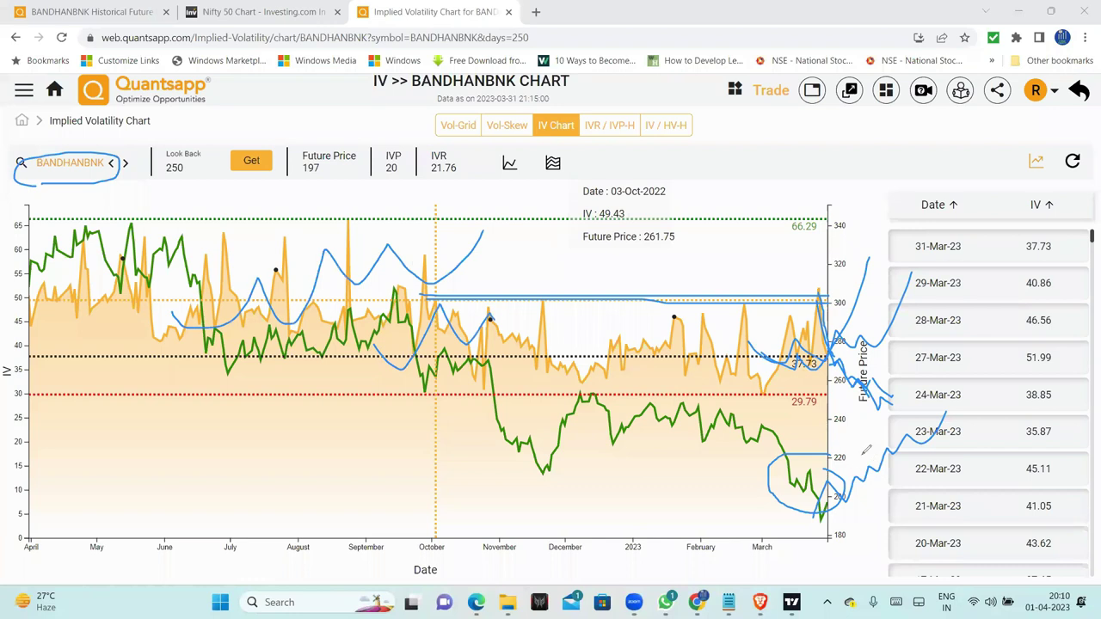
pyautogui.moveTo(830, 508); pyautogui.dragTo(900, 434)
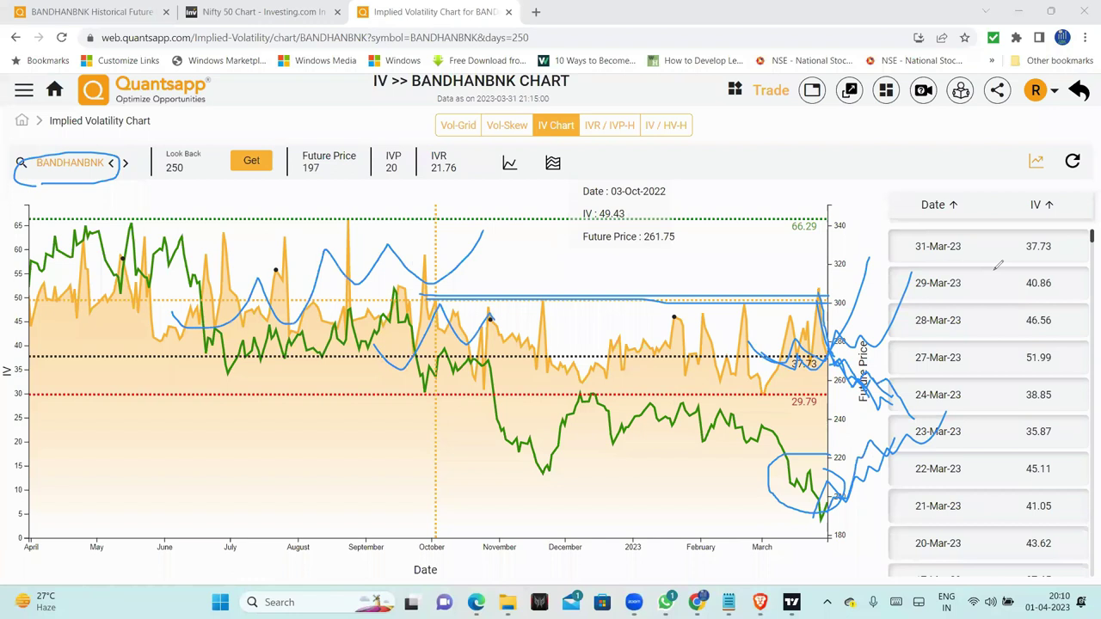
# Step: Clear the annotations and mark the IV resistance zone with several nearly horizontal strokes at about 50, extending past the latest data
pyautogui.press('e')
pyautogui.moveTo(651, 302)
pyautogui.mouseDown()
pyautogui.moveTo(929, 302)
pyautogui.moveTo(672, 297)
pyautogui.mouseUp()
pyautogui.moveTo(865, 302)
pyautogui.mouseDown()
pyautogui.moveTo(662, 305)
pyautogui.moveTo(896, 283)
pyautogui.mouseUp()
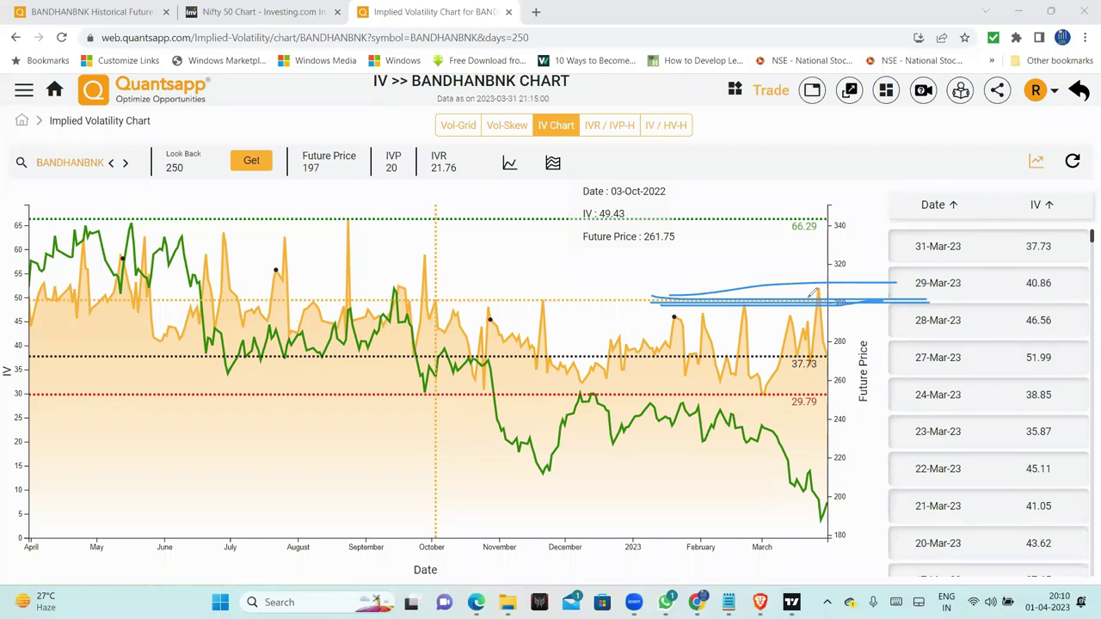
pyautogui.moveTo(521, 300)
pyautogui.mouseDown()
pyautogui.moveTo(907, 296)
pyautogui.moveTo(885, 303)
pyautogui.mouseUp()
# Step: Mark the IV declines following the January to March peaks, highlight the latest peak, circle the current IV label and clear the annotations
pyautogui.moveTo(822, 315)
pyautogui.mouseDown()
pyautogui.moveTo(848, 387)
pyautogui.moveTo(834, 365)
pyautogui.mouseUp()
pyautogui.moveTo(784, 323); pyautogui.dragTo(847, 384)
pyautogui.moveTo(741, 320); pyautogui.dragTo(800, 433)
pyautogui.moveTo(693, 320)
pyautogui.mouseDown()
pyautogui.moveTo(729, 378)
pyautogui.moveTo(714, 397)
pyautogui.mouseUp()
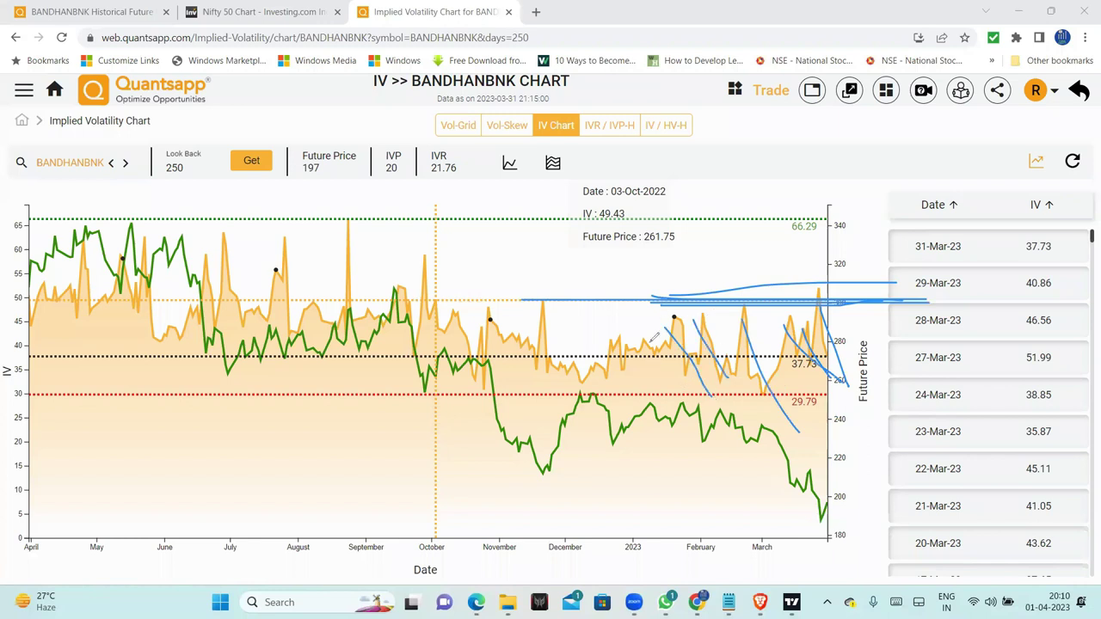
pyautogui.moveTo(808, 286)
pyautogui.mouseDown()
pyautogui.moveTo(832, 324)
pyautogui.moveTo(794, 361)
pyautogui.mouseUp()
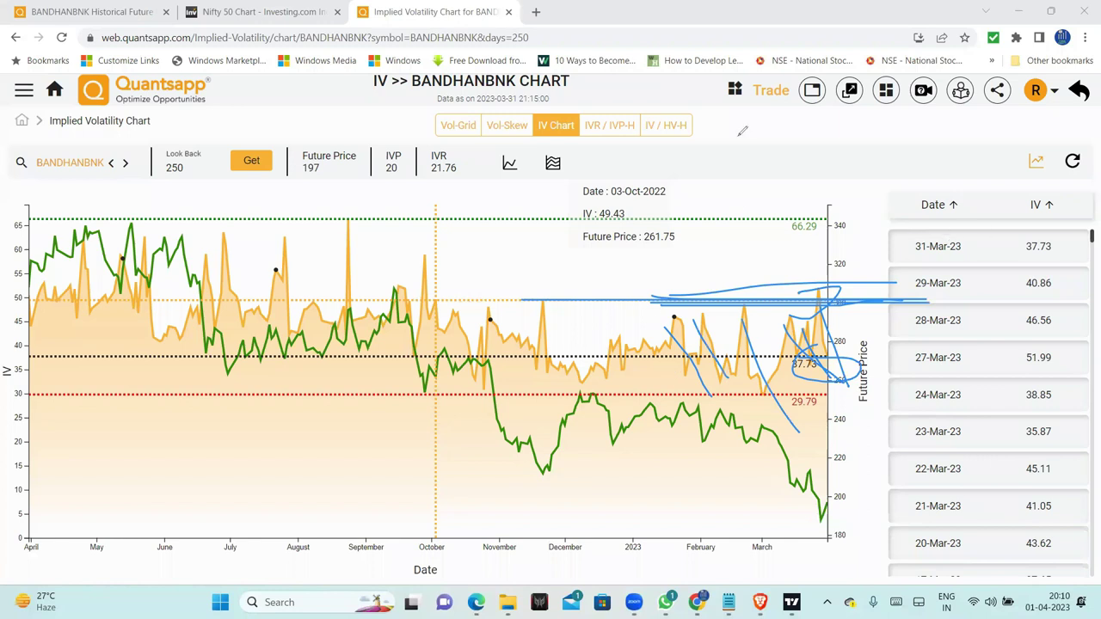
pyautogui.press('e')
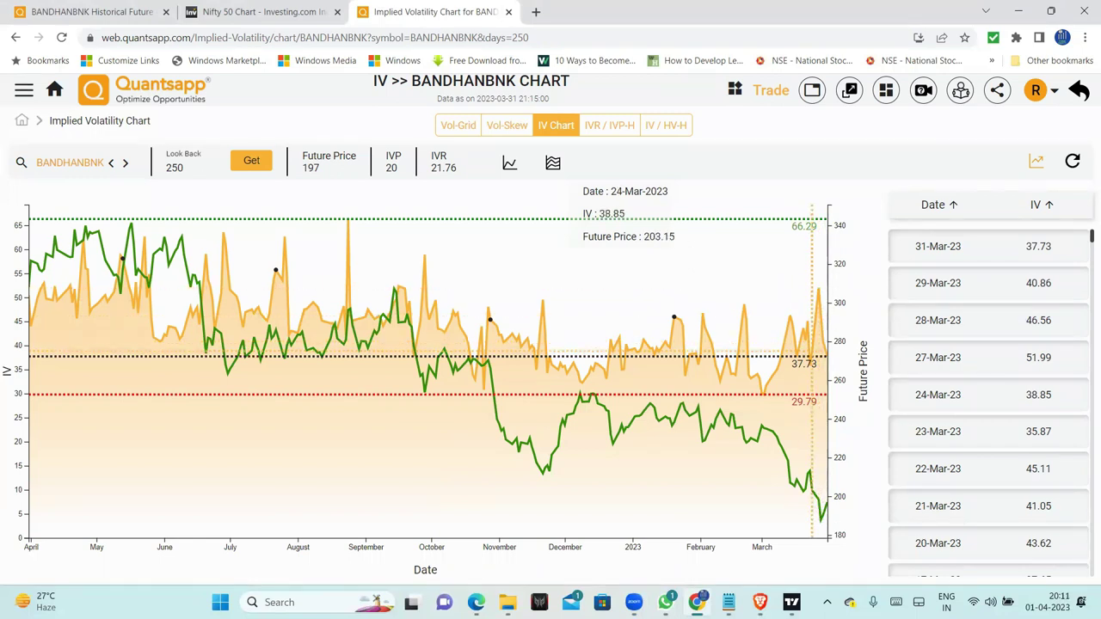
# Step: Bring up the Stocks 27 Mar.txt note, highlight Bandhan Bank's recorded IV, IVP and IVR, clear the marks and return to the IV chart
pyautogui.hotkey('alt', 'Tab')
pyautogui.scroll(10, 372, 336)
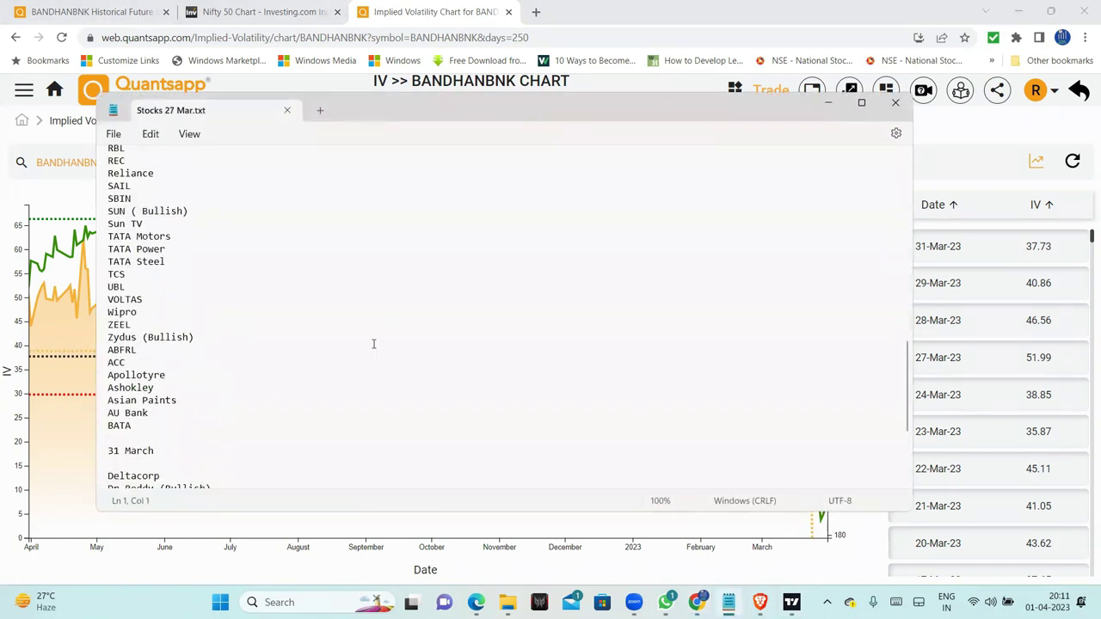
pyautogui.scroll(5, 371, 336)
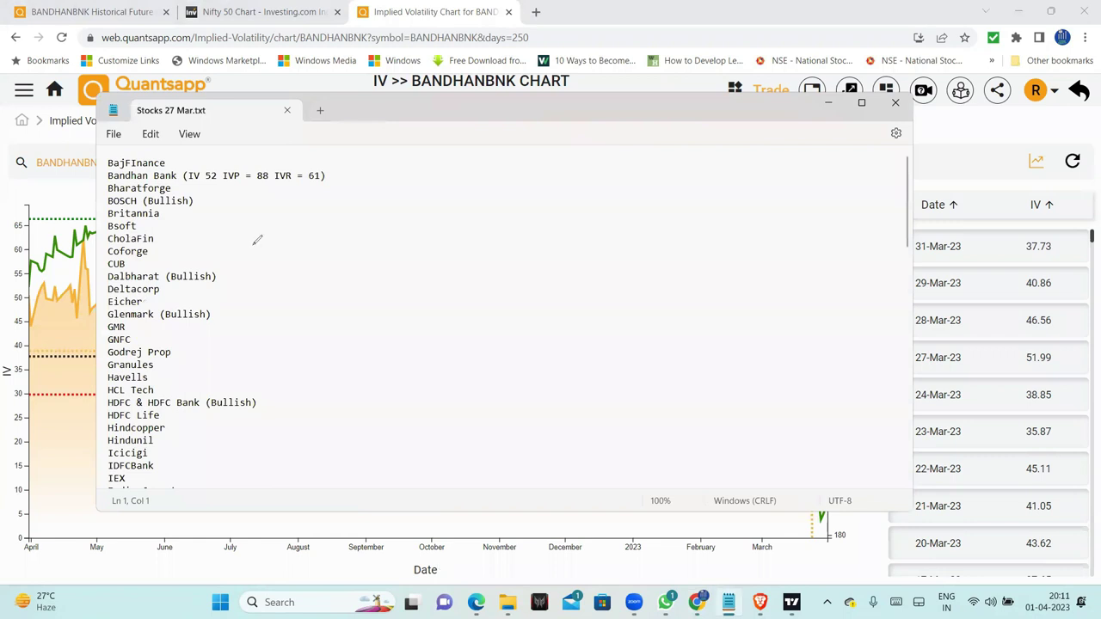
pyautogui.moveTo(181, 183); pyautogui.dragTo(319, 184)
pyautogui.moveTo(216, 158)
pyautogui.mouseDown()
pyautogui.moveTo(271, 182)
pyautogui.moveTo(259, 155)
pyautogui.moveTo(225, 159)
pyautogui.mouseUp()
pyautogui.press('Escape')
pyautogui.hotkey('alt', 'Tab')
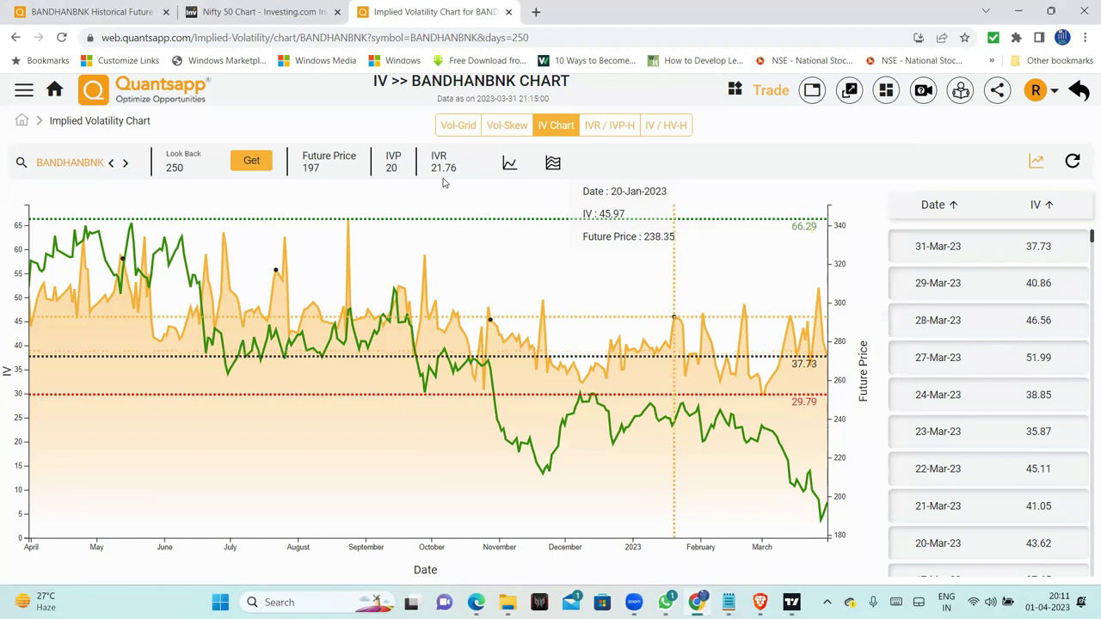
# Step: Circle the current IVP value and the latest IV peak on BANDHANBNK's chart, and clear the annotations
pyautogui.click(409, 596)
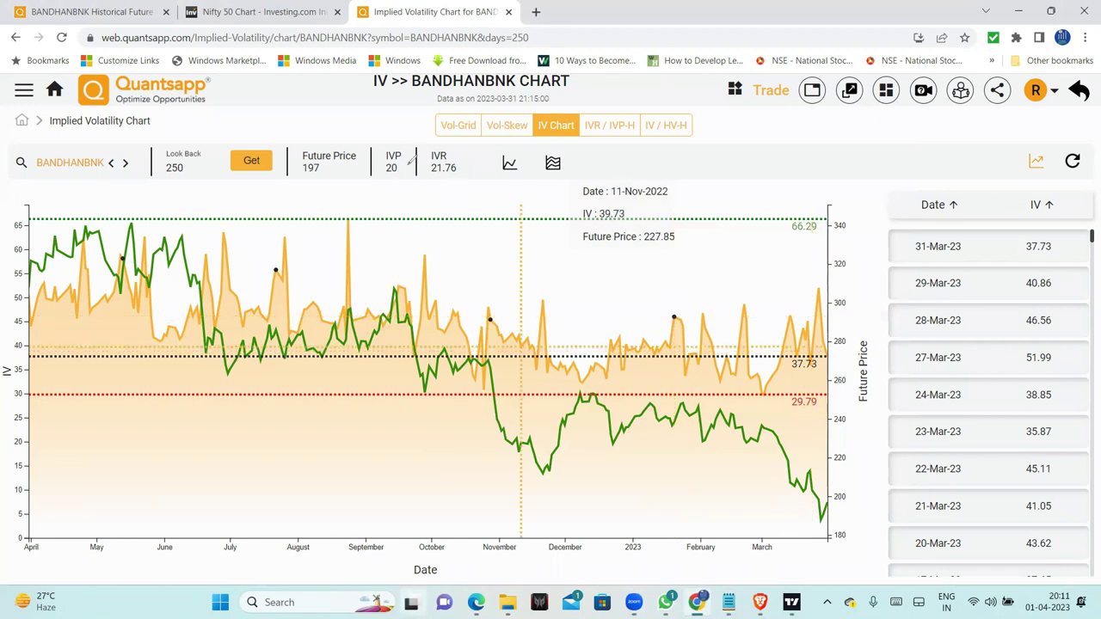
pyautogui.moveTo(410, 161); pyautogui.dragTo(402, 142)
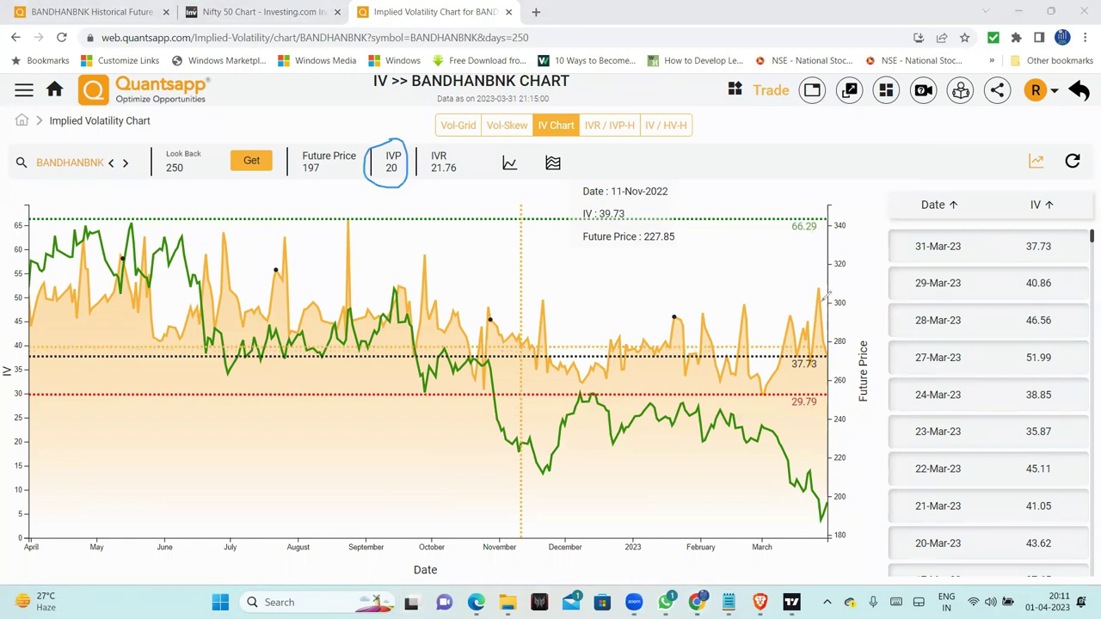
pyautogui.moveTo(809, 286)
pyautogui.mouseDown()
pyautogui.moveTo(827, 291)
pyautogui.moveTo(793, 298)
pyautogui.mouseUp()
pyautogui.press('Escape')
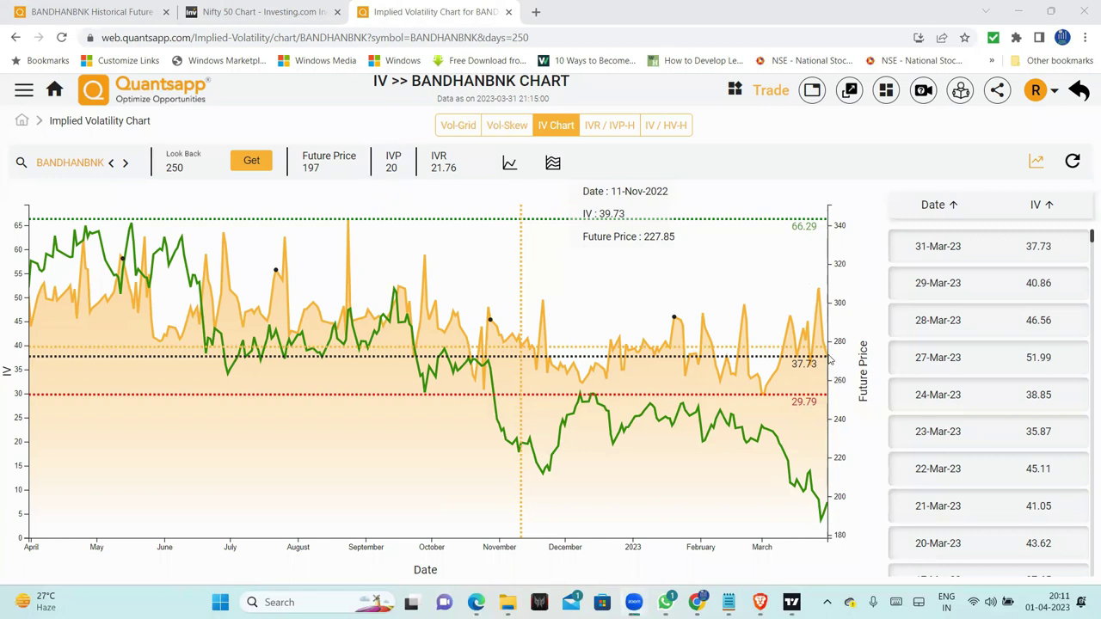
# Step: Recheck Bandhan Bank's recorded IV, IVP and IVR in the stock note and minimize the note
pyautogui.scroll(-5, 791, 442)
pyautogui.scroll(5, 804, 442)
pyautogui.hotkey('alt', 'Tab')
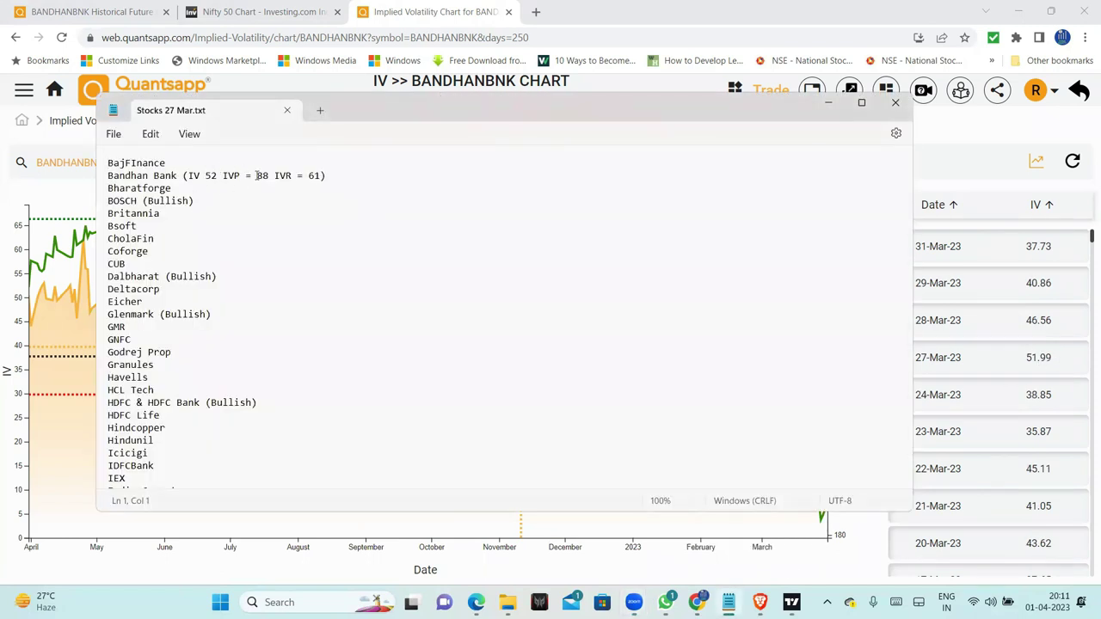
pyautogui.click(819, 106)
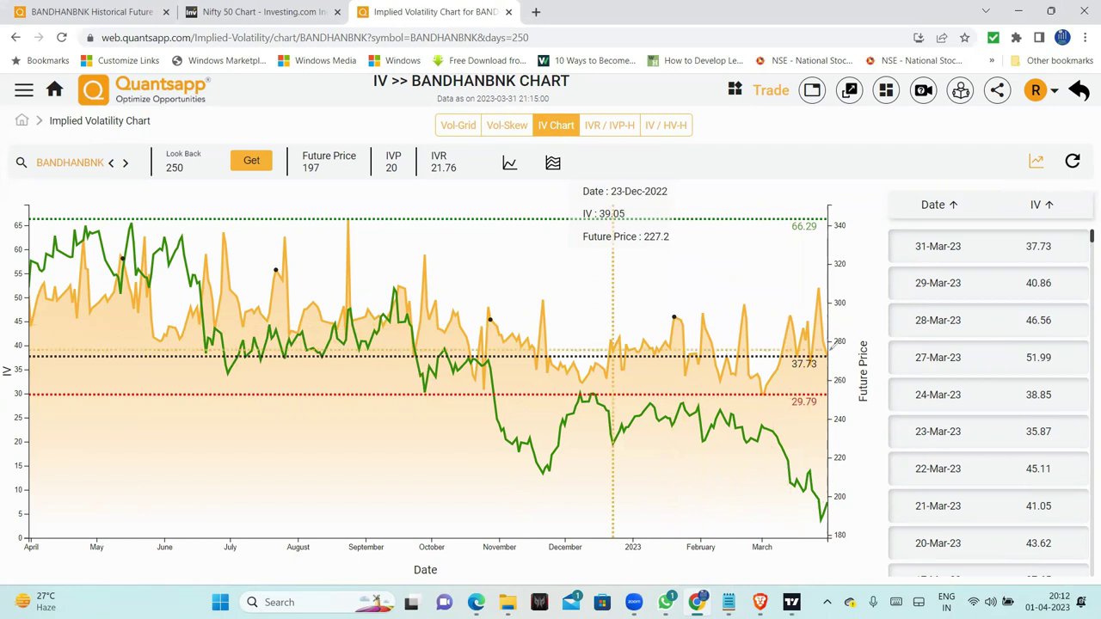
# Step: Sketch a falling IV projection and a rising futures price projection beyond the latest data, circle the price path and clear the annotations
pyautogui.moveTo(830, 361); pyautogui.dragTo(886, 391)
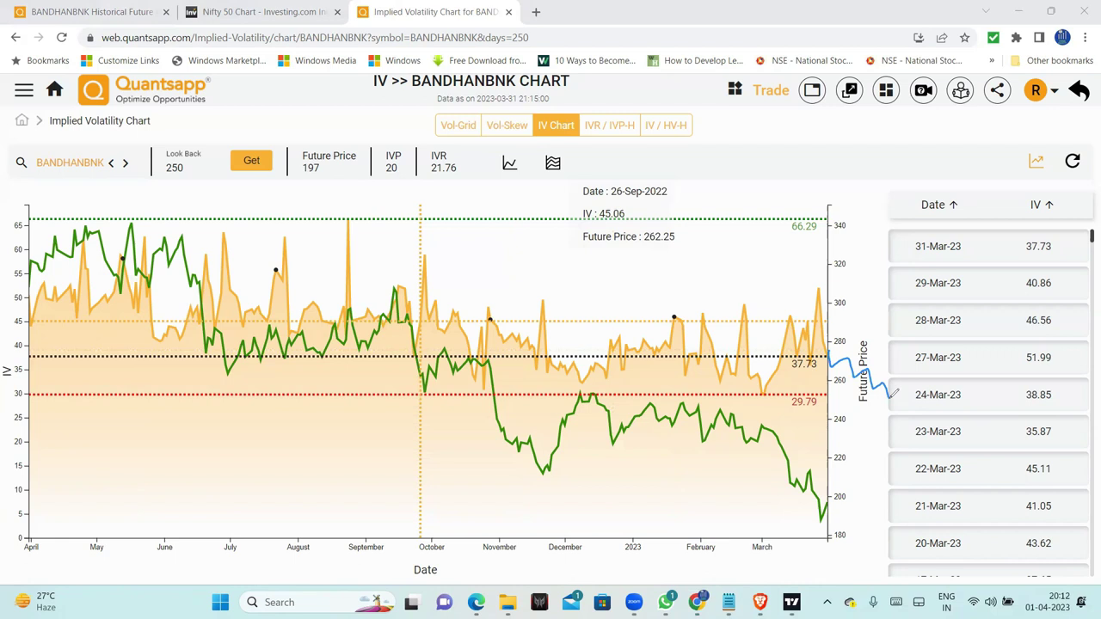
pyautogui.moveTo(828, 368); pyautogui.dragTo(899, 391)
pyautogui.moveTo(829, 475)
pyautogui.mouseDown()
pyautogui.moveTo(884, 438)
pyautogui.moveTo(936, 423)
pyautogui.moveTo(901, 514)
pyautogui.moveTo(933, 415)
pyautogui.mouseUp()
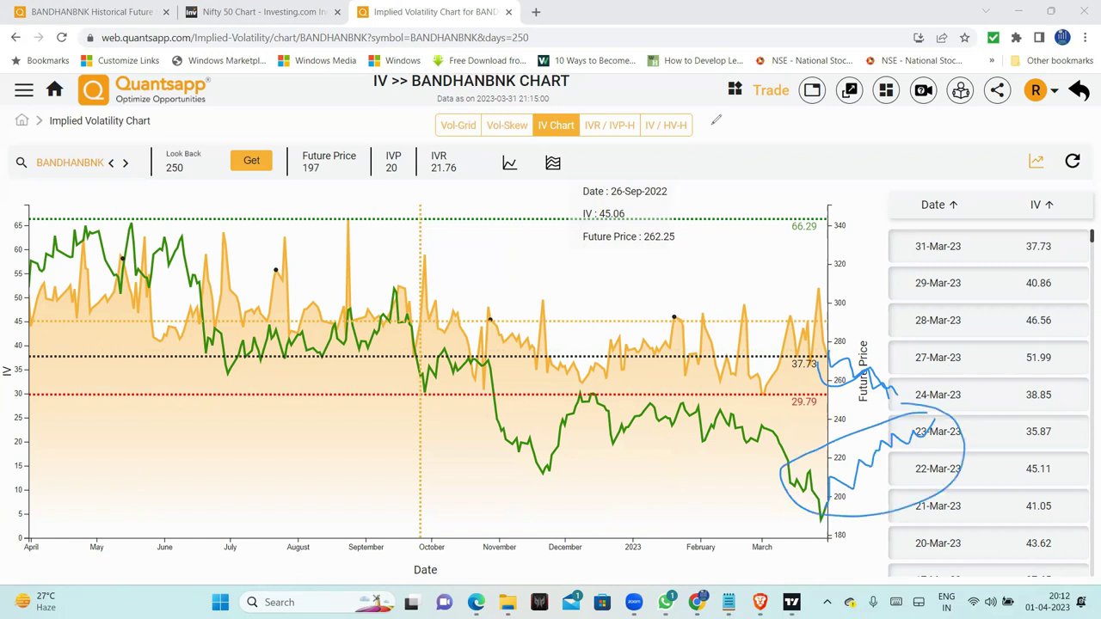
pyautogui.press('Escape')
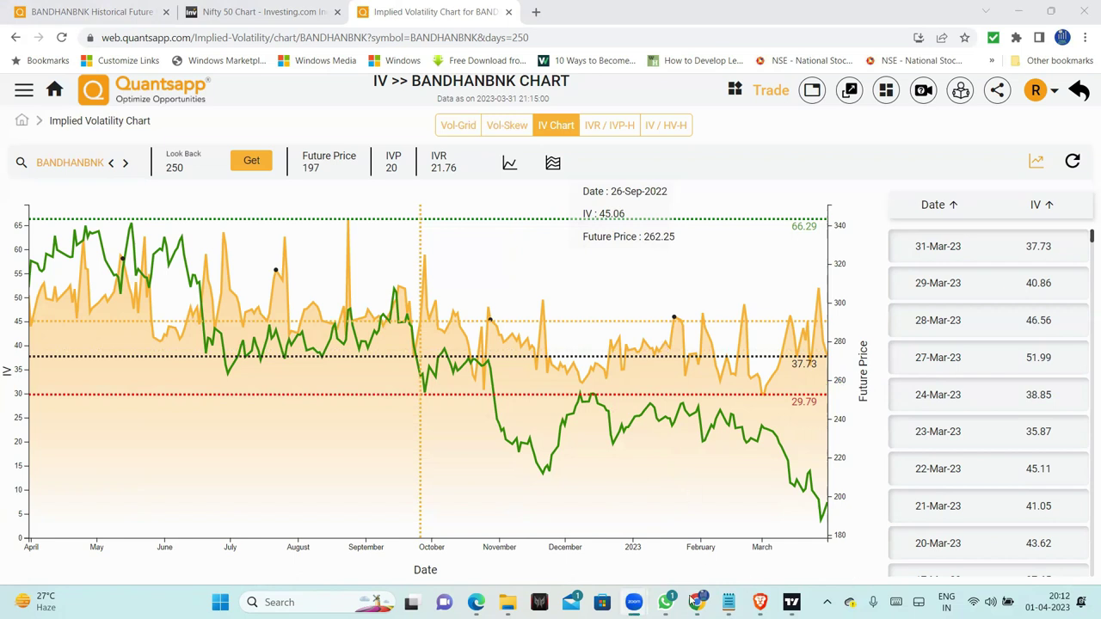
# Step: Look through the 31 March list in the Stocks 27 Mar.txt note, and minimize the note
pyautogui.click(728, 602)
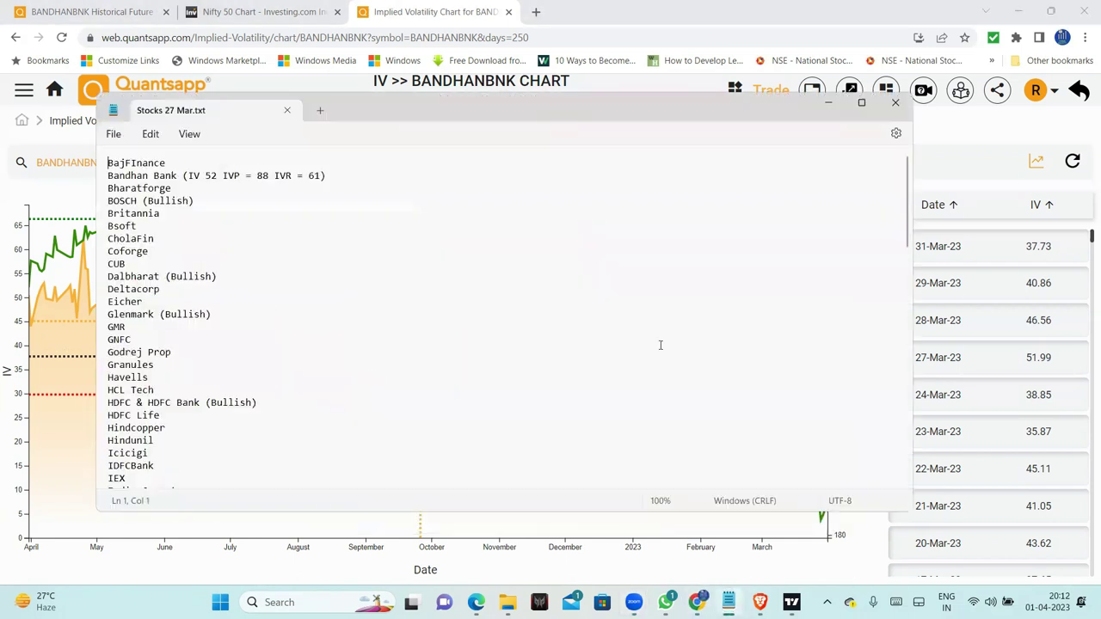
pyautogui.scroll(-20, 340, 293)
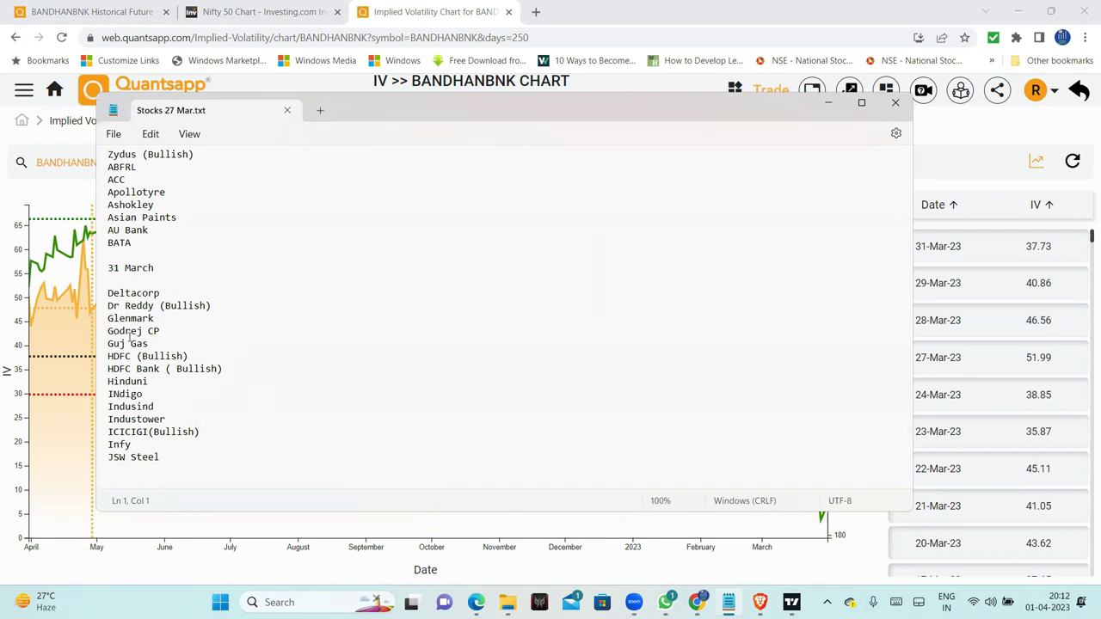
pyautogui.click(826, 104)
# Step: Return to the Quantsapp futures open interest history and load the GUJGASLTD symbol
pyautogui.click(86, 11)
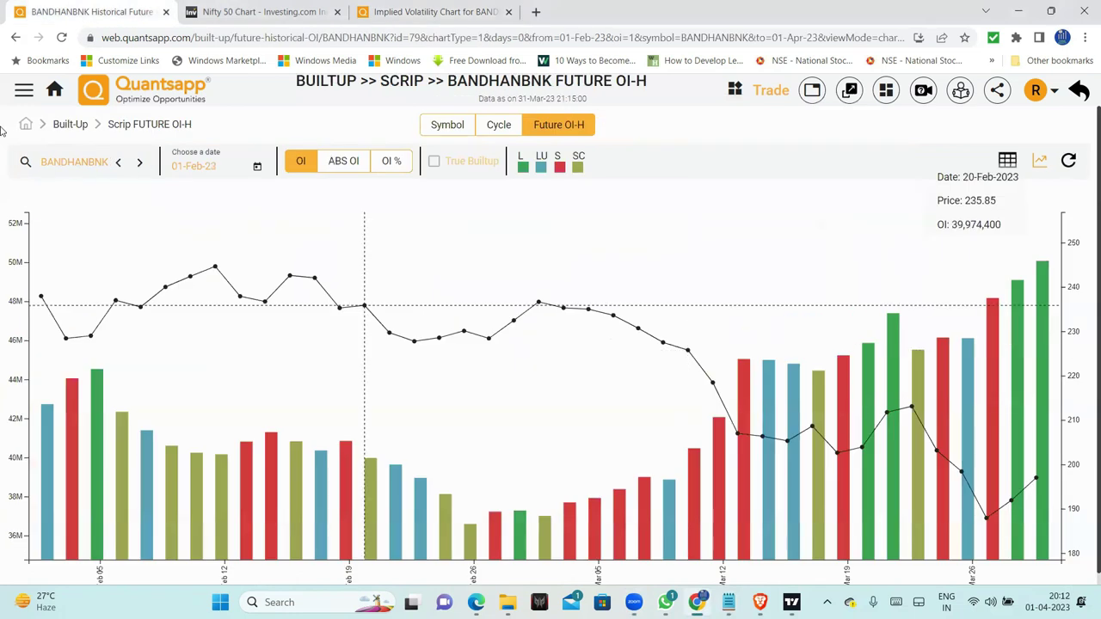
pyautogui.click(110, 163)
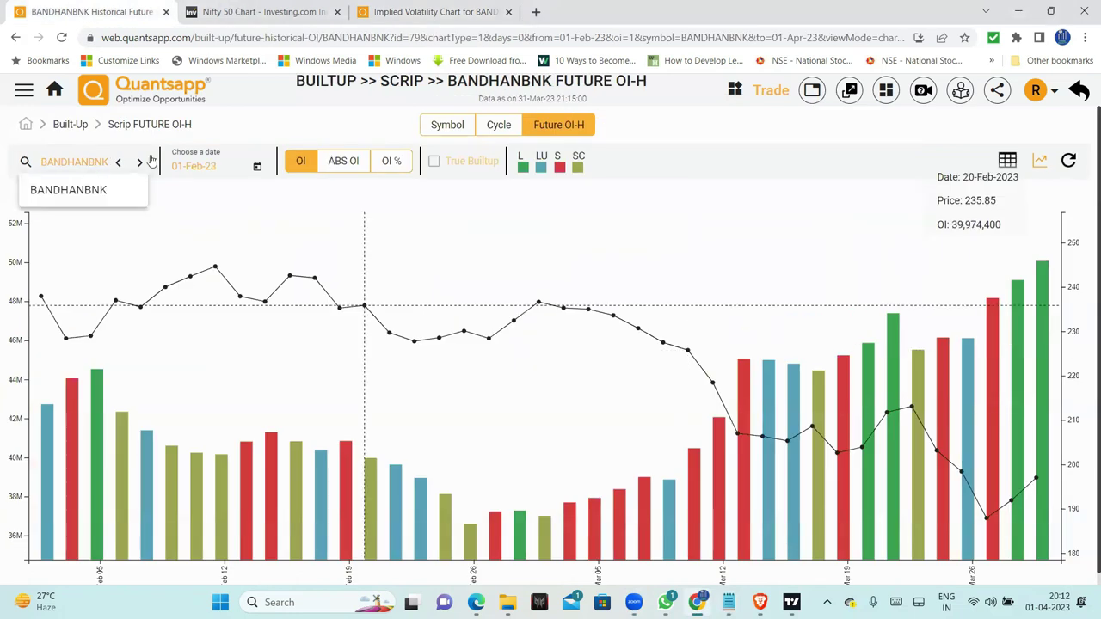
pyautogui.click(118, 162)
pyautogui.click(83, 165)
pyautogui.press('BackSpace')
pyautogui.press('BackSpace')
pyautogui.press('BackSpace')
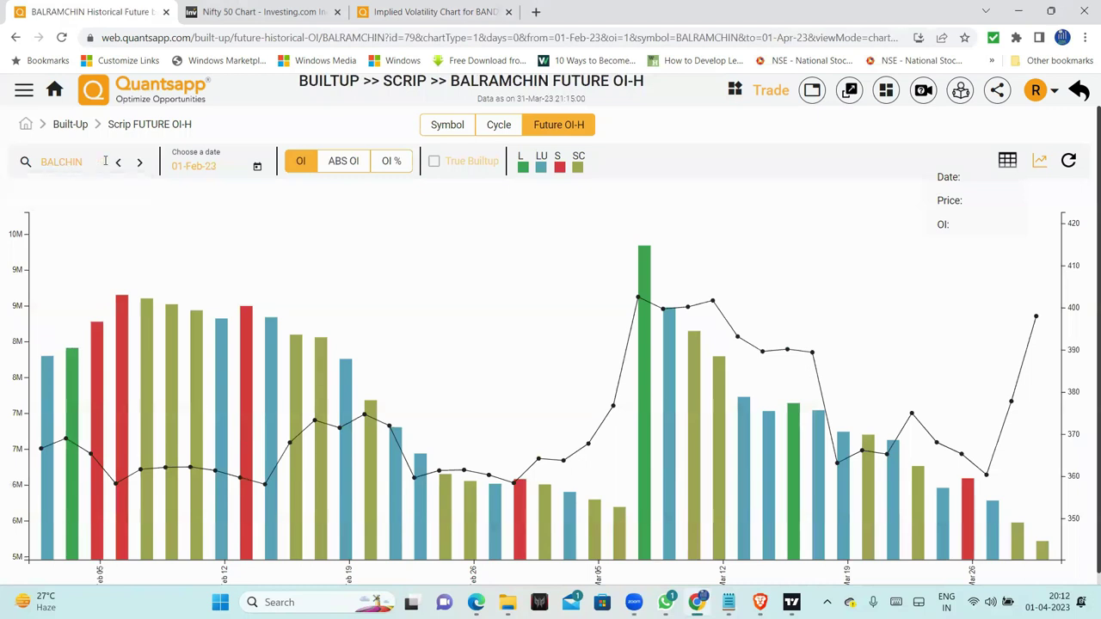
pyautogui.press('Delete')
pyautogui.press('Delete')
pyautogui.press('Delete')
pyautogui.press('Delete')
pyautogui.write('\\N')
pyautogui.click(105, 161)
pyautogui.press('BackSpace')
pyautogui.press('BackSpace')
pyautogui.press('BackSpace')
pyautogui.press('BackSpace')
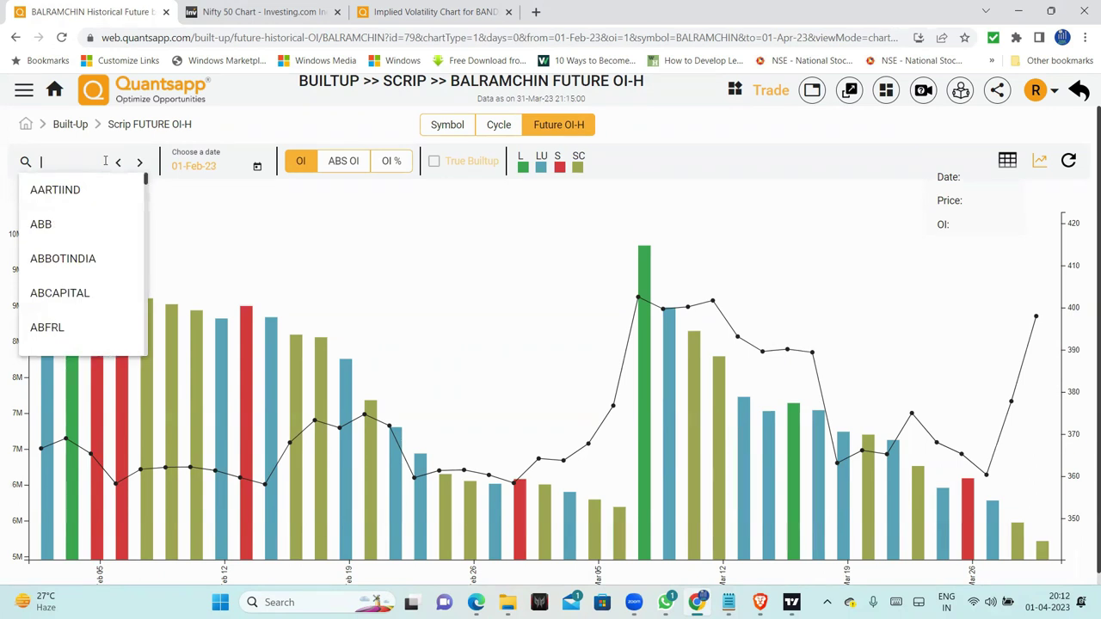
pyautogui.write('GUJ')
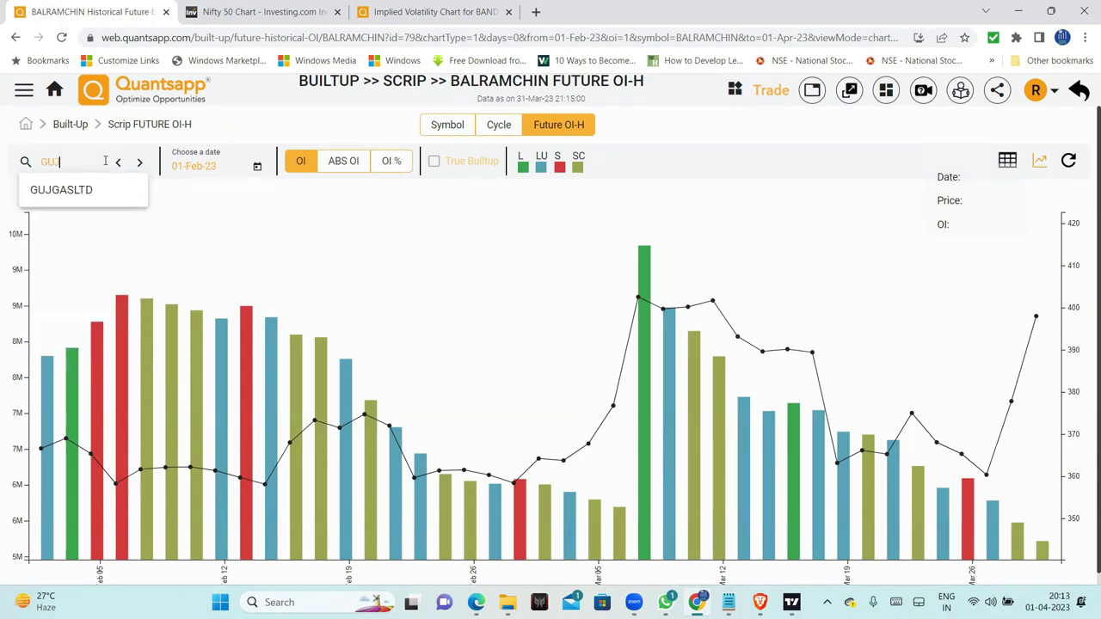
pyautogui.write('GAS')
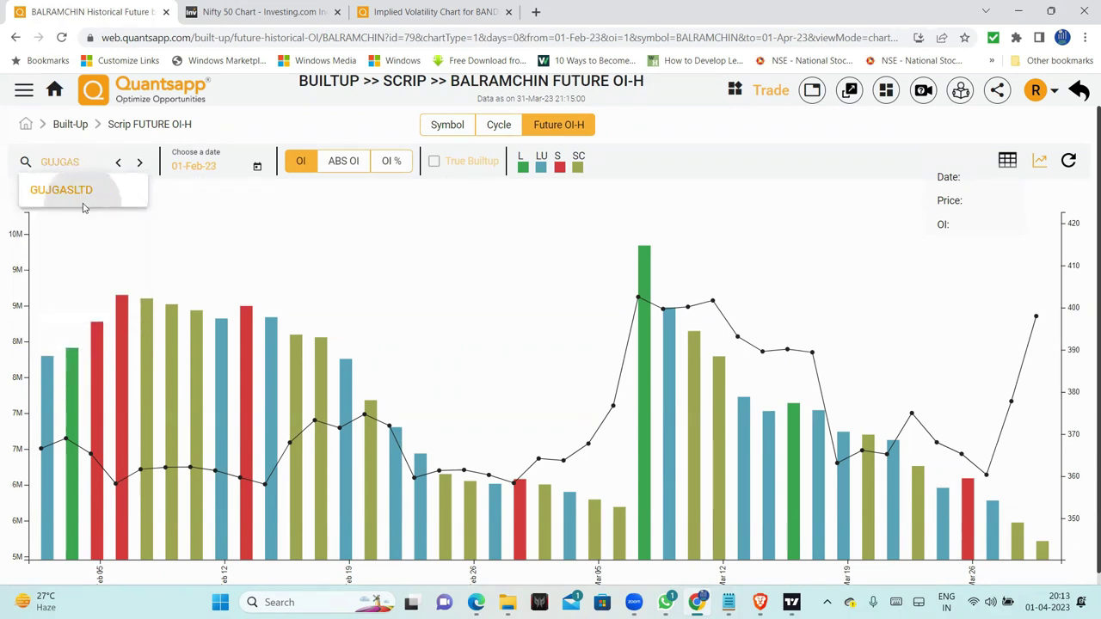
pyautogui.click(81, 196)
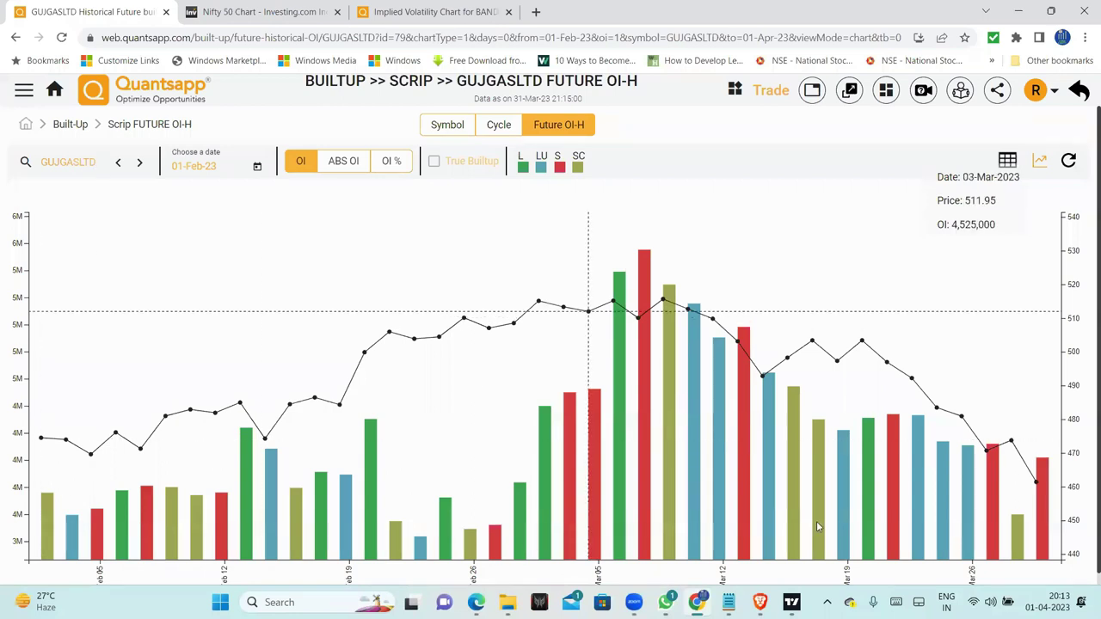
# Step: Compare GUJGASLTD's absolute OI changes with its total OI bars, ending on the OI view
pyautogui.click(325, 165)
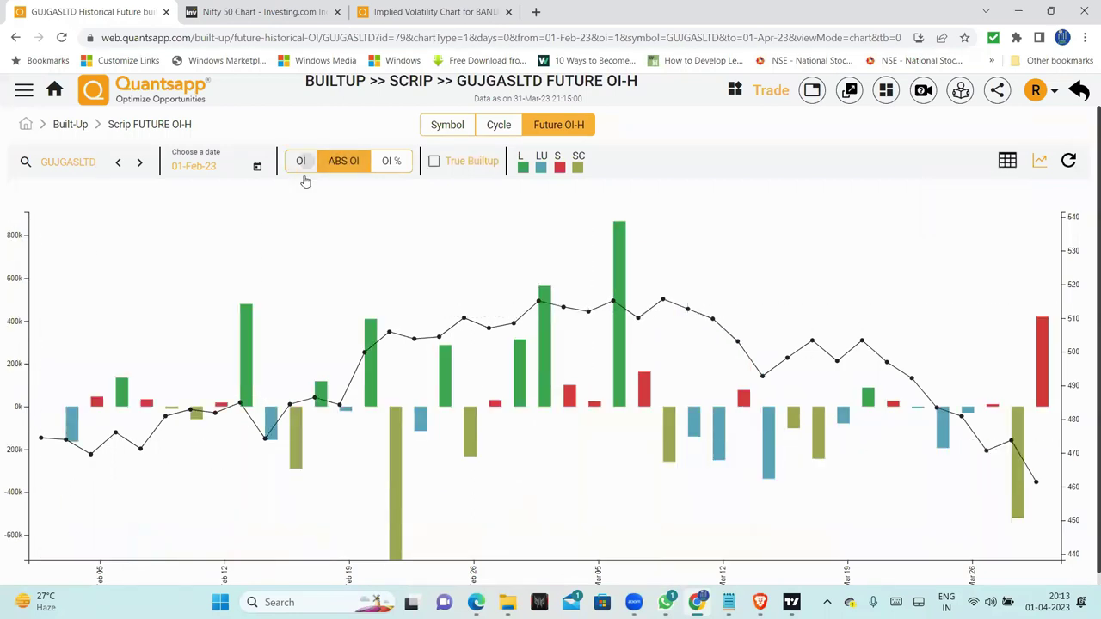
pyautogui.click(301, 161)
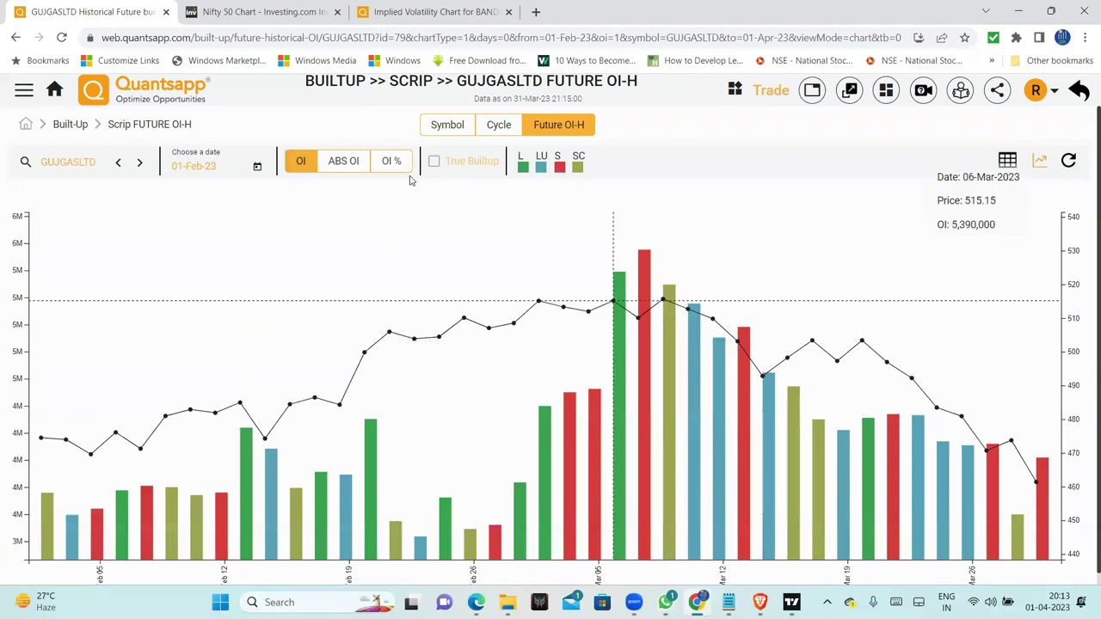
pyautogui.click(340, 161)
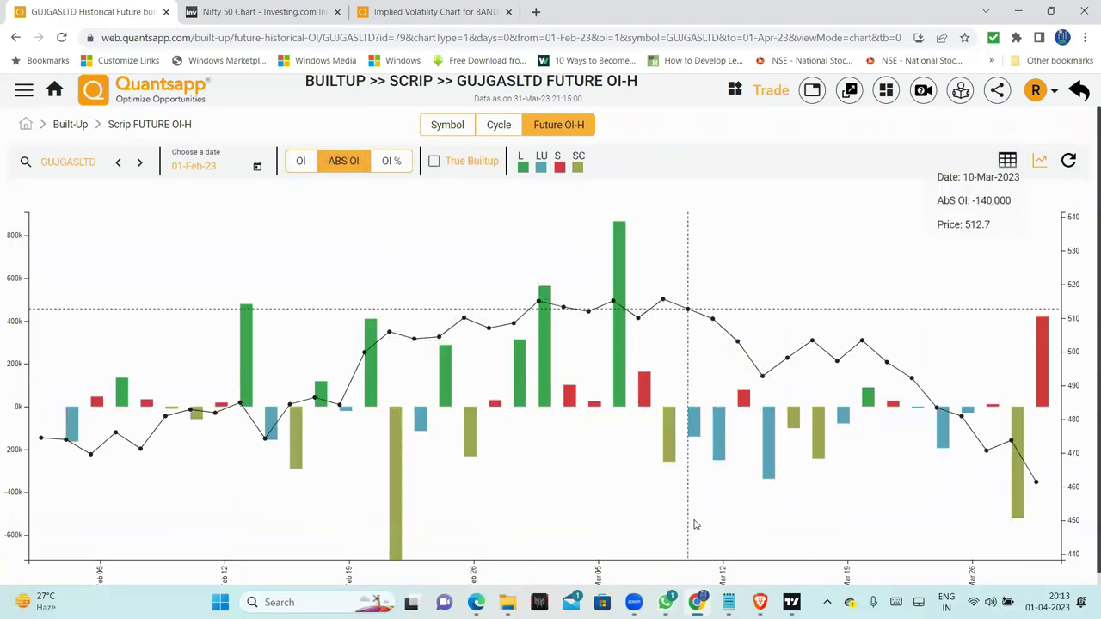
pyautogui.click(301, 162)
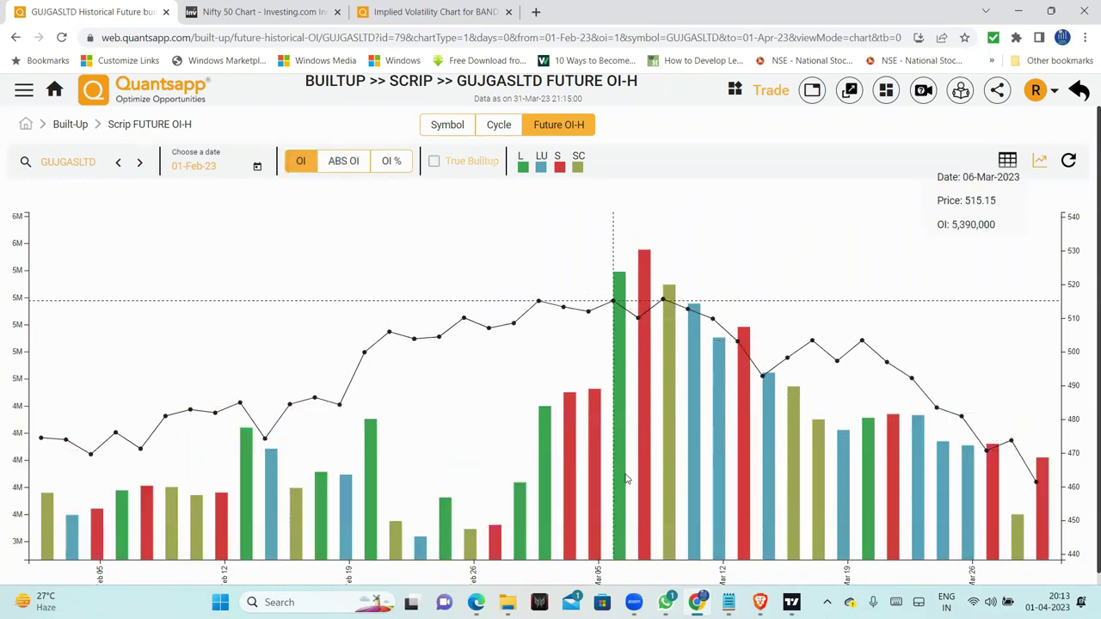
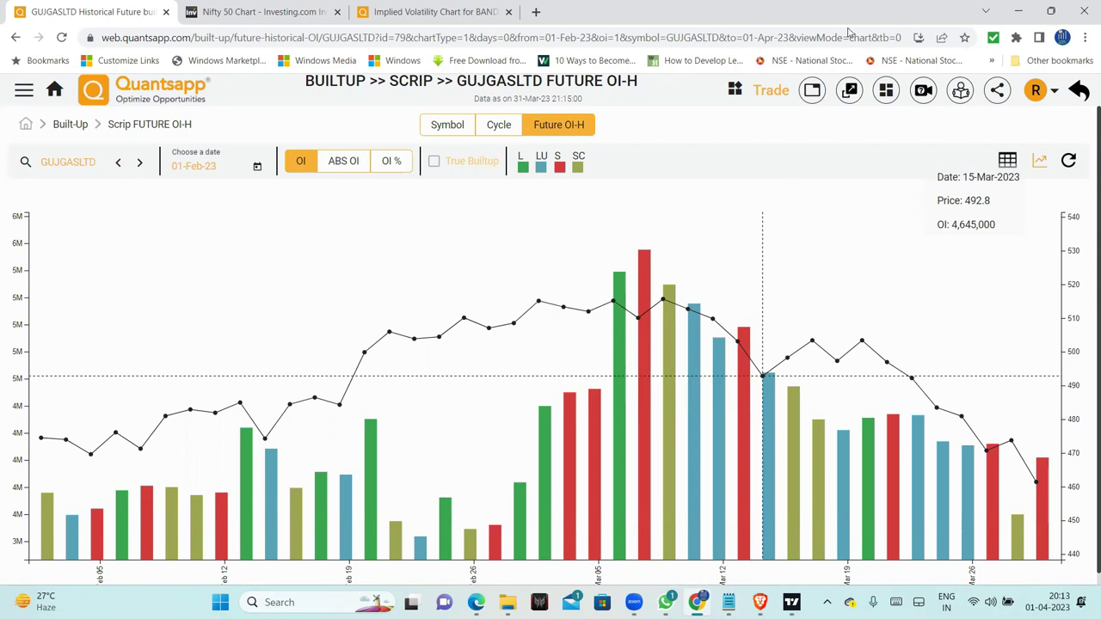
# Step: Switch to the Investing.com chart, find GUJGAS and load Gujarat Gas Ltd's weekly price chart, focusing on recent candles
pyautogui.click(301, 13)
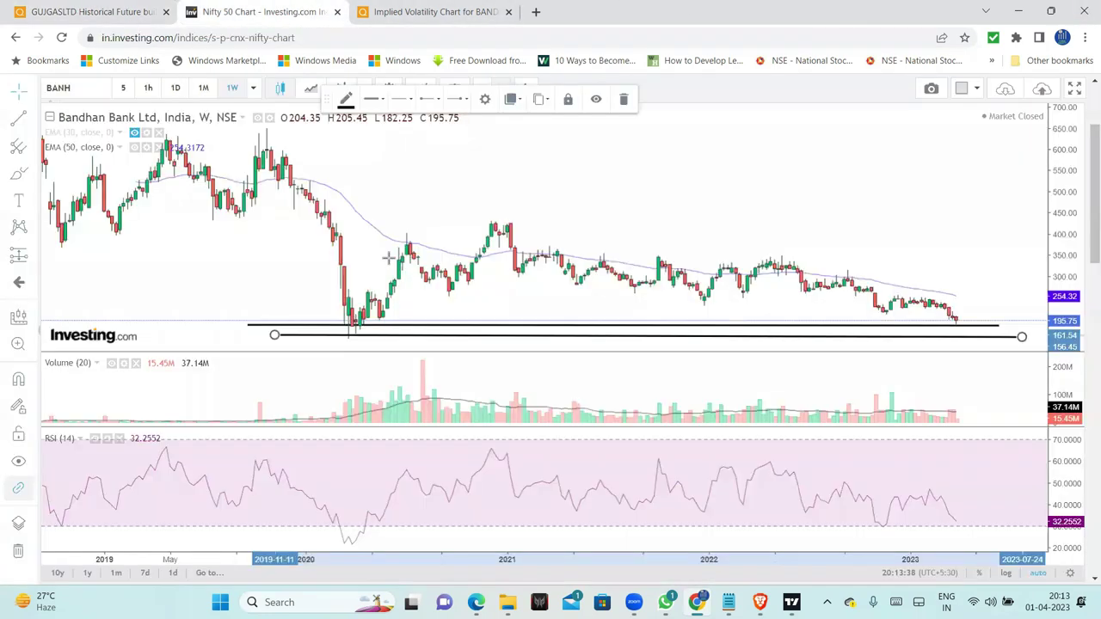
pyautogui.click(109, 87)
pyautogui.write('GUJGAS')
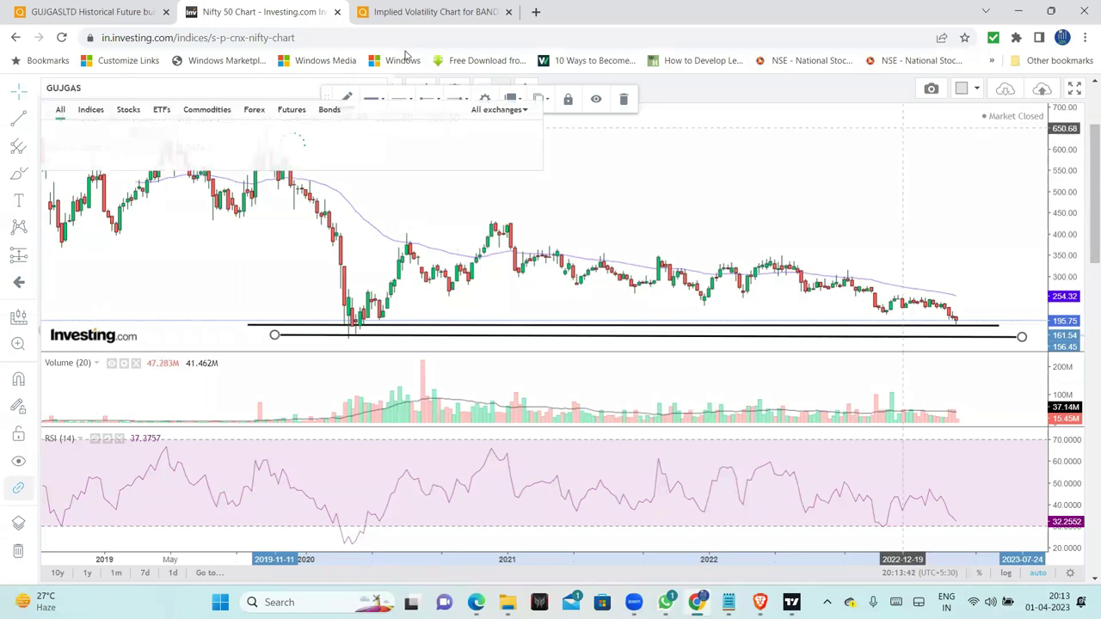
pyautogui.click(195, 128)
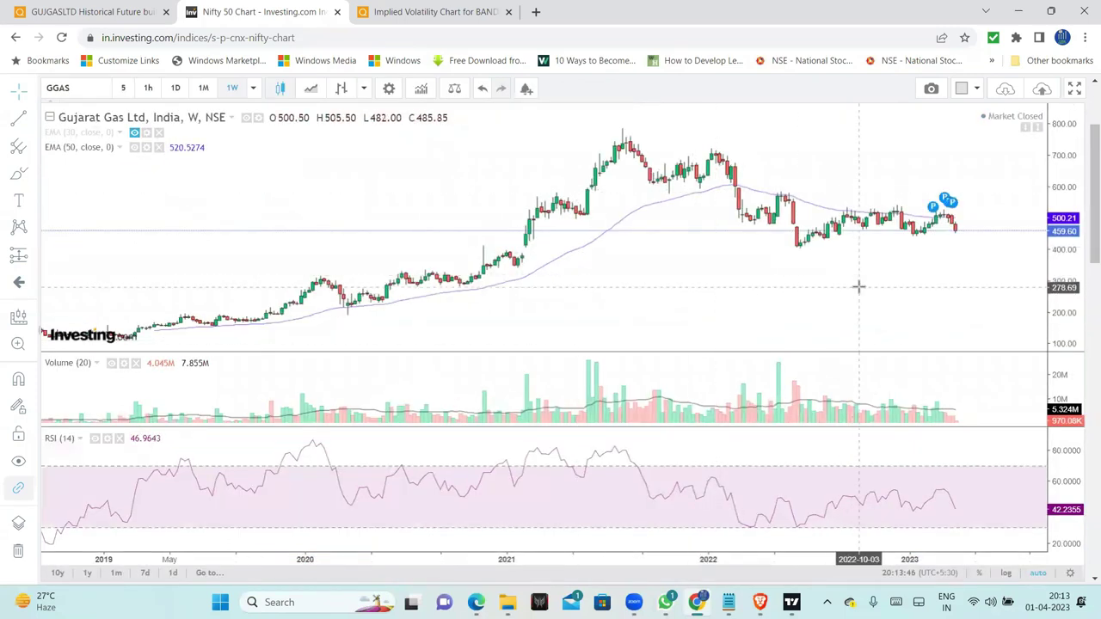
pyautogui.scroll(5, 858, 287)
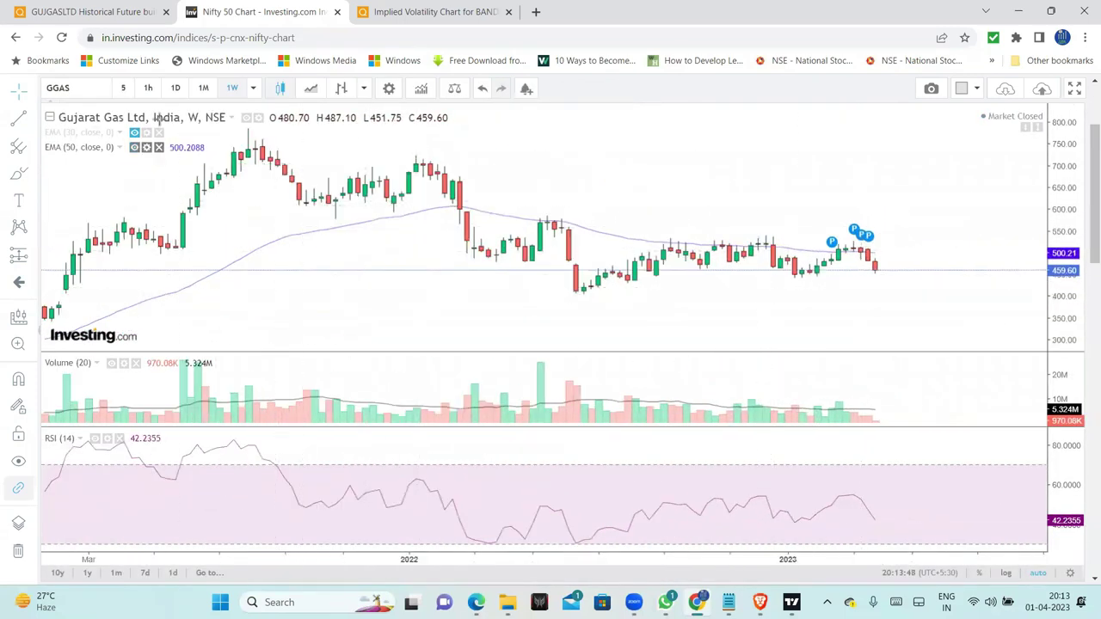
# Step: Set the Gujarat Gas chart to the daily interval and examine recent price action against the 2021 and 2022 swings
pyautogui.click(175, 87)
pyautogui.scroll(-6, 606, 258)
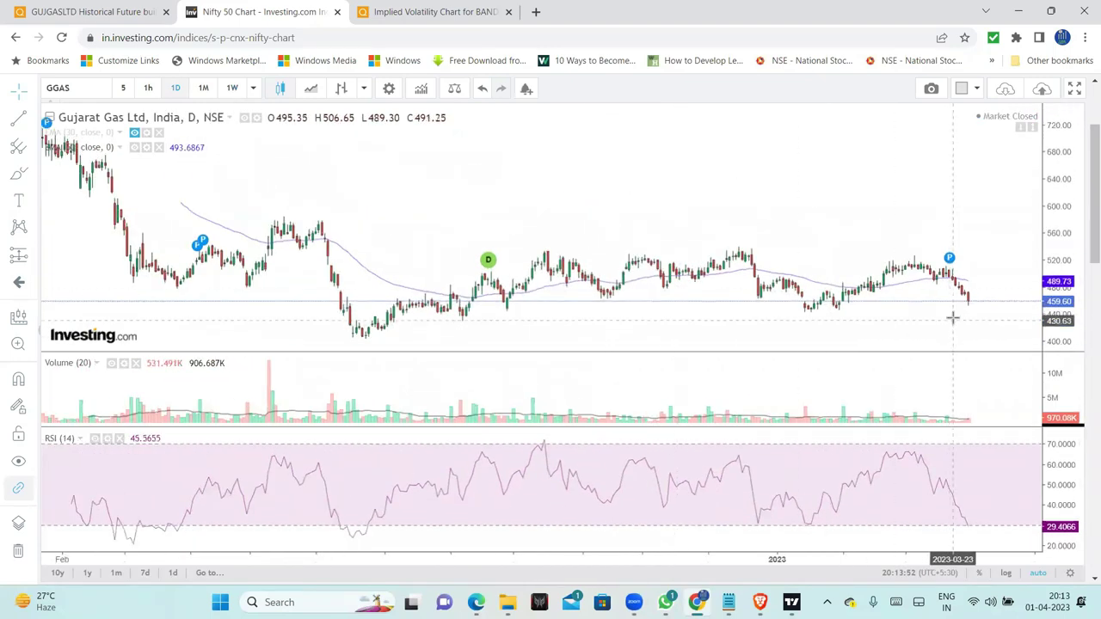
pyautogui.scroll(2, 948, 311)
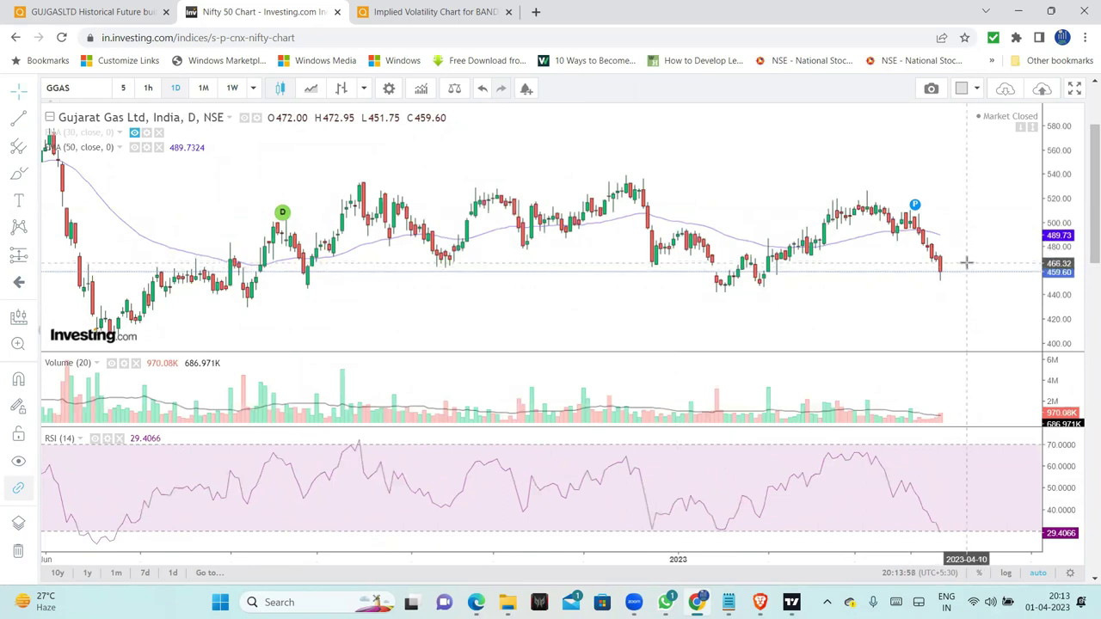
pyautogui.scroll(-3, 967, 263)
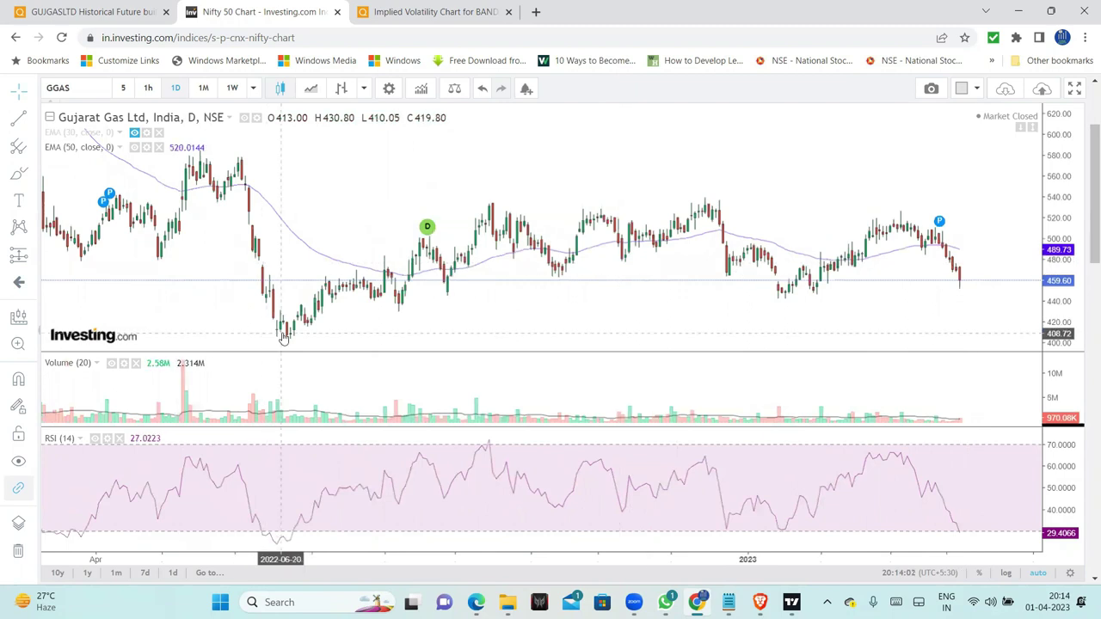
pyautogui.scroll(-5, 891, 322)
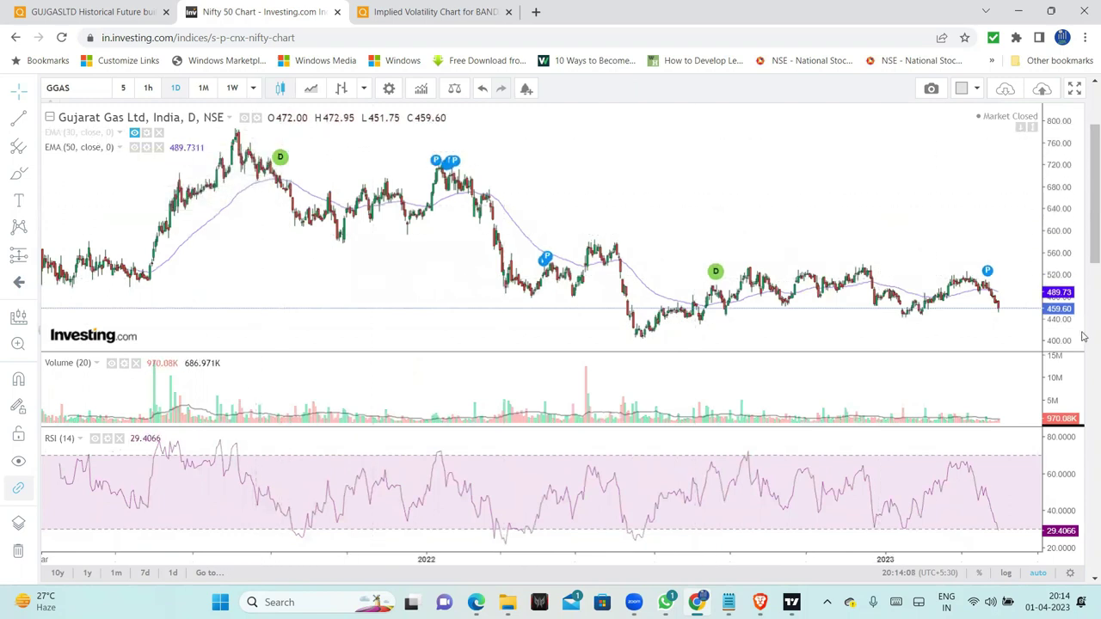
pyautogui.scroll(2, 976, 330)
pyautogui.scroll(-2, 972, 320)
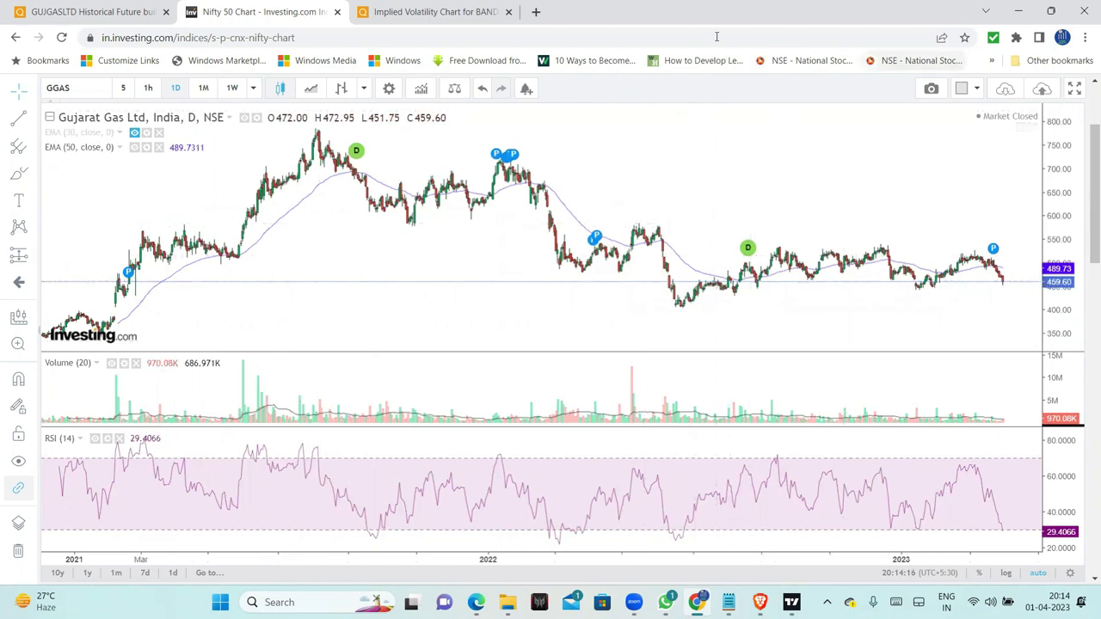
# Step: Go back to the Quantsapp futures open interest history and replace the symbol with JSWSTEEL
pyautogui.click(122, 10)
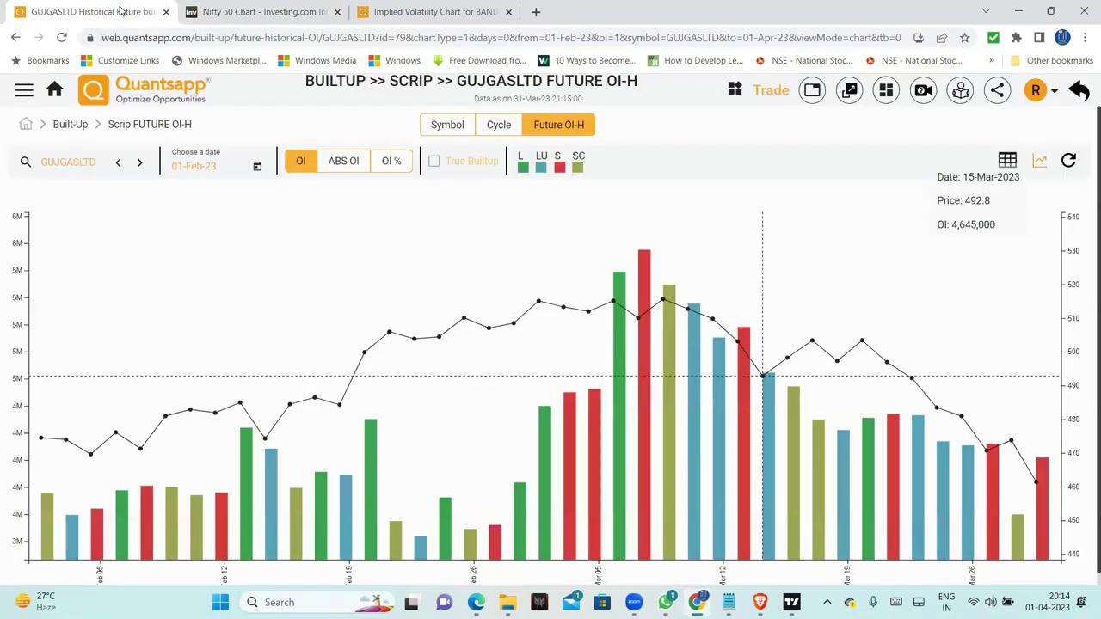
pyautogui.click(94, 160)
pyautogui.press('BackSpace')
pyautogui.press('BackSpace')
pyautogui.press('BackSpace')
pyautogui.press('BackSpace')
pyautogui.press('BackSpace')
pyautogui.press('BackSpace')
pyautogui.press('BackSpace')
pyautogui.press('BackSpace')
pyautogui.press('BackSpace')
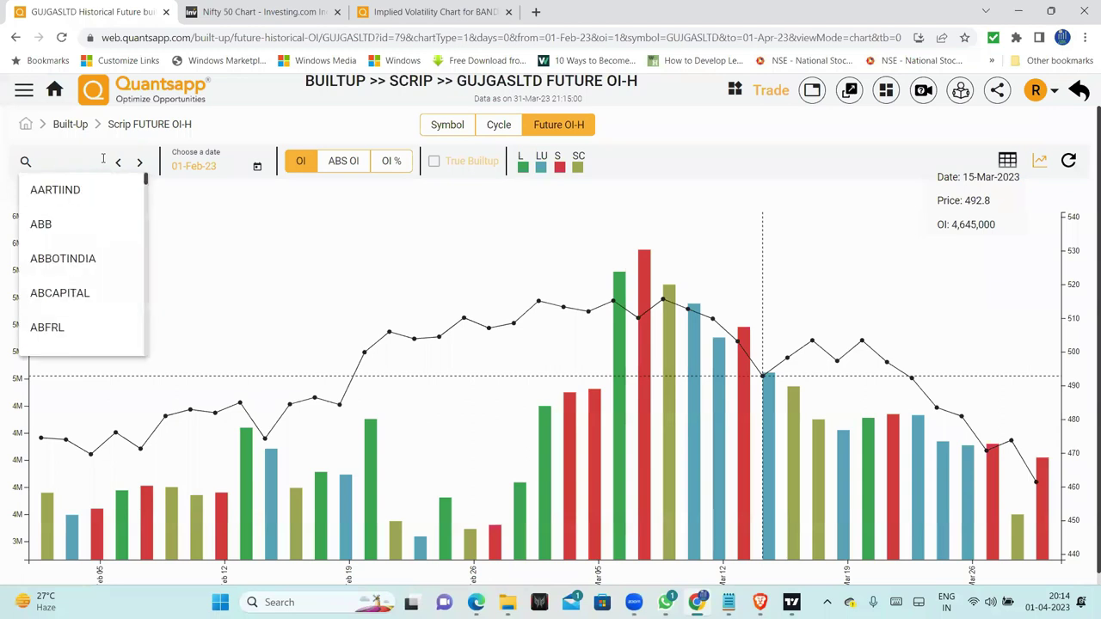
pyautogui.write('JSW')
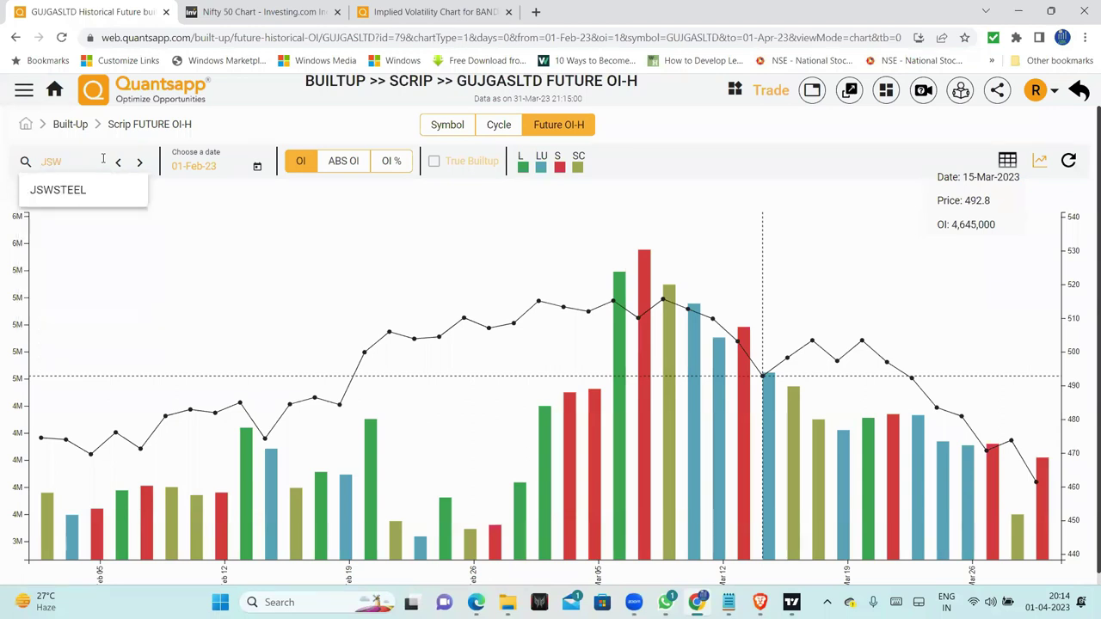
pyautogui.click(54, 191)
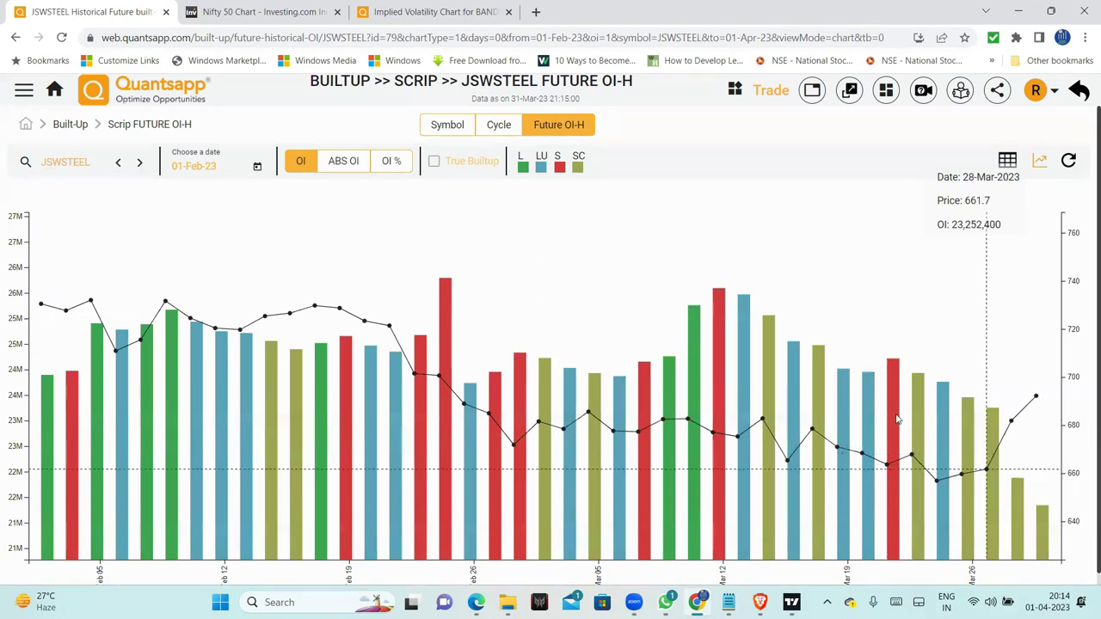
# Step: Compare JSWSTEEL's absolute OI changes with its total OI bars, finishing on the OI view
pyautogui.click(343, 161)
pyautogui.click(300, 163)
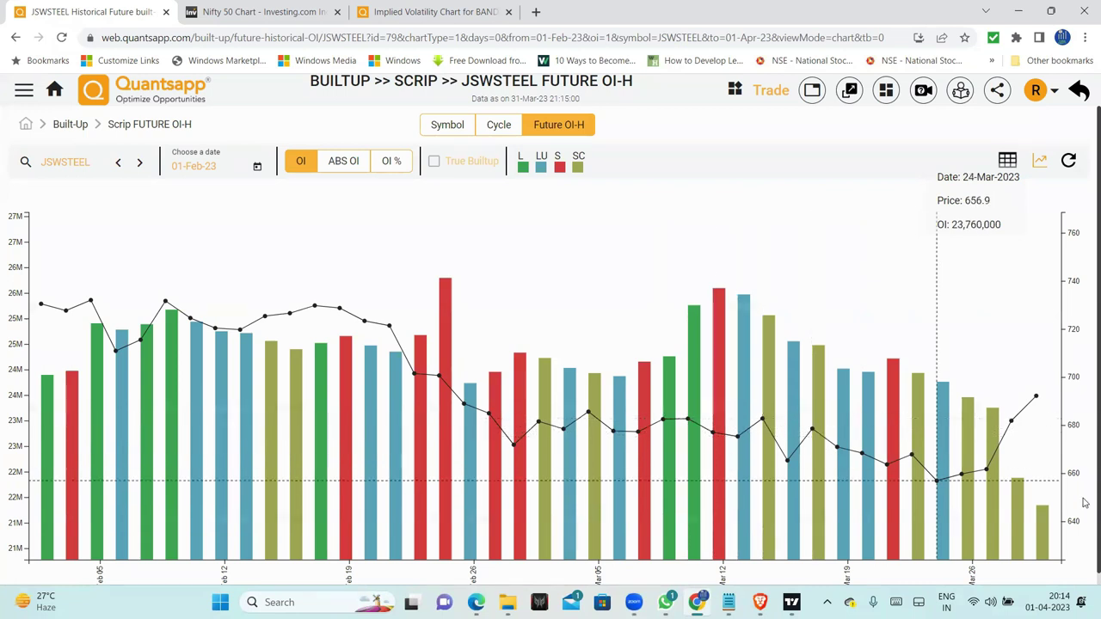
pyautogui.click(349, 164)
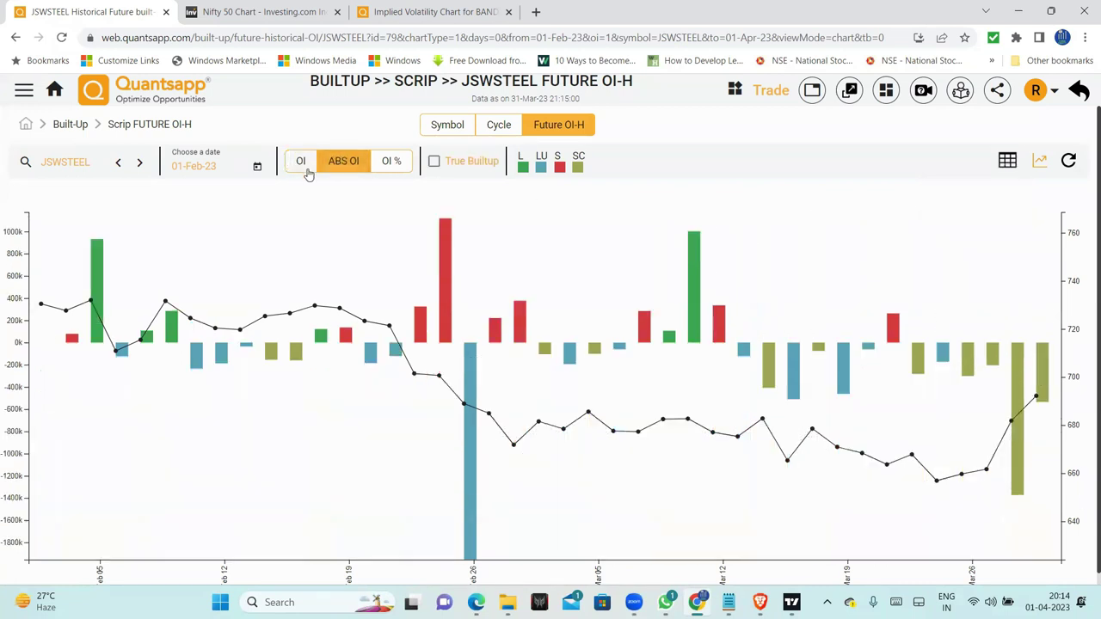
pyautogui.click(304, 166)
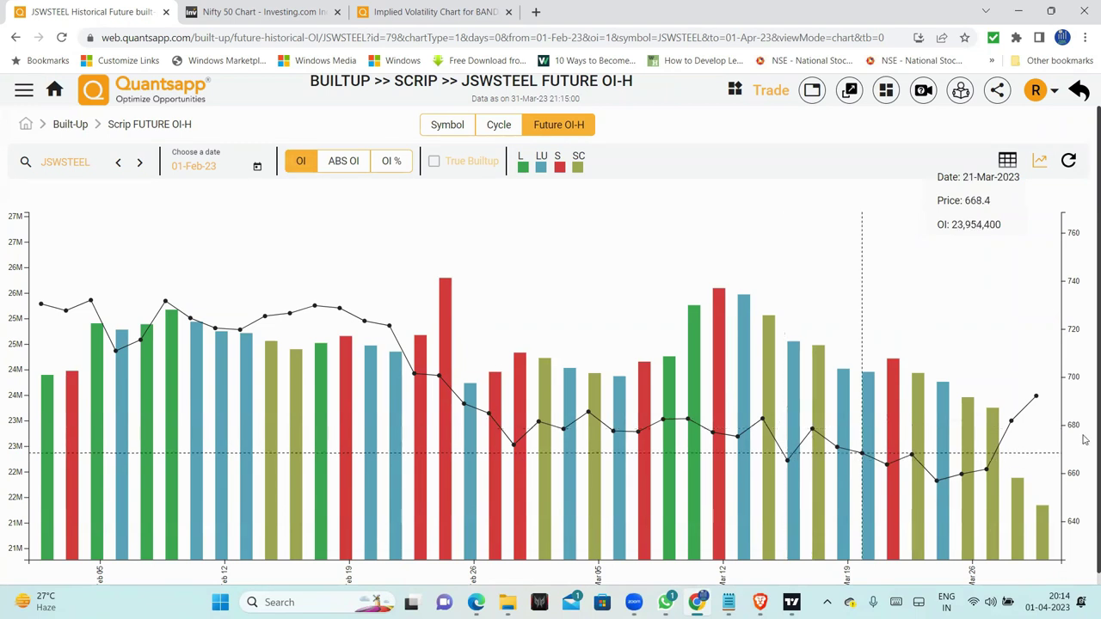
# Step: Advance to the JUBLFOOD symbol and compare its absolute OI changes with its total OI bars
pyautogui.click(141, 163)
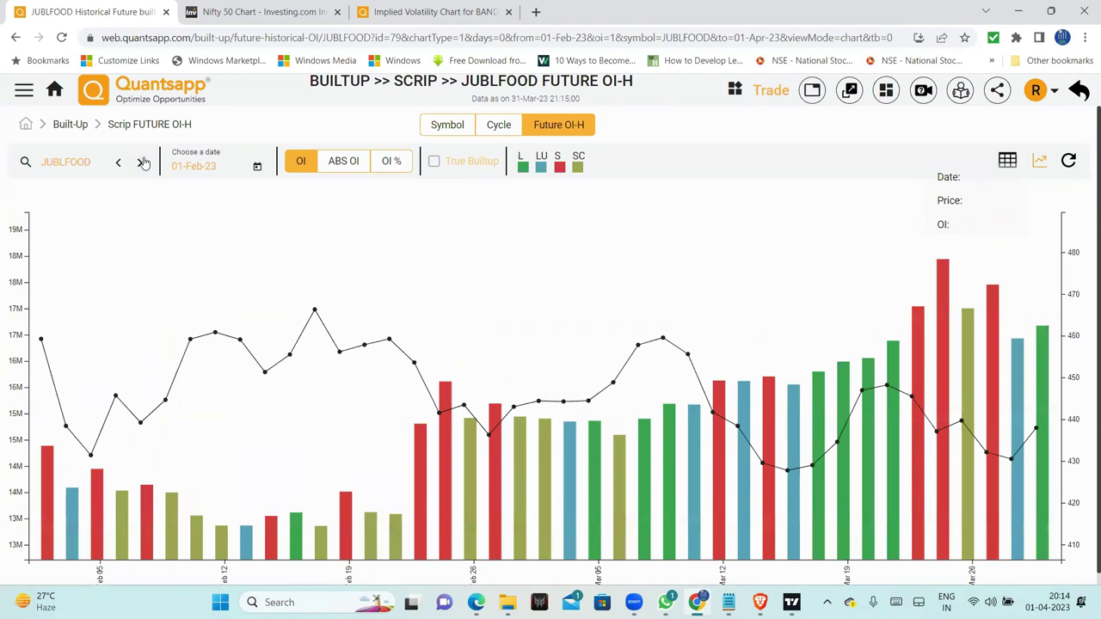
pyautogui.click(337, 165)
pyautogui.click(303, 162)
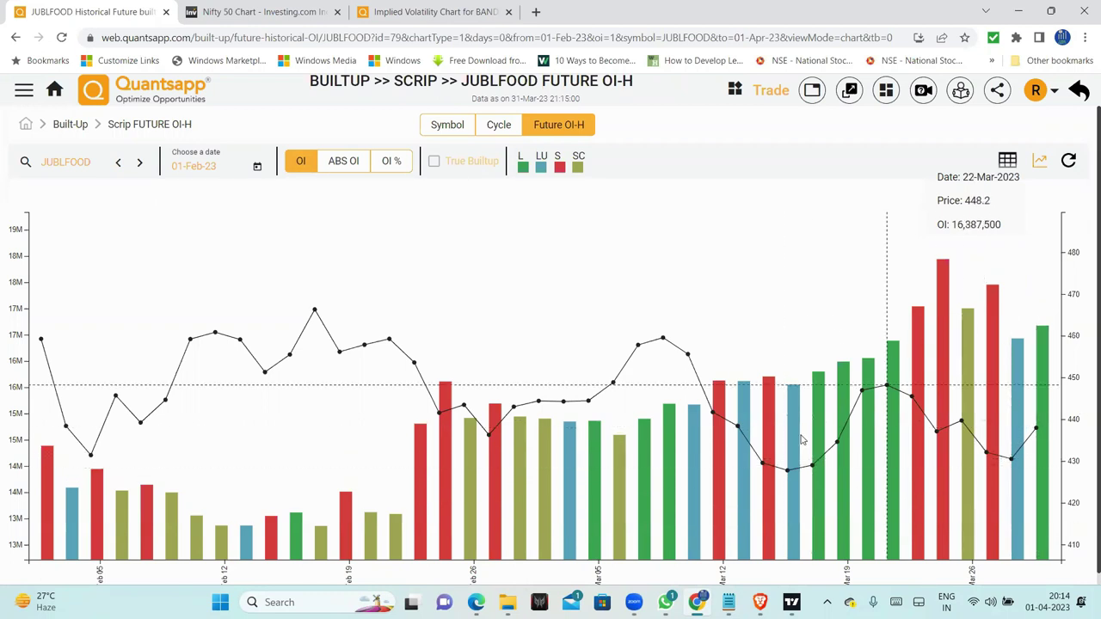
pyautogui.click(341, 162)
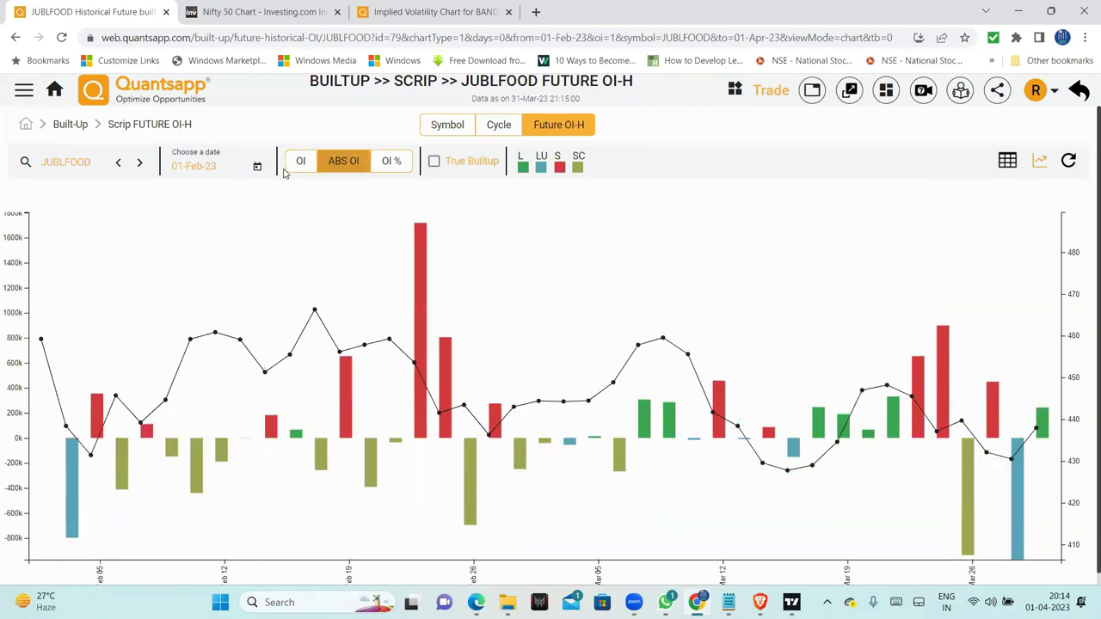
pyautogui.click(297, 163)
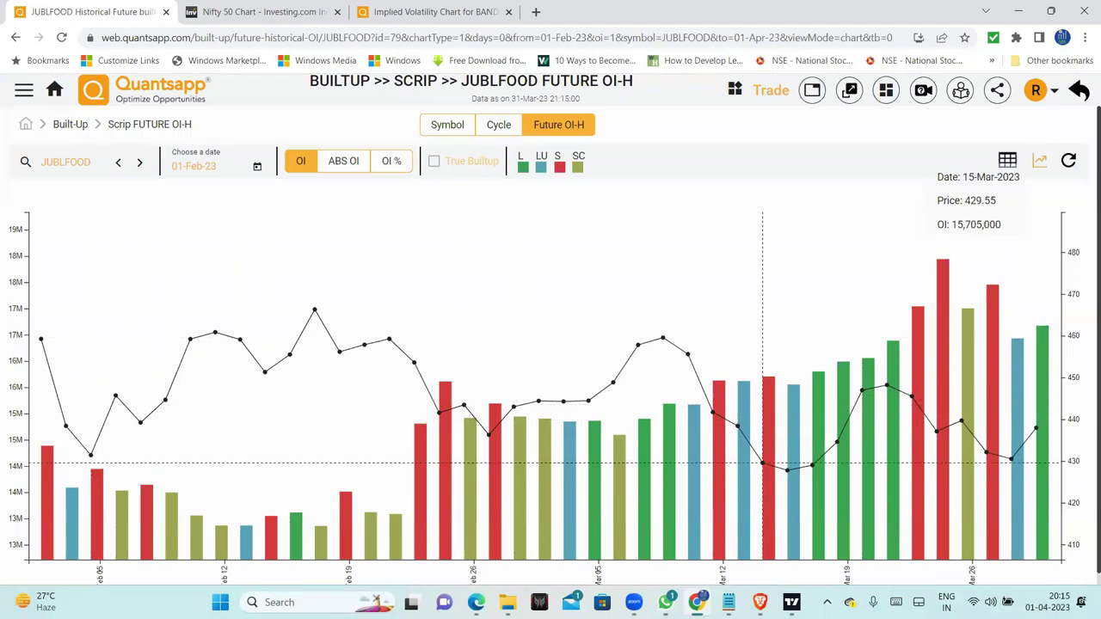
# Step: Load the NSE daily chart of Jubilant Foodworks Ltd on Investing.com and examine its price action from January to March 2023
pyautogui.click(291, 12)
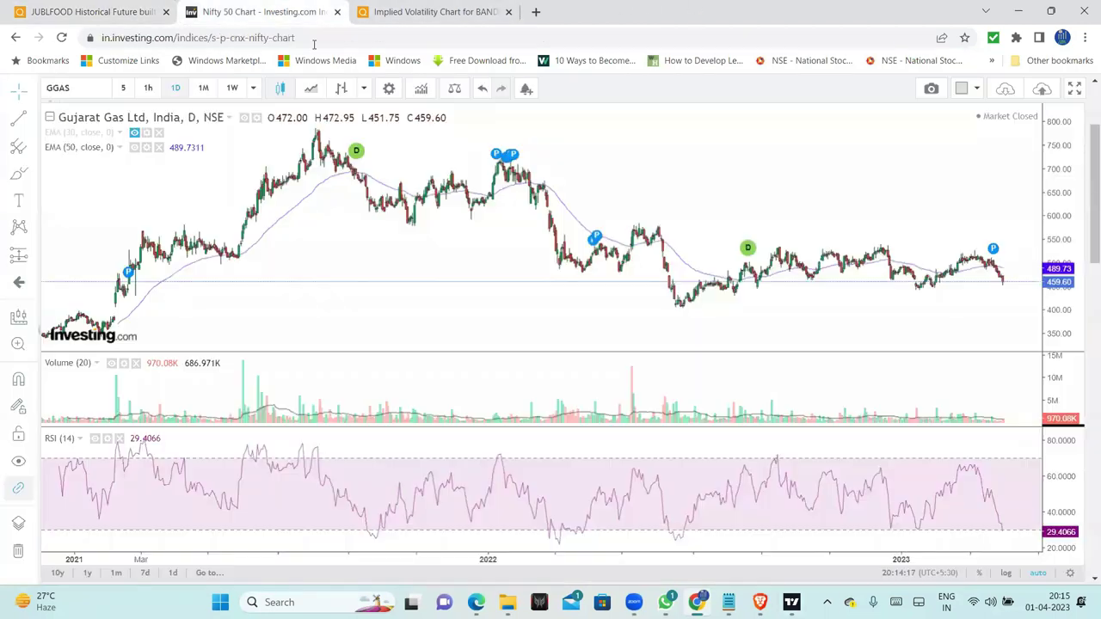
pyautogui.click(86, 87)
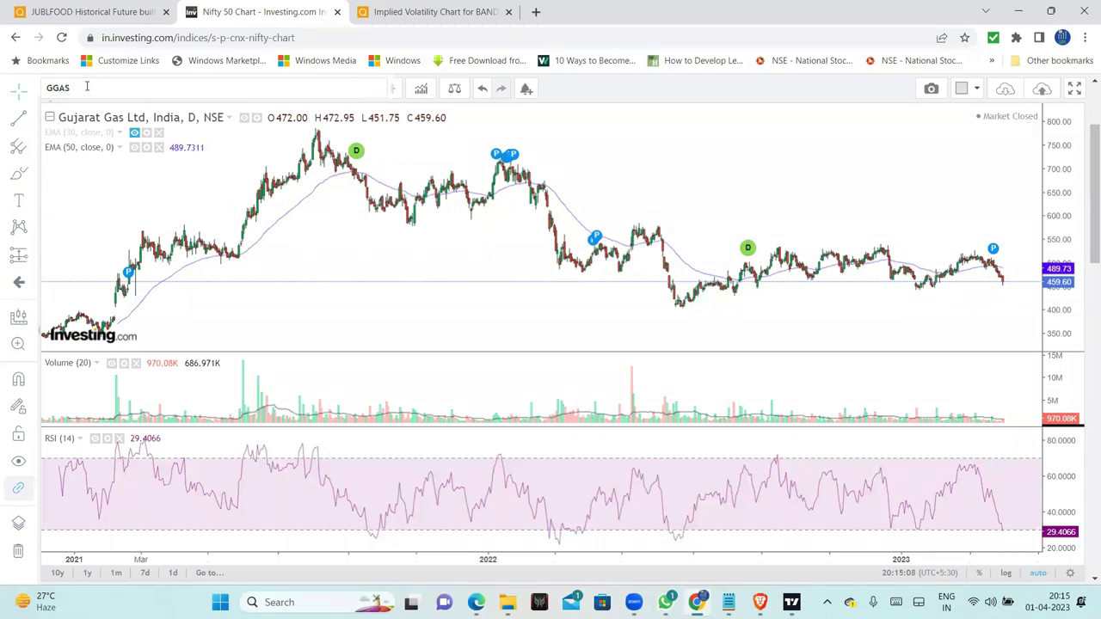
pyautogui.write('JUBL')
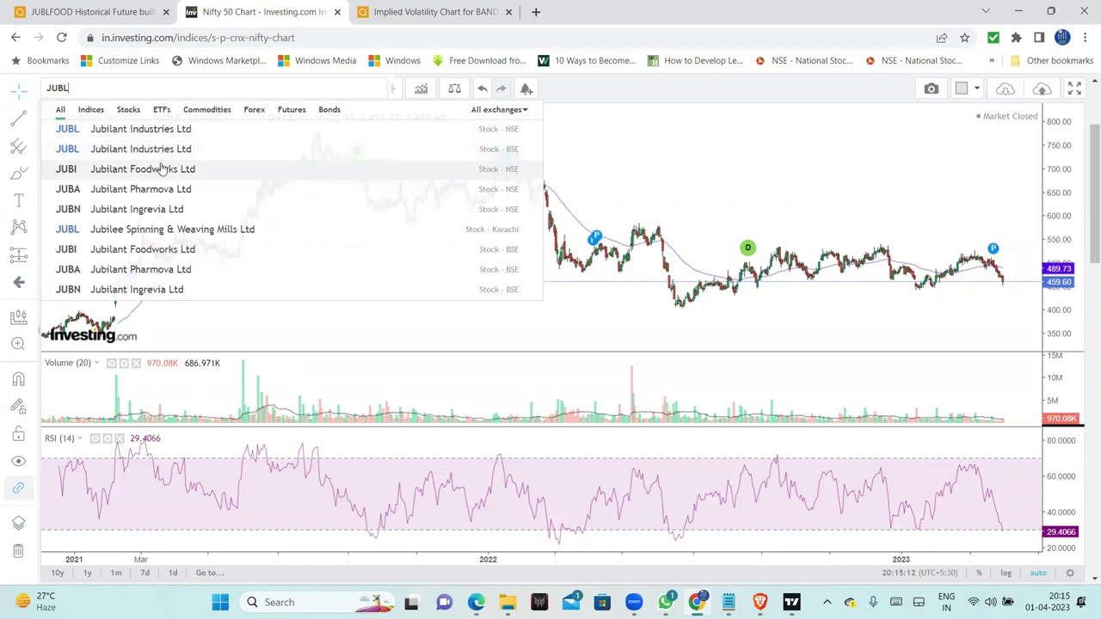
pyautogui.click(164, 170)
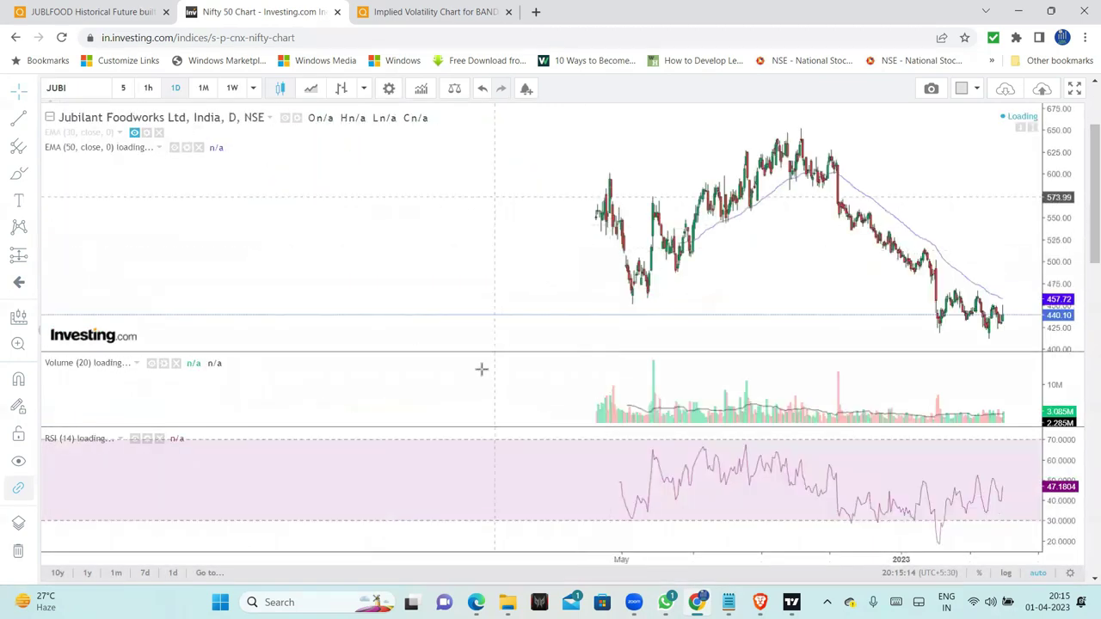
pyautogui.scroll(3, 653, 285)
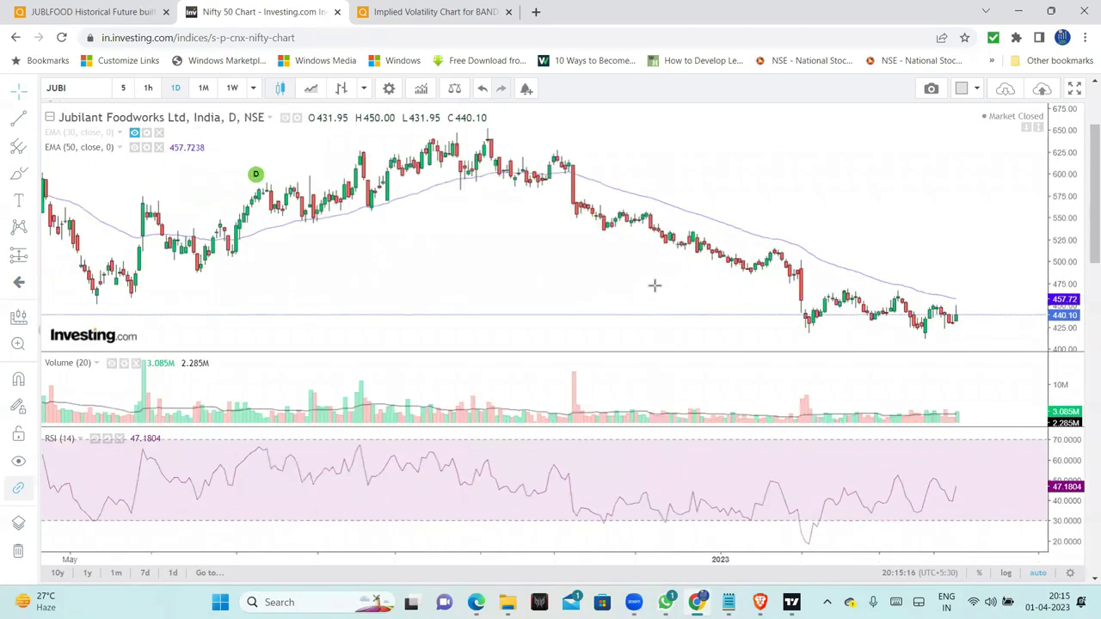
pyautogui.scroll(2, 703, 311)
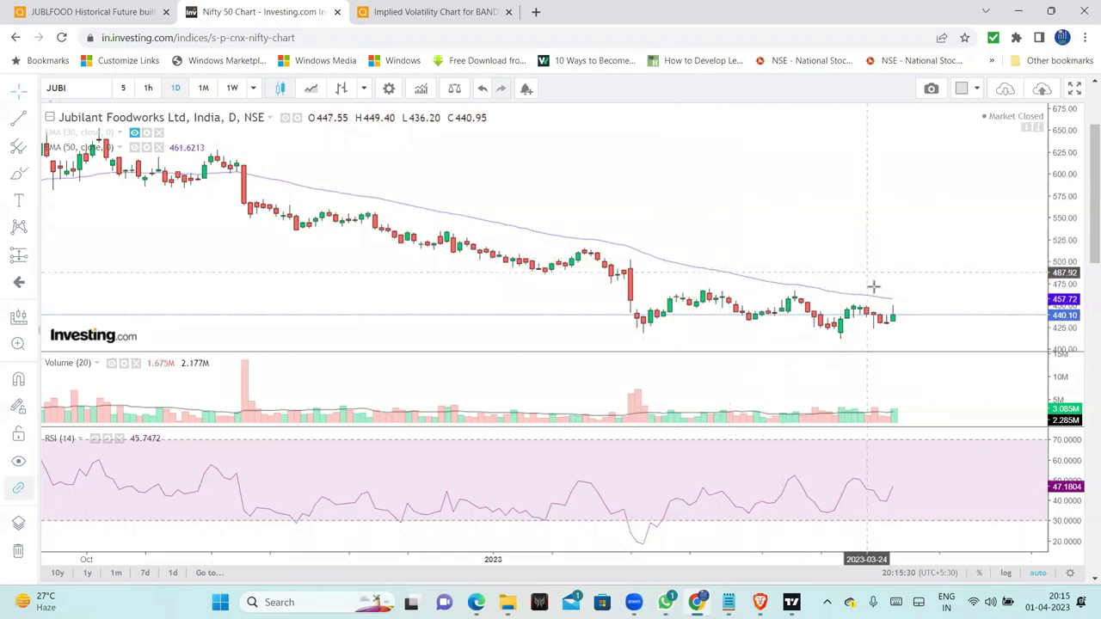
pyautogui.scroll(2, 899, 284)
pyautogui.scroll(2, 904, 283)
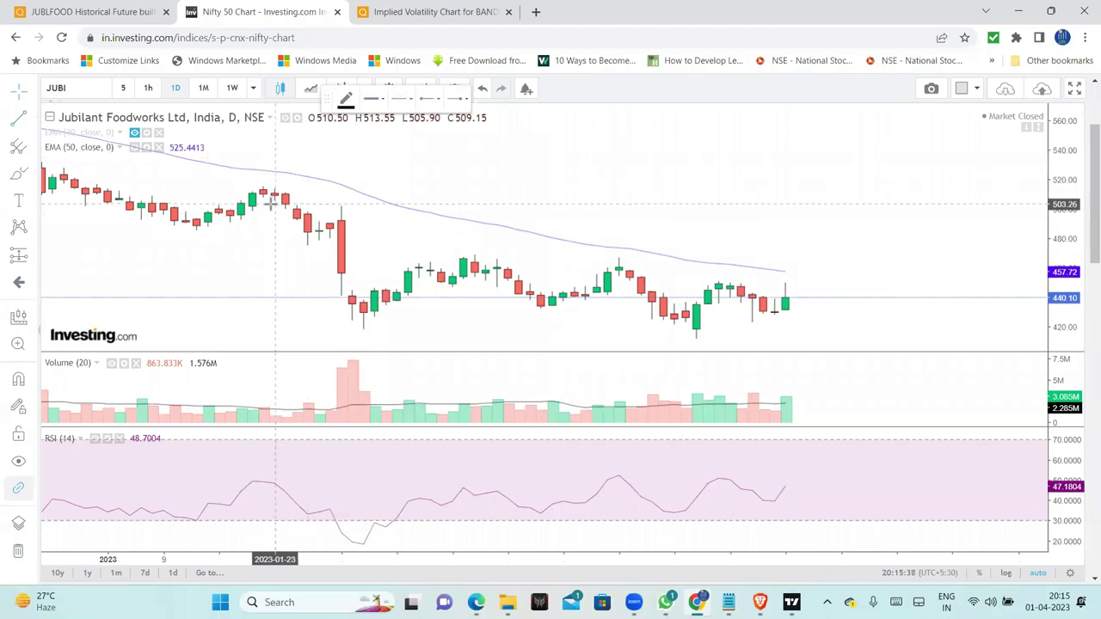
# Step: Draw a near-horizontal trend line at about 503 from 23 January to 6 April 2023, and delete it
pyautogui.click(275, 204)
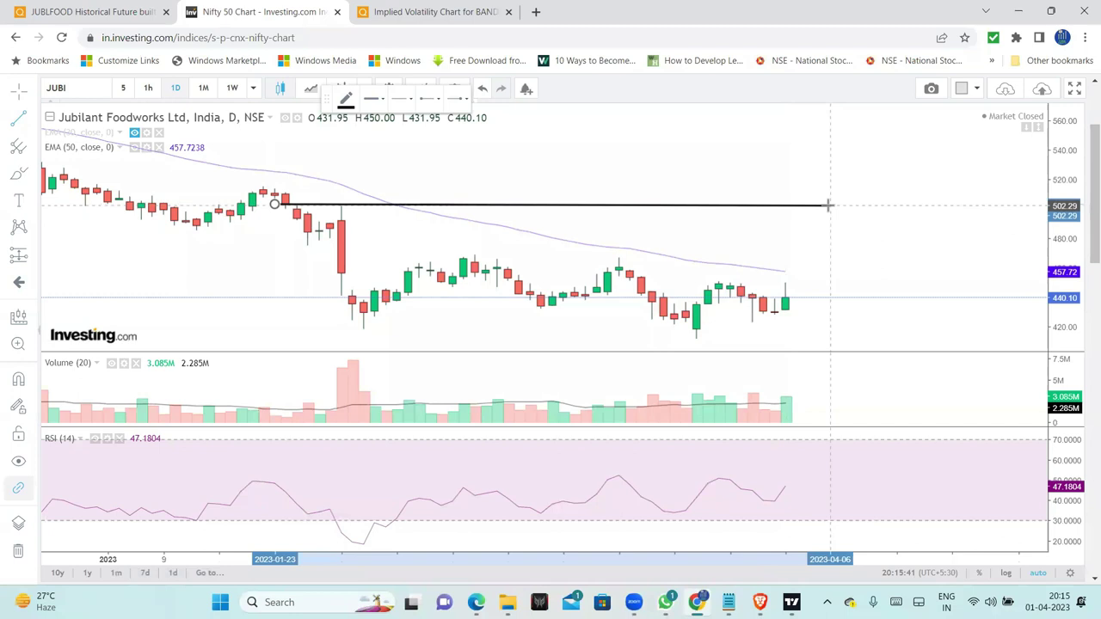
pyautogui.click(830, 206)
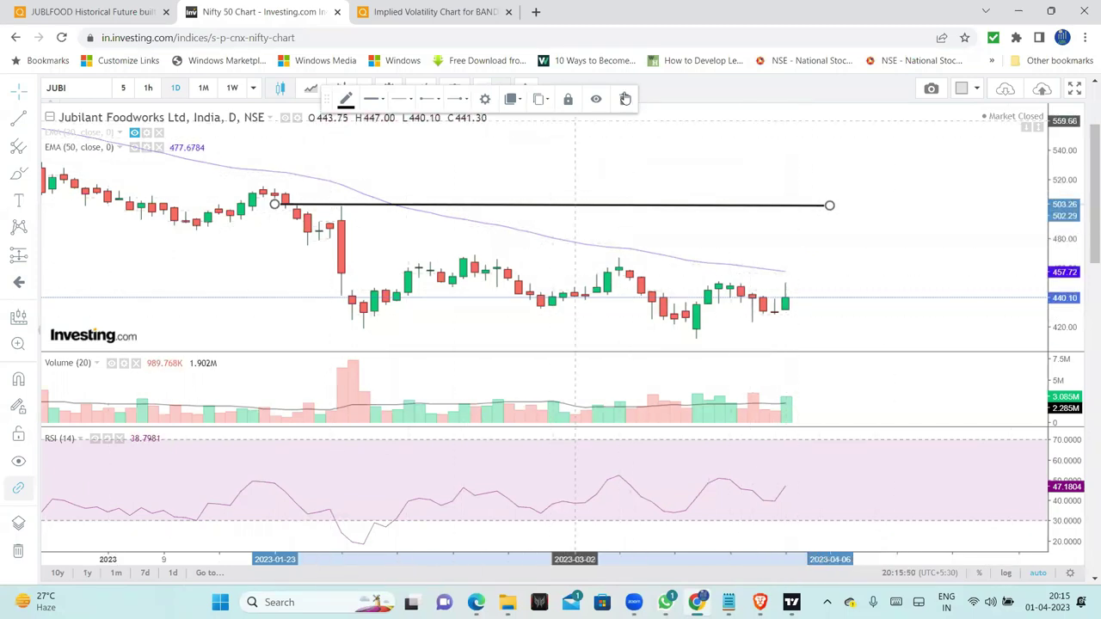
pyautogui.press('Delete')
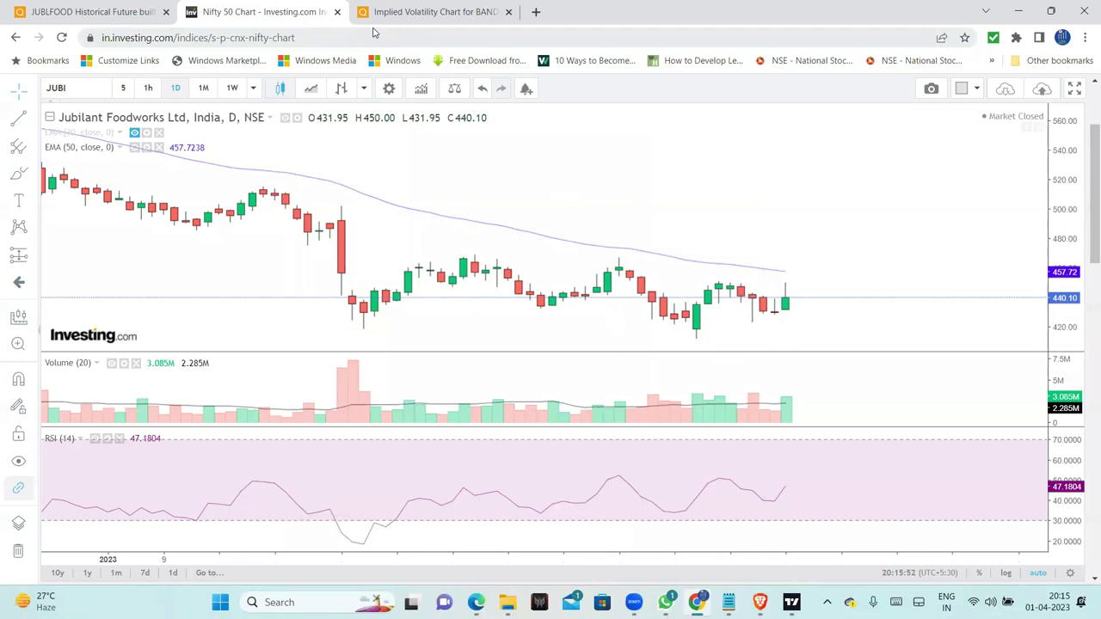
# Step: Return to the Quantsapp futures OI history and advance through KOTAKBANK, L&TFH and LALPATHLAB to LAURUSLABS, reviewing the OI bars
pyautogui.click(154, 9)
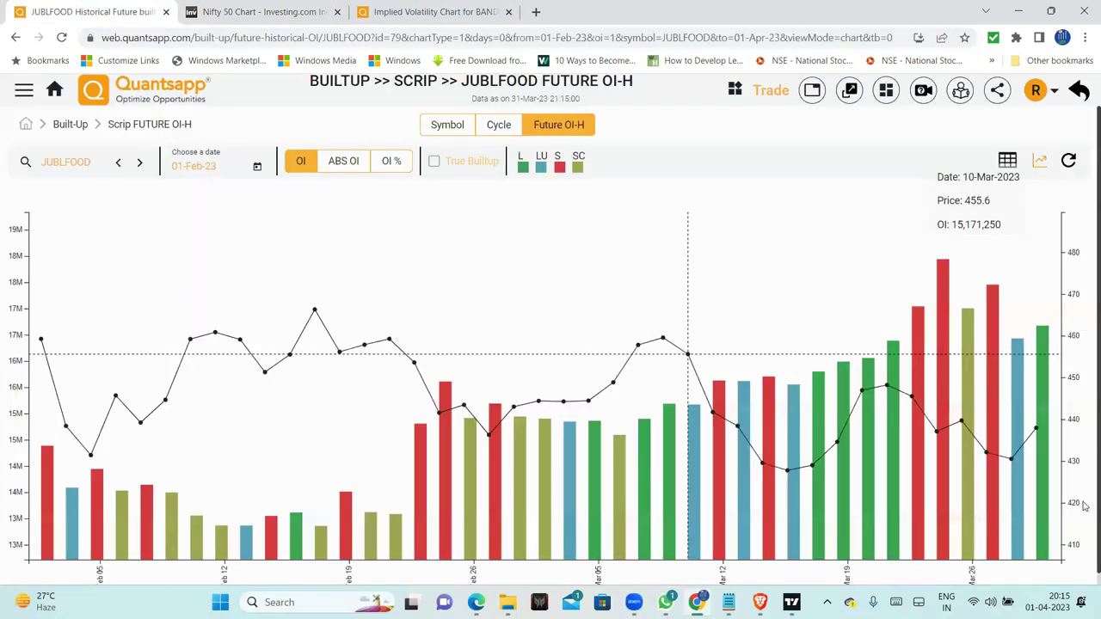
pyautogui.click(140, 162)
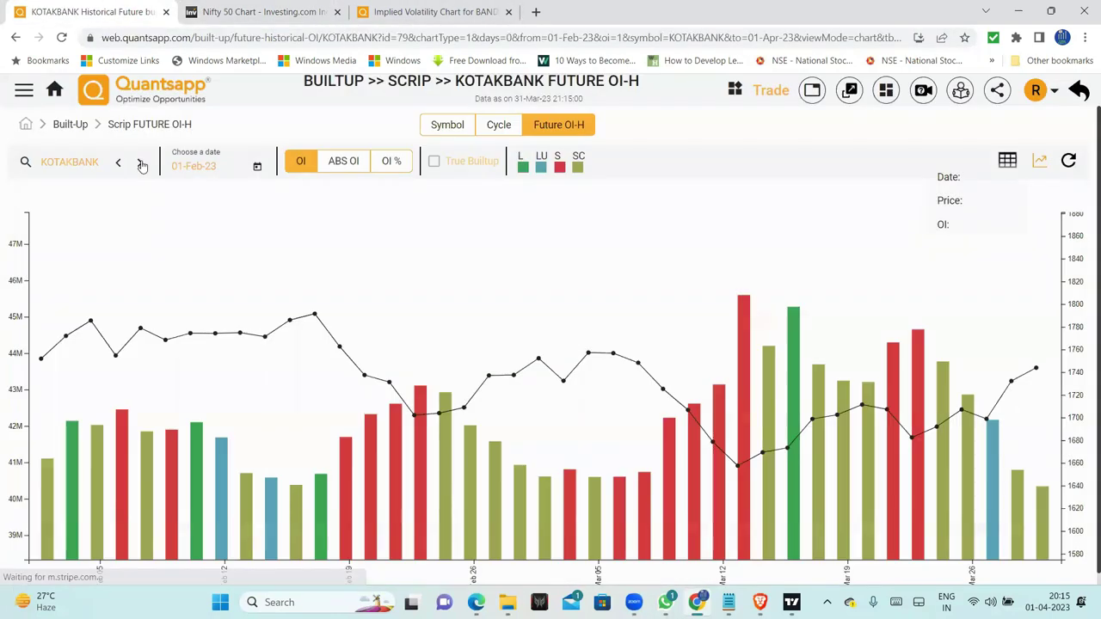
pyautogui.click(142, 165)
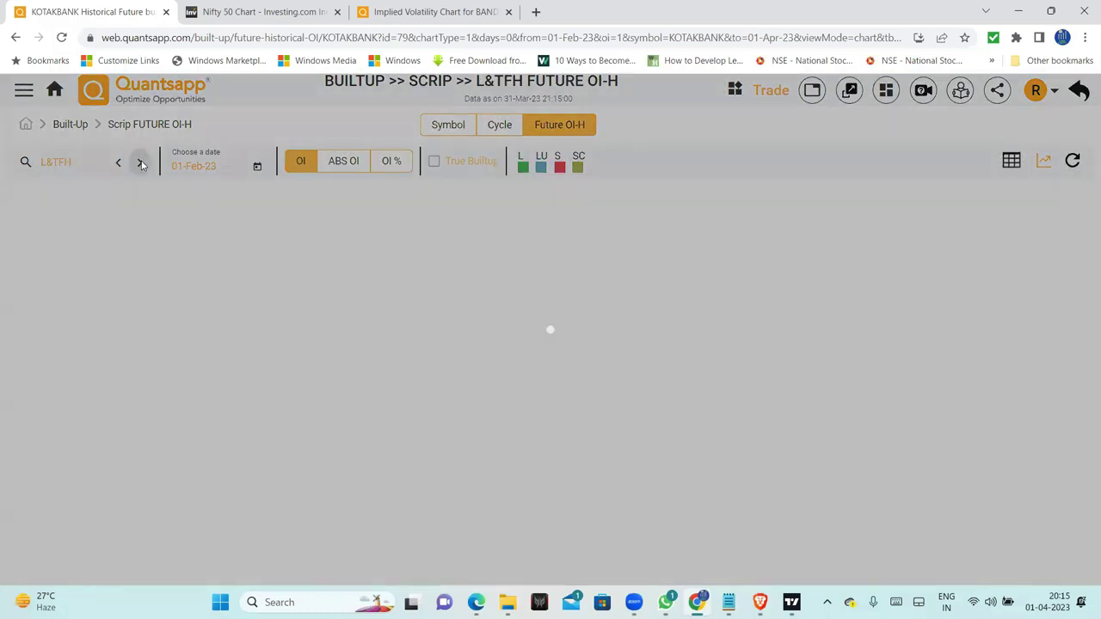
pyautogui.click(141, 164)
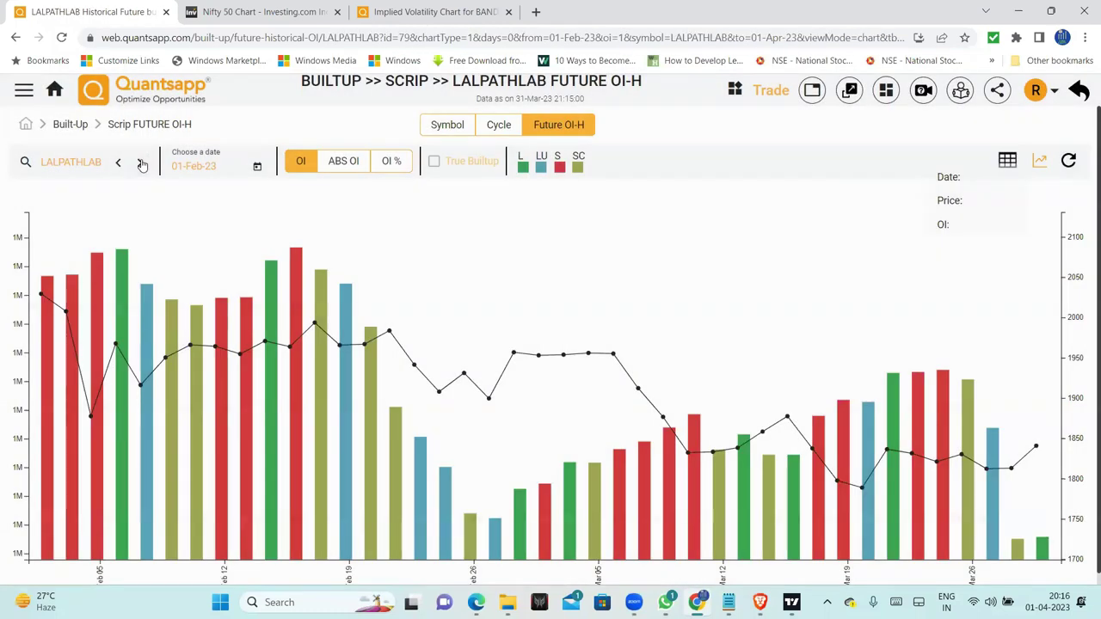
pyautogui.click(142, 164)
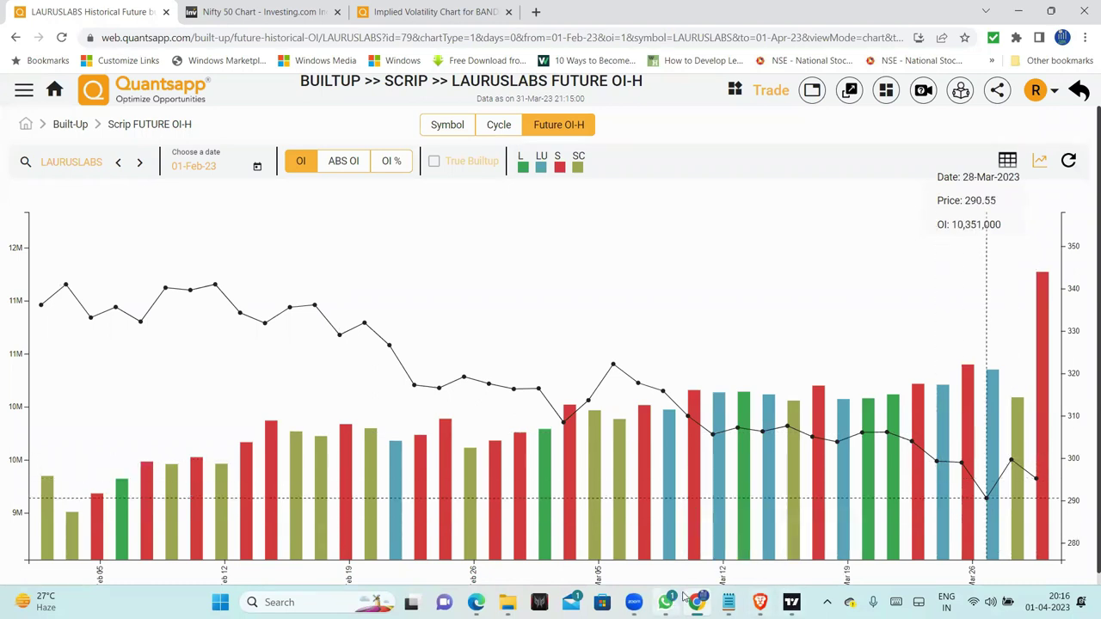
# Step: Load the NSE chart of Laurus Labs Ltd on Investing.com and examine its daily price action
pyautogui.click(243, 6)
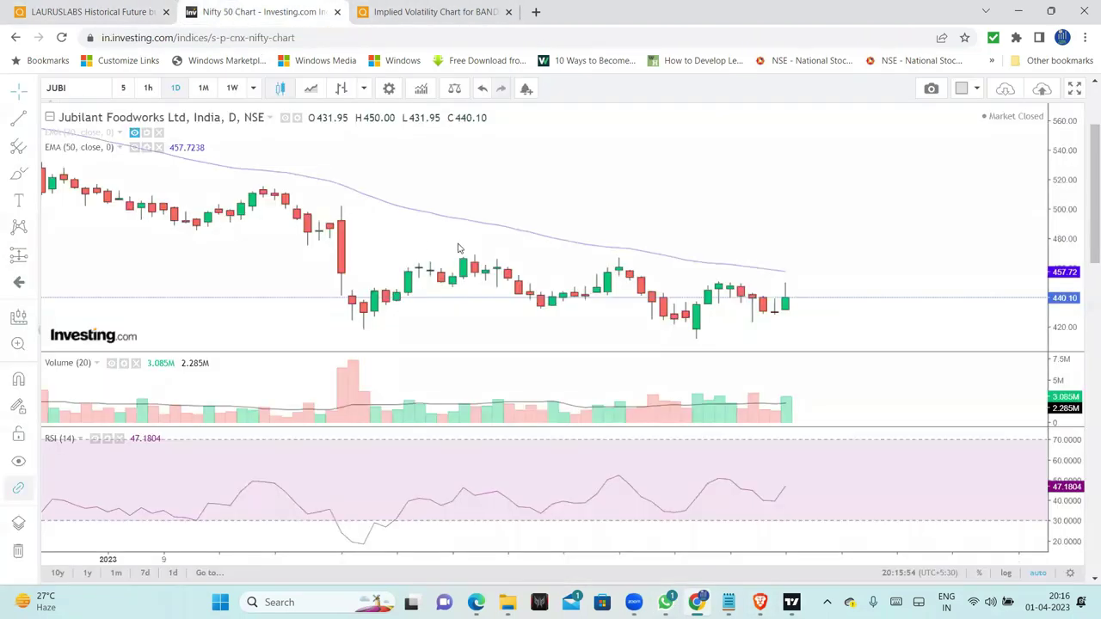
pyautogui.click(81, 94)
pyautogui.write('LAURU')
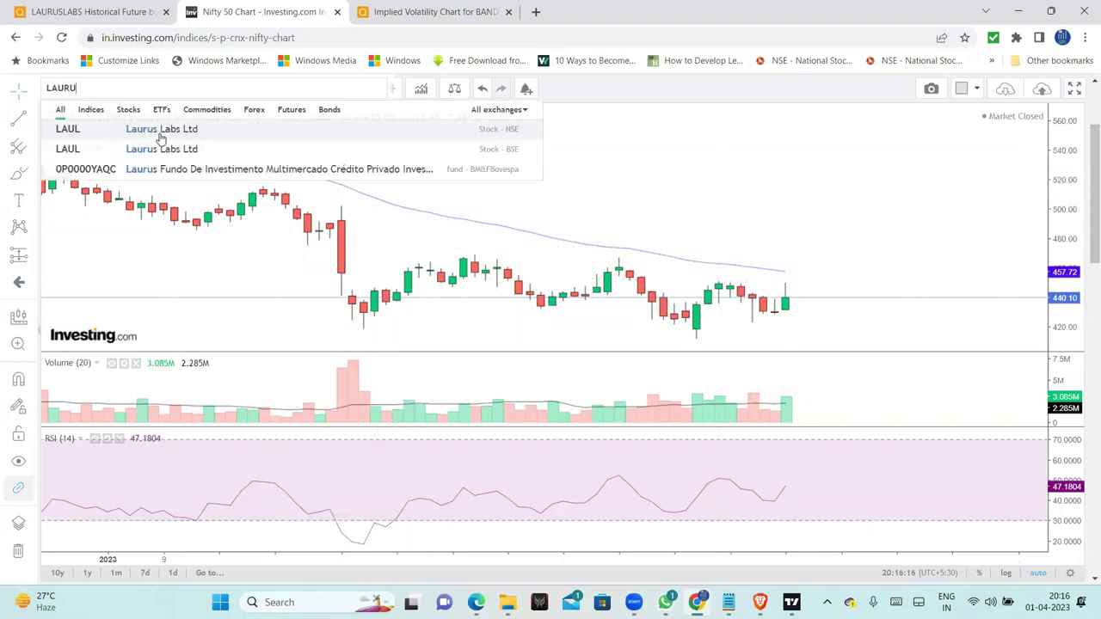
pyautogui.click(161, 129)
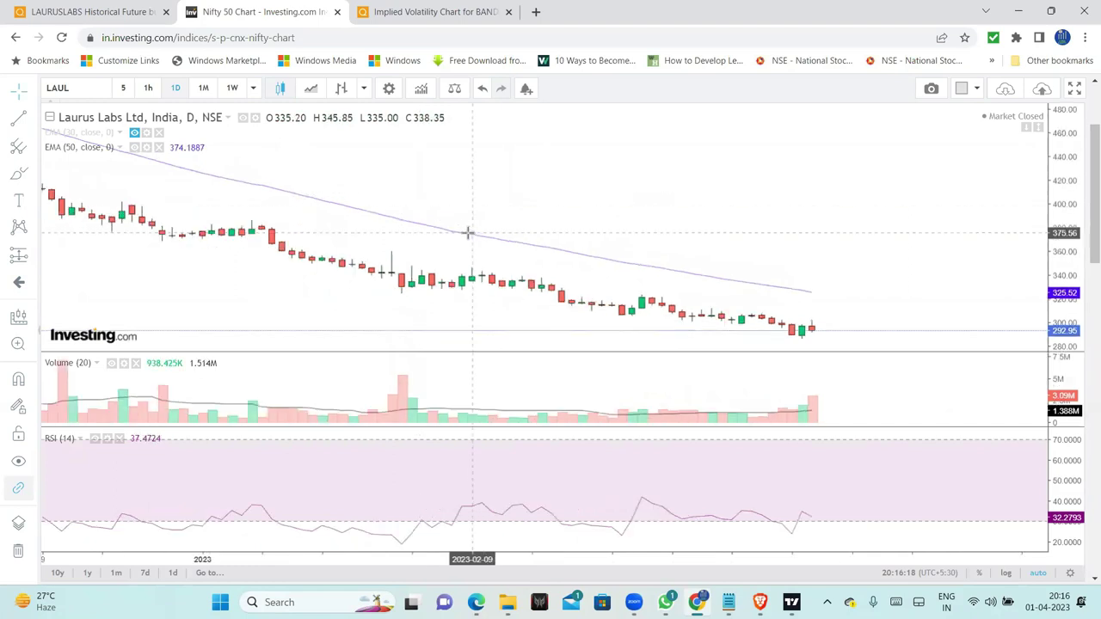
pyautogui.scroll(-3, 468, 232)
pyautogui.scroll(3, 480, 229)
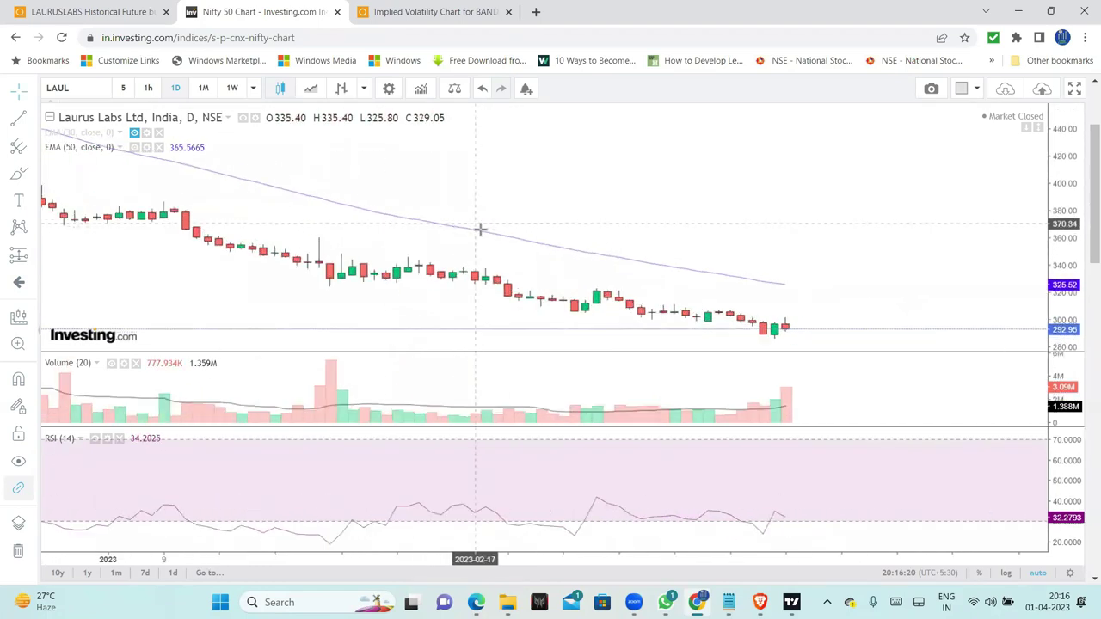
# Step: Set the Laurus Labs chart to the hourly interval and examine the swings from February through March 2023
pyautogui.click(148, 88)
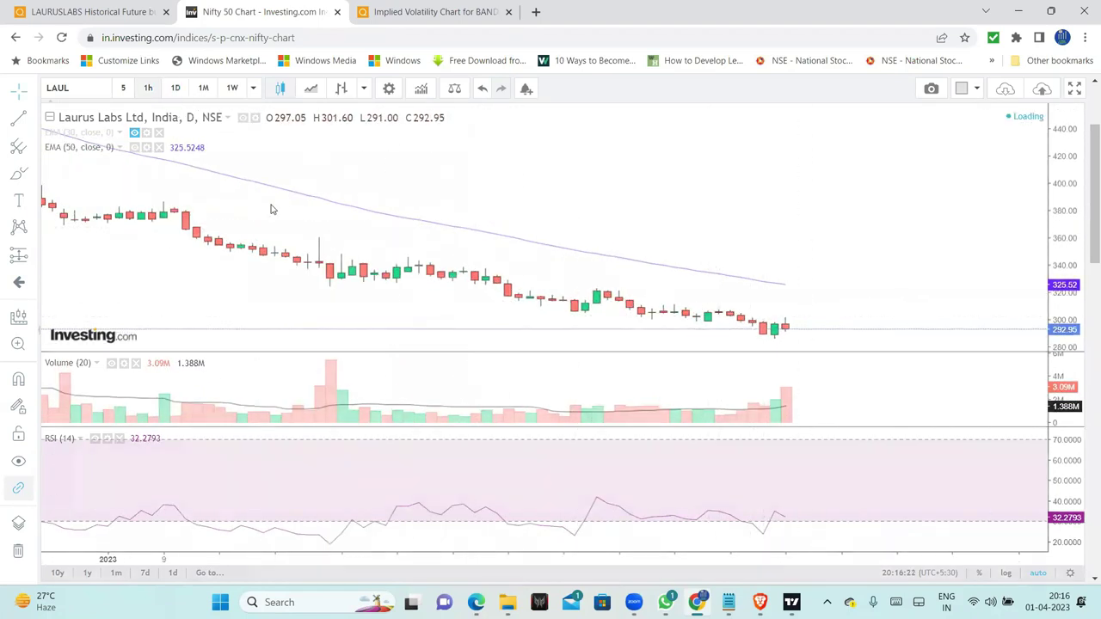
pyautogui.scroll(-3, 651, 314)
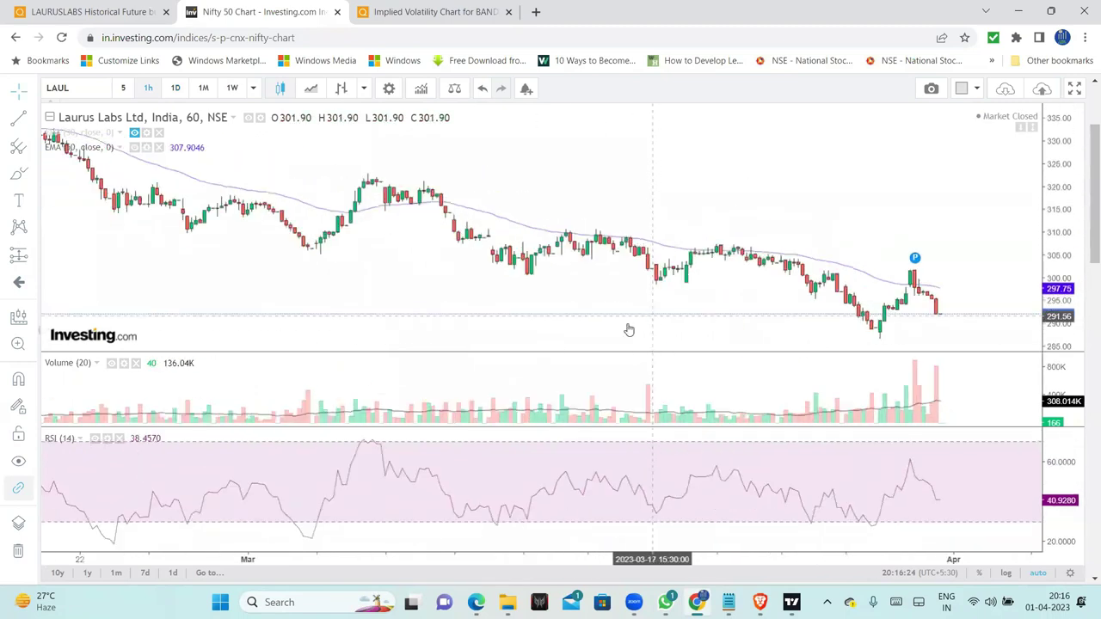
pyautogui.scroll(-3, 444, 301)
pyautogui.scroll(-3, 437, 313)
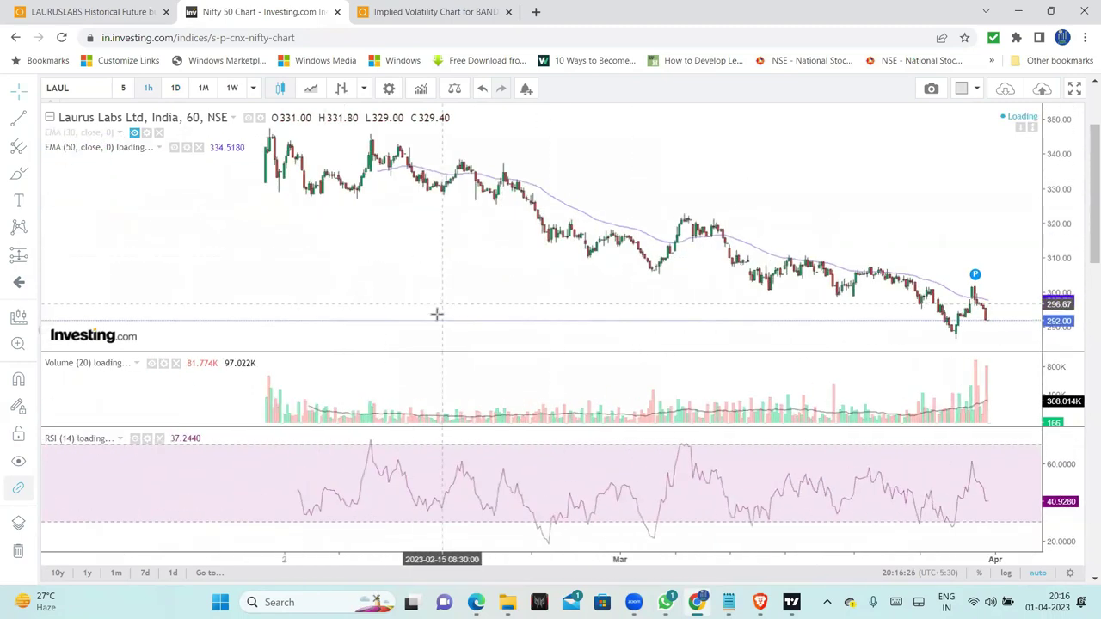
pyautogui.scroll(6, 437, 314)
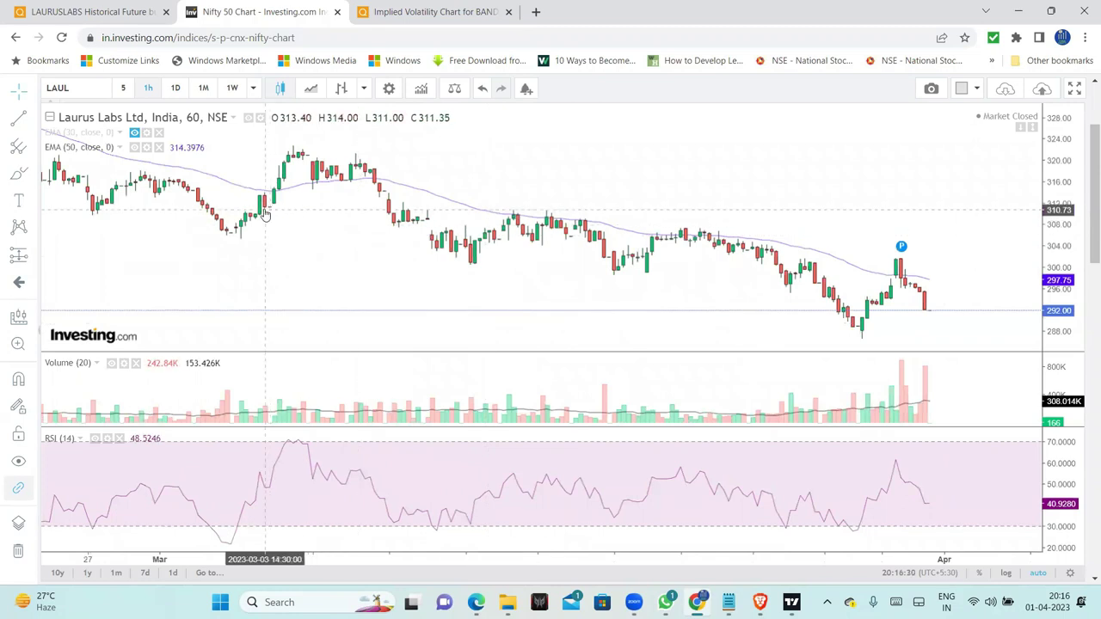
pyautogui.scroll(2, 817, 327)
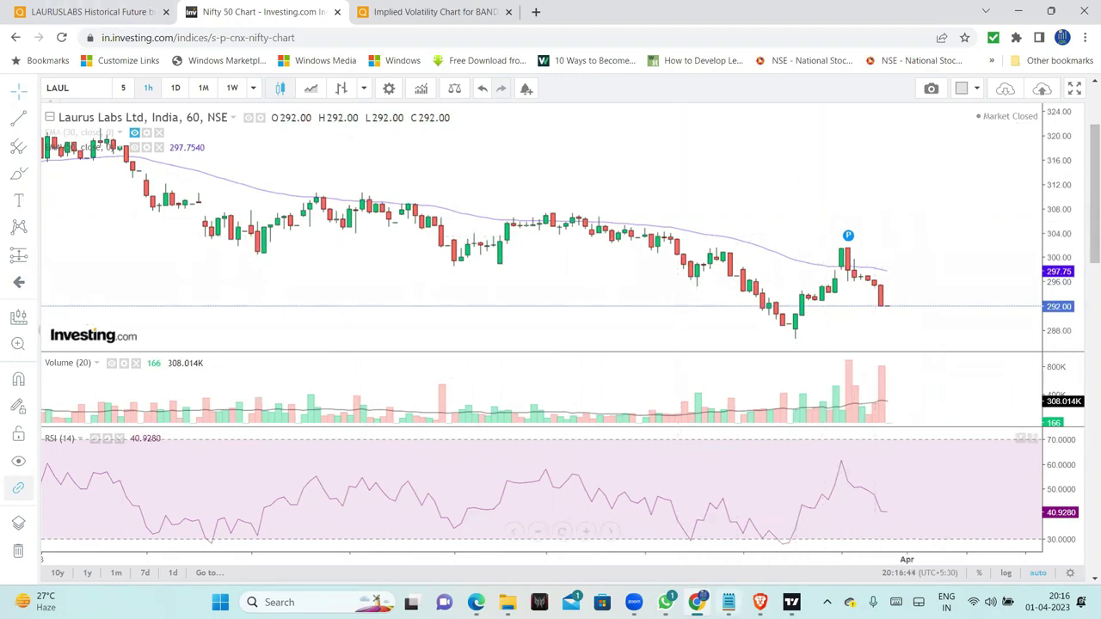
# Step: Add Laurus on a new line below JSW Steel in the Stocks 27 Mar.txt note, and minimize the note
pyautogui.click(728, 602)
pyautogui.click(179, 458)
pyautogui.press('Return')
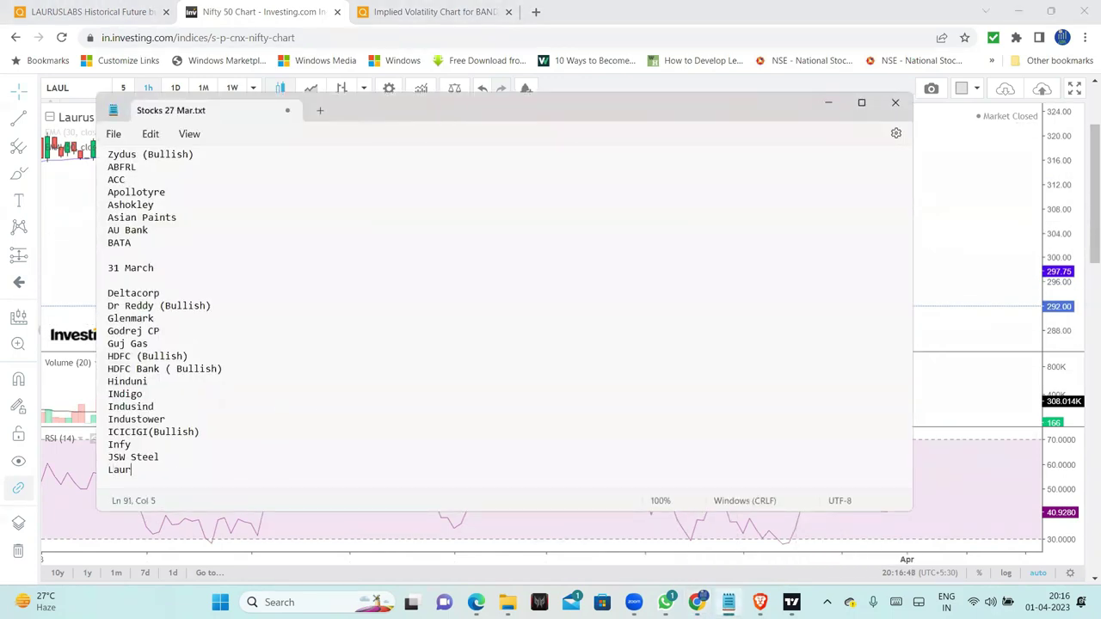
pyautogui.click(838, 112)
# Step: Advance the Quantsapp futures OI history to LICHSGFIN and compare its absolute OI changes with its total OI bars
pyautogui.click(86, 12)
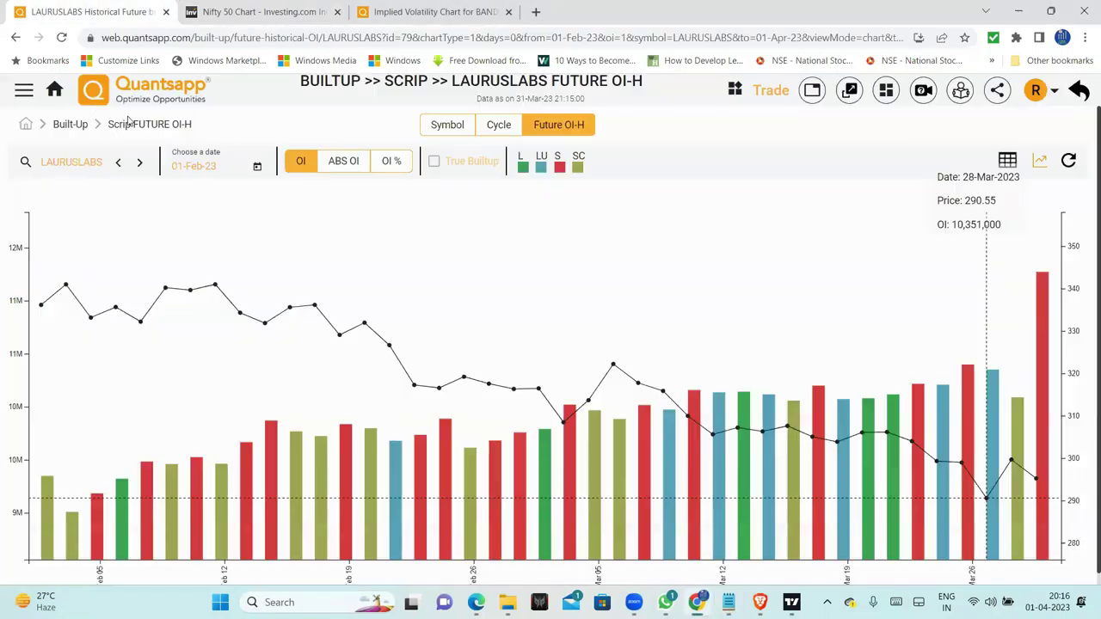
pyautogui.click(137, 164)
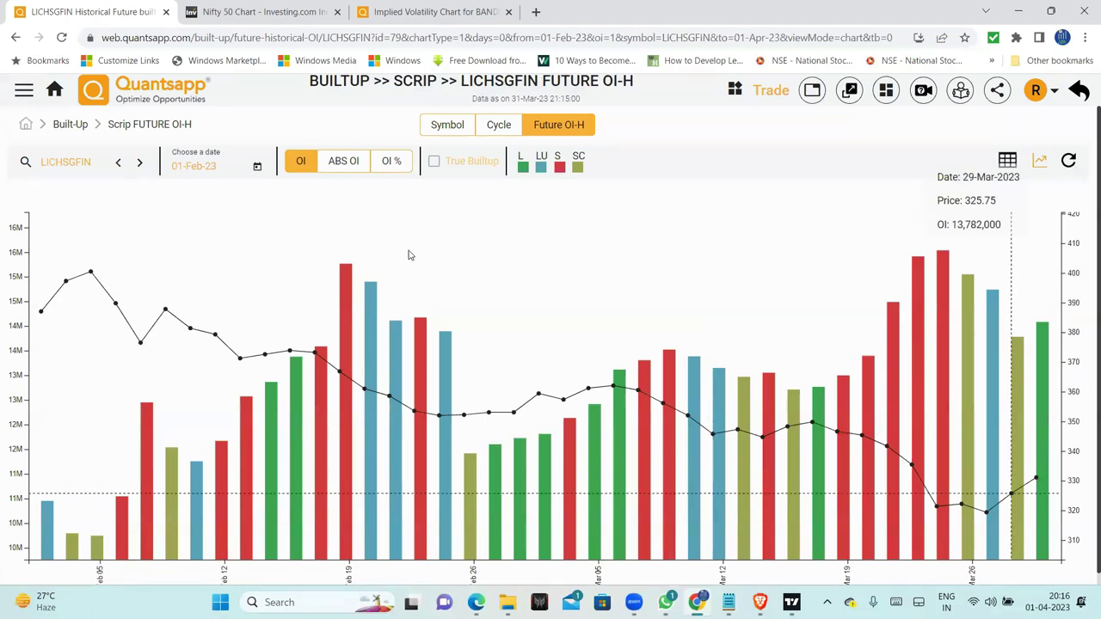
pyautogui.click(337, 162)
pyautogui.click(305, 162)
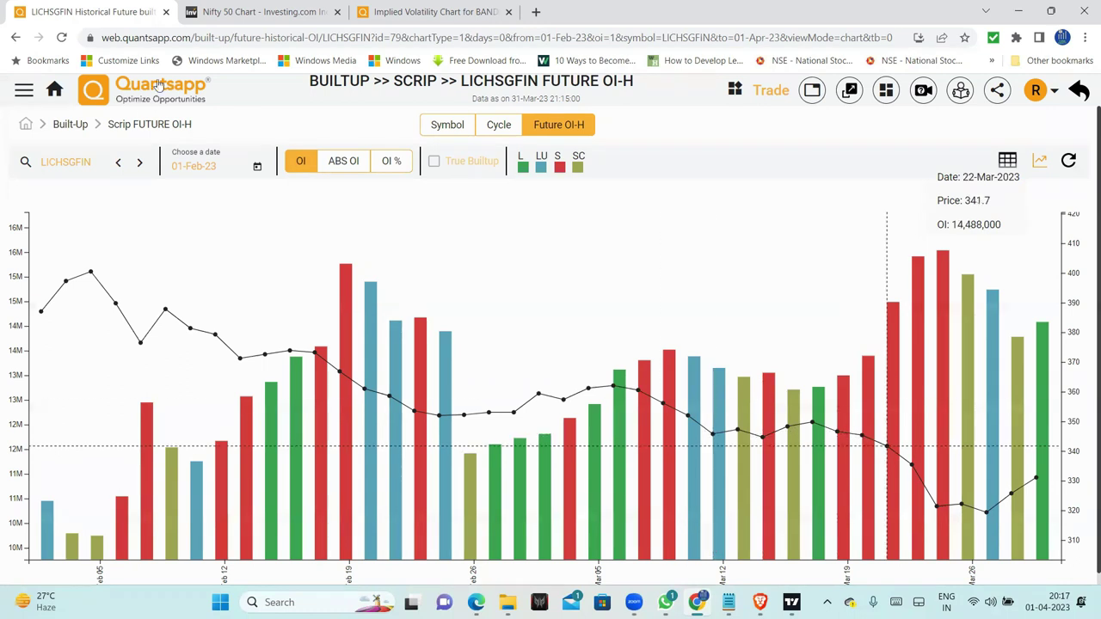
# Step: Advance the OI history past LT to LTTS, and add LTTS below Laurus in the stock note
pyautogui.click(139, 163)
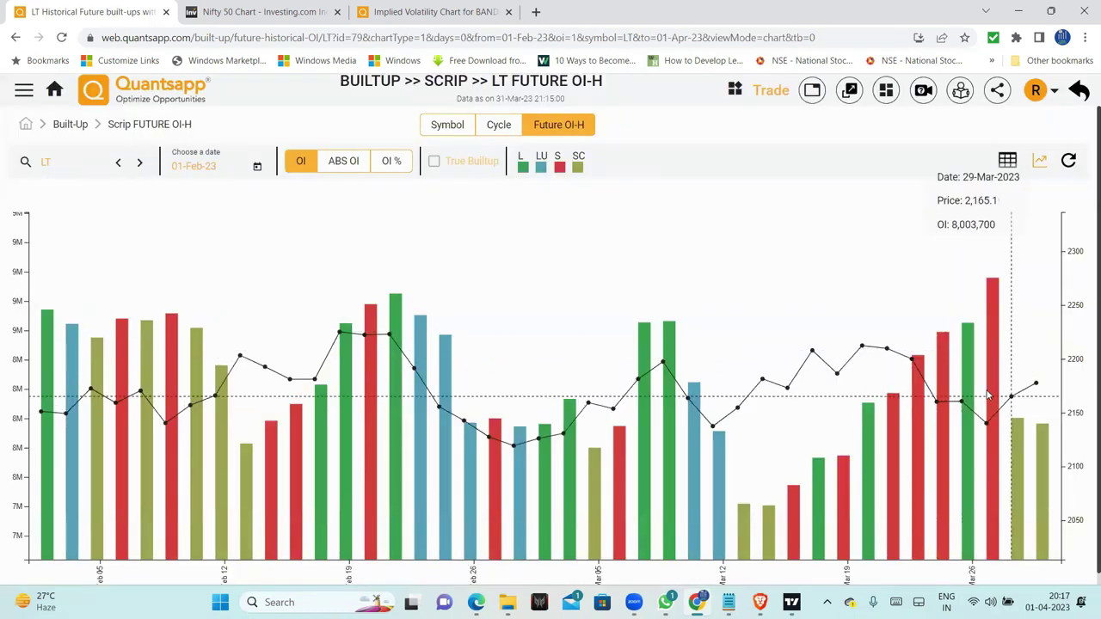
pyautogui.click(137, 163)
pyautogui.click(137, 163)
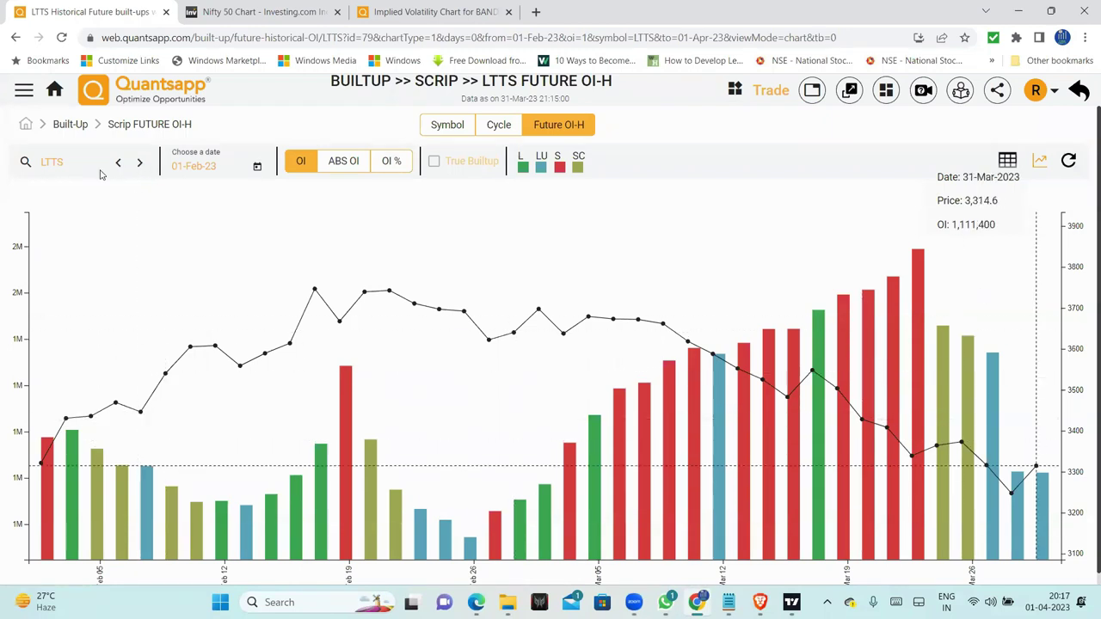
pyautogui.click(728, 602)
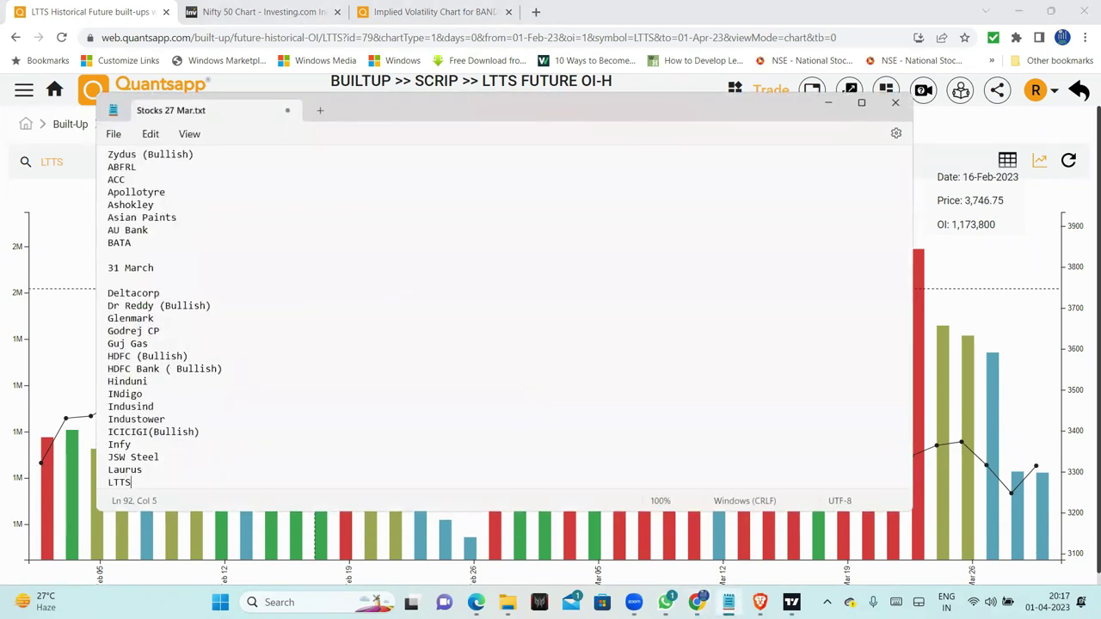
pyautogui.click(697, 602)
# Step: Compare LUPIN's absolute OI changes with its total OI bars and move on to the M&M symbol
pyautogui.click(136, 165)
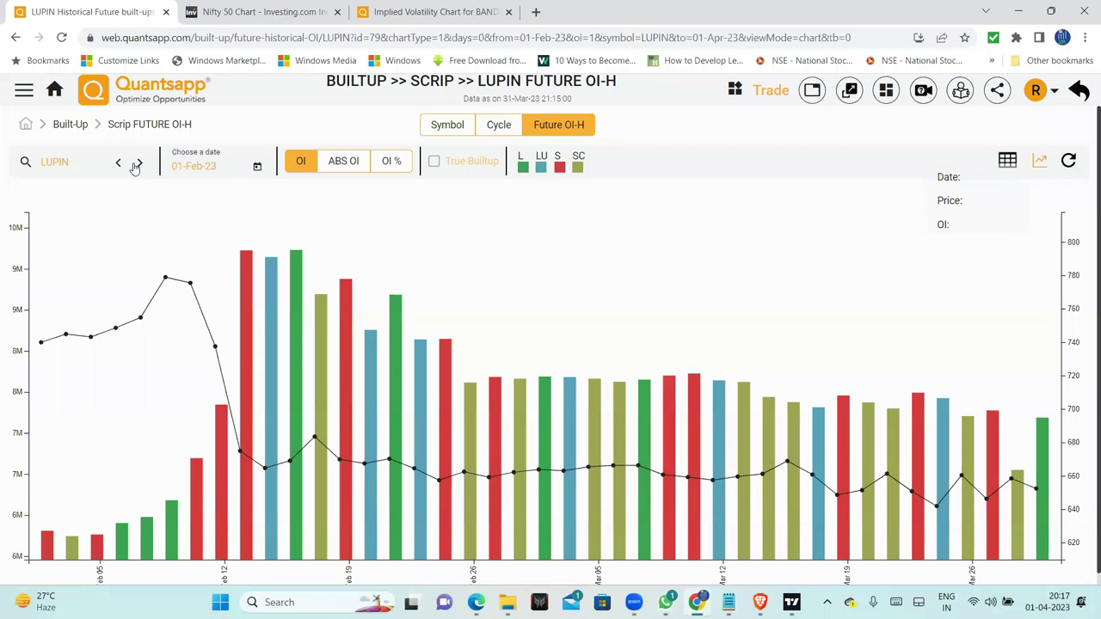
pyautogui.click(342, 163)
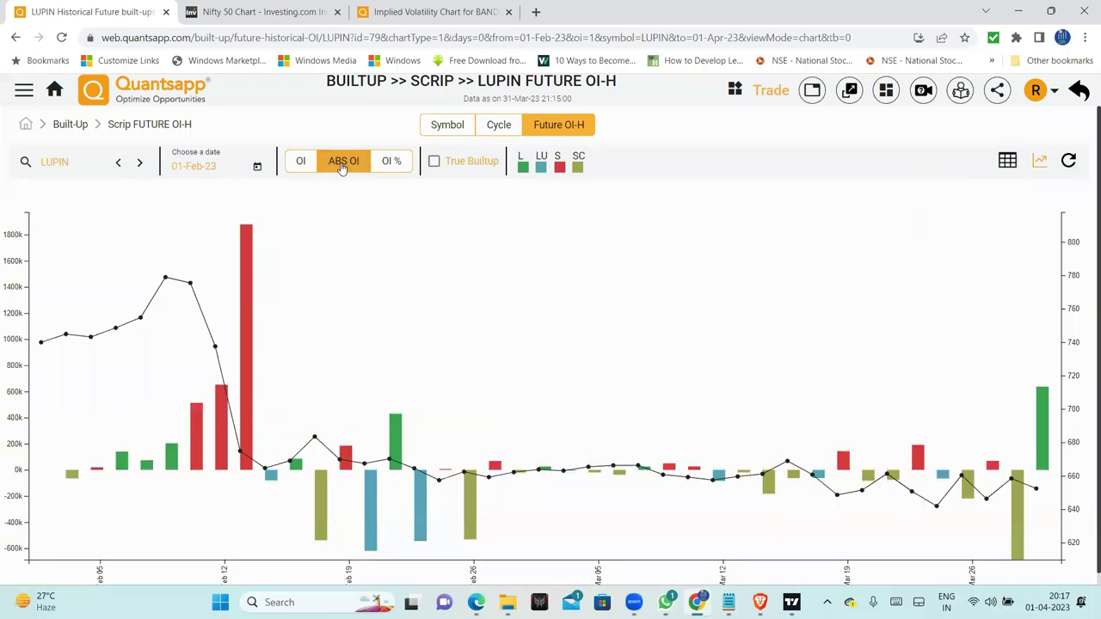
pyautogui.click(300, 162)
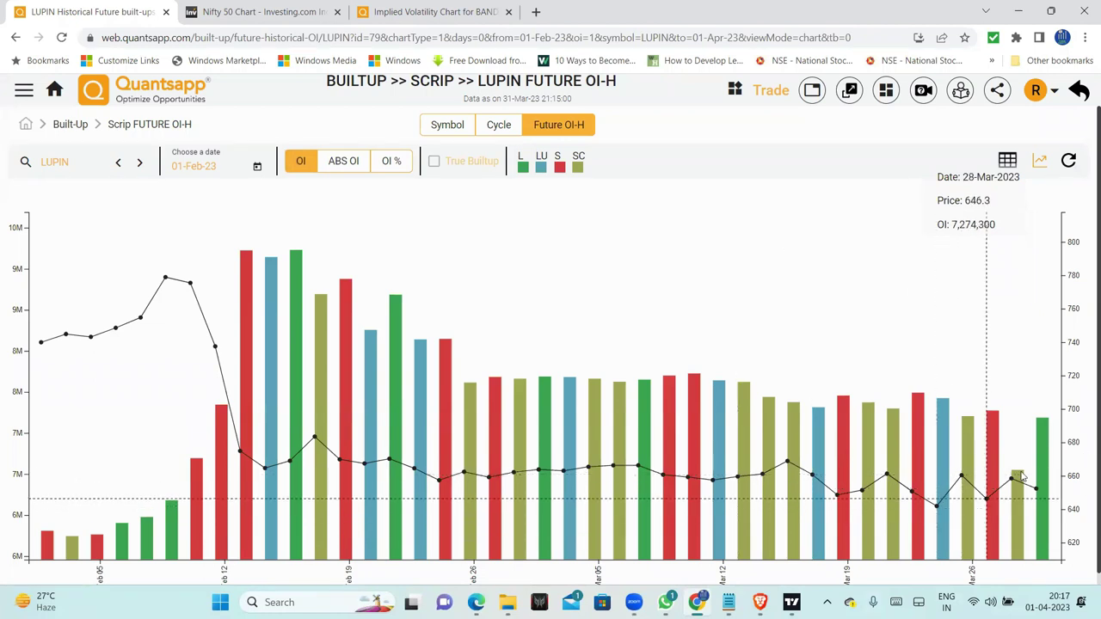
pyautogui.click(139, 164)
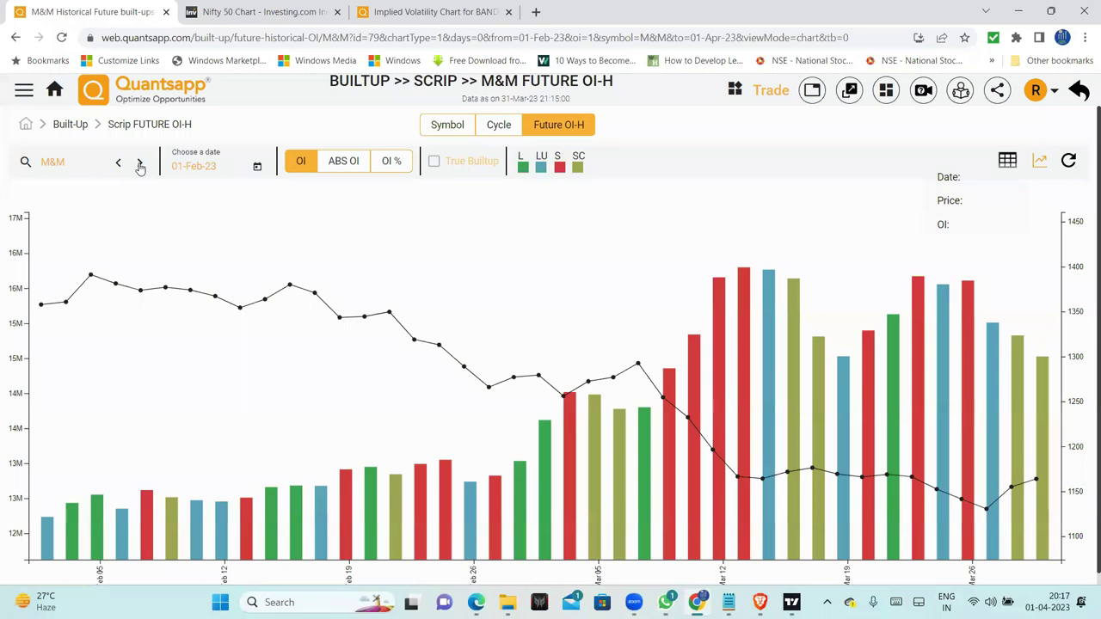
# Step: Advance the Quantsapp OI history to M&MFIN, and add M&M on a new line below LTTS in the stock note
pyautogui.click(140, 164)
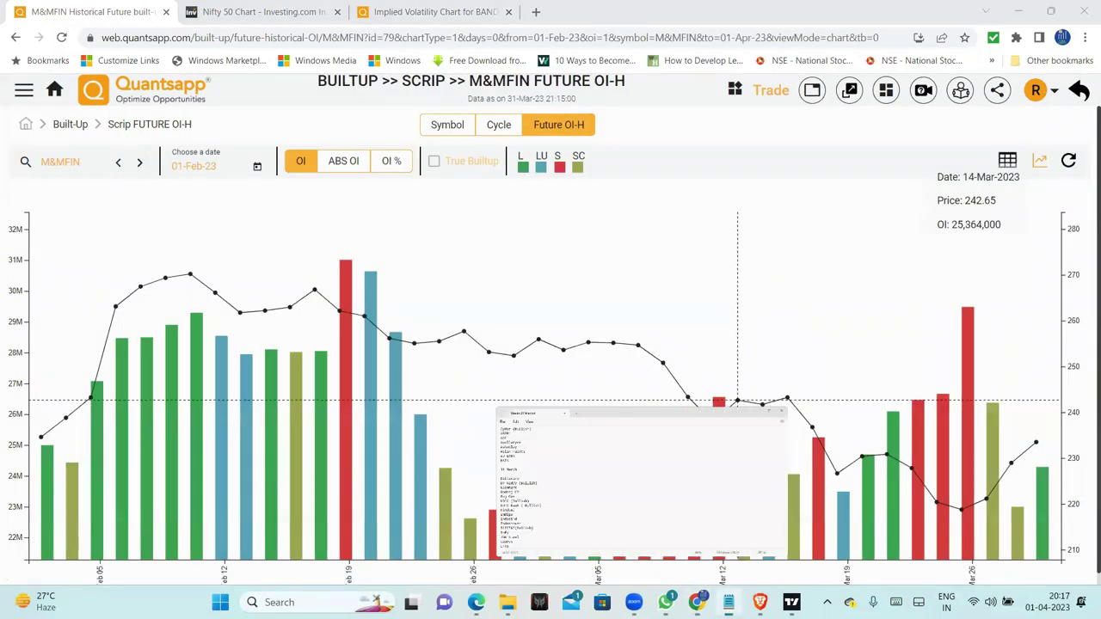
pyautogui.click(728, 602)
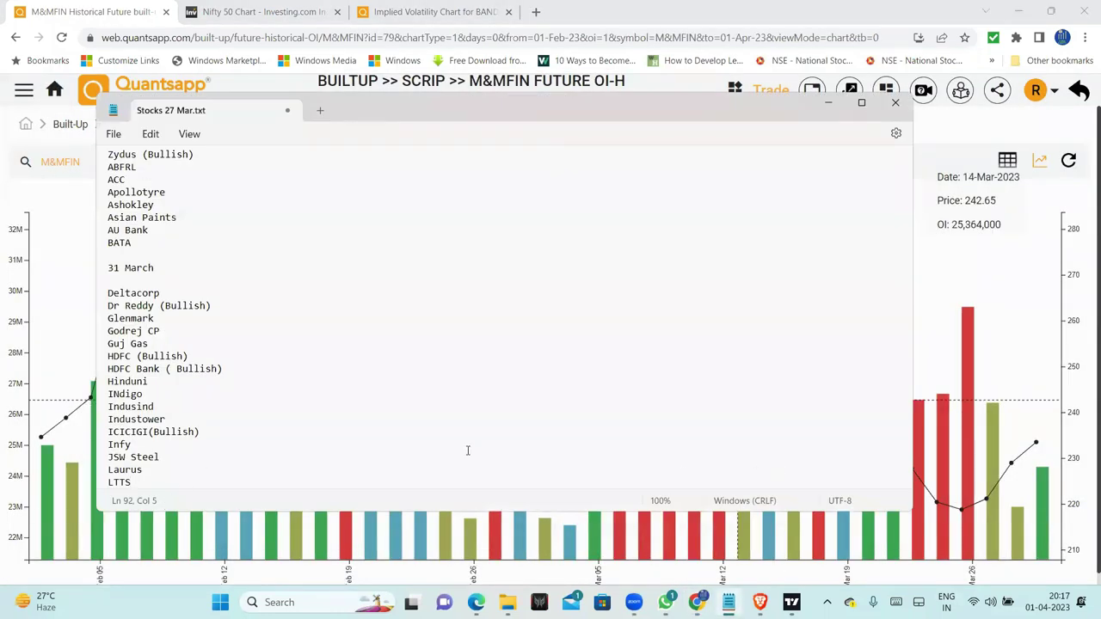
pyautogui.press('Return')
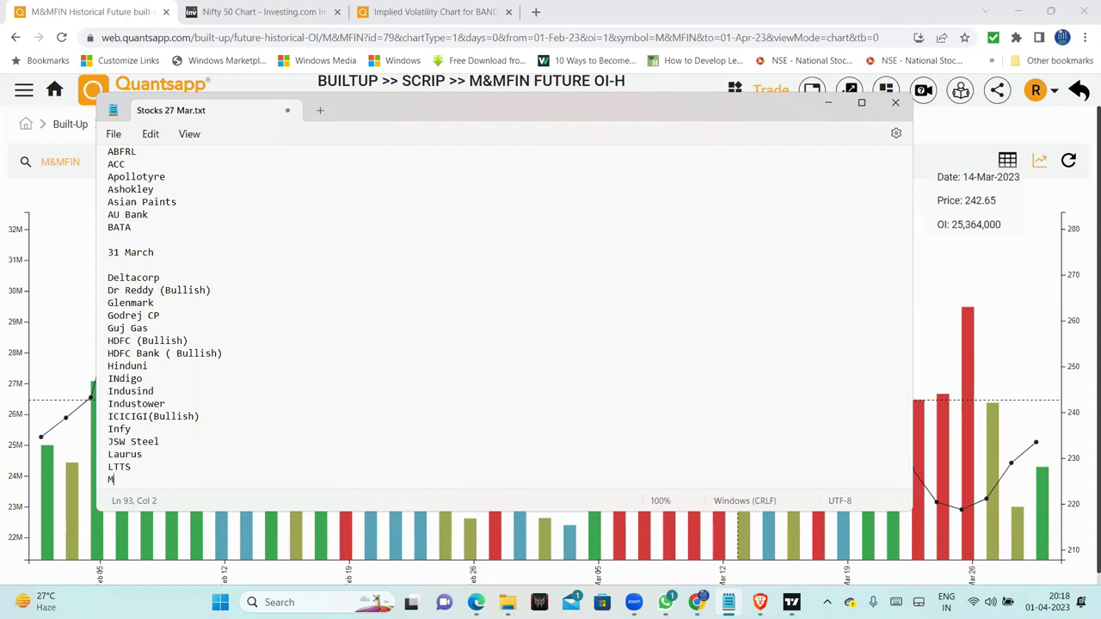
pyautogui.write('M&M')
pyautogui.press('Return')
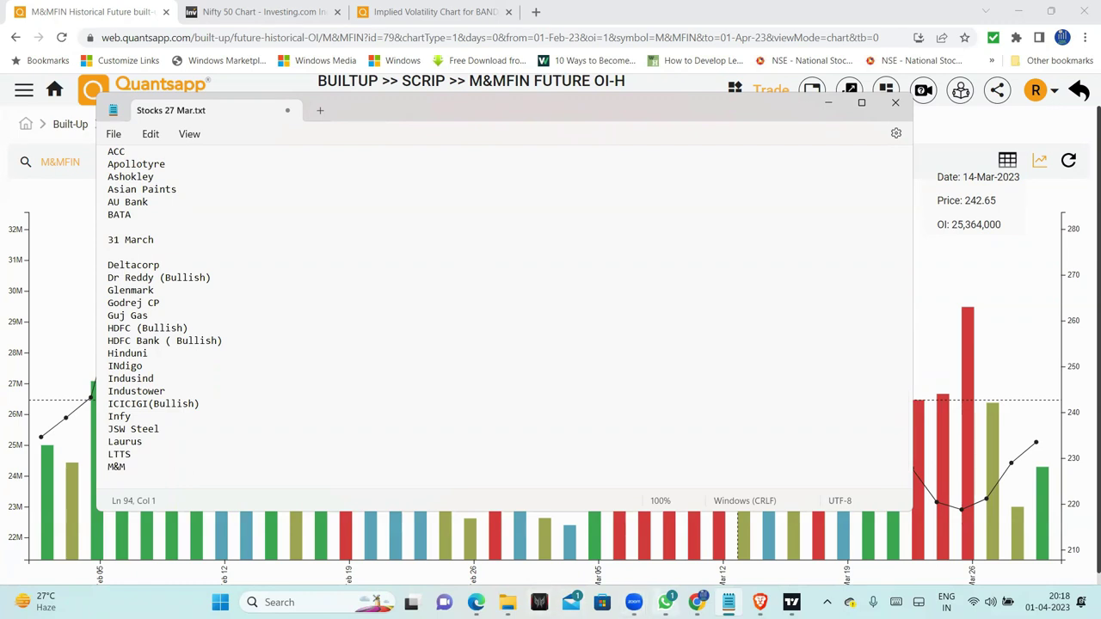
pyautogui.click(697, 602)
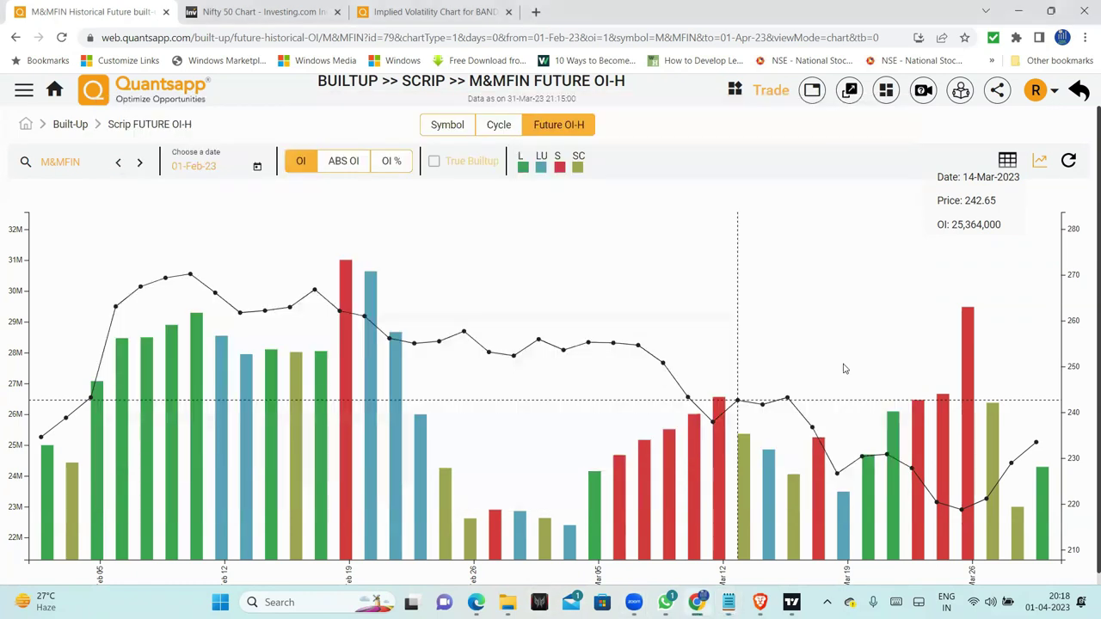
# Step: Advance the OI history to MANAPPURAM and compare its absolute OI changes with its total OI bars
pyautogui.click(139, 164)
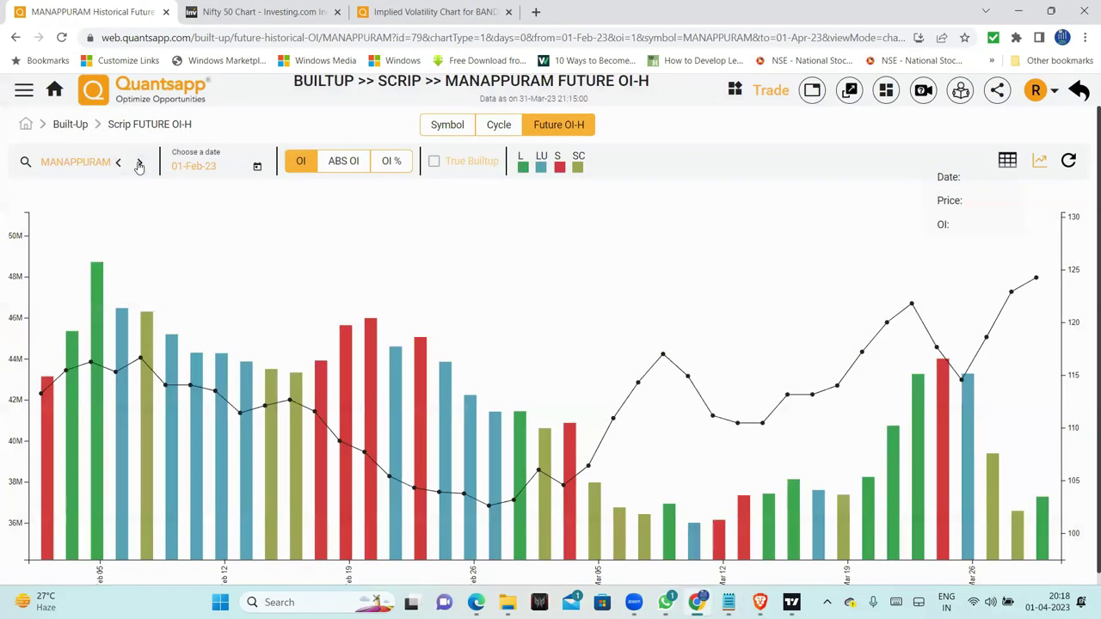
pyautogui.click(343, 163)
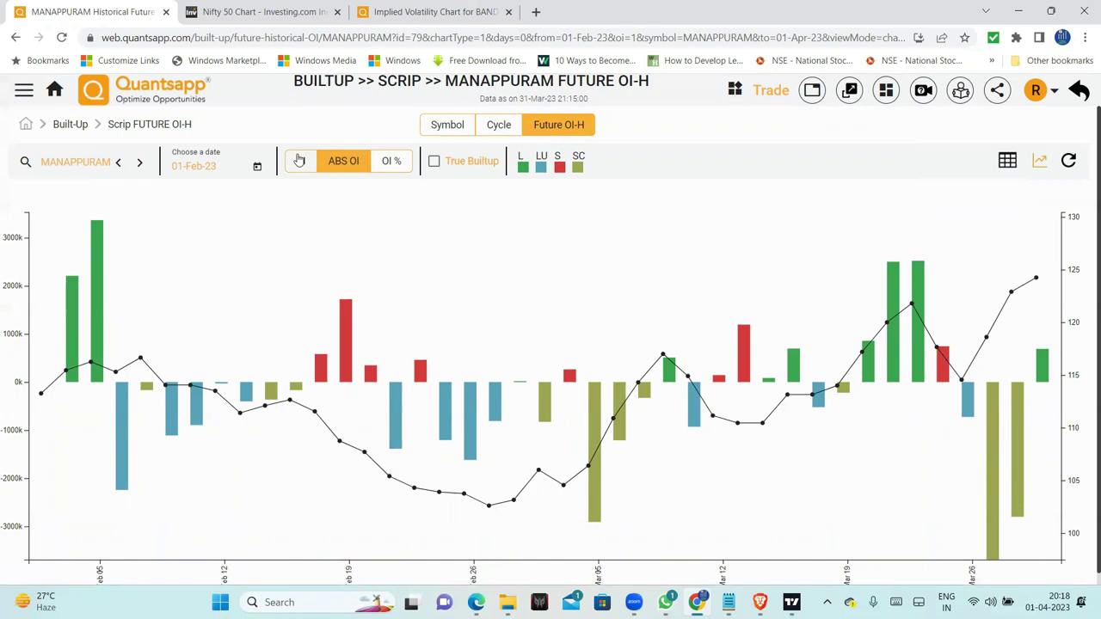
pyautogui.click(297, 162)
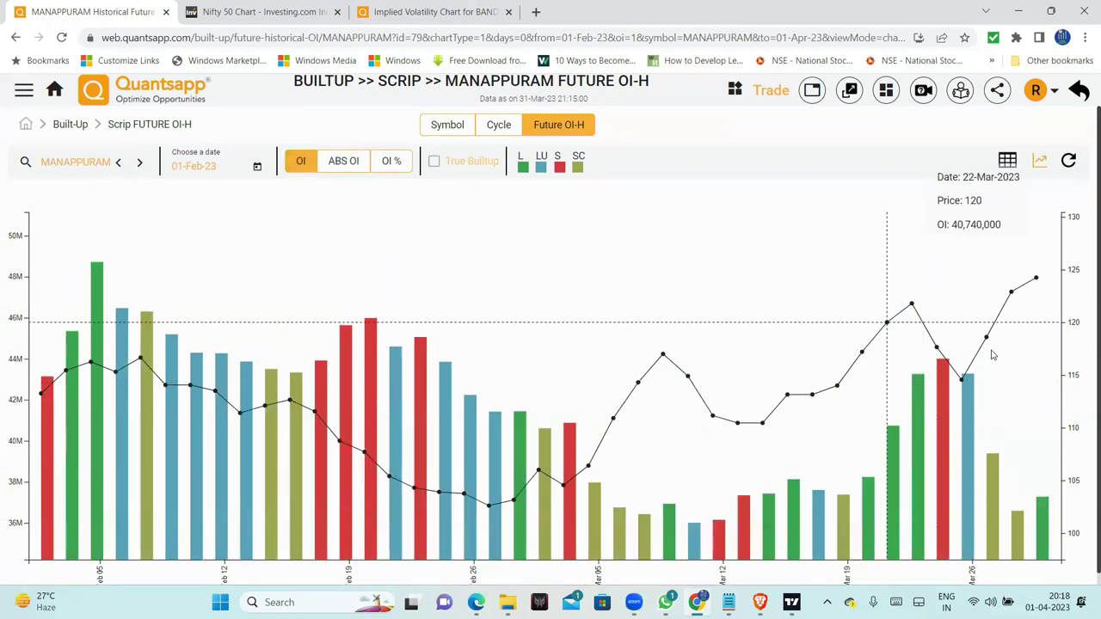
pyautogui.click(344, 163)
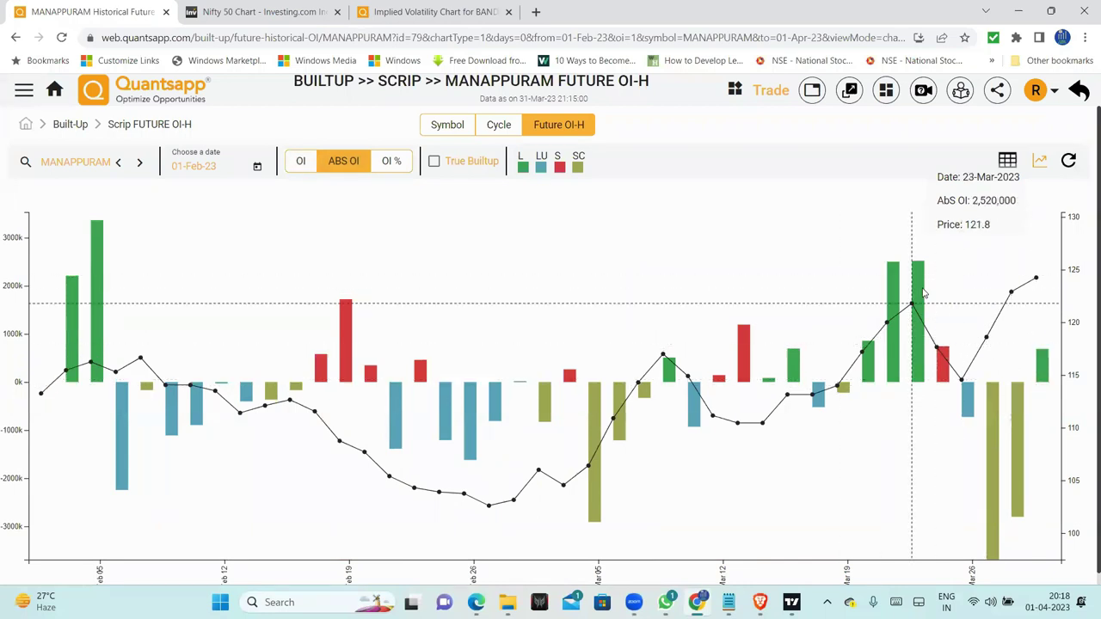
pyautogui.click(299, 162)
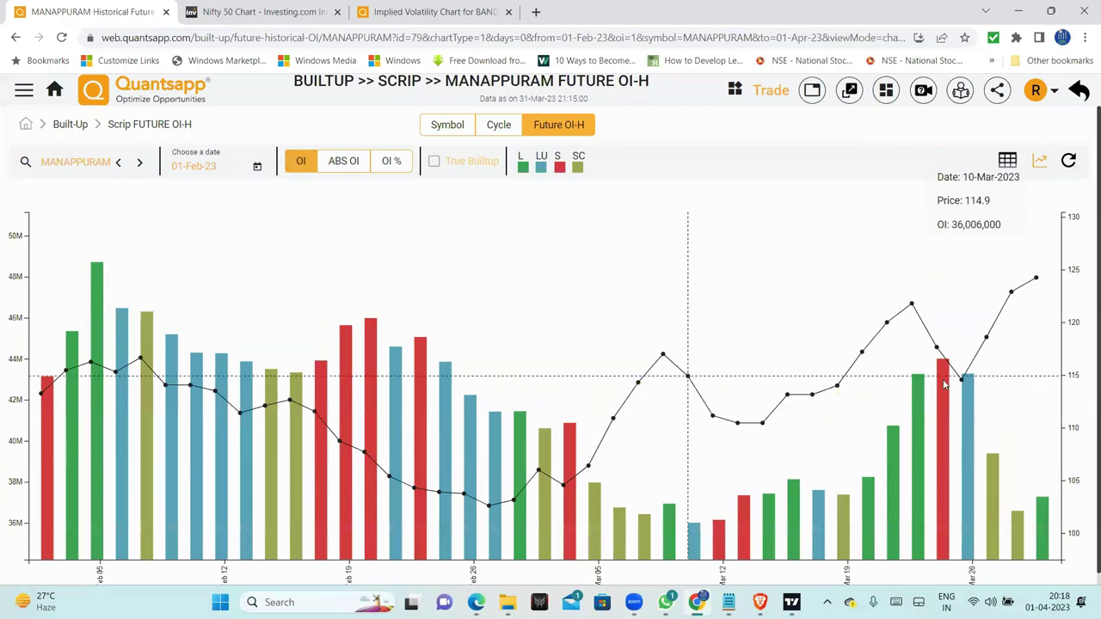
# Step: Search for MANAP on the Investing.com chart and load Manappuram Finance on the hourly timeframe
pyautogui.click(267, 12)
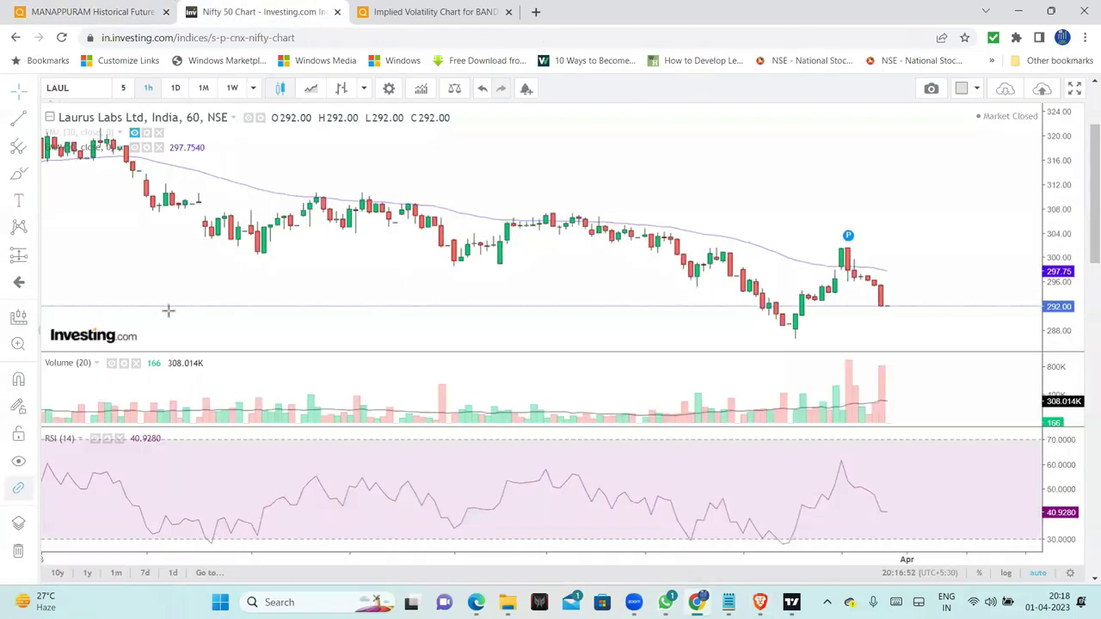
pyautogui.click(80, 94)
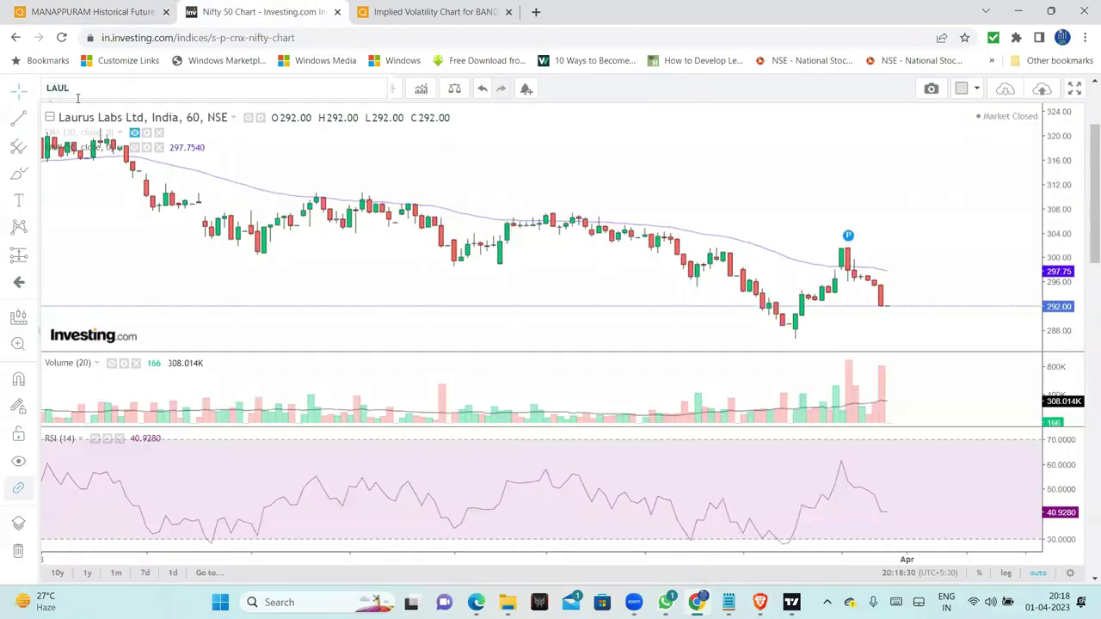
pyautogui.write('MANAP')
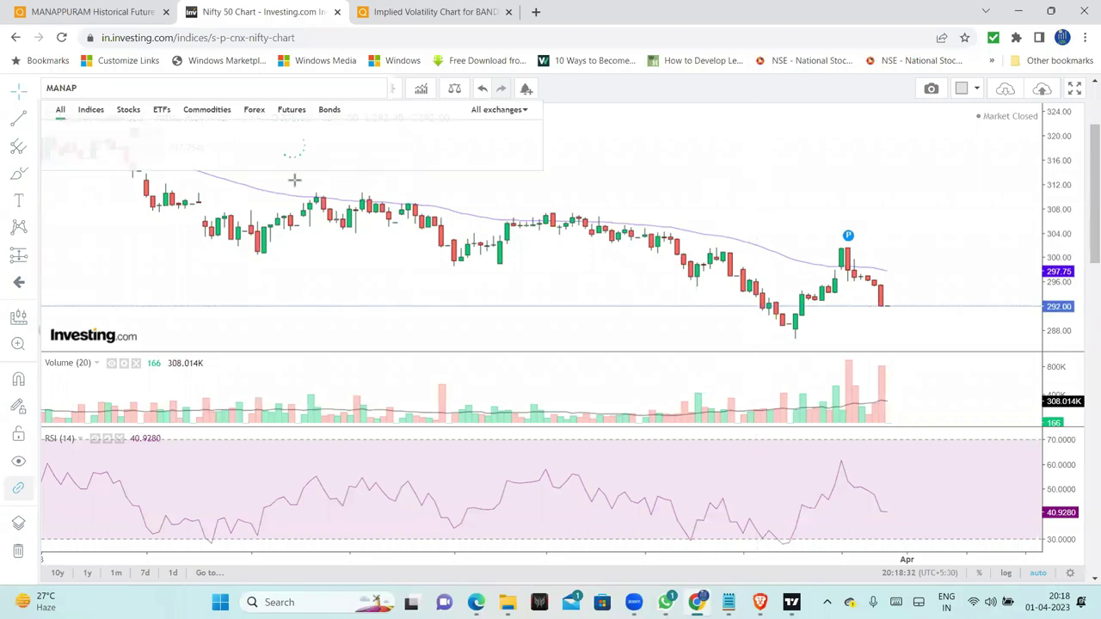
pyautogui.click(164, 138)
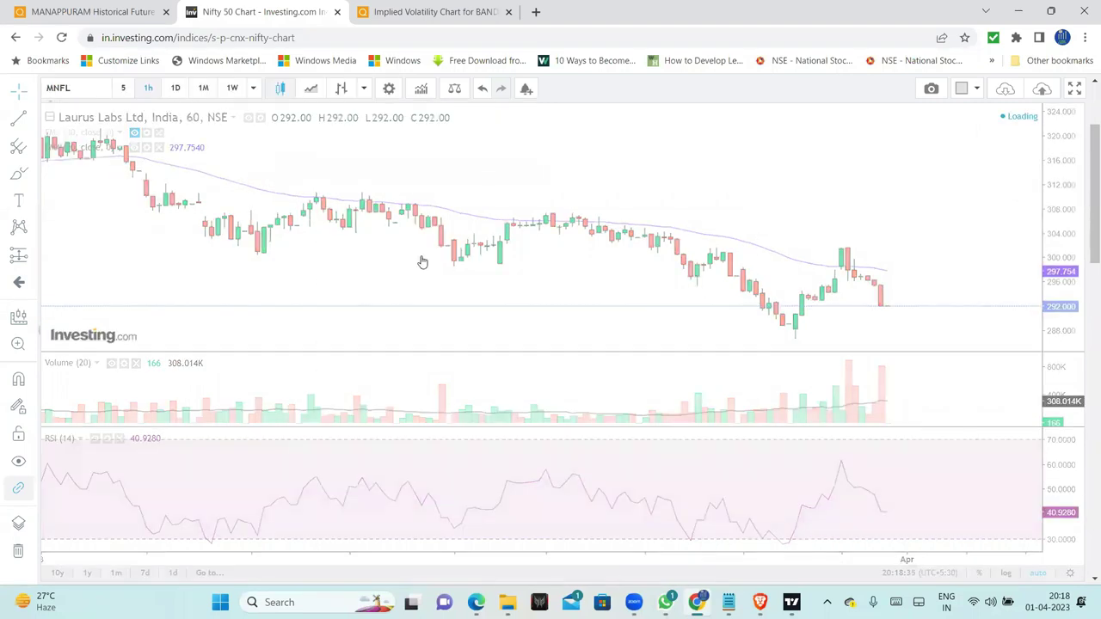
pyautogui.scroll(-5, 572, 309)
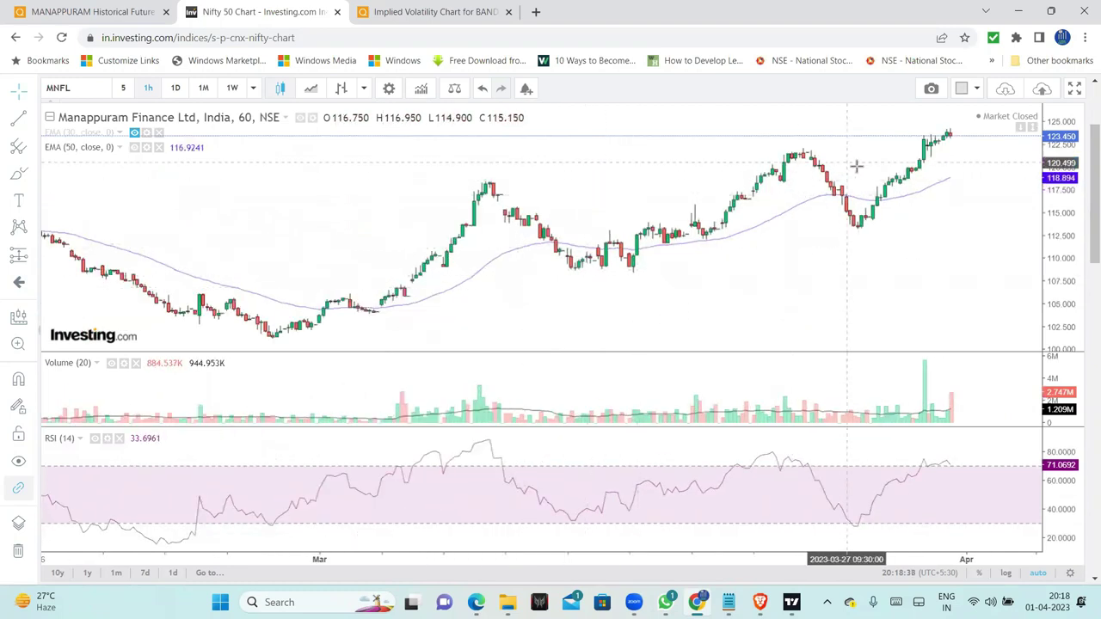
# Step: Compare Manappuram Finance's price trend, 50-period EMA and RSI on the daily, weekly and monthly timeframes
pyautogui.click(176, 88)
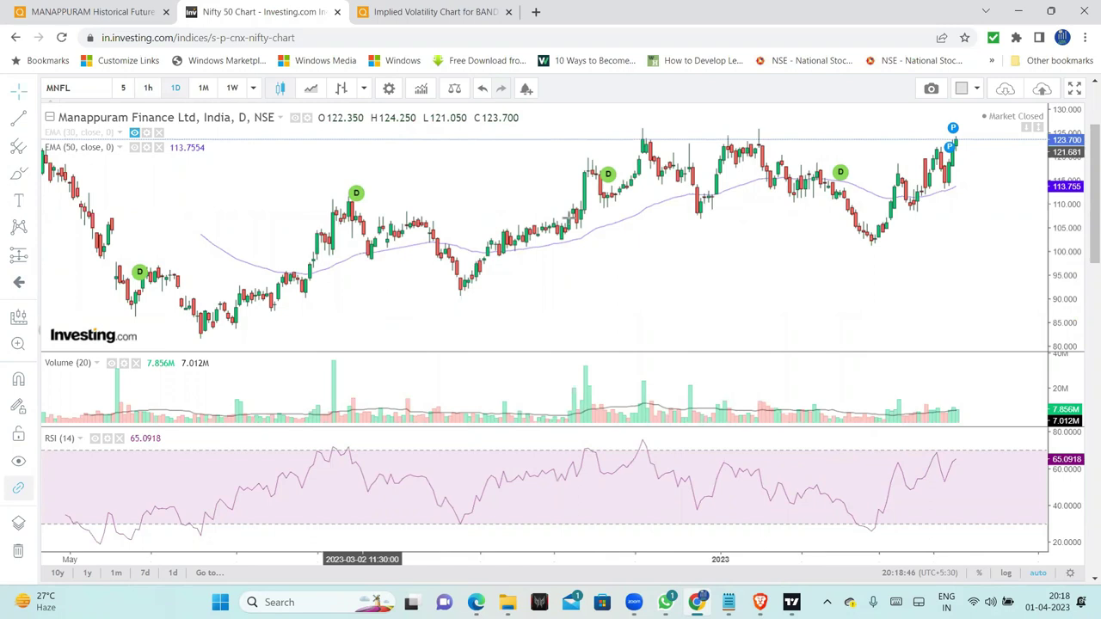
pyautogui.scroll(3, 739, 214)
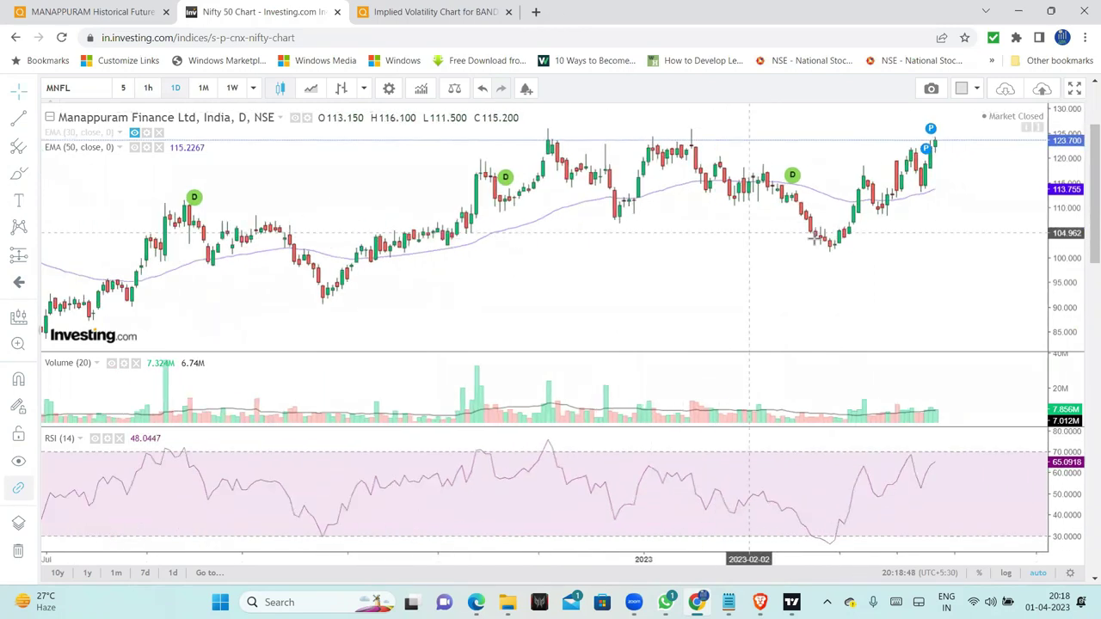
pyautogui.scroll(-3, 774, 223)
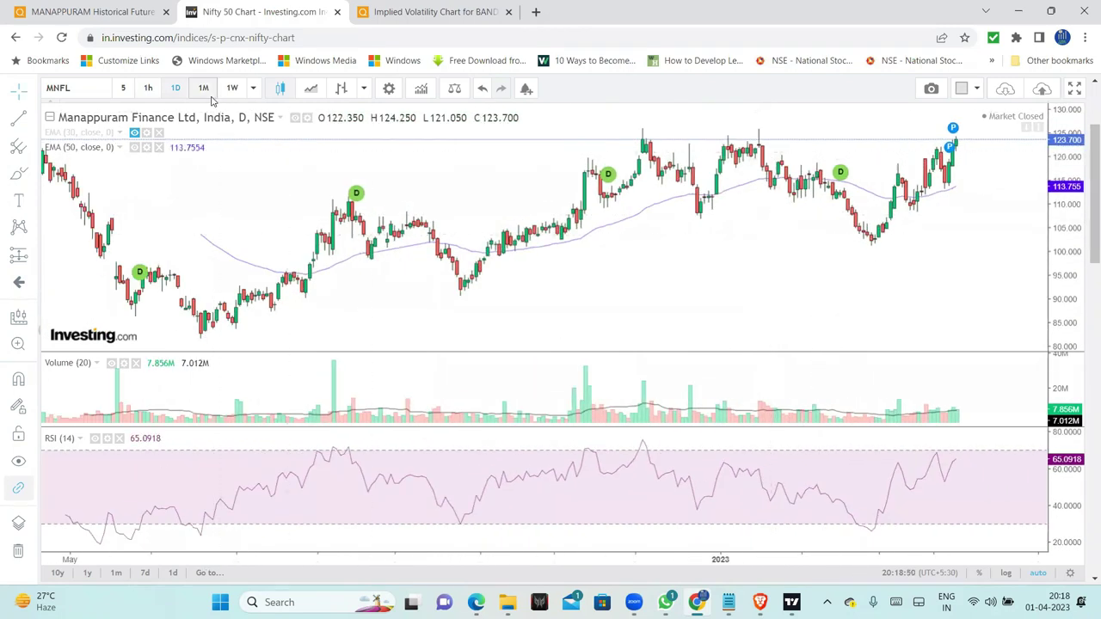
pyautogui.click(233, 89)
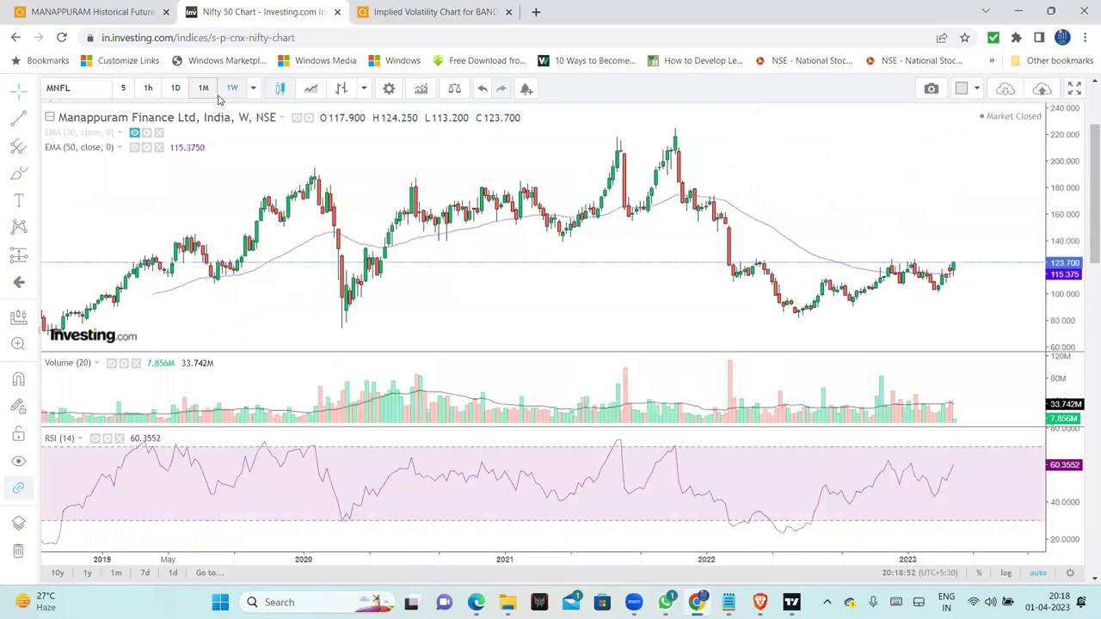
pyautogui.click(207, 91)
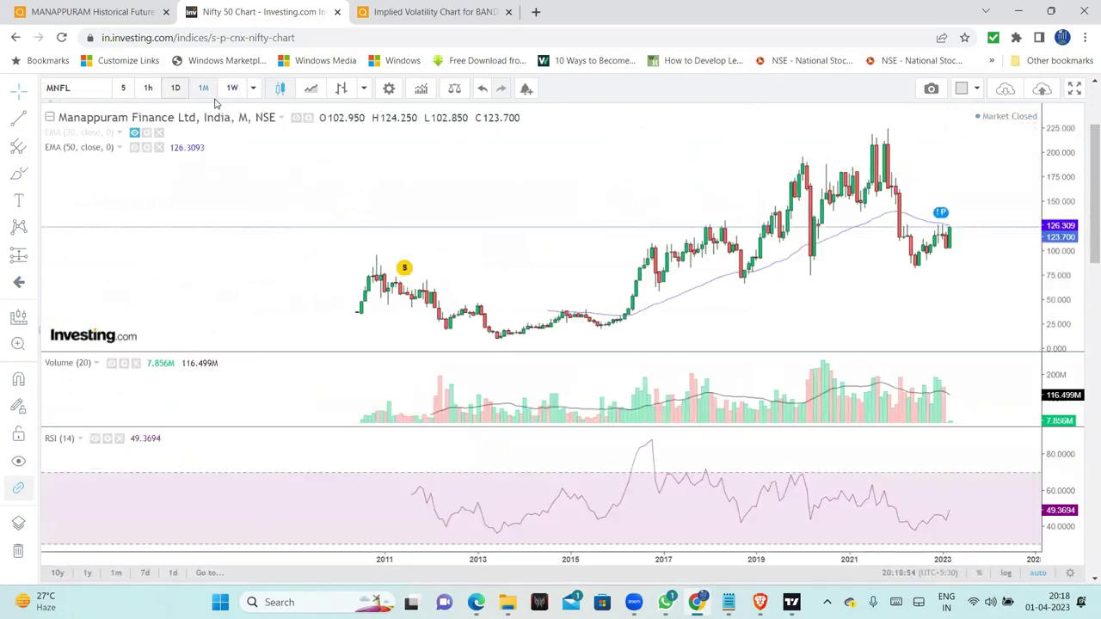
pyautogui.click(176, 88)
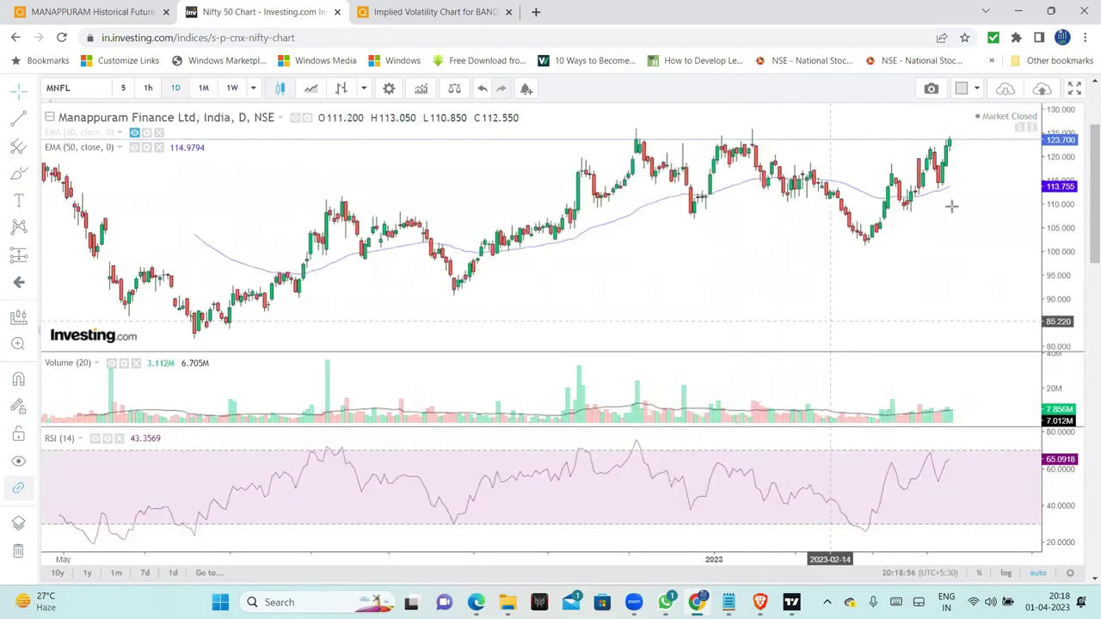
pyautogui.click(231, 93)
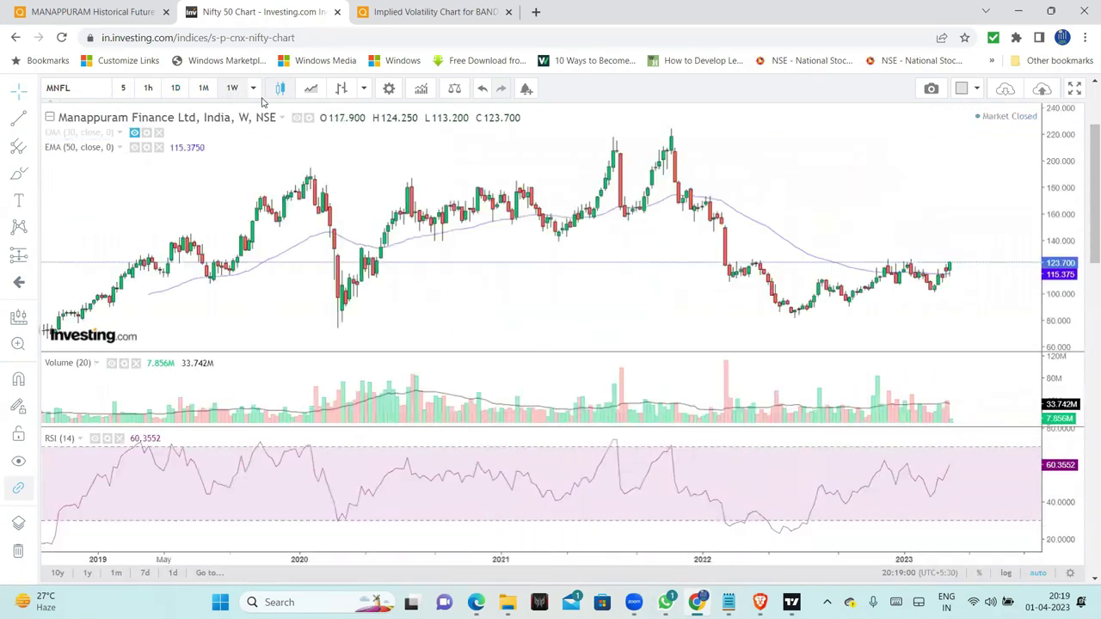
pyautogui.scroll(3, 953, 275)
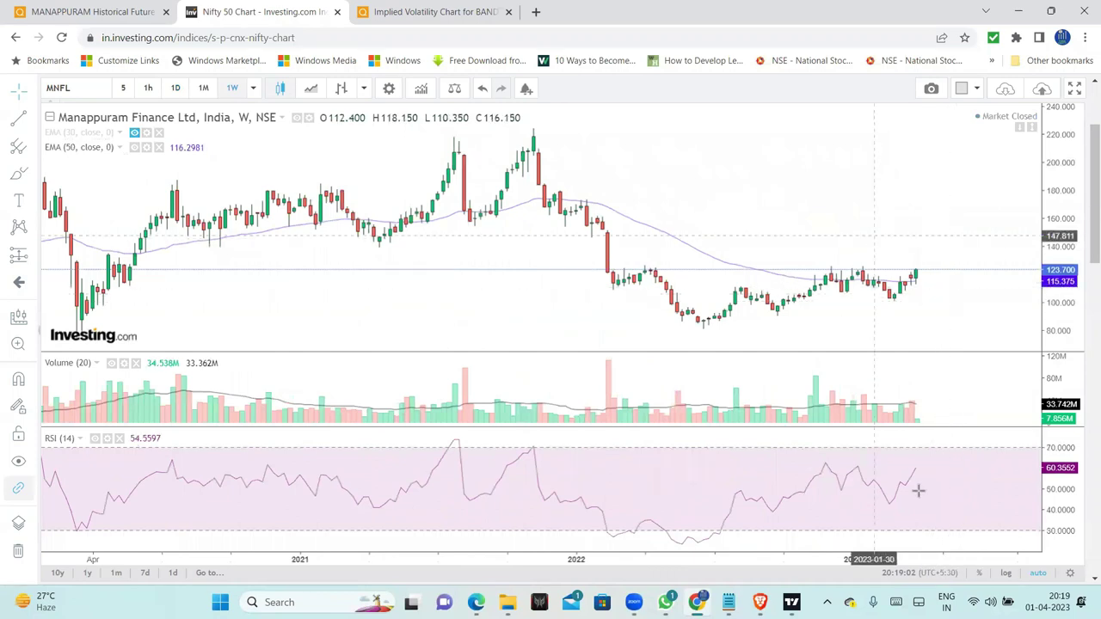
pyautogui.click(179, 90)
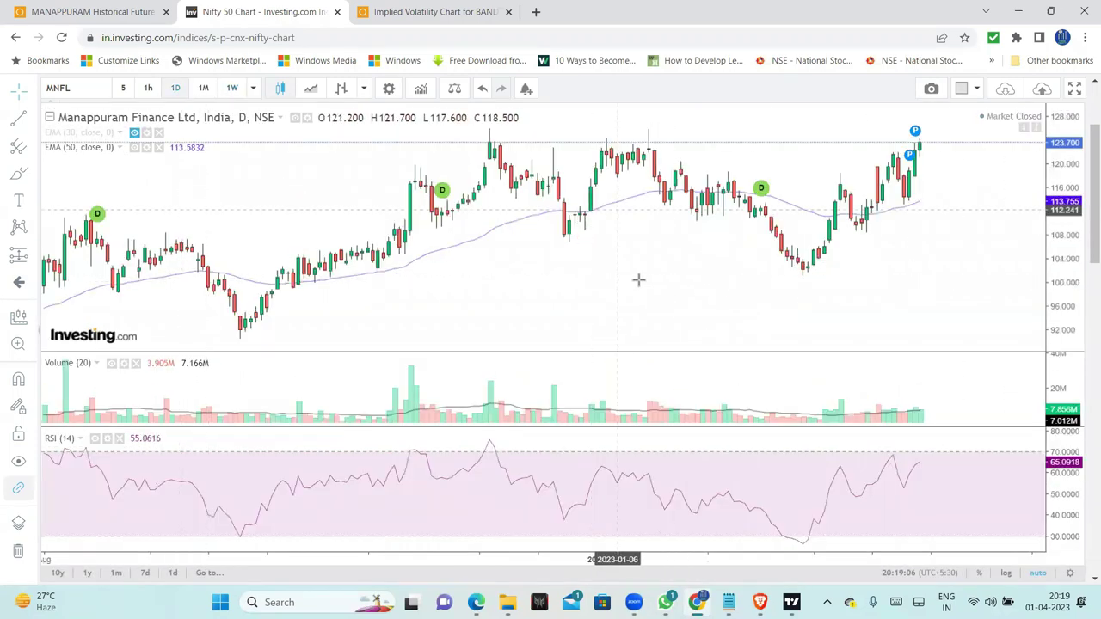
# Step: Return to the MANAPPURAM OI history, add Manappuram below M&M in the stock note, and minimize the note
pyautogui.click(430, 17)
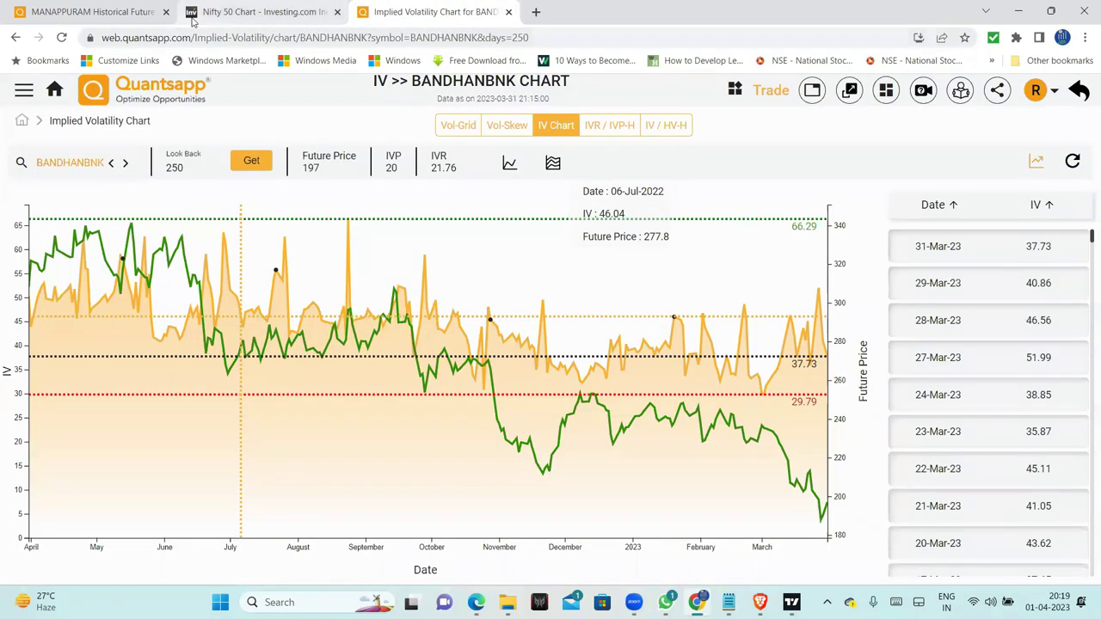
pyautogui.click(95, 7)
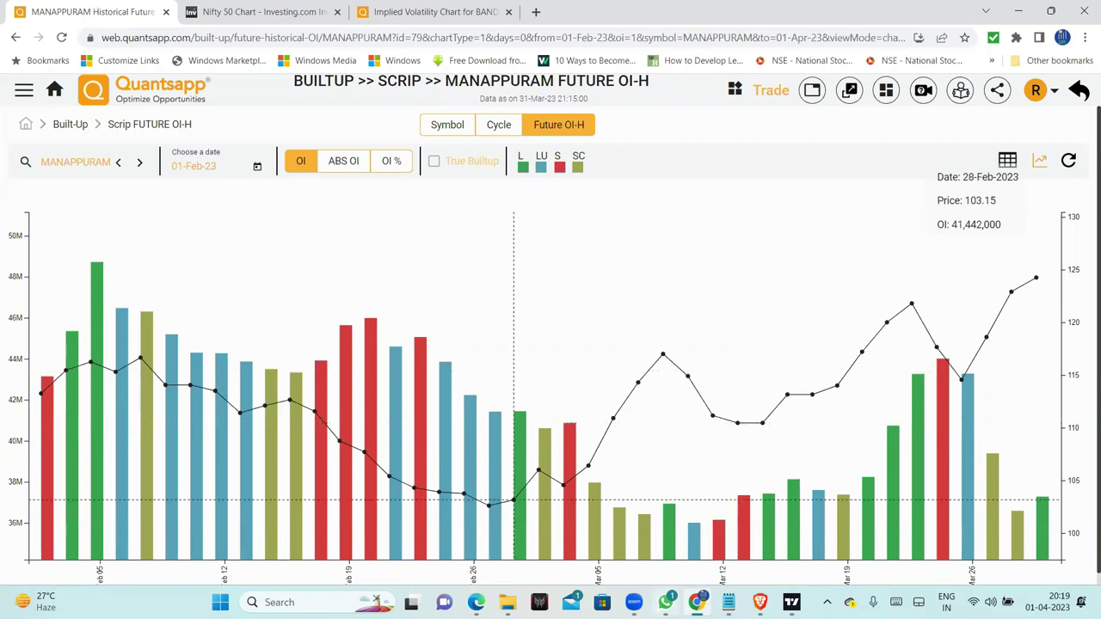
pyautogui.click(728, 602)
pyautogui.write('Manappuram')
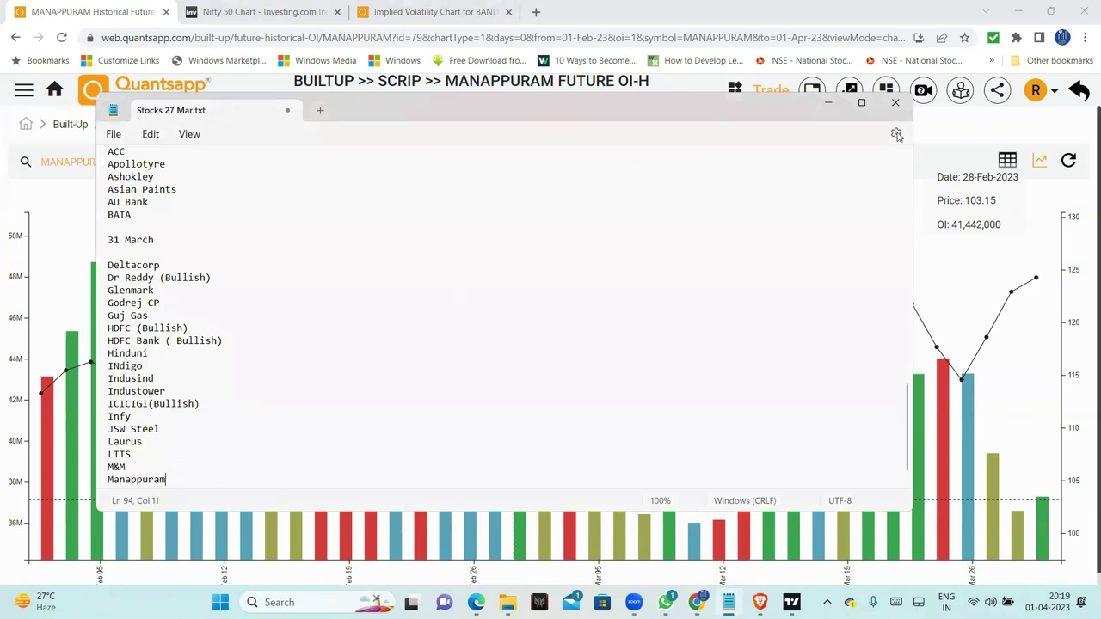
pyautogui.click(831, 109)
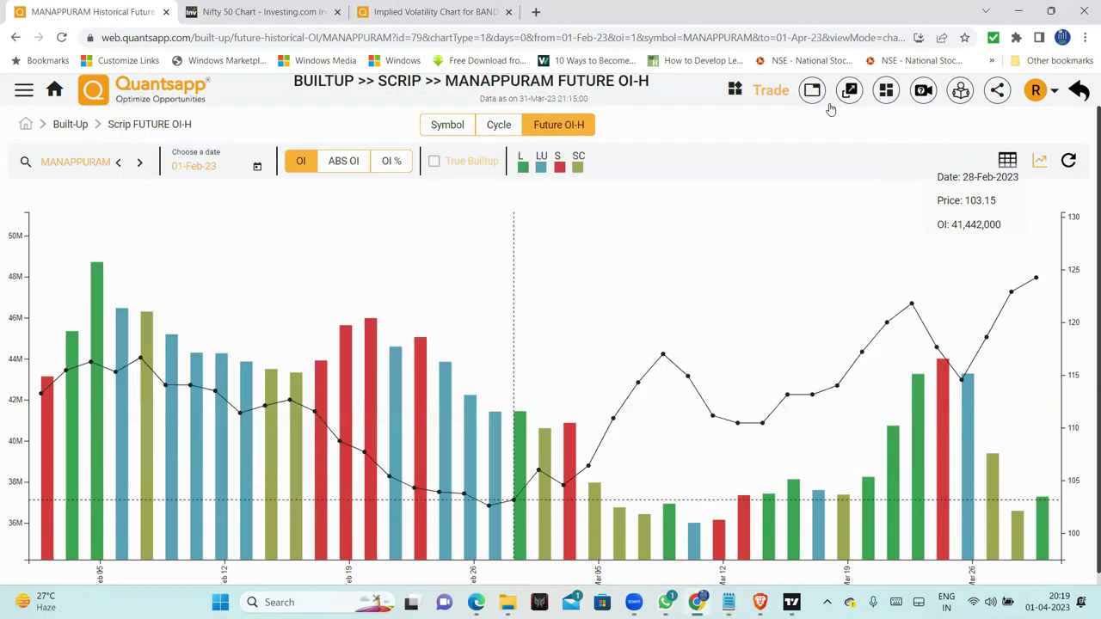
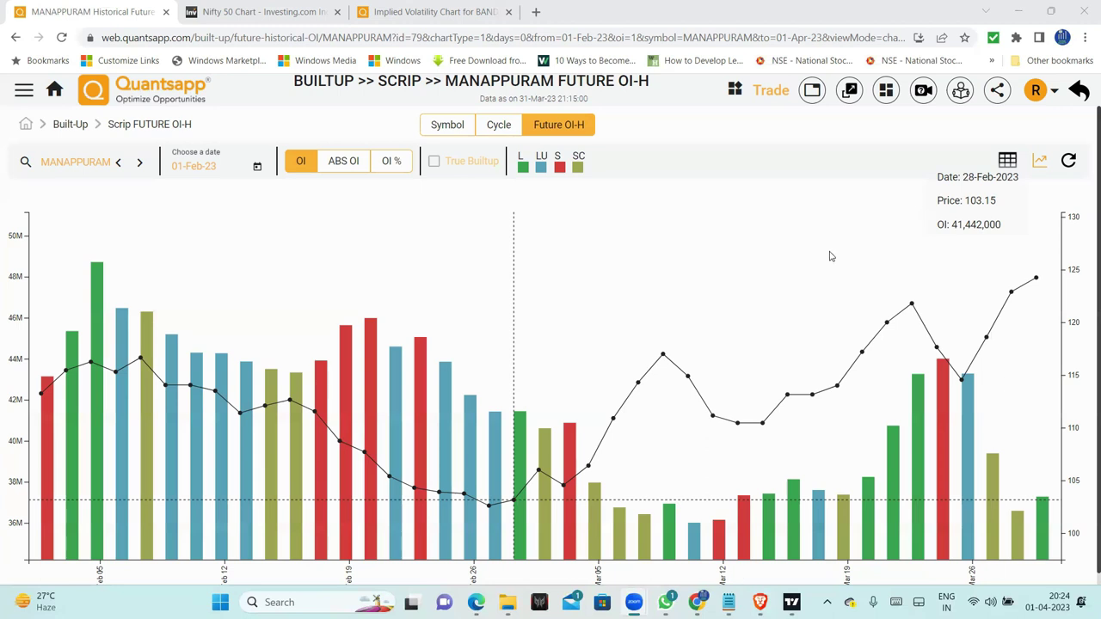
# Step: Switch to TradingView and bring up the 5-minute IRCTC chart around the 31 March session
pyautogui.click(119, 170)
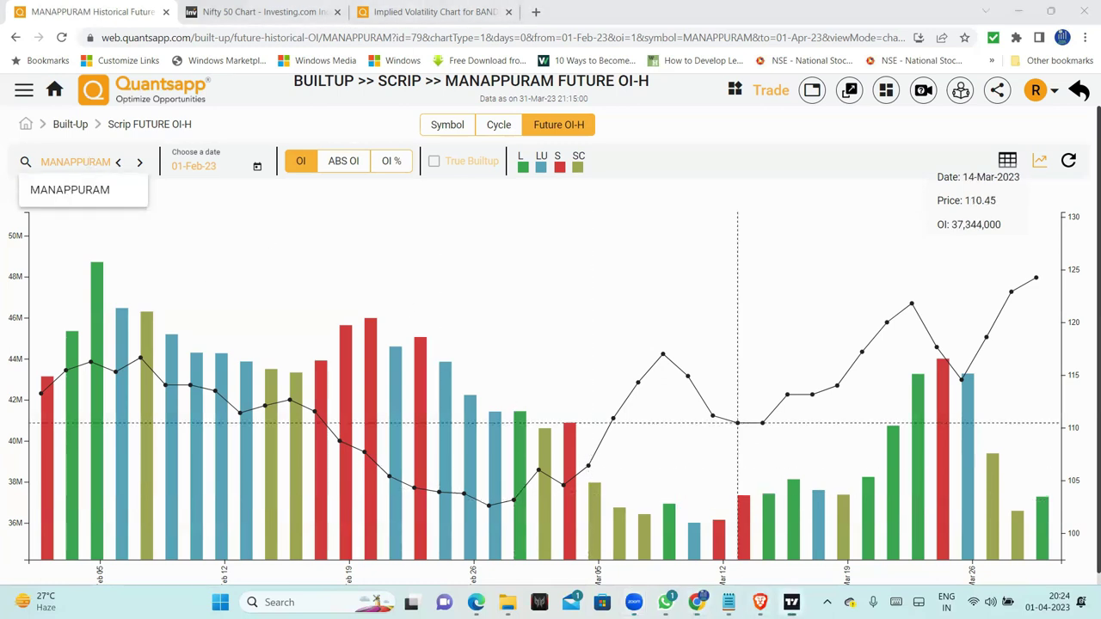
pyautogui.hotkey('alt', 'Tab')
pyautogui.click(636, 12)
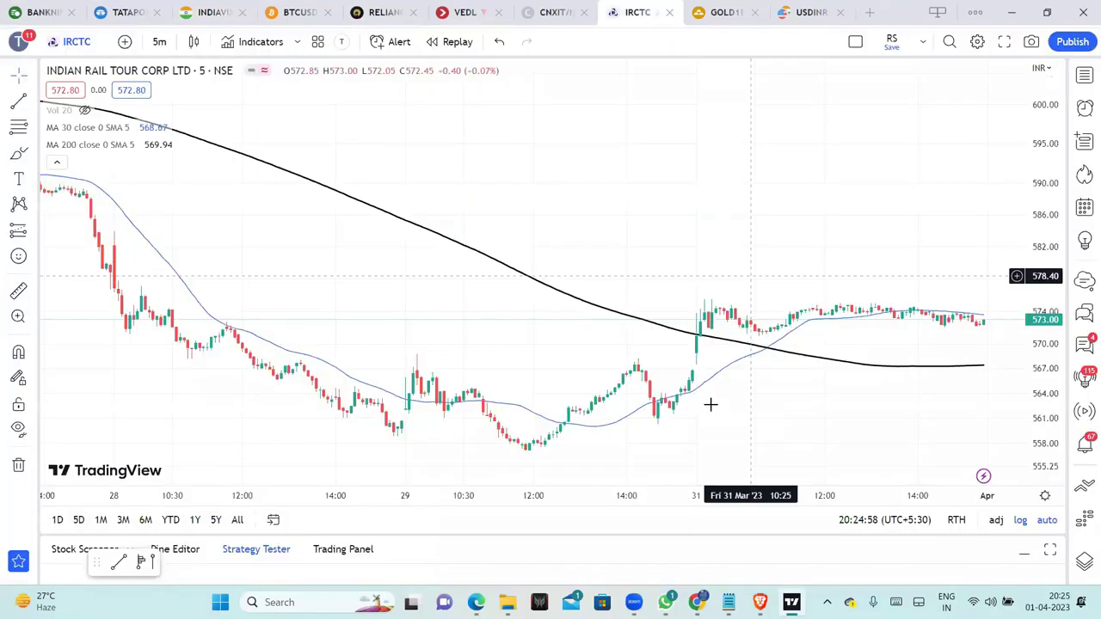
pyautogui.scroll(3, 765, 349)
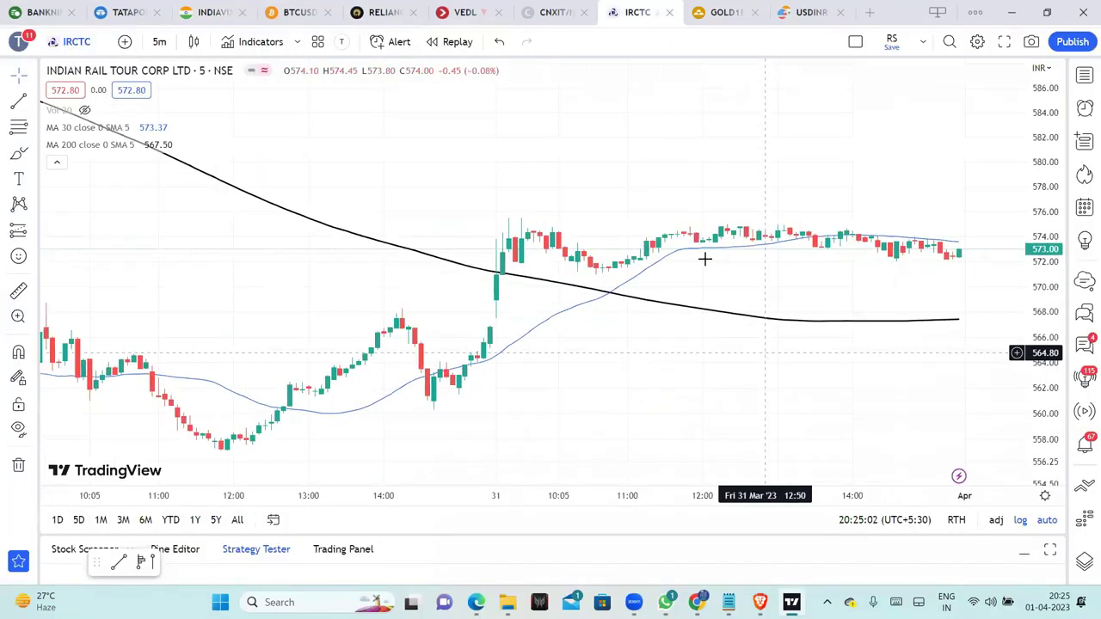
# Step: Draw a nearly horizontal trend line at about 575.50 across the 31 March highs on the IRCTC chart
pyautogui.click(18, 102)
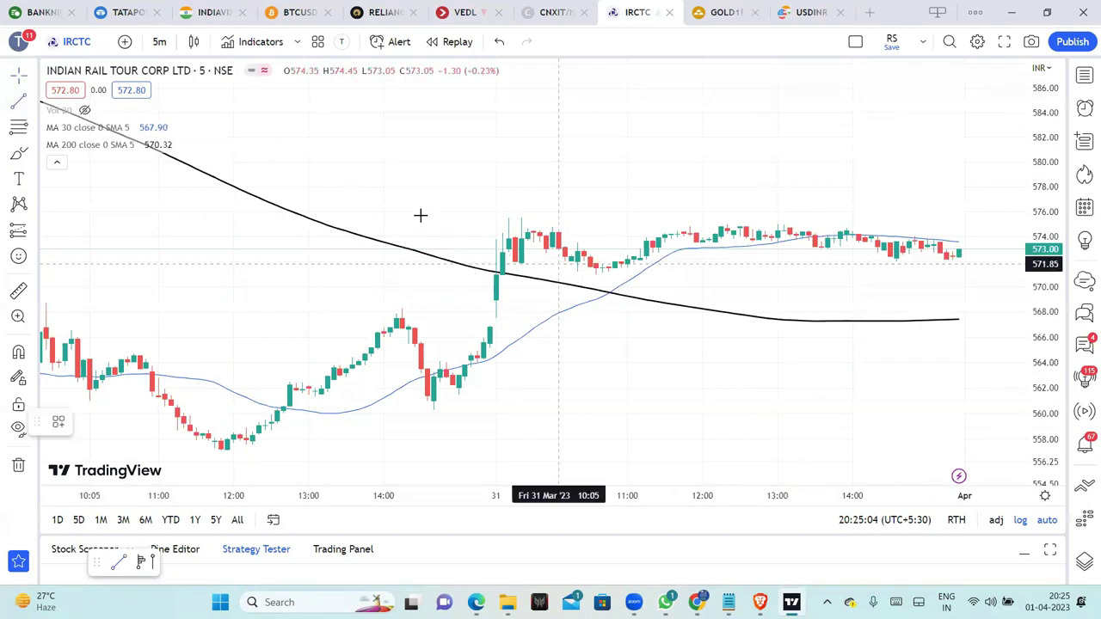
pyautogui.click(490, 216)
pyautogui.click(926, 218)
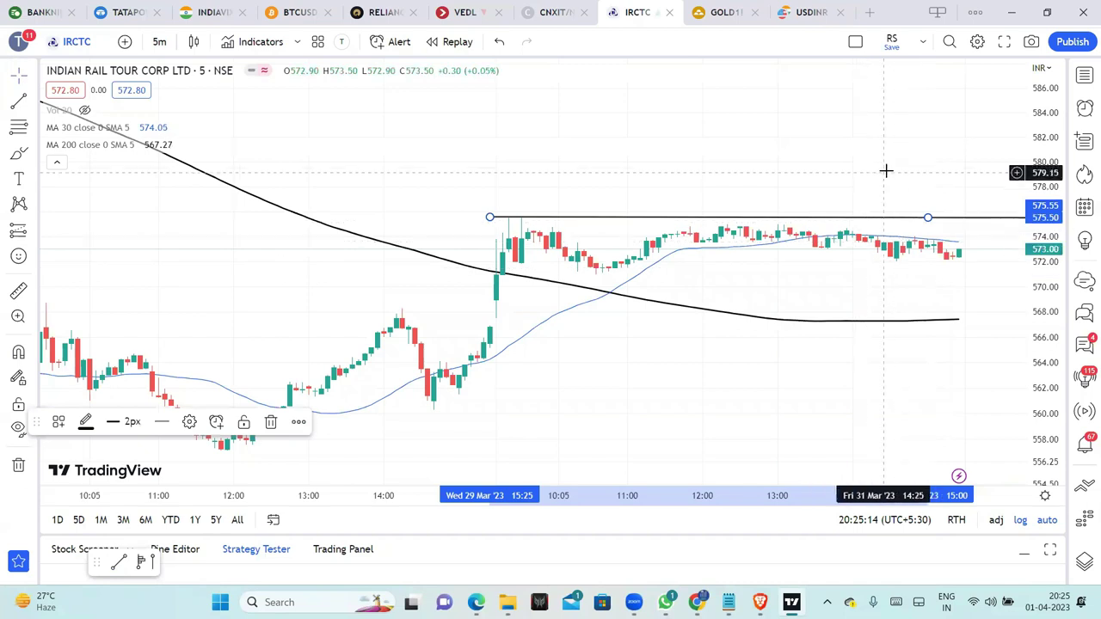
pyautogui.moveTo(885, 171); pyautogui.dragTo(740, 167)
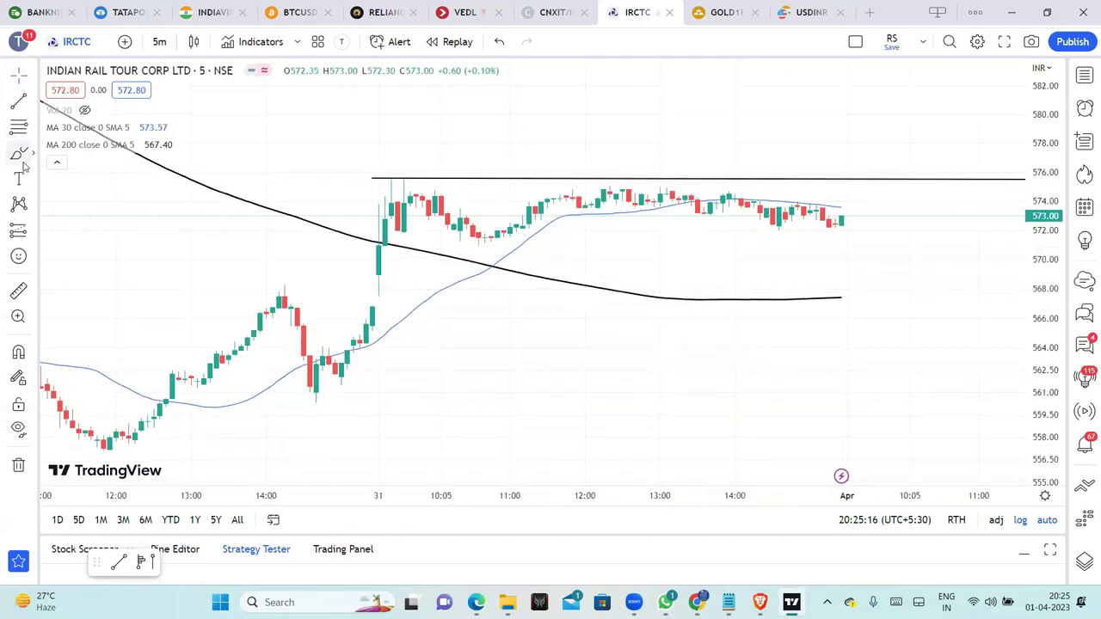
# Step: Brush a curve from IRCTC's last candles up to the resistance line, mark the breakout with a circle and box, and handwrite "5xx CE" above the highs
pyautogui.moveTo(812, 214)
pyautogui.mouseDown()
pyautogui.moveTo(843, 224)
pyautogui.moveTo(892, 172)
pyautogui.moveTo(903, 187)
pyautogui.moveTo(866, 183)
pyautogui.mouseUp()
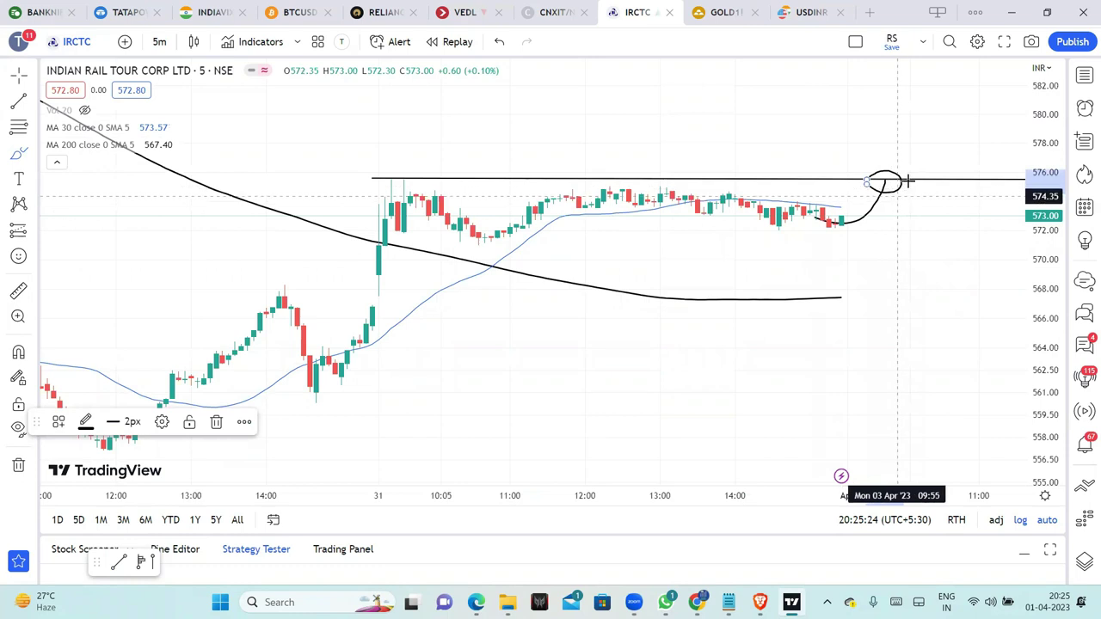
pyautogui.moveTo(910, 158)
pyautogui.mouseDown()
pyautogui.moveTo(924, 197)
pyautogui.moveTo(890, 165)
pyautogui.moveTo(849, 151)
pyautogui.mouseUp()
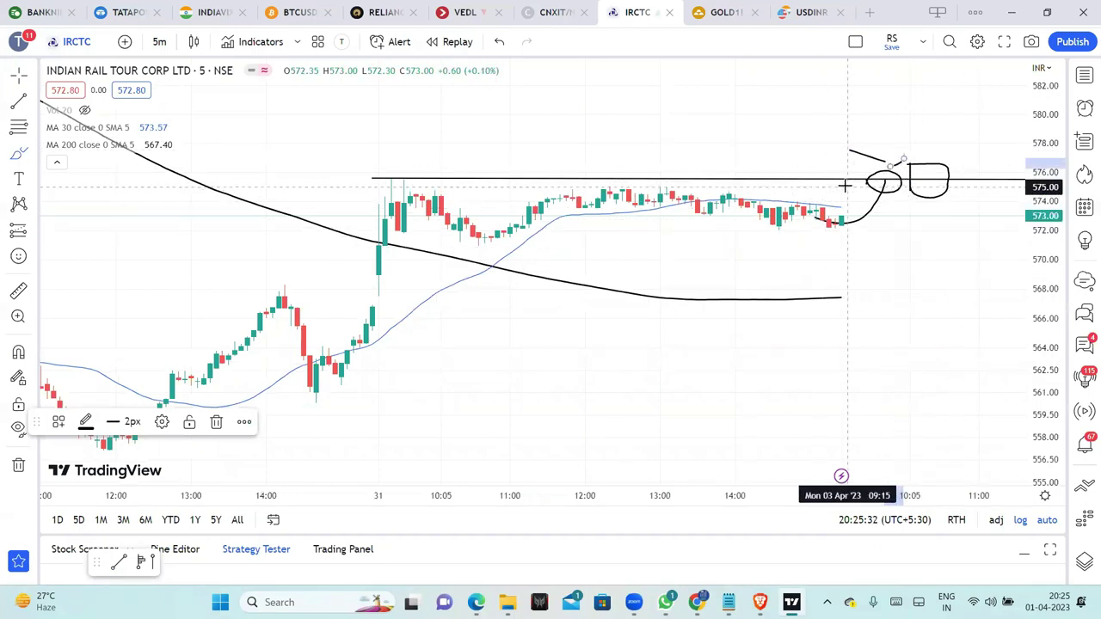
pyautogui.moveTo(416, 152)
pyautogui.mouseDown()
pyautogui.moveTo(395, 140)
pyautogui.moveTo(445, 142)
pyautogui.mouseUp()
pyautogui.moveTo(447, 129)
pyautogui.mouseDown()
pyautogui.moveTo(431, 143)
pyautogui.moveTo(471, 148)
pyautogui.moveTo(455, 148)
pyautogui.mouseUp()
pyautogui.moveTo(523, 127)
pyautogui.mouseDown()
pyautogui.moveTo(524, 142)
pyautogui.moveTo(566, 110)
pyautogui.mouseUp()
pyautogui.moveTo(531, 129); pyautogui.dragTo(604, 157)
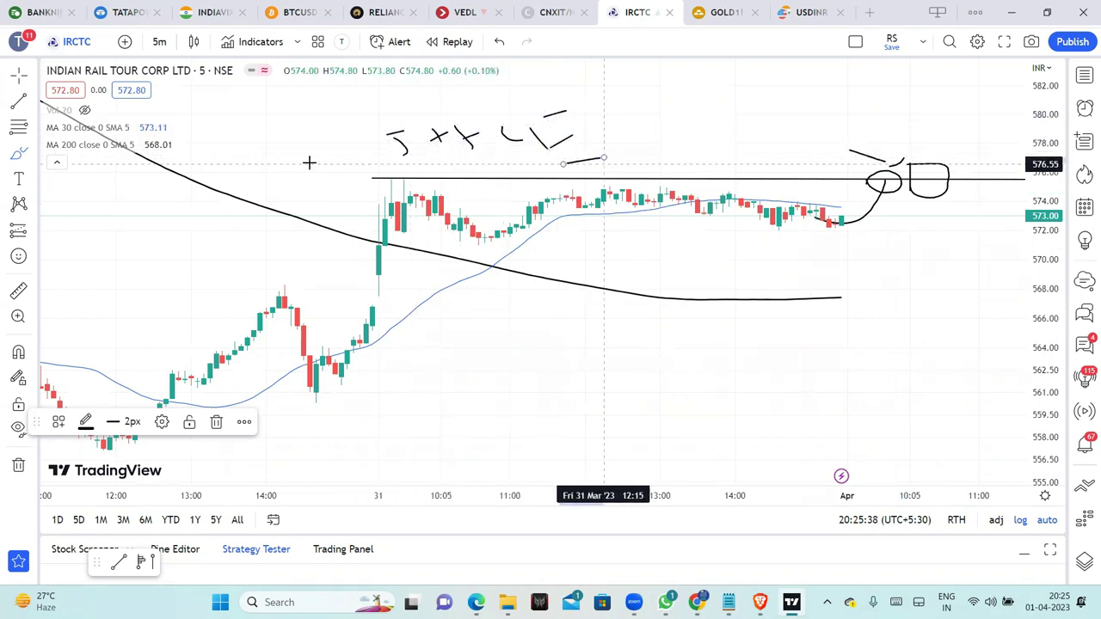
# Step: Brush a large loop around IRCTC's 31 March price range and the moving averages, and show the earlier sessions from 28 March
pyautogui.moveTo(374, 196)
pyautogui.mouseDown()
pyautogui.moveTo(551, 291)
pyautogui.moveTo(203, 170)
pyautogui.mouseUp()
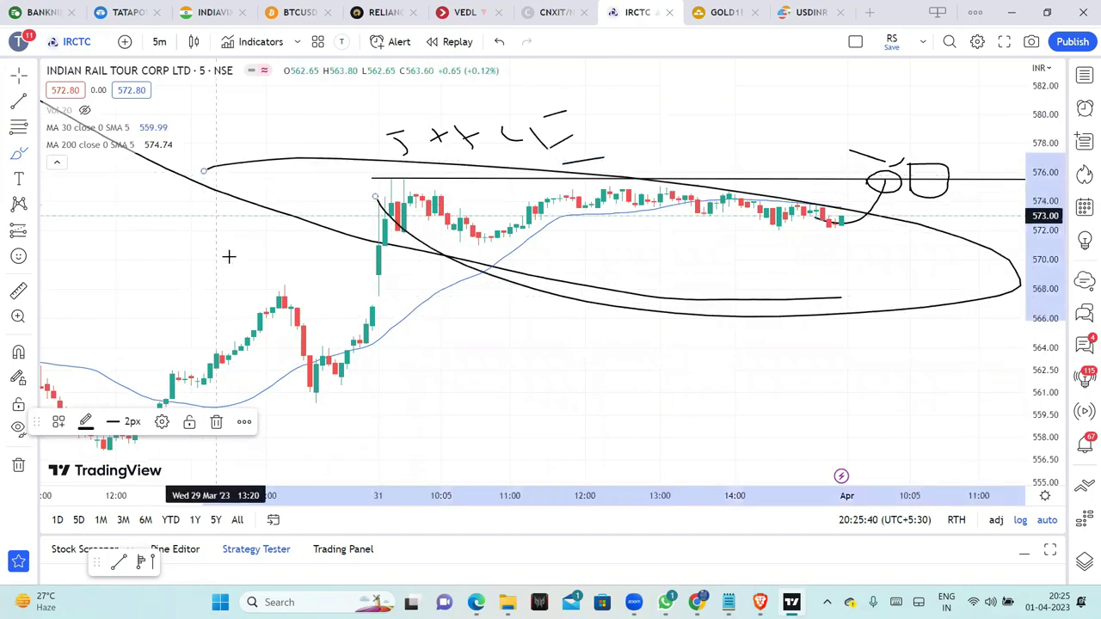
pyautogui.scroll(-3, 632, 315)
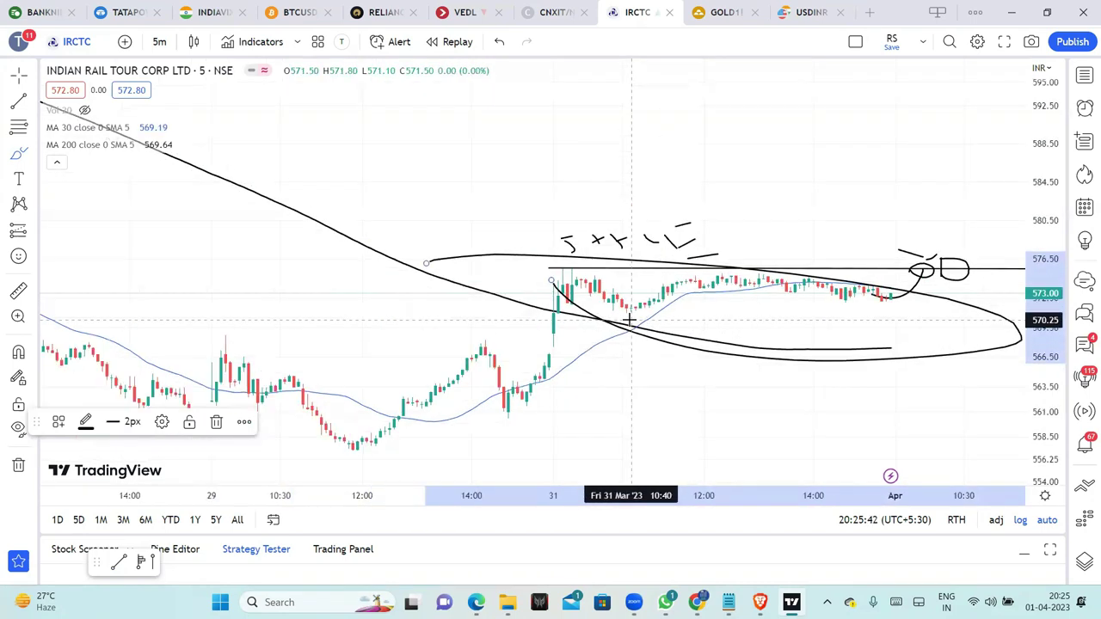
pyautogui.scroll(-2, 629, 319)
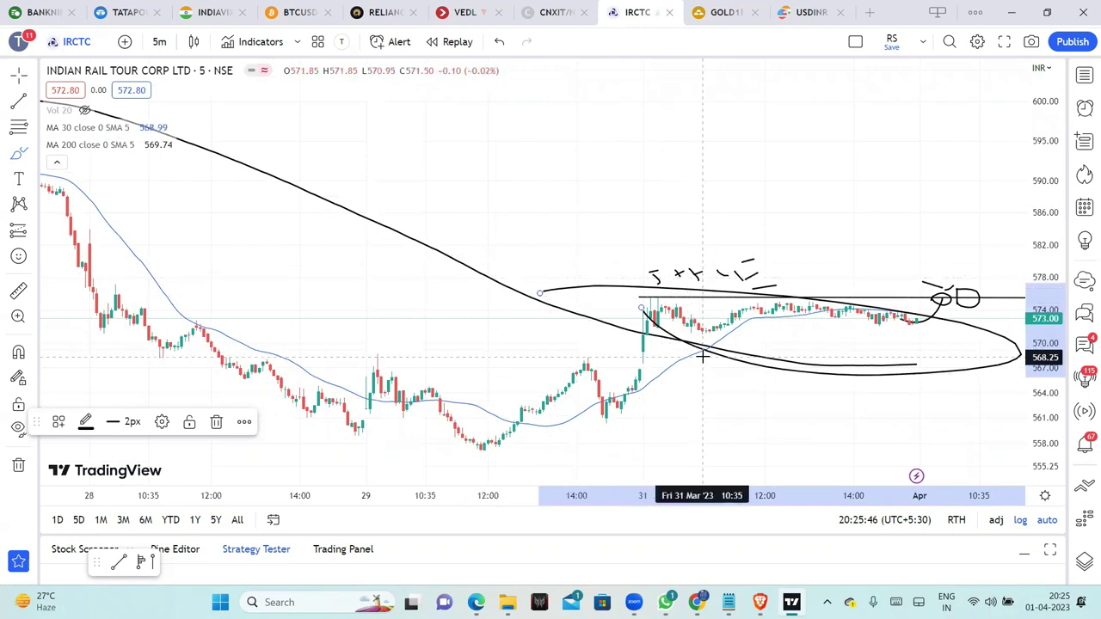
# Step: Return to Quantsapp, advance to MARUTI, compare its OI and absolute OI history, and circle the late-March OI bars
pyautogui.click(1002, 20)
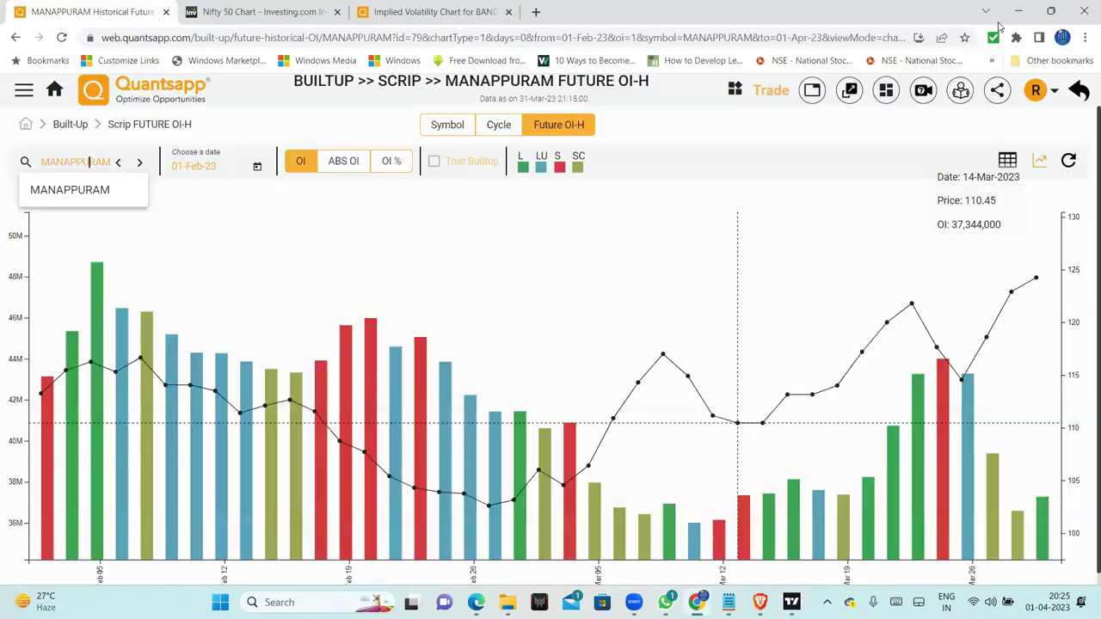
pyautogui.click(140, 163)
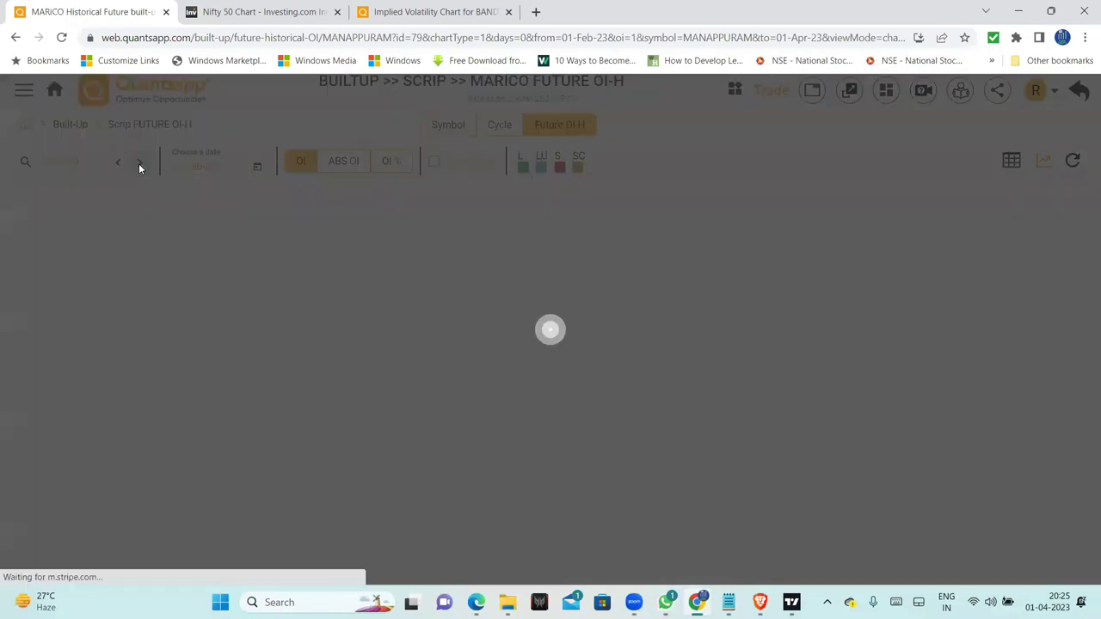
pyautogui.click(140, 164)
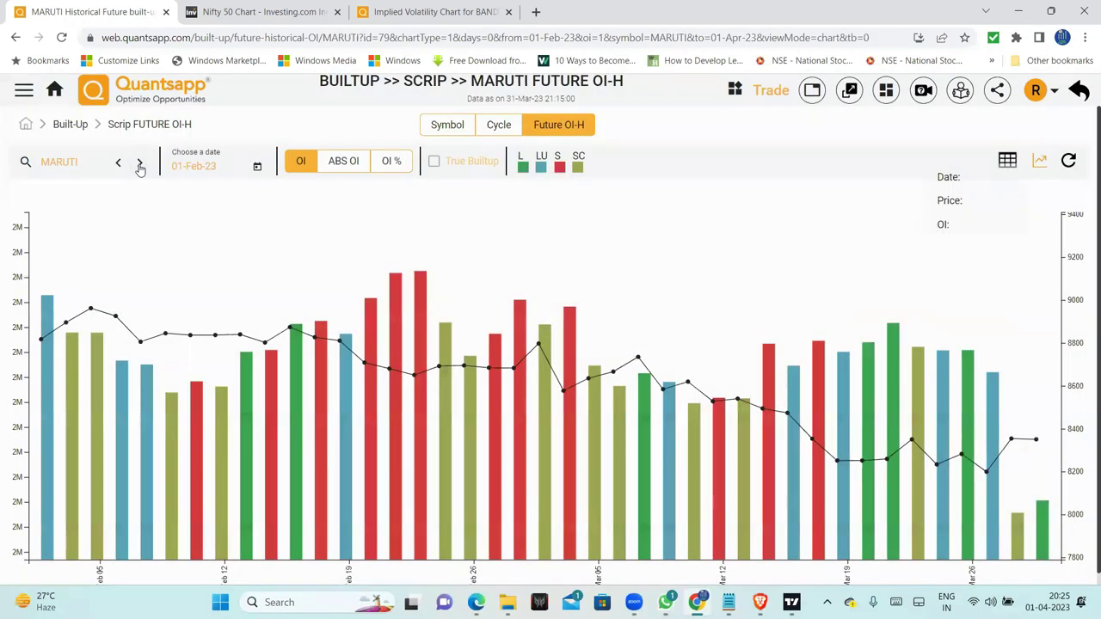
pyautogui.click(343, 161)
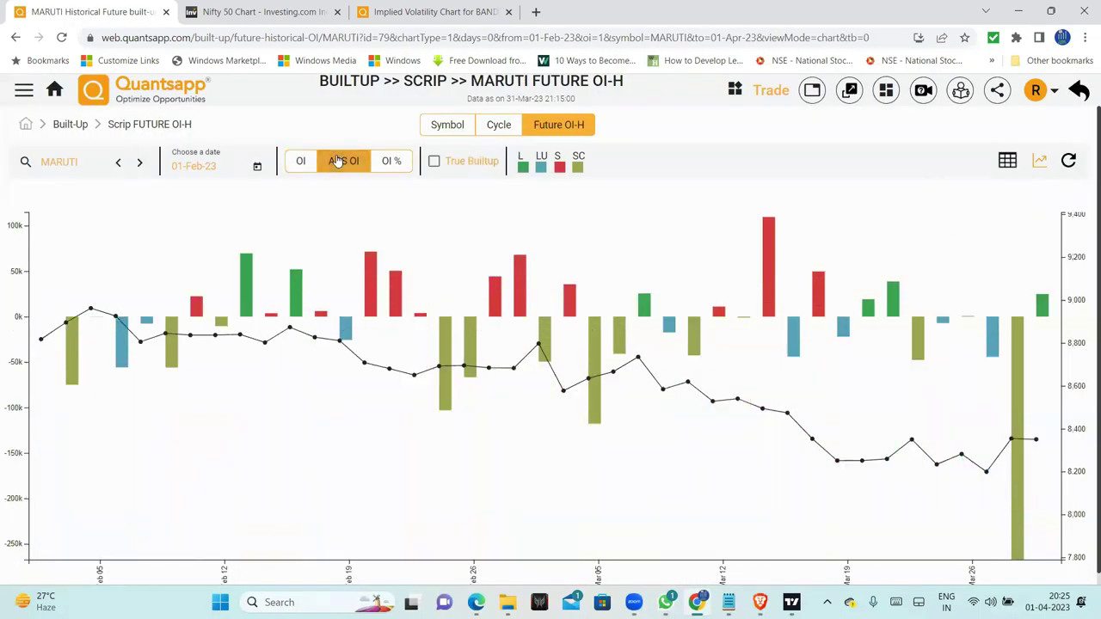
pyautogui.click(302, 162)
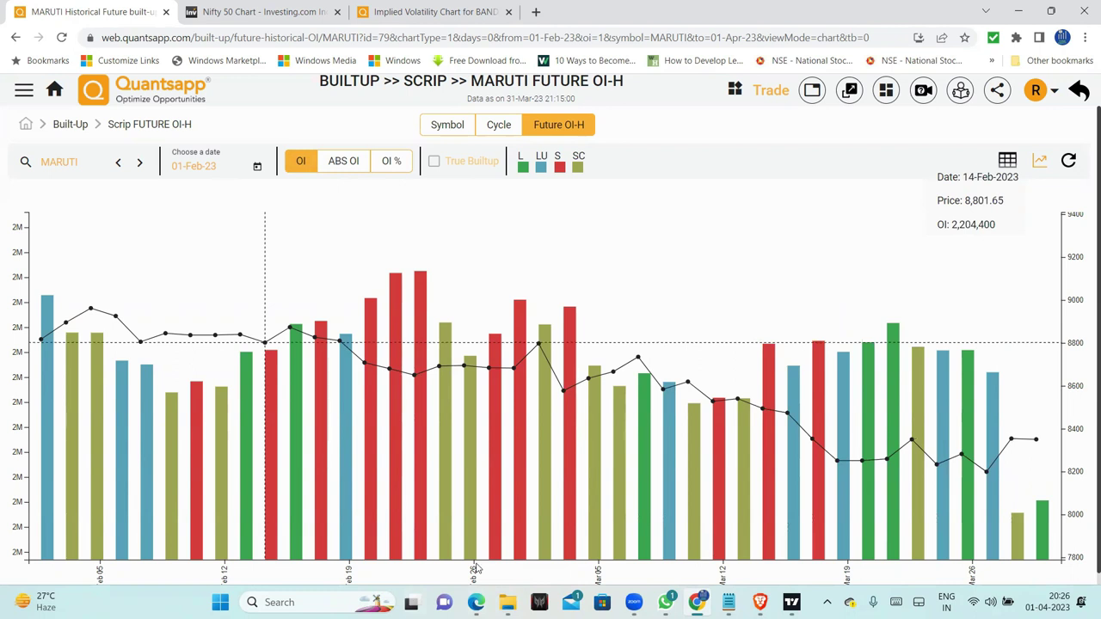
pyautogui.moveTo(1001, 341)
pyautogui.mouseDown()
pyautogui.moveTo(945, 540)
pyautogui.moveTo(997, 343)
pyautogui.mouseUp()
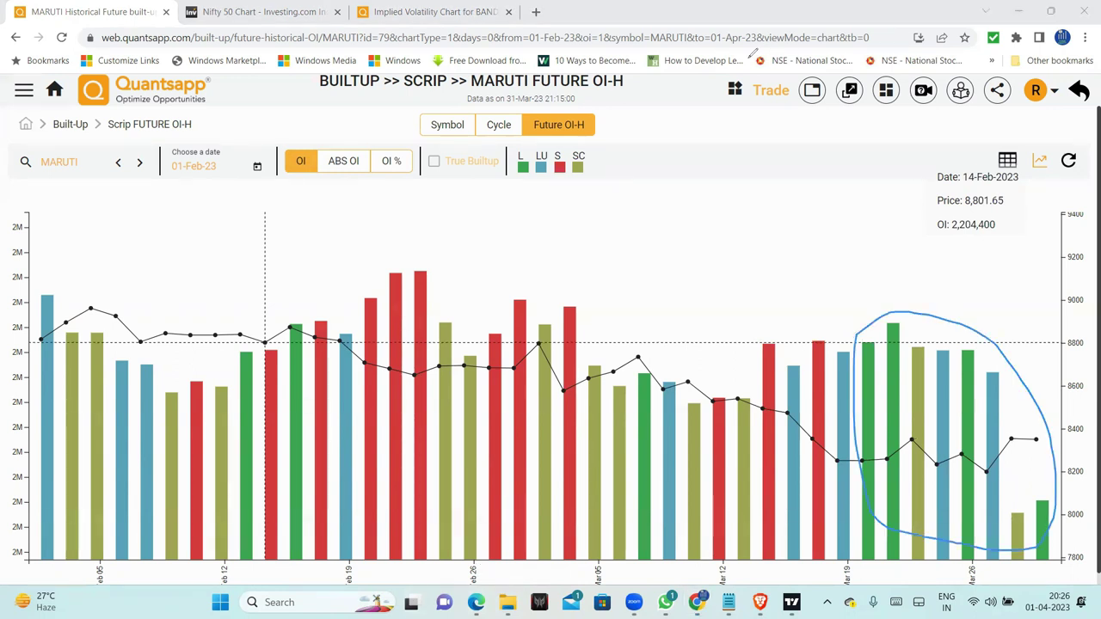
# Step: Review the futures OI history of MCDOWELL-N and MCX, comparing MCX's OI with its absolute OI
pyautogui.click(139, 162)
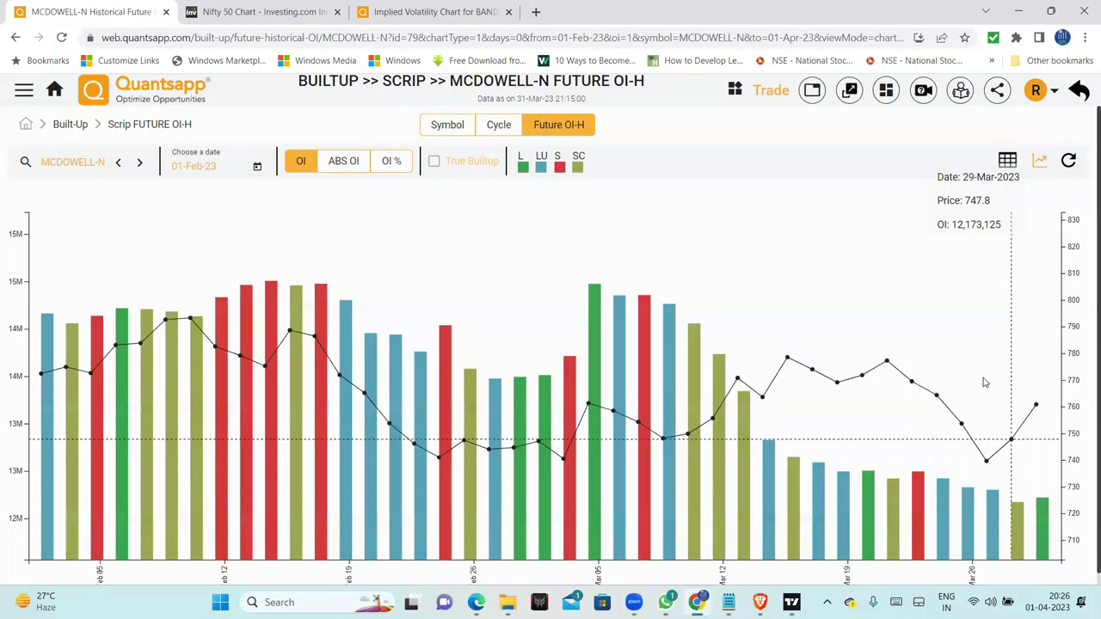
pyautogui.click(139, 162)
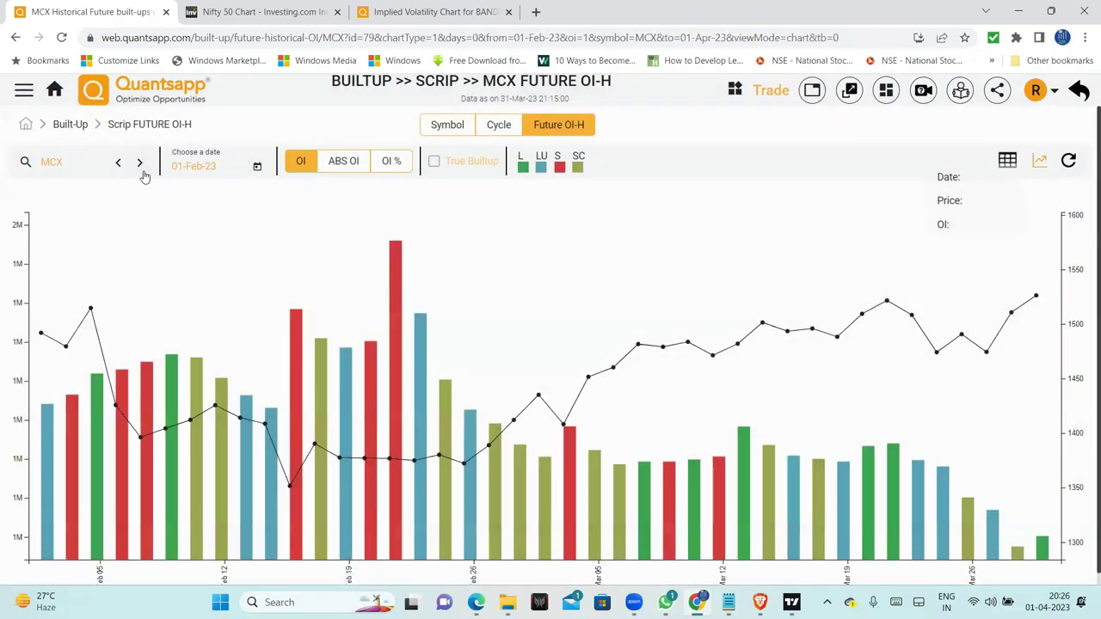
pyautogui.click(343, 161)
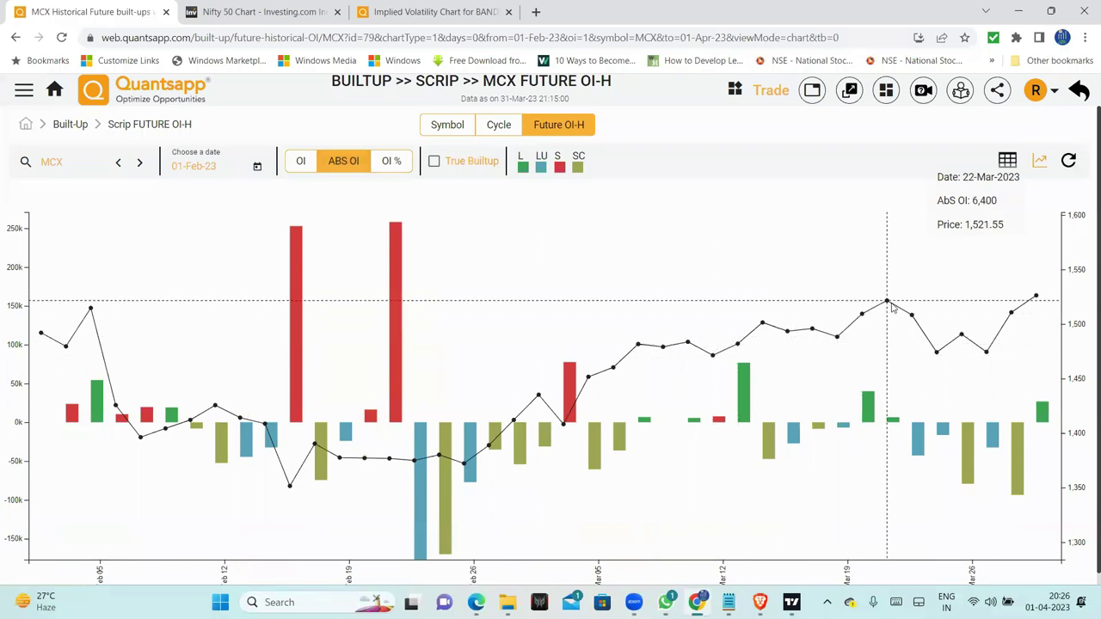
pyautogui.click(300, 163)
# Step: Mark Manappuram as (Bullish) in the stock note, add Maruthi (Bullish) and MCX (Bullish) below it, and minimize the note
pyautogui.click(729, 602)
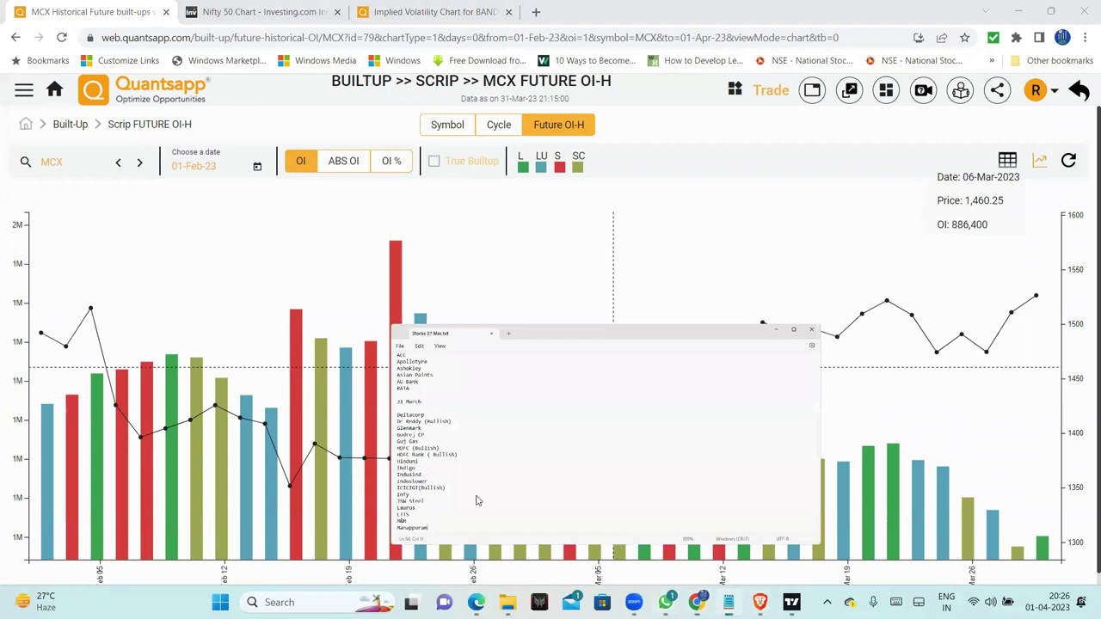
pyautogui.scroll(-1, 397, 471)
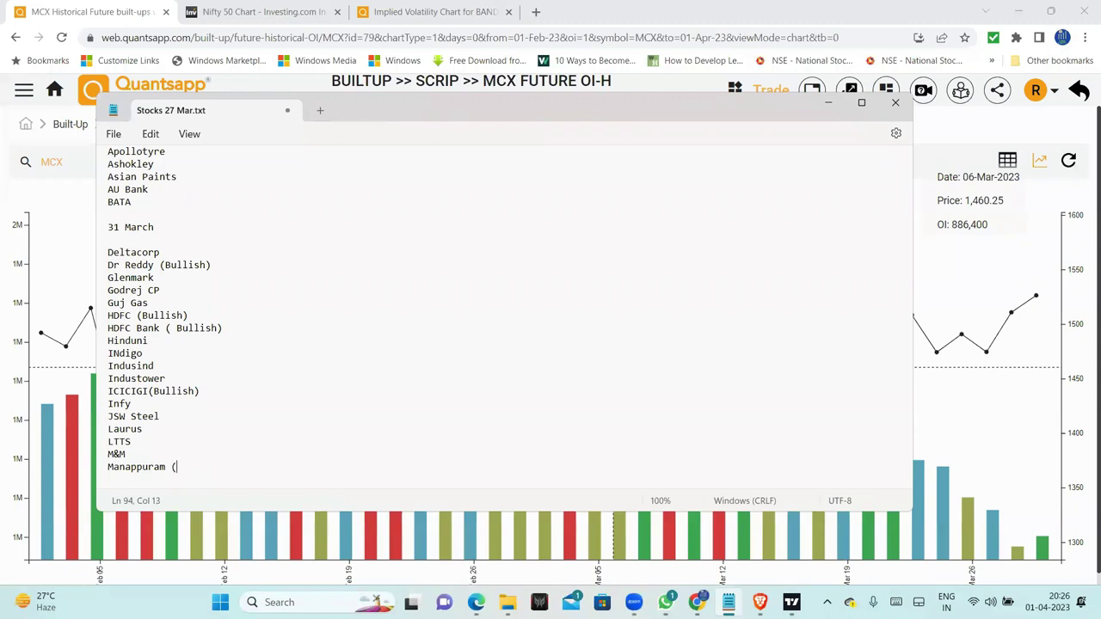
pyautogui.write('h')
pyautogui.write('ruti')
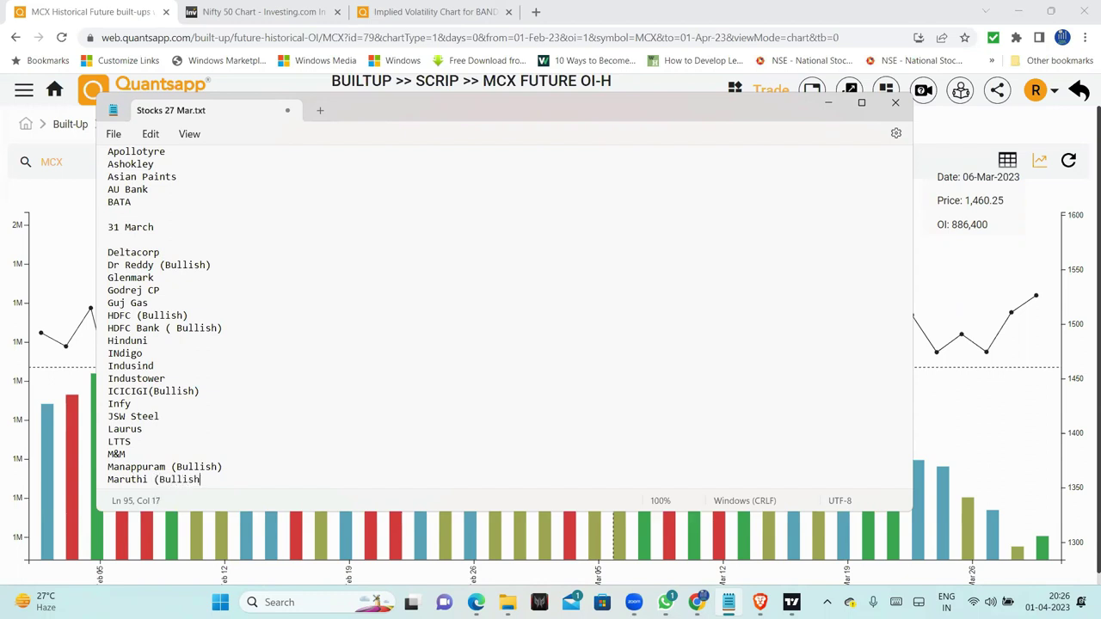
pyautogui.press('Return')
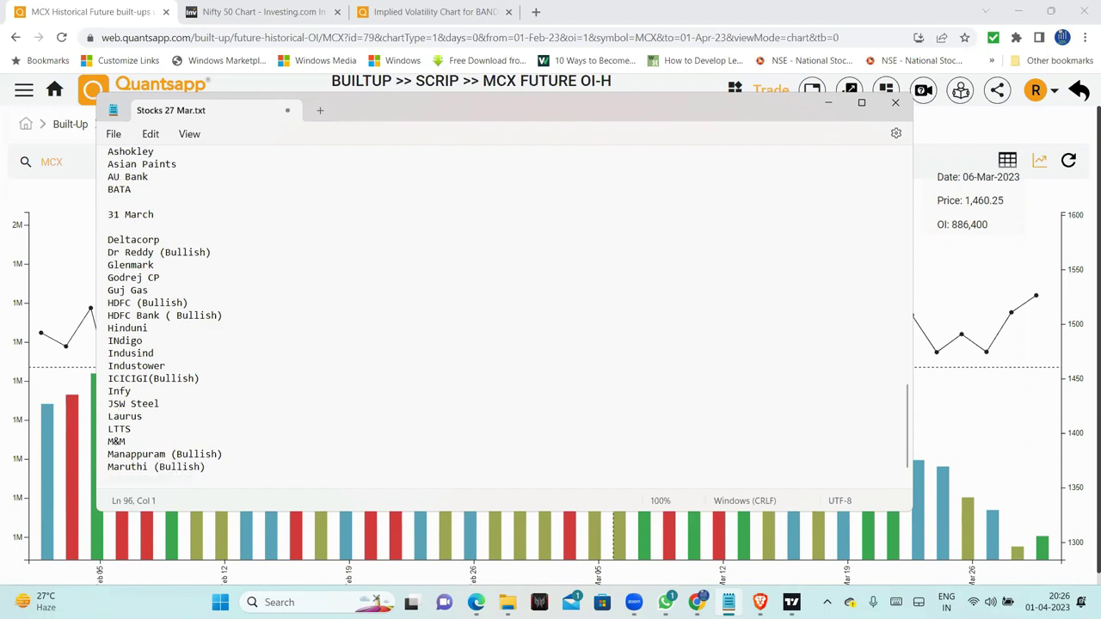
pyautogui.write('MCX (Bullis')
pyautogui.click(827, 103)
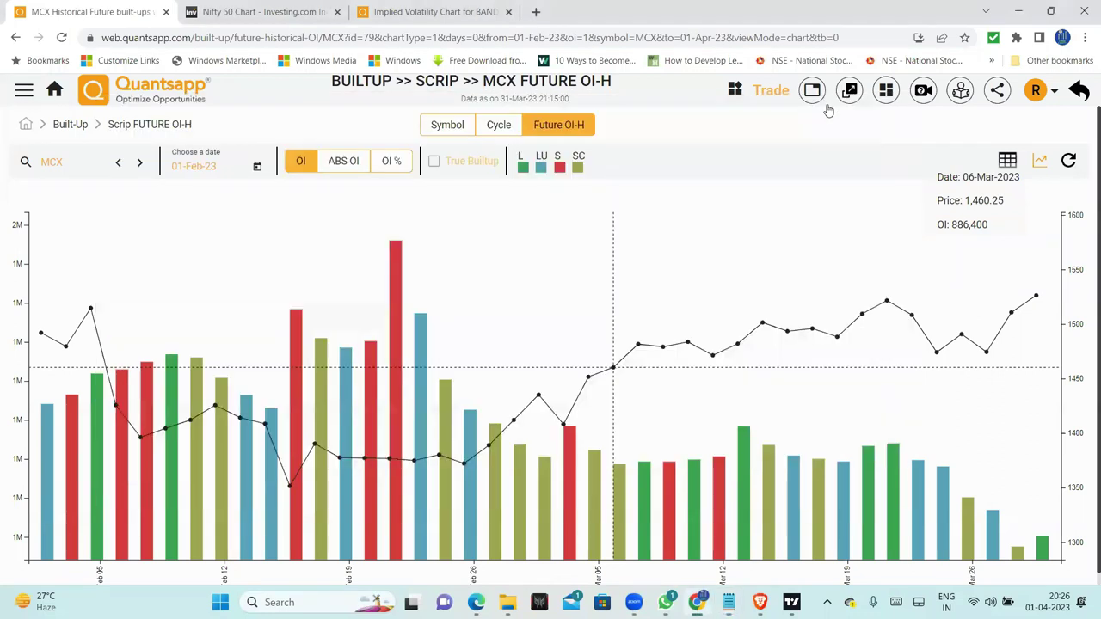
# Step: Go through the futures OI histories after MCX, examining MFSL and MOTHERSON, and advance to MPHASIS
pyautogui.click(146, 173)
pyautogui.click(146, 173)
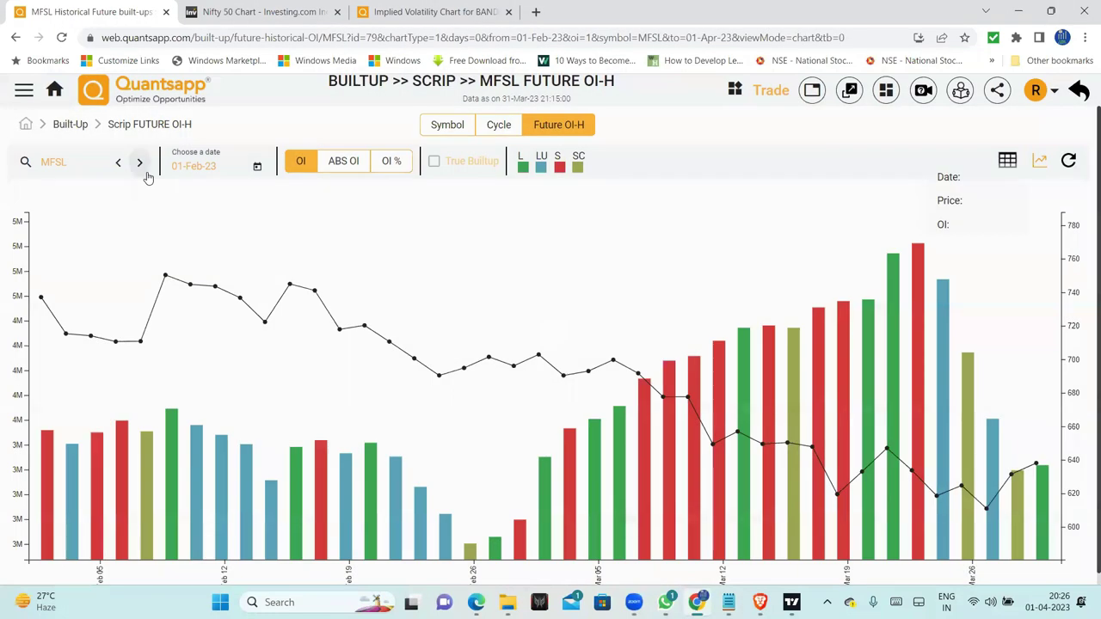
pyautogui.click(141, 164)
pyautogui.click(140, 164)
pyautogui.click(138, 163)
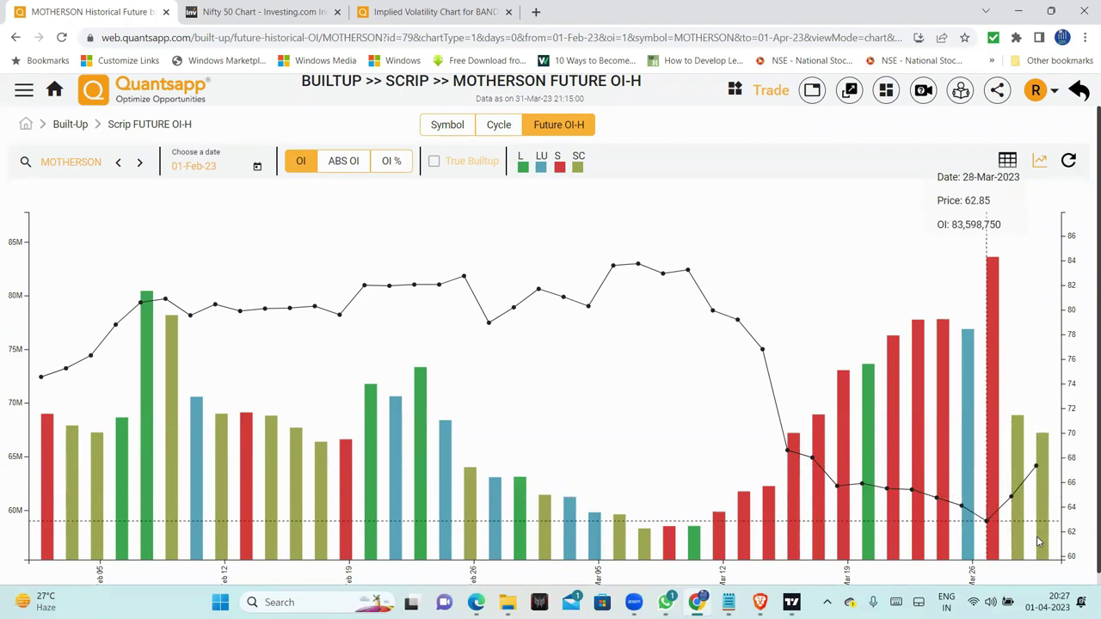
pyautogui.click(139, 162)
# Step: Add Motherson below MCX in the stock note and minimize the note
pyautogui.click(728, 602)
pyautogui.write('Motherson')
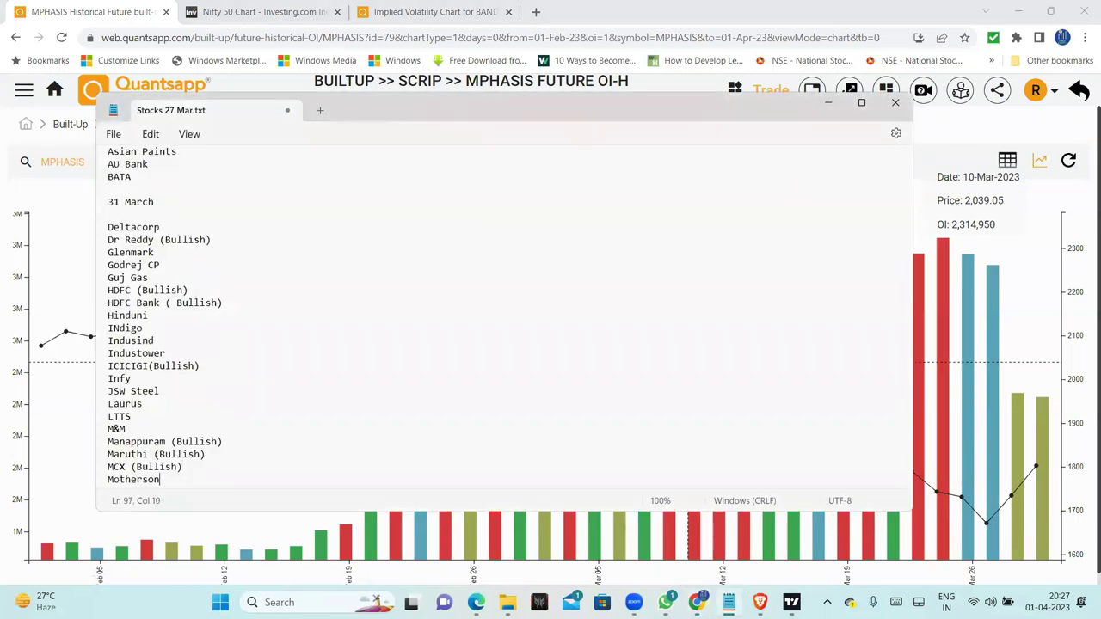
pyautogui.click(827, 104)
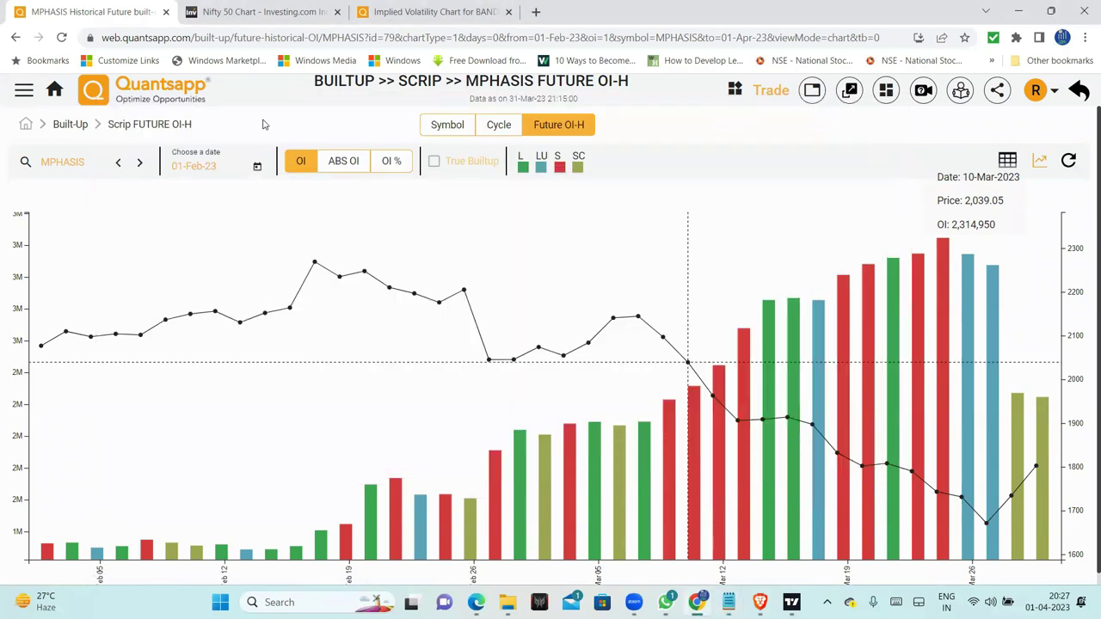
# Step: Examine the futures OI histories of MRF, MUTHOOTFIN and NATIONALUM
pyautogui.click(139, 163)
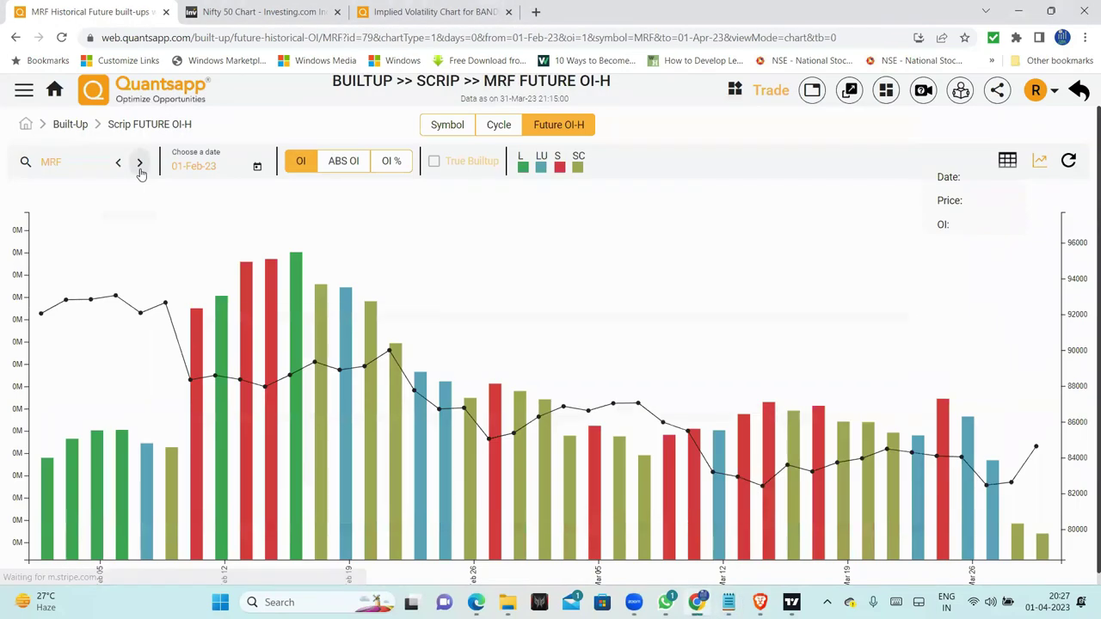
pyautogui.click(139, 163)
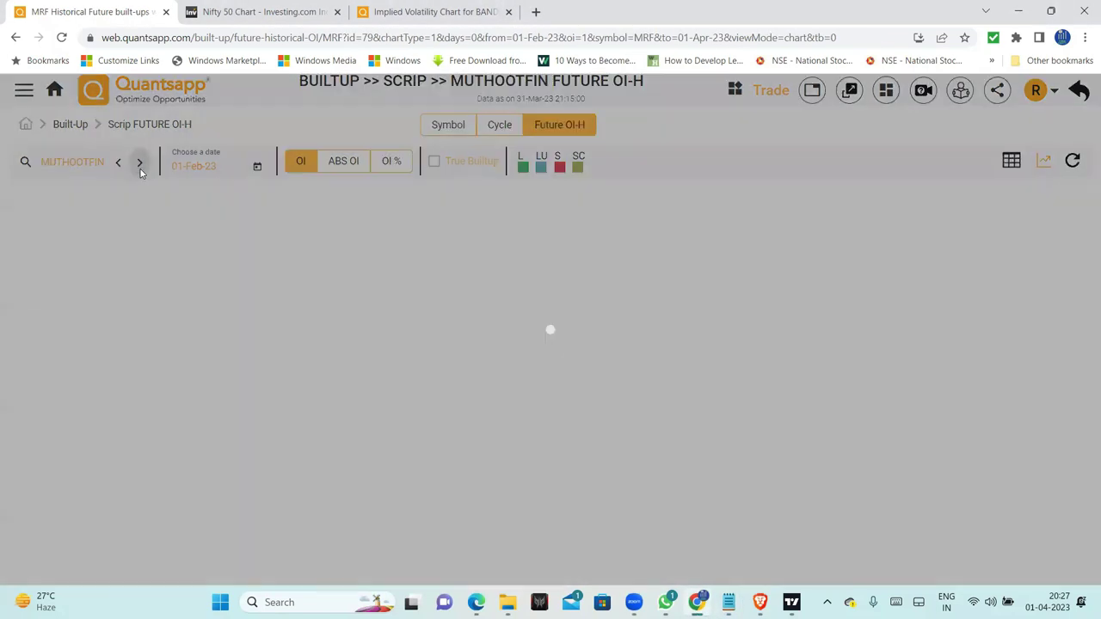
pyautogui.click(140, 163)
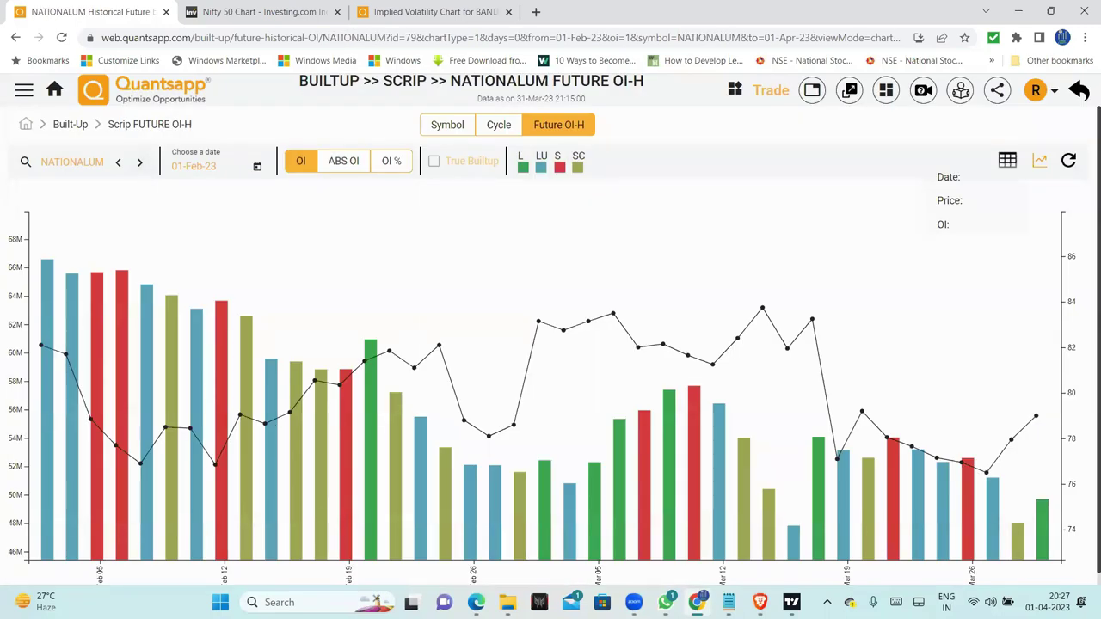
# Step: Add Muthoot and Mphasis on separate lines below Motherson in the stock note
pyautogui.hotkey('alt', 'Tab')
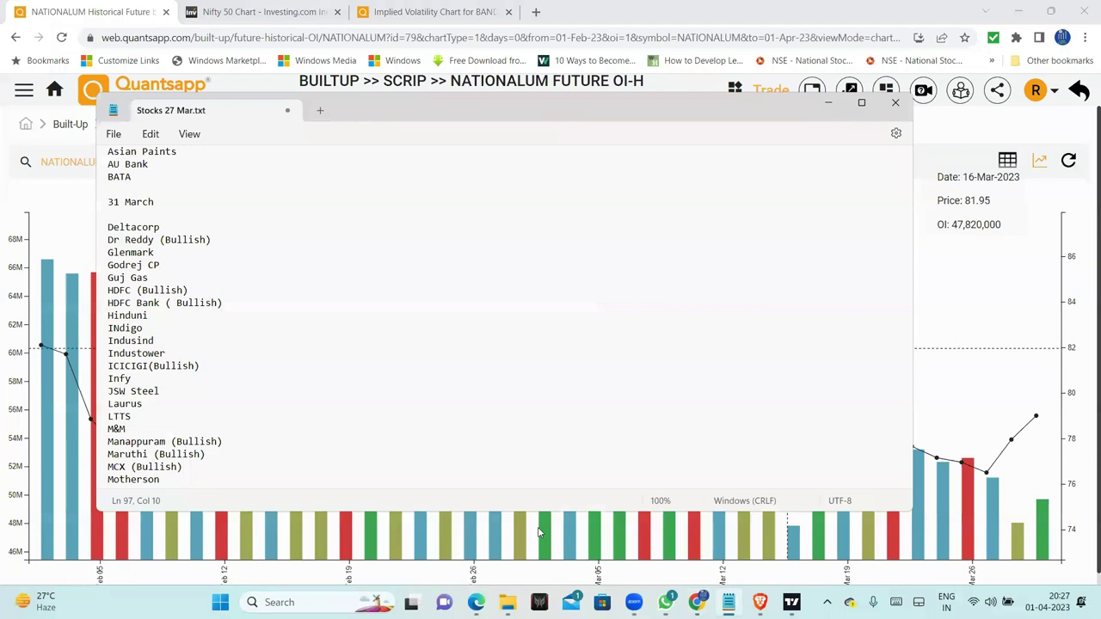
pyautogui.press('Return')
pyautogui.write('Muthoot')
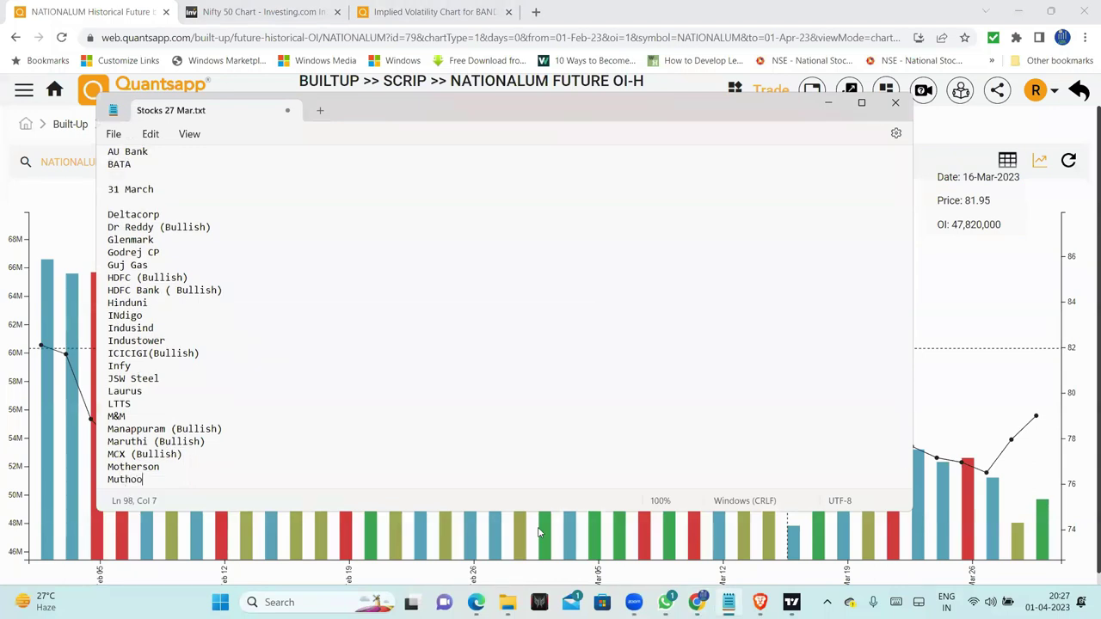
pyautogui.press('Return')
pyautogui.write('Mphasis')
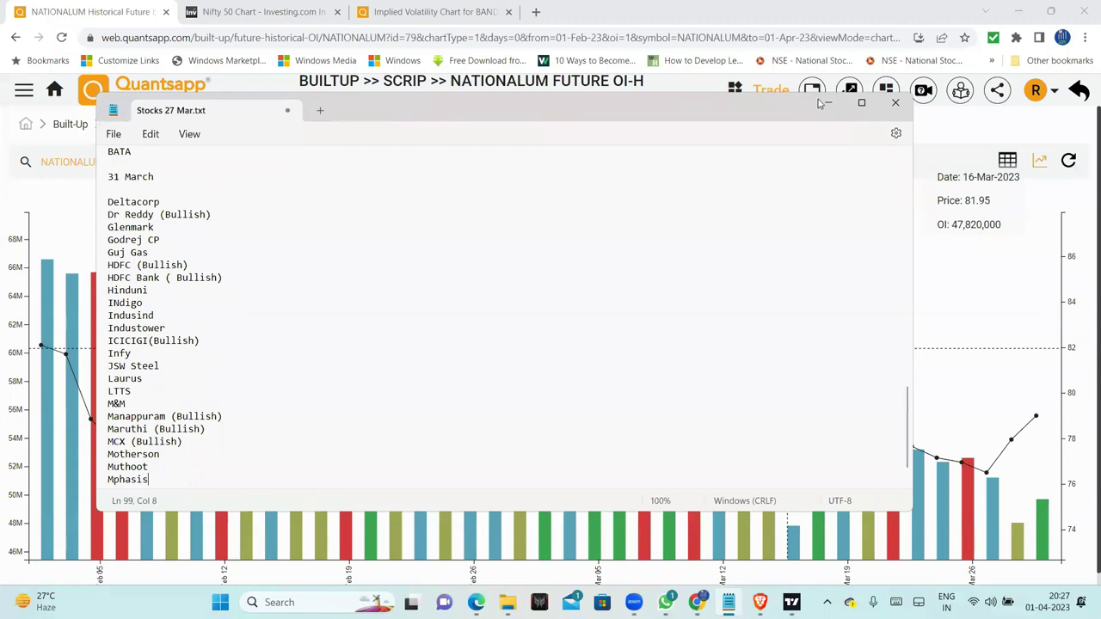
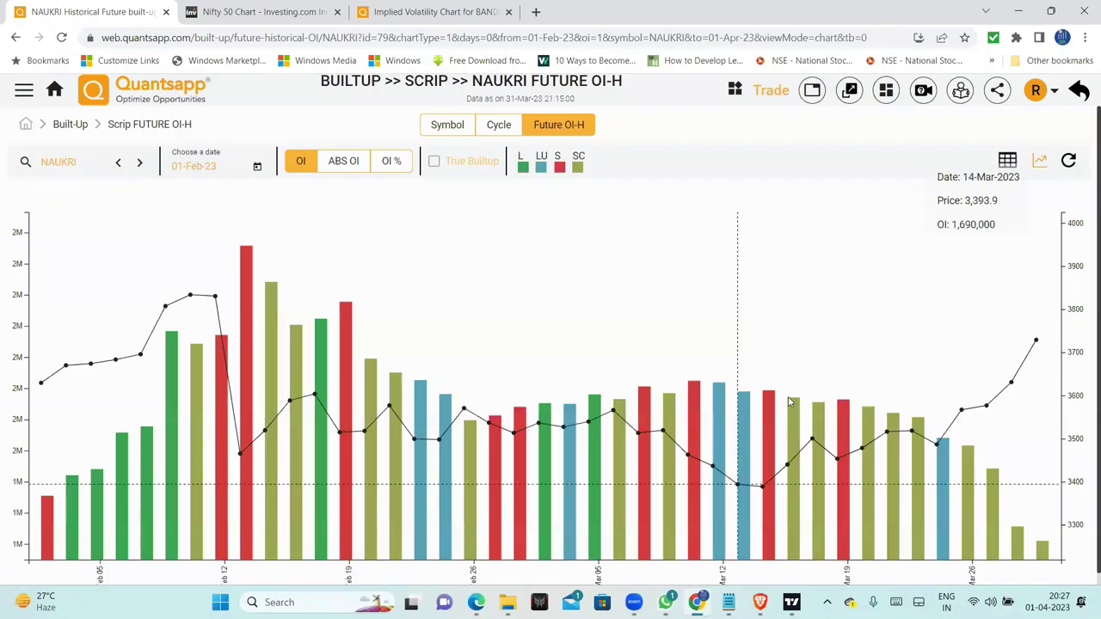
# Step: Compare NAUKRI's OI and absolute OI history, and circle the price rise and OI bars from mid to late March
pyautogui.click(342, 162)
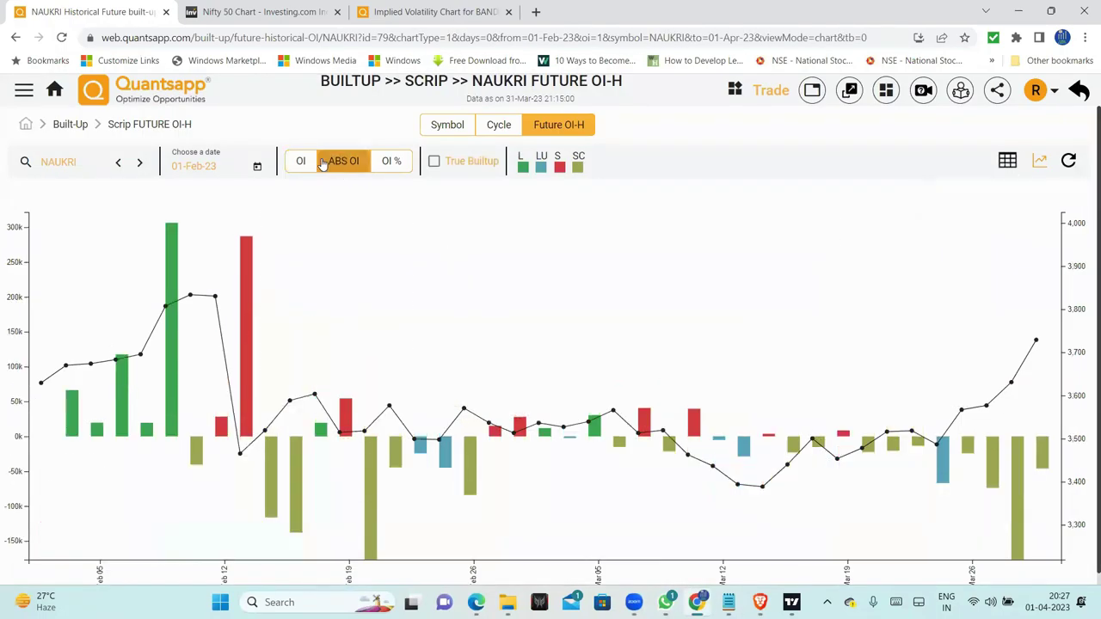
pyautogui.click(301, 162)
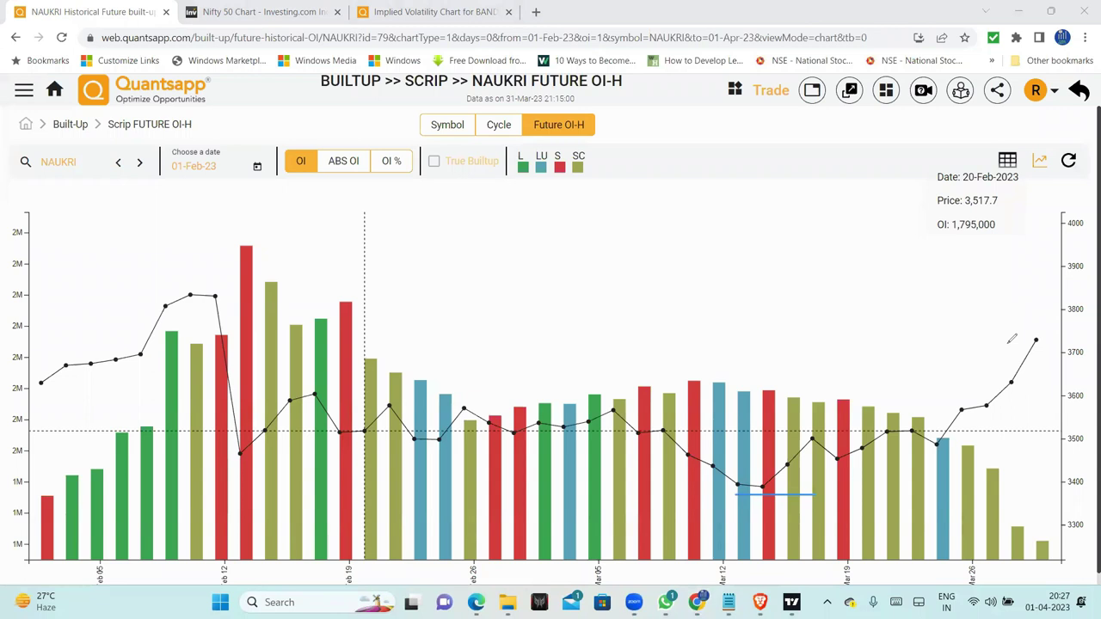
pyautogui.moveTo(732, 376)
pyautogui.mouseDown()
pyautogui.moveTo(705, 456)
pyautogui.moveTo(1075, 447)
pyautogui.moveTo(897, 301)
pyautogui.mouseUp()
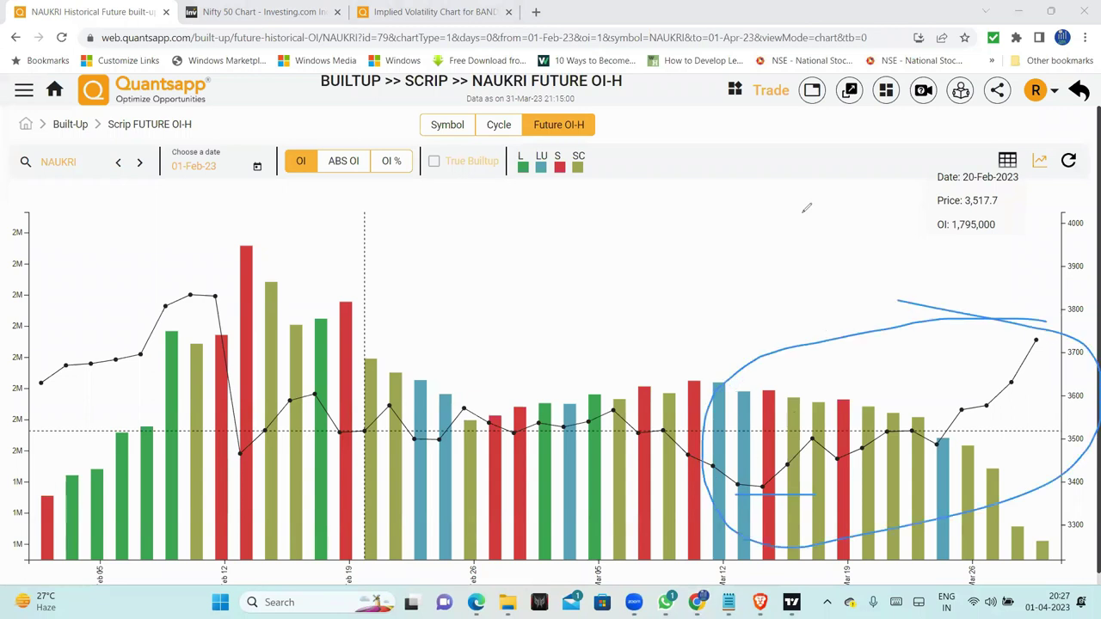
pyautogui.click(343, 161)
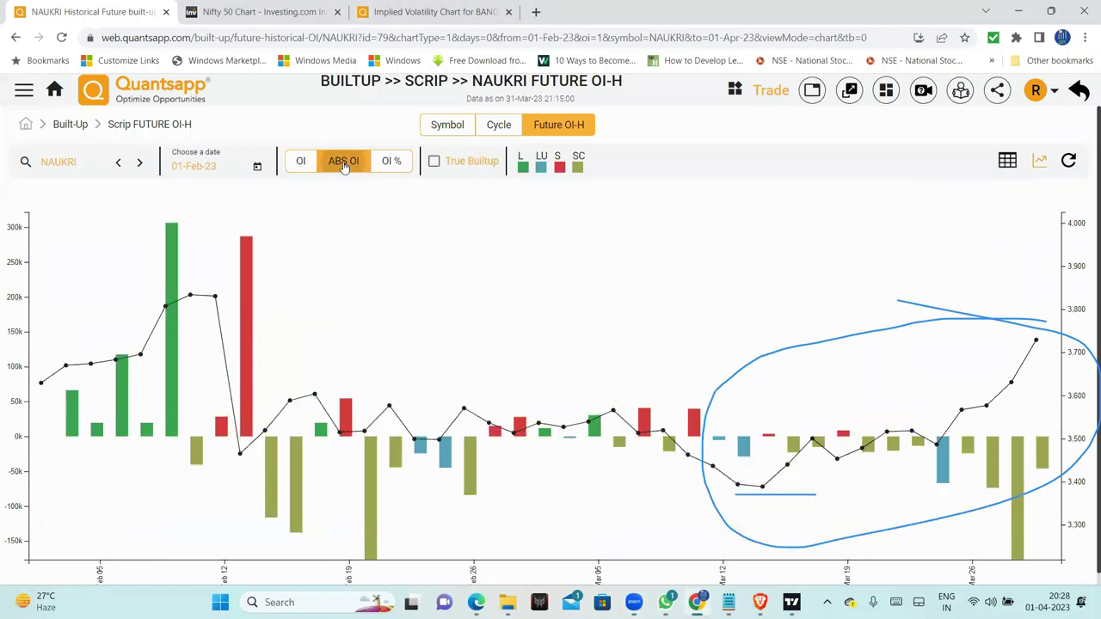
# Step: Compare NAUKRI's absolute OI history with and without True Builtup, and return to the OI view
pyautogui.click(462, 165)
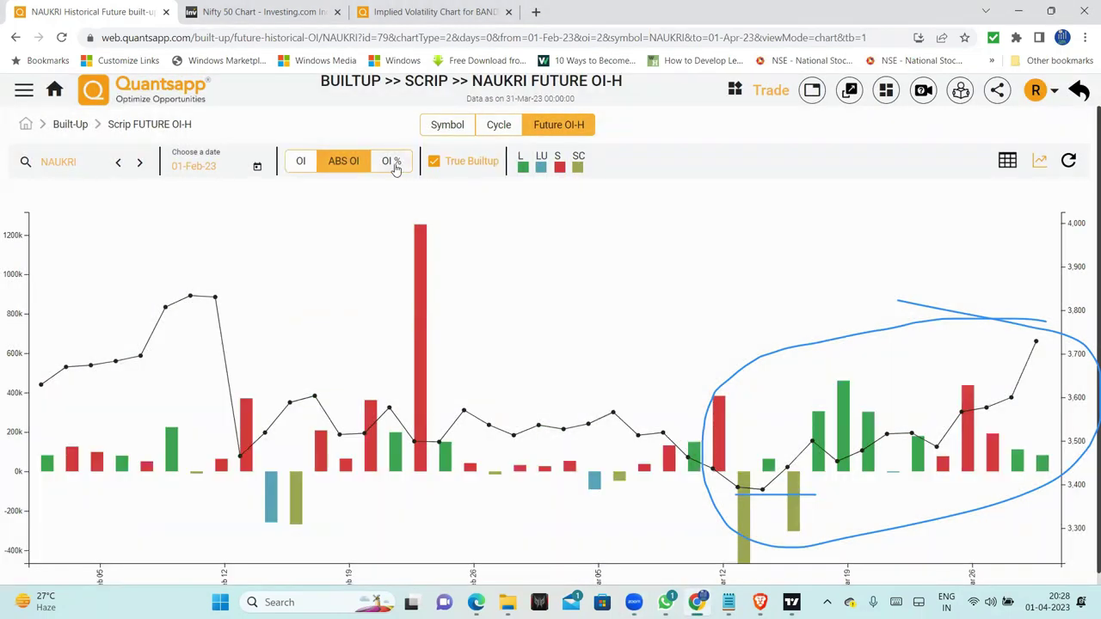
pyautogui.click(433, 161)
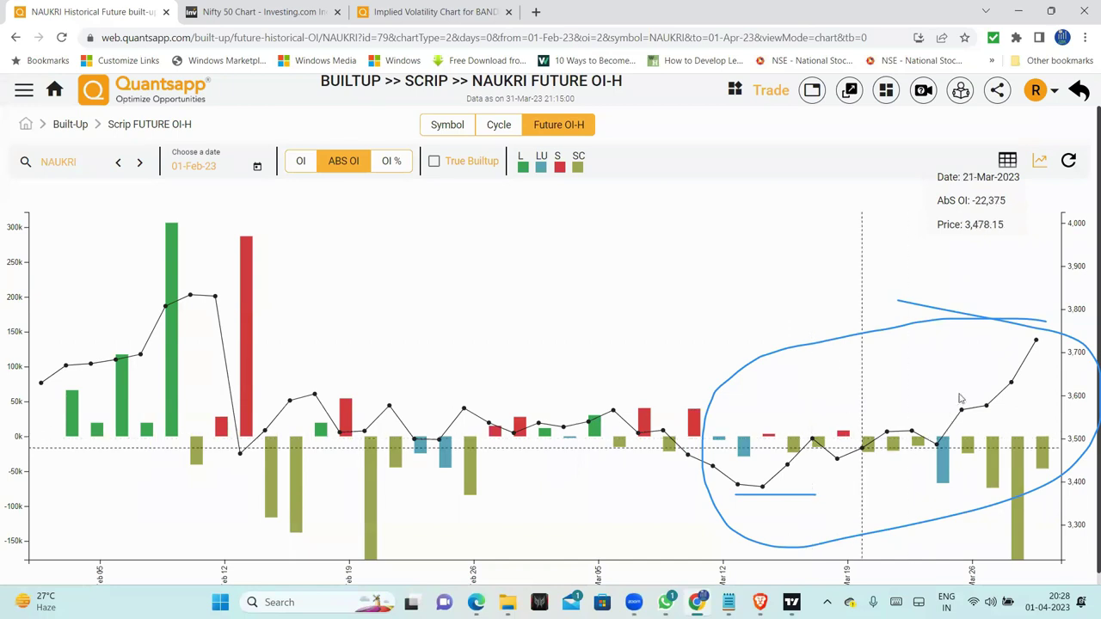
pyautogui.click(300, 161)
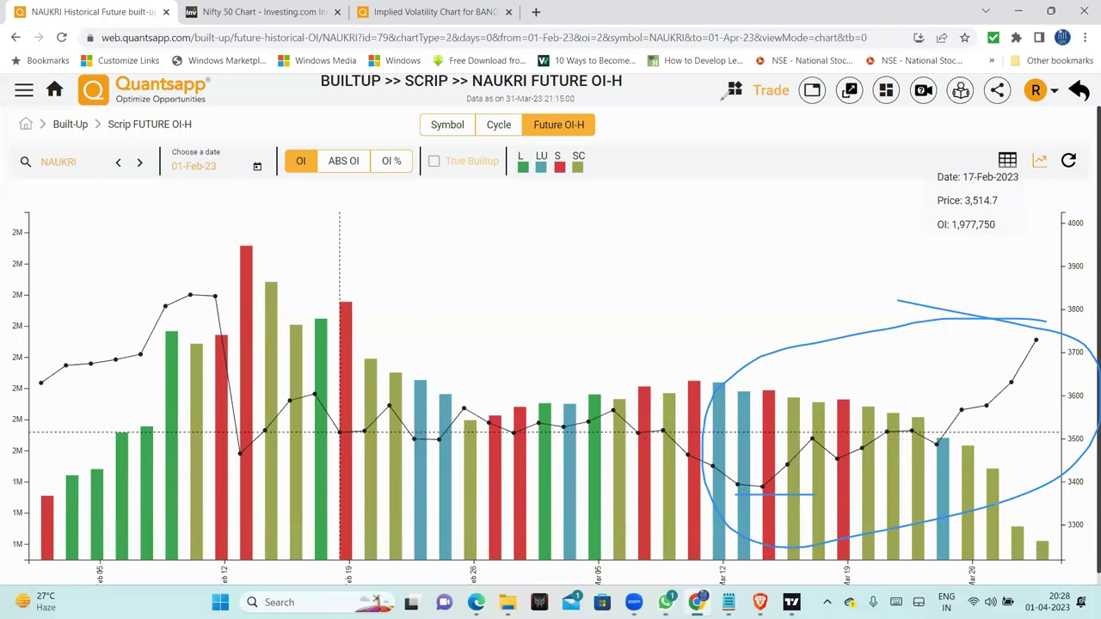
# Step: Advance through NAVINFLUOR and NIFTY to NTPC, and compare NTPC's OI and absolute OI histories
pyautogui.click(139, 162)
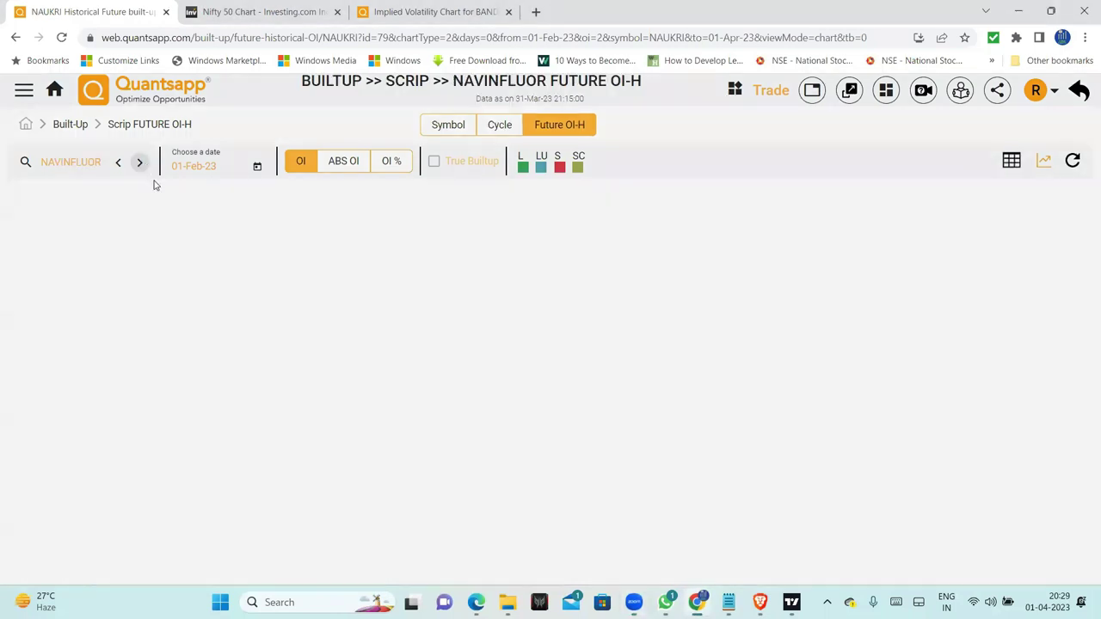
pyautogui.click(140, 162)
pyautogui.click(141, 163)
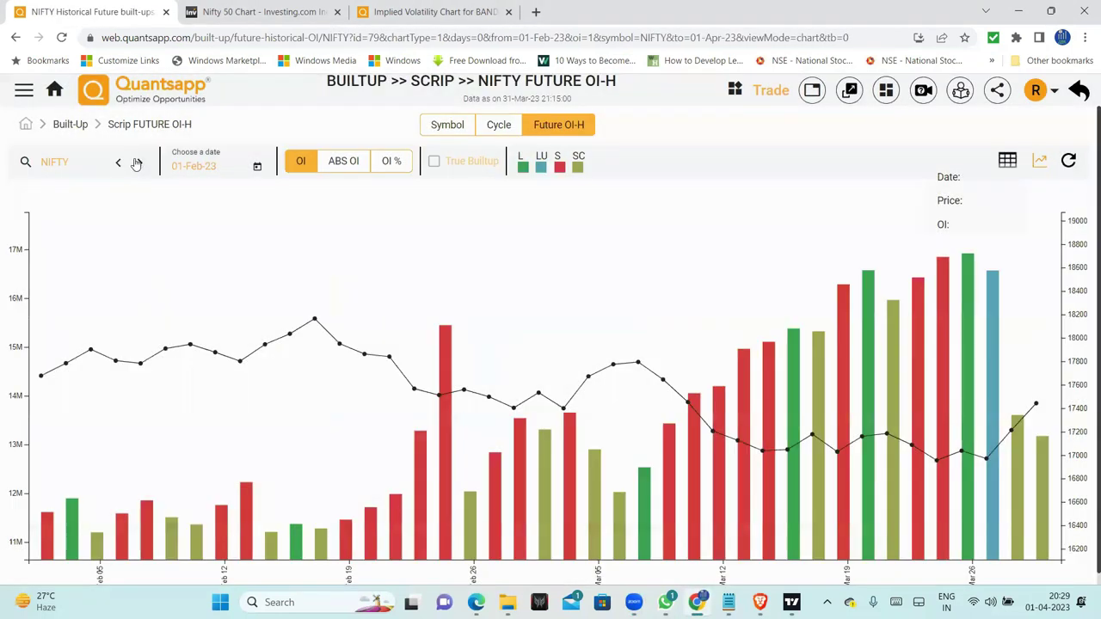
pyautogui.click(141, 163)
pyautogui.click(142, 166)
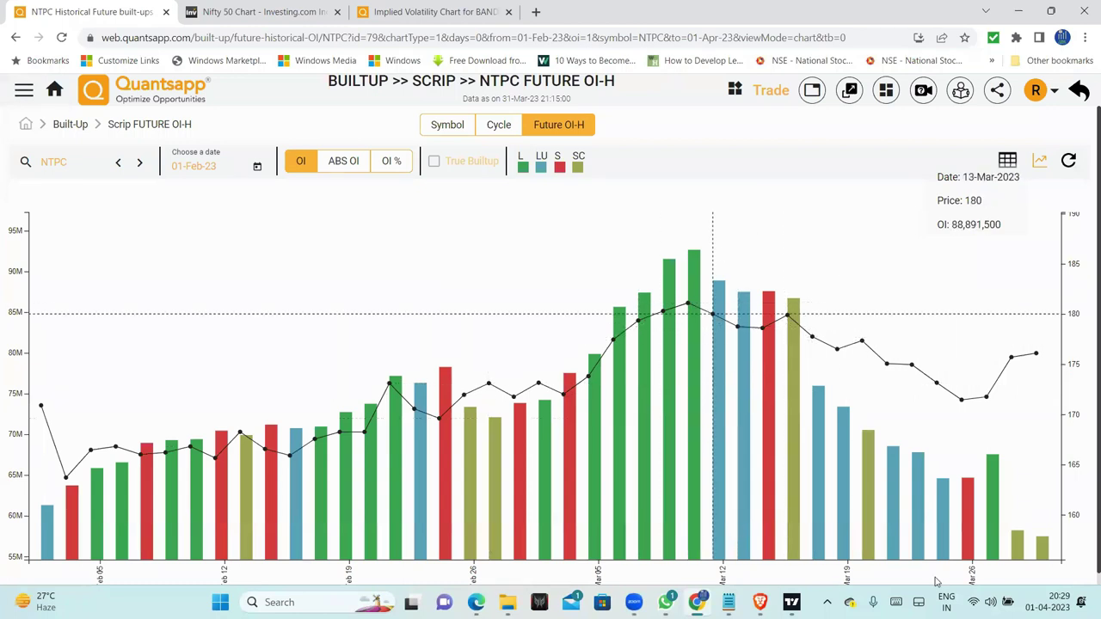
pyautogui.click(343, 161)
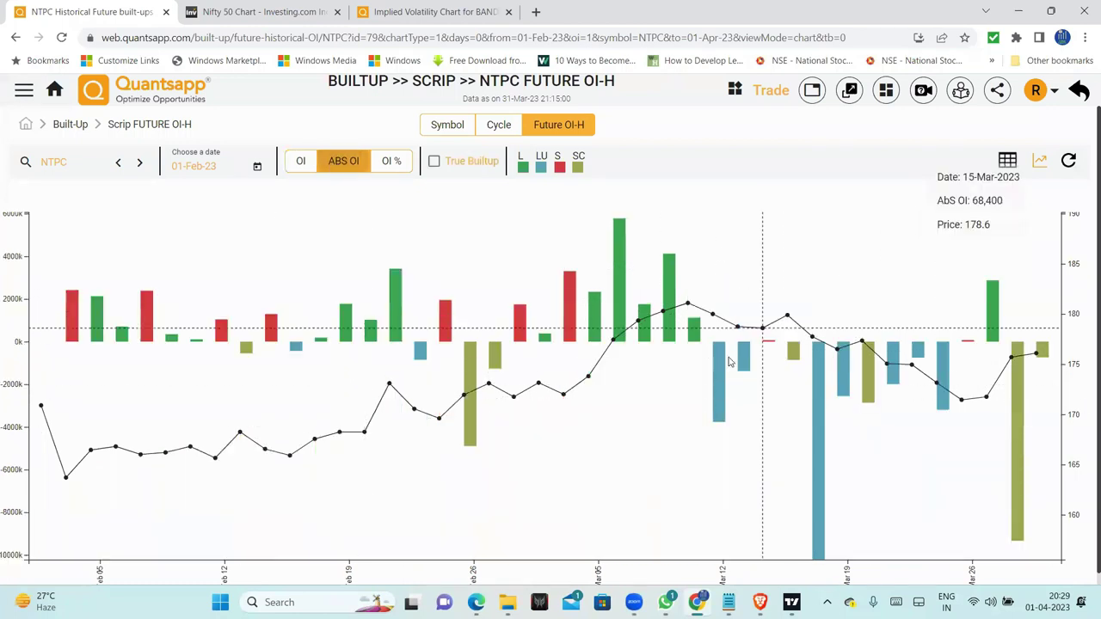
pyautogui.click(305, 158)
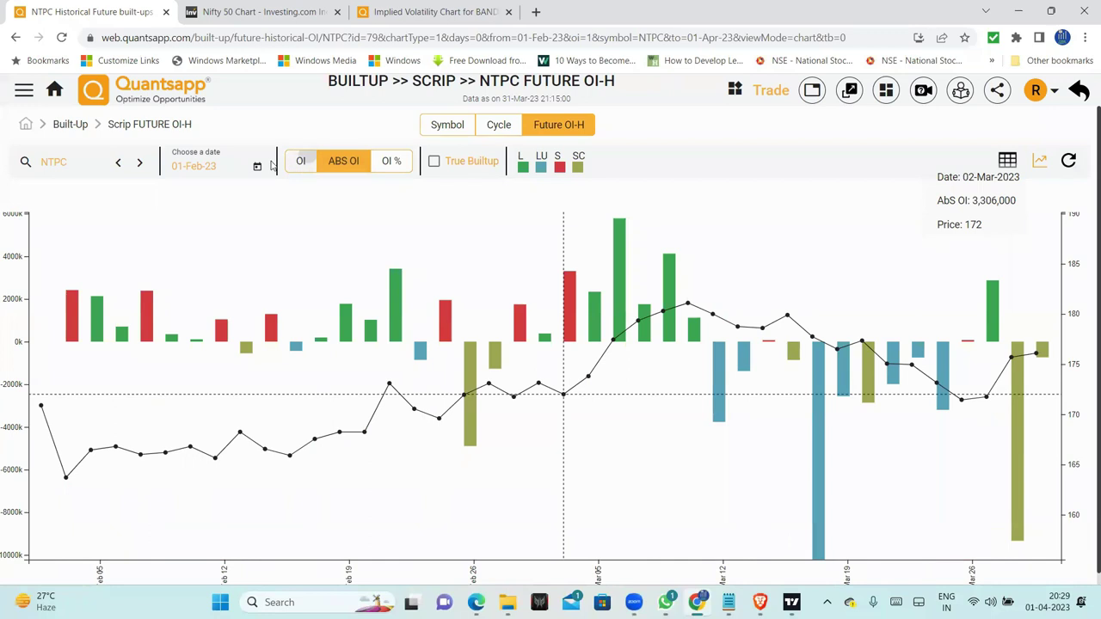
# Step: Compare OBEROIRLTY's OI and absolute OI histories
pyautogui.click(137, 163)
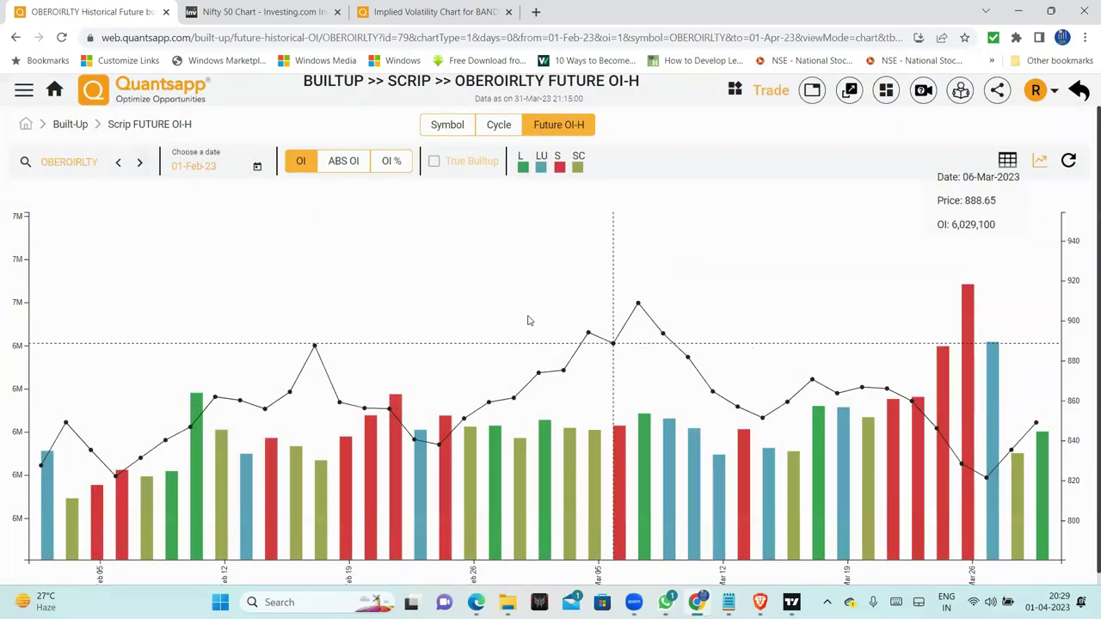
pyautogui.click(343, 161)
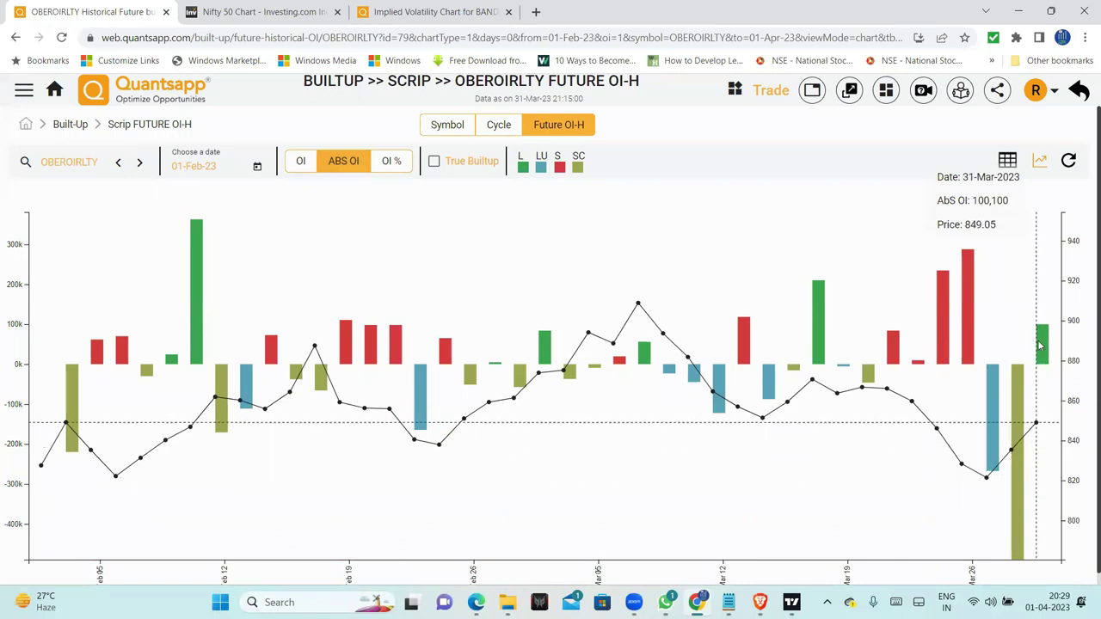
pyautogui.click(300, 161)
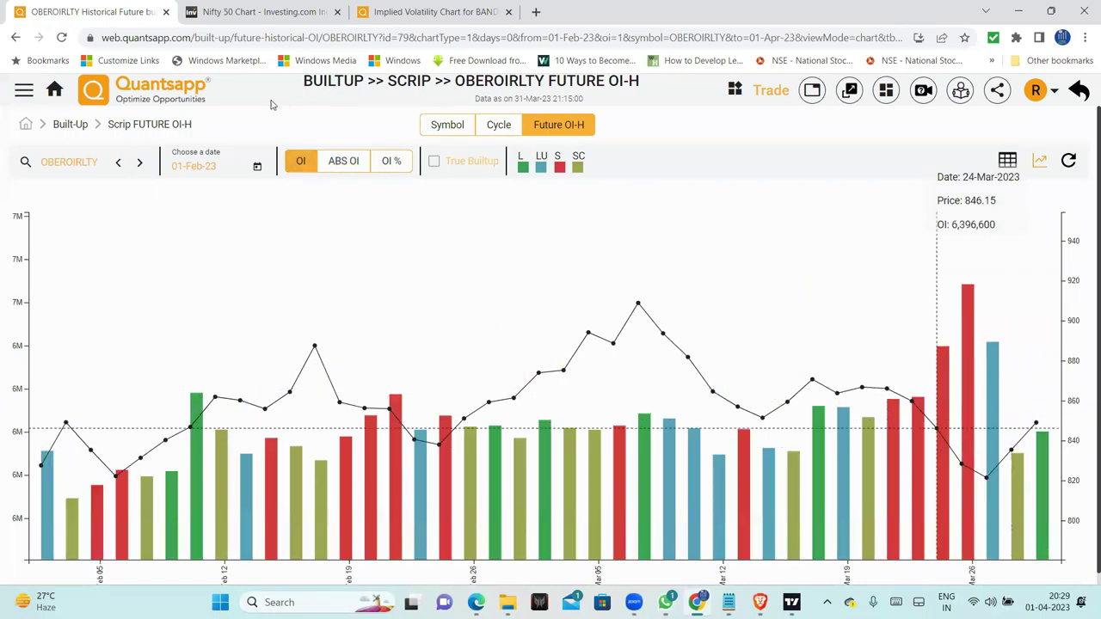
# Step: Examine the futures OI histories of OFSS and ONGC, going back to OFSS once to recheck it
pyautogui.click(139, 162)
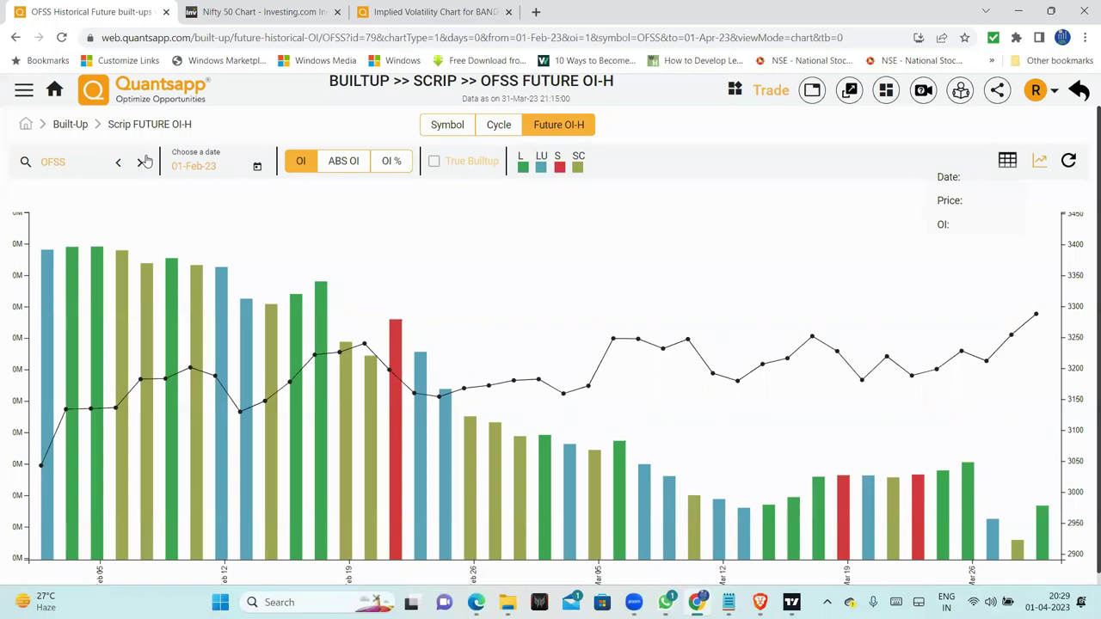
pyautogui.click(141, 161)
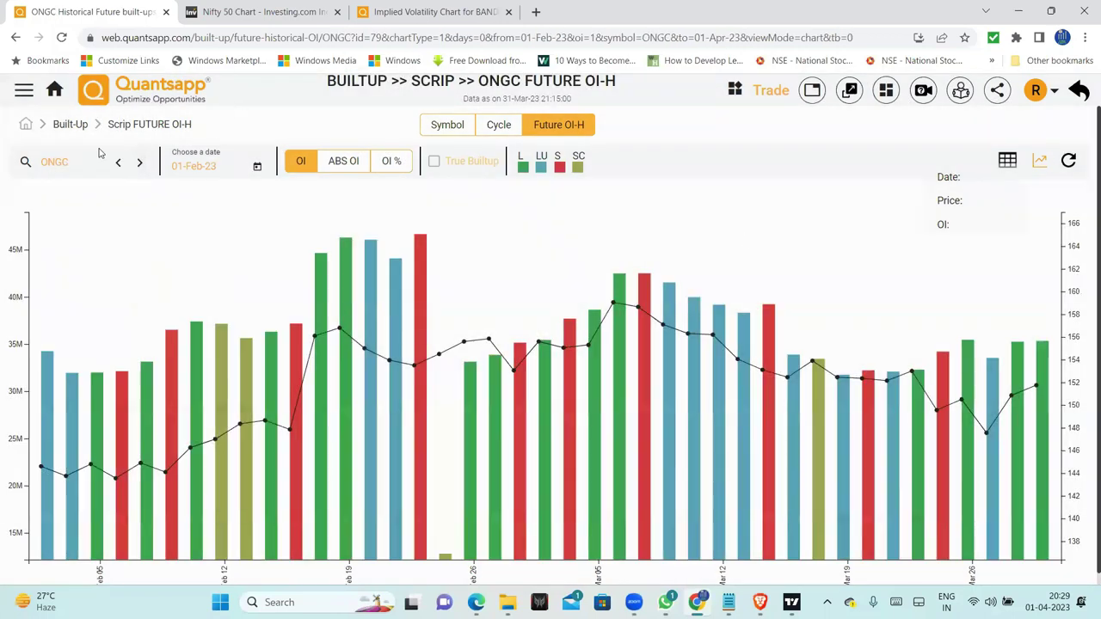
pyautogui.click(120, 163)
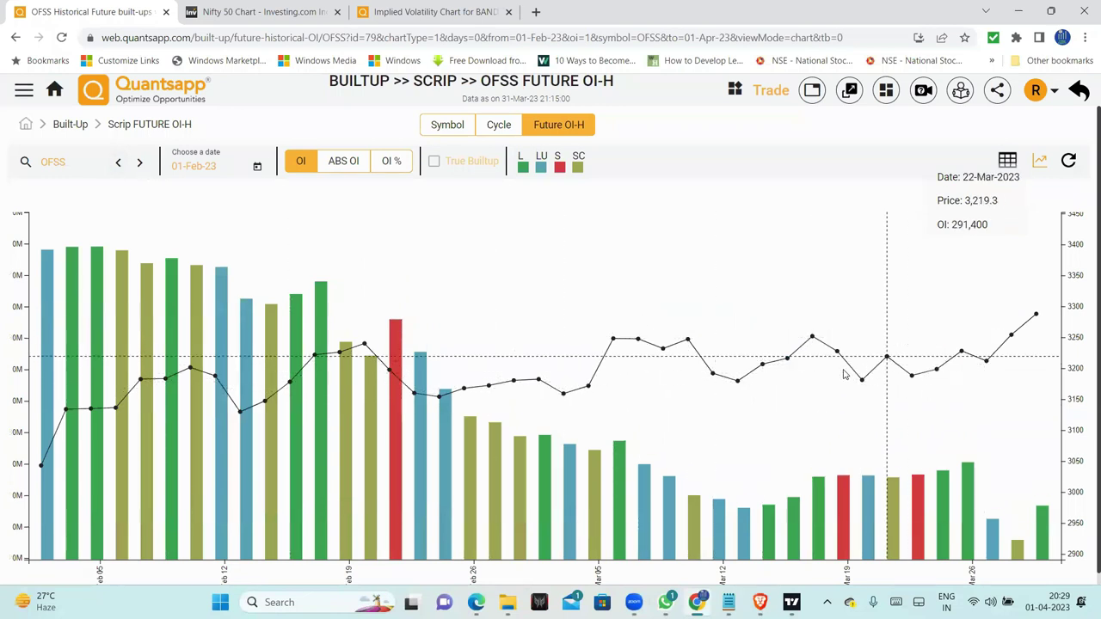
pyautogui.click(141, 163)
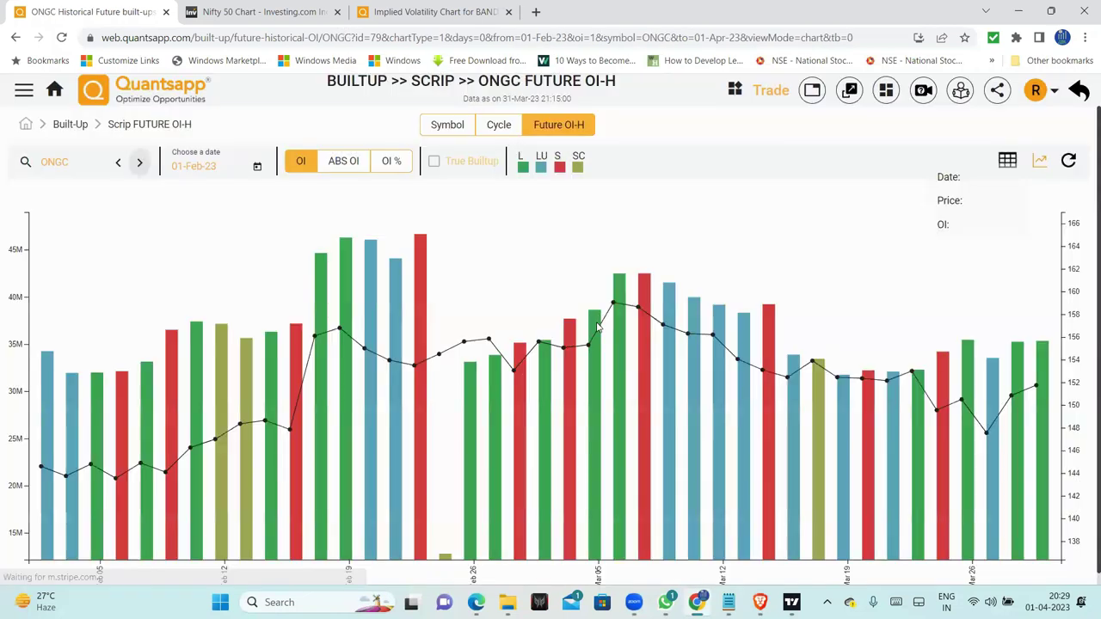
# Step: Examine the futures OI histories of PAGEIND, PEL, PERSISTENT, PETRONET and PIDILITIND
pyautogui.click(140, 163)
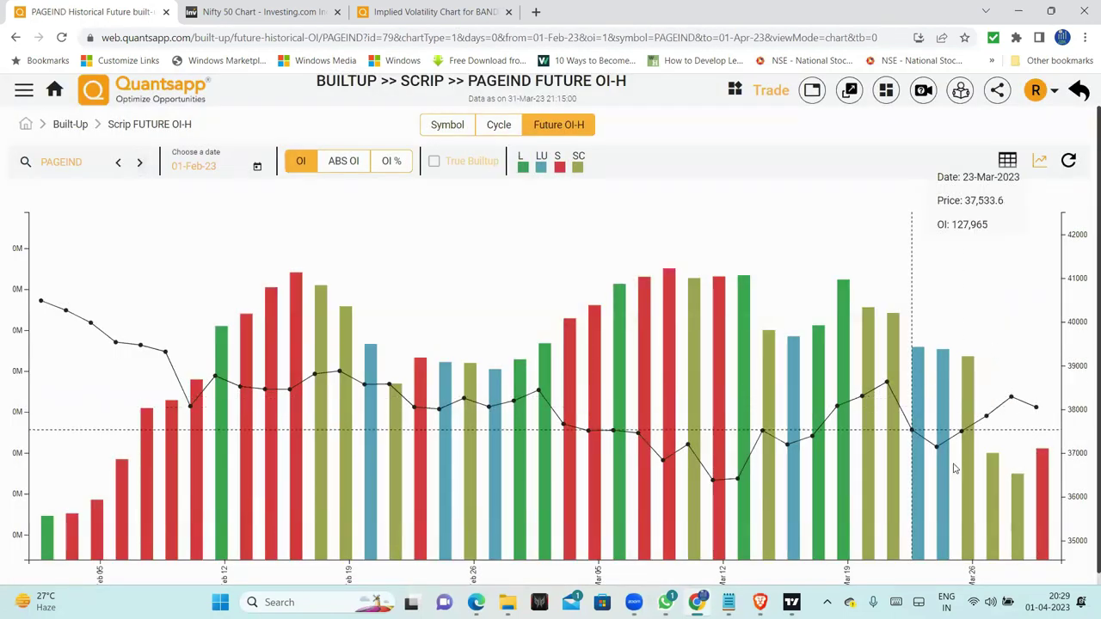
pyautogui.click(139, 163)
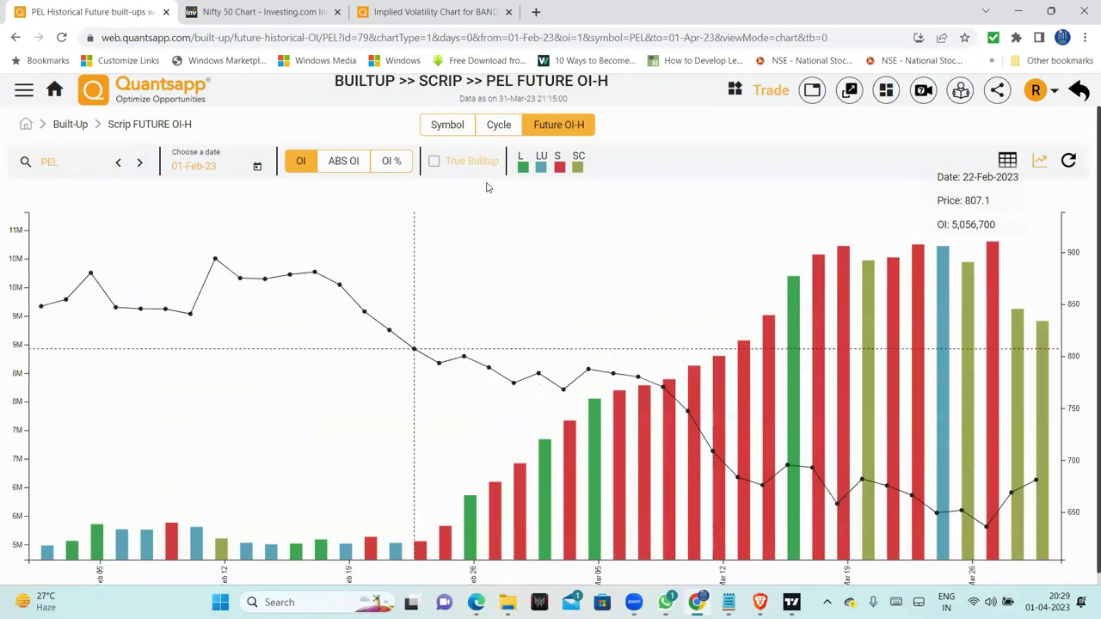
pyautogui.click(139, 163)
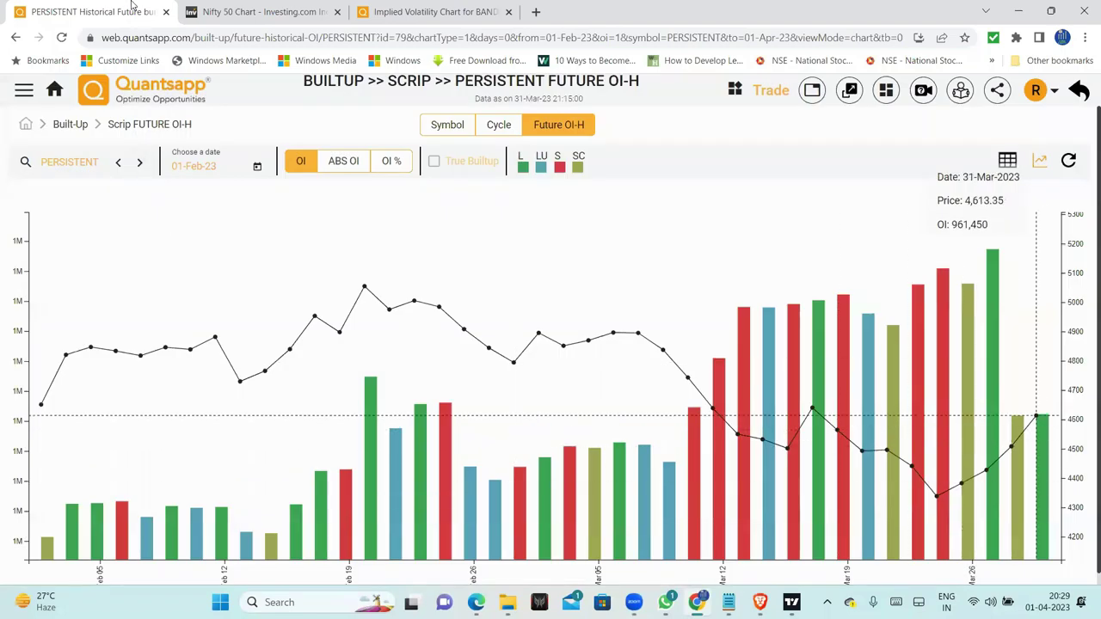
pyautogui.click(139, 164)
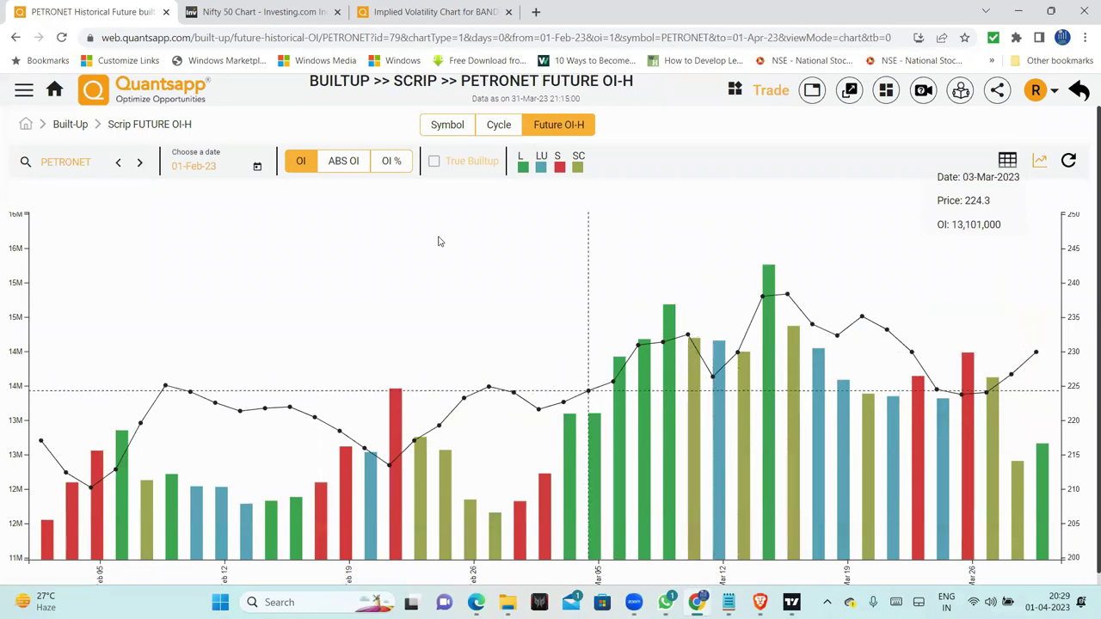
pyautogui.click(145, 172)
pyautogui.click(144, 171)
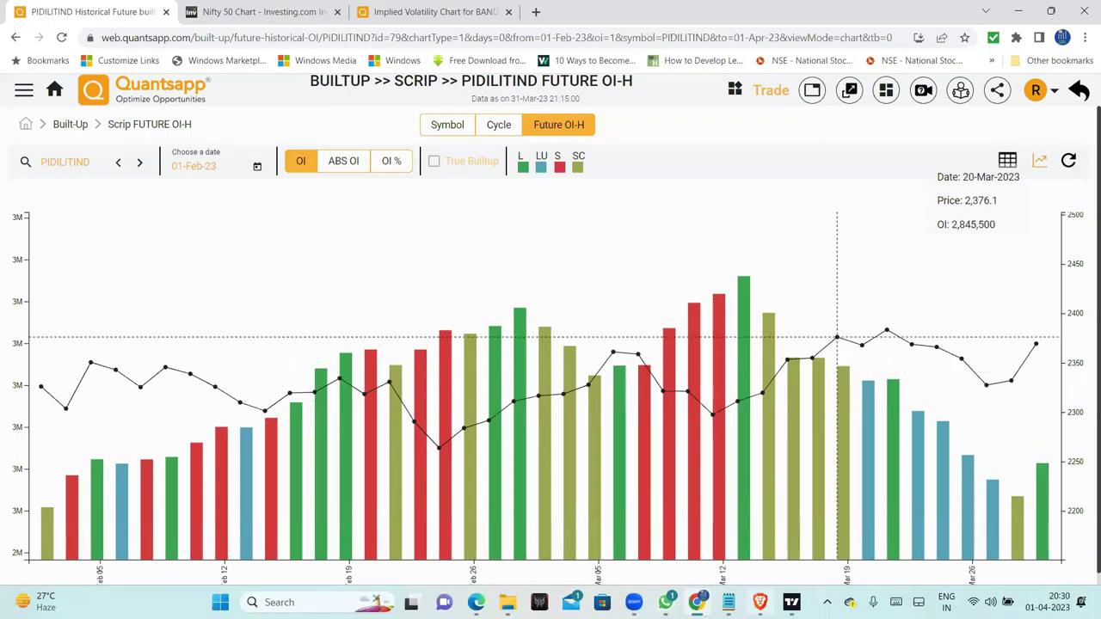
# Step: Add "Persisitant ( bUllish)" and "Pidilite ( Bullish)" on separate lines below Mphasis in the stock note, and minimize the note
pyautogui.hotkey('alt', 'Tab')
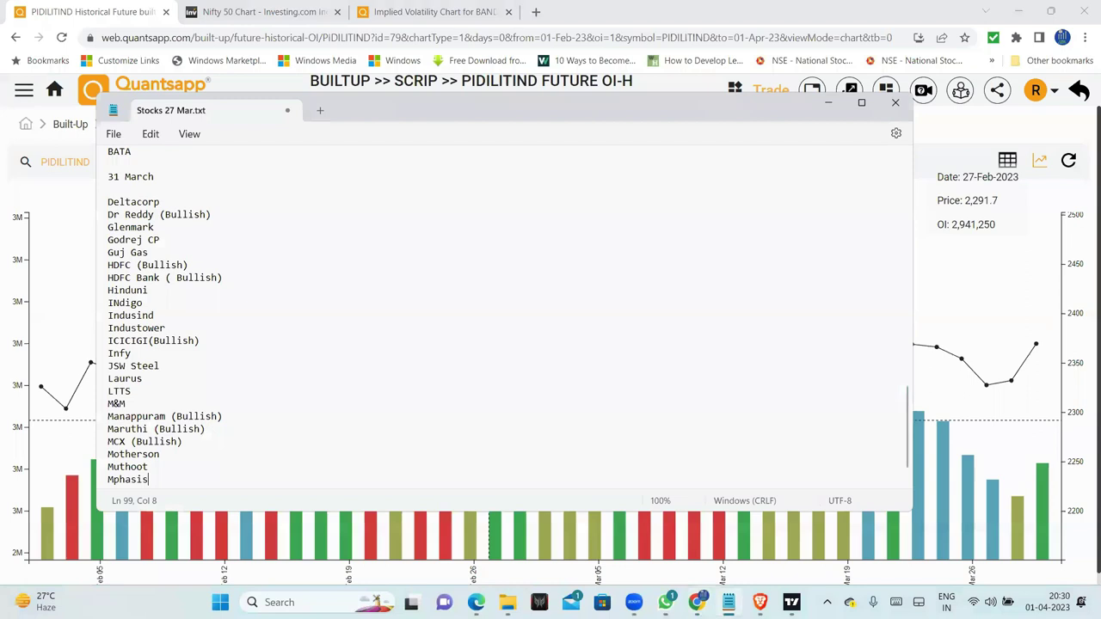
pyautogui.press('Return')
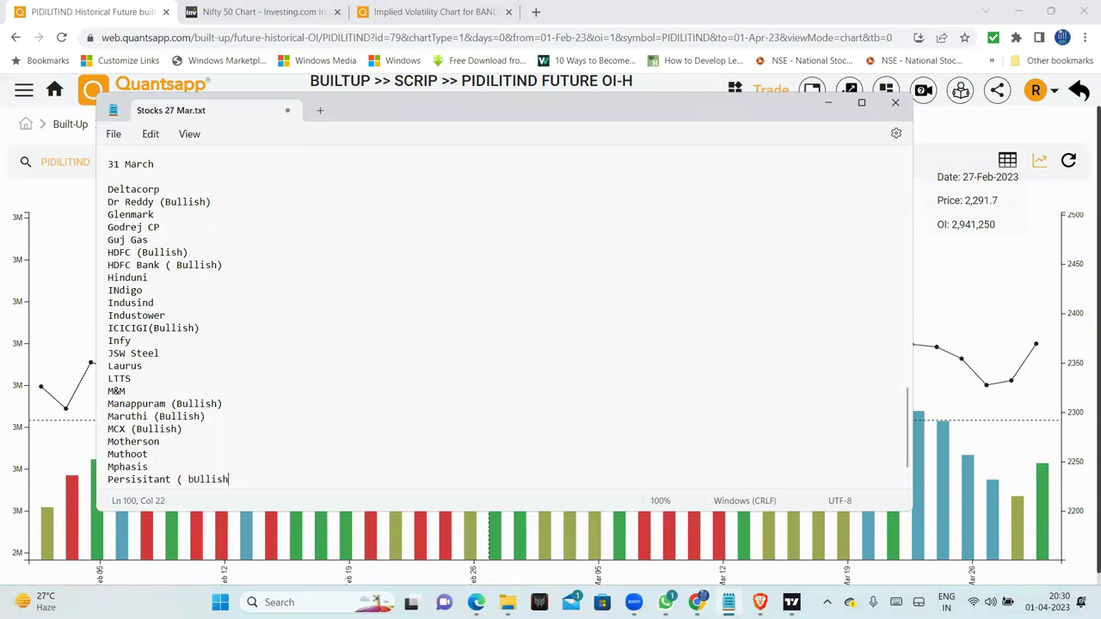
pyautogui.press('Return')
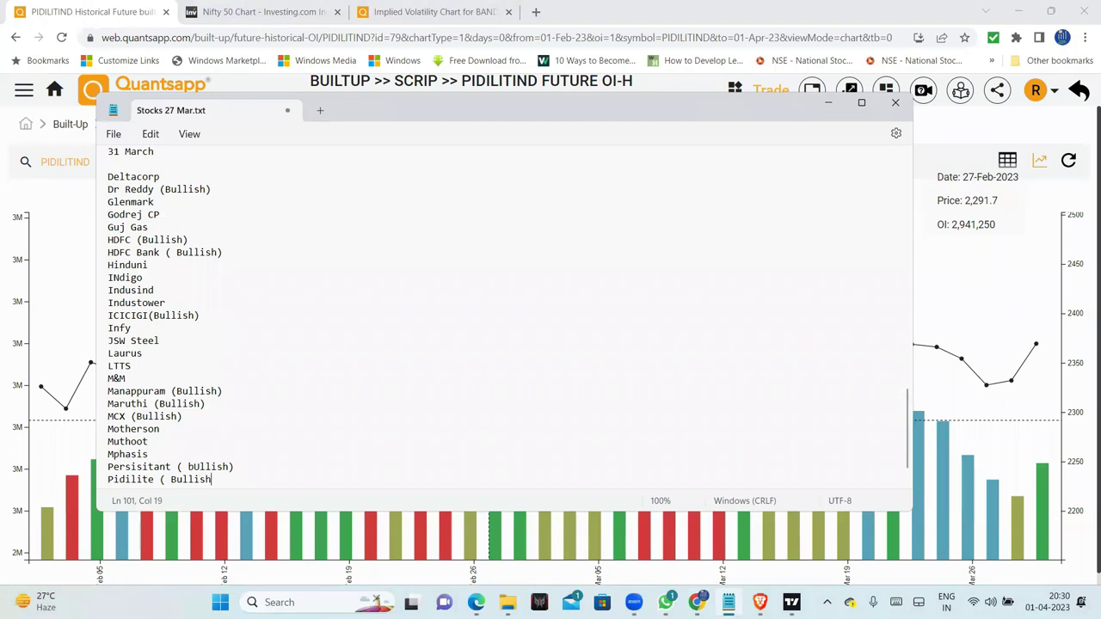
pyautogui.click(828, 103)
# Step: Advance to POLYCAB's futures OI history and add Polycab below Pidilite in the stock note
pyautogui.click(147, 165)
pyautogui.click(147, 166)
pyautogui.click(150, 170)
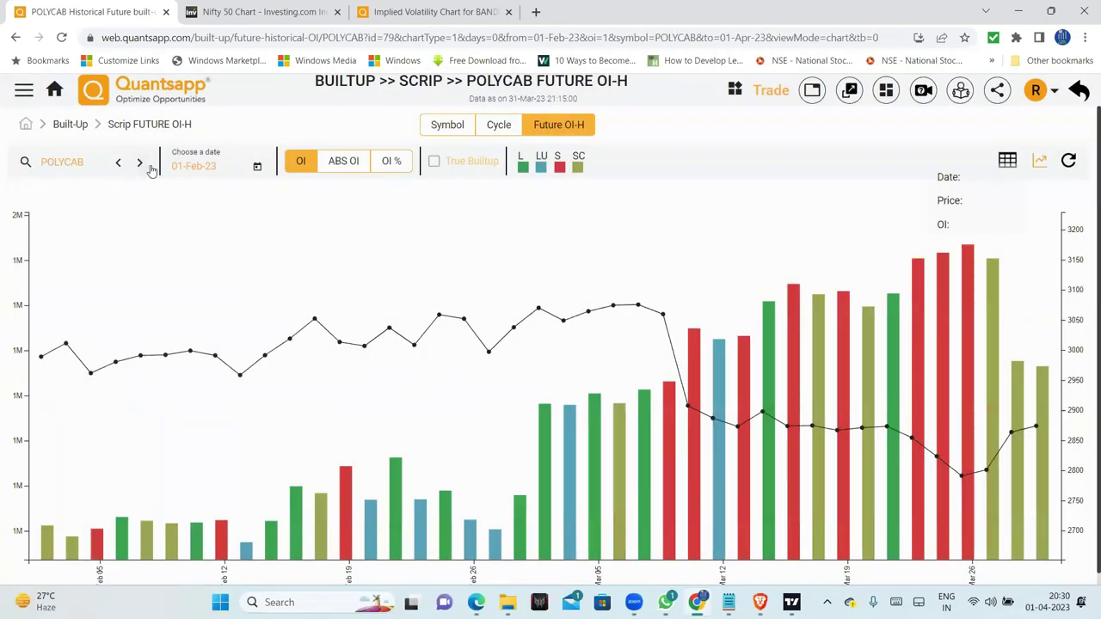
pyautogui.click(729, 602)
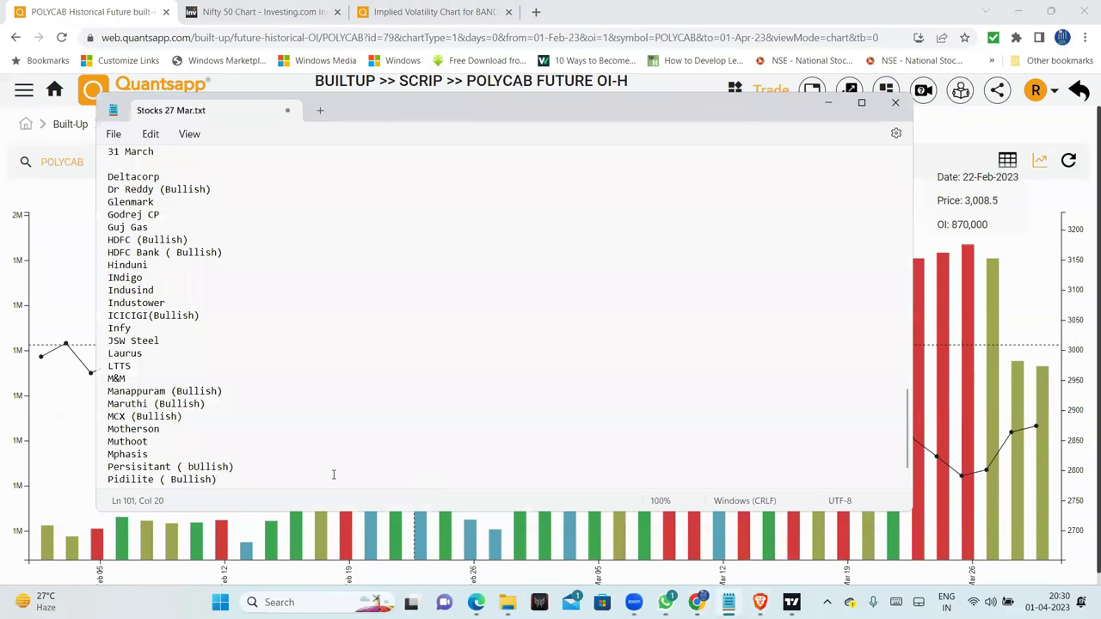
pyautogui.write('Polycab')
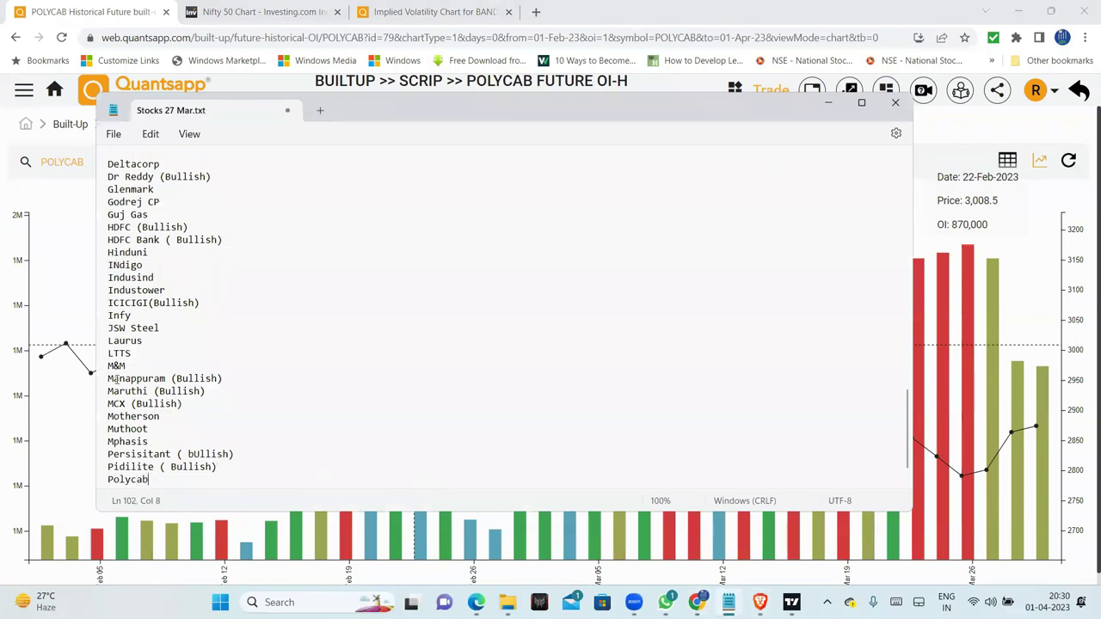
pyautogui.click(82, 393)
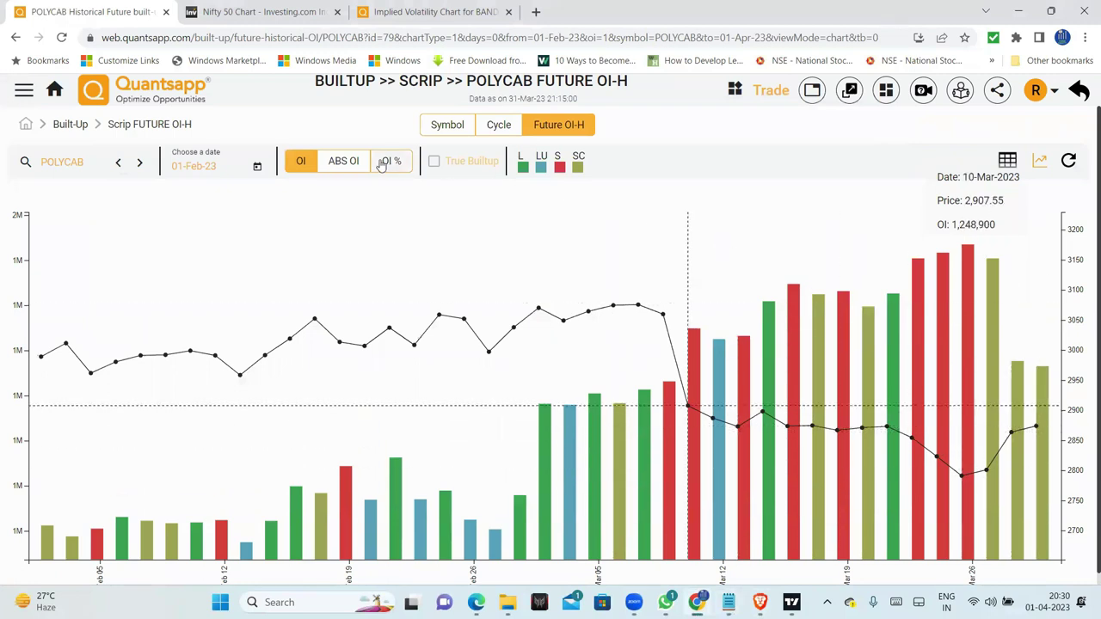
# Step: Compare POLYCAB's OI and absolute OI histories, and examine POWERGRID's OI history
pyautogui.click(343, 160)
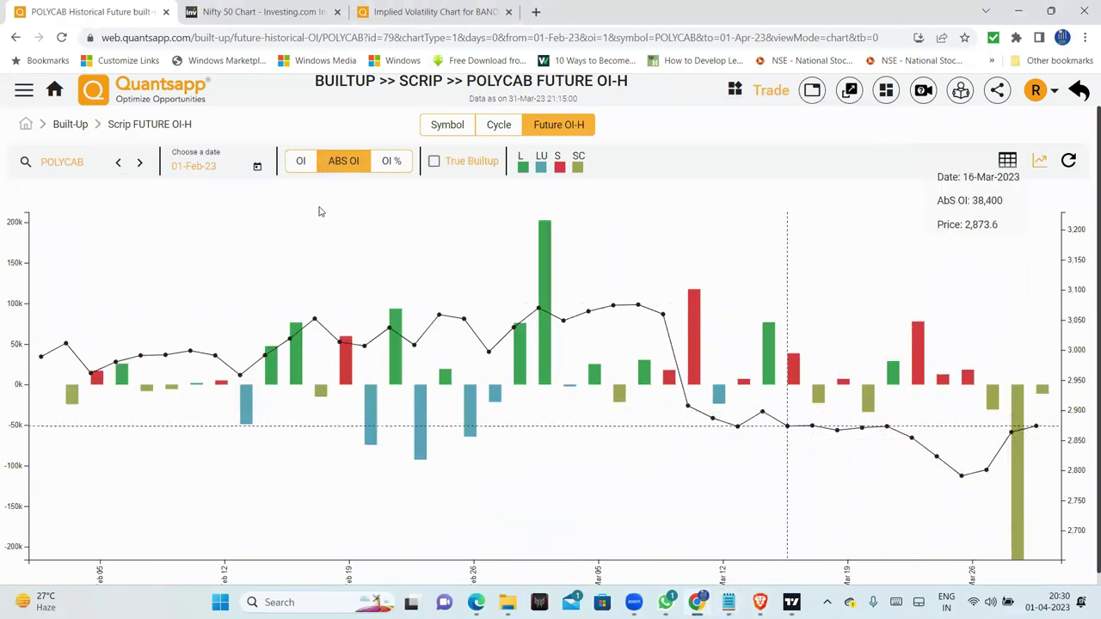
pyautogui.click(300, 161)
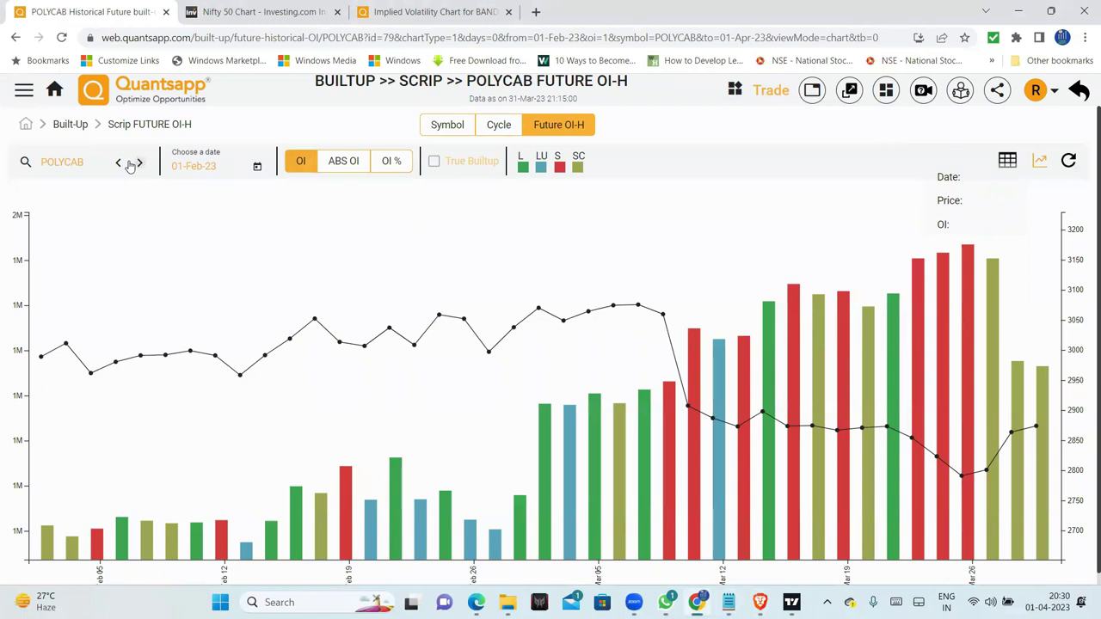
pyautogui.click(133, 162)
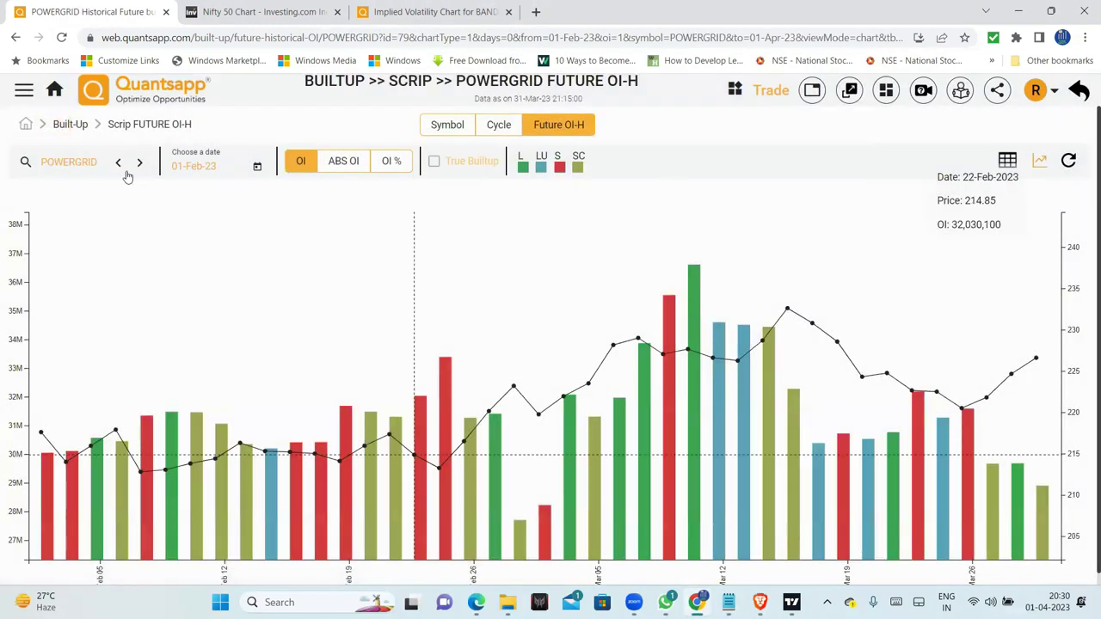
pyautogui.click(118, 162)
pyautogui.click(140, 162)
# Step: Compare PVR's OI and absolute OI histories
pyautogui.click(141, 164)
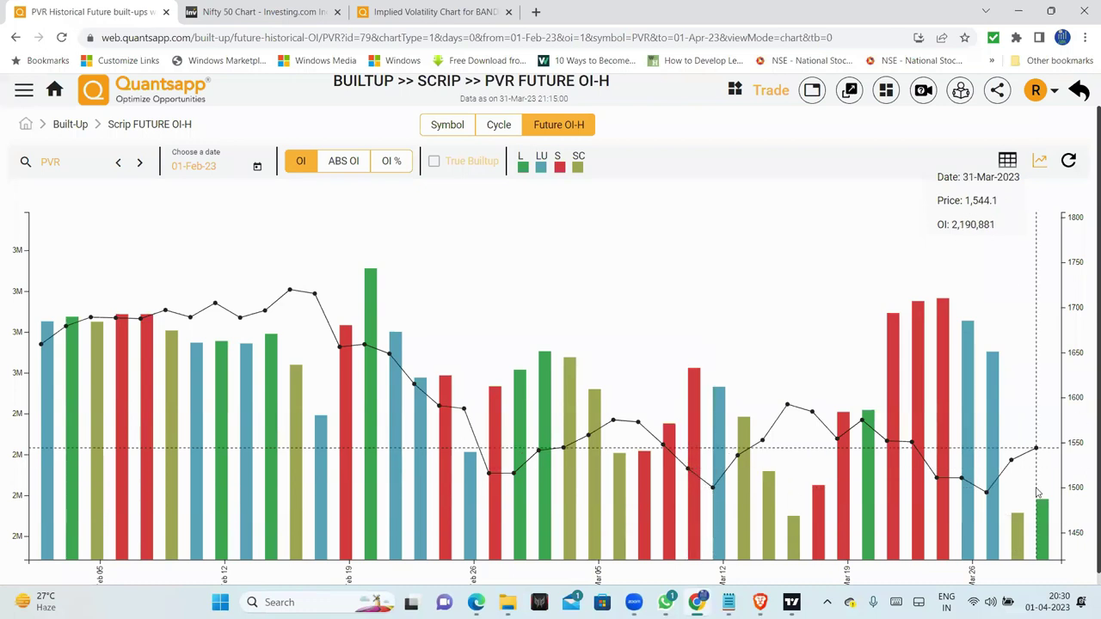
pyautogui.click(343, 162)
pyautogui.click(297, 167)
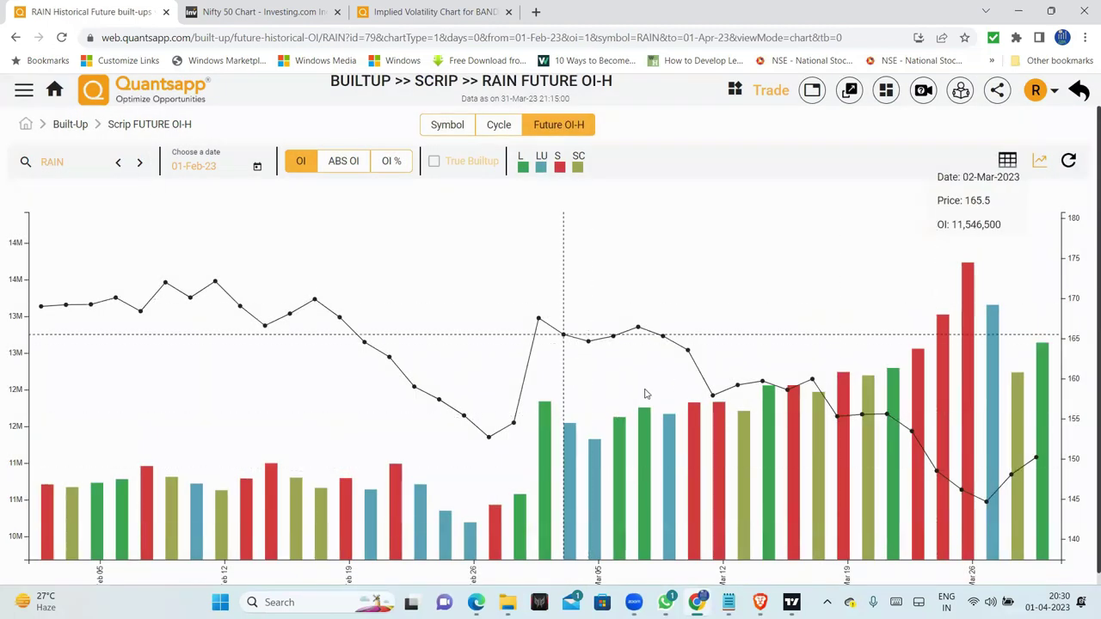
# Step: Compare RAIN's OI and absolute OI histories, and examine RBLBANK's OI history
pyautogui.click(344, 163)
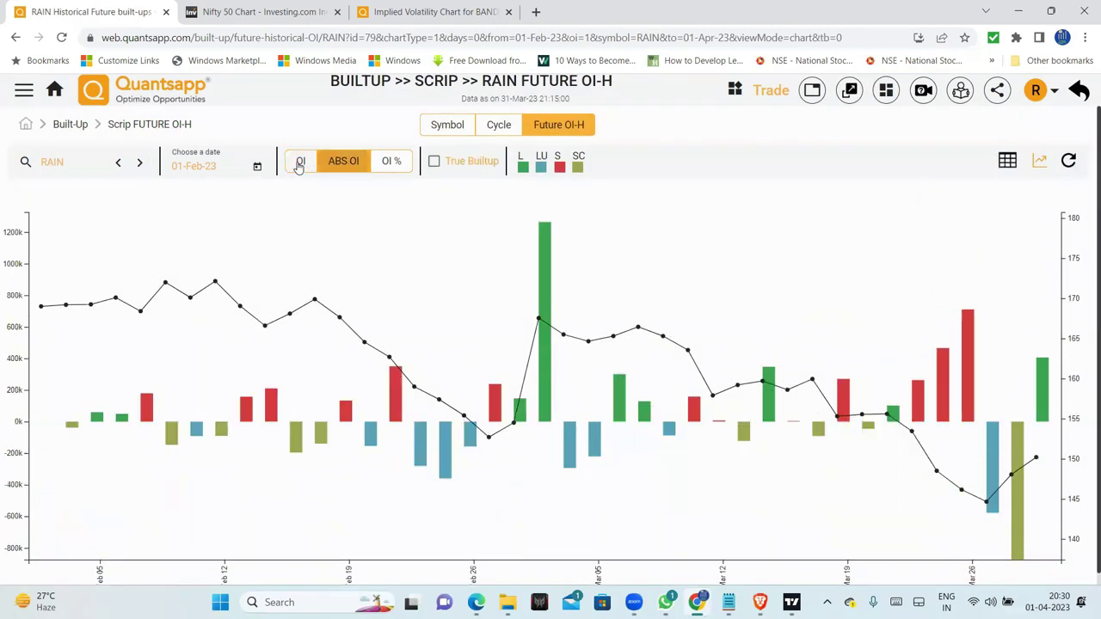
pyautogui.click(300, 161)
pyautogui.click(139, 162)
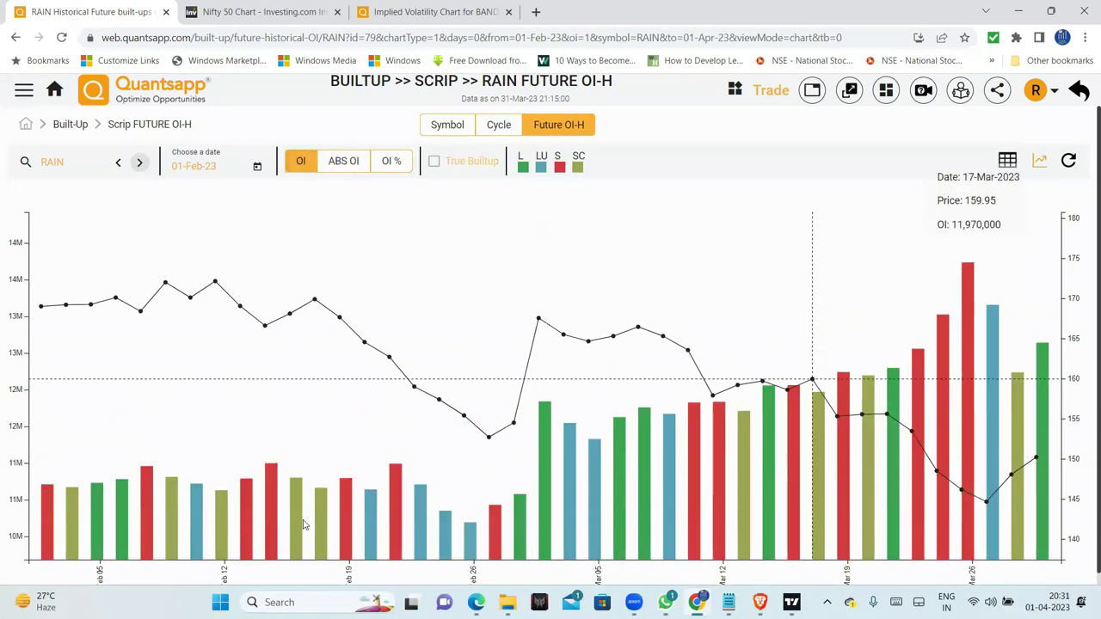
pyautogui.click(139, 162)
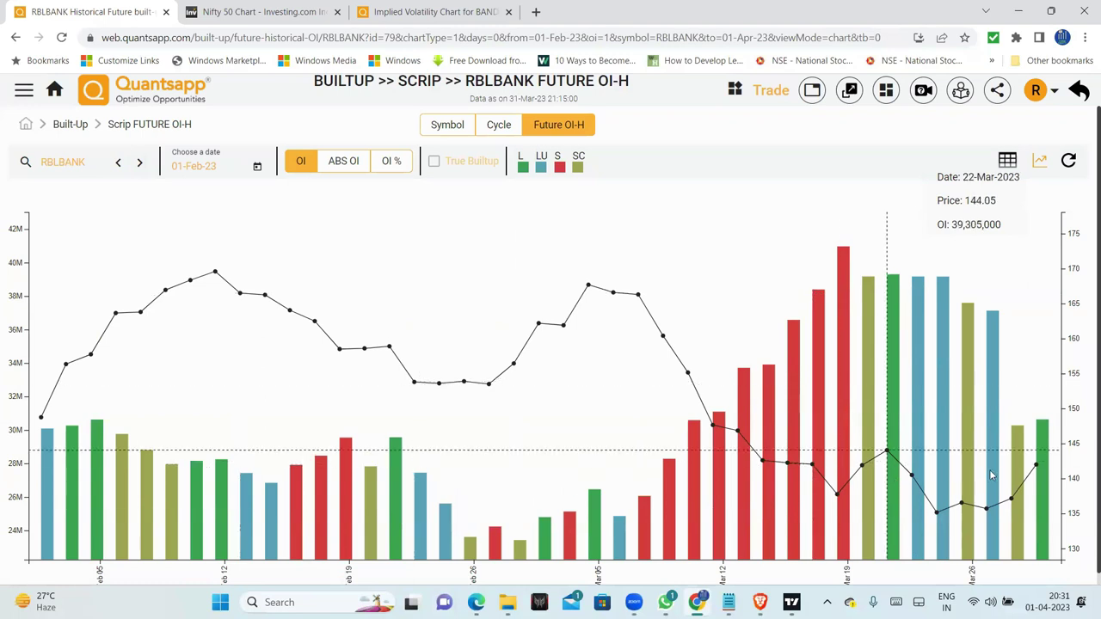
# Step: Compare RBLBANK's OI and absolute OI histories
pyautogui.click(337, 162)
pyautogui.click(300, 164)
pyautogui.click(397, 39)
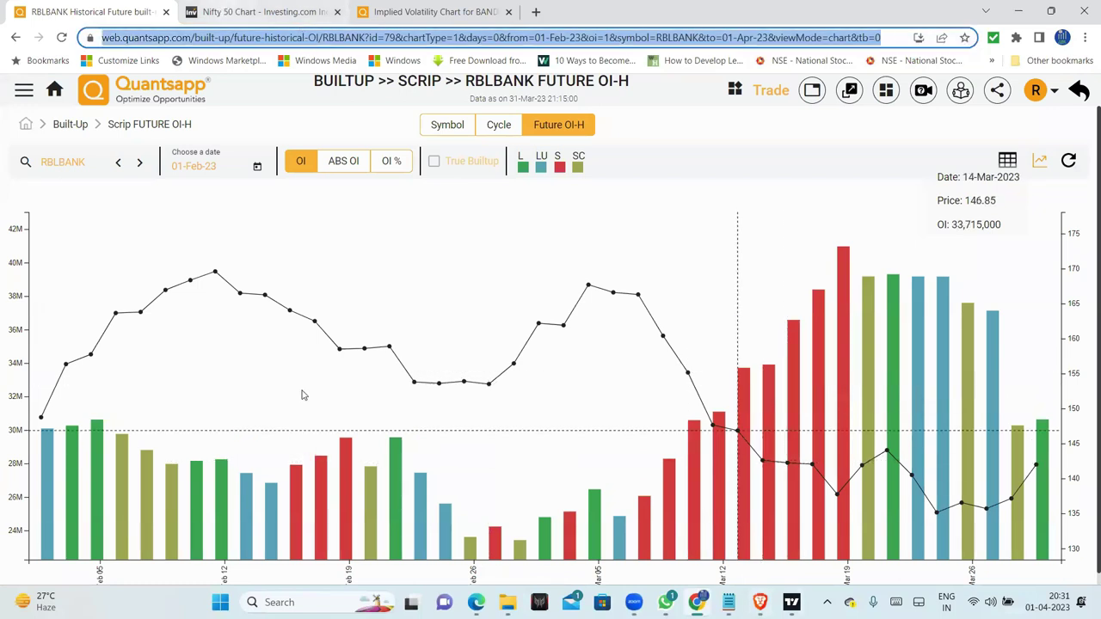
# Step: Load the NSE chart of RBL Bank Ltd on Investing.com and examine its monthly and weekly timeframes
pyautogui.hotkey('ctrl', 'Tab')
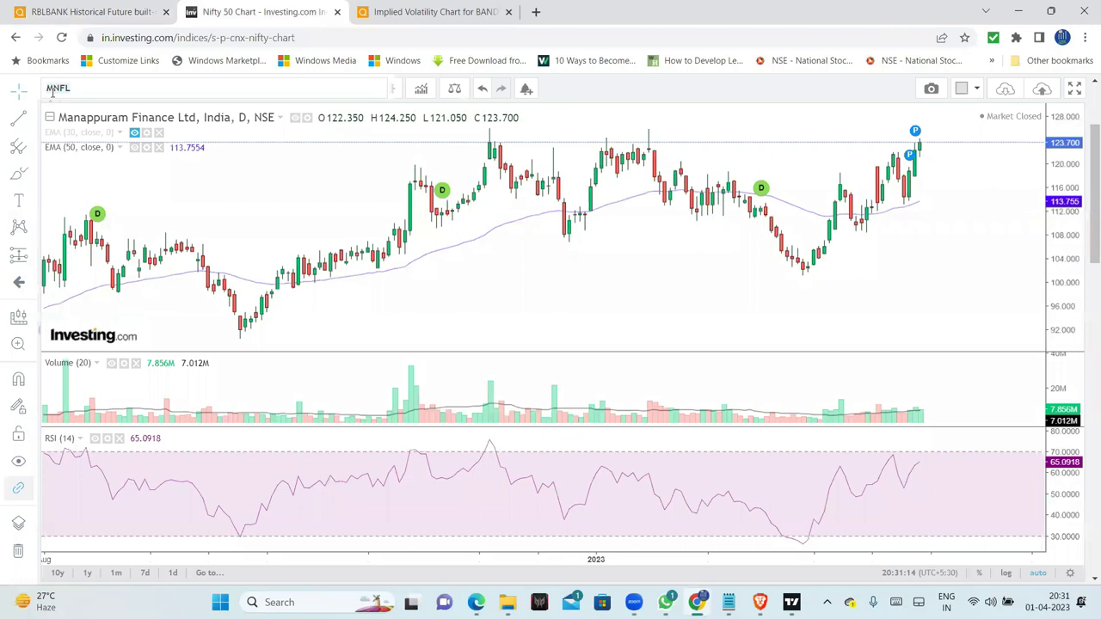
pyautogui.click(51, 89)
pyautogui.write('RBL')
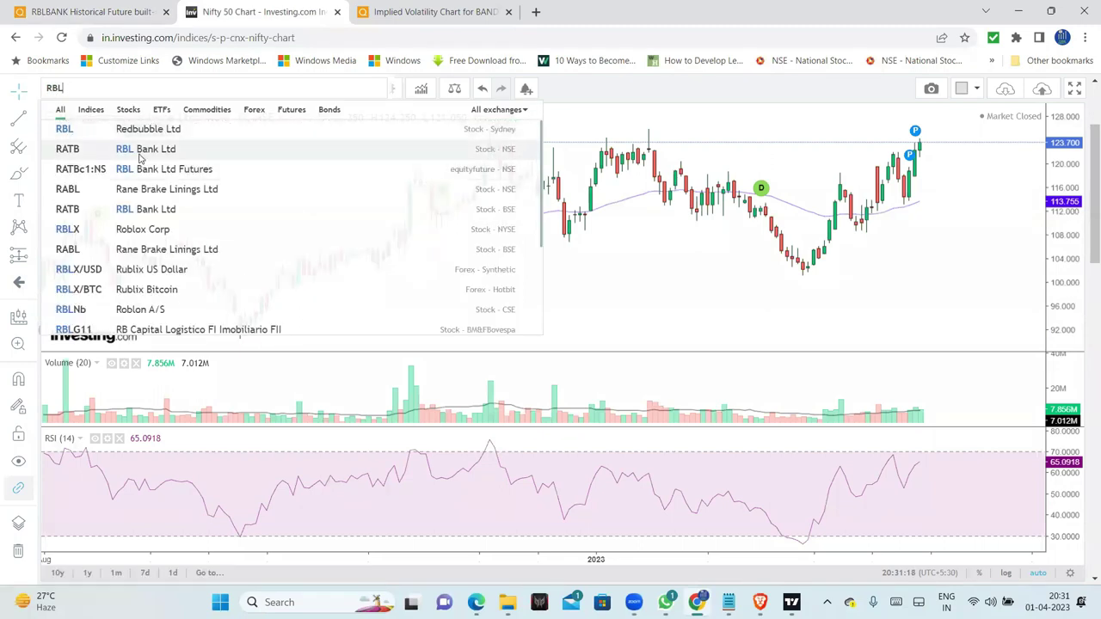
pyautogui.press('Return')
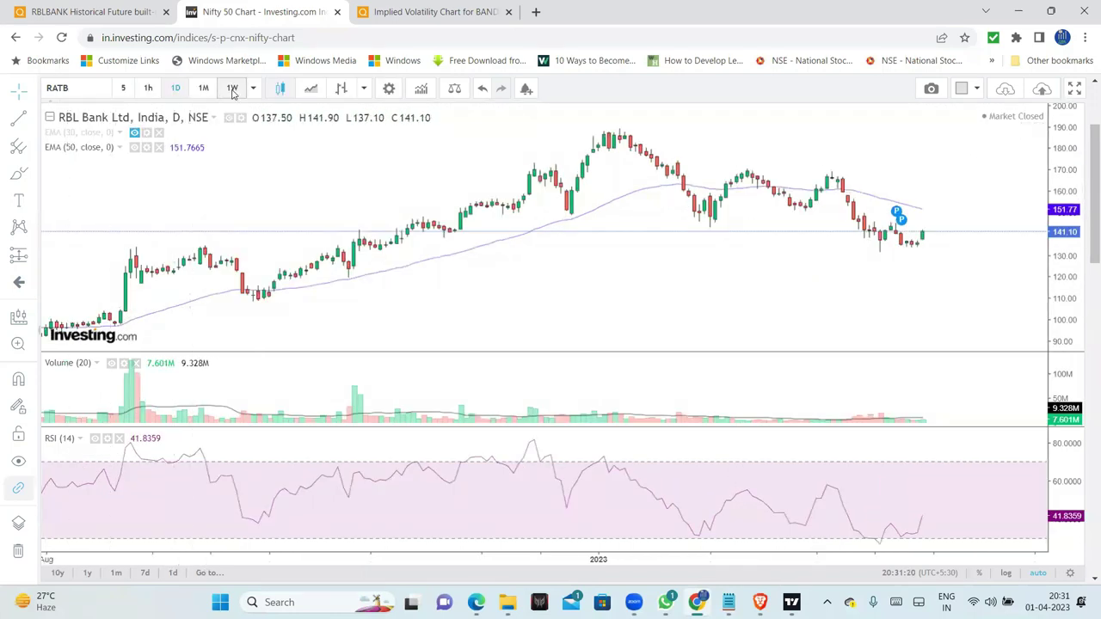
pyautogui.click(205, 90)
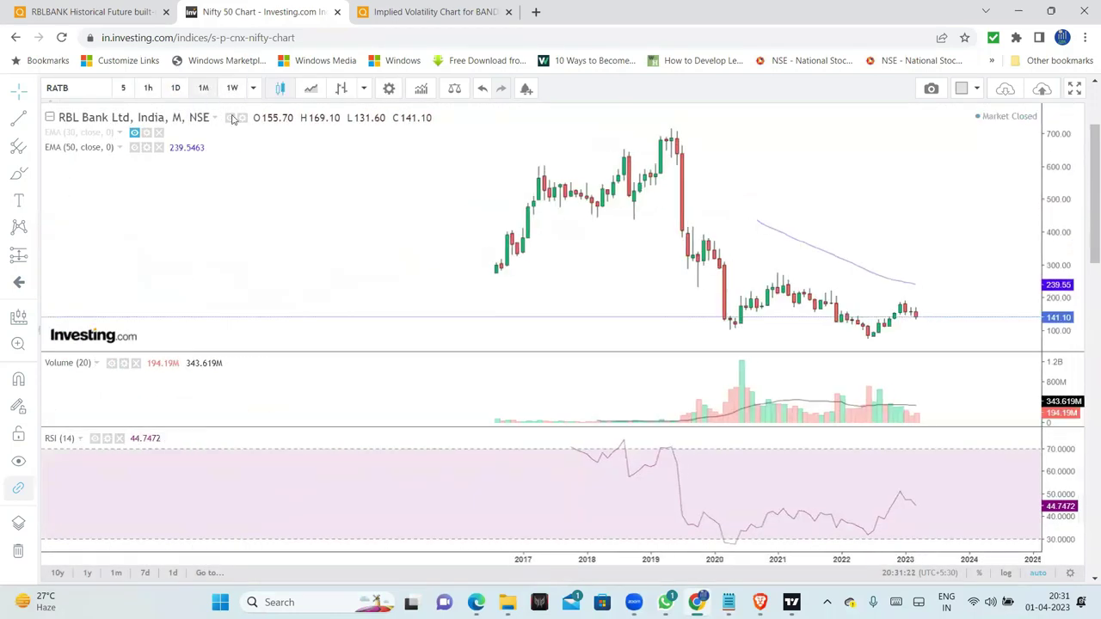
pyautogui.click(234, 88)
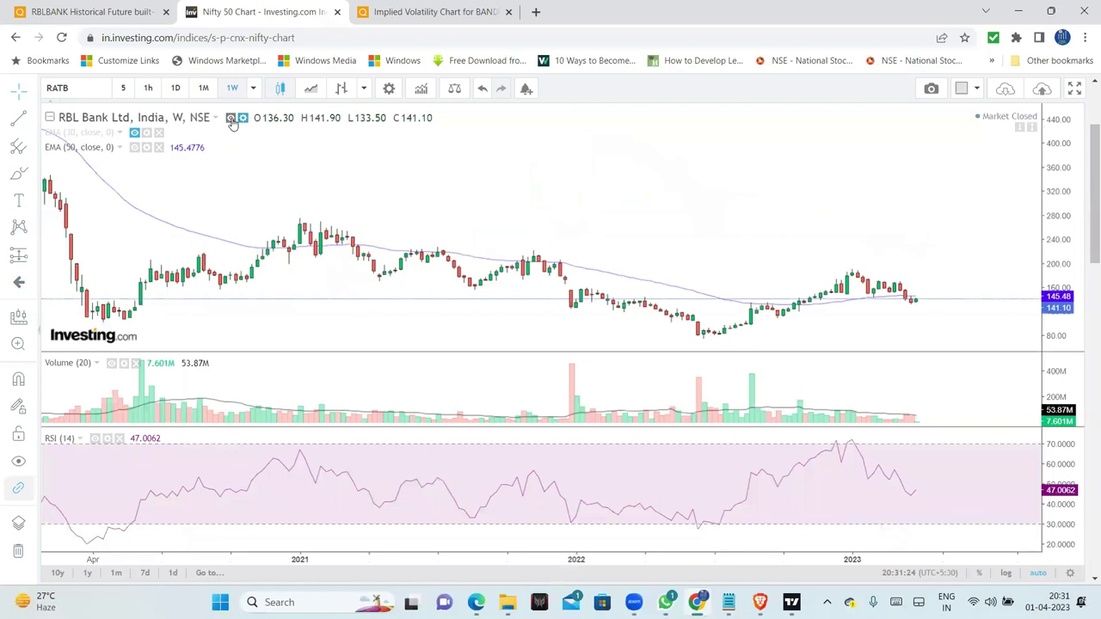
pyautogui.click(203, 89)
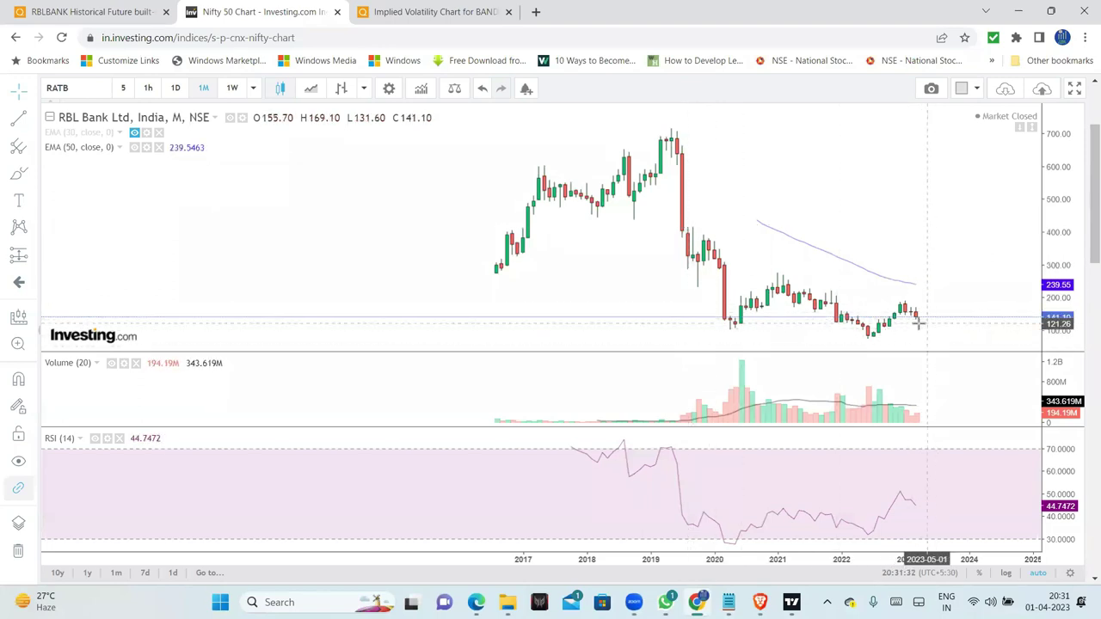
# Step: Return to Quantsapp, view RECLTD's futures OI history, and compare RELIANCE's OI and absolute OI histories
pyautogui.click(78, 5)
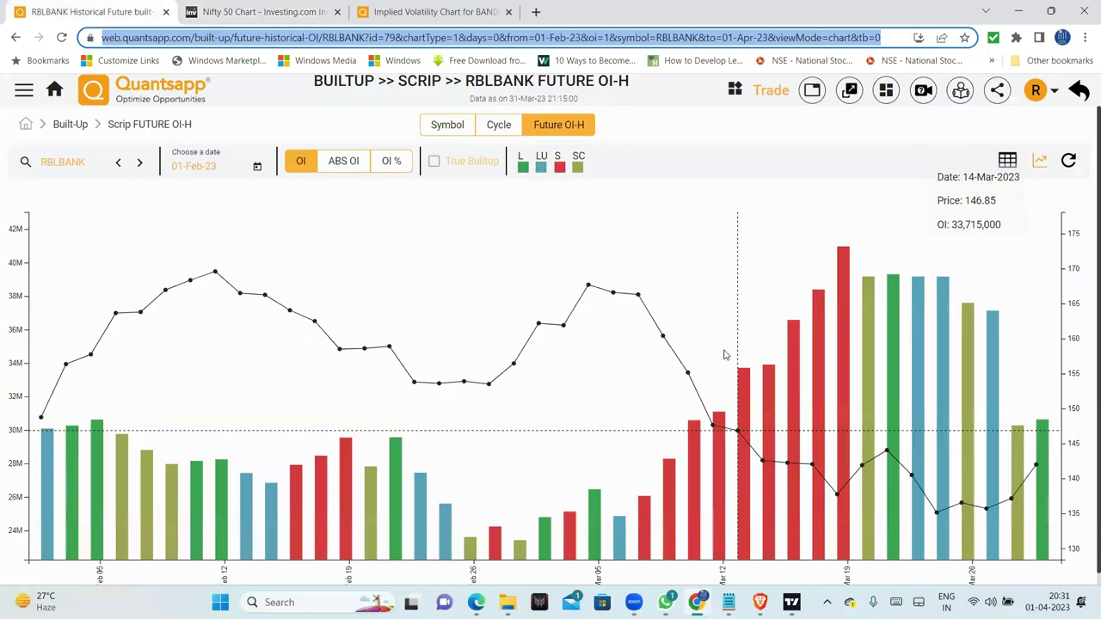
pyautogui.click(139, 161)
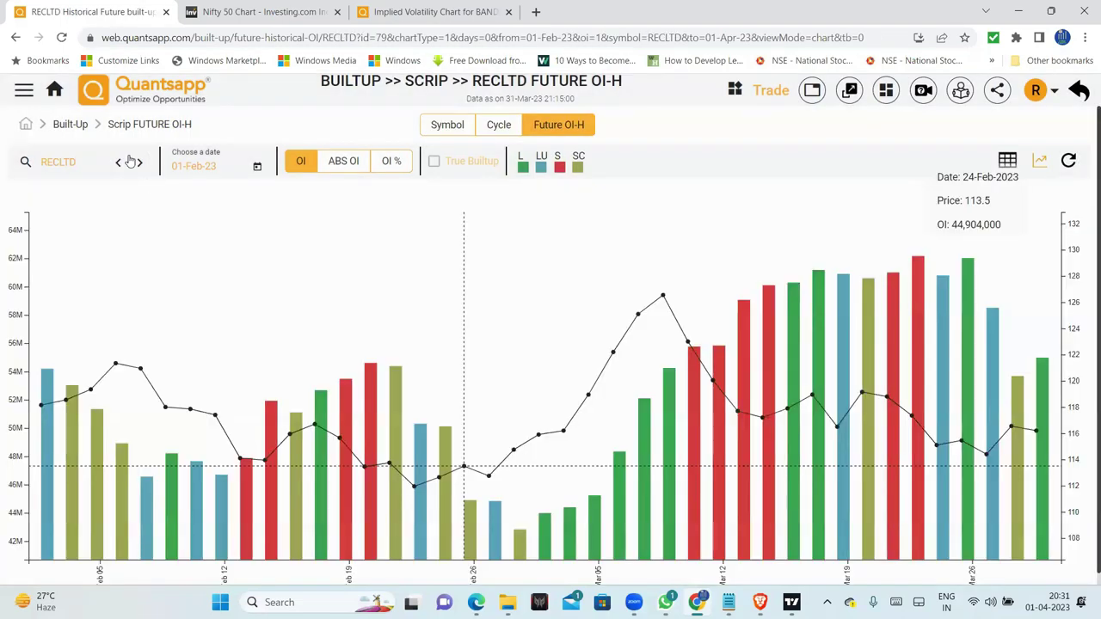
pyautogui.click(142, 164)
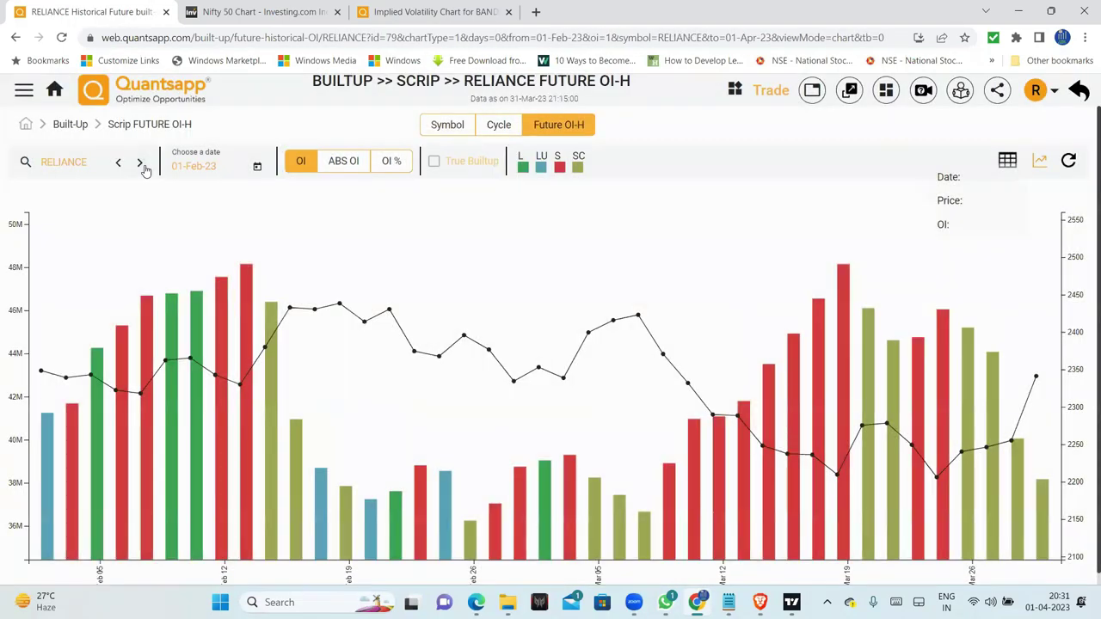
pyautogui.click(341, 165)
pyautogui.click(300, 161)
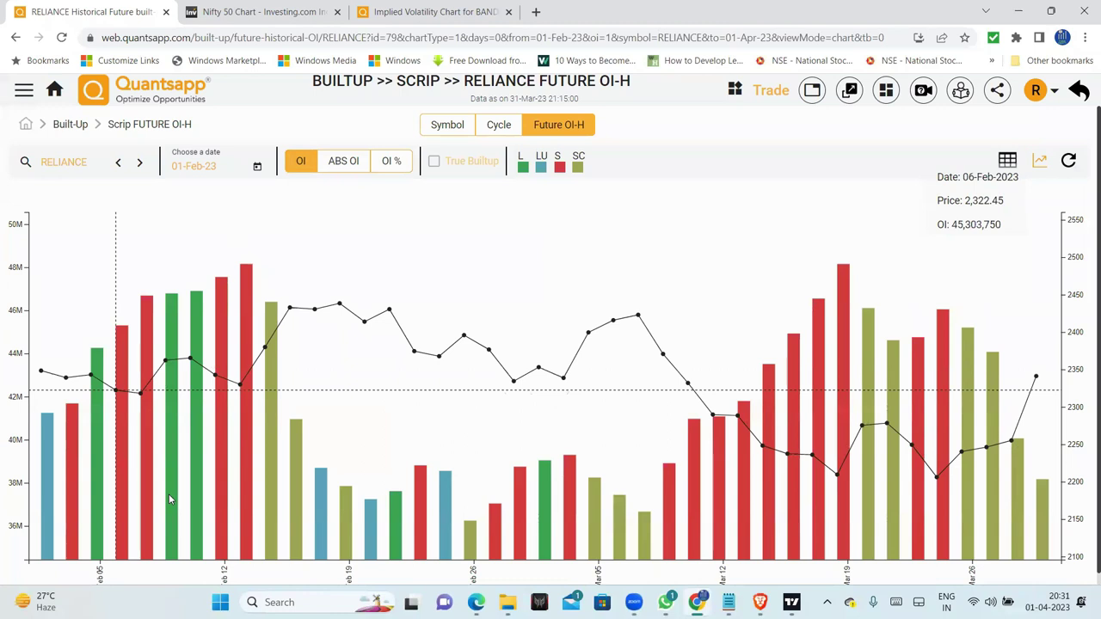
# Step: Circle RELIANCE's March OI bars with a freehand annotation and clear the drawing
pyautogui.moveTo(925, 246)
pyautogui.mouseDown()
pyautogui.moveTo(673, 400)
pyautogui.moveTo(671, 490)
pyautogui.moveTo(770, 548)
pyautogui.moveTo(1059, 549)
pyautogui.mouseUp()
pyautogui.moveTo(1026, 326); pyautogui.dragTo(714, 273)
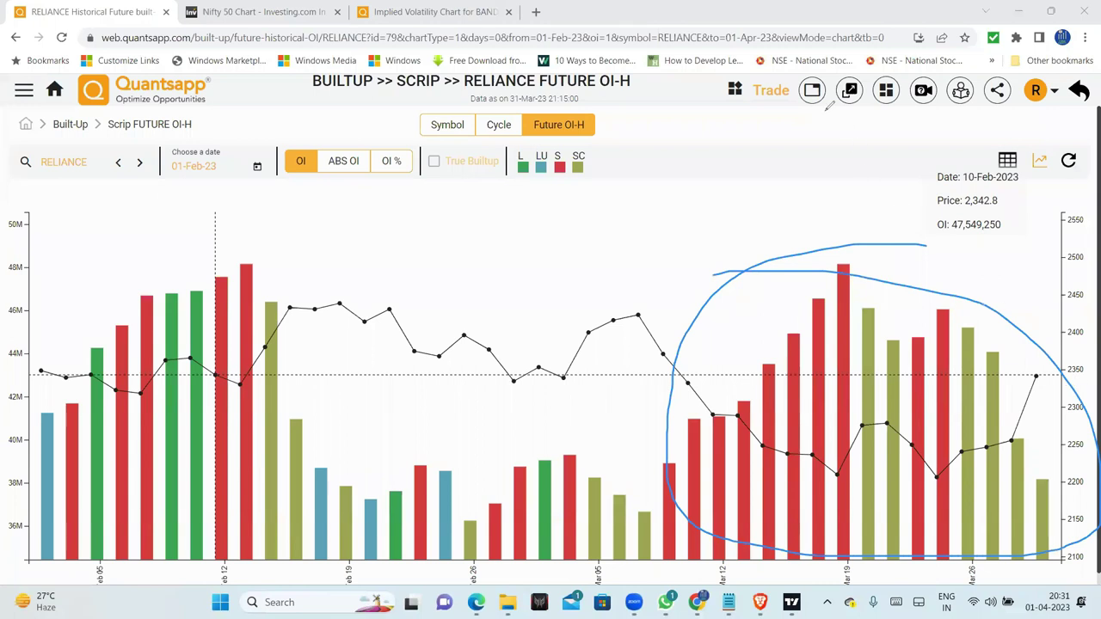
pyautogui.press('Escape')
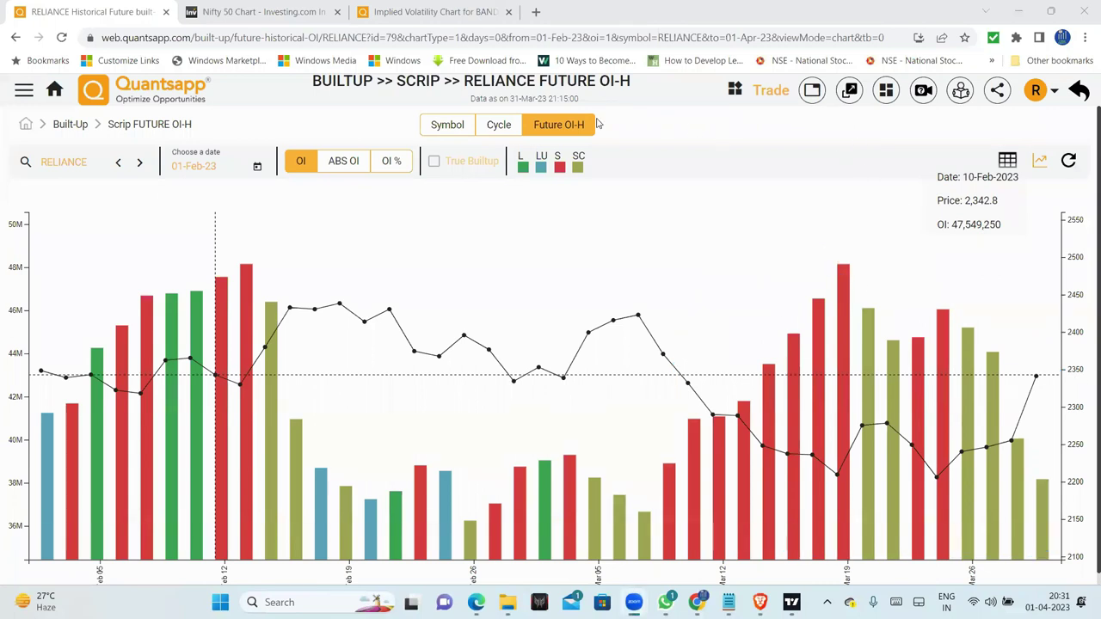
# Step: Examine RELIANCE's absolute OI history with and without True Builtup, and return to the OI view
pyautogui.click(348, 163)
pyautogui.click(435, 162)
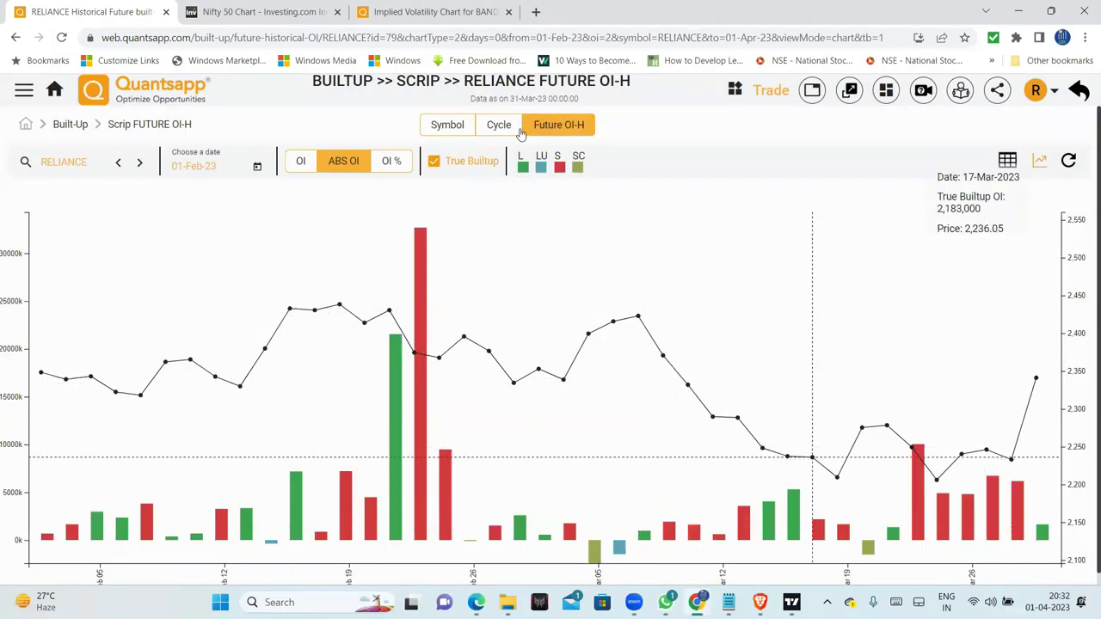
pyautogui.click(434, 161)
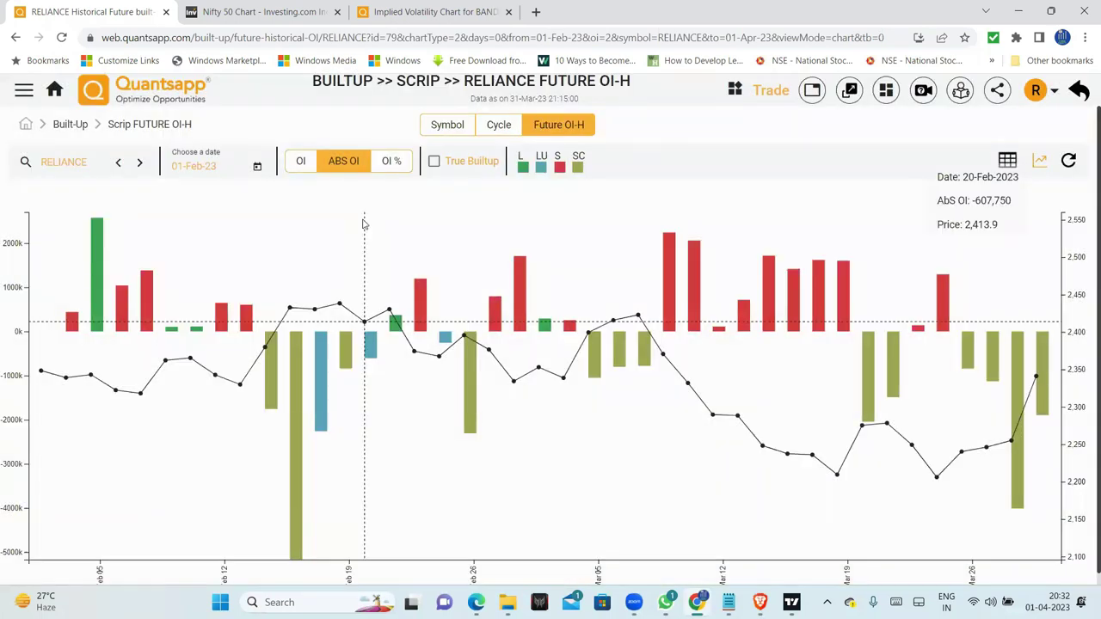
pyautogui.click(301, 162)
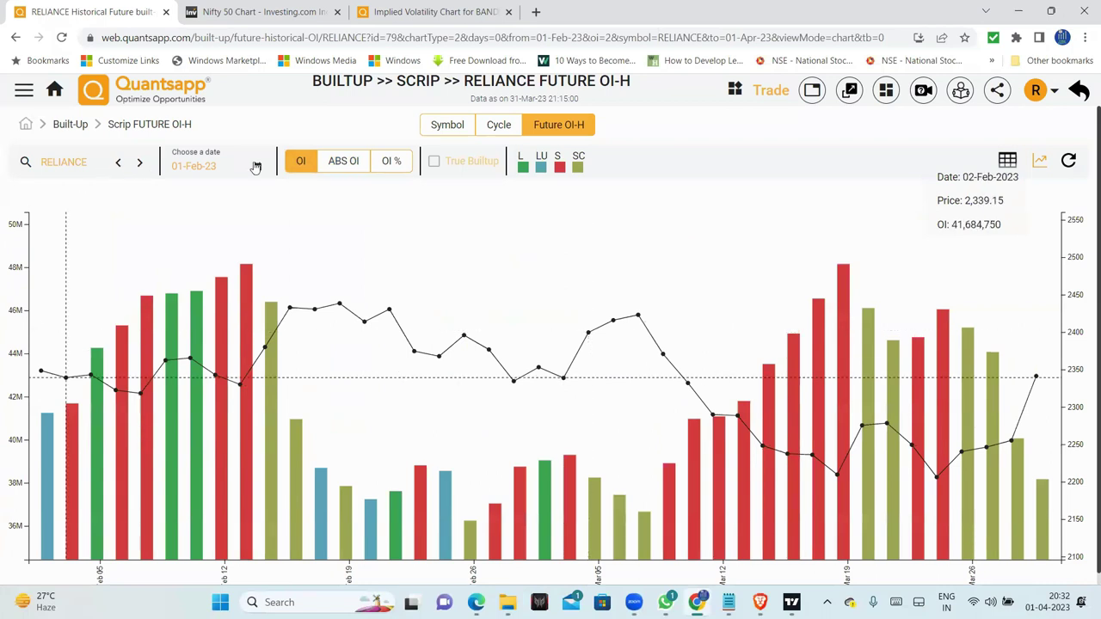
# Step: Advance past SAIL to SBICARD's futures OI history and add Sail and Reliance below Polycab in the stock note
pyautogui.click(139, 164)
pyautogui.click(138, 164)
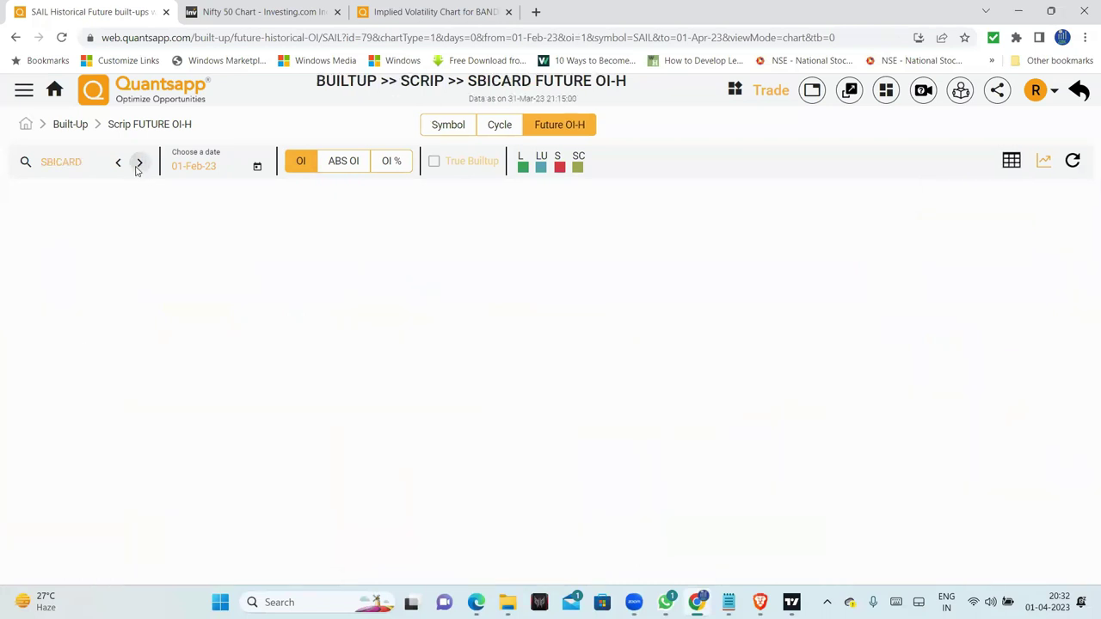
pyautogui.click(727, 601)
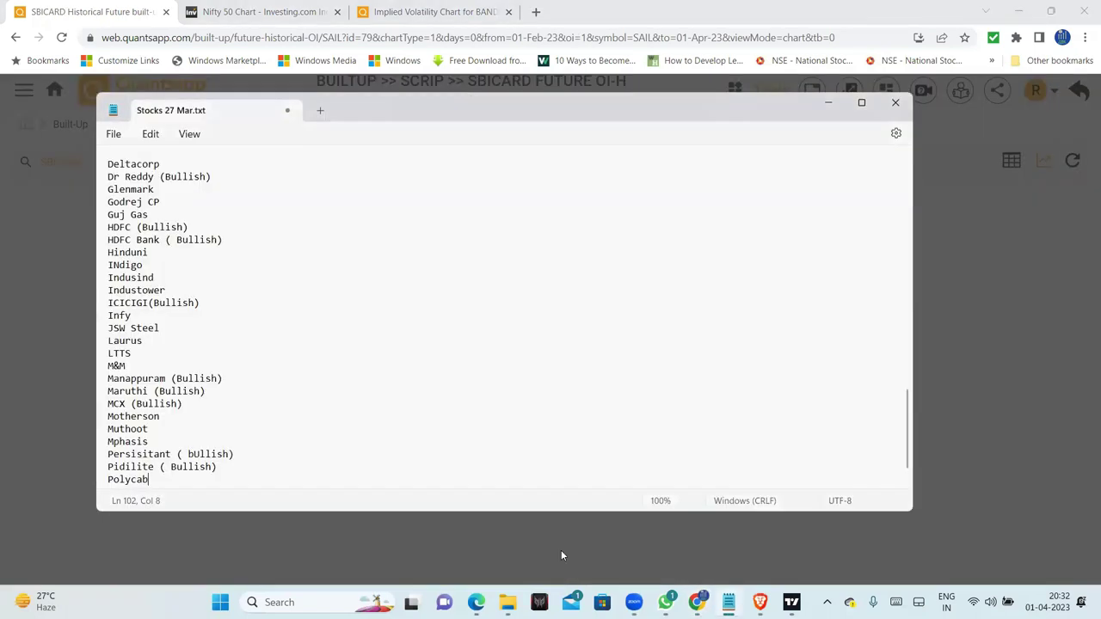
pyautogui.press('Return')
pyautogui.write('Sail')
pyautogui.press('Return')
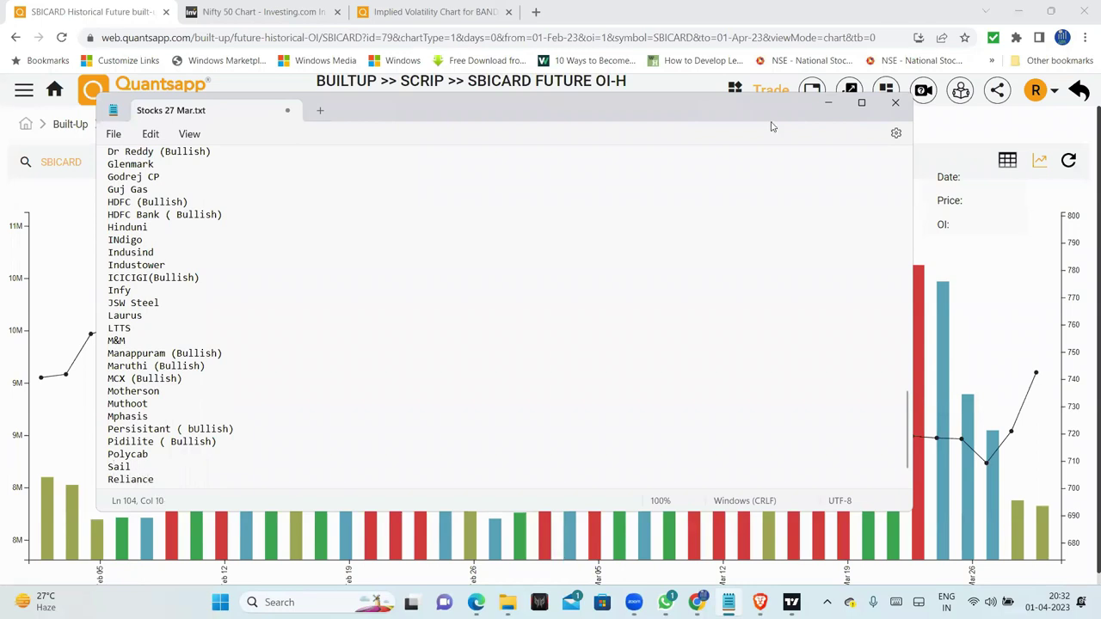
pyautogui.click(828, 105)
# Step: Review the futures OI histories of SBICARD, SBILIFE and SBIN, and add SBIN below Reliance in the stock note
pyautogui.click(140, 164)
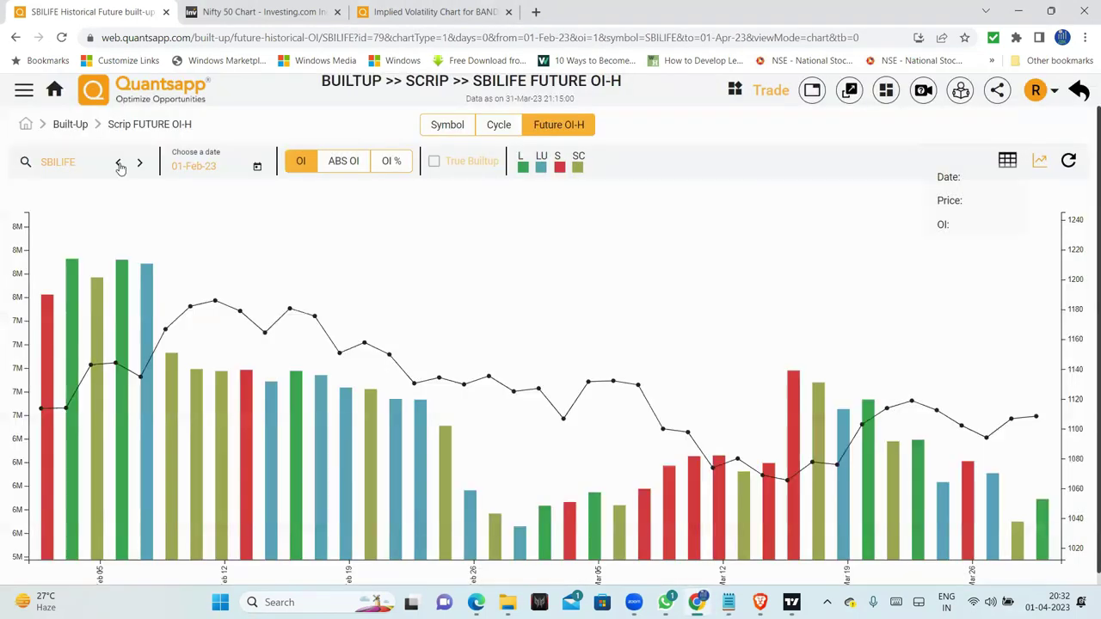
pyautogui.click(120, 164)
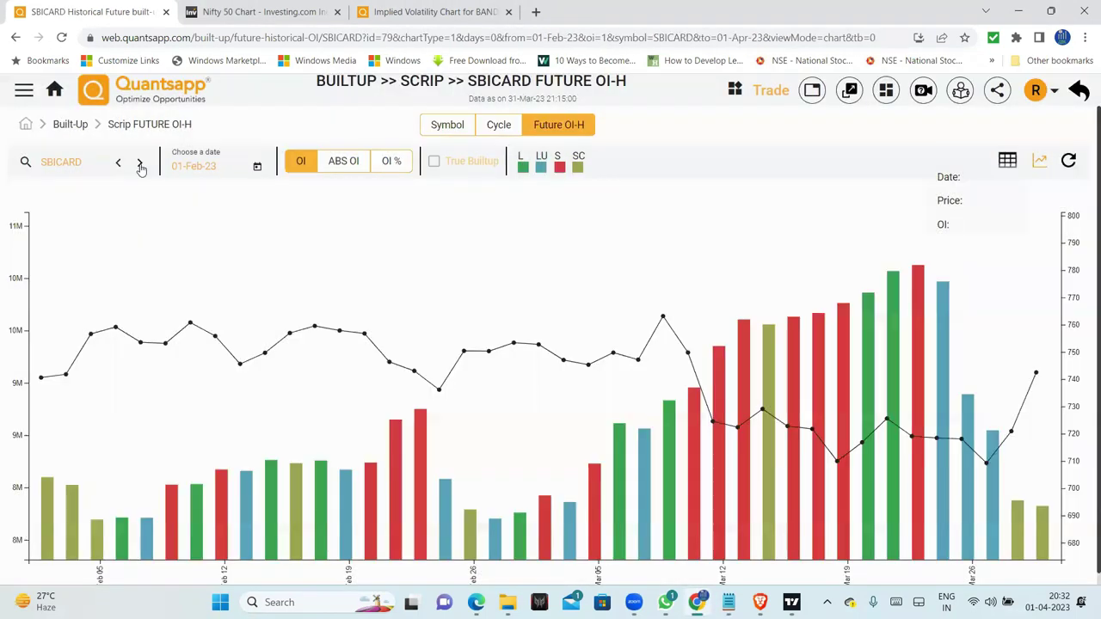
pyautogui.click(140, 164)
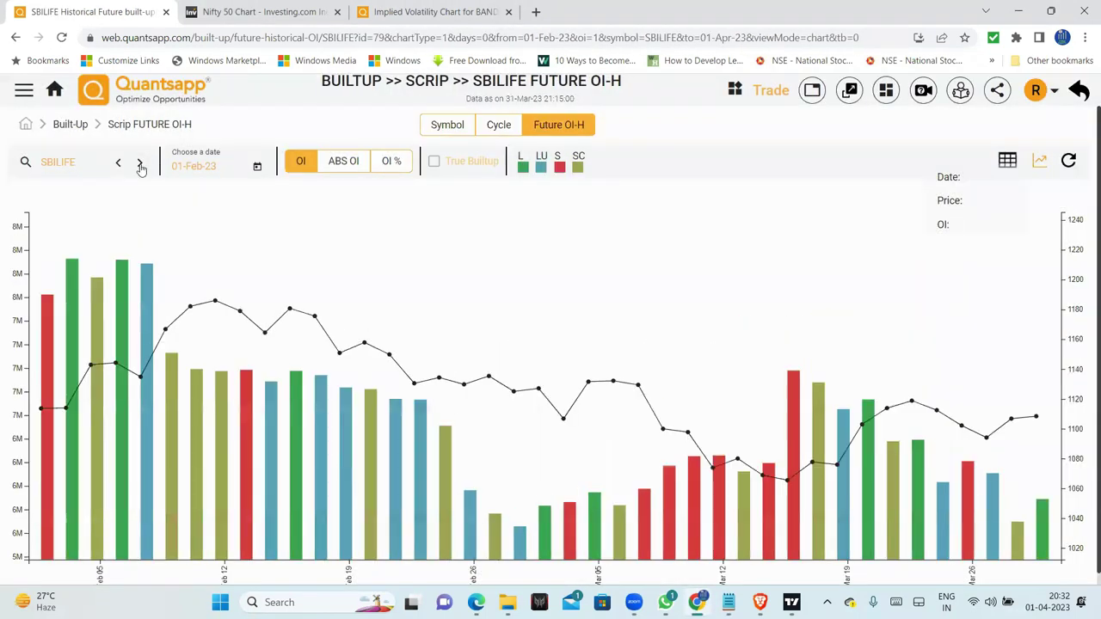
pyautogui.click(140, 163)
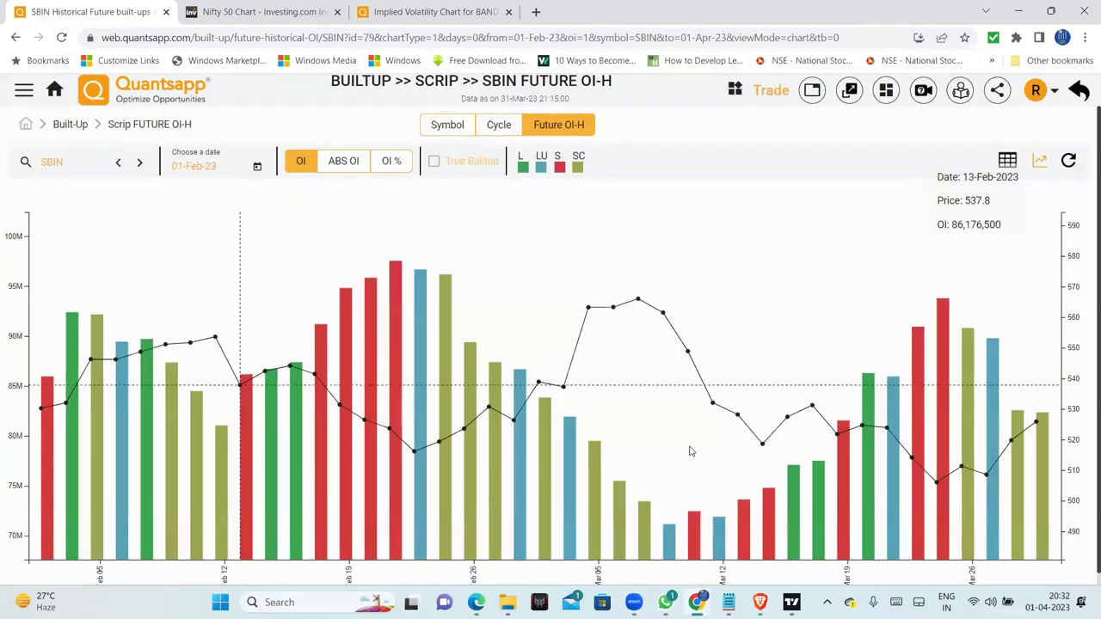
pyautogui.click(727, 602)
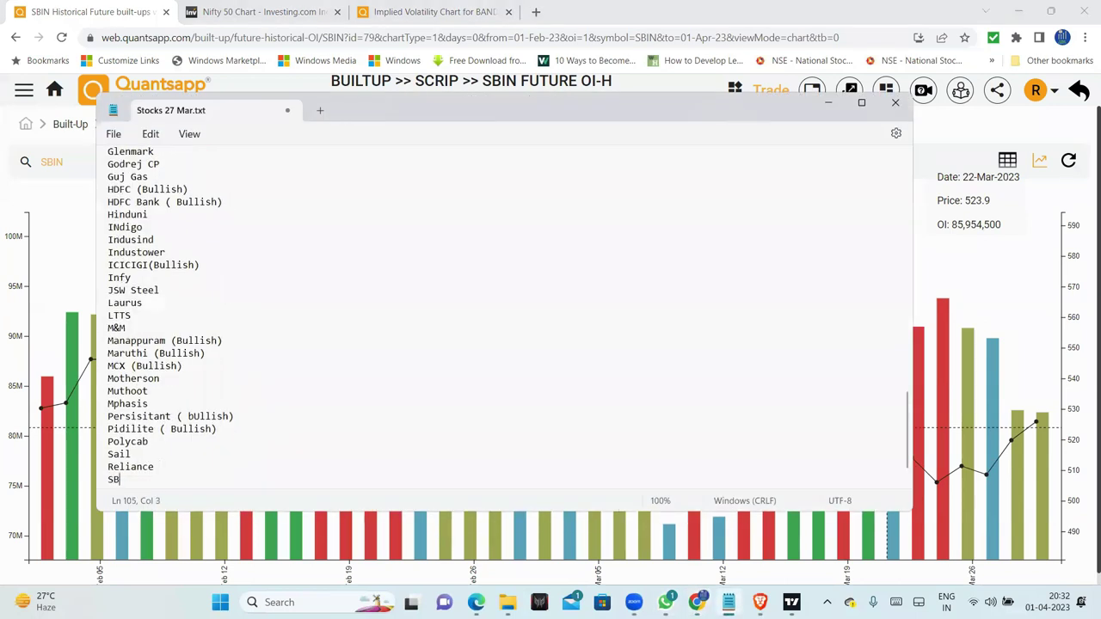
pyautogui.click(1010, 357)
# Step: Advance past SHREECEM to SIEMENS and compare its OI and absolute OI histories
pyautogui.click(147, 162)
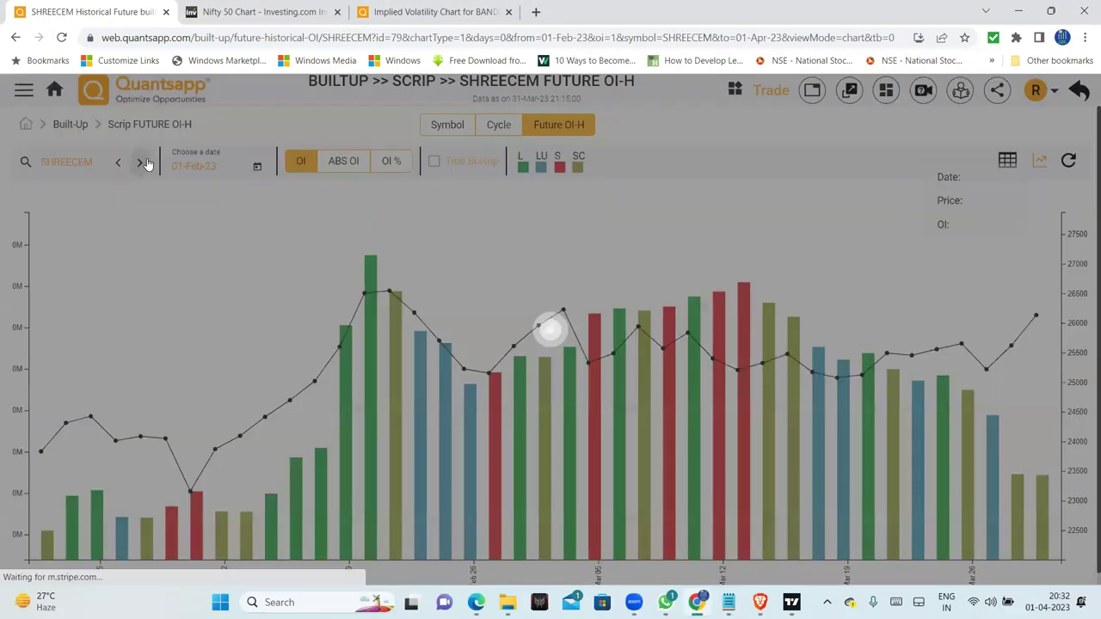
pyautogui.click(147, 162)
pyautogui.click(147, 162)
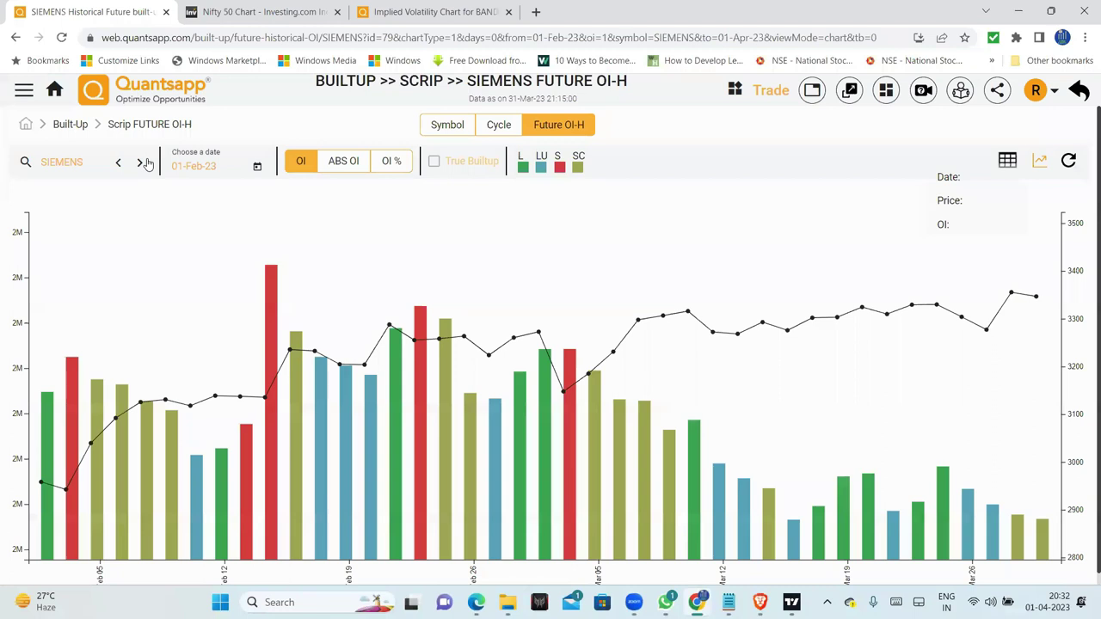
pyautogui.click(337, 165)
pyautogui.click(300, 166)
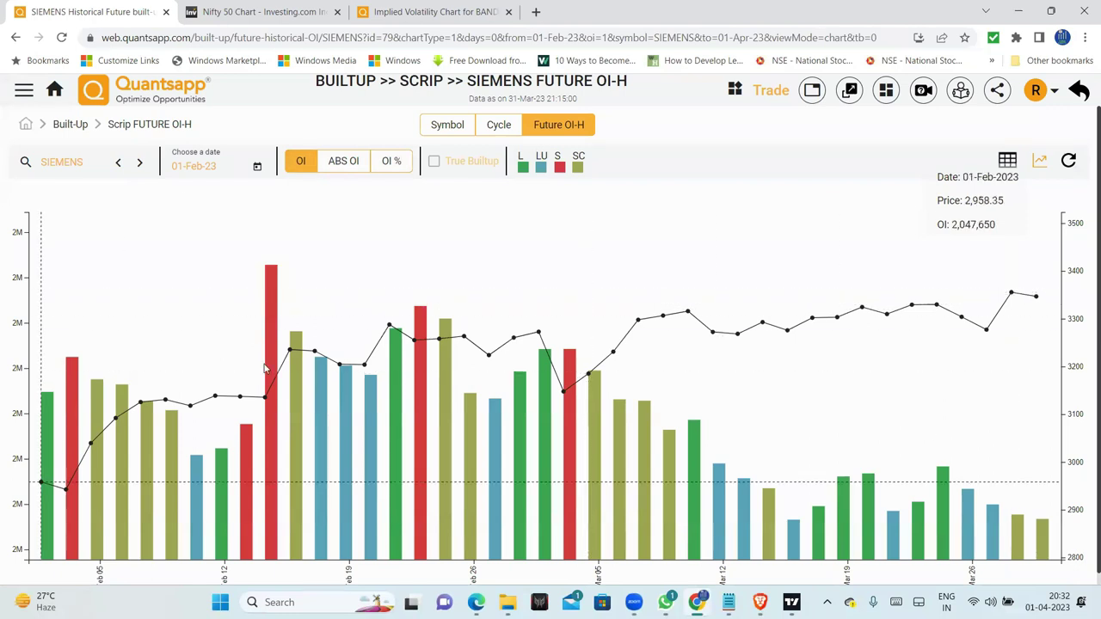
# Step: Advance to SUNPHARMA's futures OI history and add Sun below SBIN in the stock note
pyautogui.click(141, 165)
pyautogui.click(140, 167)
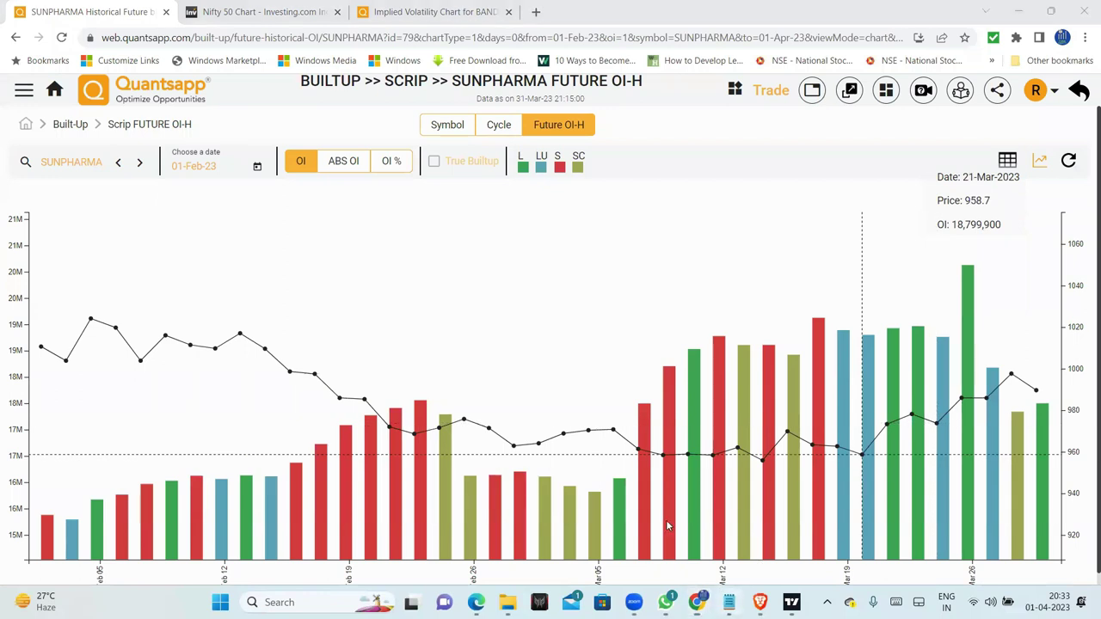
pyautogui.click(728, 602)
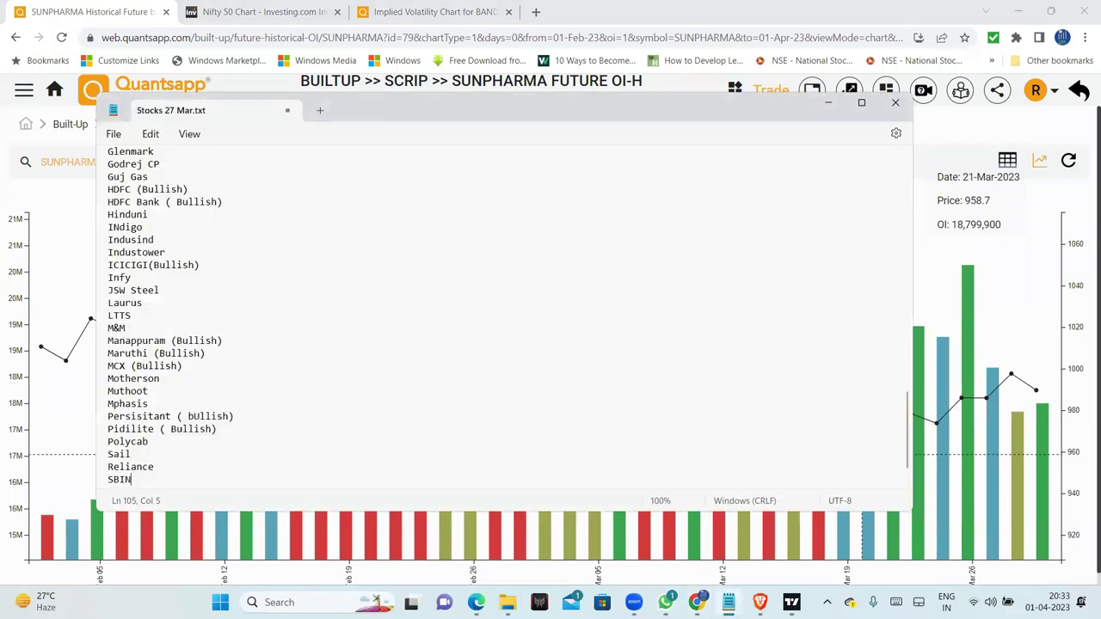
pyautogui.press('Return')
pyautogui.write('Sun')
pyautogui.hotkey('alt', 'Tab')
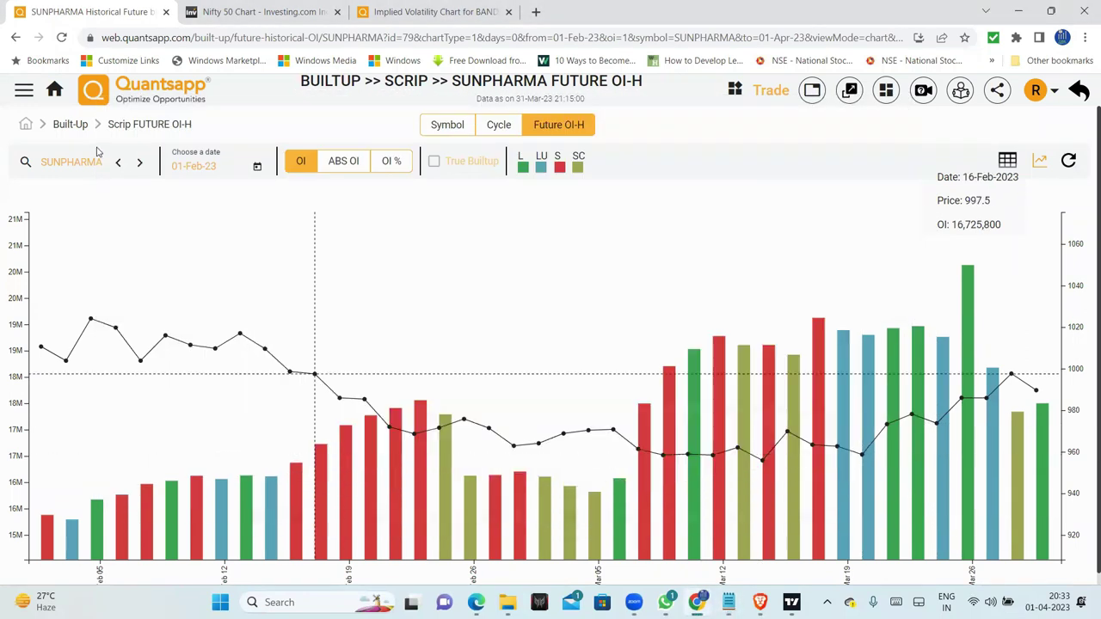
# Step: View the futures OI histories of SUNTV and SYNGENE, and compare TATACHEM's OI and absolute OI histories
pyautogui.click(134, 162)
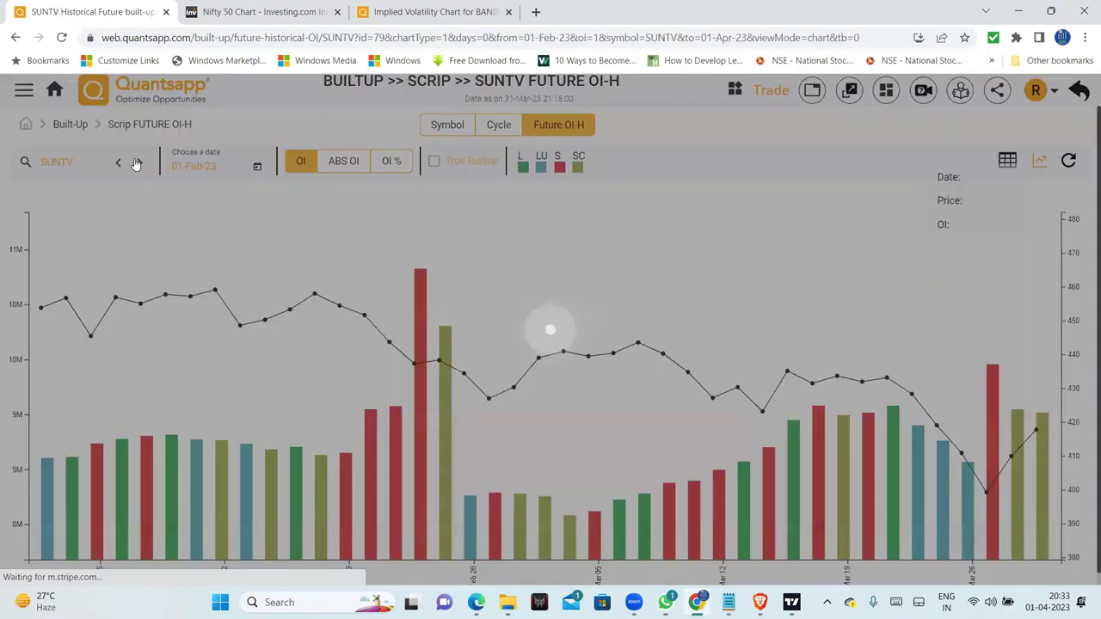
pyautogui.click(135, 163)
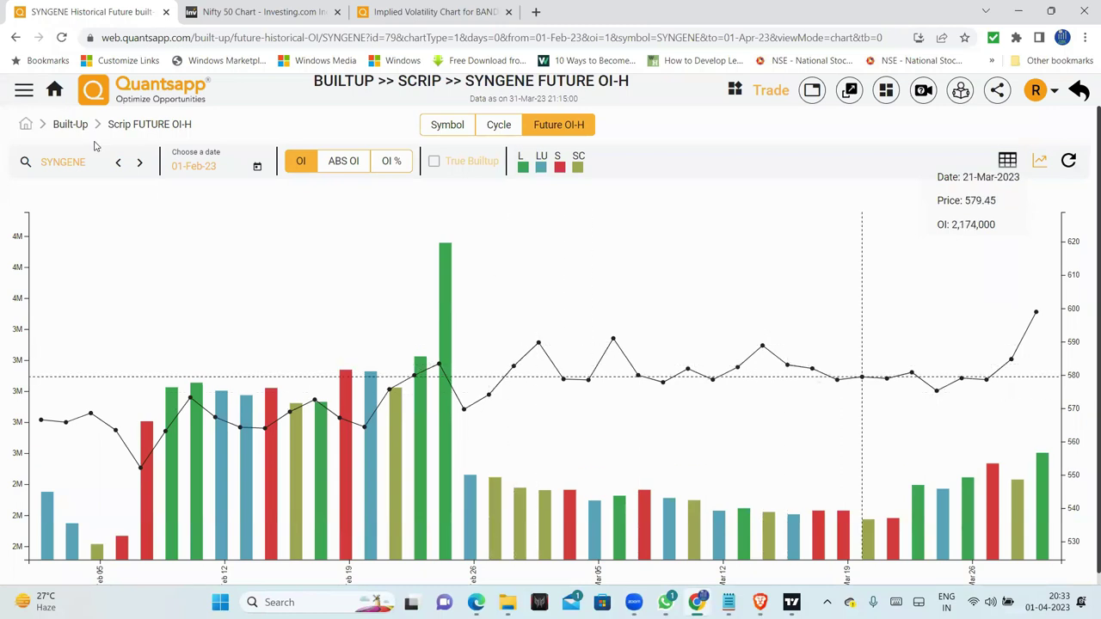
pyautogui.click(144, 171)
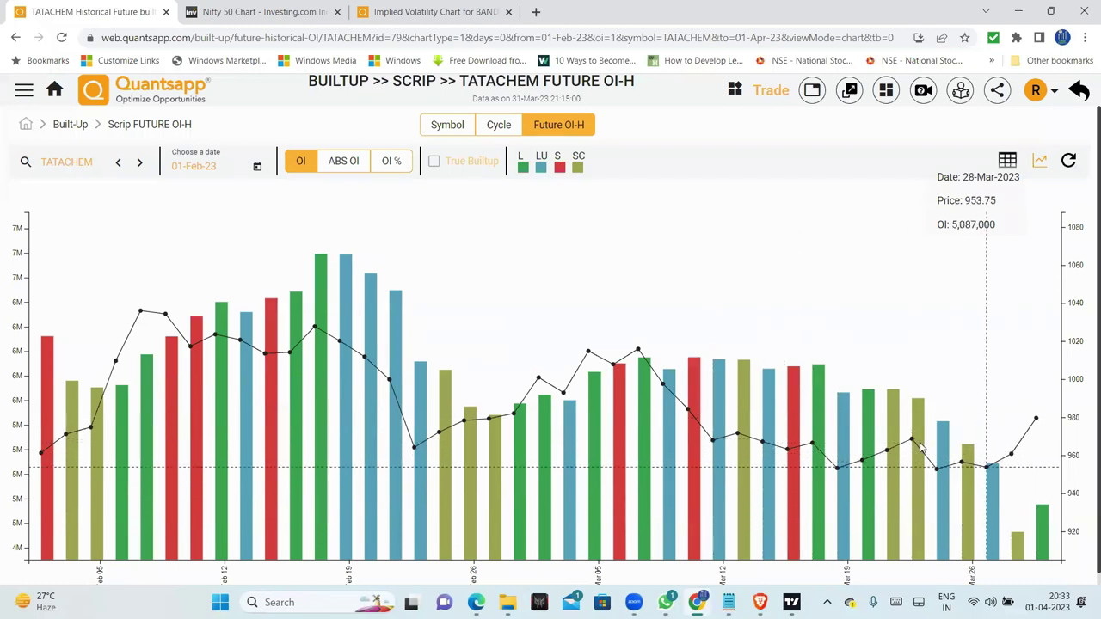
pyautogui.click(343, 162)
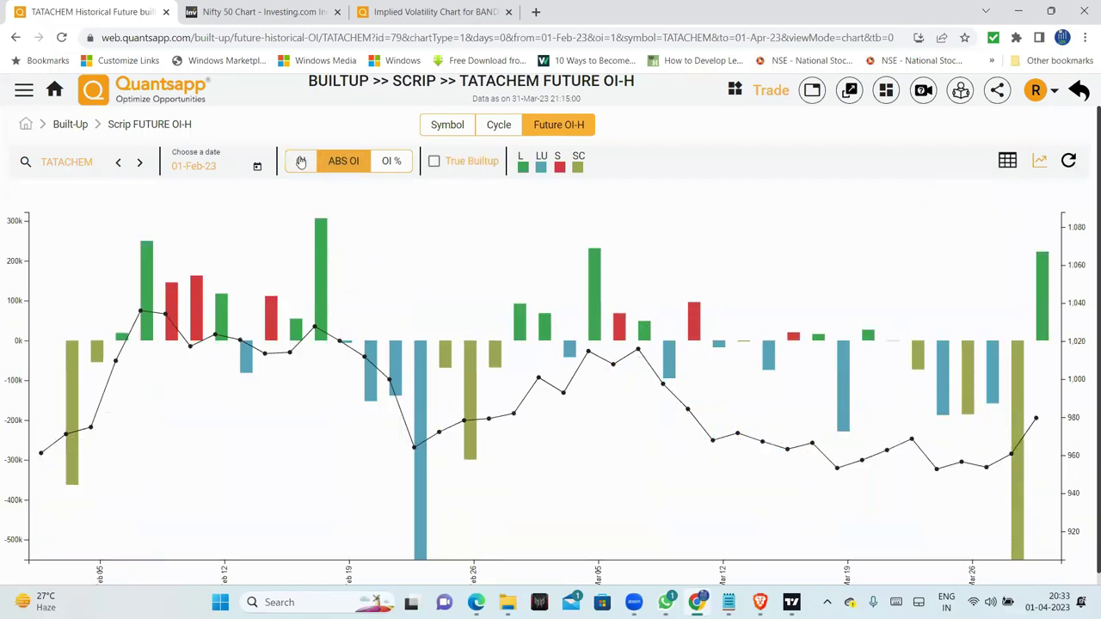
pyautogui.click(300, 162)
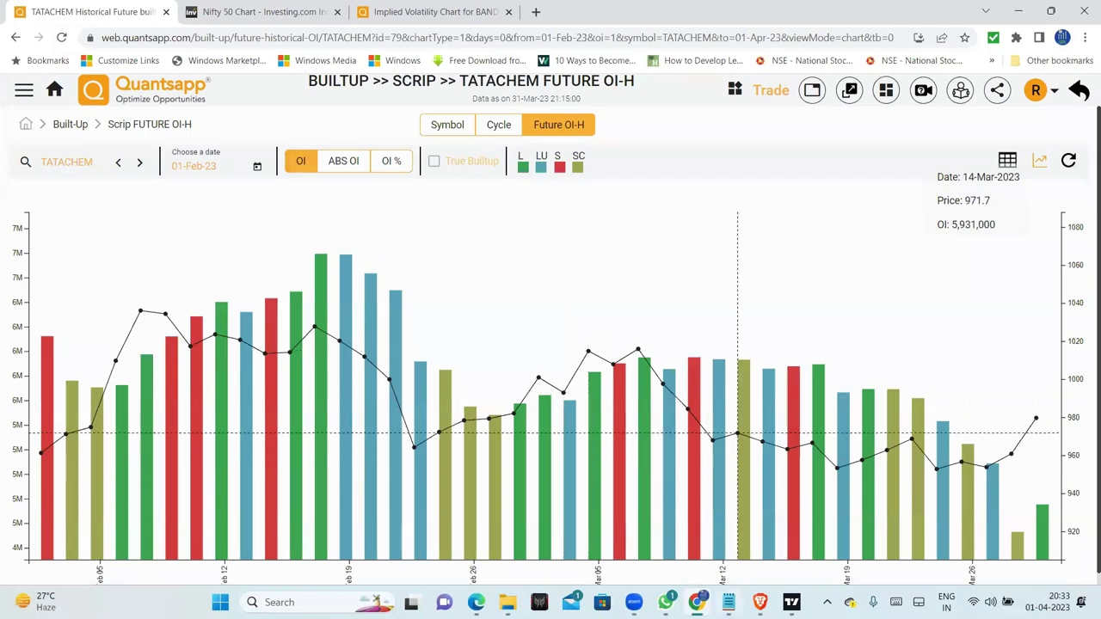
# Step: View the futures OI histories of TATACONSUM and TATAMOTORS
pyautogui.click(138, 162)
pyautogui.click(138, 163)
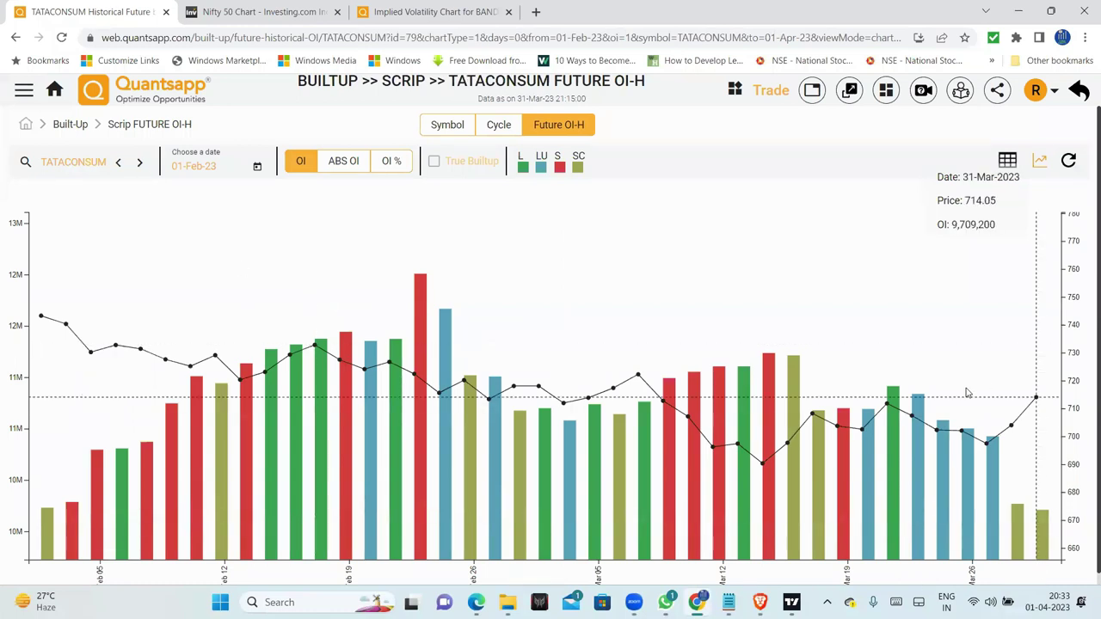
pyautogui.click(139, 163)
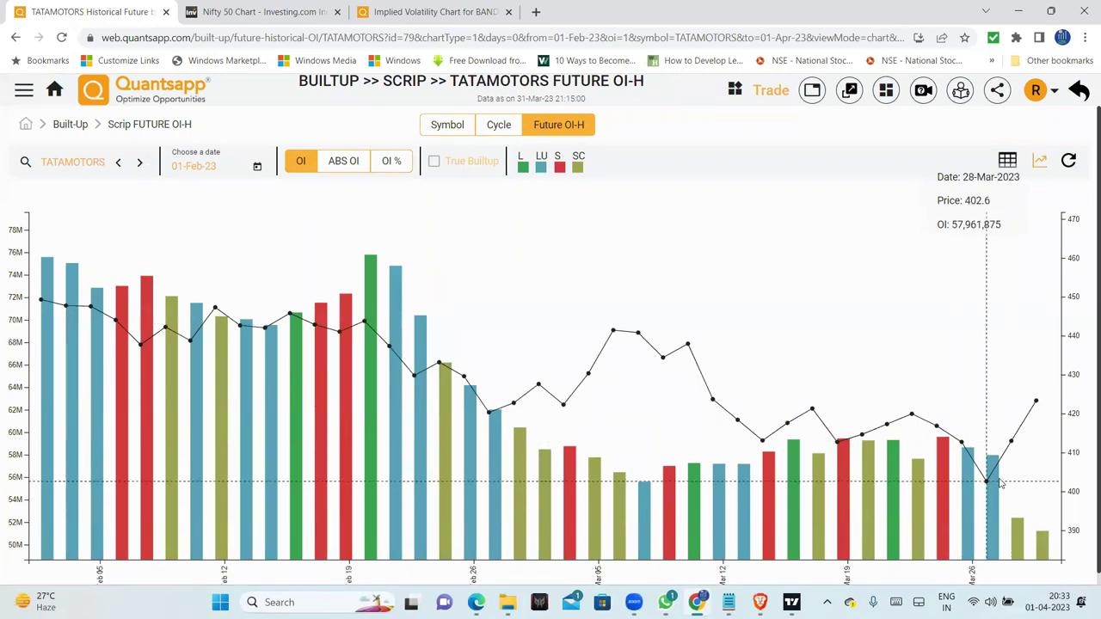
# Step: Advance to TATAPOWER's futures OI history, and add Tata Motors and Tata Power below Sun Pharma in the stock note
pyautogui.click(138, 163)
pyautogui.click(729, 602)
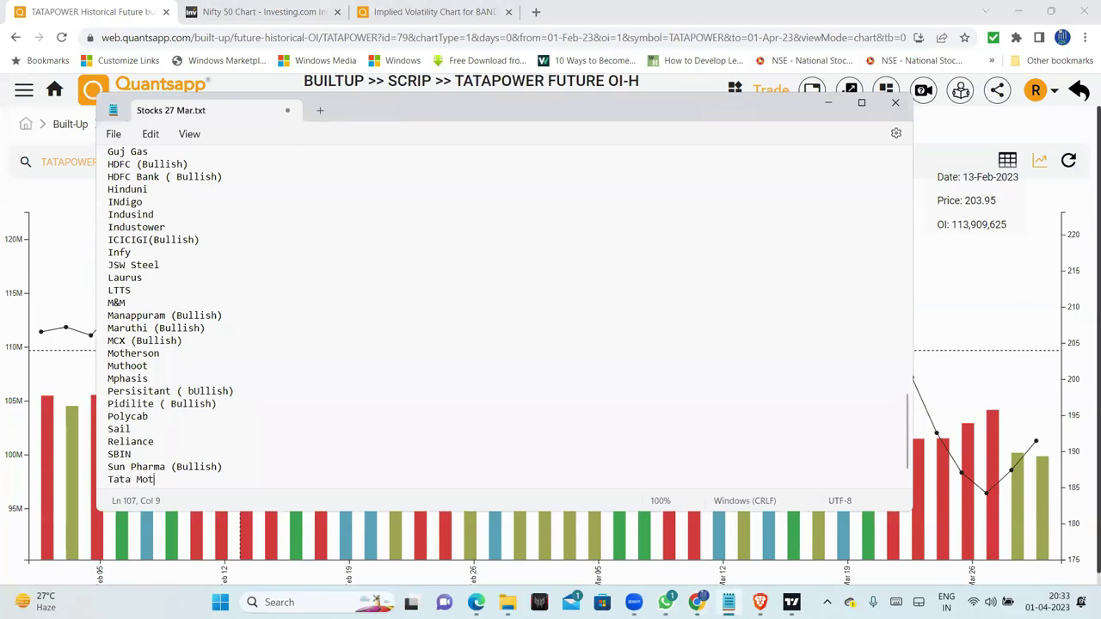
pyautogui.press('Return')
pyautogui.write('Tata')
pyautogui.hotkey('alt', 'Tab')
# Step: View the futures OI histories of TATASTEEL, TCS and TECHM, going back once to recheck TCS
pyautogui.click(144, 165)
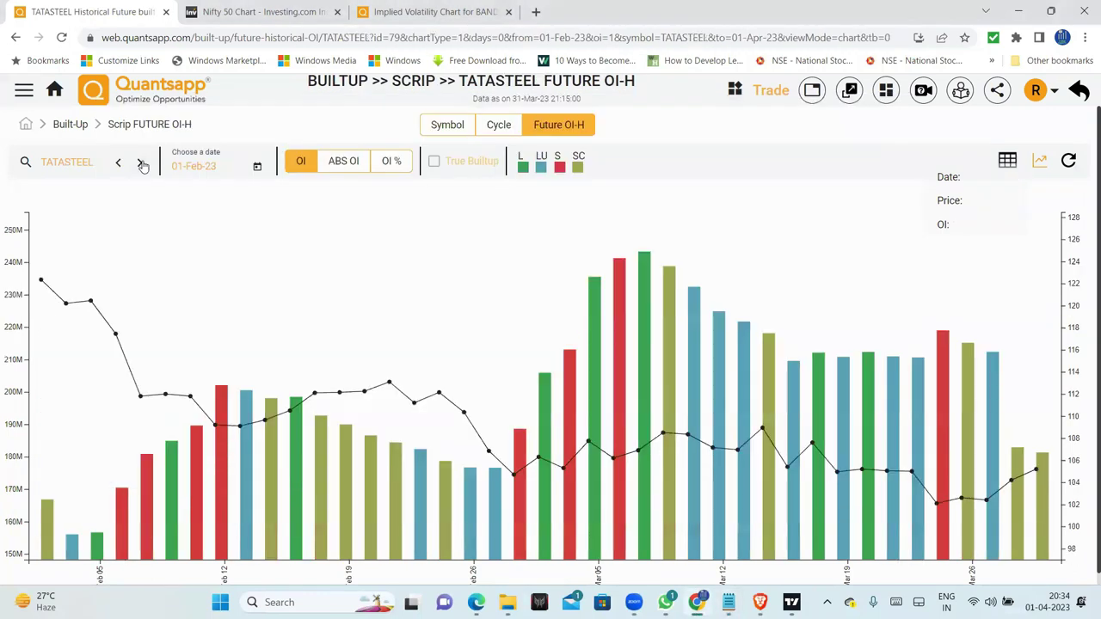
pyautogui.click(144, 165)
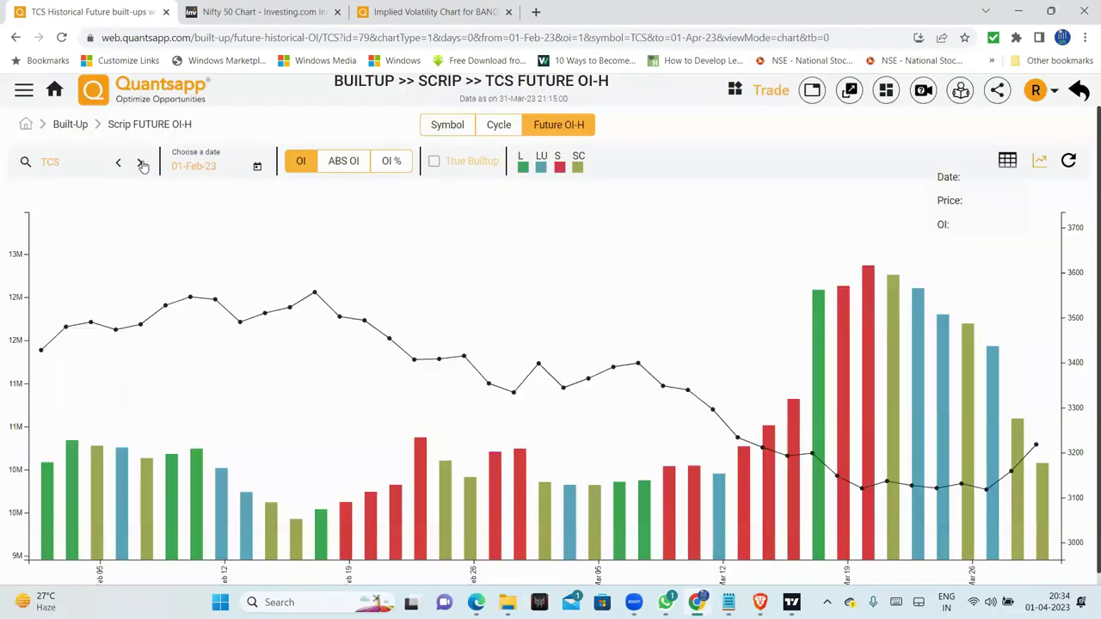
pyautogui.click(144, 165)
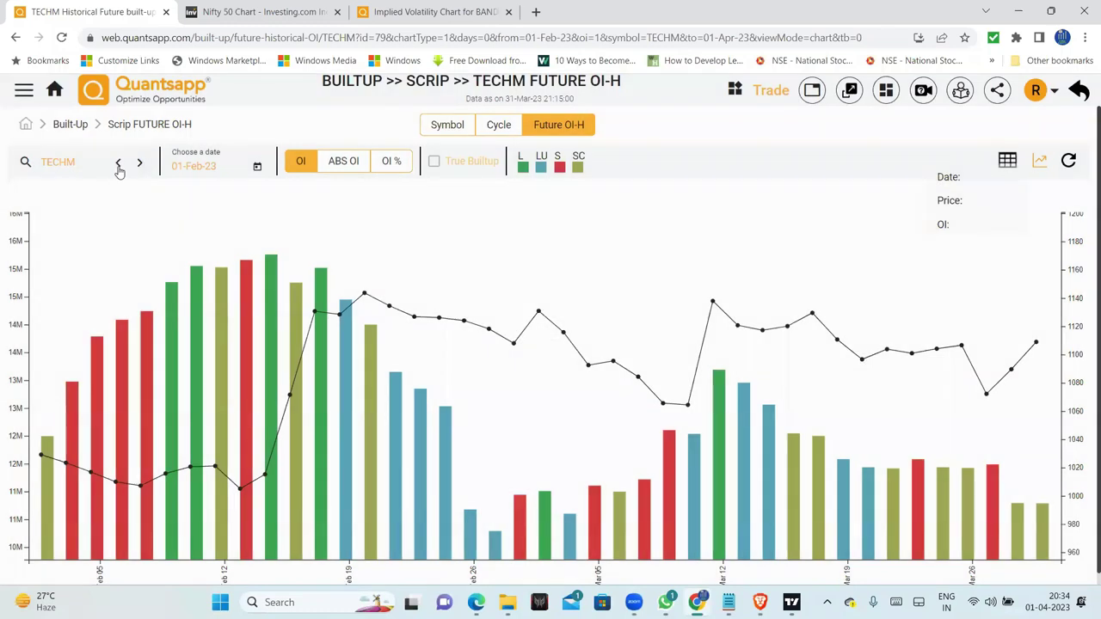
pyautogui.click(118, 166)
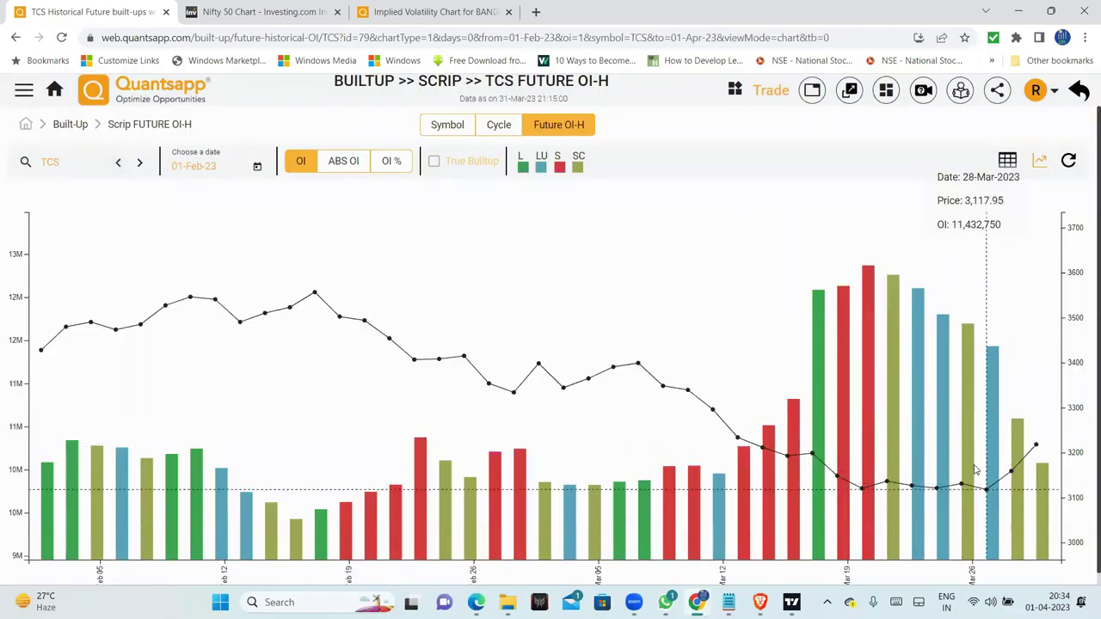
pyautogui.click(146, 169)
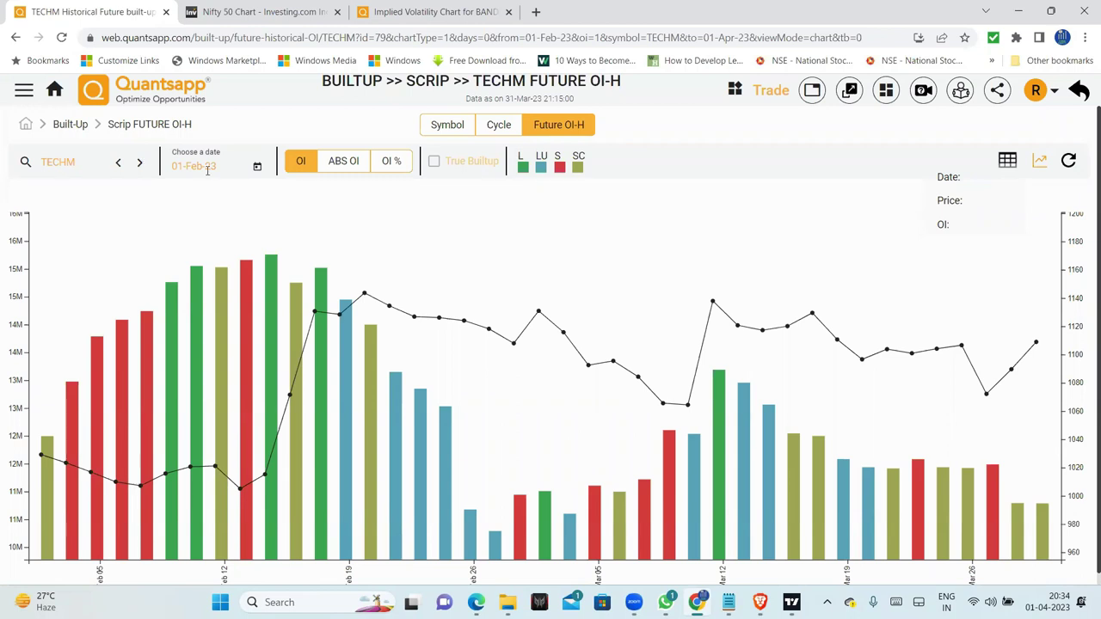
# Step: Advance to TITAN and compare its OI and absolute OI histories
pyautogui.click(143, 164)
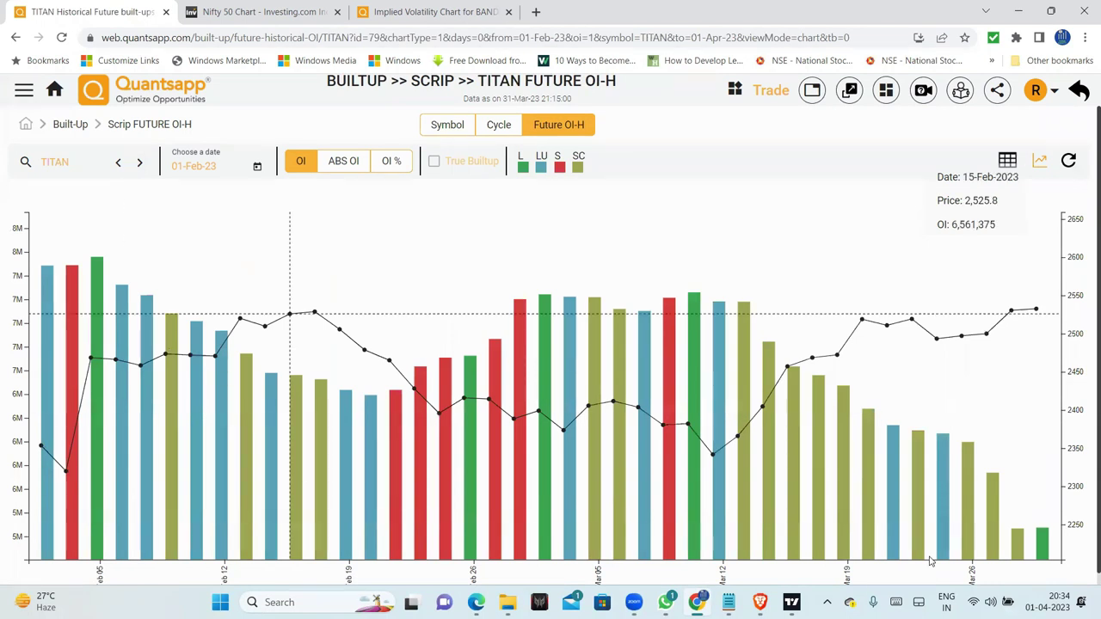
pyautogui.click(341, 162)
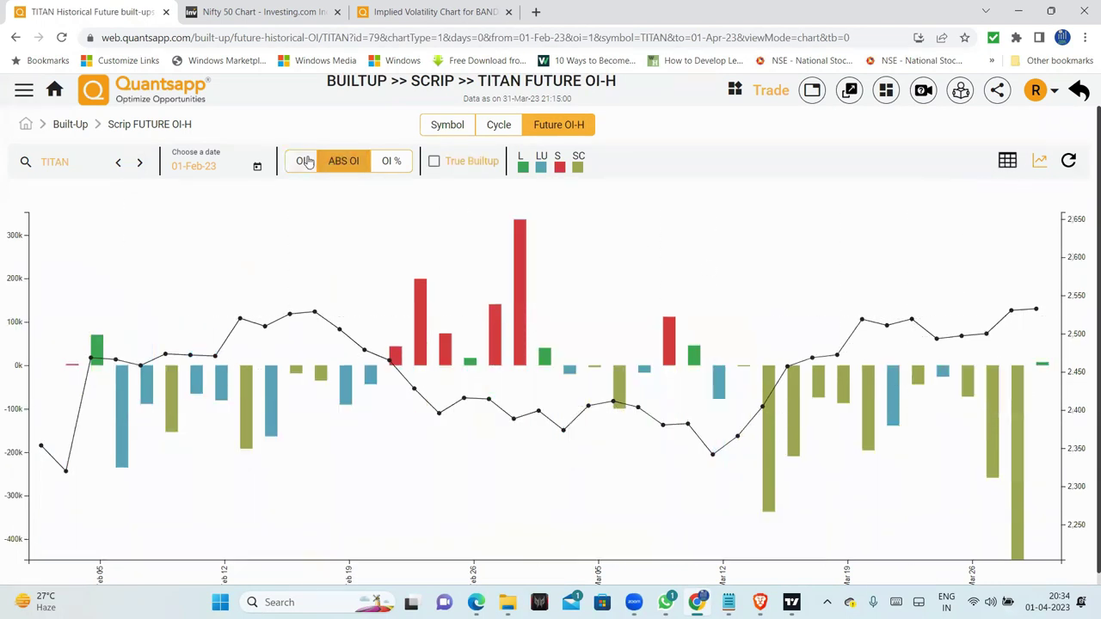
pyautogui.click(301, 162)
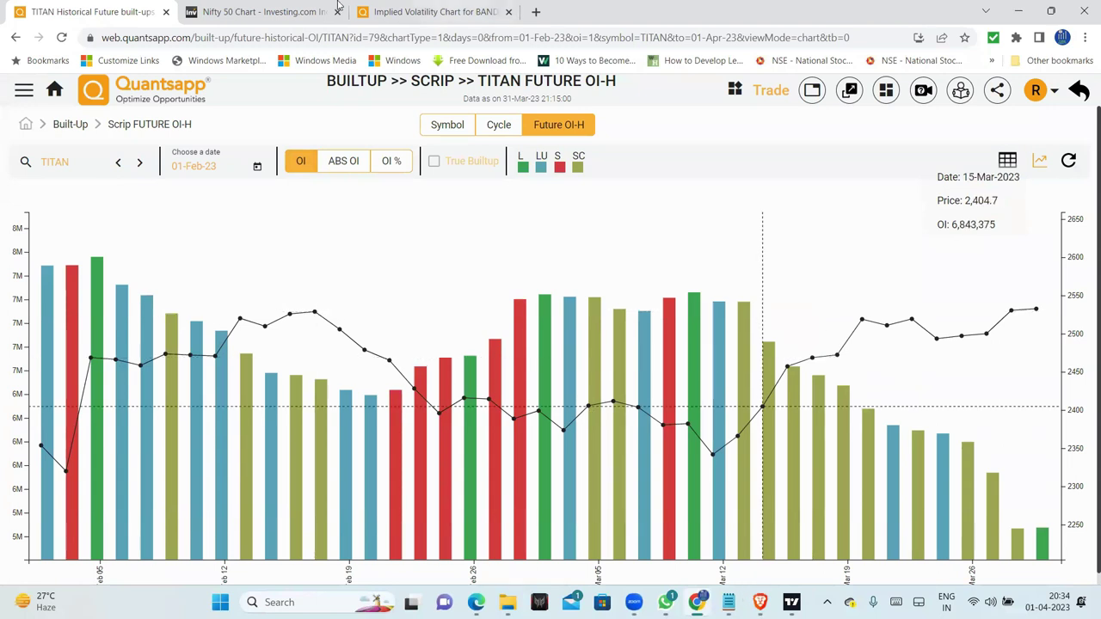
# Step: Load the NSE-listed Titan Company Ltd chart on Investing.com and set it to the daily timeframe
pyautogui.click(229, 11)
pyautogui.click(60, 87)
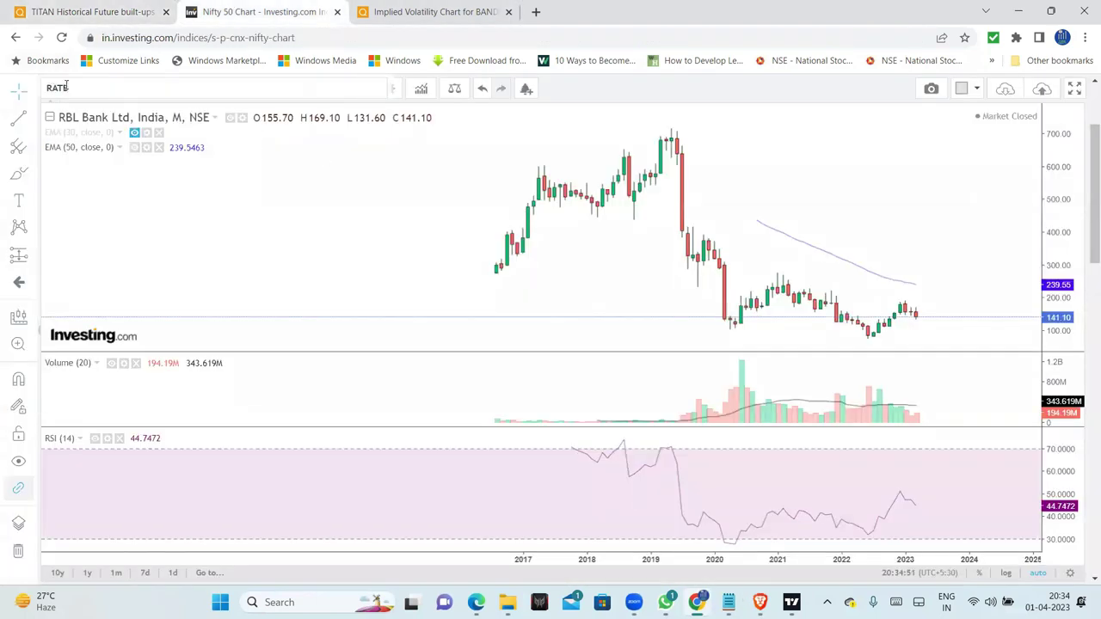
pyautogui.write('TITAN')
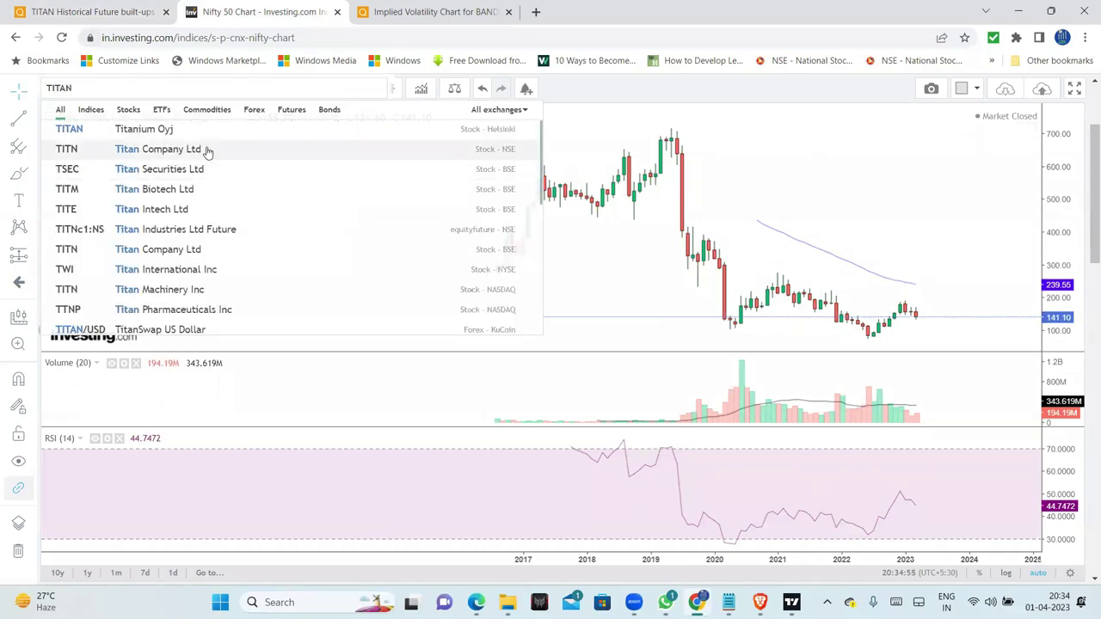
pyautogui.click(206, 149)
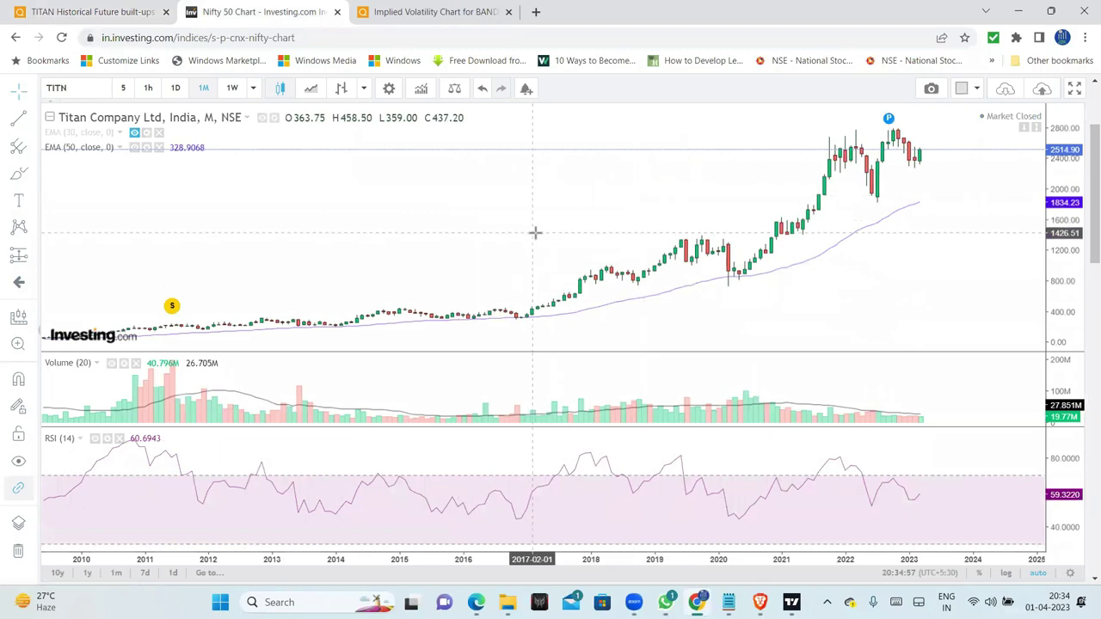
pyautogui.scroll(2, 533, 233)
pyautogui.click(175, 88)
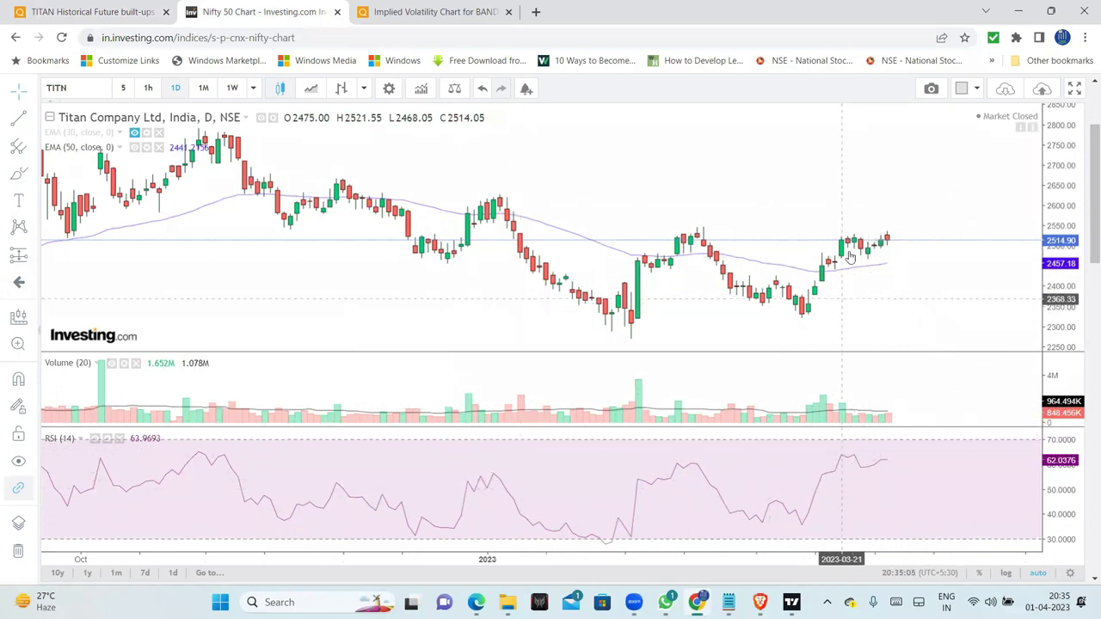
# Step: Draw a near-horizontal resistance line on Titan's daily chart at about 2,548, from 2023-01-06 to 2023-04-14
pyautogui.scroll(1, 961, 230)
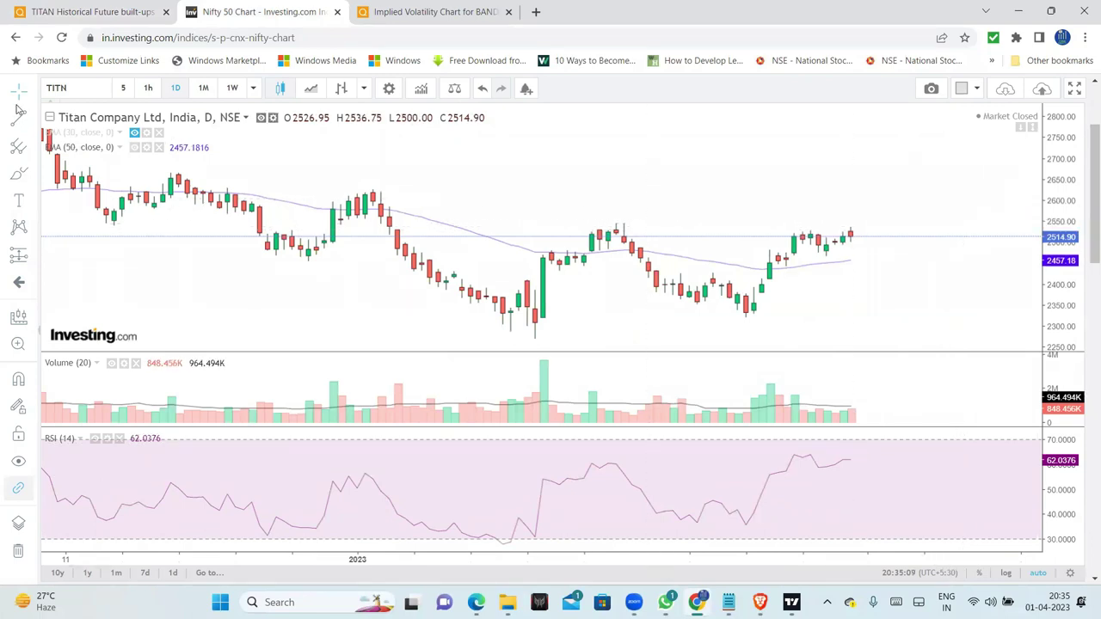
pyautogui.click(361, 230)
pyautogui.click(390, 222)
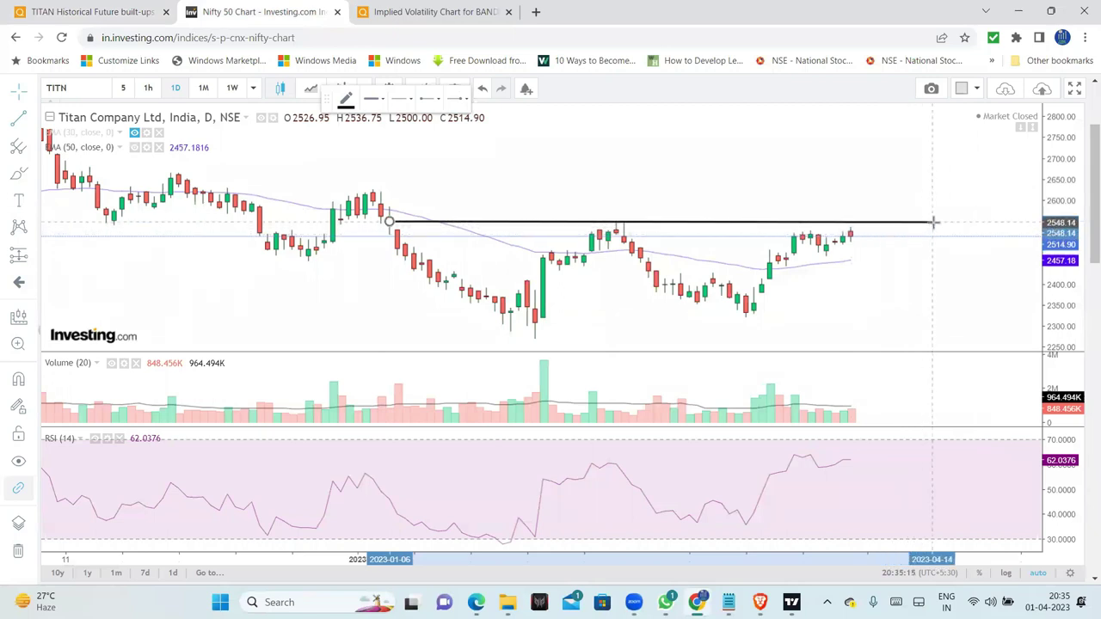
pyautogui.click(932, 221)
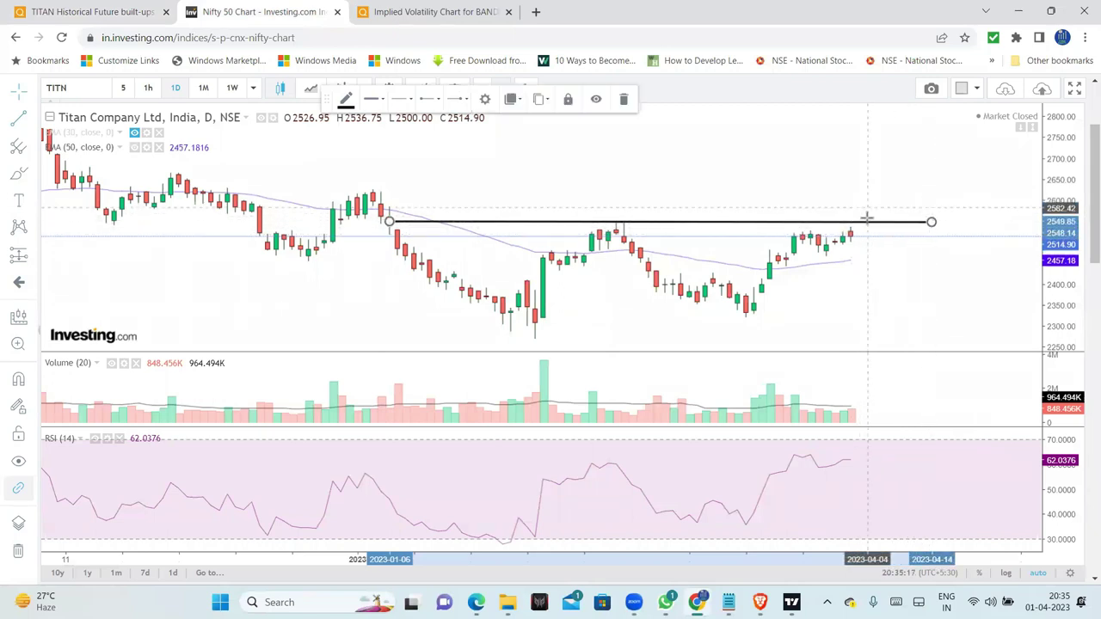
pyautogui.scroll(-2, 764, 312)
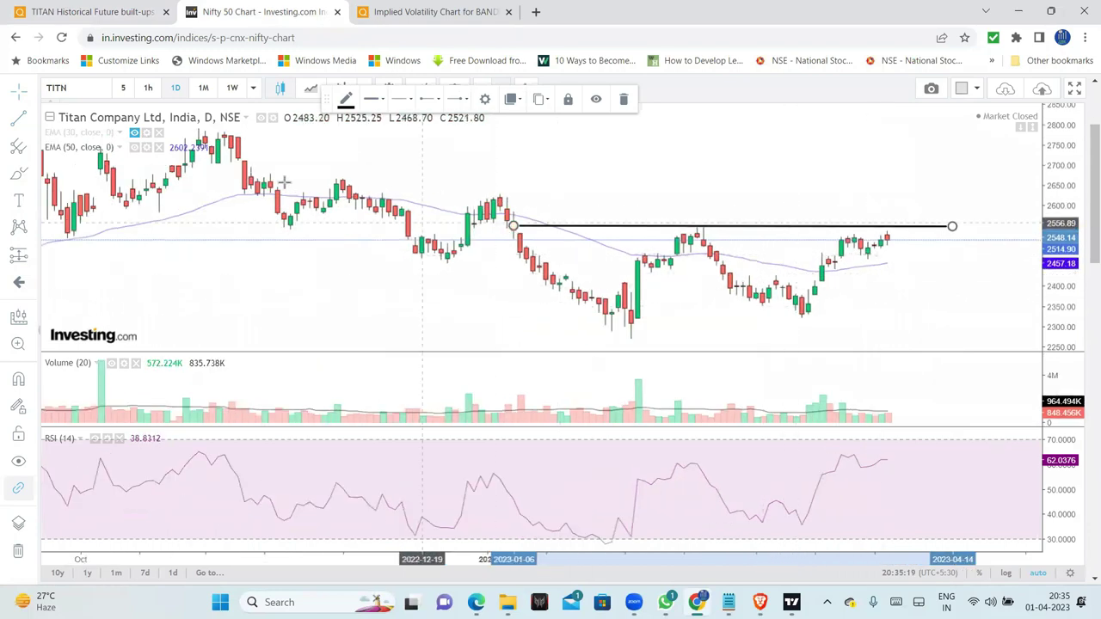
pyautogui.scroll(-1, 504, 327)
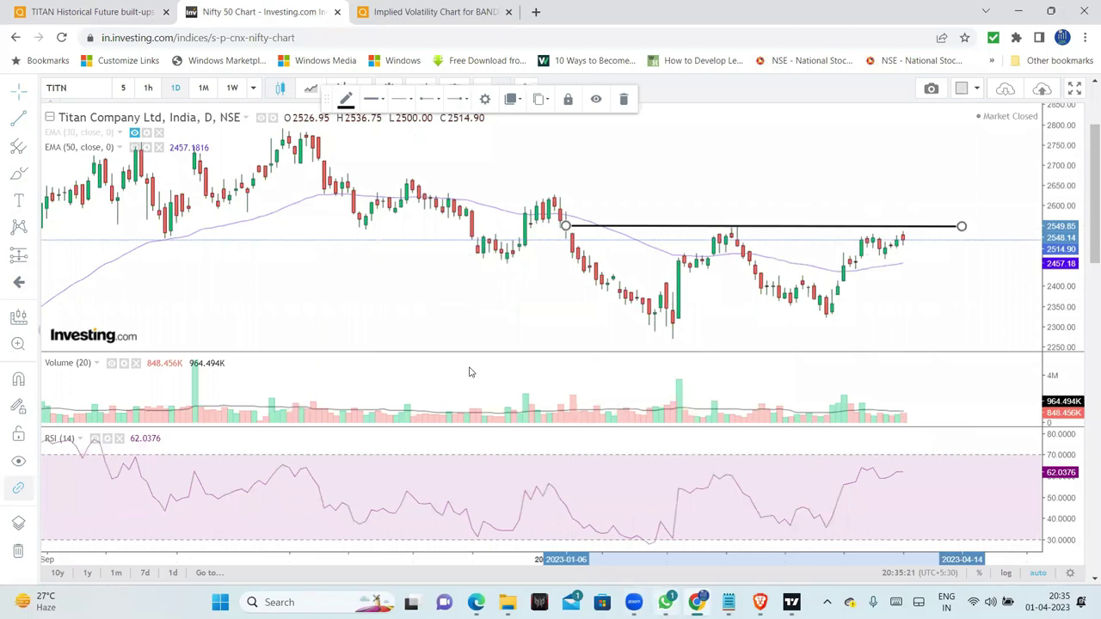
# Step: Return to Quantsapp and compare TITAN's absolute OI and OI histories again
pyautogui.hotkey('ctrl', 'pageup')
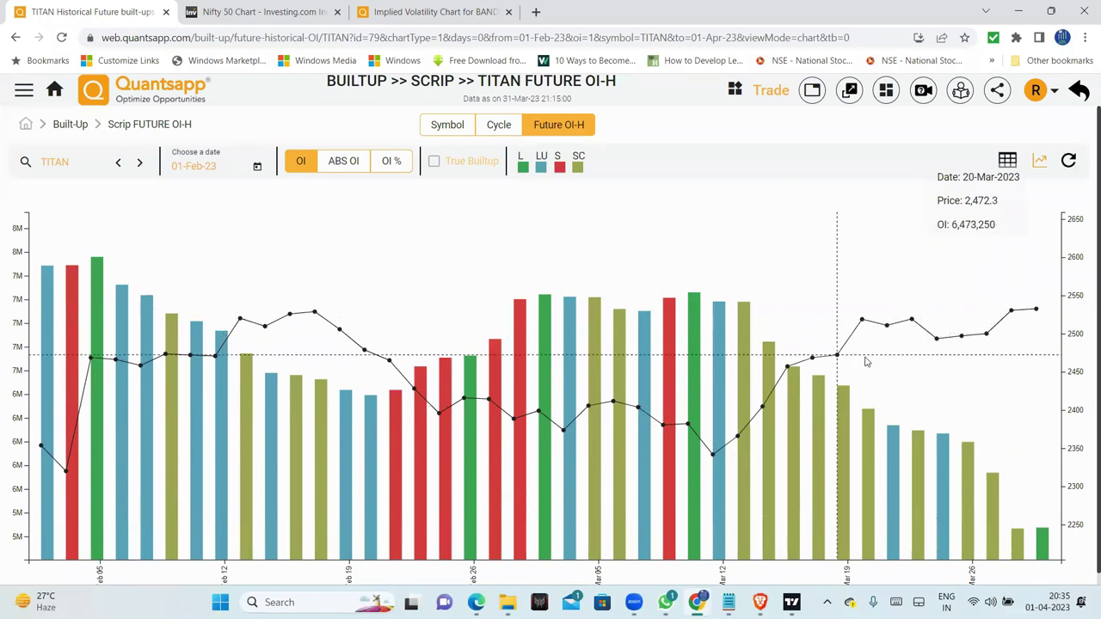
pyautogui.click(341, 162)
pyautogui.click(297, 162)
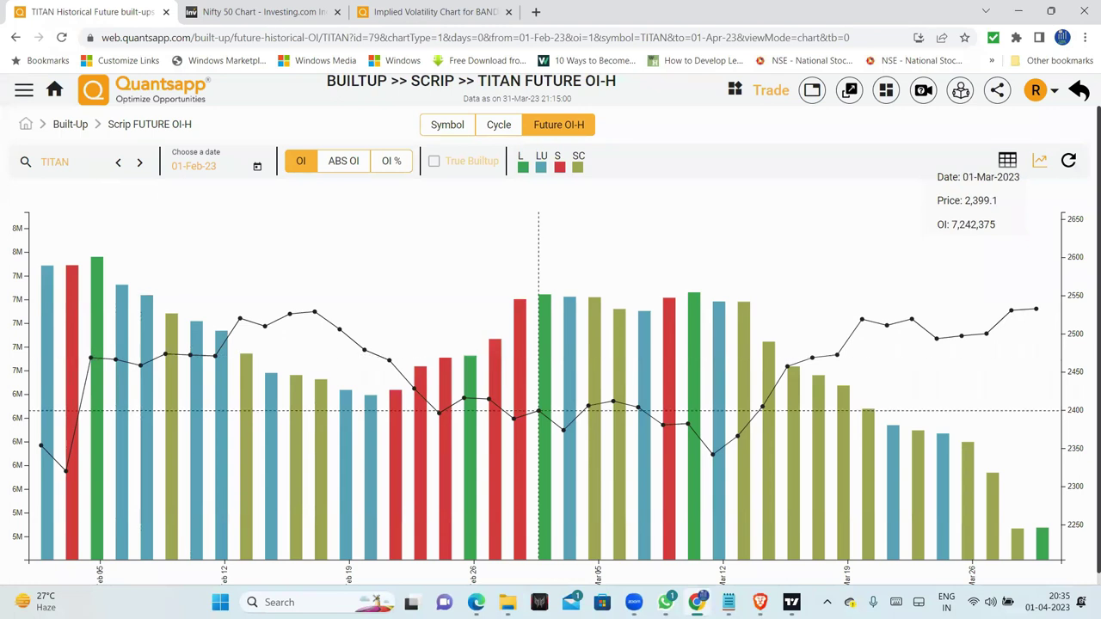
# Step: View TORNTPHARM's futures OI history, and compare TRENT's OI and absolute OI histories
pyautogui.click(140, 163)
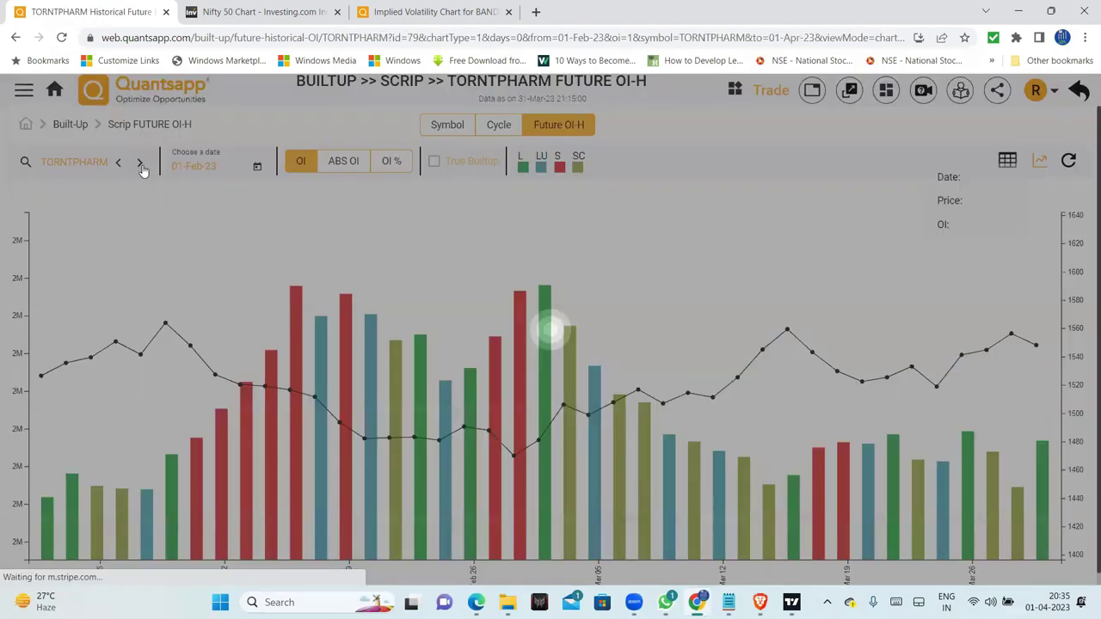
pyautogui.click(140, 162)
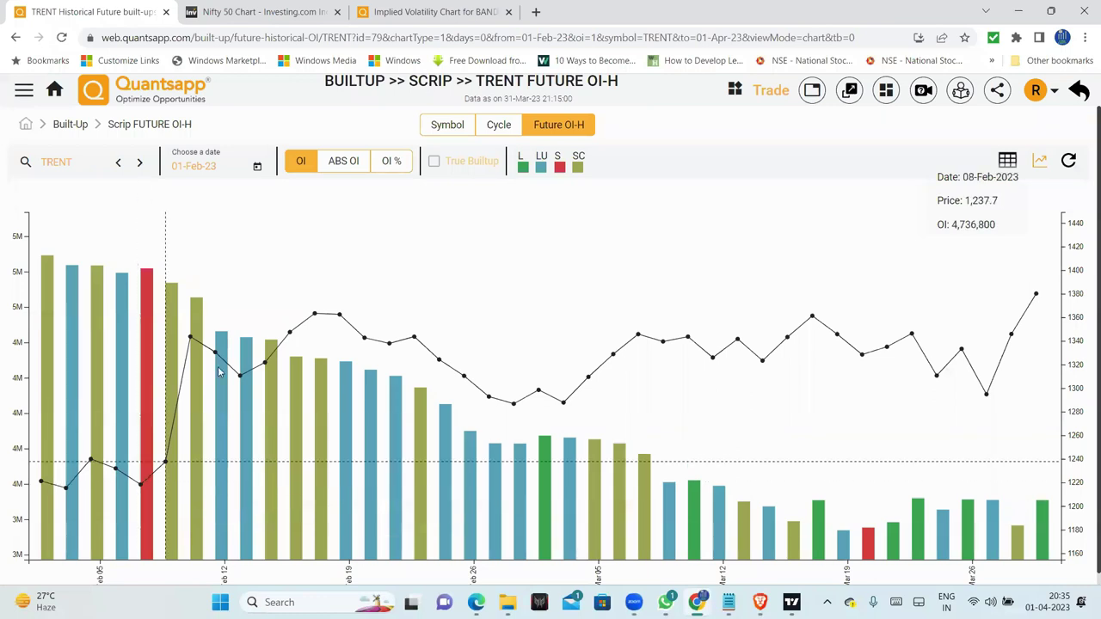
pyautogui.click(349, 163)
pyautogui.click(349, 163)
# Step: Add Trent (Bullish) below Tata Power in the stock note
pyautogui.click(729, 602)
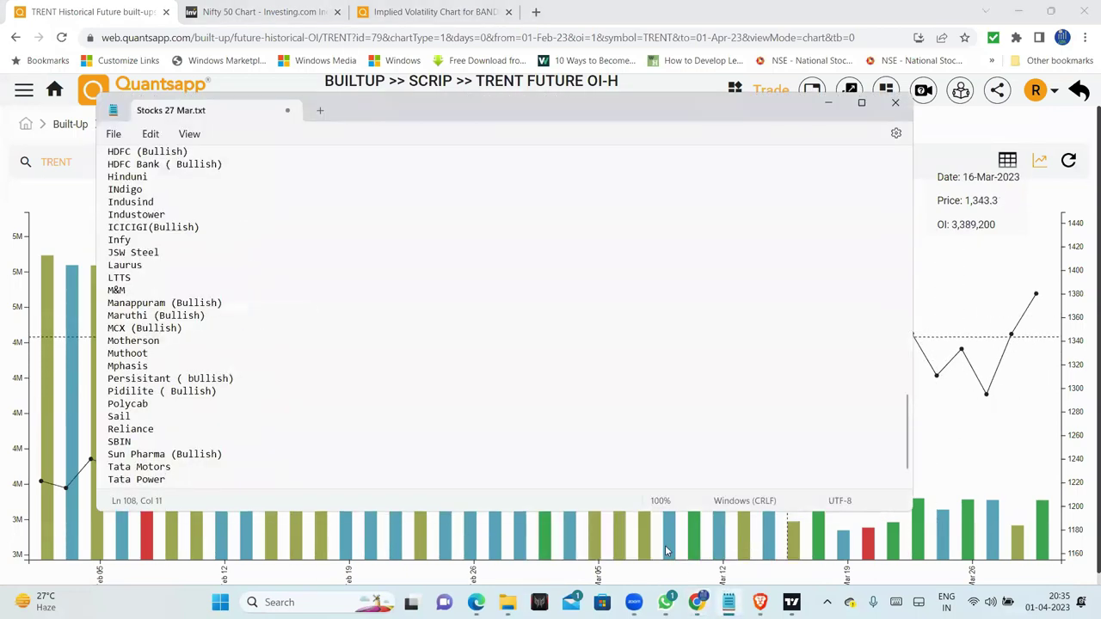
pyautogui.press('Return')
pyautogui.write('Tren')
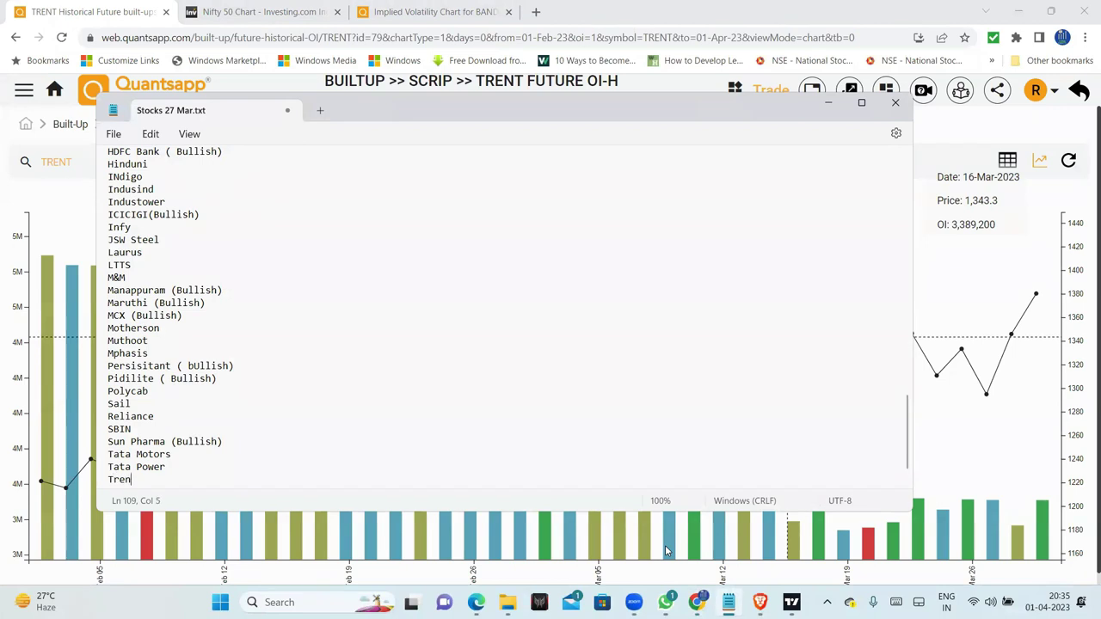
pyautogui.write('t (Bullish)')
pyautogui.click(828, 104)
# Step: Advance through TVSMOTOR, UBL and ULTRACEMCO to VEDL, and compare VEDL's OI and absolute OI histories
pyautogui.click(139, 163)
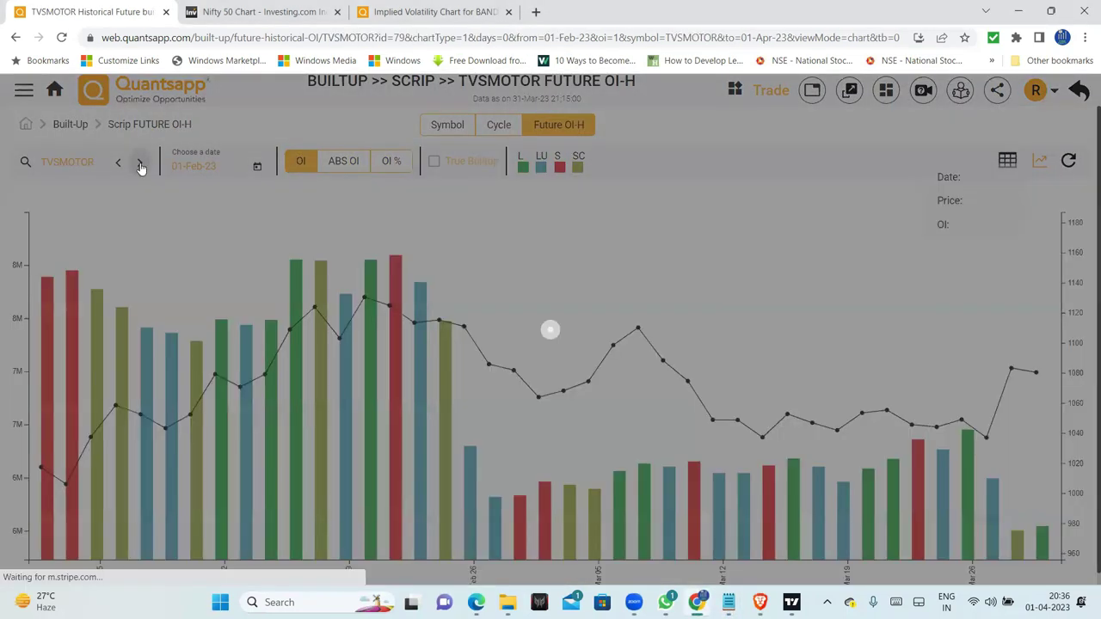
pyautogui.click(140, 164)
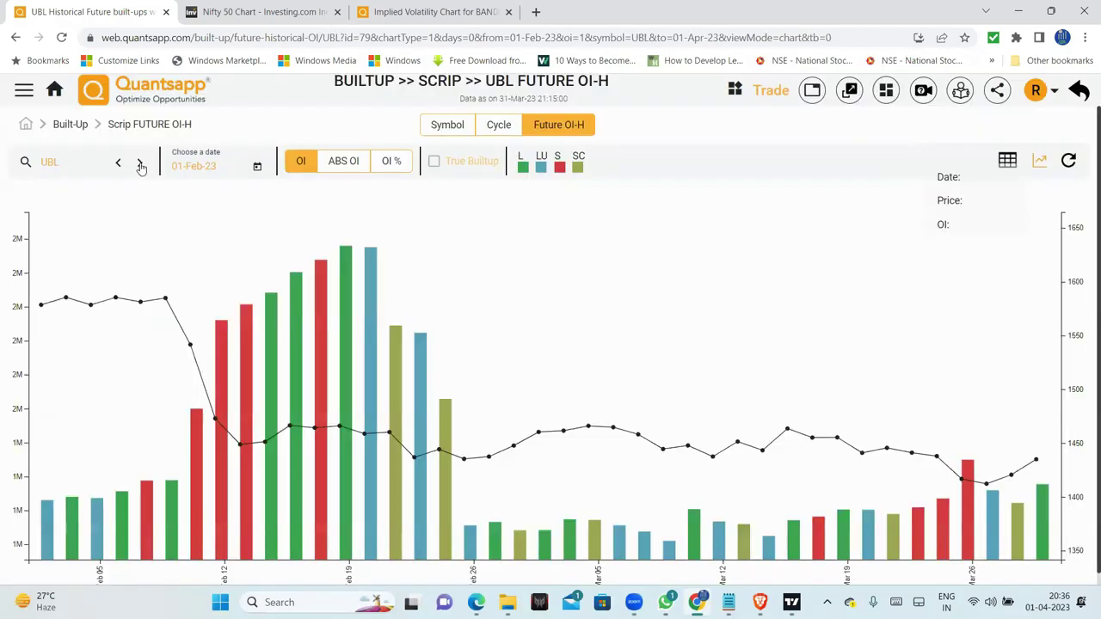
pyautogui.click(141, 164)
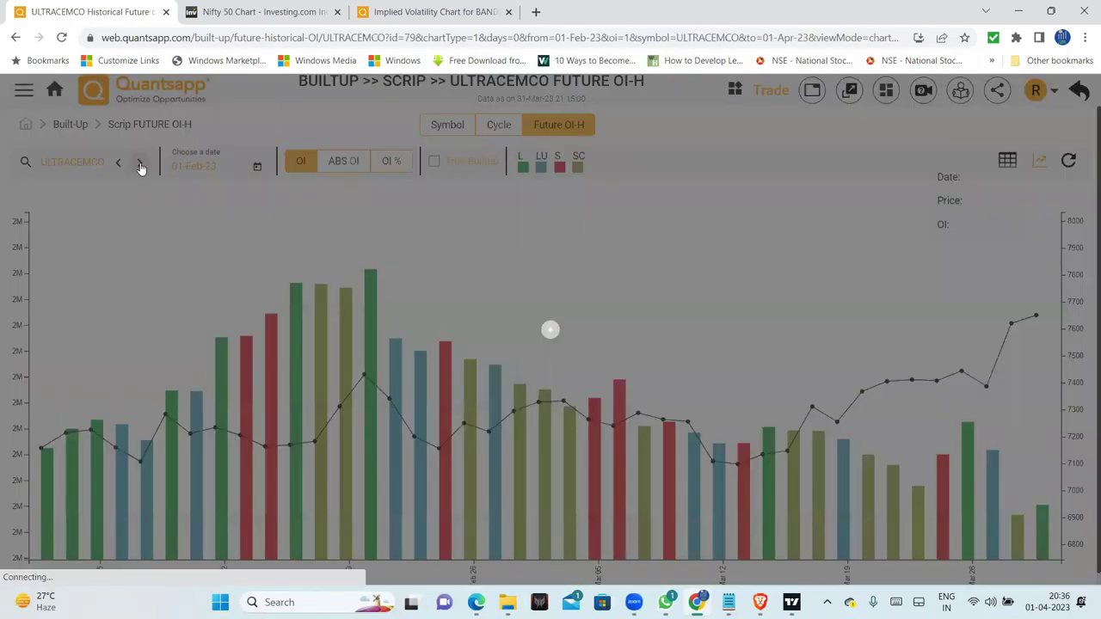
pyautogui.click(140, 164)
pyautogui.click(140, 164)
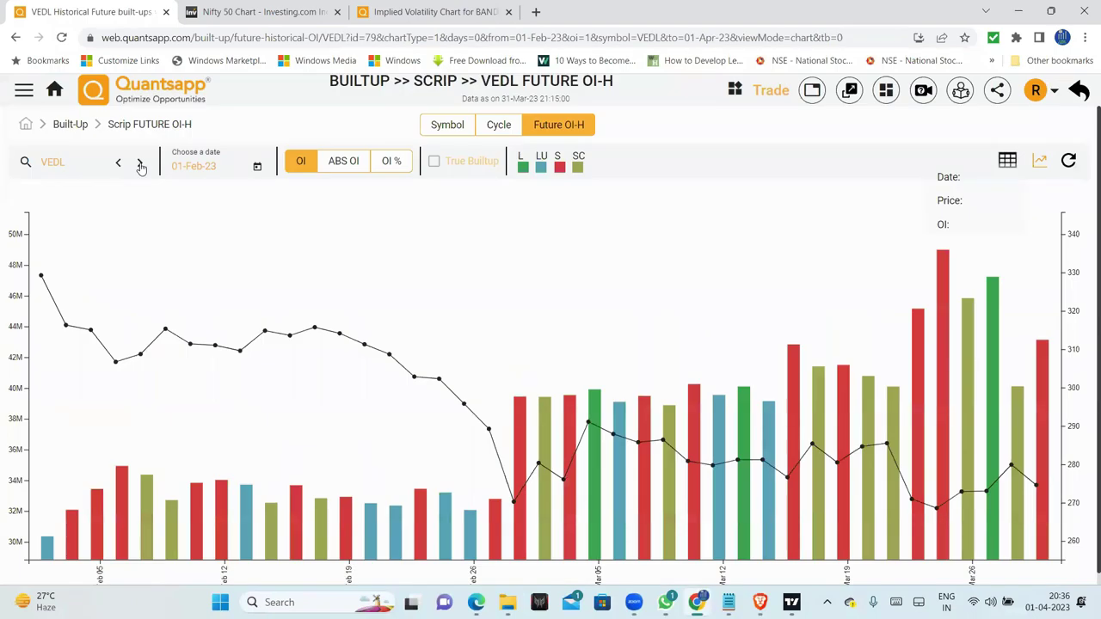
pyautogui.click(340, 164)
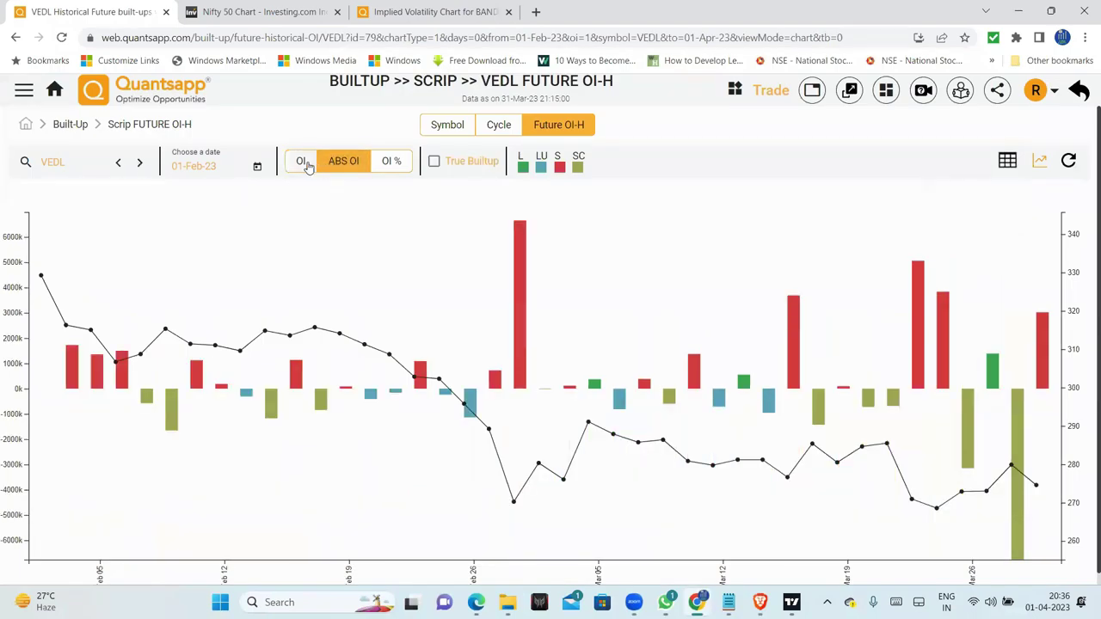
pyautogui.click(303, 164)
# Step: Add VEDL below Trent in the stock note, and advance to VOLTAS's futures OI history
pyautogui.hotkey('alt', 'Tab')
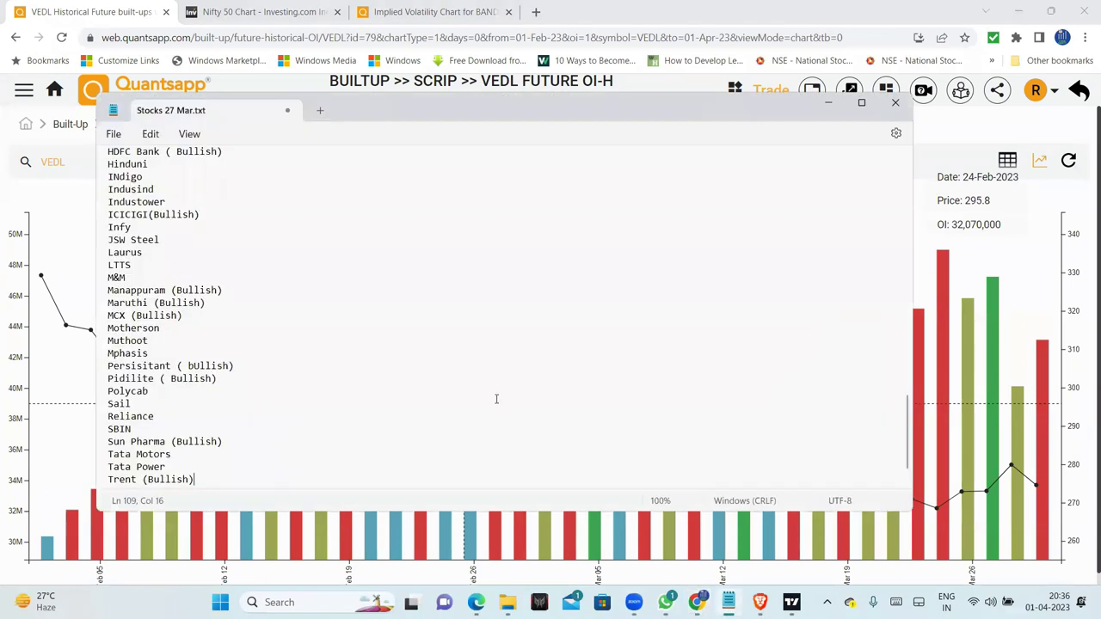
pyautogui.press('Return')
pyautogui.write('VEDL')
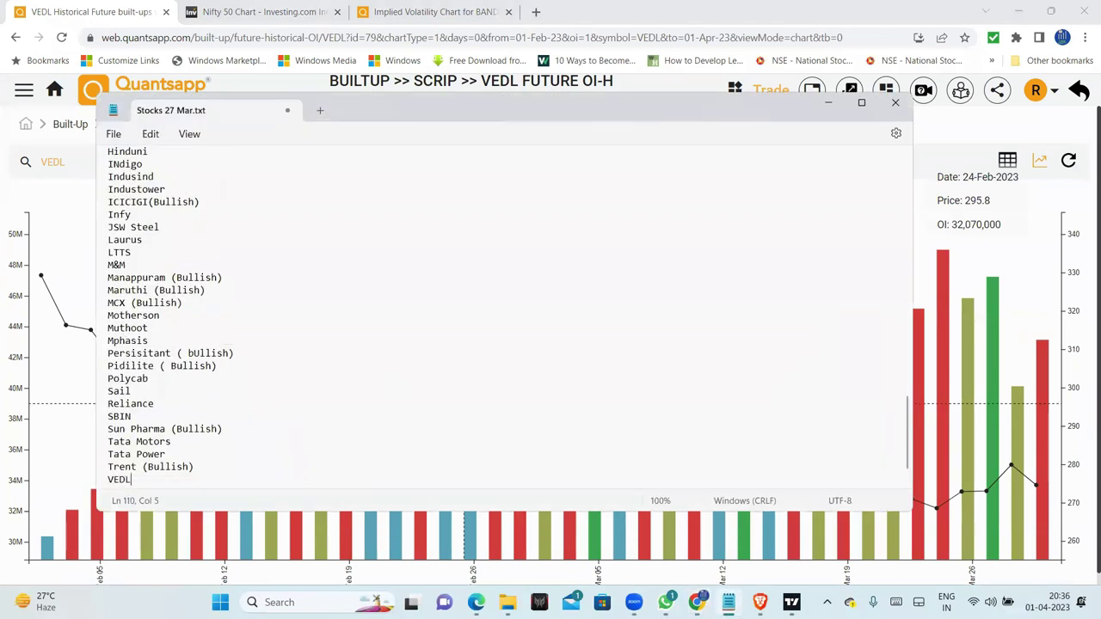
pyautogui.hotkey('alt', 'Tab')
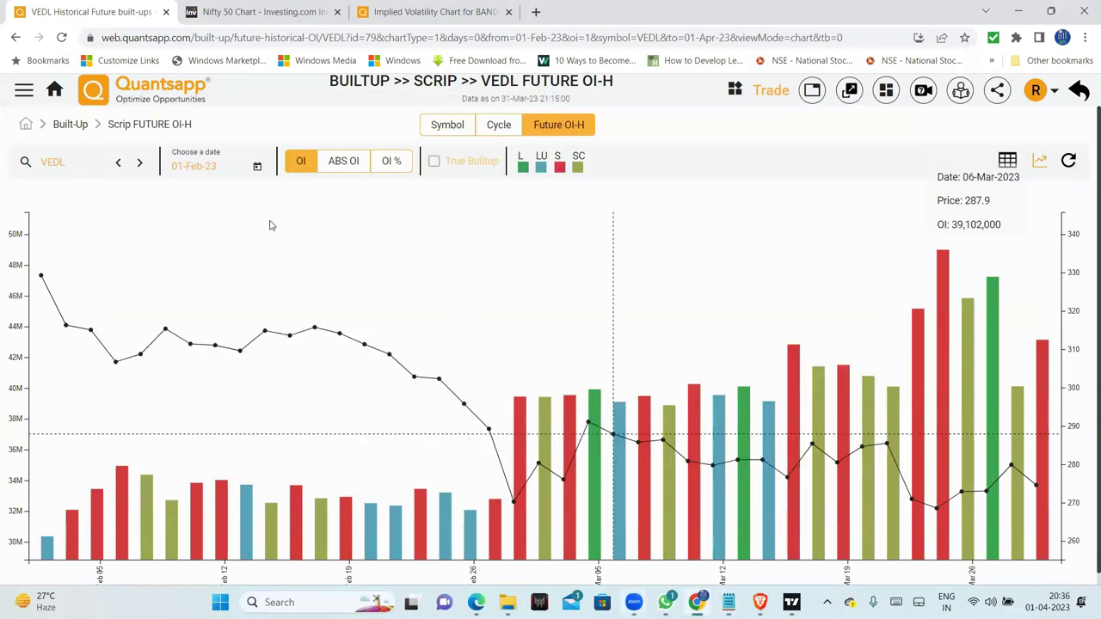
pyautogui.click(139, 163)
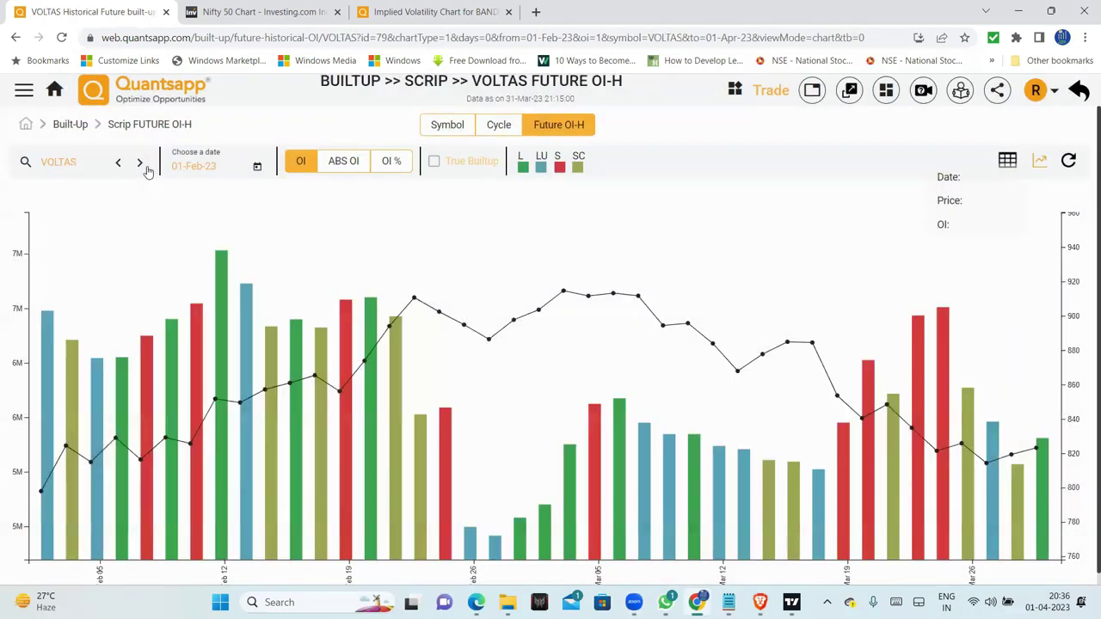
# Step: Compare VOLTAS's OI and absolute OI histories, and advance to WIPRO's futures OI history
pyautogui.click(343, 161)
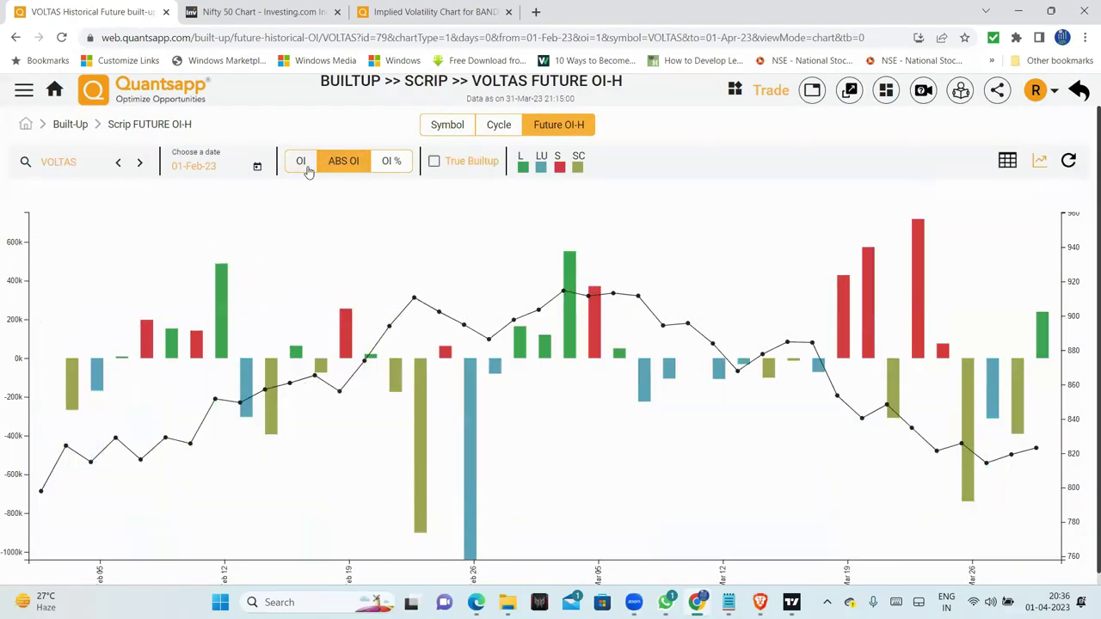
pyautogui.click(300, 161)
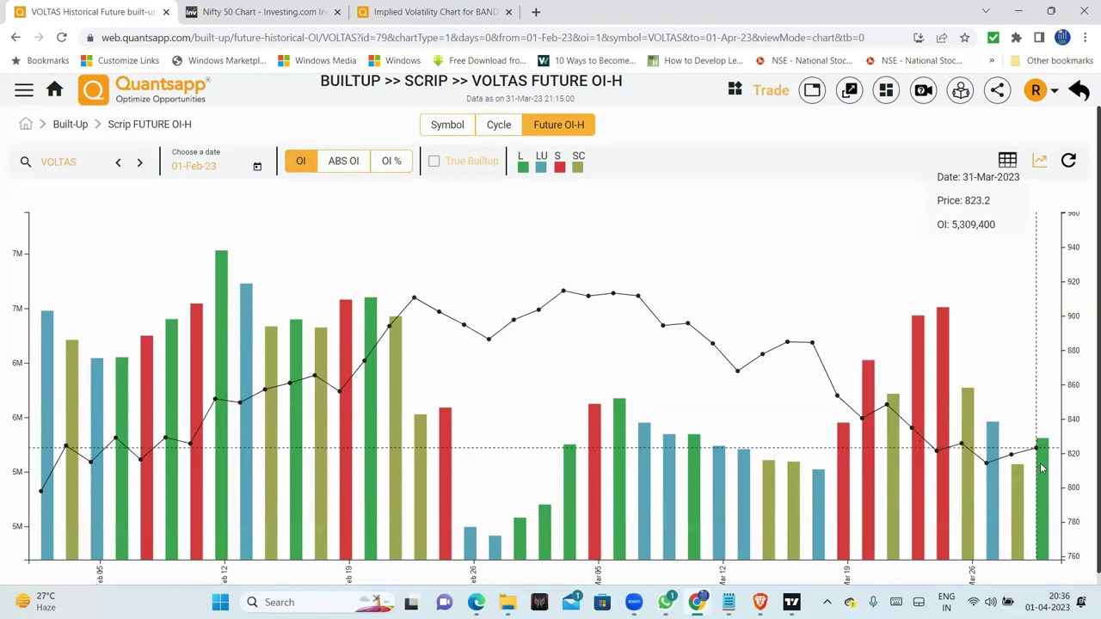
pyautogui.click(141, 164)
pyautogui.click(140, 164)
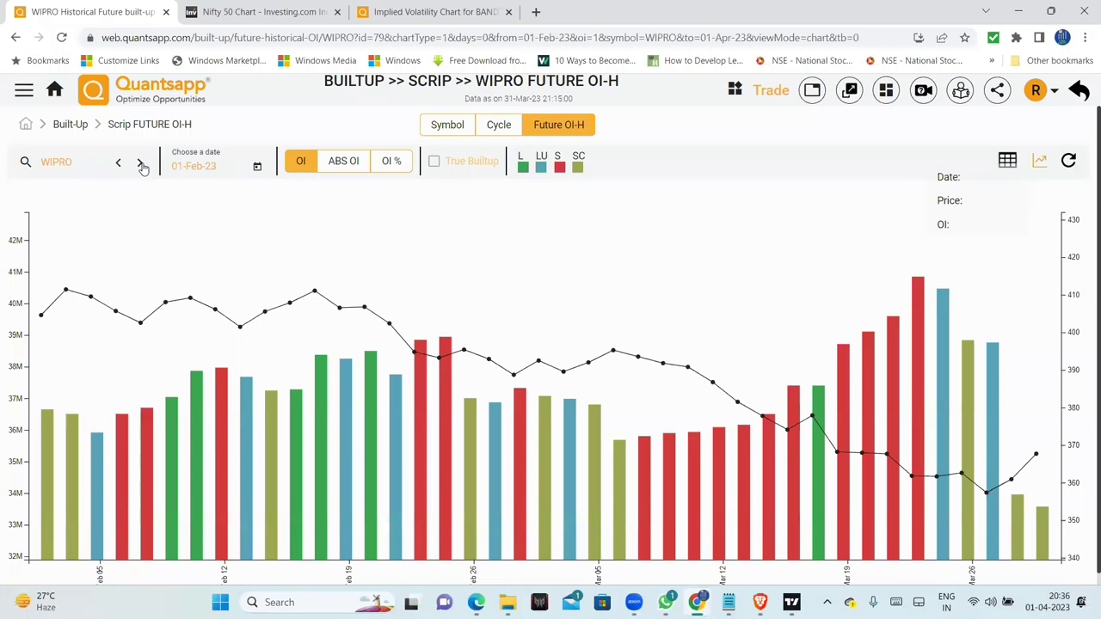
# Step: Advance to ZEEL and examine its futures OI history in the OI view
pyautogui.click(141, 165)
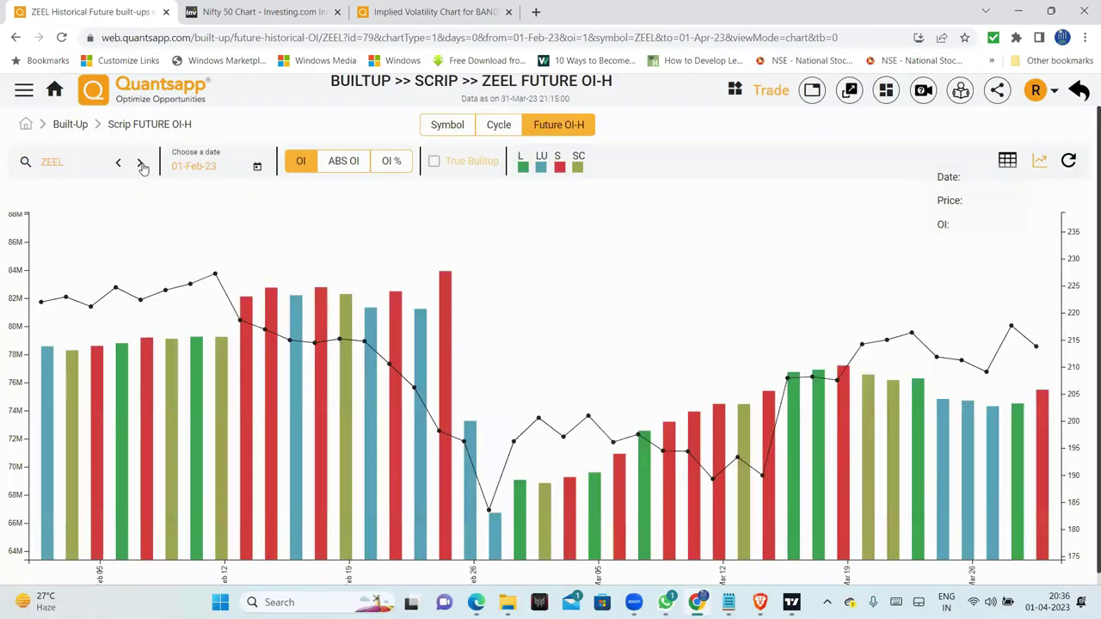
pyautogui.click(317, 163)
pyautogui.click(303, 165)
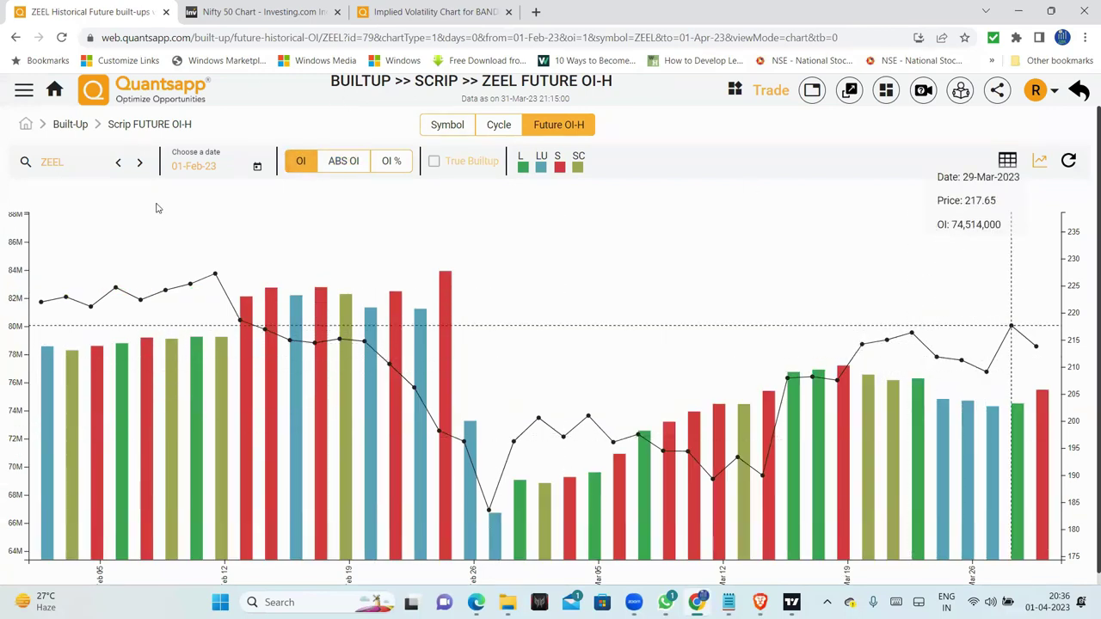
# Step: Show ZYDUSLIFE's futures OI history after ZEEL and examine its OI bars and price line
pyautogui.click(140, 163)
pyautogui.click(142, 163)
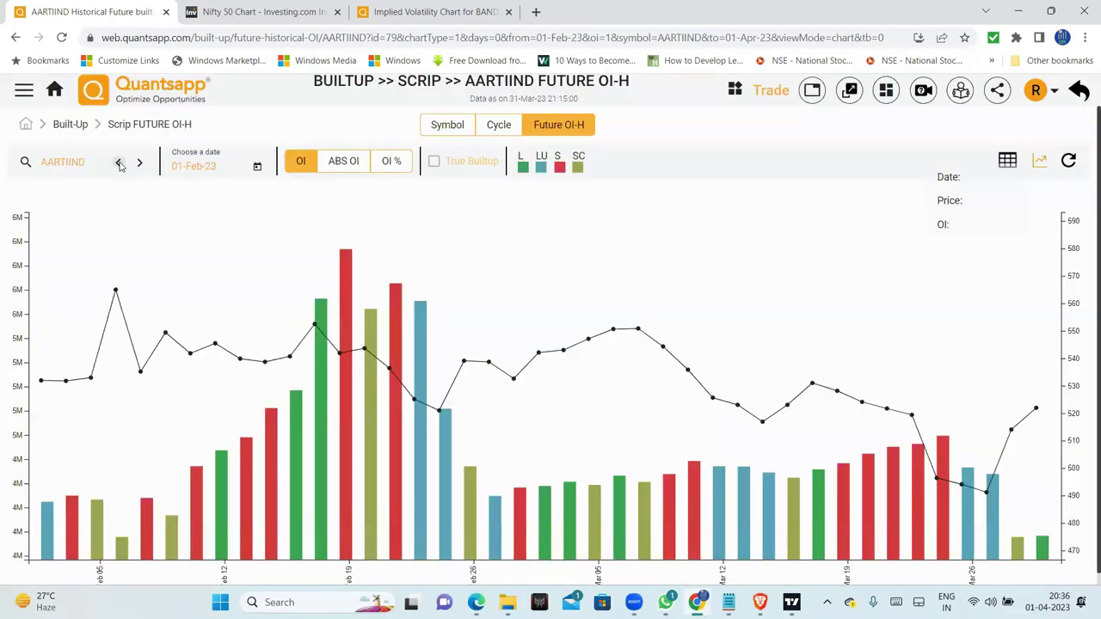
pyautogui.click(120, 163)
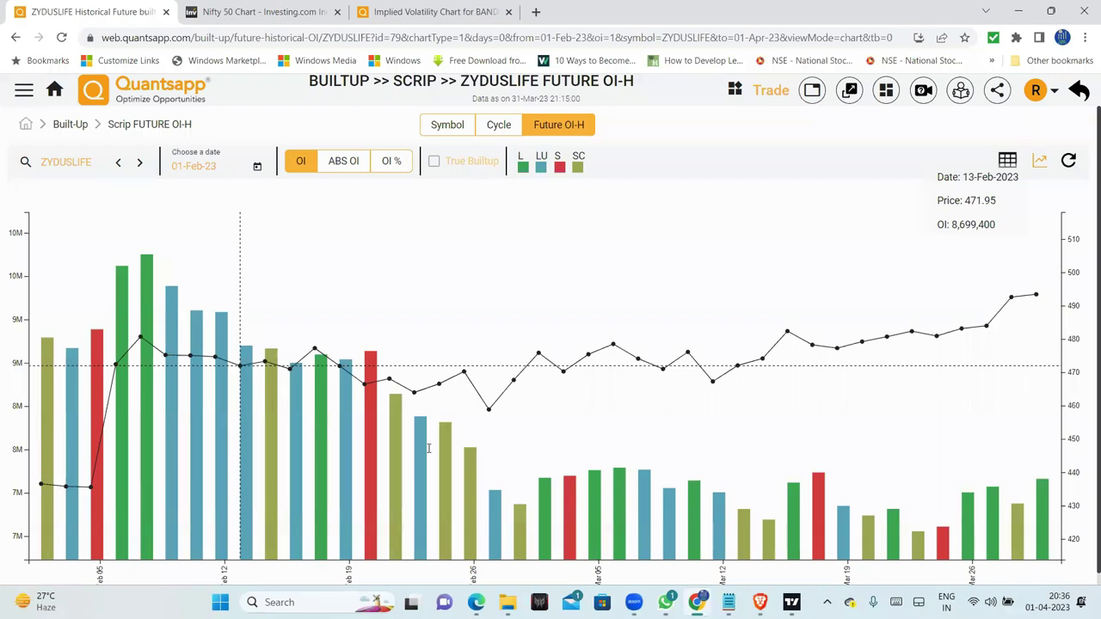
# Step: Add Zydus (Bullish) below VEDL in the stock note, and return to ZYDUSLIFE's futures OI history
pyautogui.hotkey('alt', 'Tab')
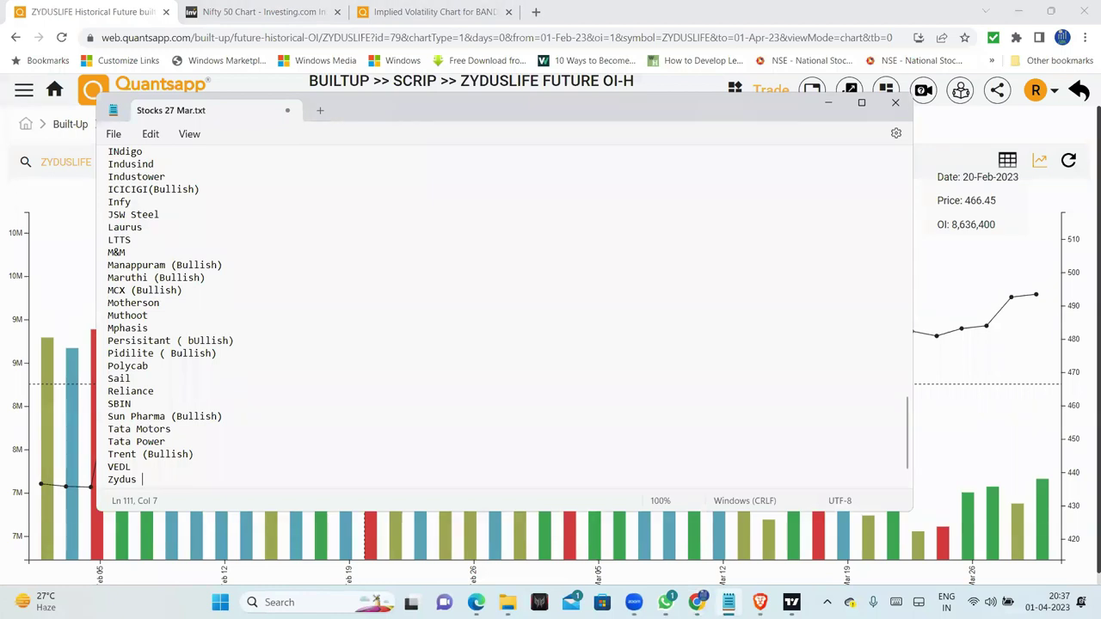
pyautogui.write('us (Bullish')
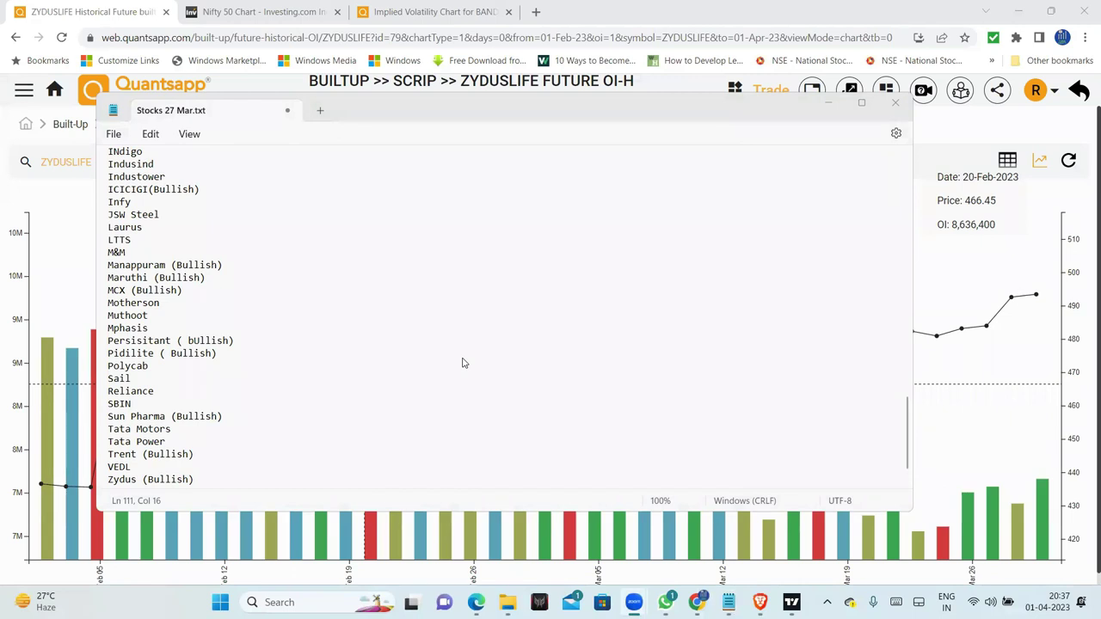
pyautogui.hotkey('alt', 'Tab')
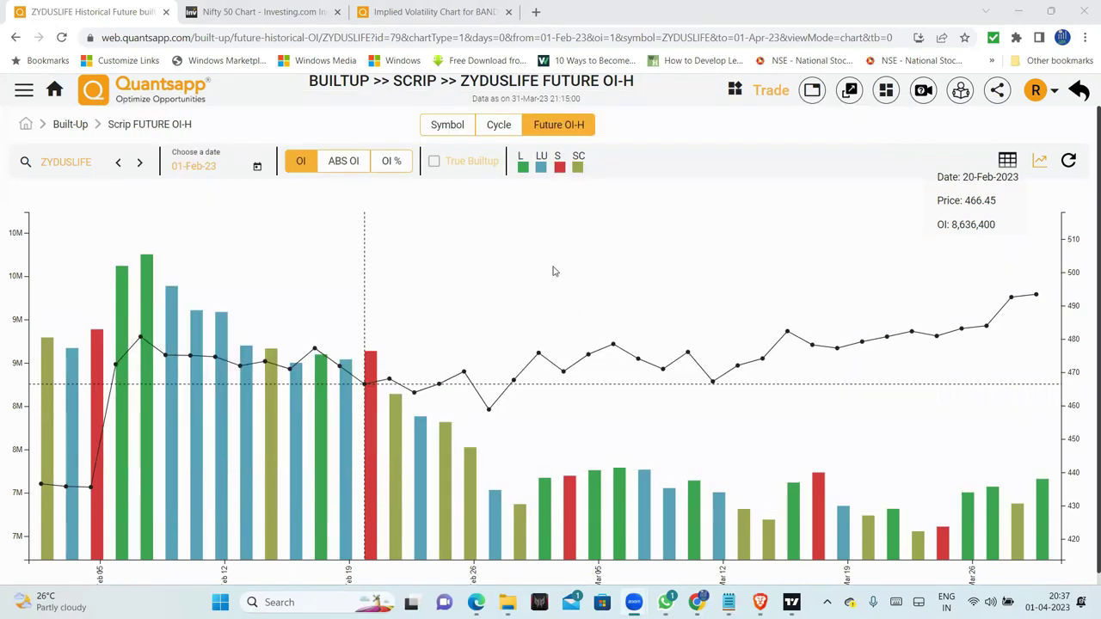